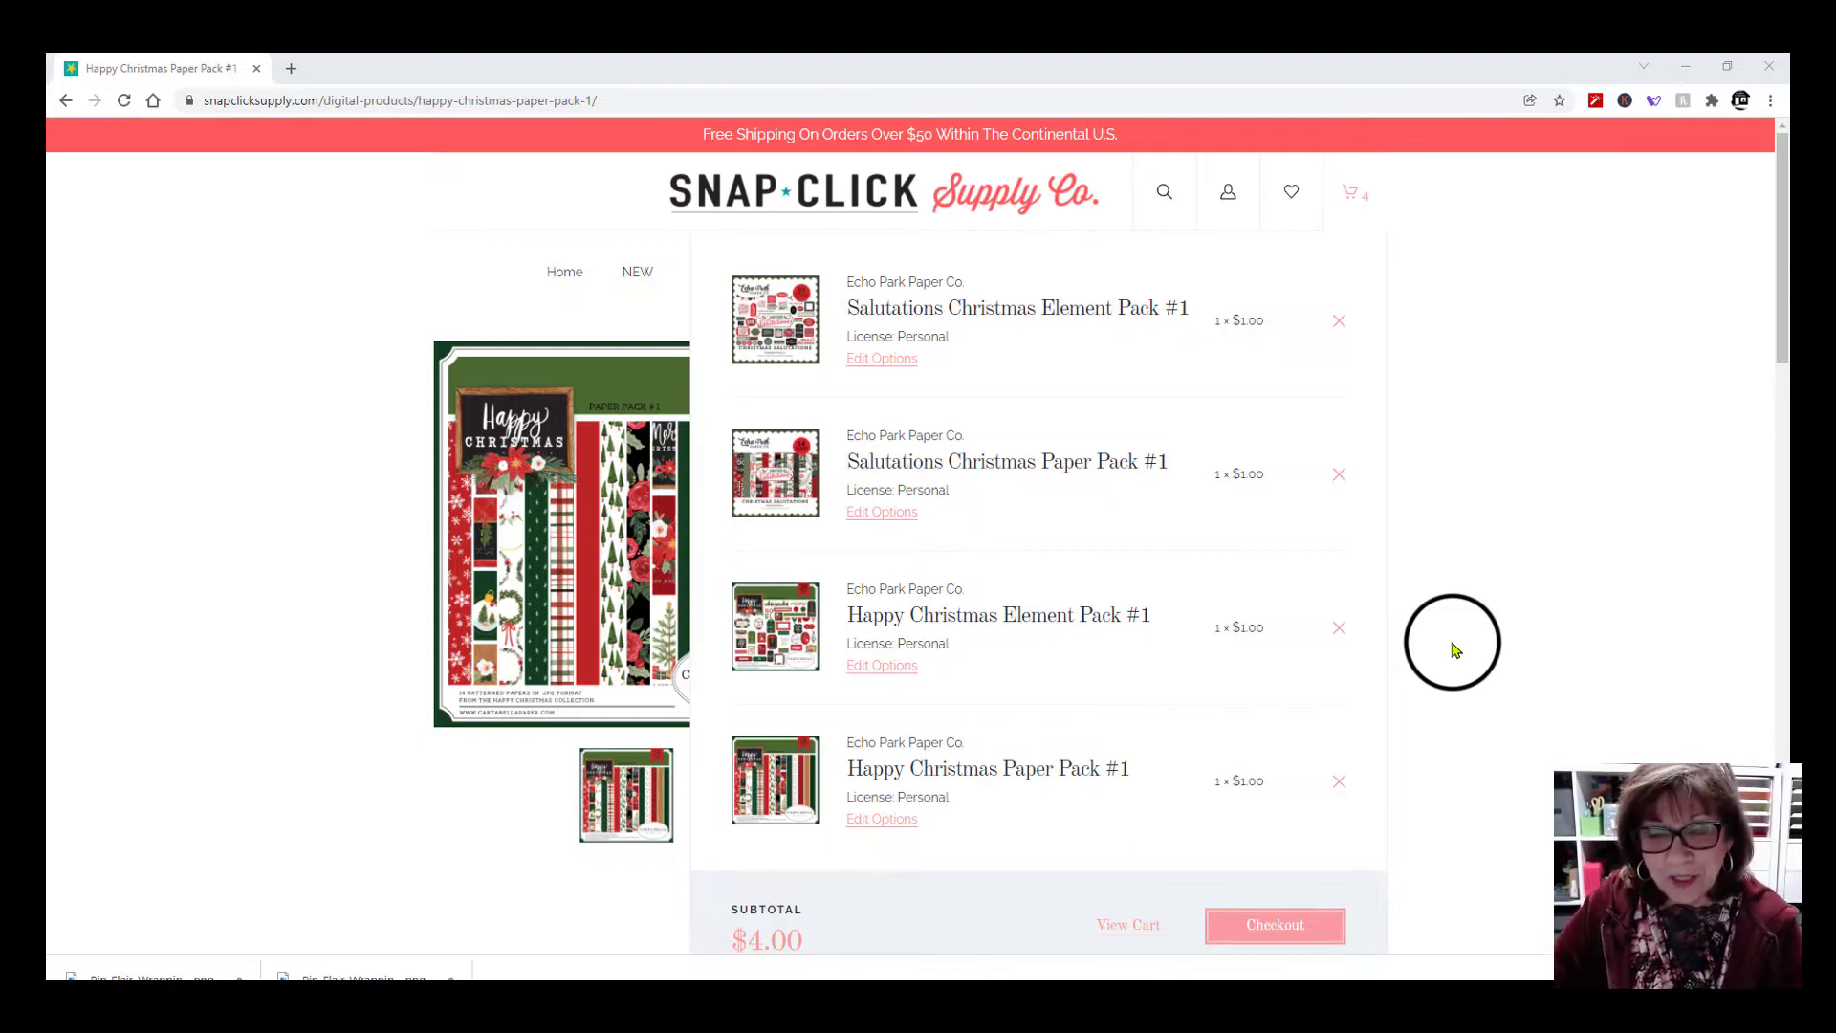
Check out the cart and download pp1.zip for Happy Christmas Paper Pack #1 from the order confirmation.
click(1283, 923)
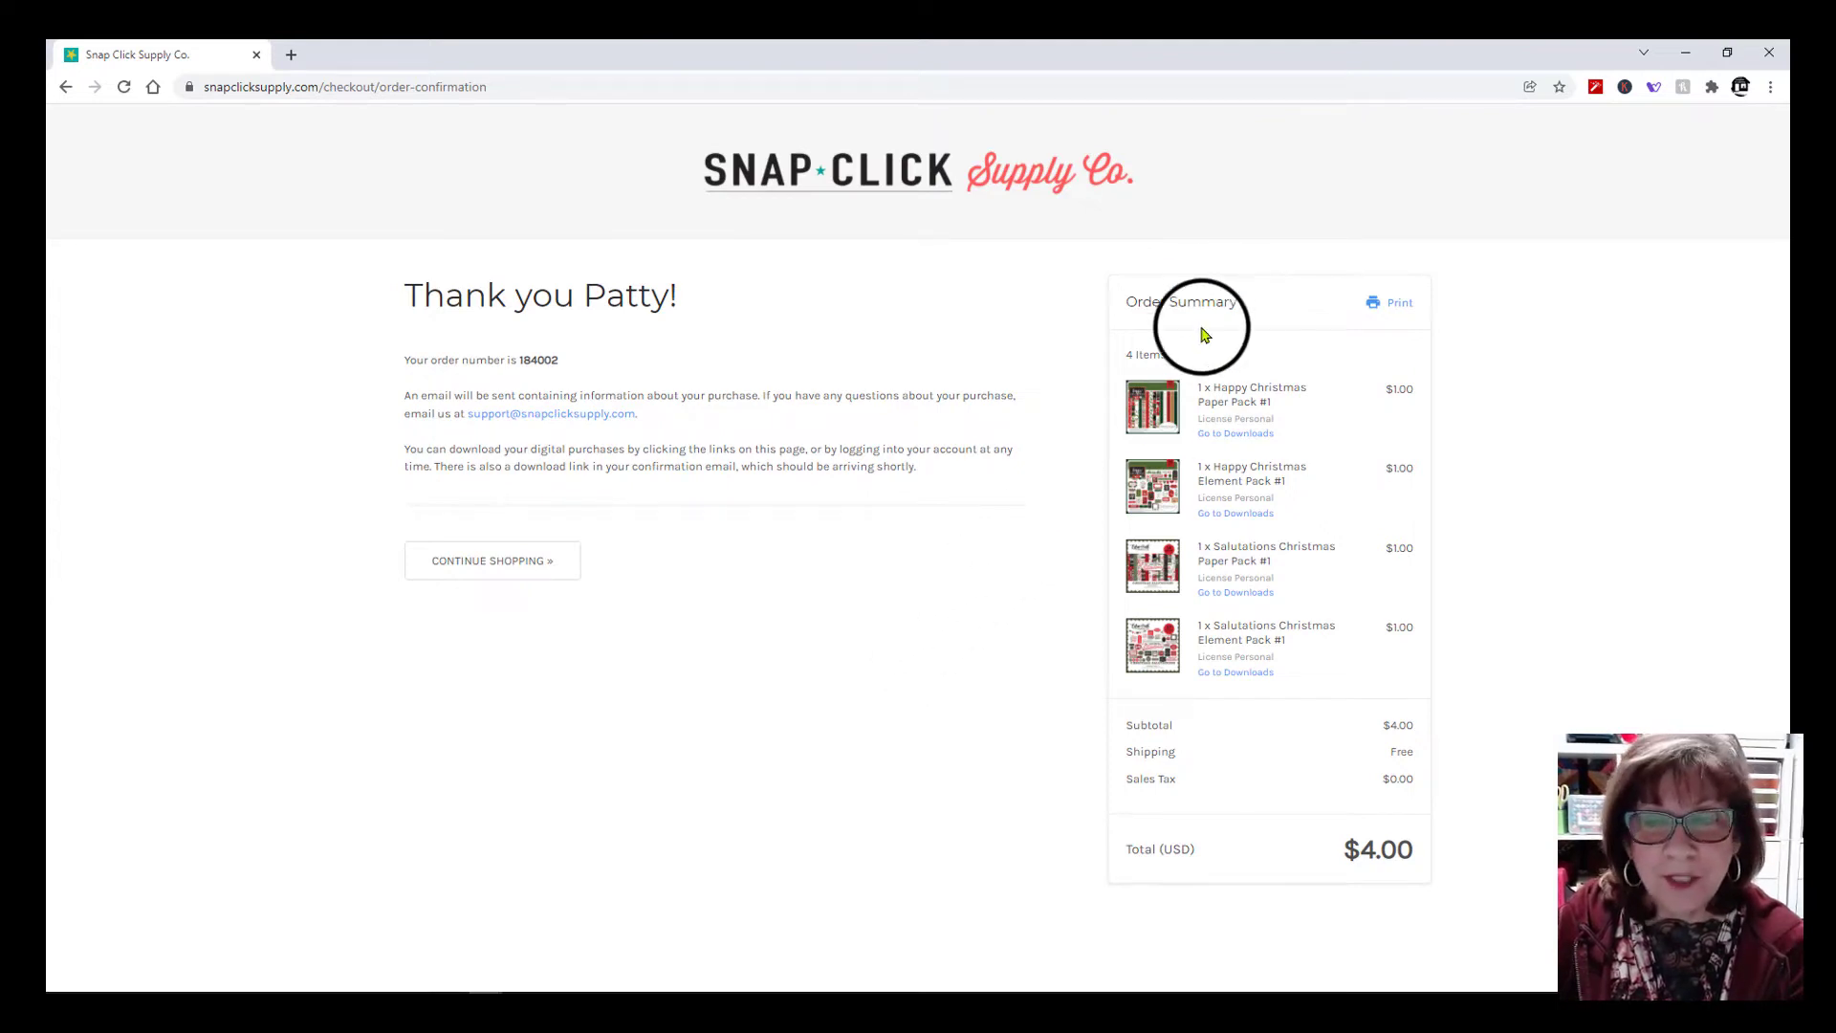
click(1236, 433)
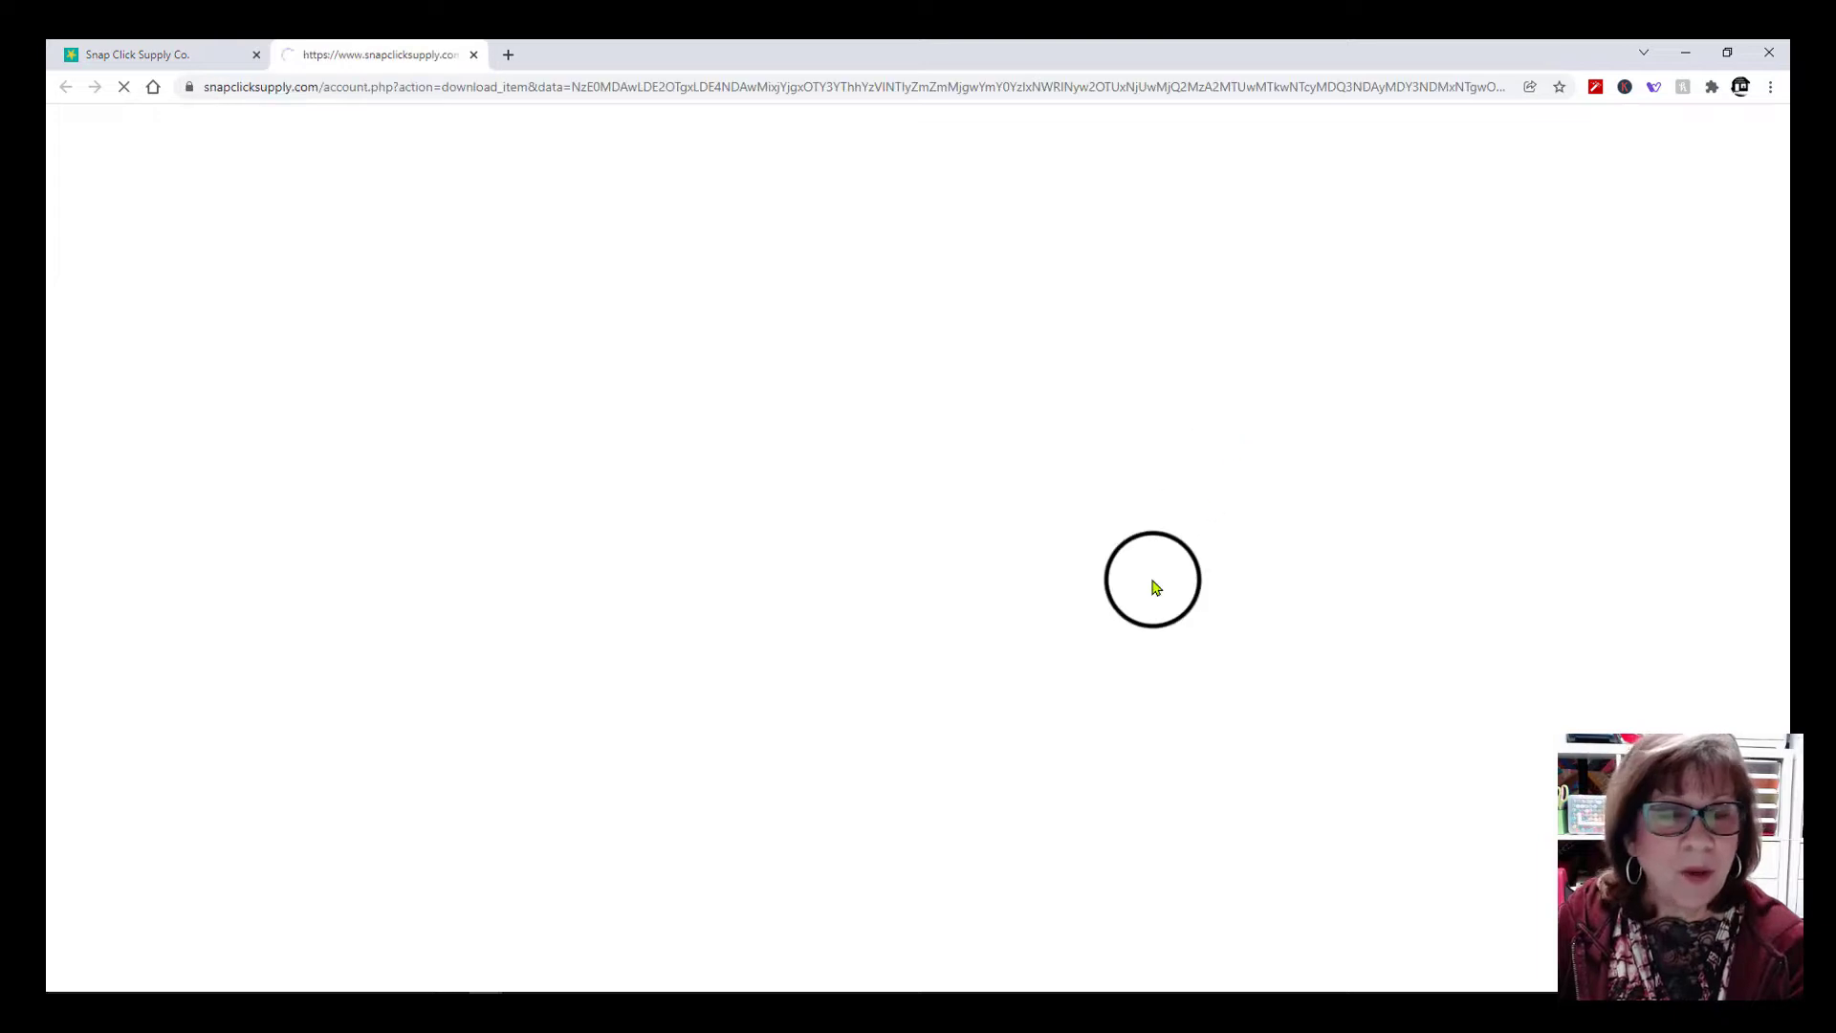
scroll(1525, 656, down, 4)
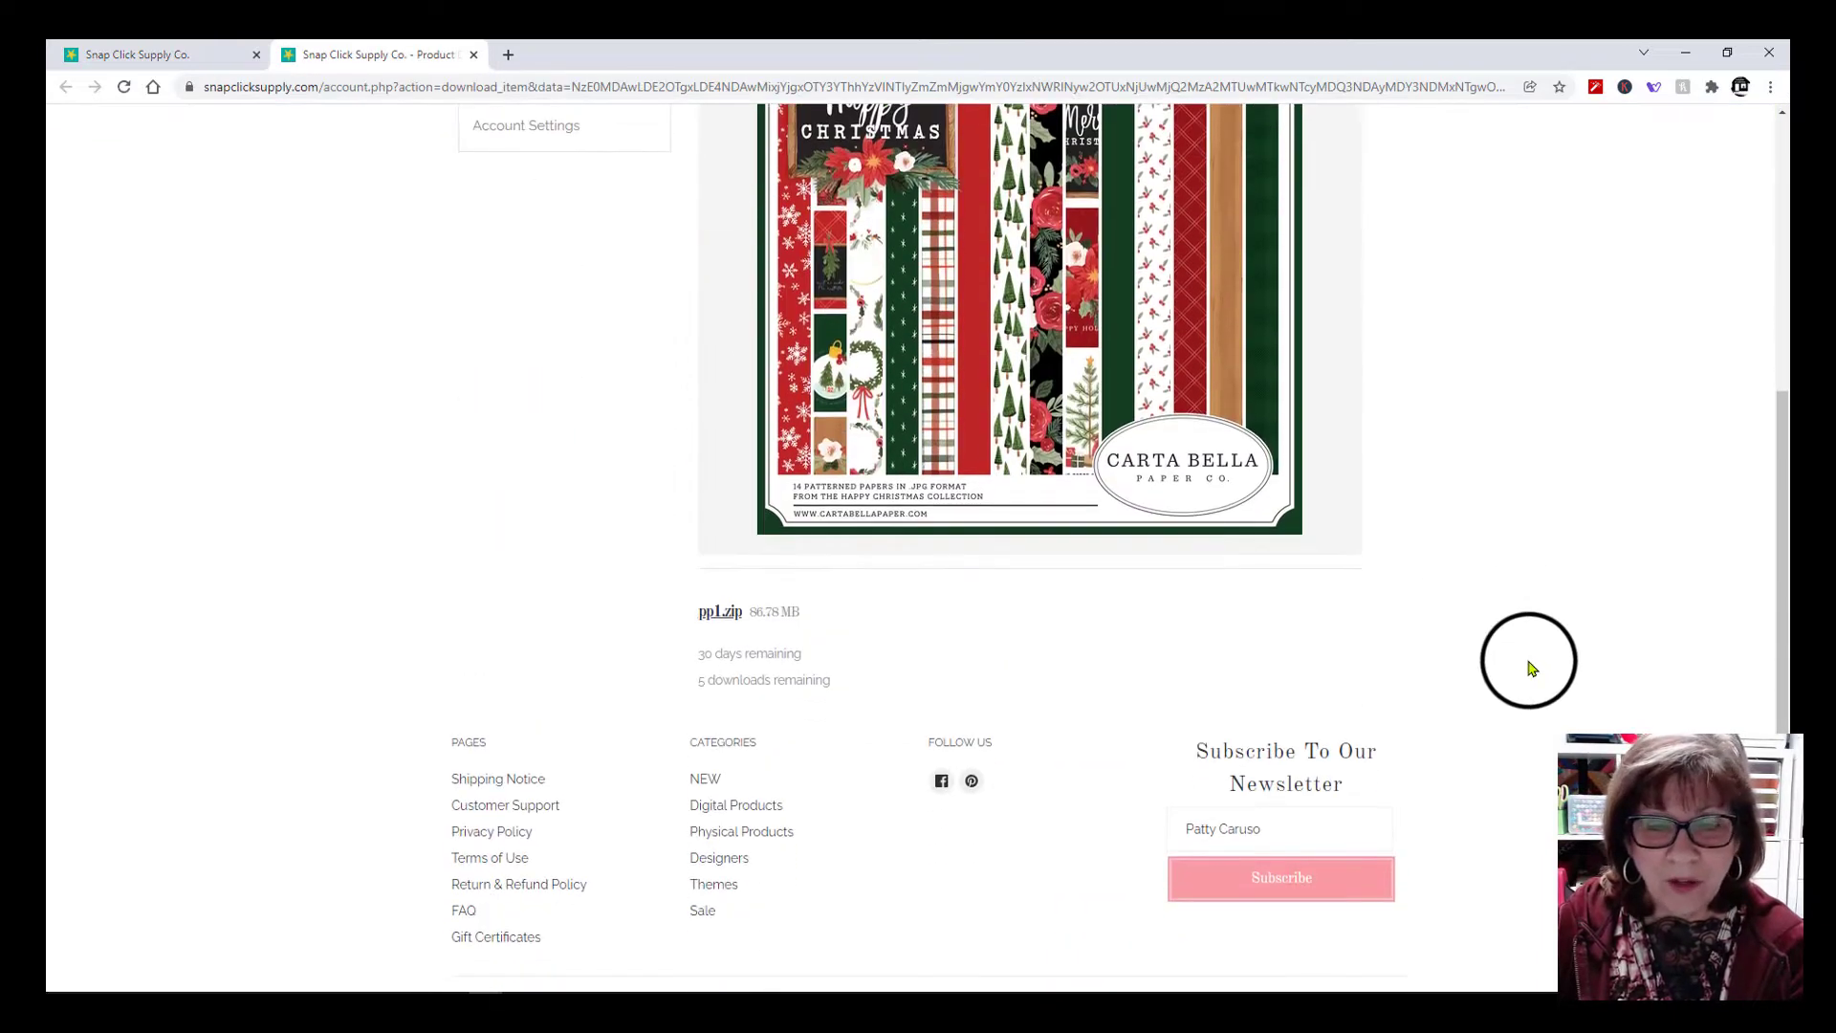
scroll(1525, 656, down, 1)
scroll(1529, 669, up, 5)
scroll(1527, 681, down, 4)
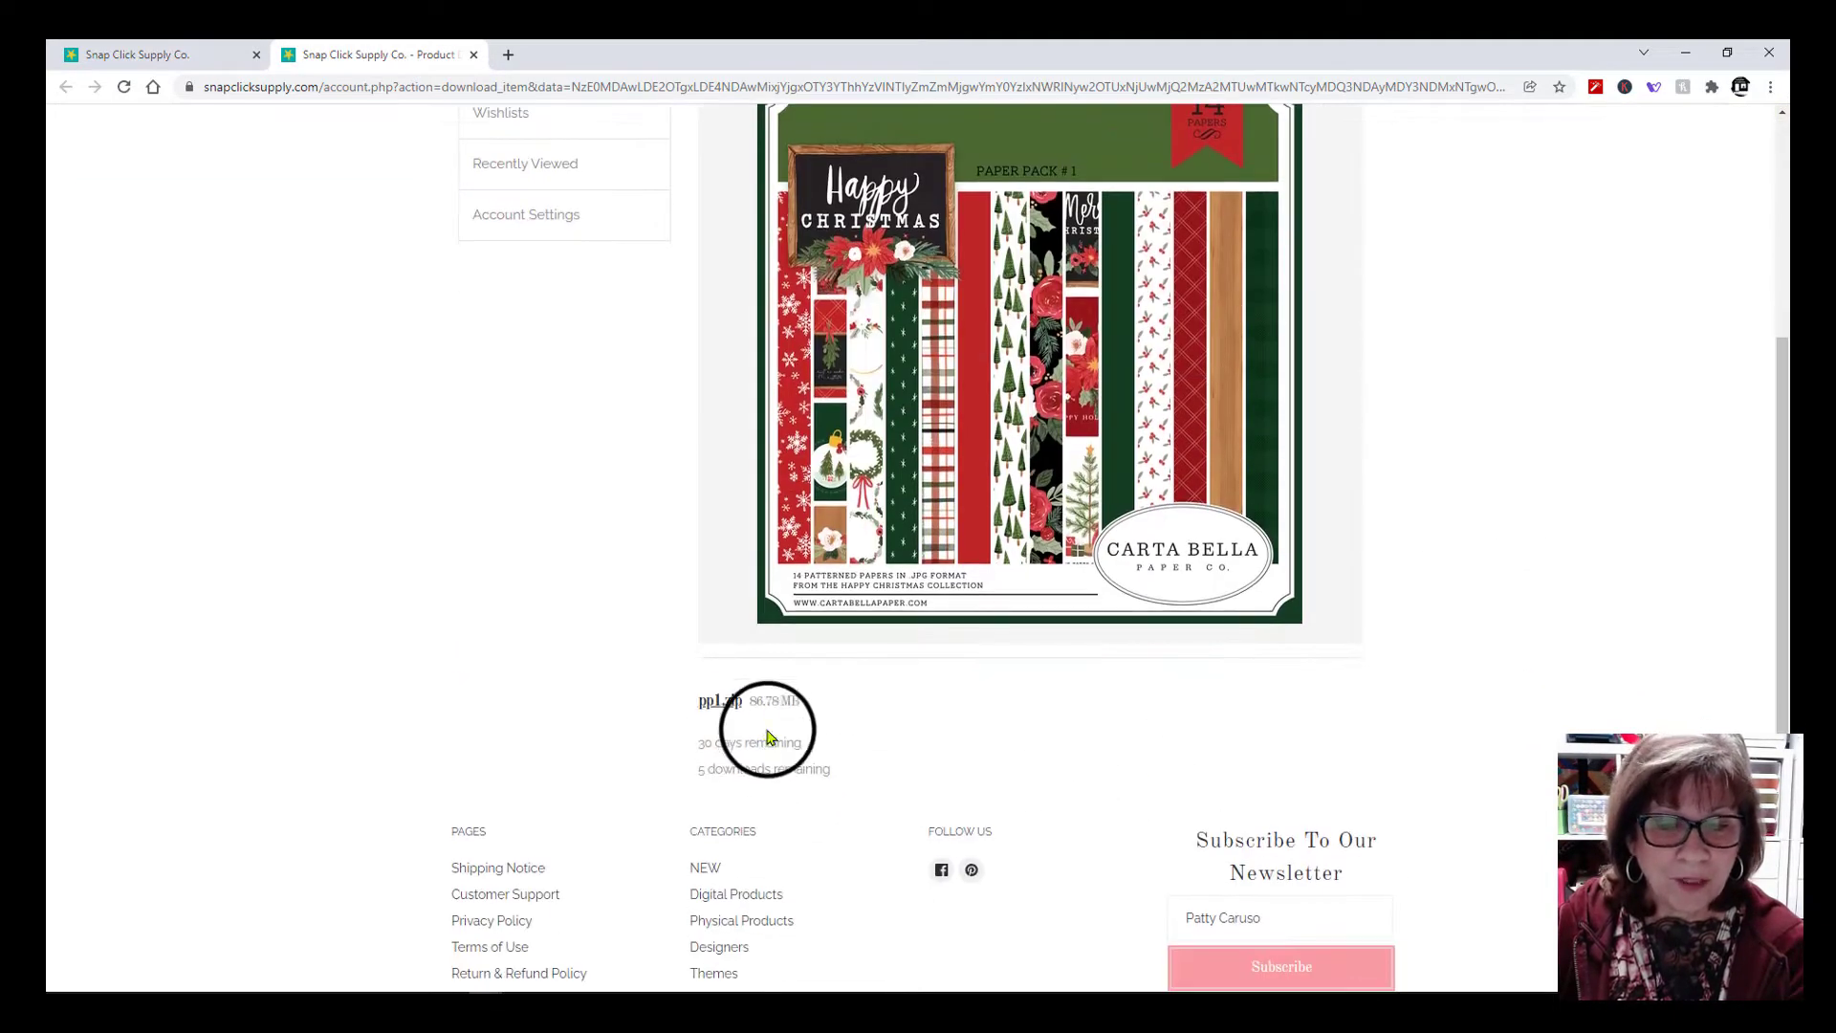
click(720, 705)
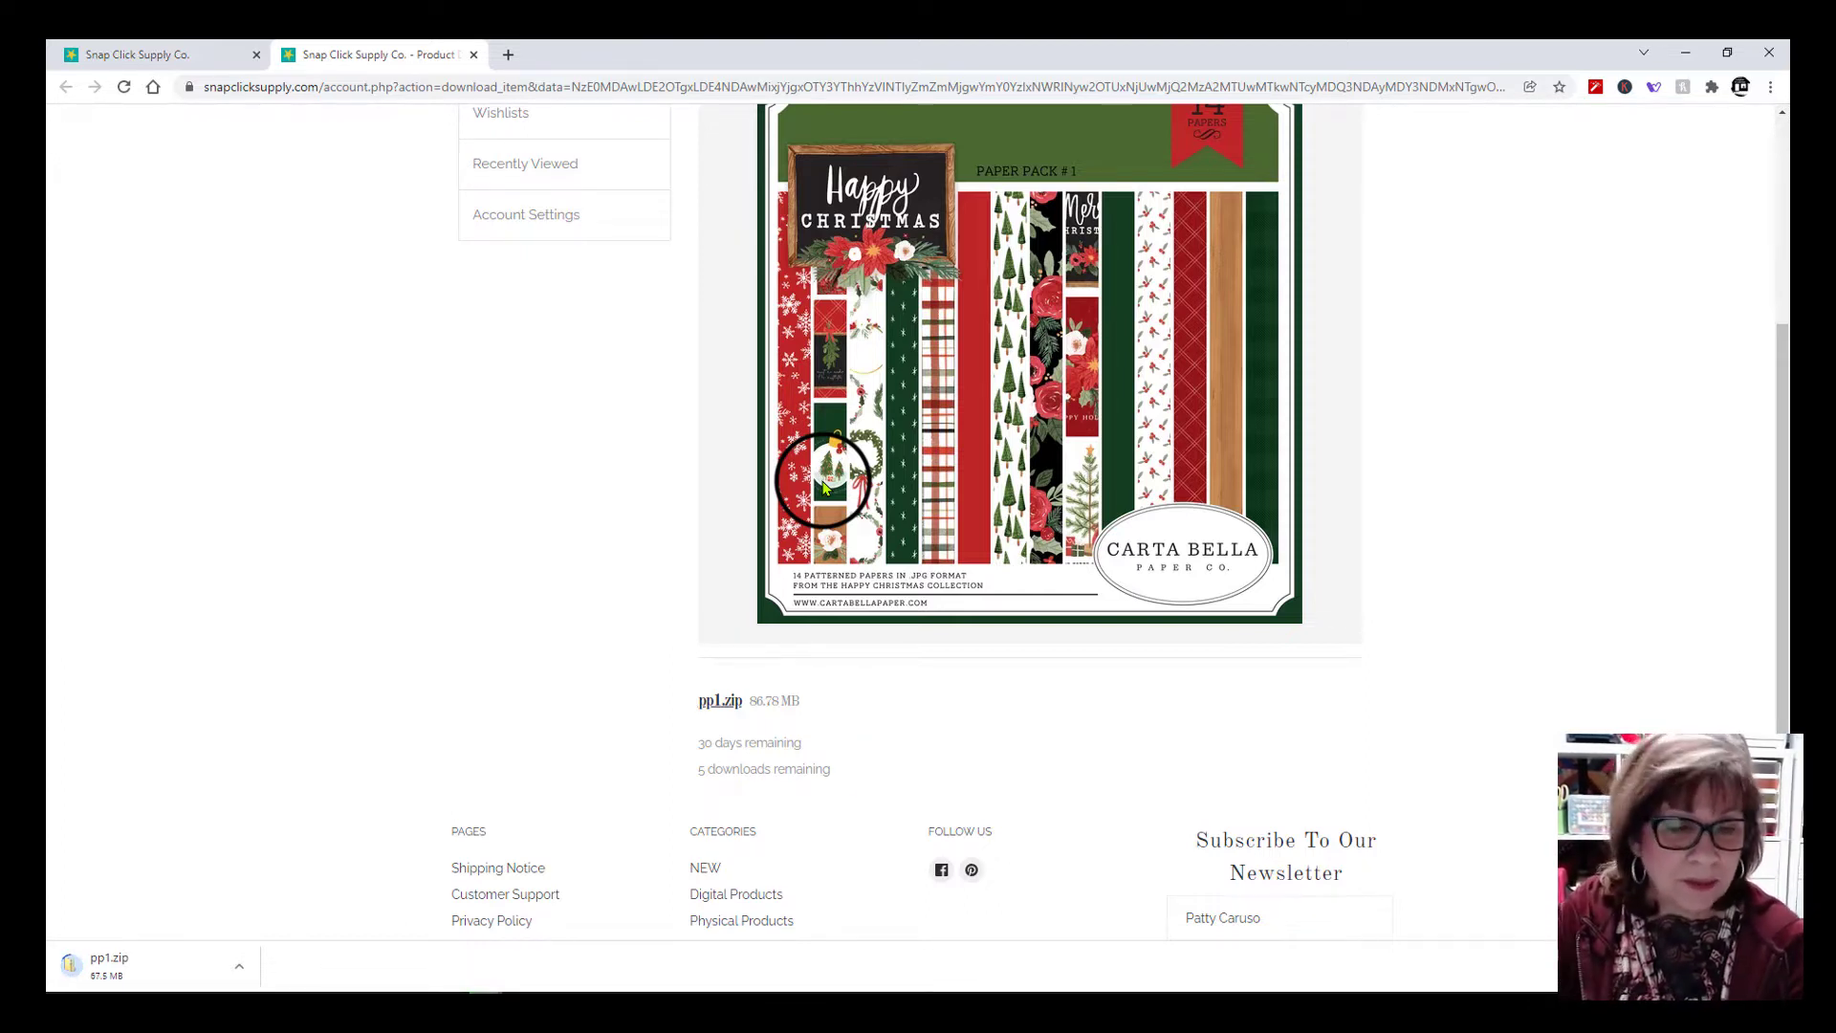
Return to the order confirmation and download ep1.zip for Happy Christmas Element Pack #1.
click(217, 55)
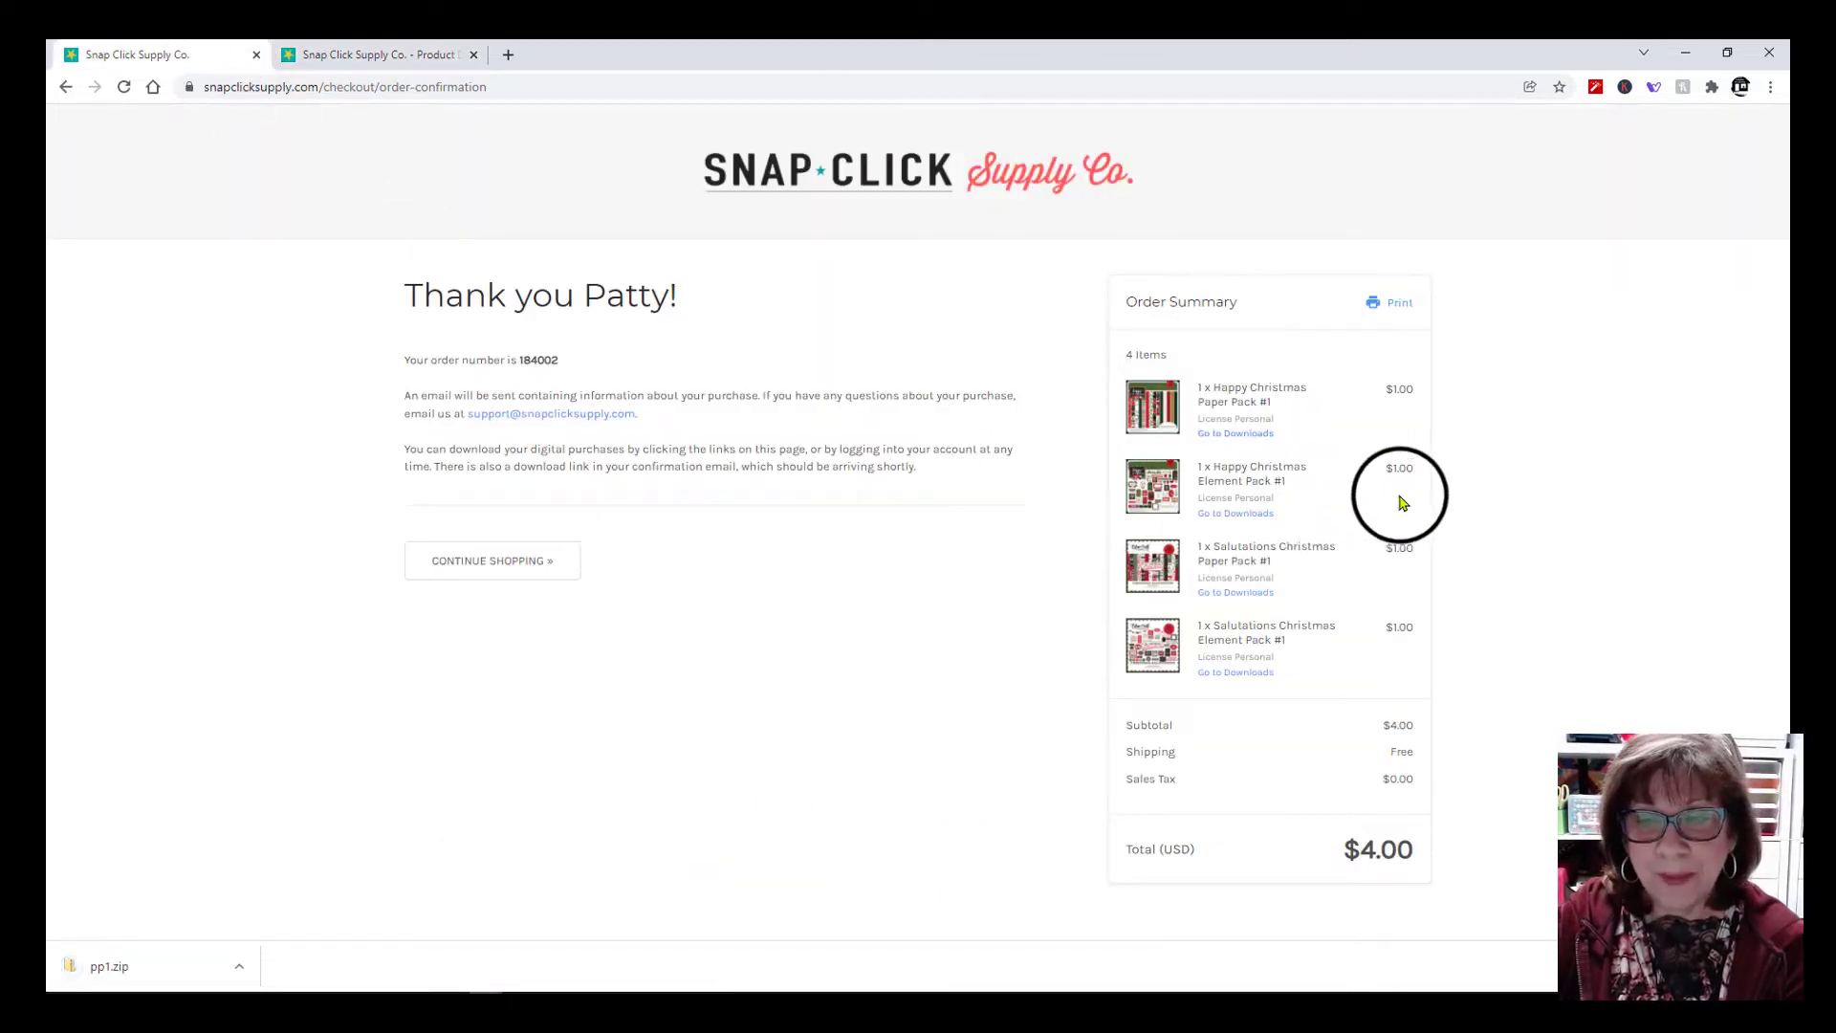
click(1222, 519)
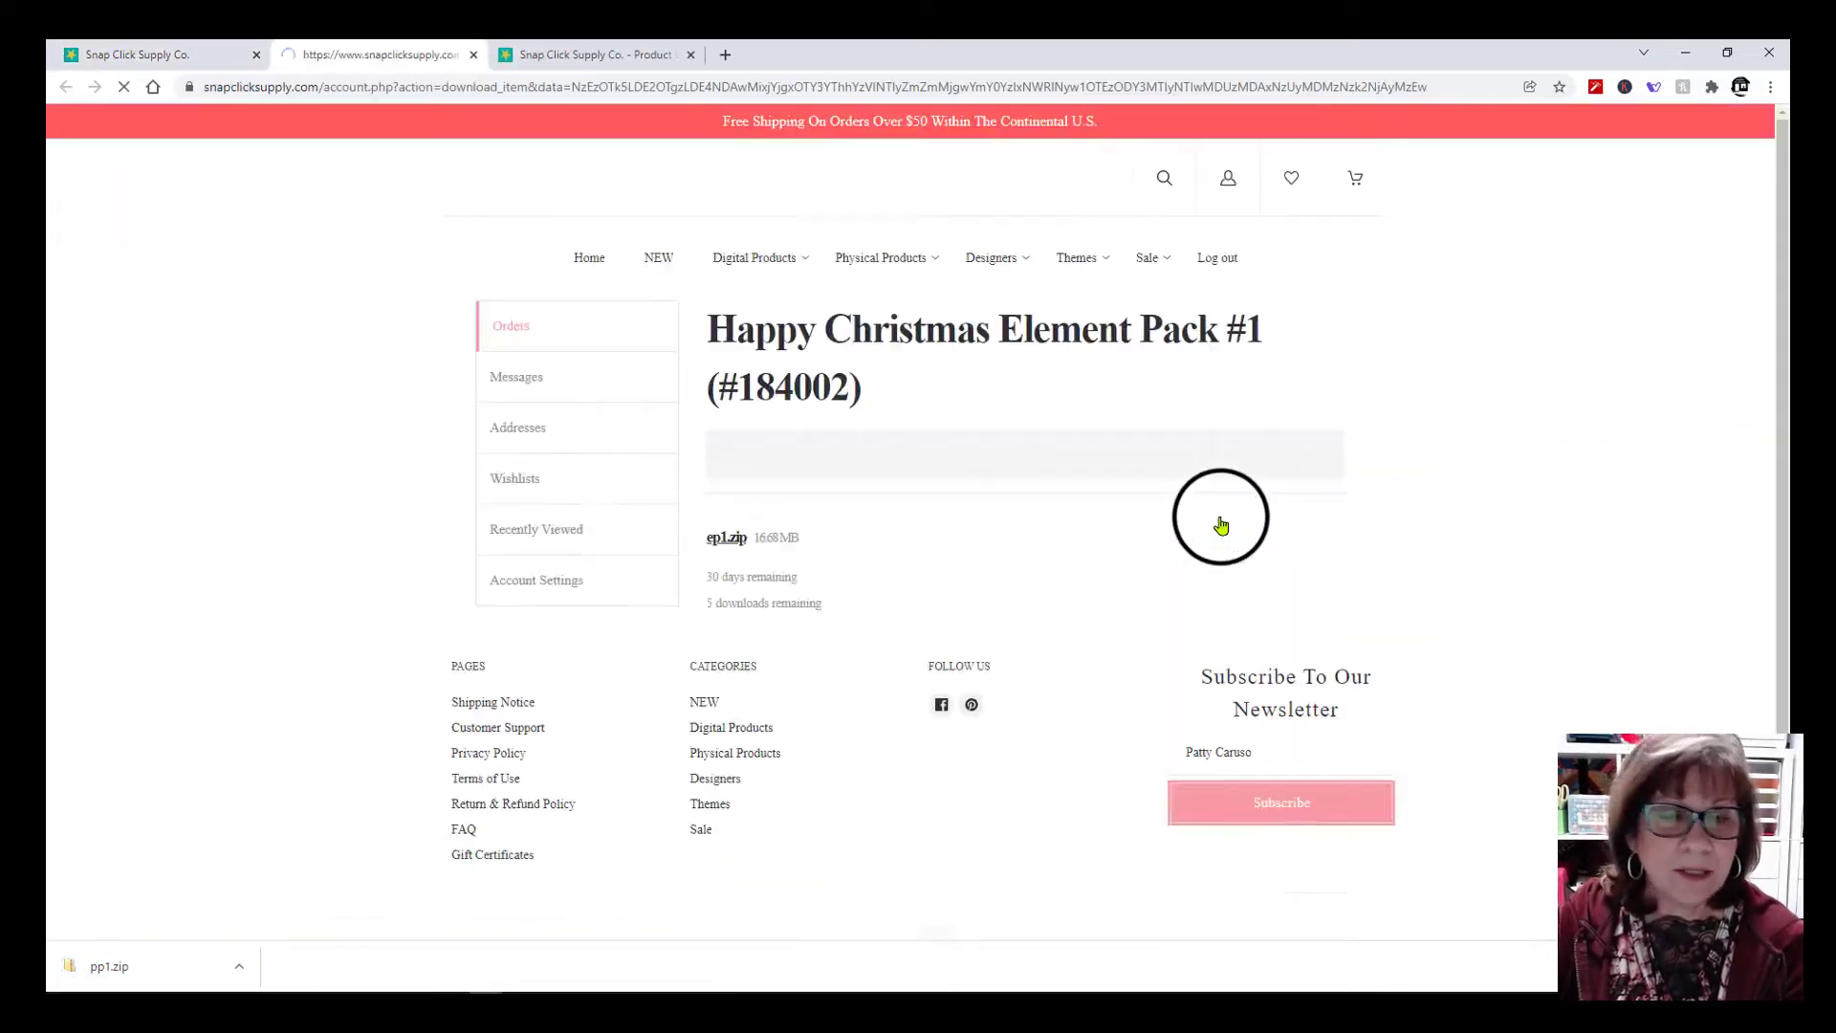
scroll(1081, 650, down, 3)
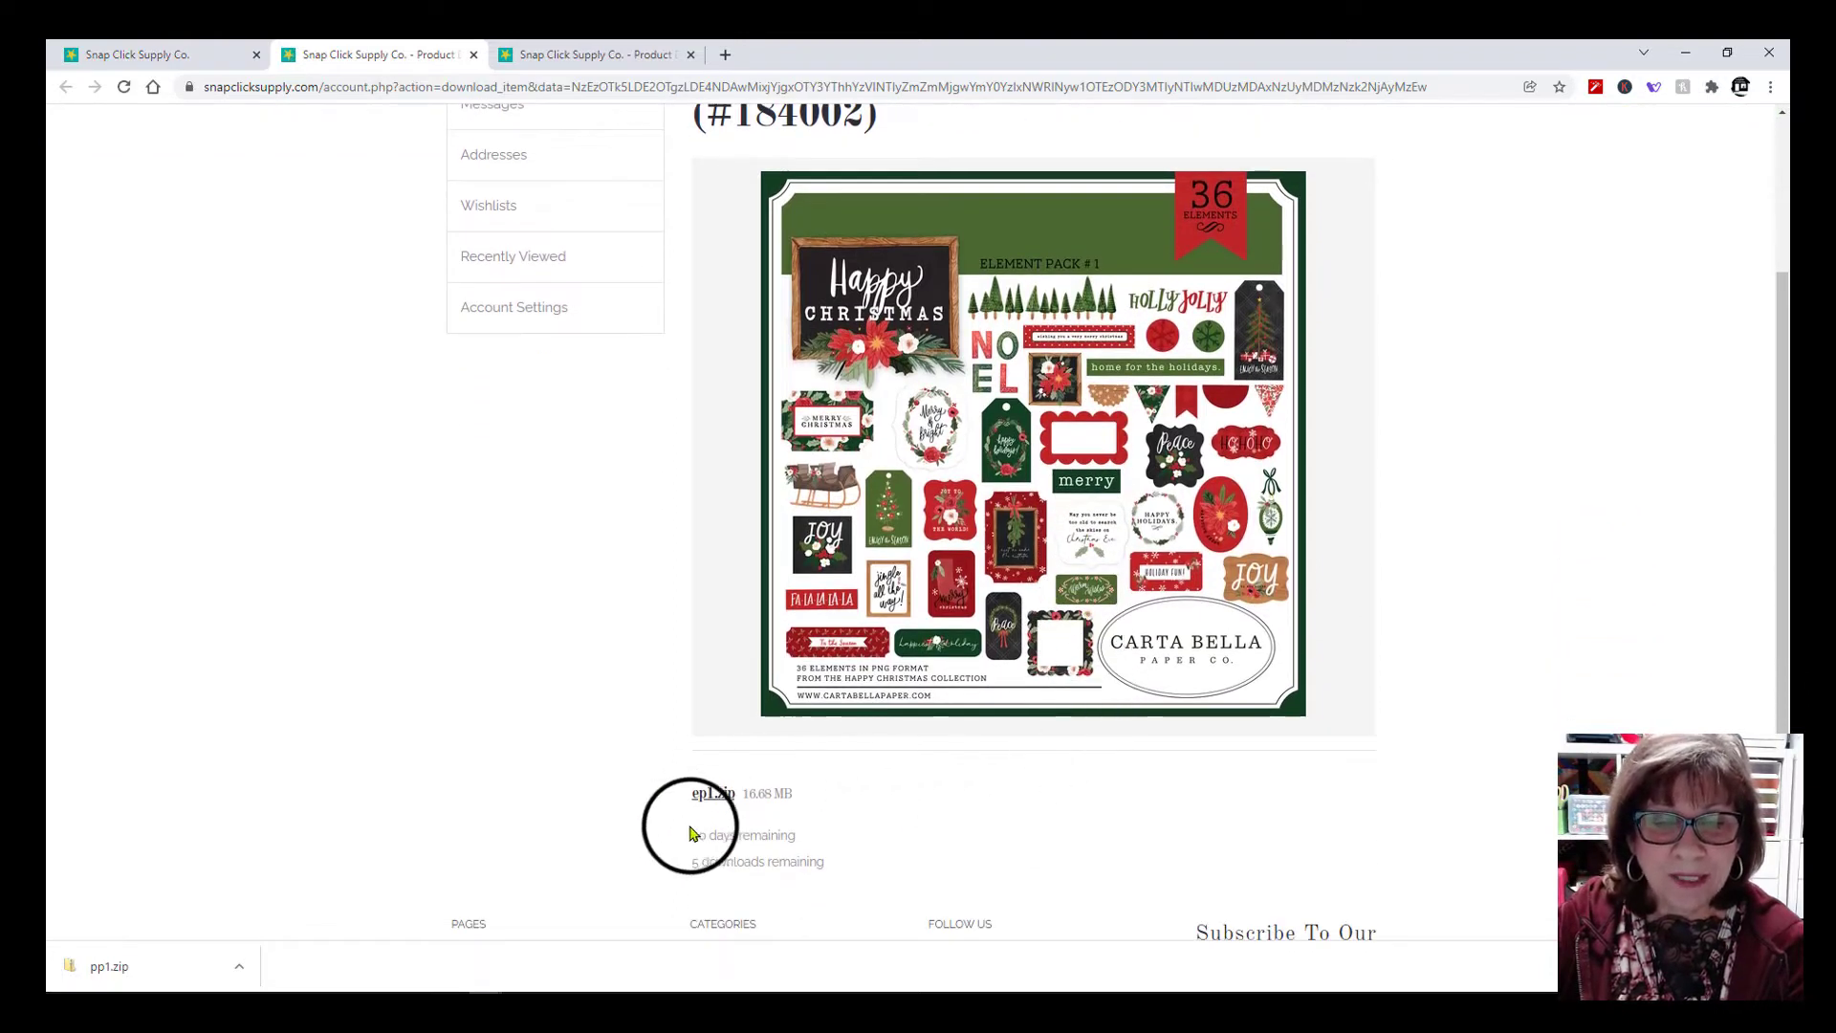
click(716, 796)
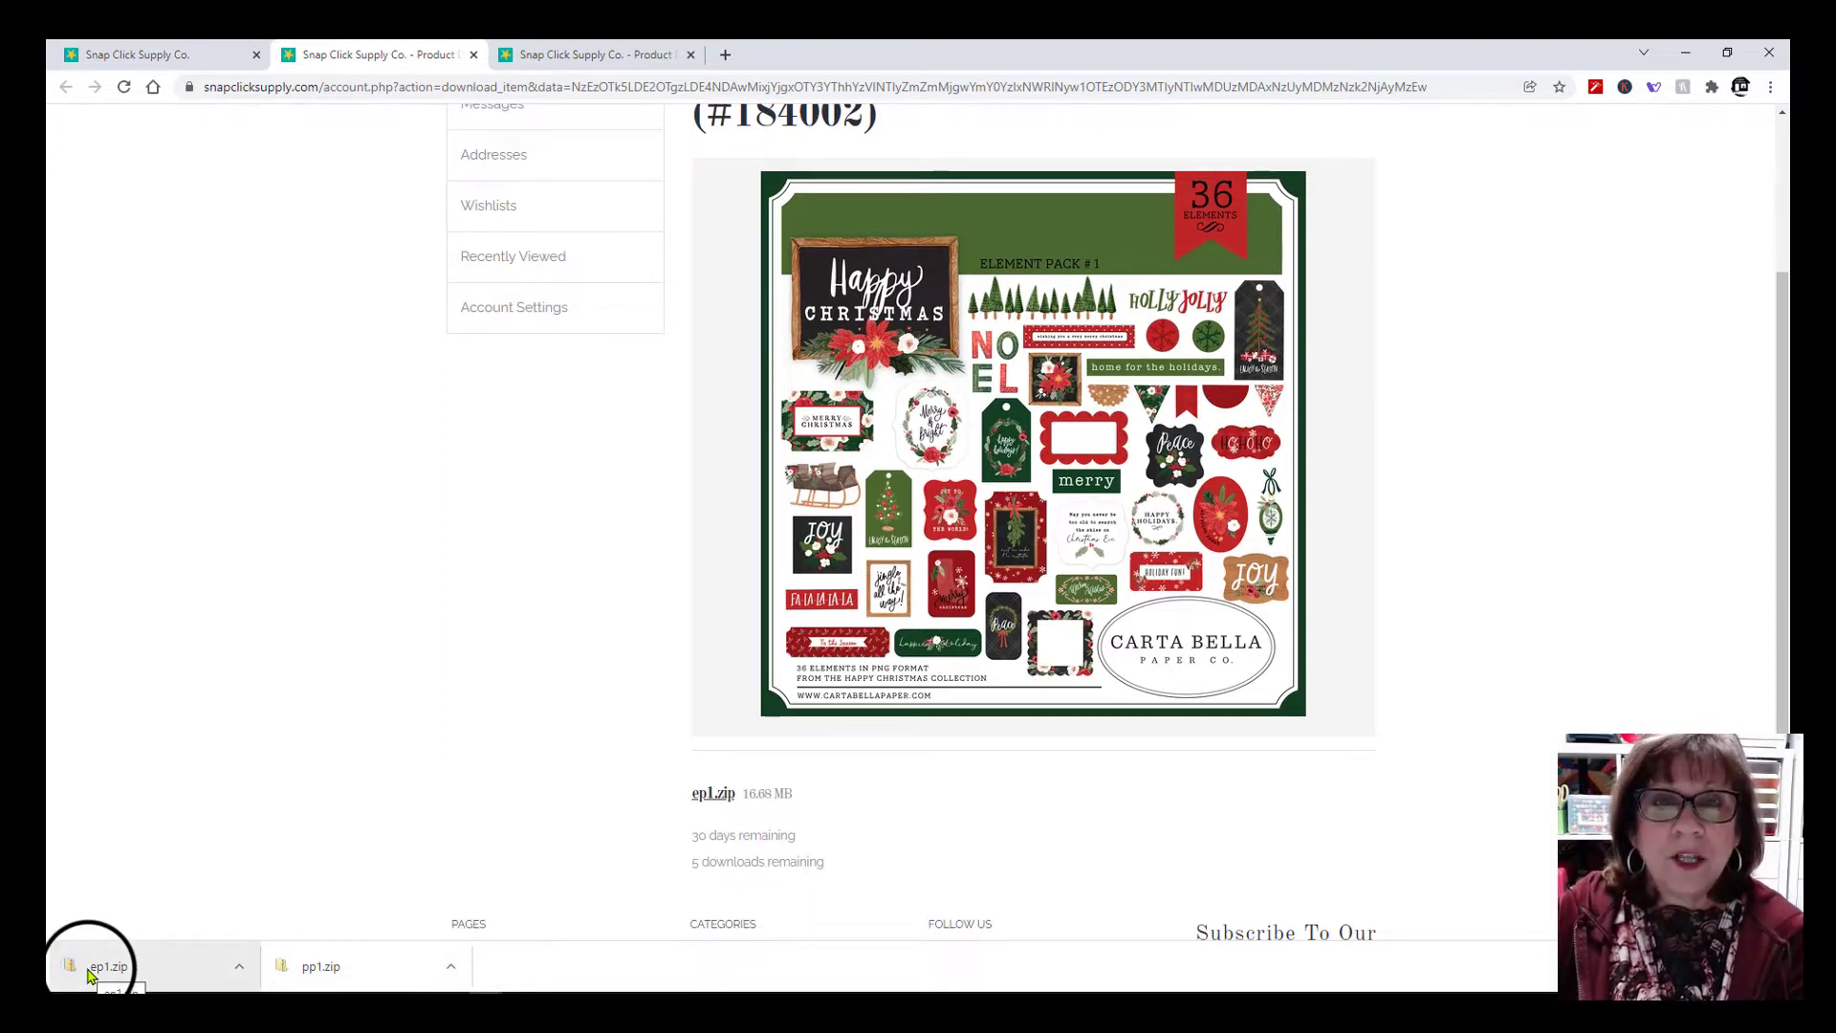
Open the downloaded ep1.zip and display the contents of its ep1 folder as extra large icons.
click(105, 967)
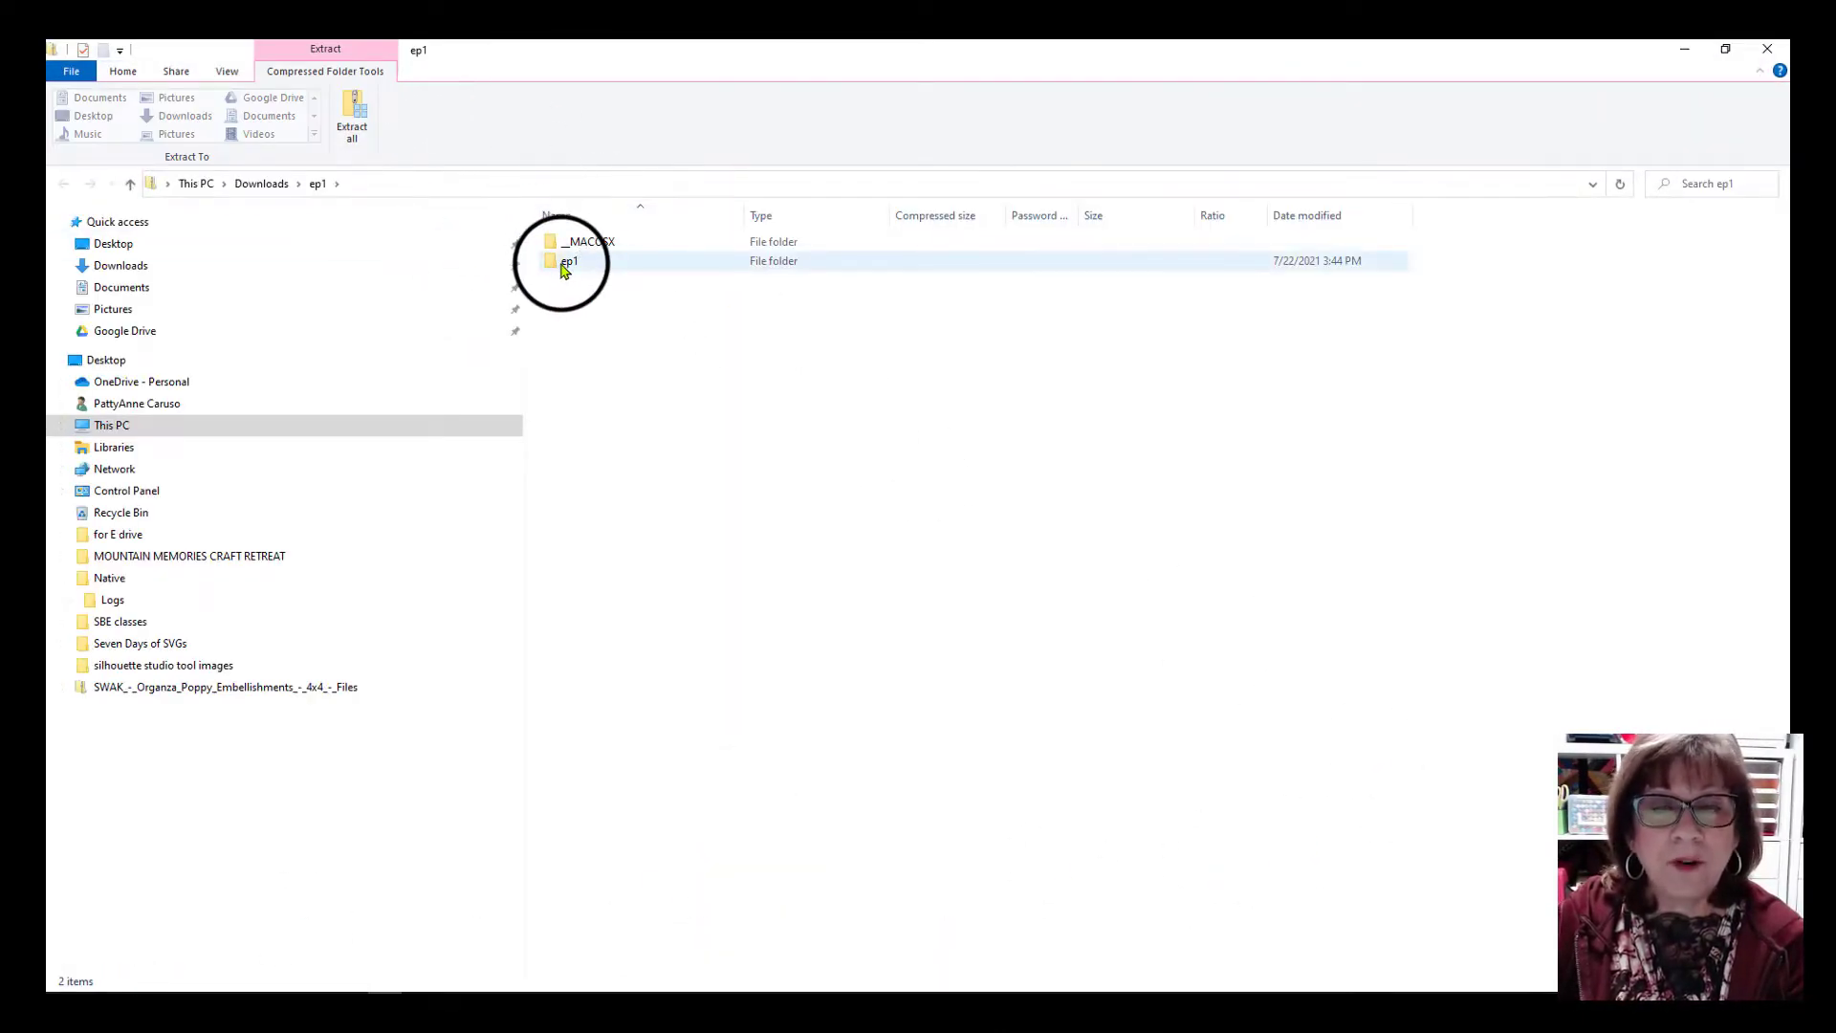
double_click(567, 263)
right_click(1619, 445)
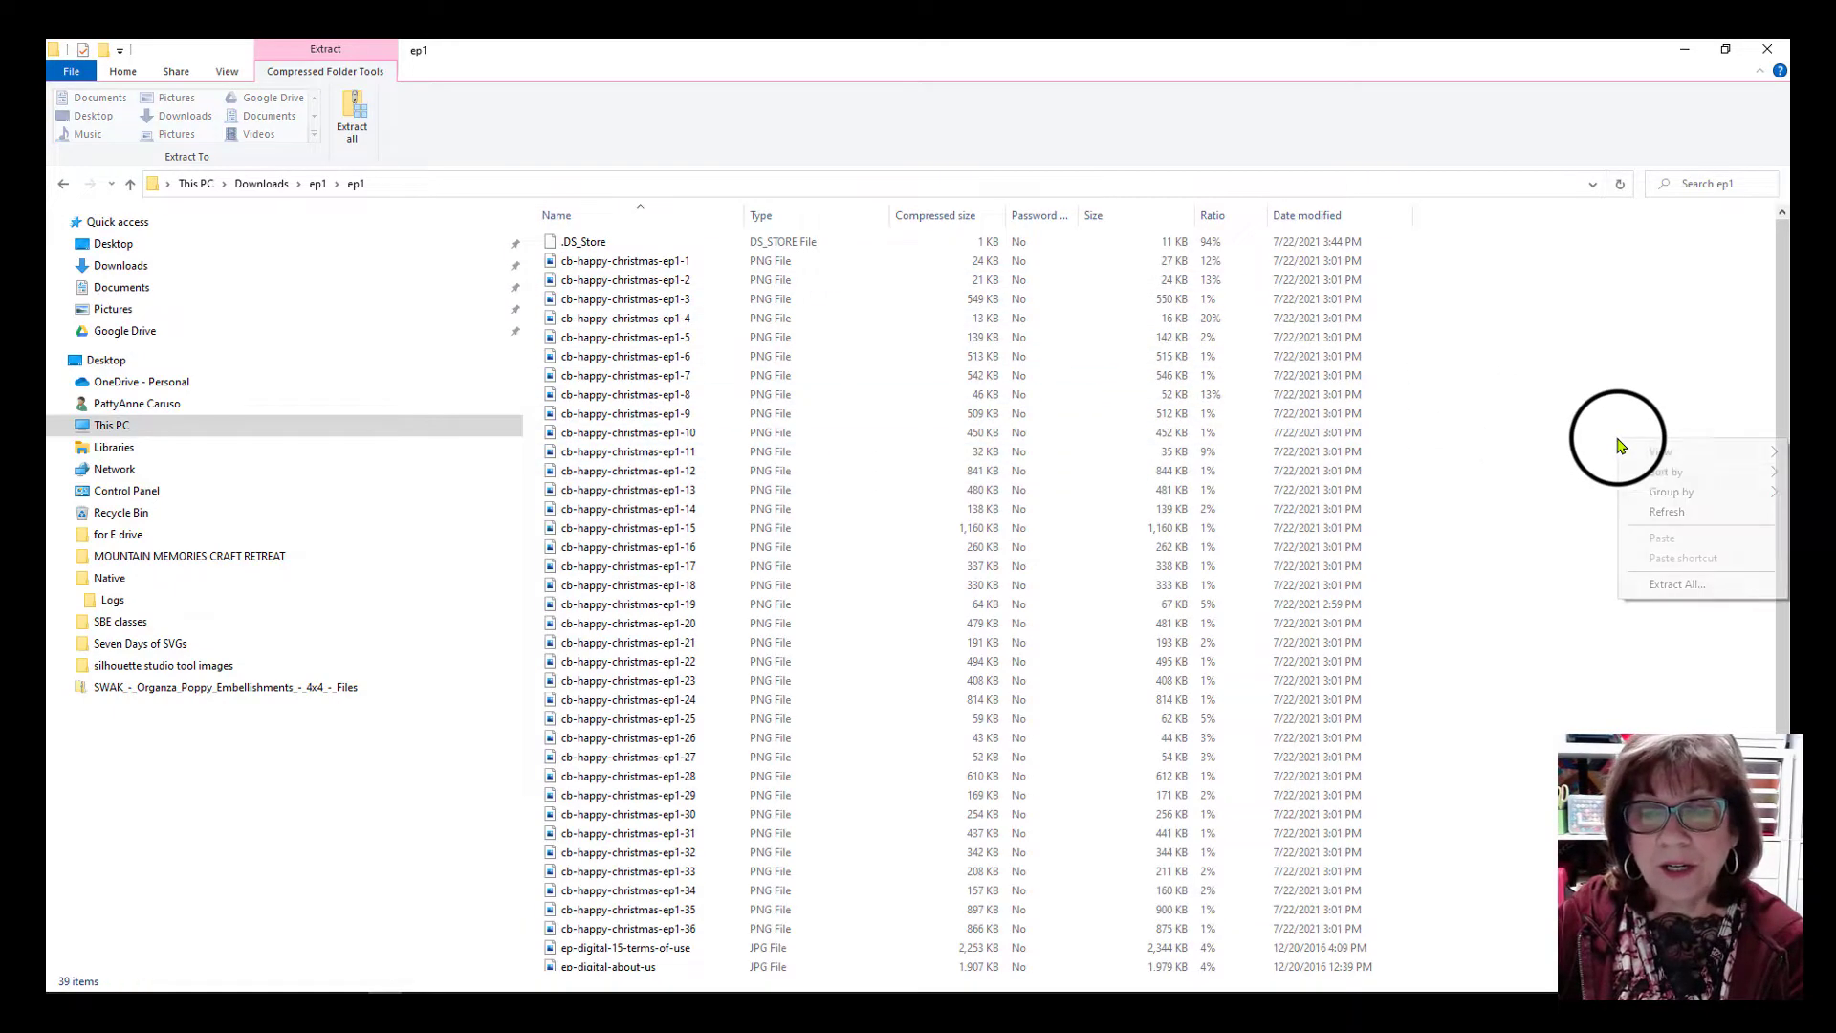
mouse_move(1626, 449)
click(1536, 448)
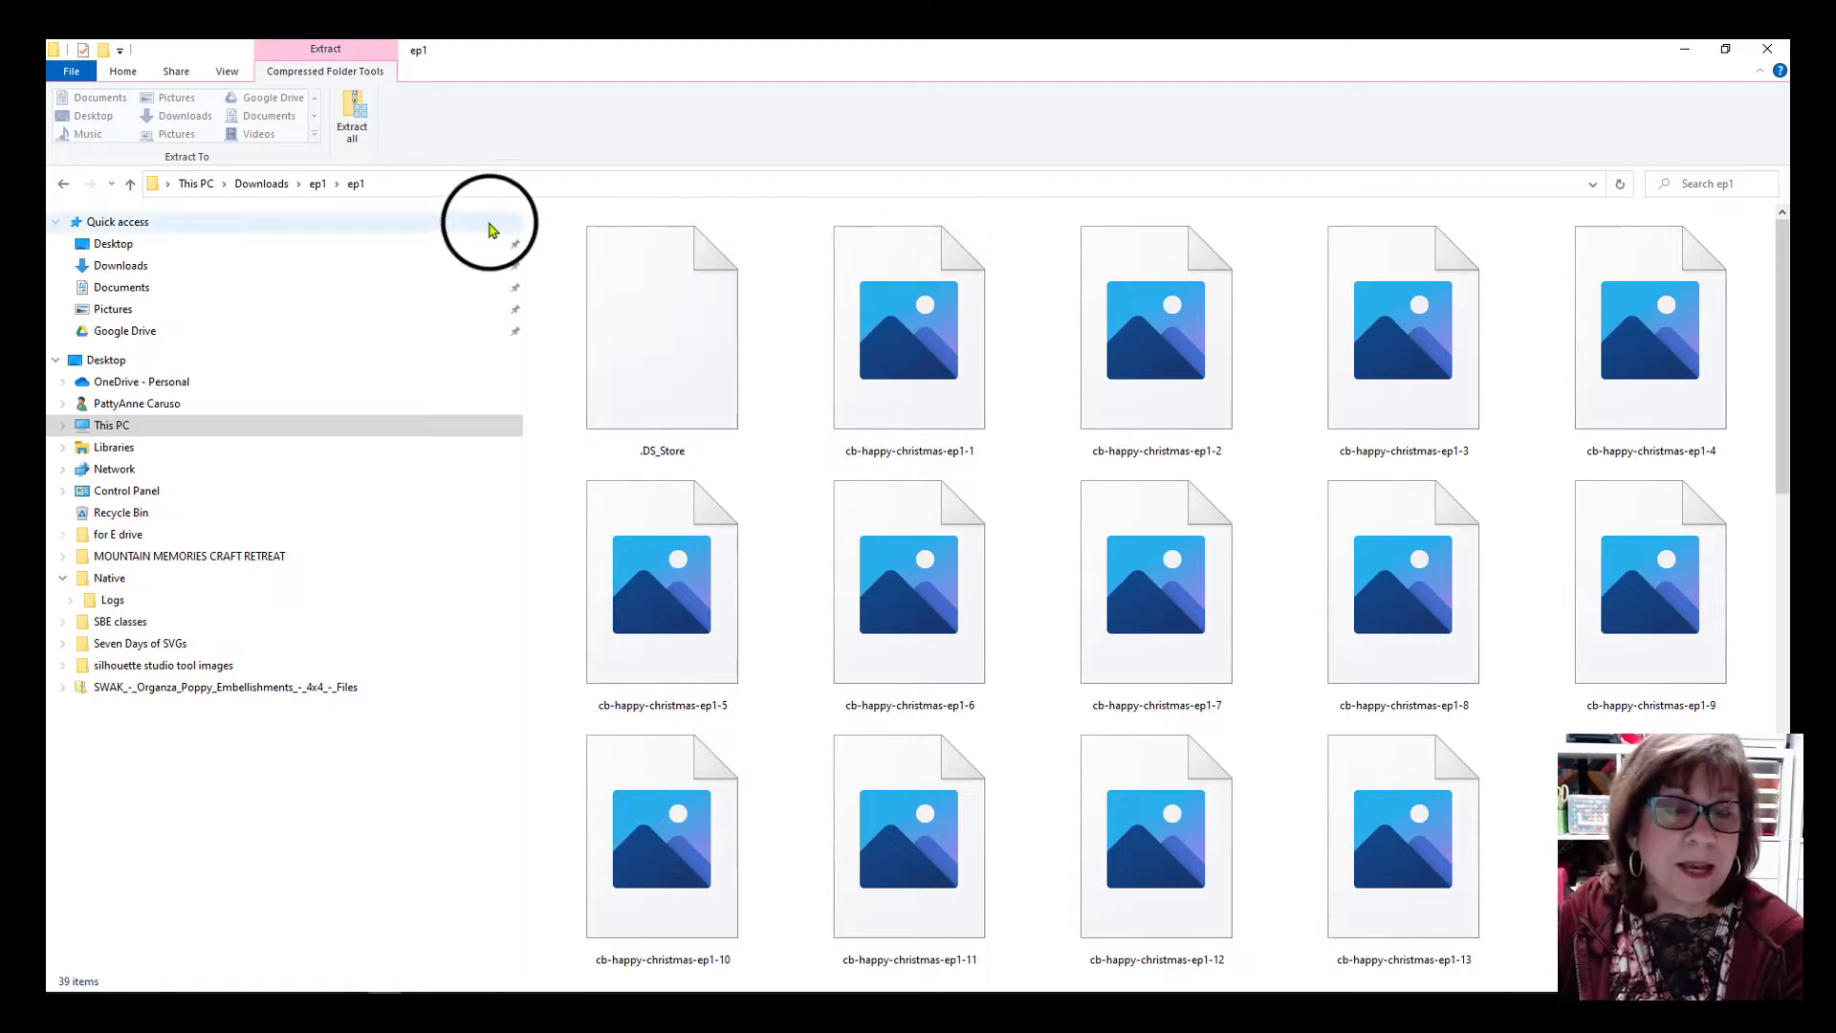
Extract the whole ep1 archive to the suggested Downloads\ep1 folder and open the extracted inner ep1 folder.
click(355, 122)
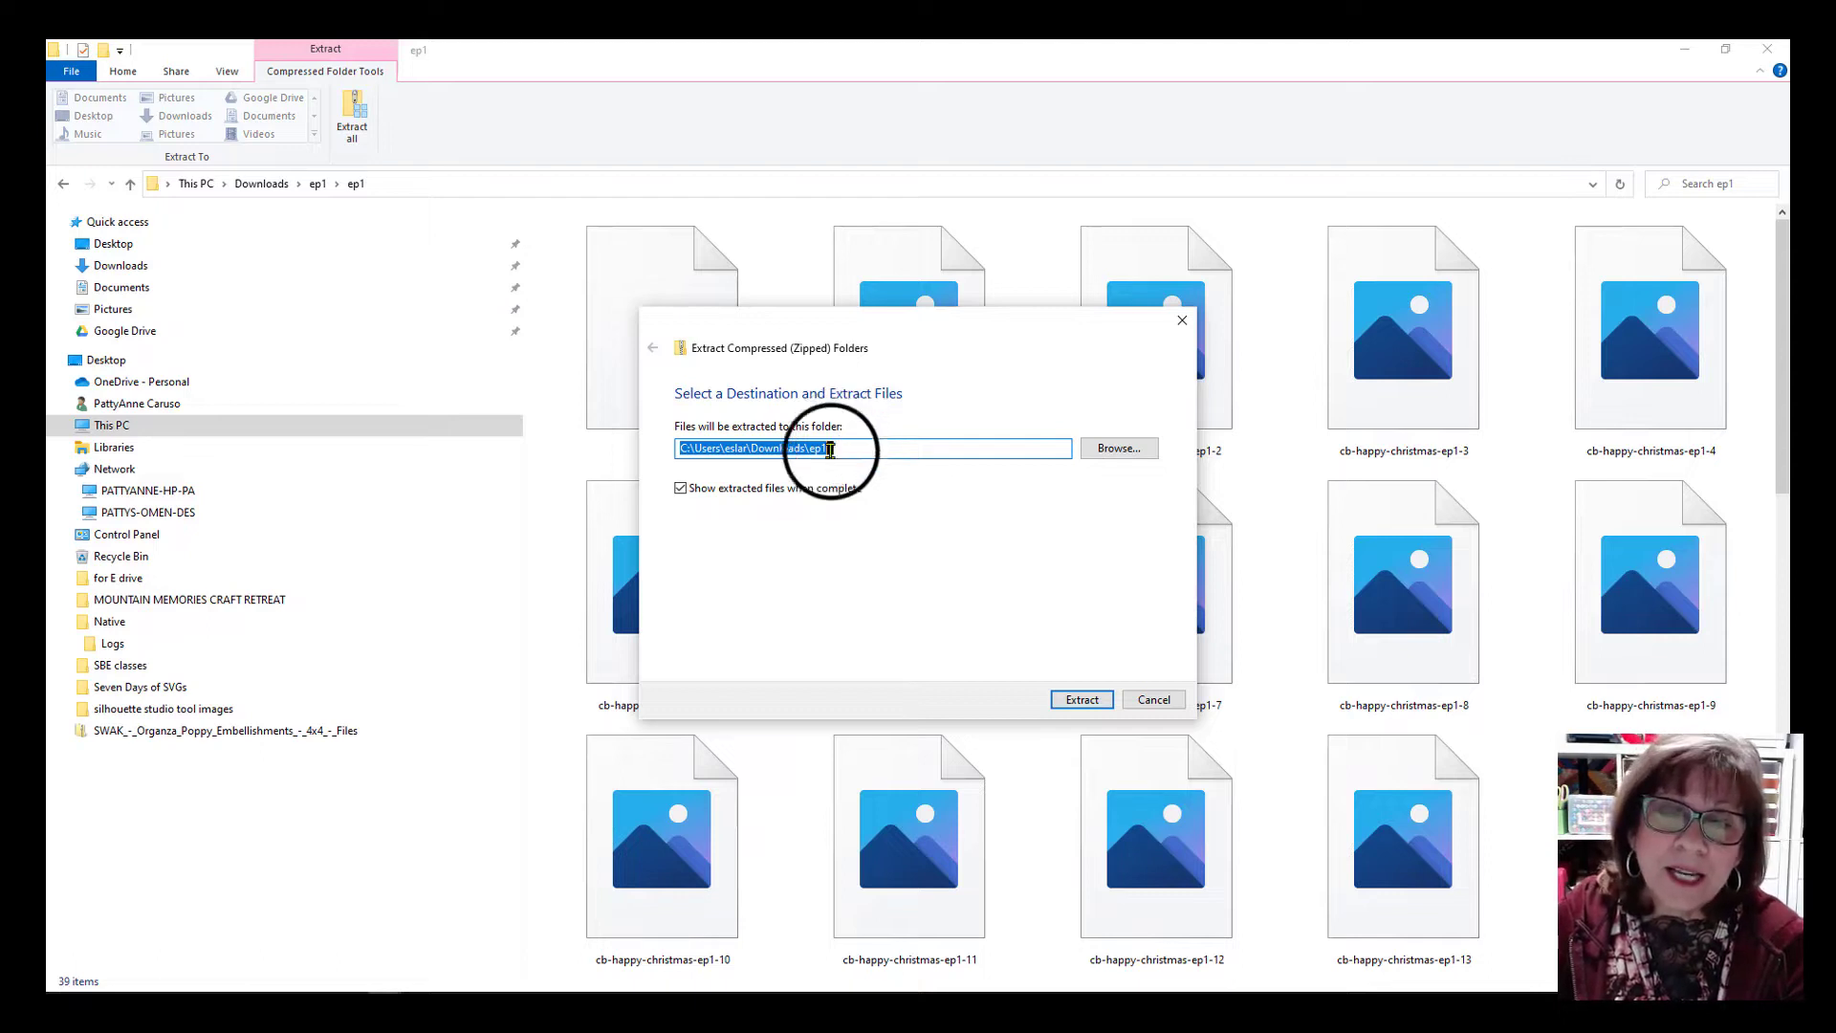
click(1080, 703)
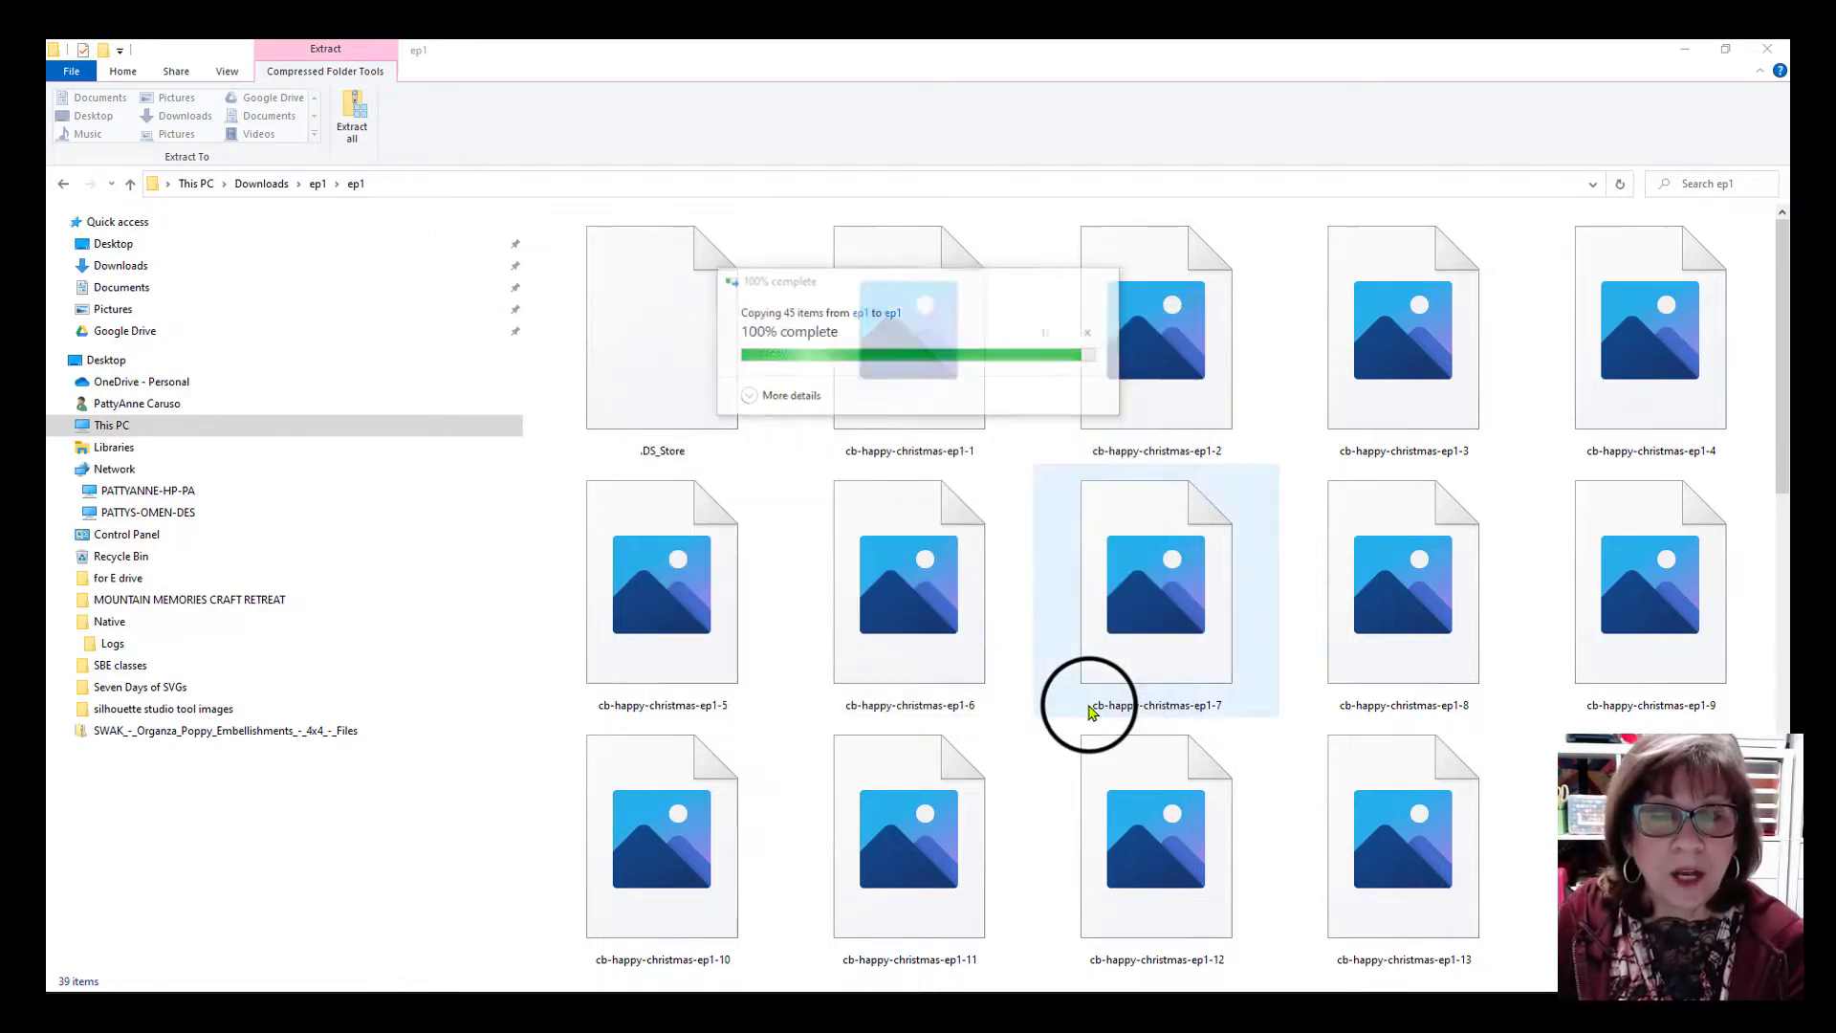
click(572, 264)
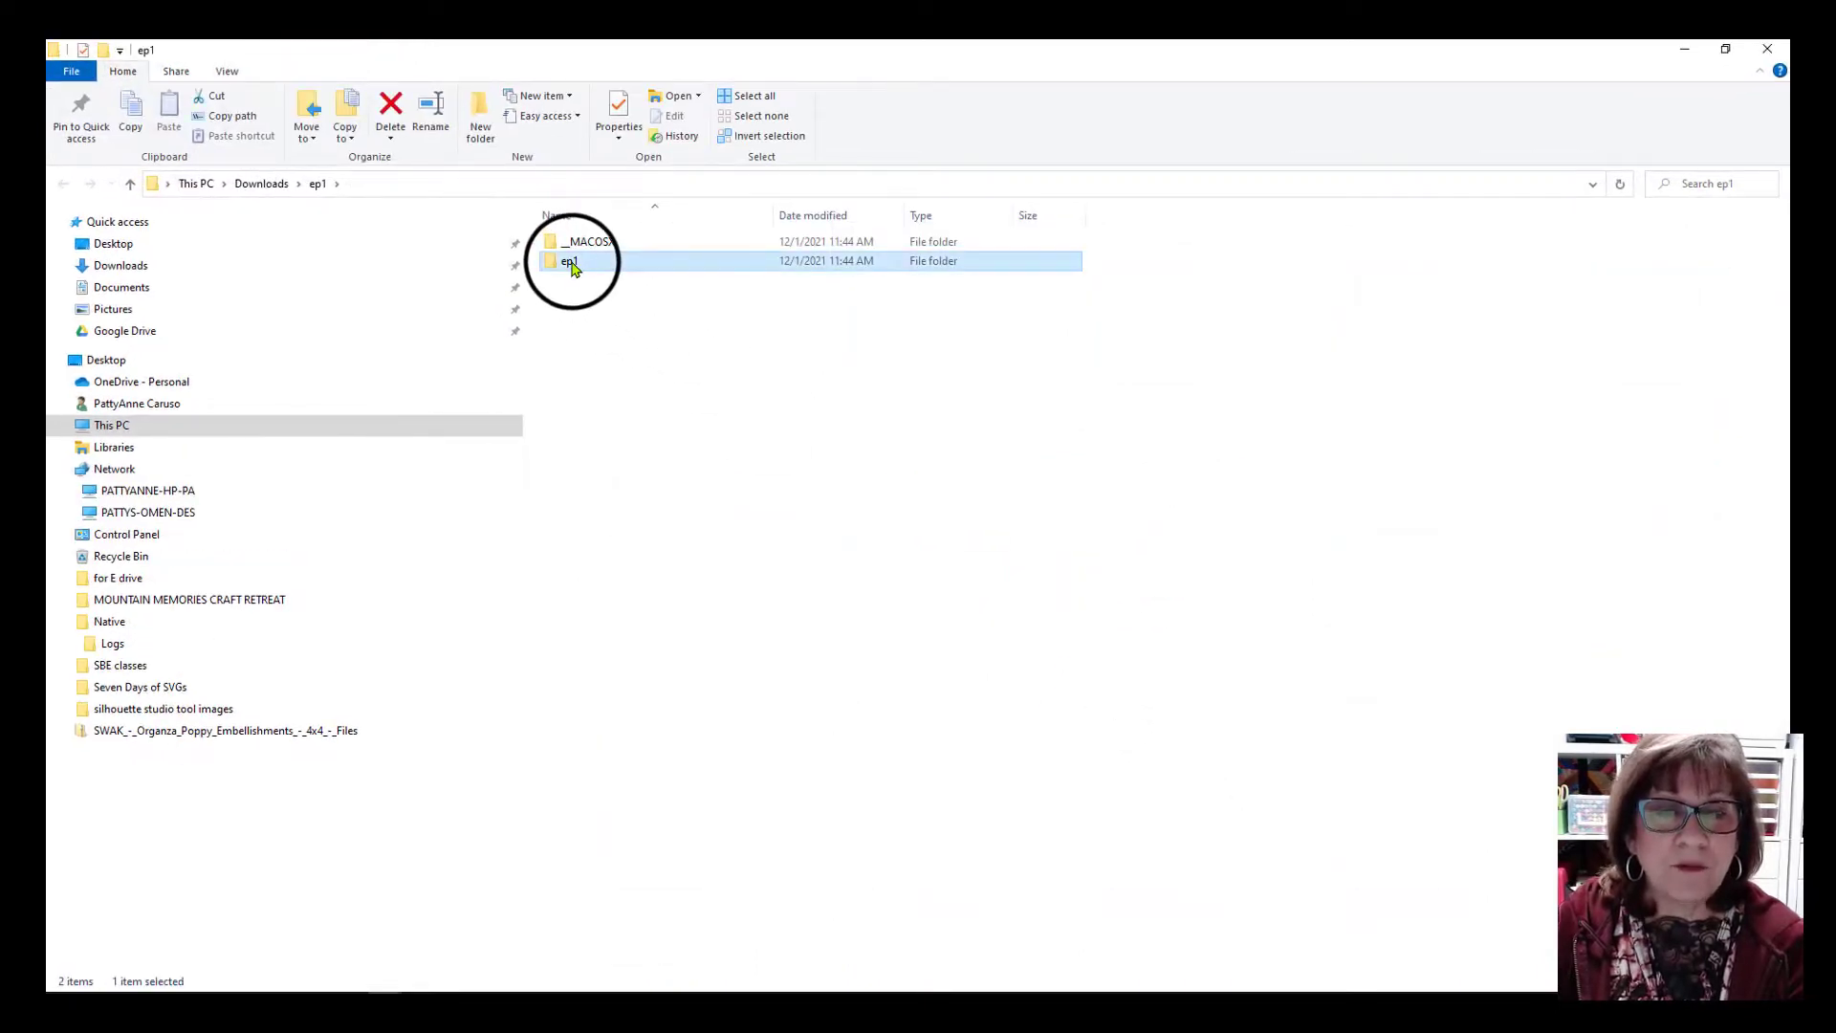
double_click(864, 264)
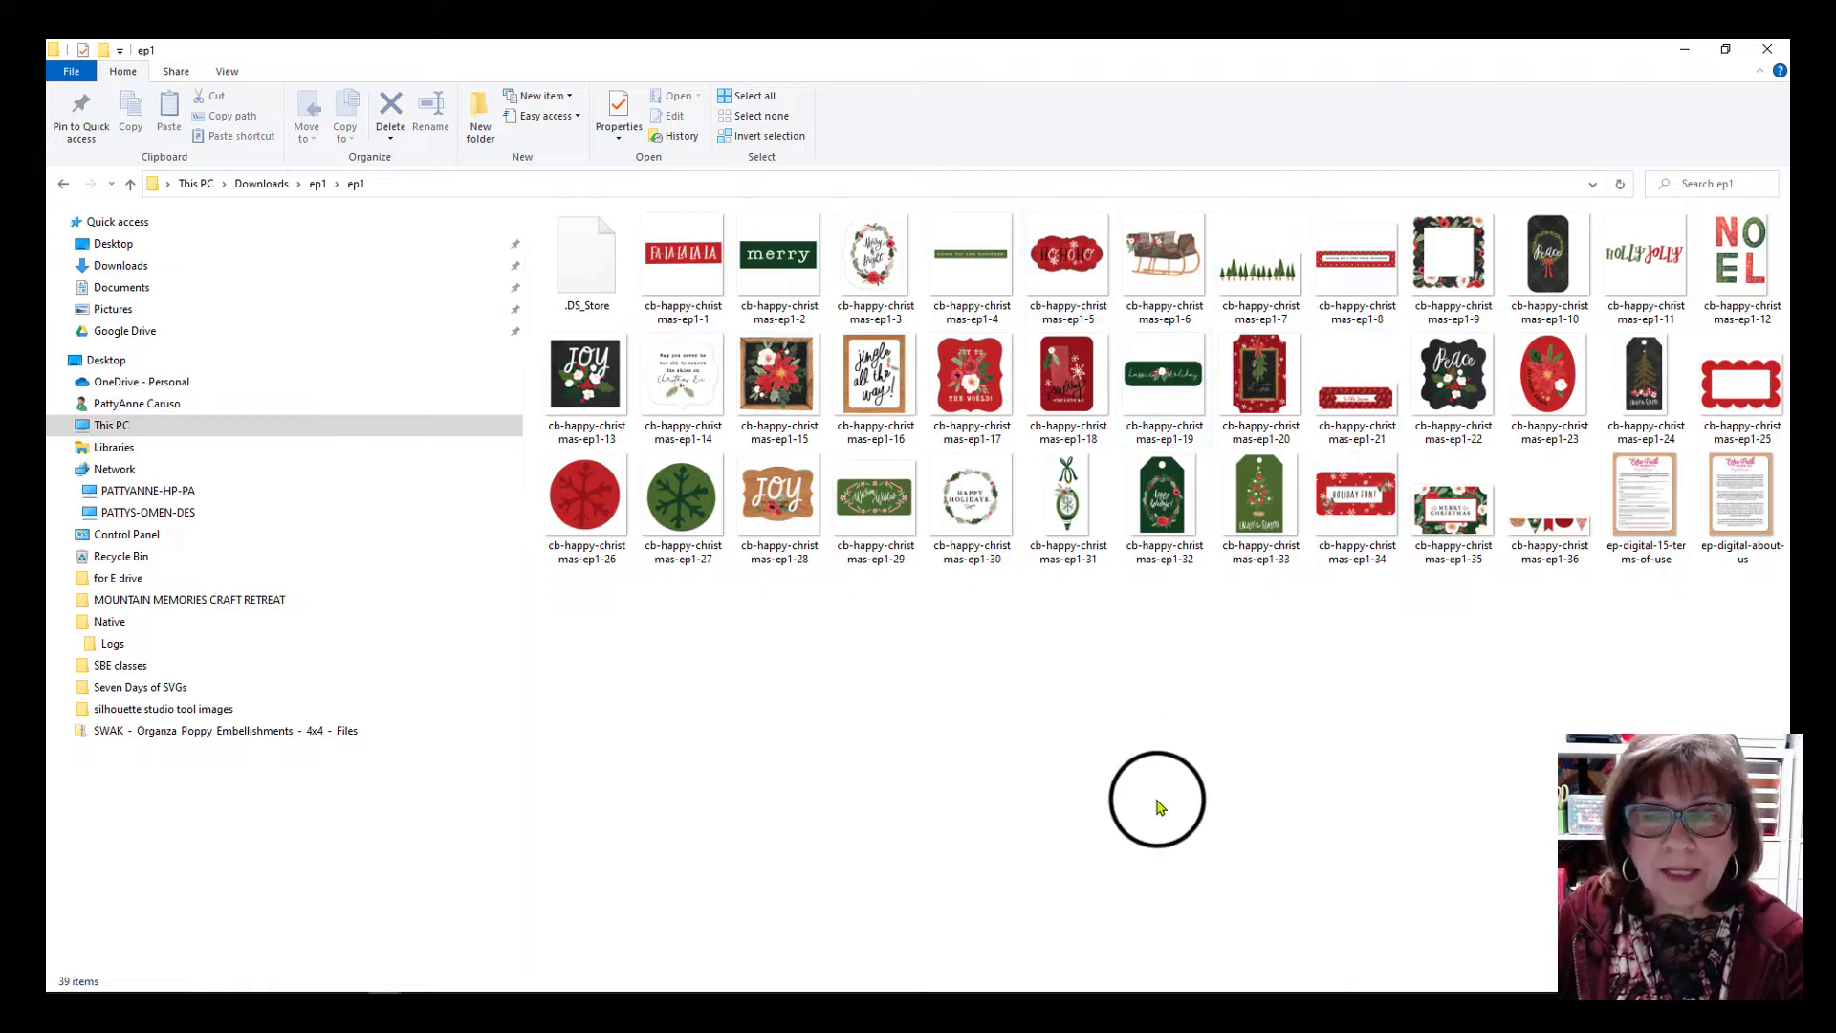
Display the extracted ep1 files as extra large icons and look through the Christmas element images.
right_click(1356, 758)
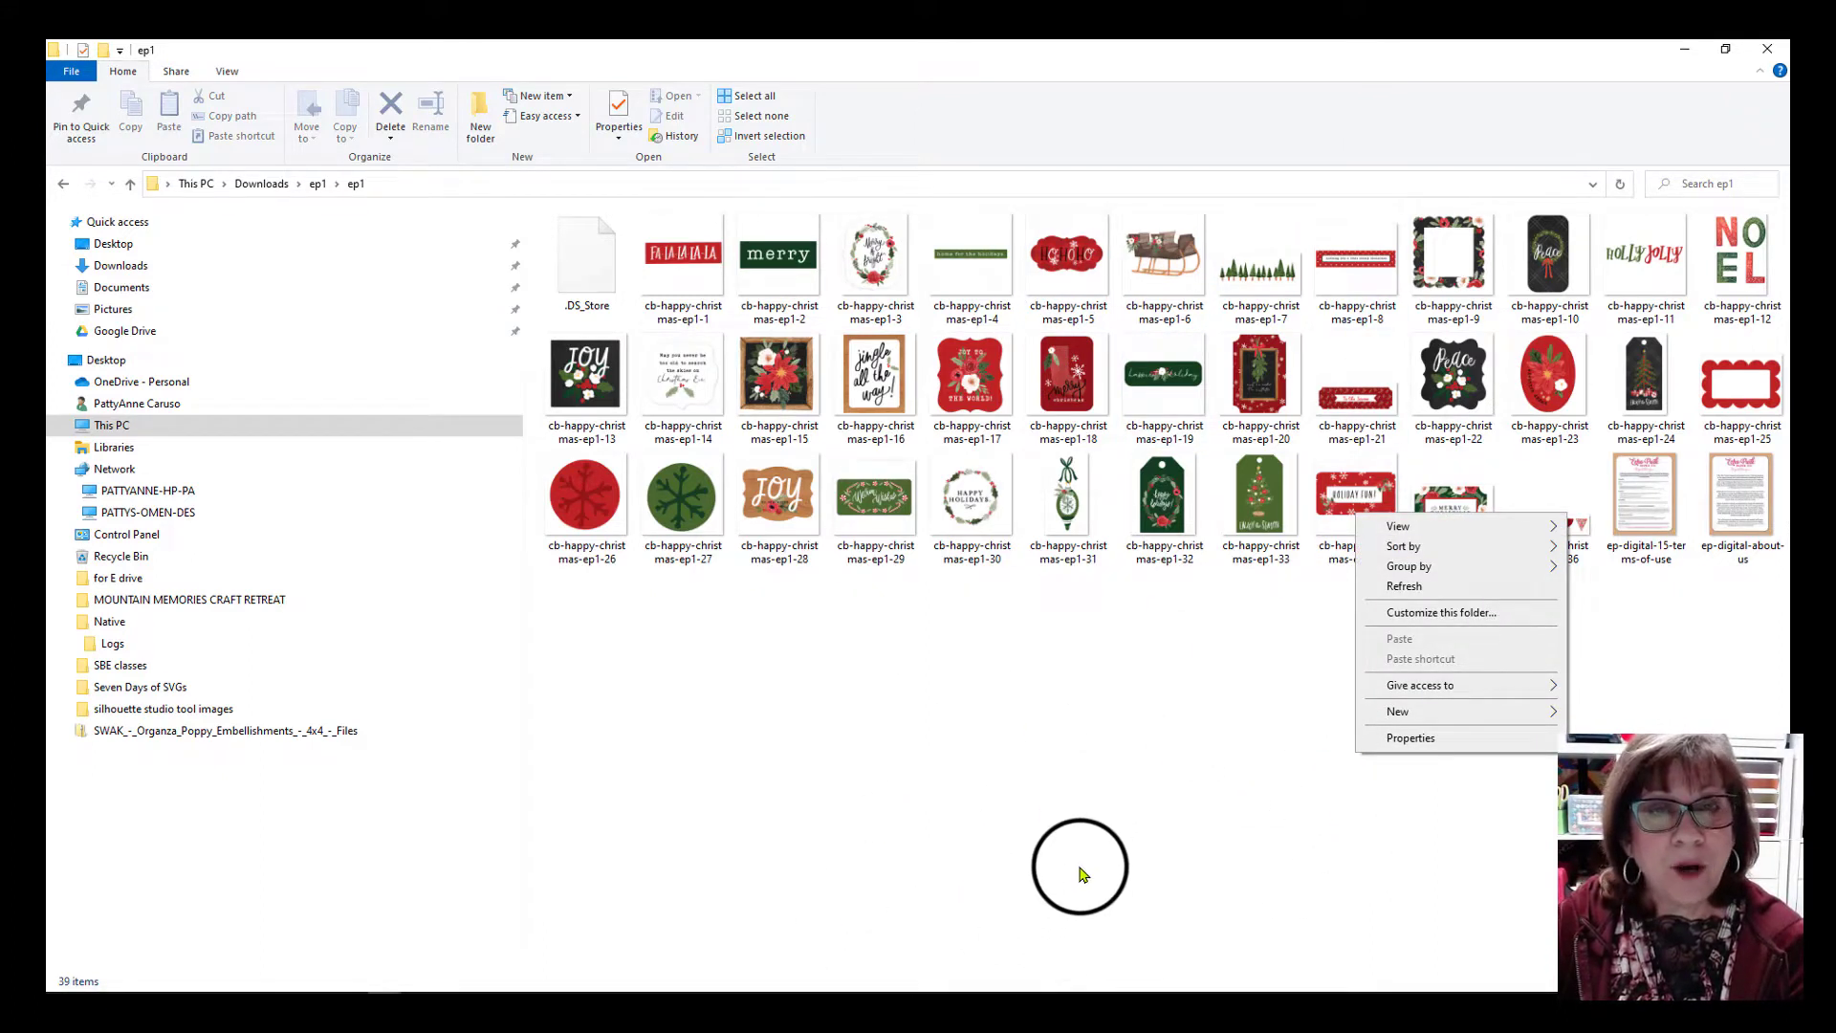
mouse_move(1464, 526)
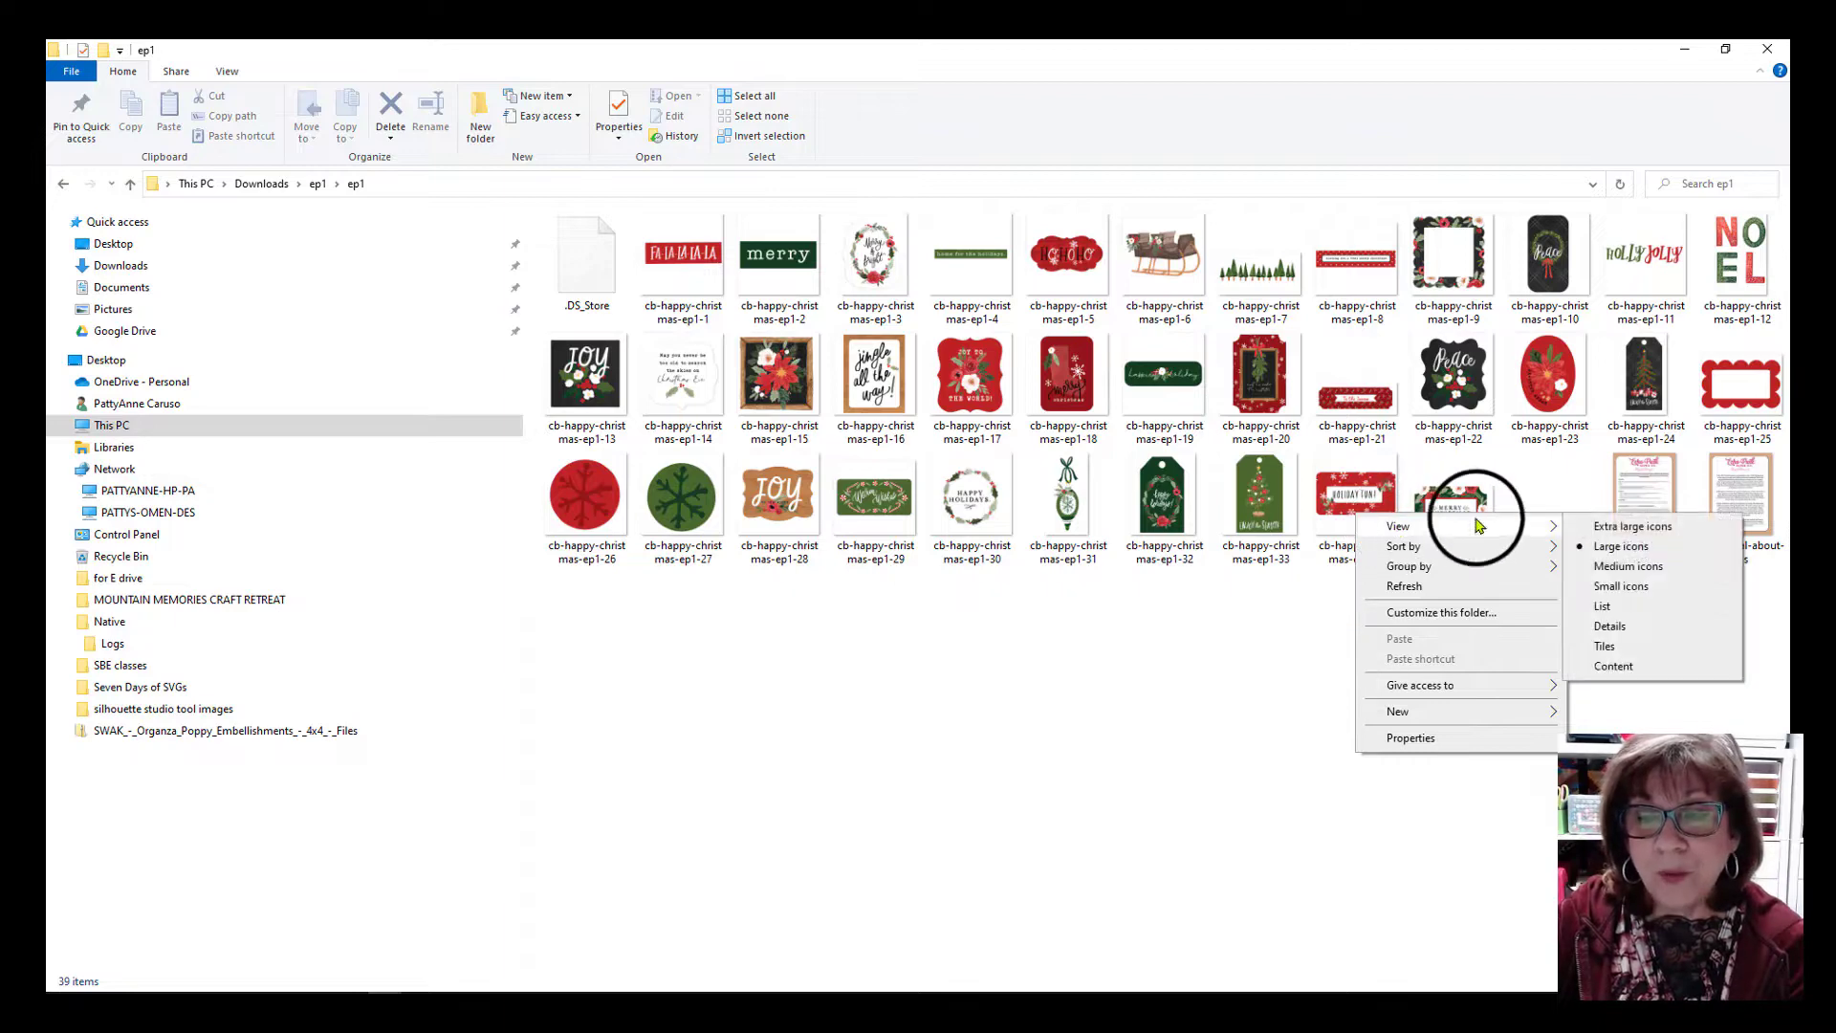
click(1621, 528)
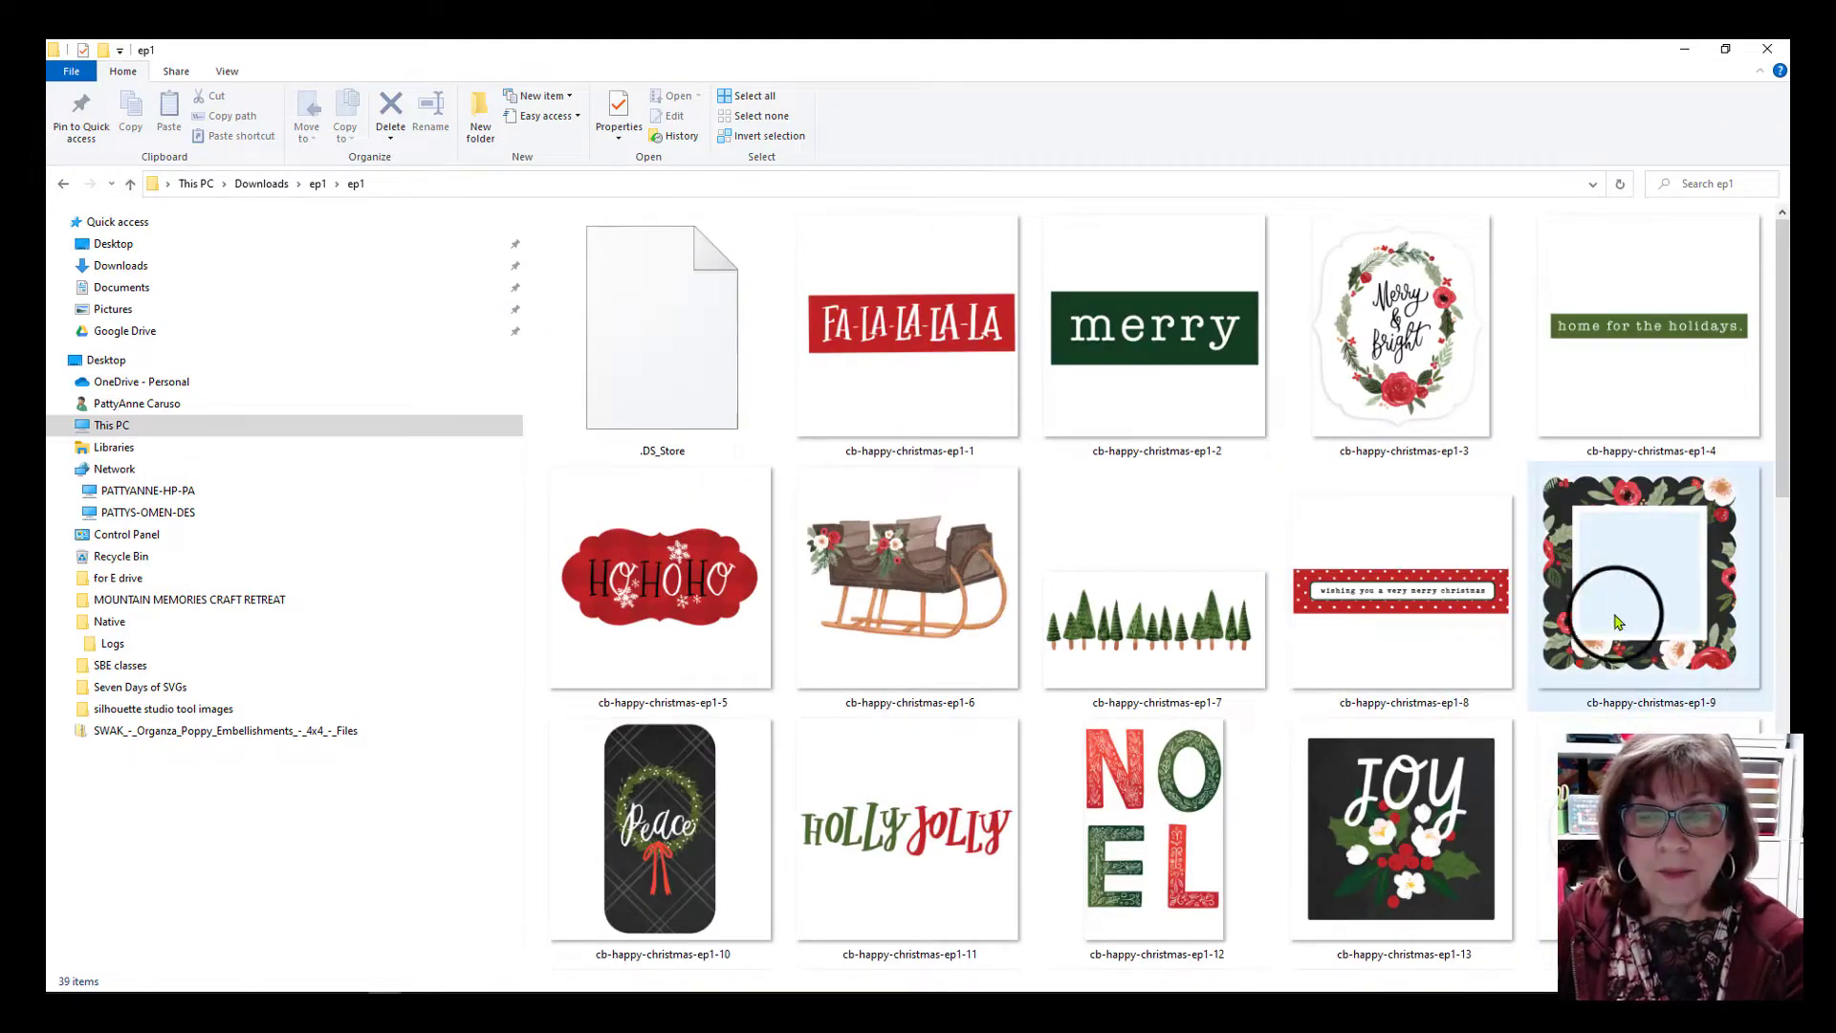
scroll(1707, 507, down, 1)
scroll(1717, 509, up, 1)
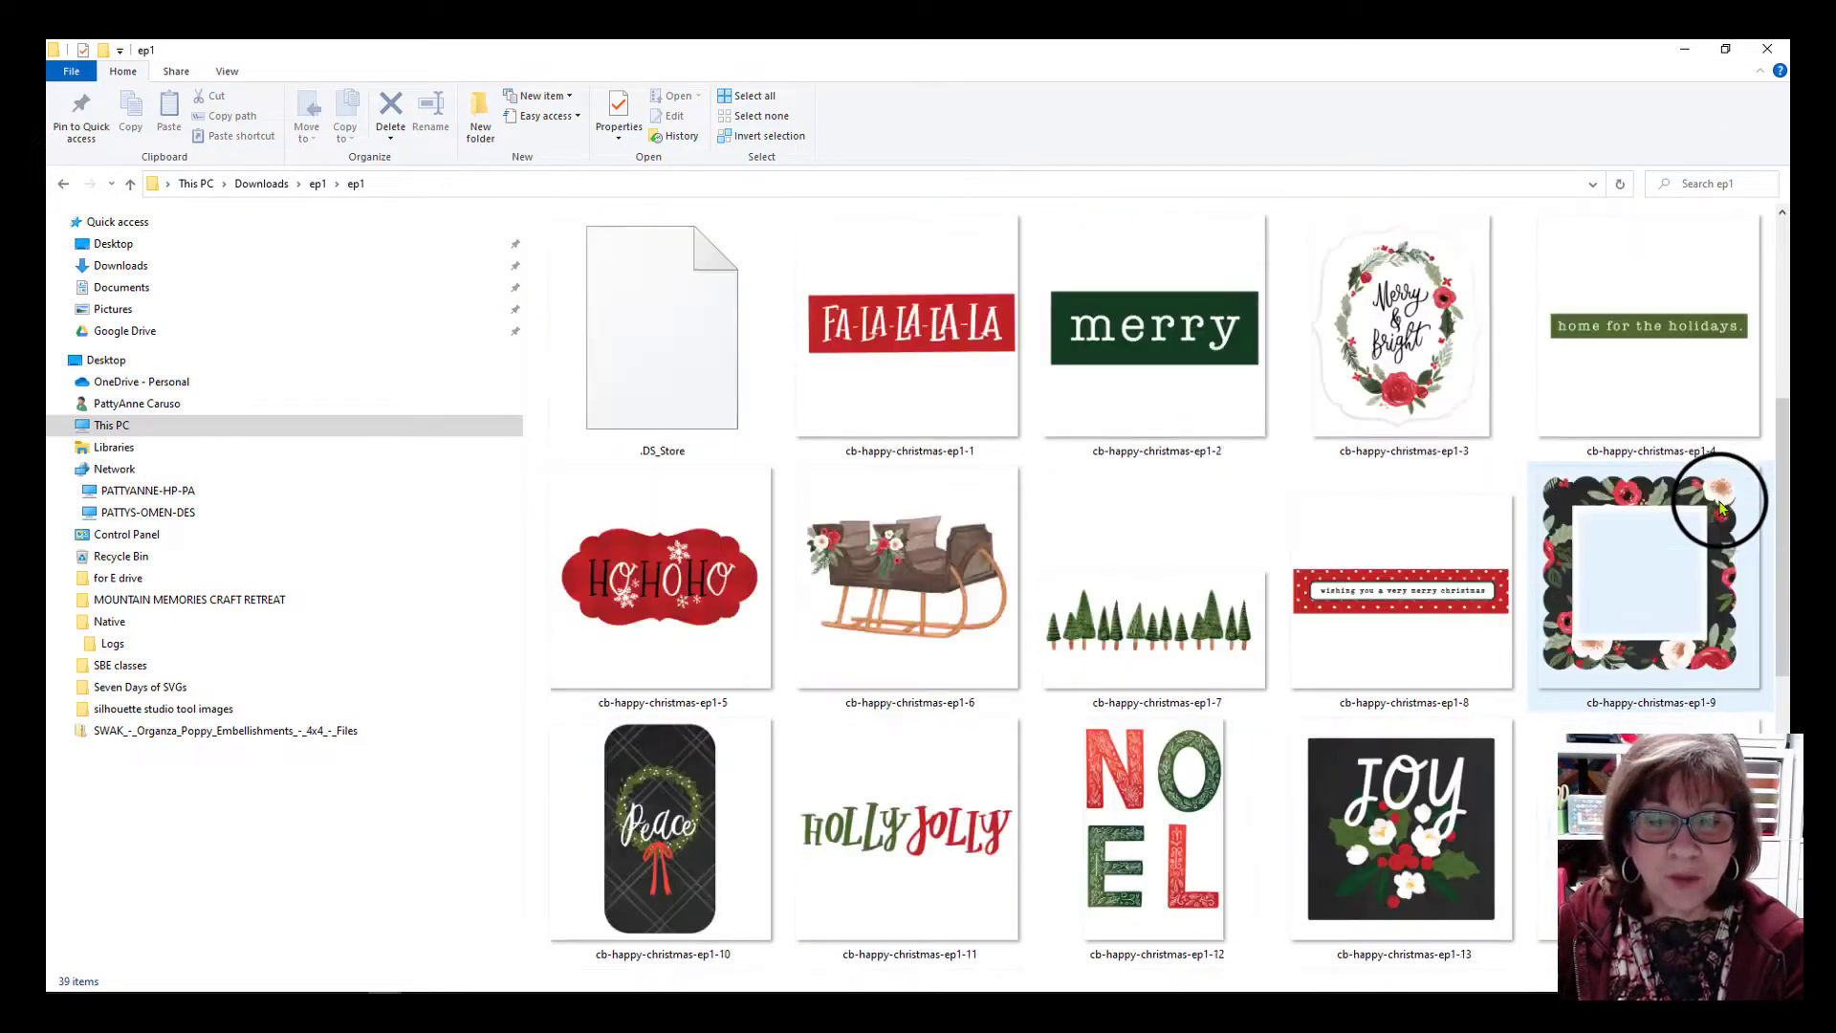
scroll(1723, 515, down, 5)
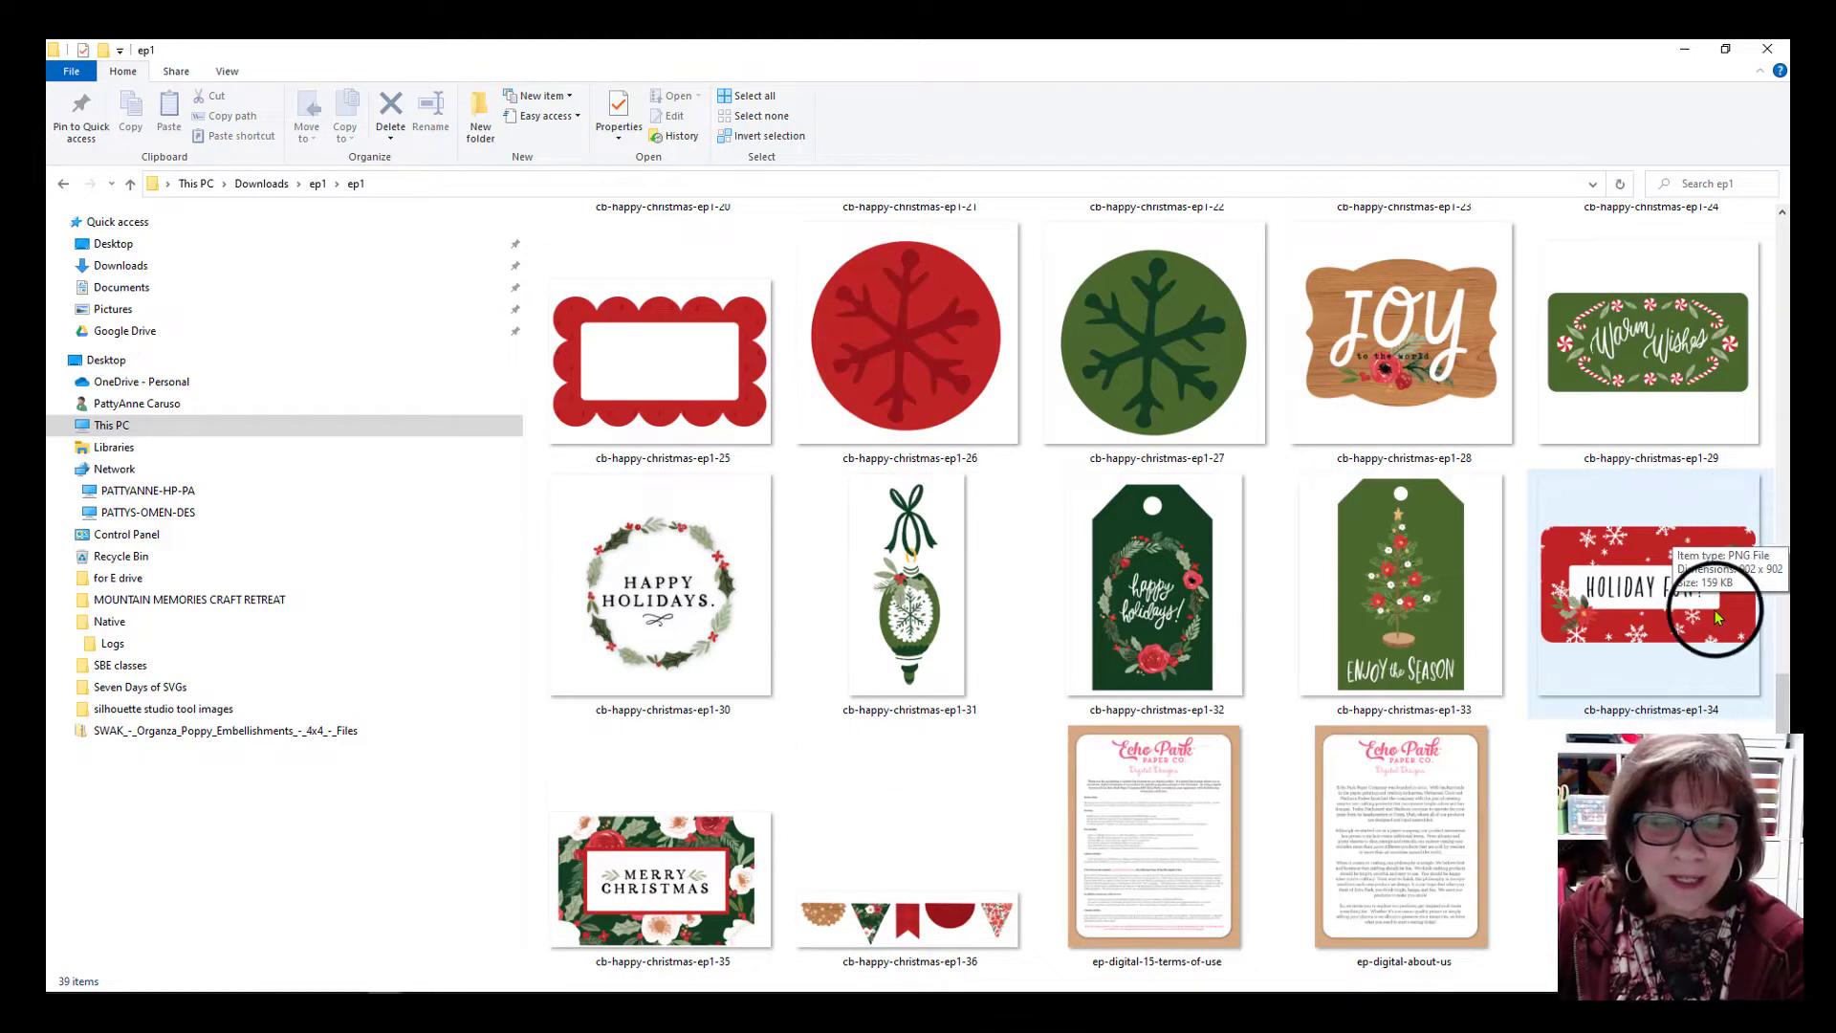
scroll(1732, 573, up, 5)
scroll(1730, 621, down, 2)
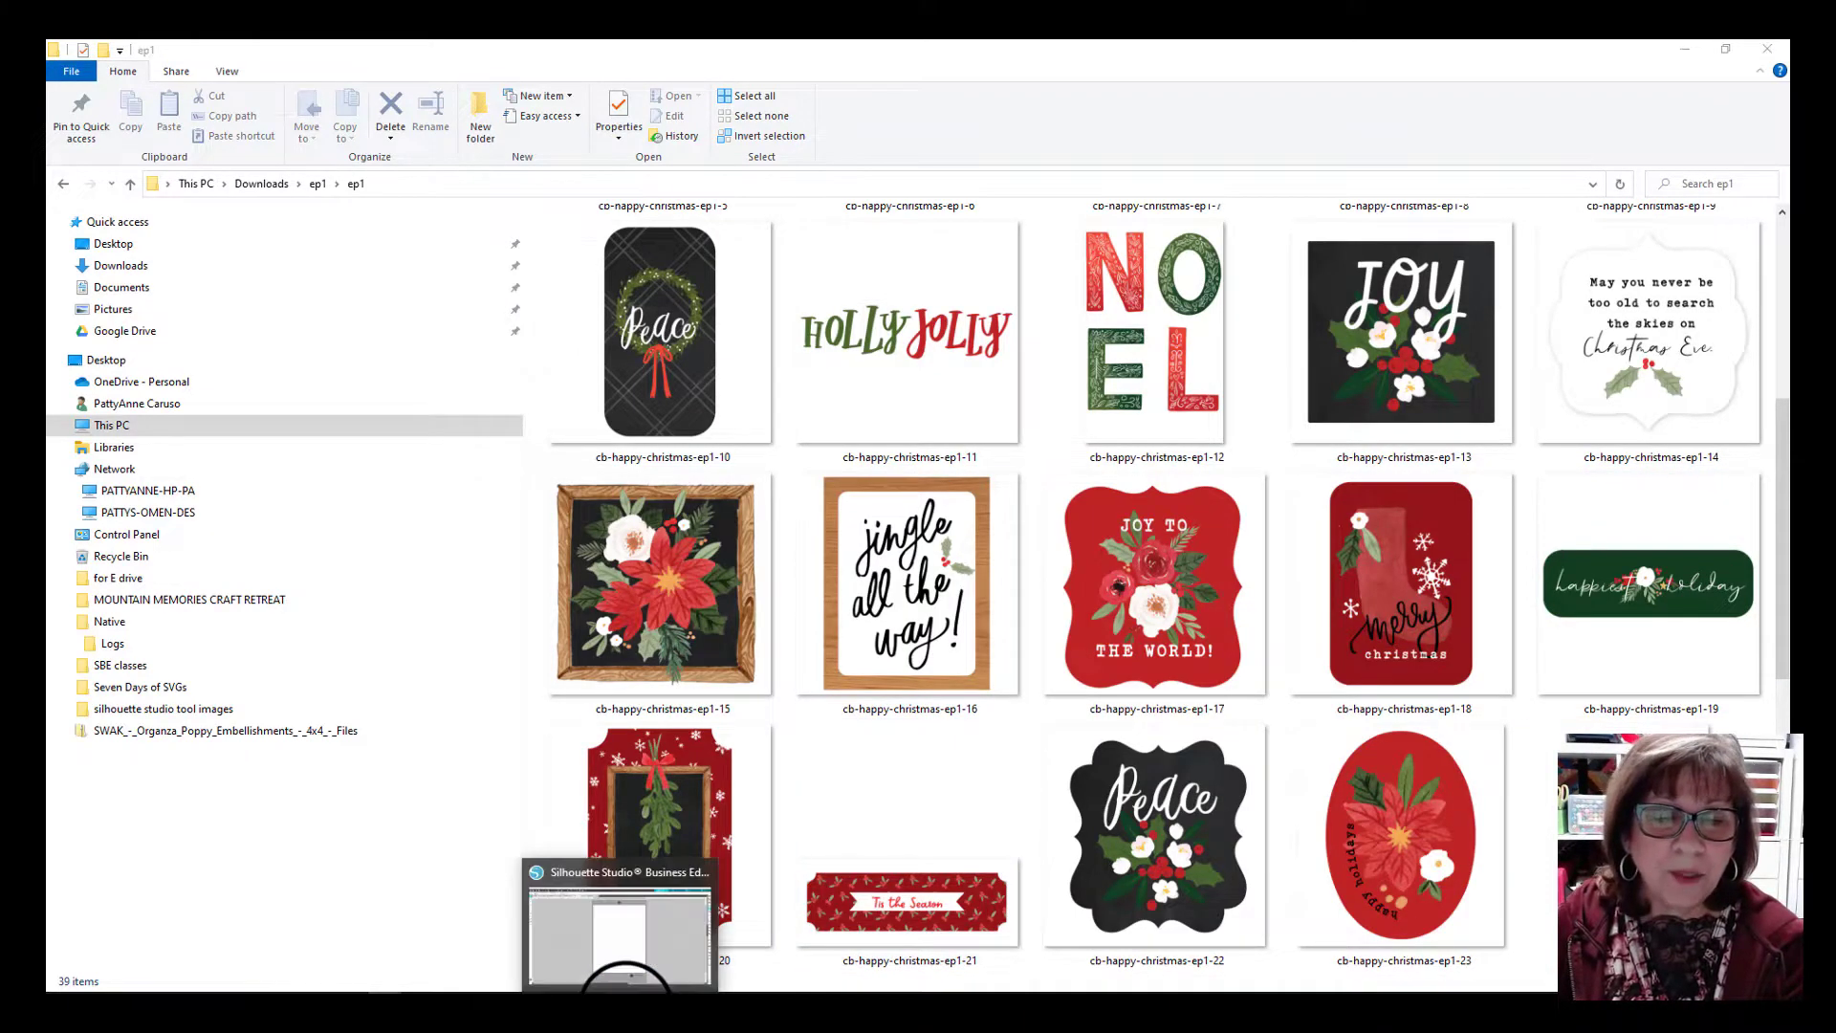
Switch to Silhouette Studio and open the "Joy to the World!" image cb-happy-christmas-ep1-17 from Downloads\ep1\ep1.
click(578, 906)
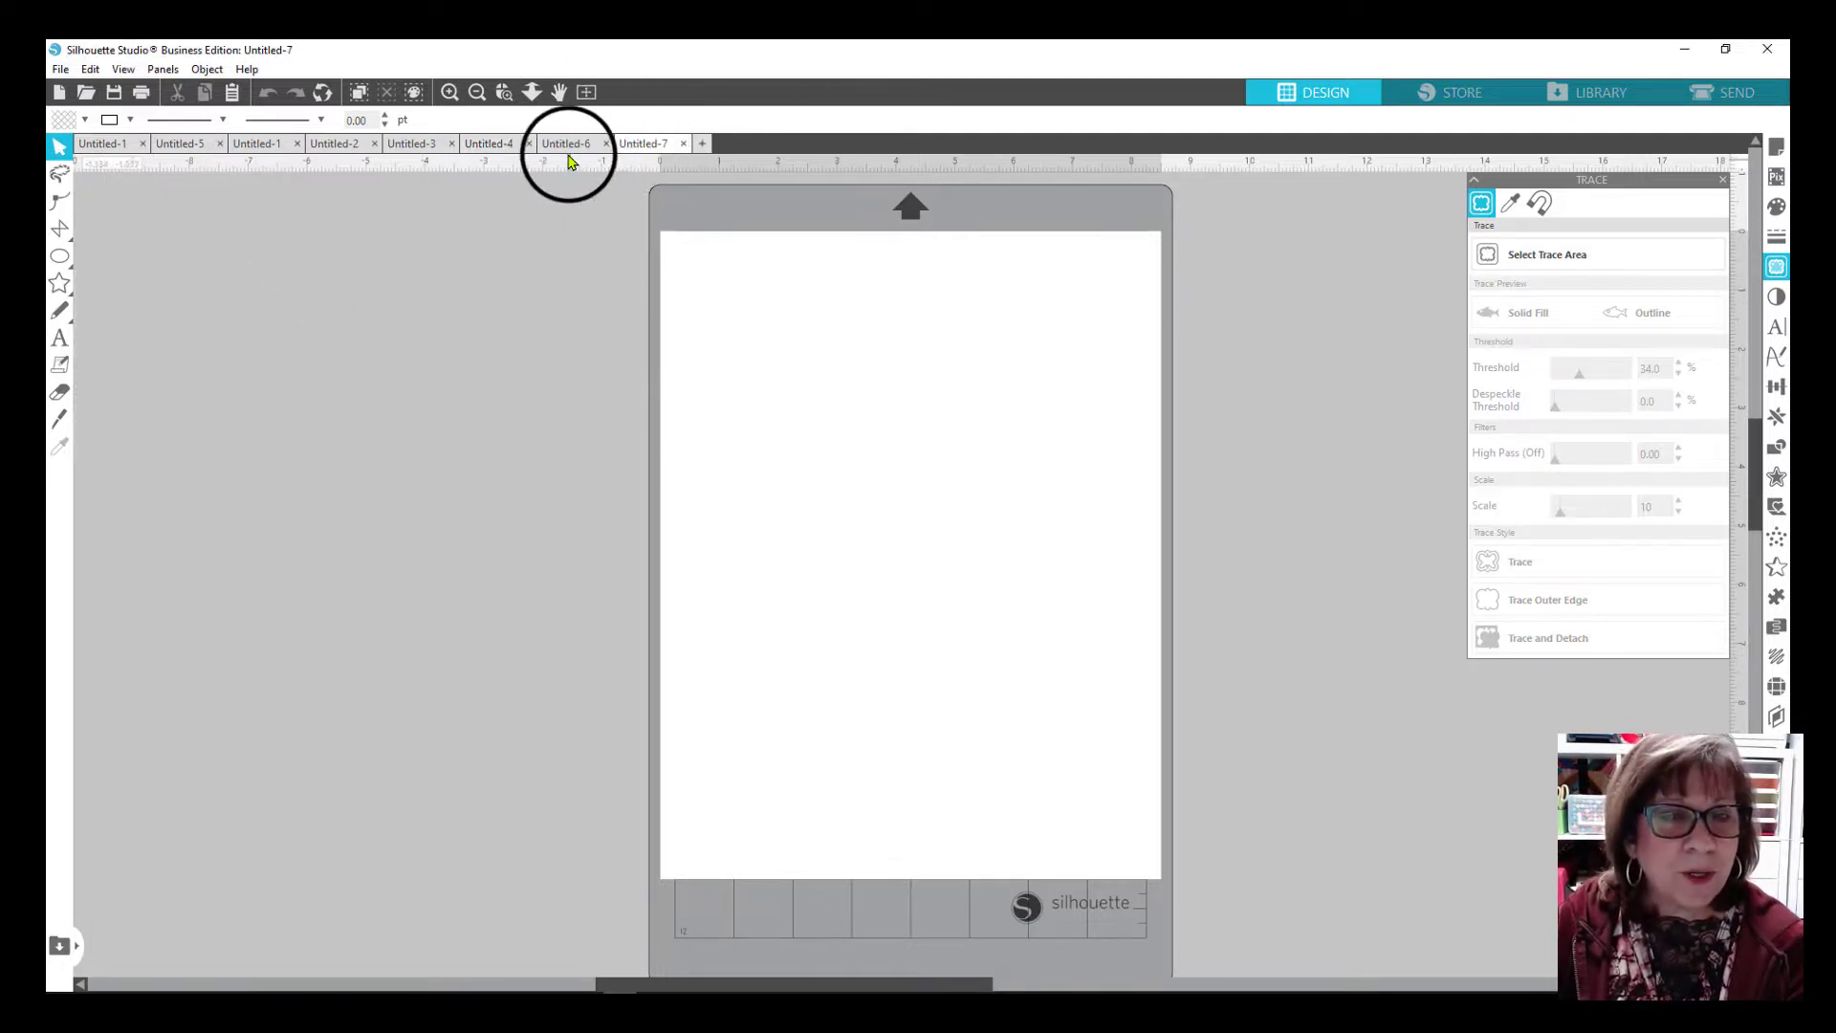
click(568, 145)
click(491, 145)
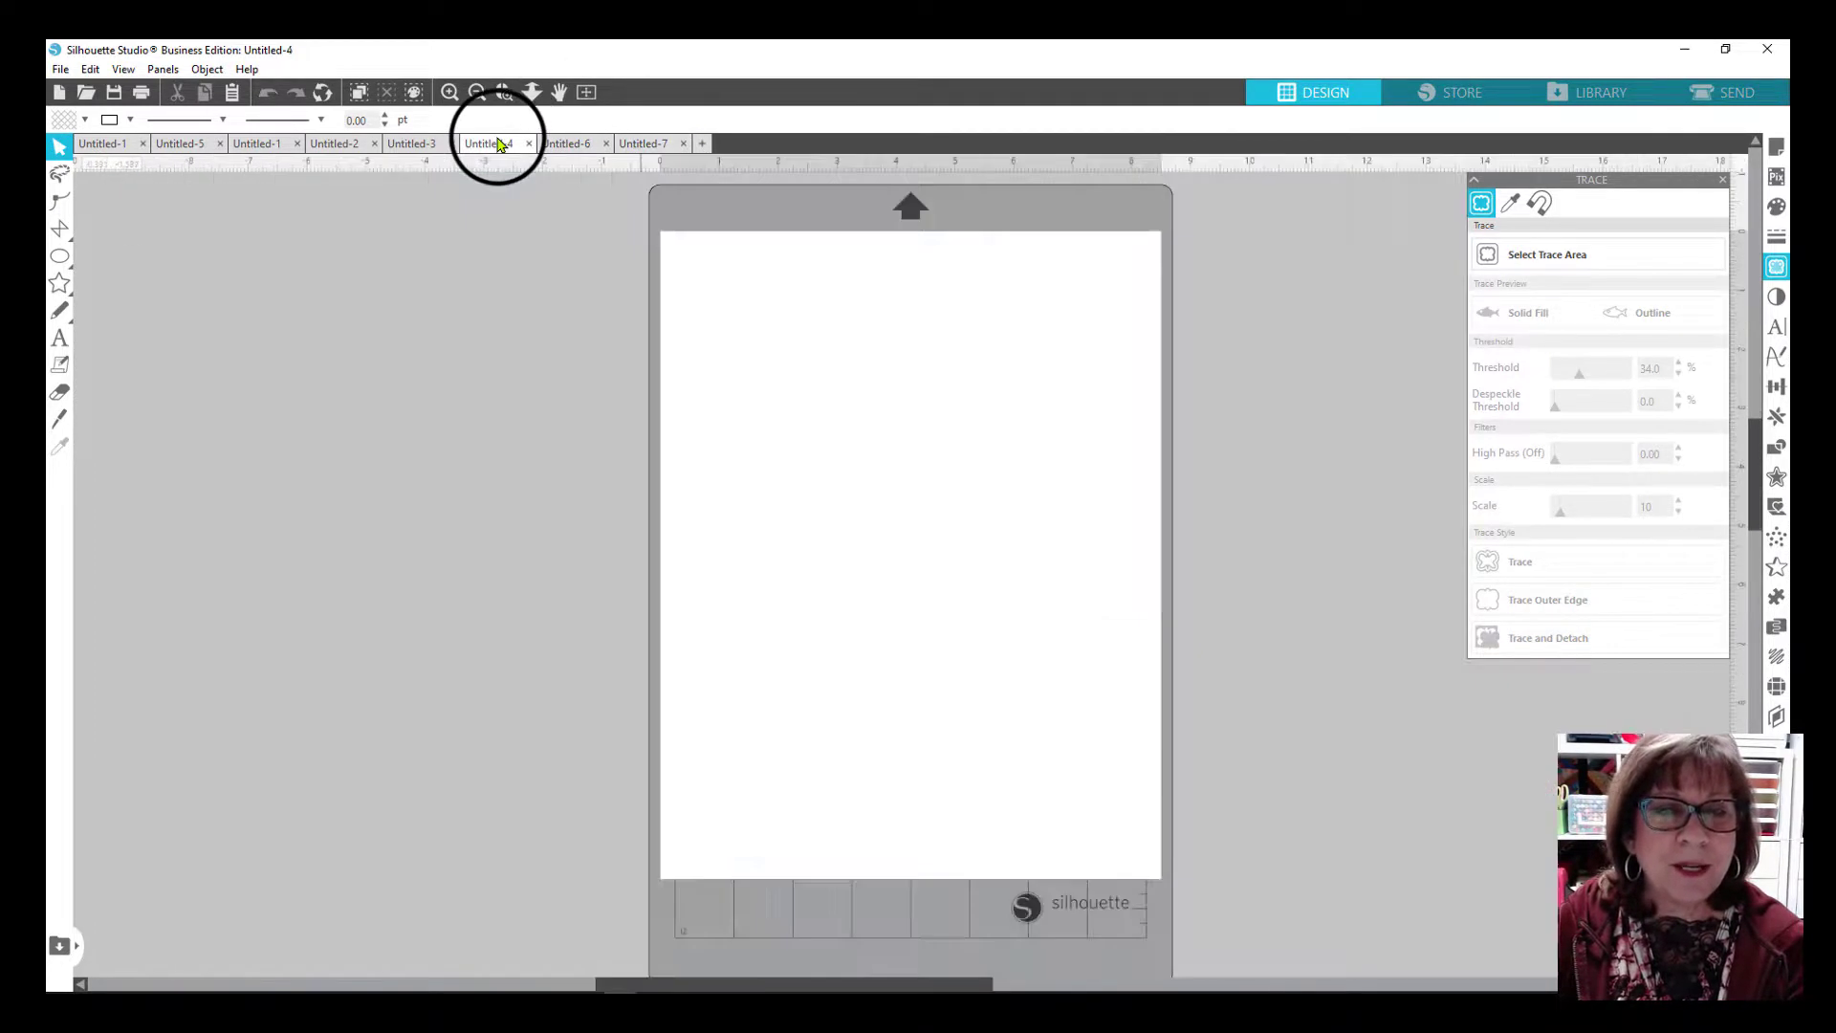
click(422, 153)
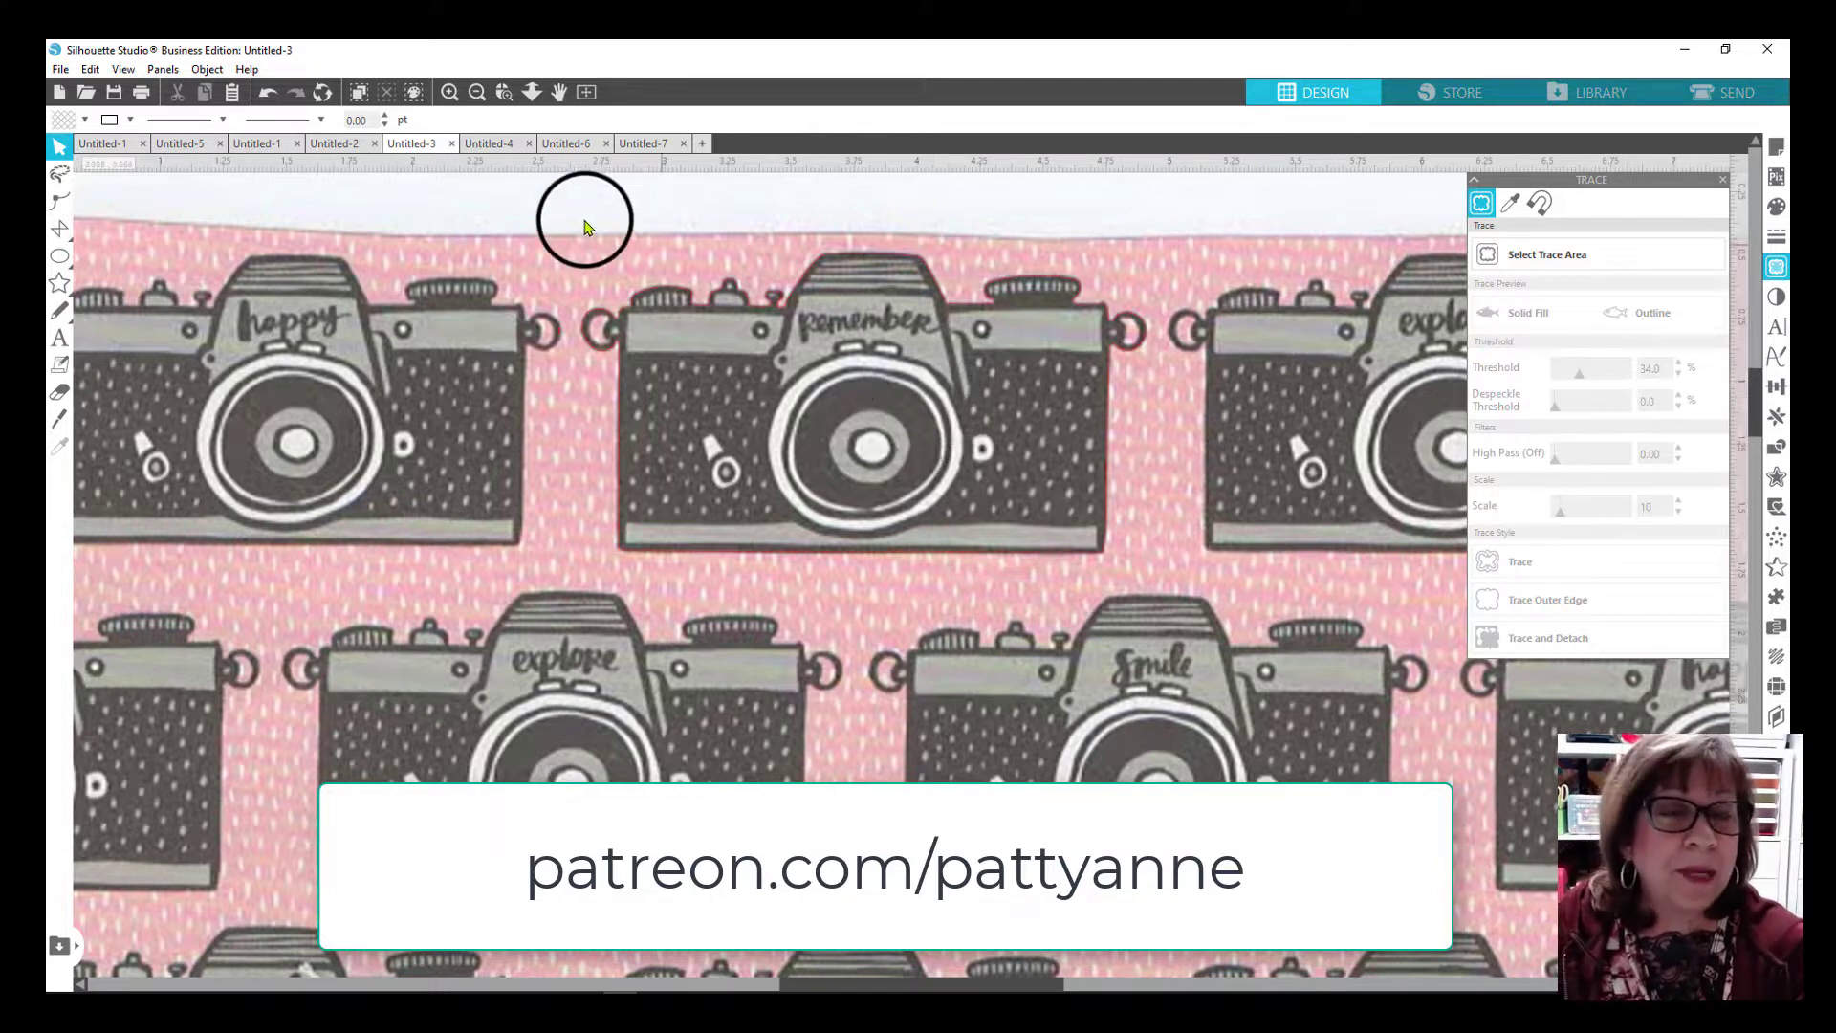
click(60, 70)
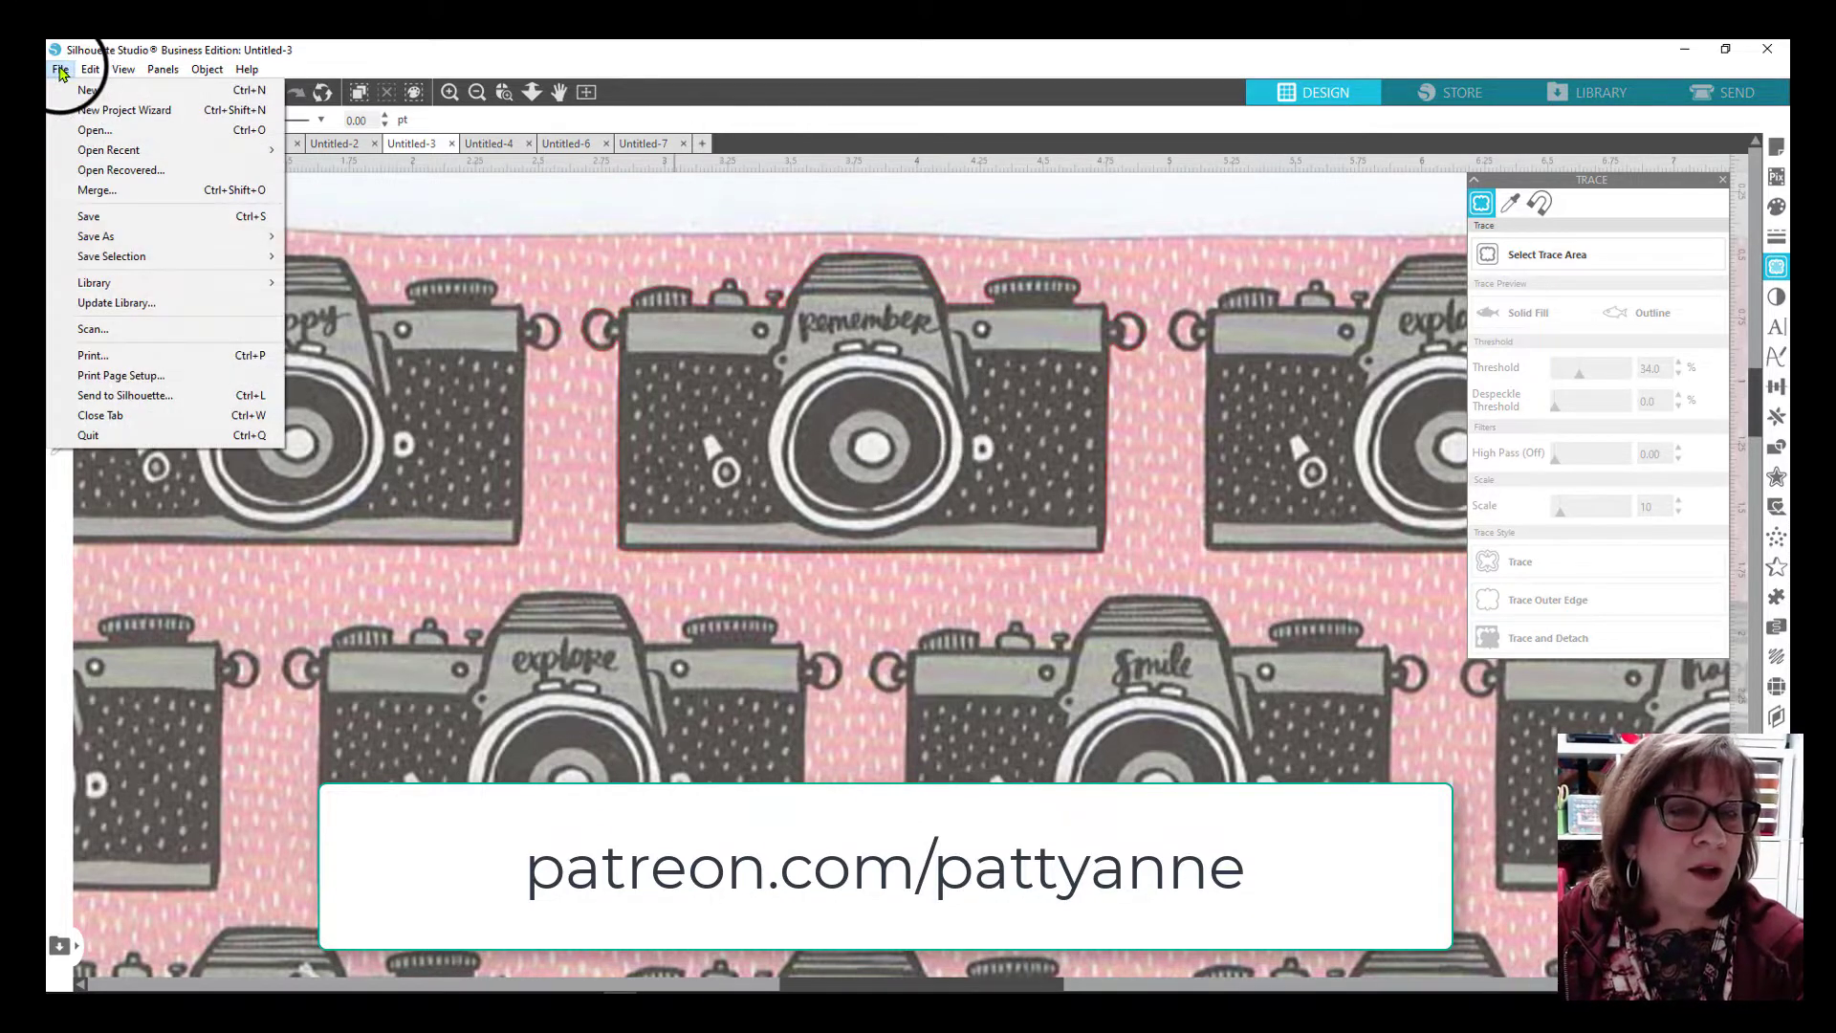
key(Escape)
key(ctrl+o)
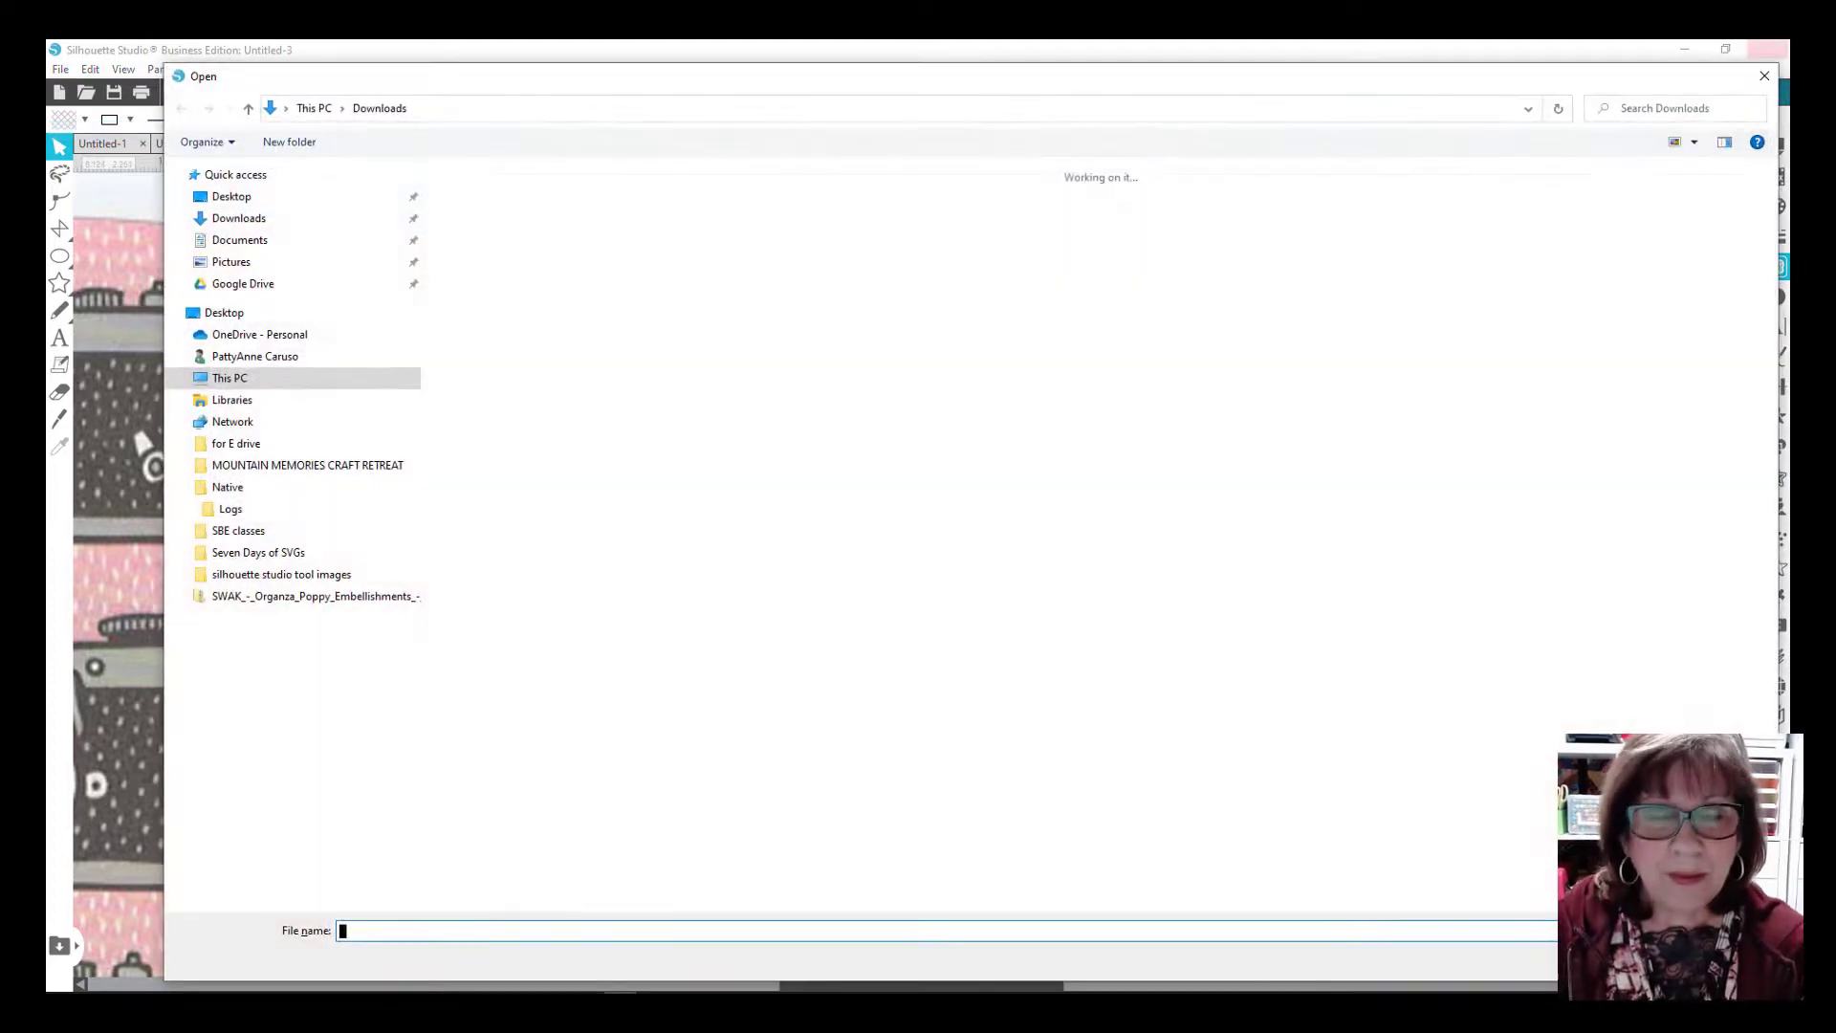
double_click(585, 346)
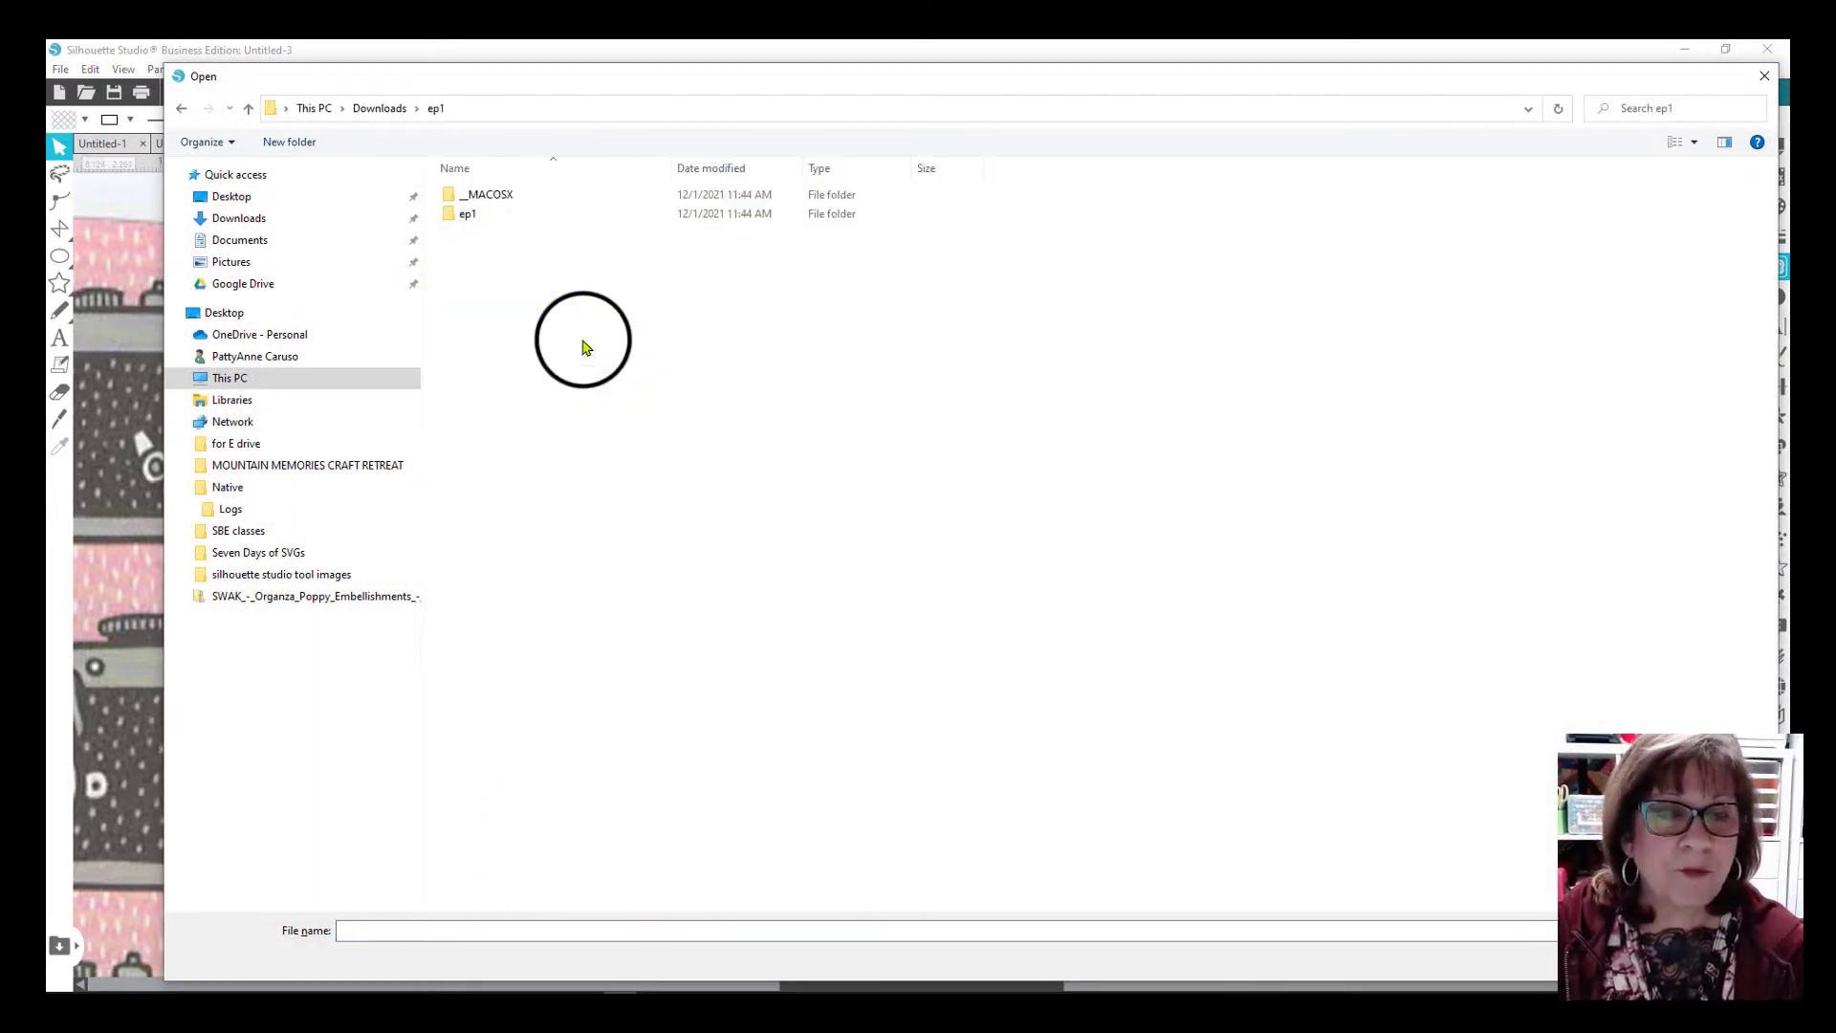
double_click(479, 217)
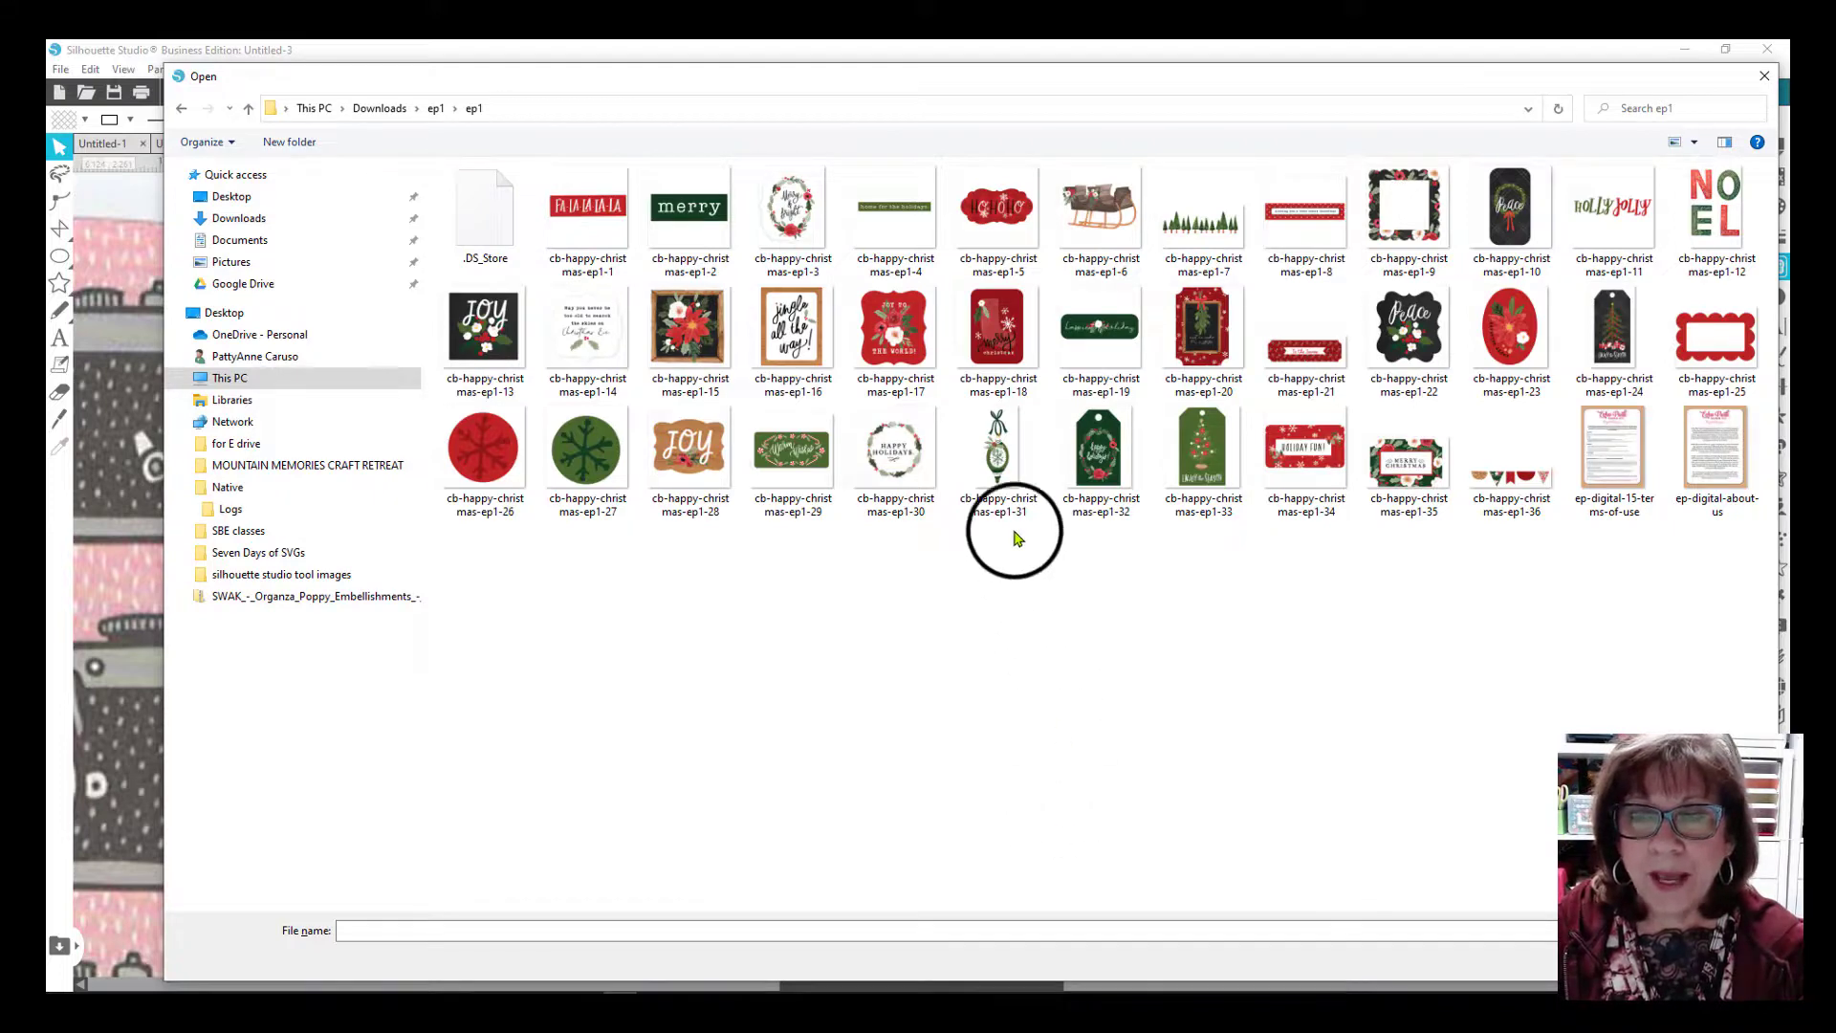
double_click(910, 342)
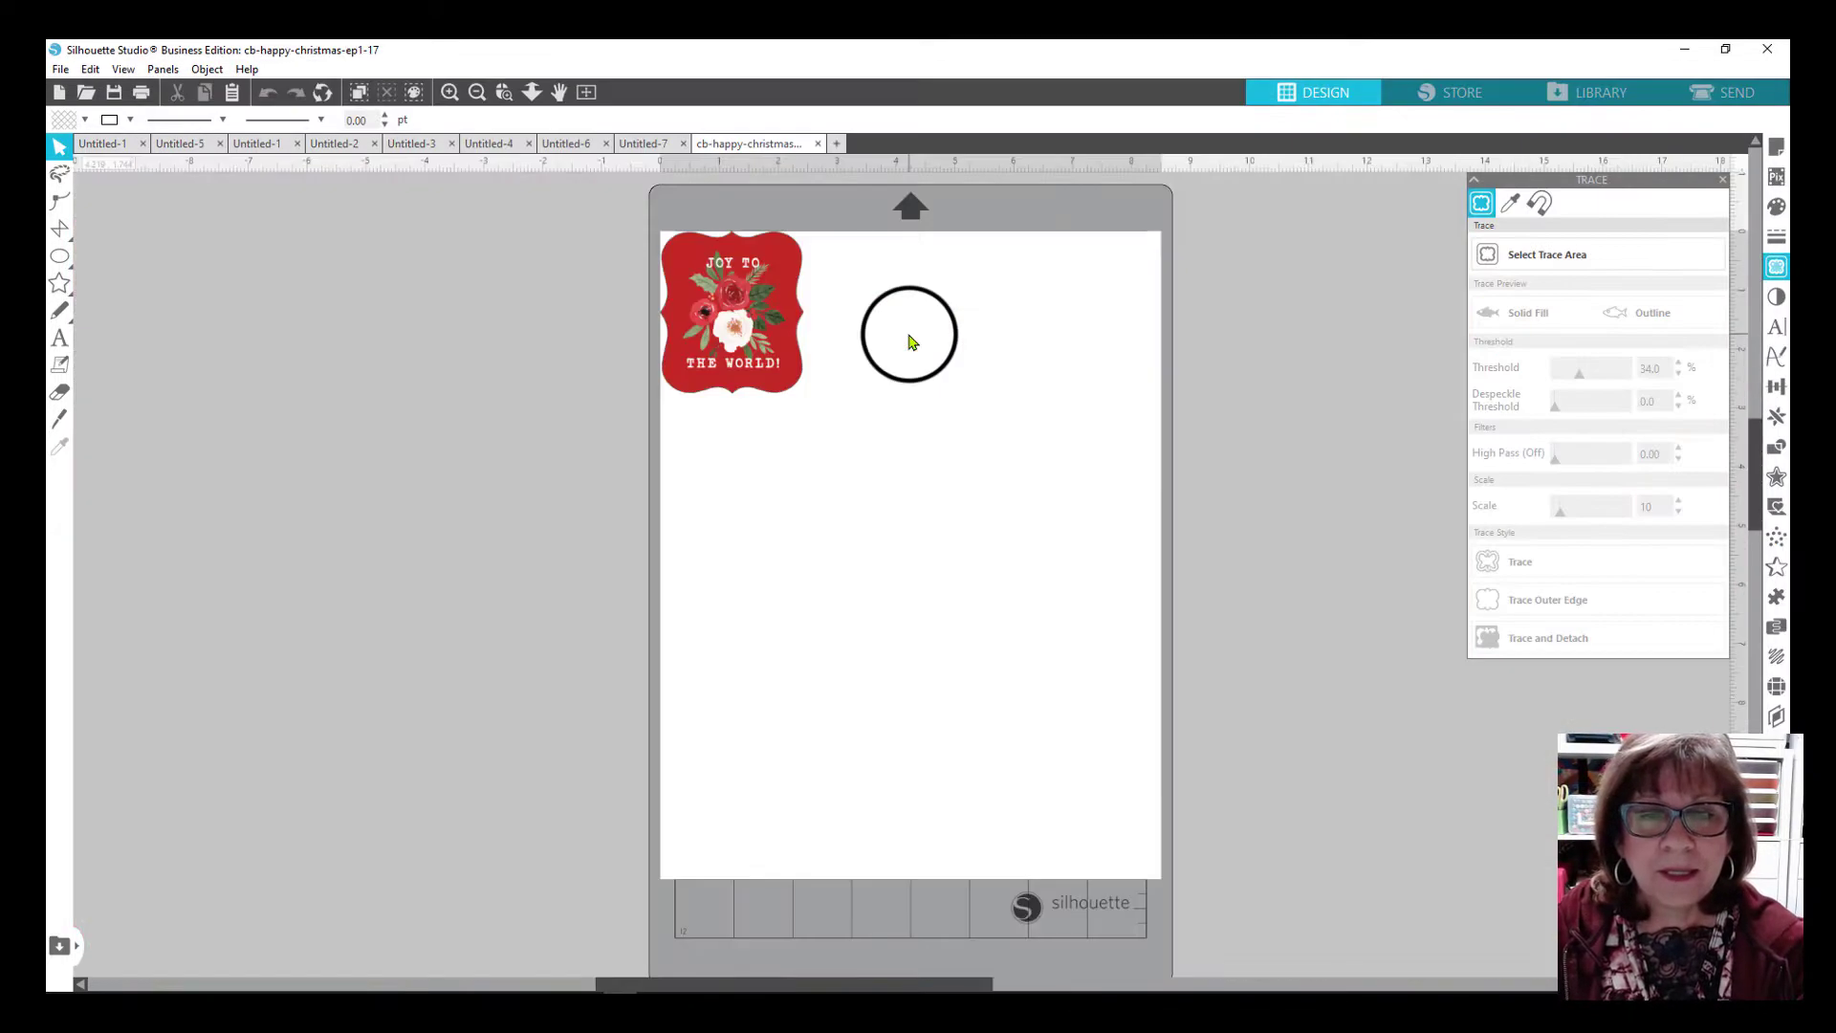
Move the "Joy to the World!" image inward from the page corner to about X 0.546 in, Y 0.408 in.
click(782, 364)
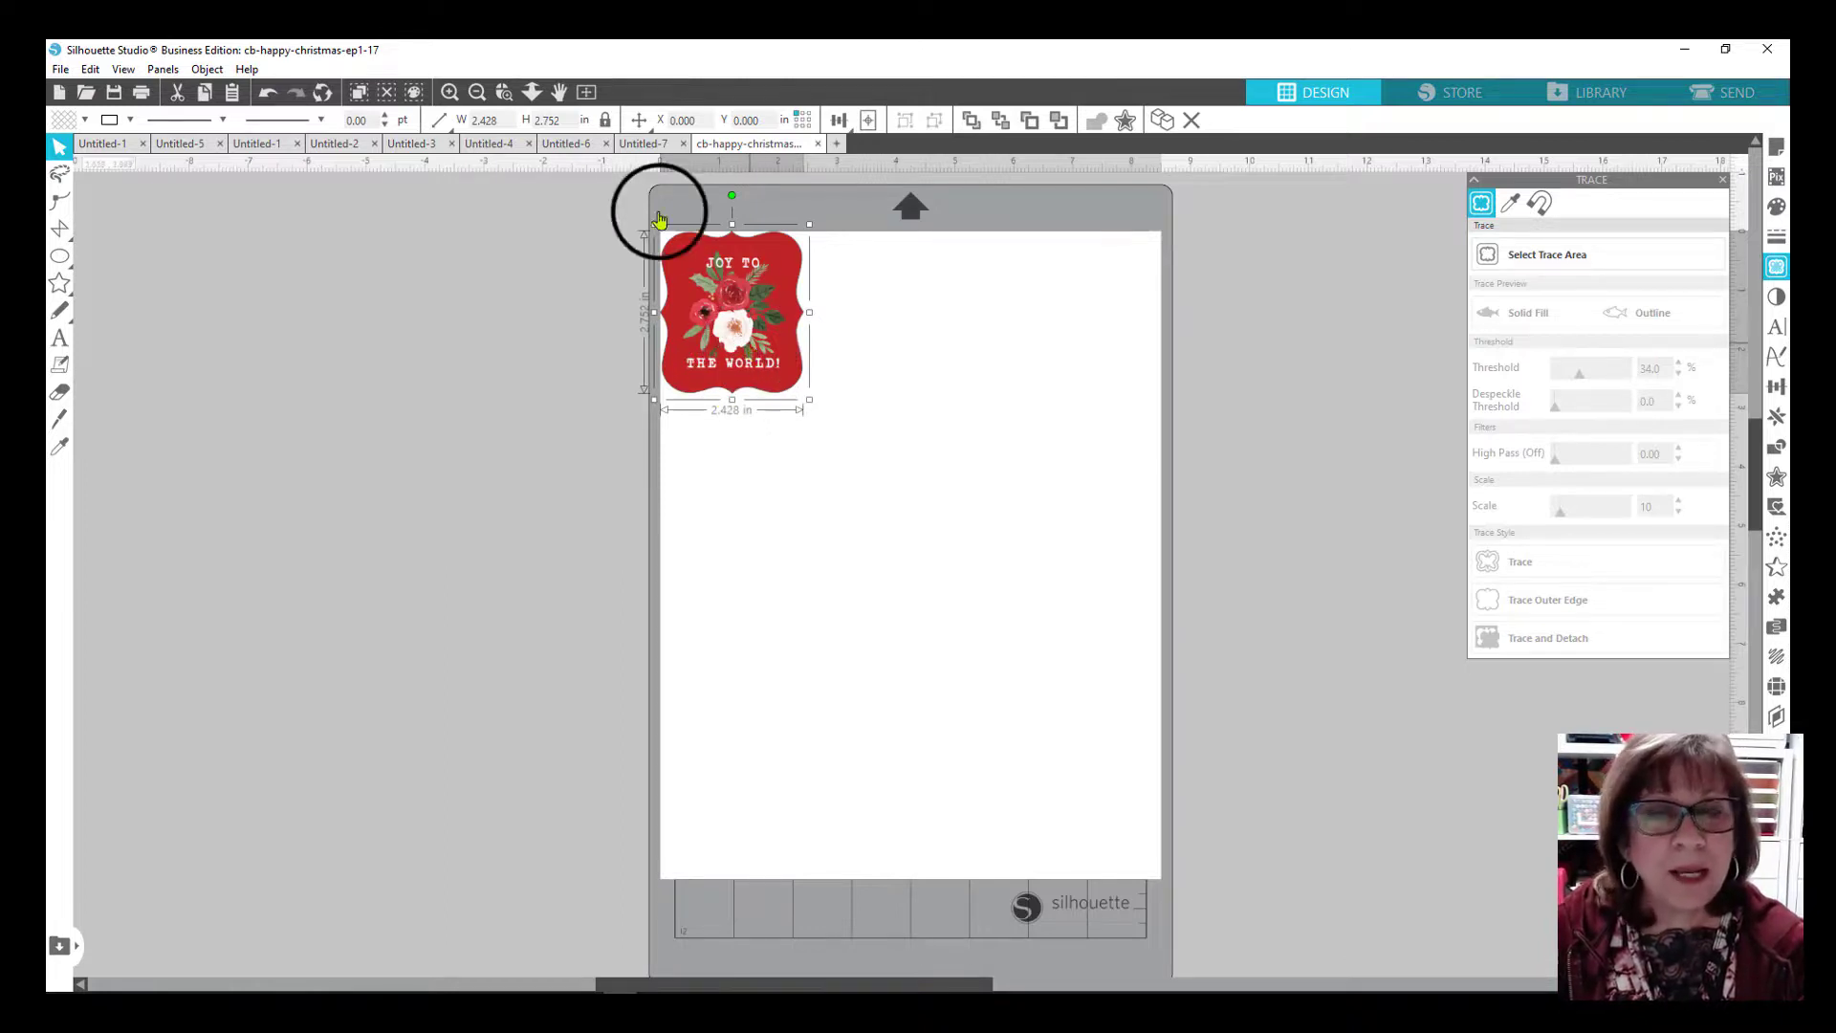
click(504, 93)
drag(554, 181, 928, 494)
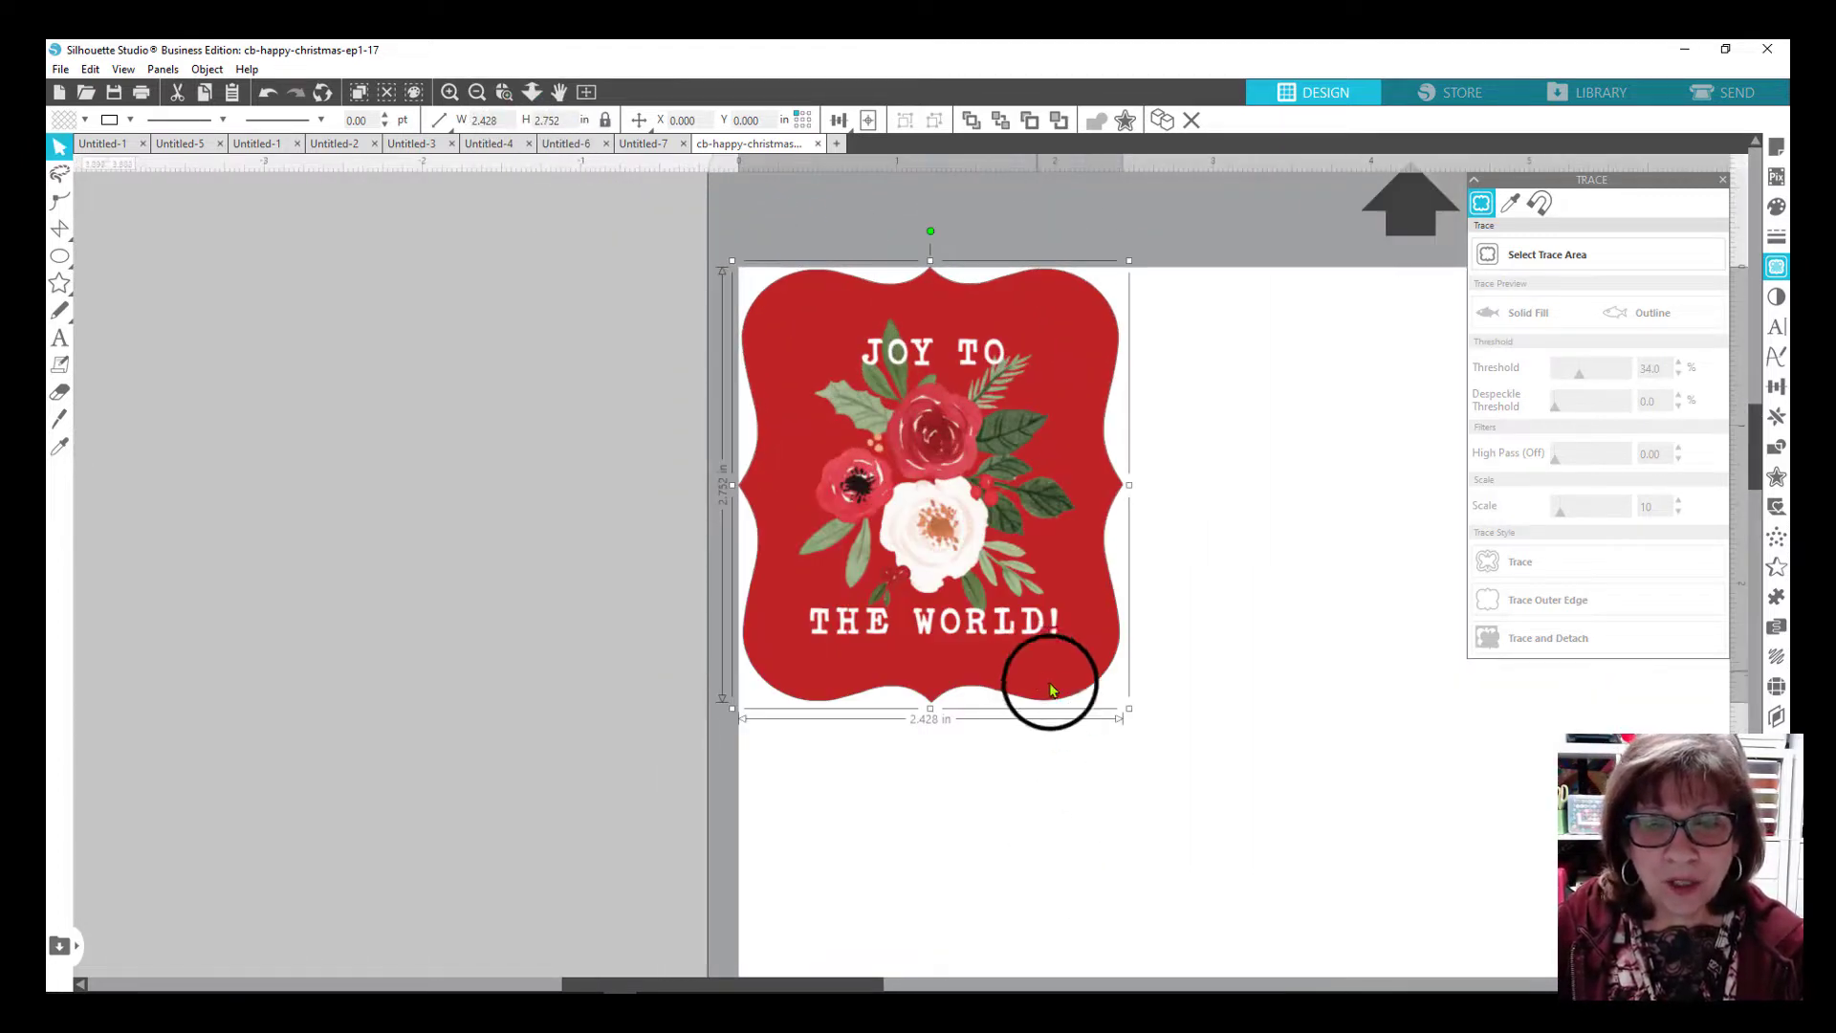
drag(1049, 681, 1138, 746)
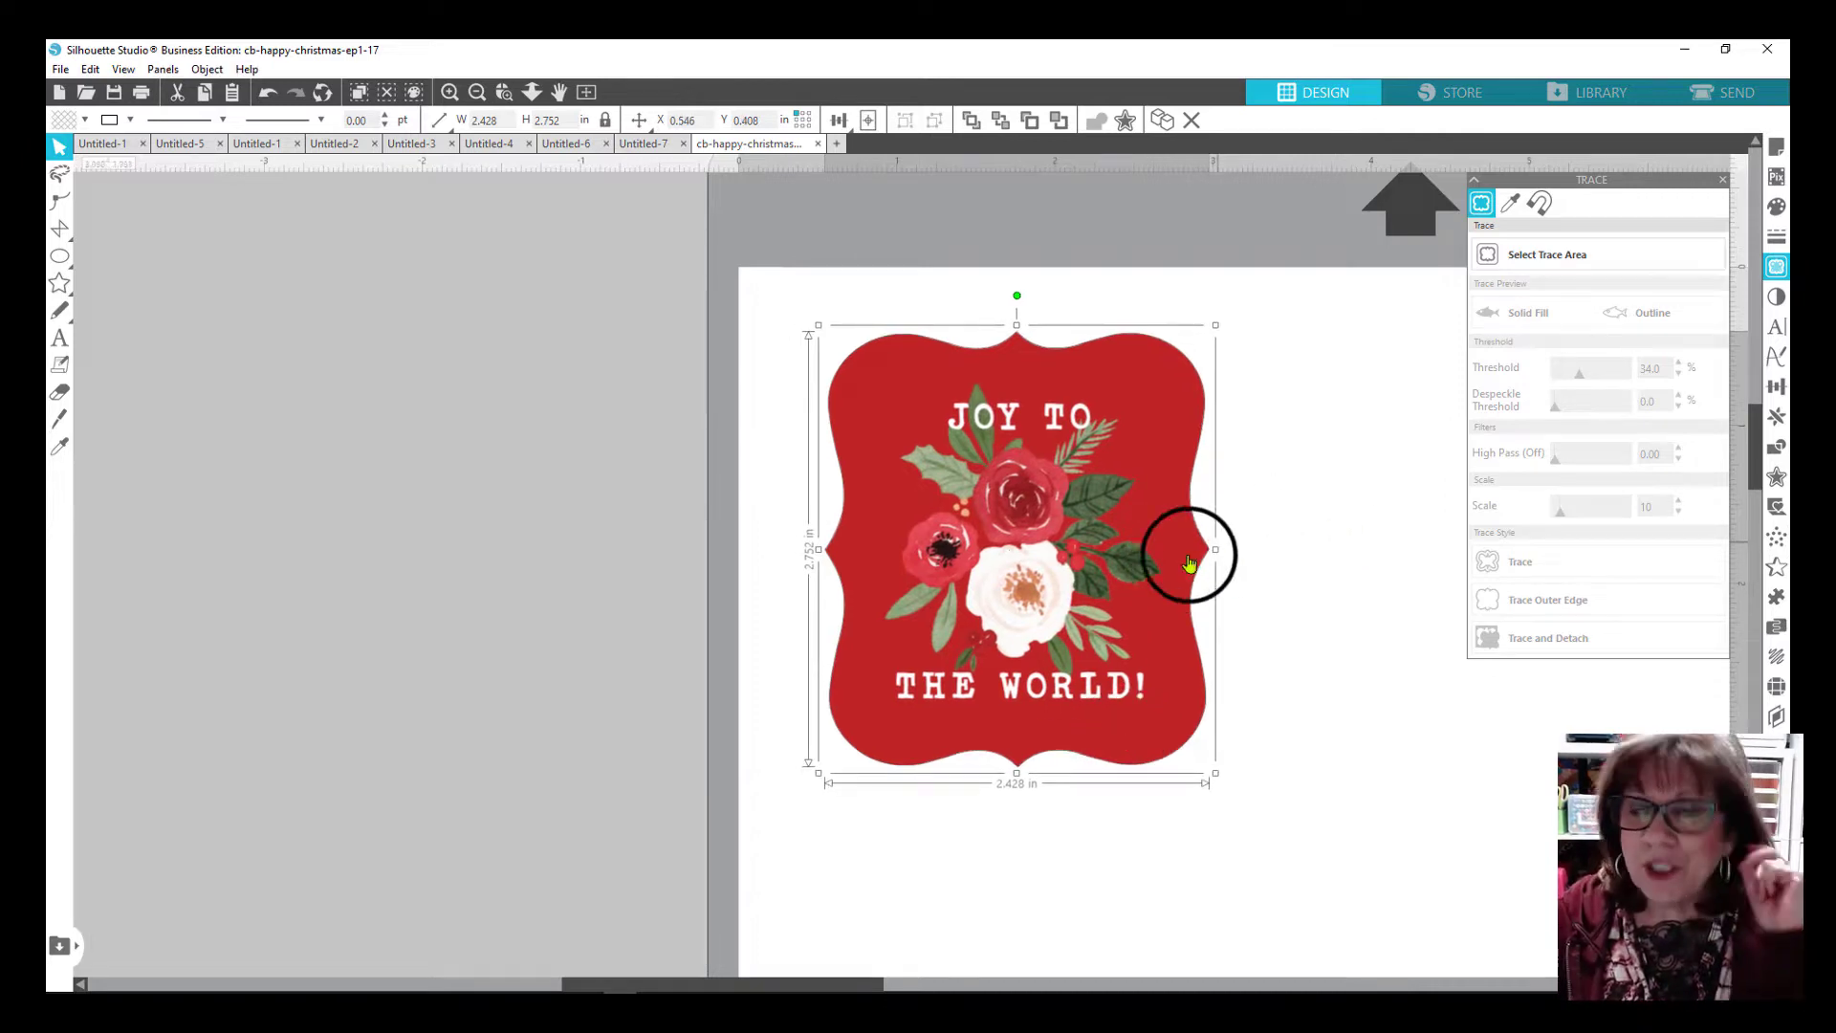
Go to the Send view and set the design's cut type to Cut Edge.
click(1763, 100)
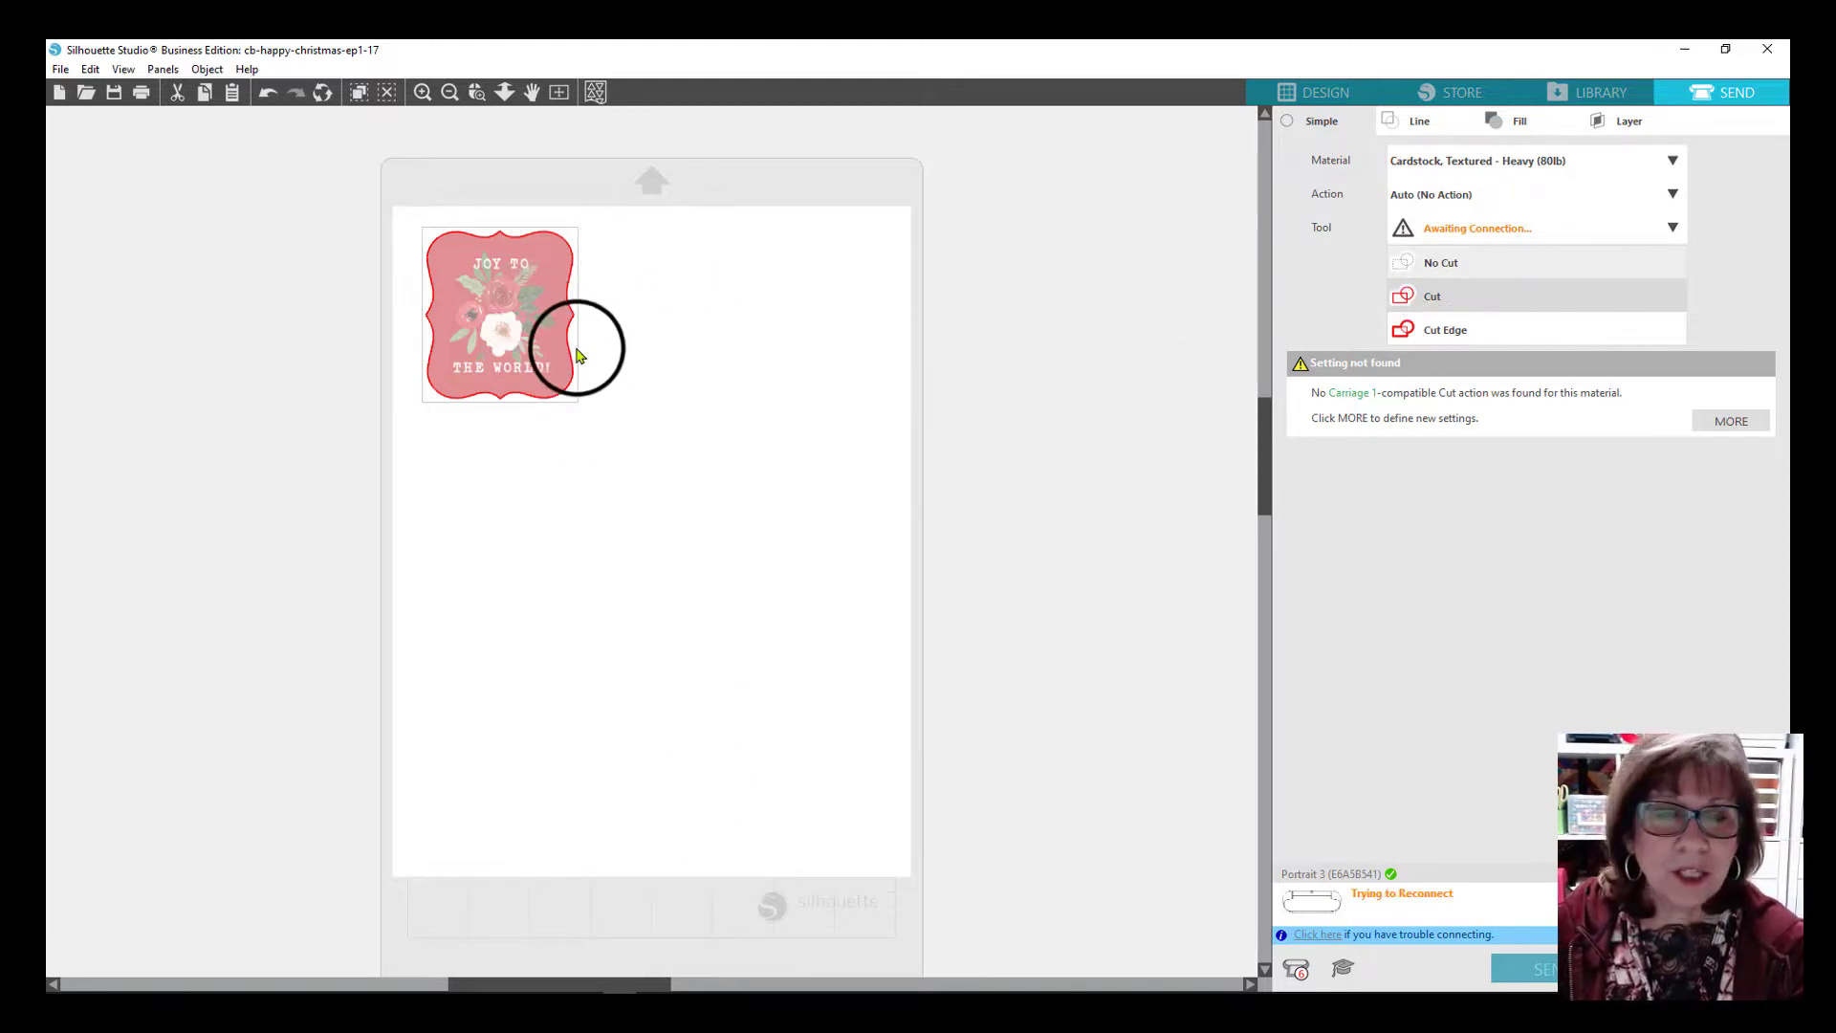
click(1457, 335)
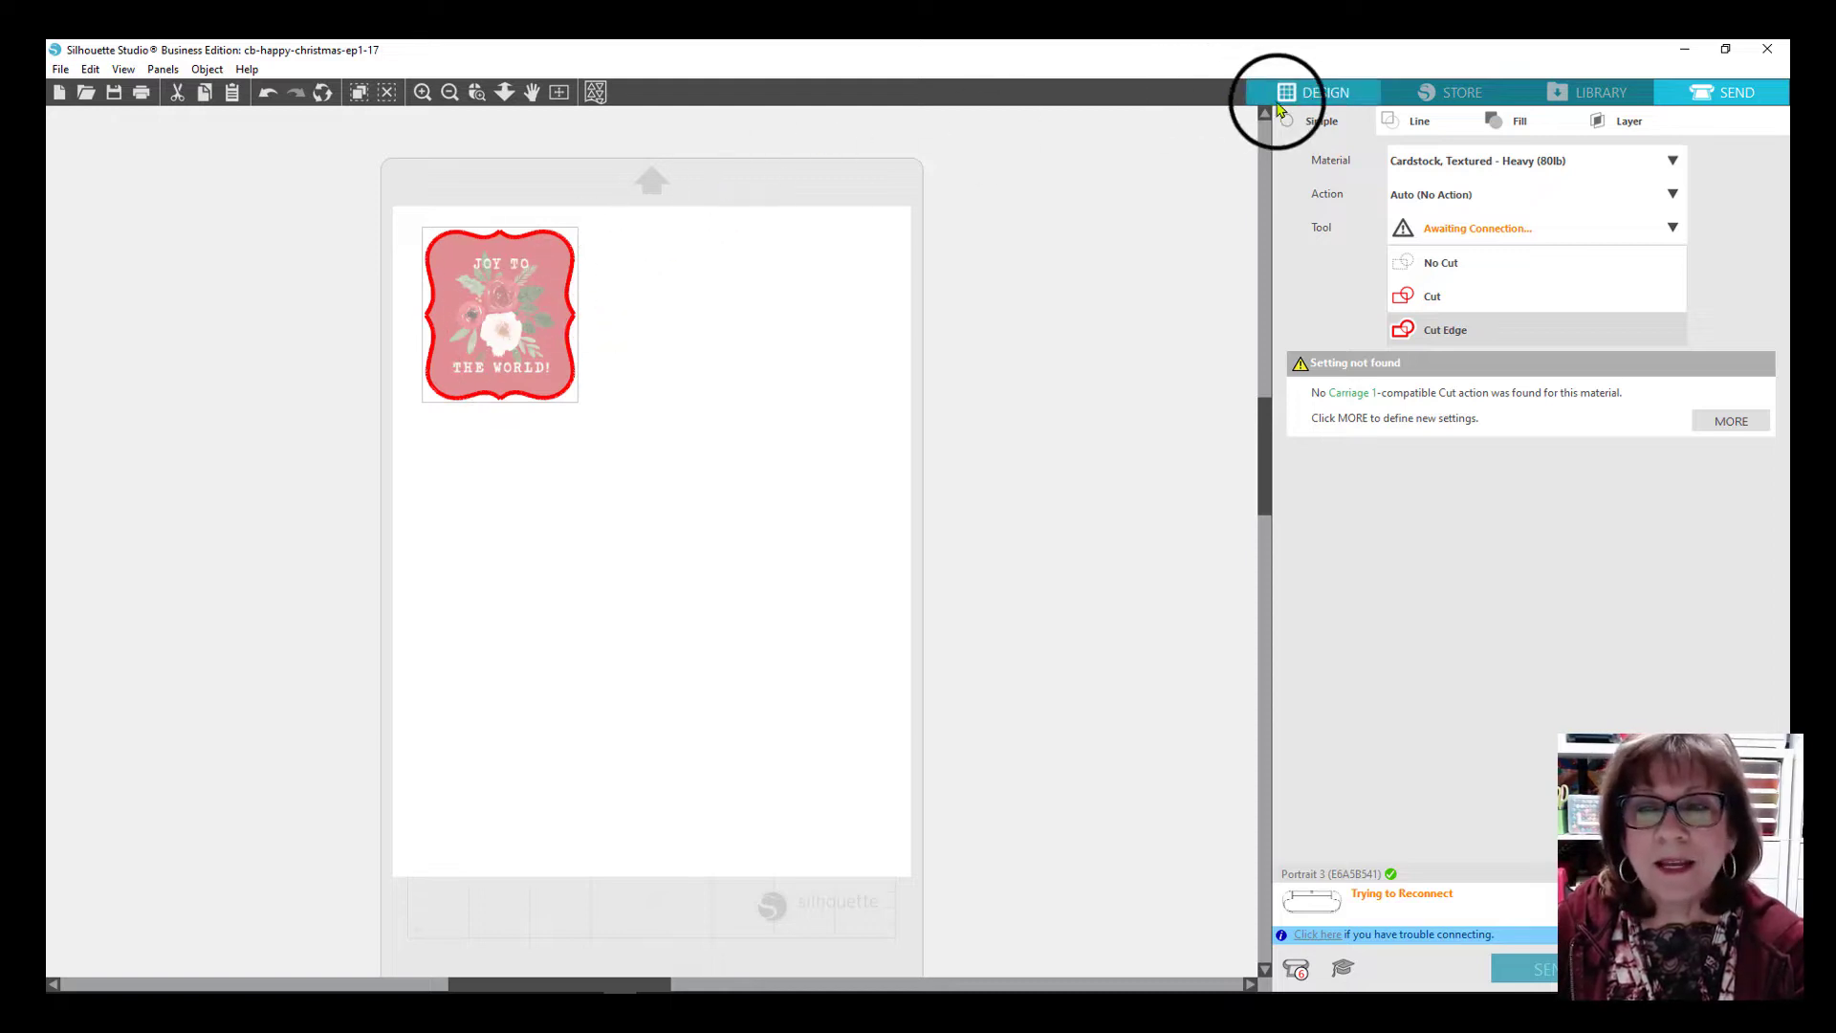
Return to the Design view, add a 0.030 in offset around the "Joy to the World!" image and fill it with green sampled from a leaf.
click(1320, 91)
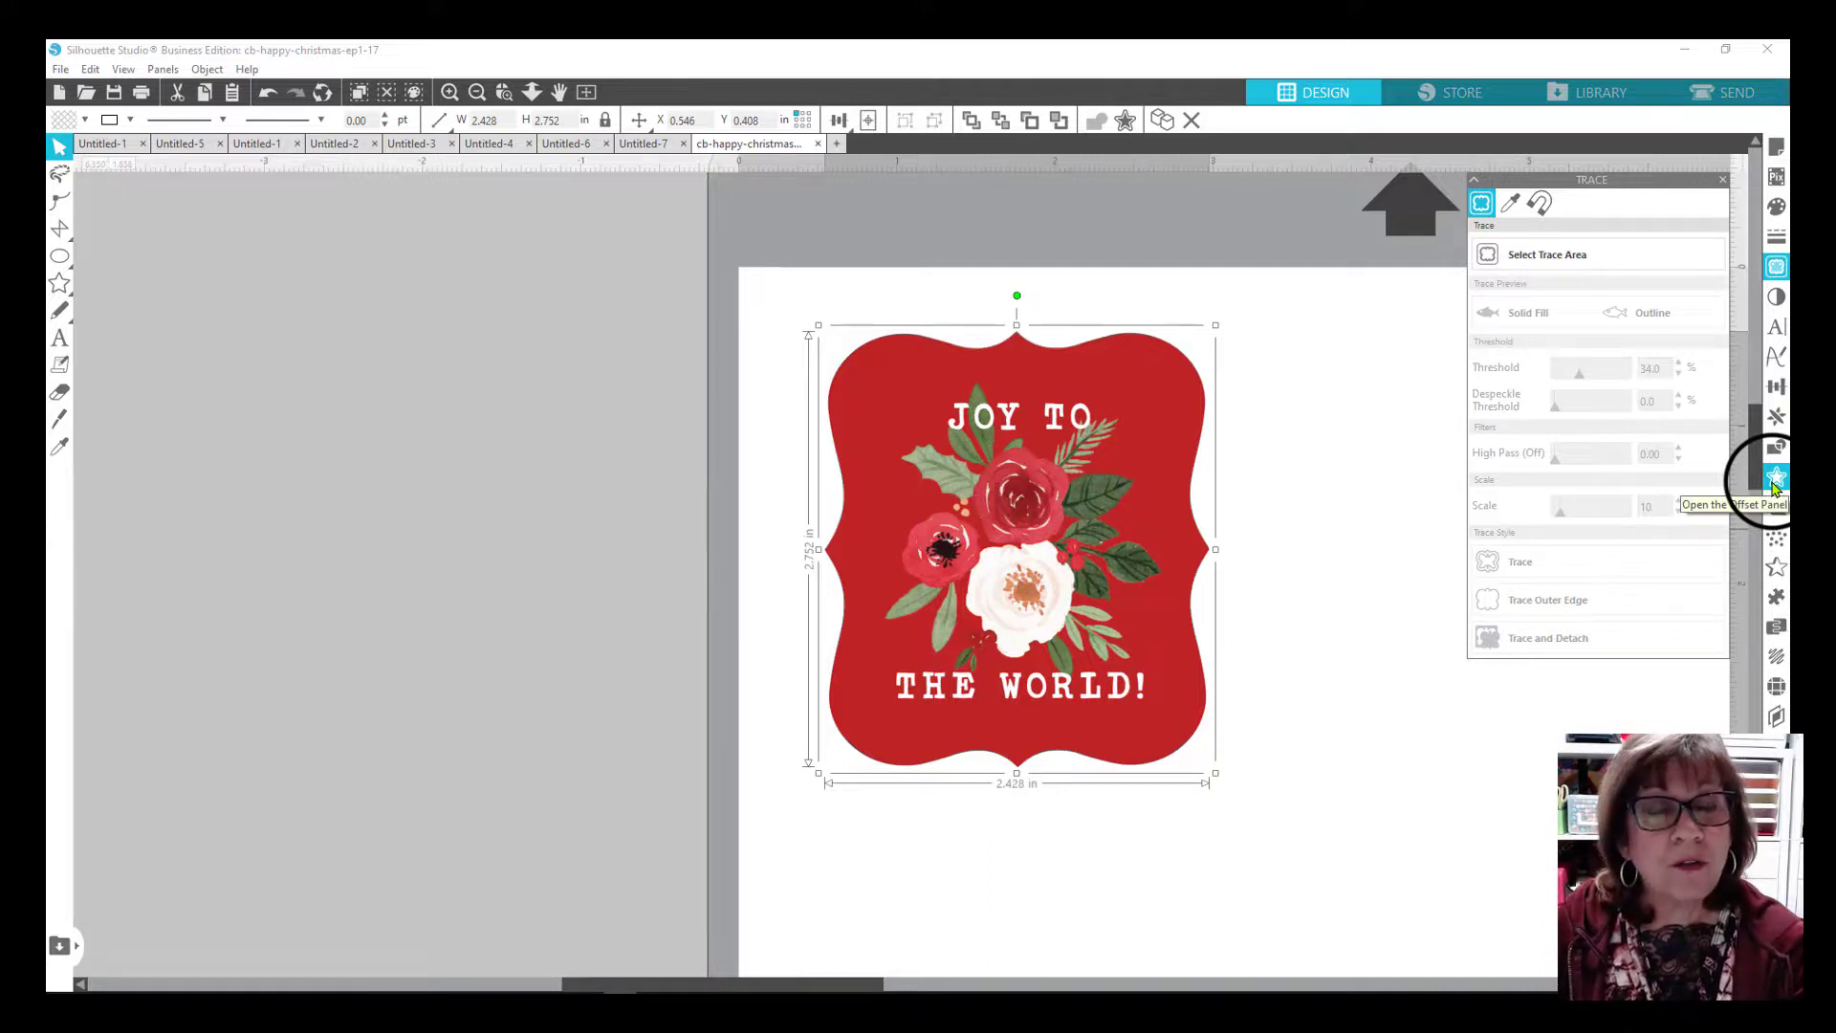
click(1775, 481)
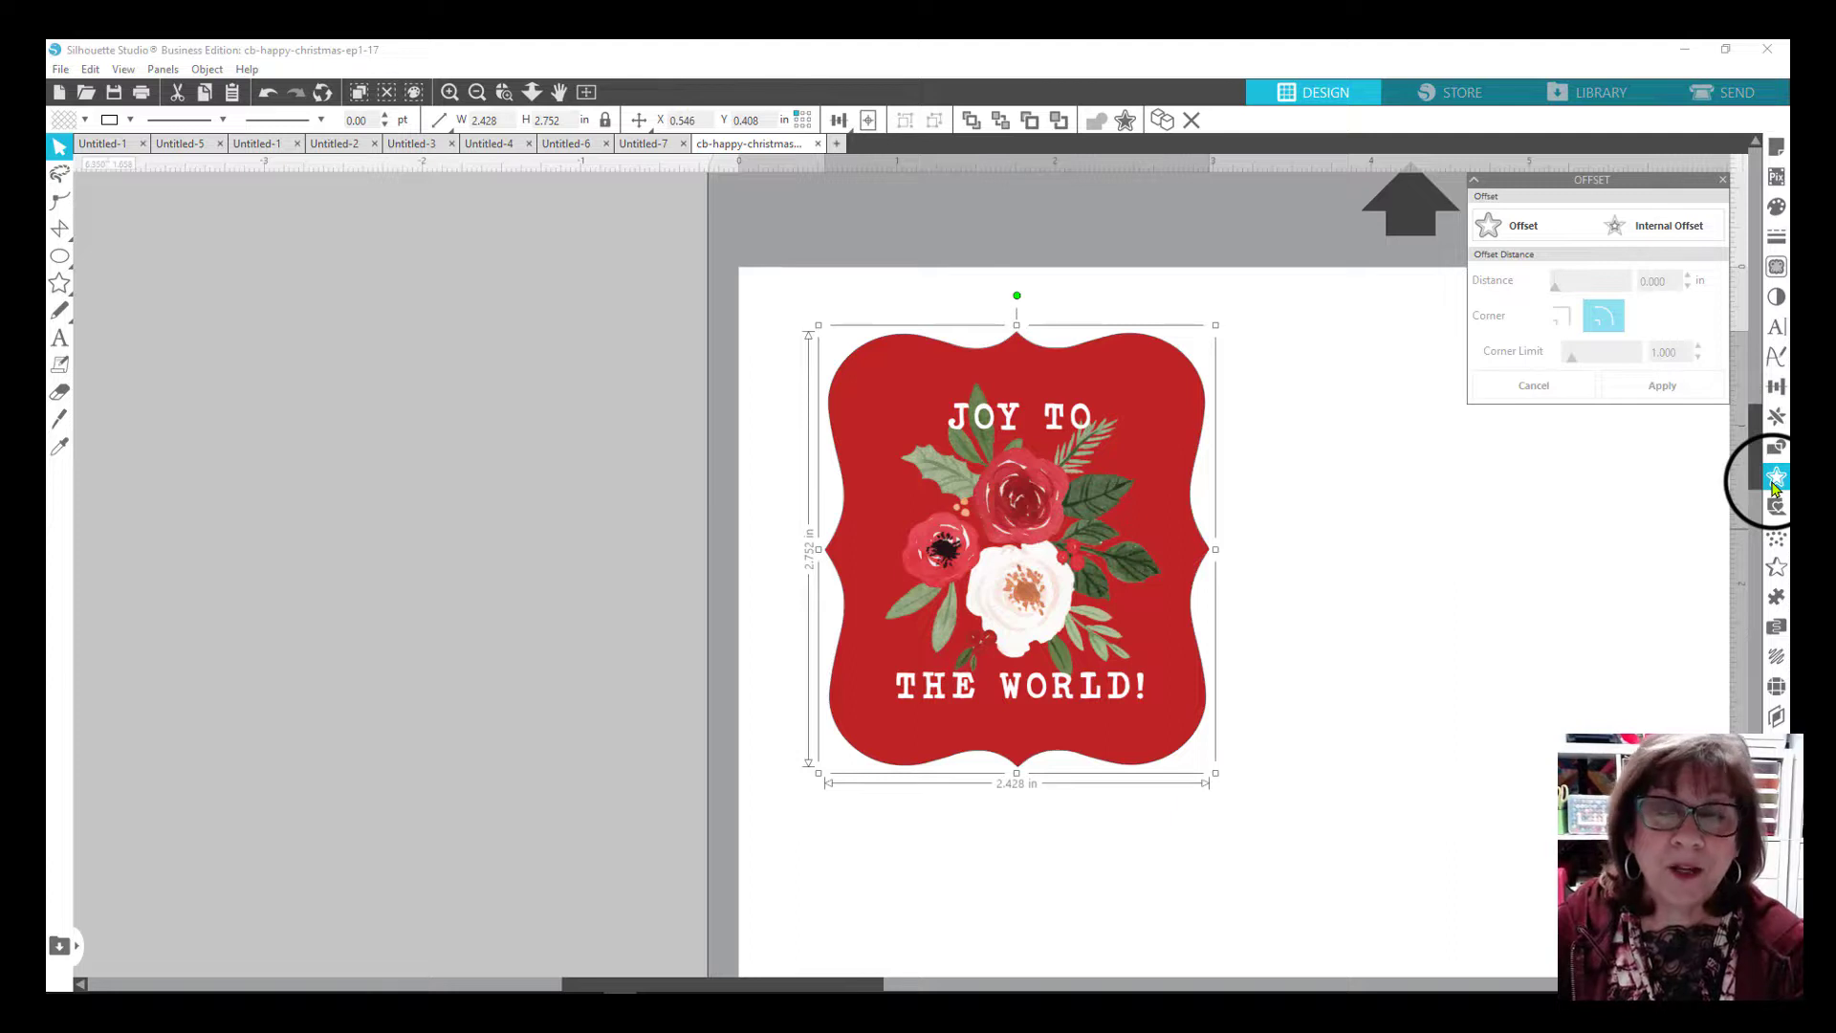
click(1561, 233)
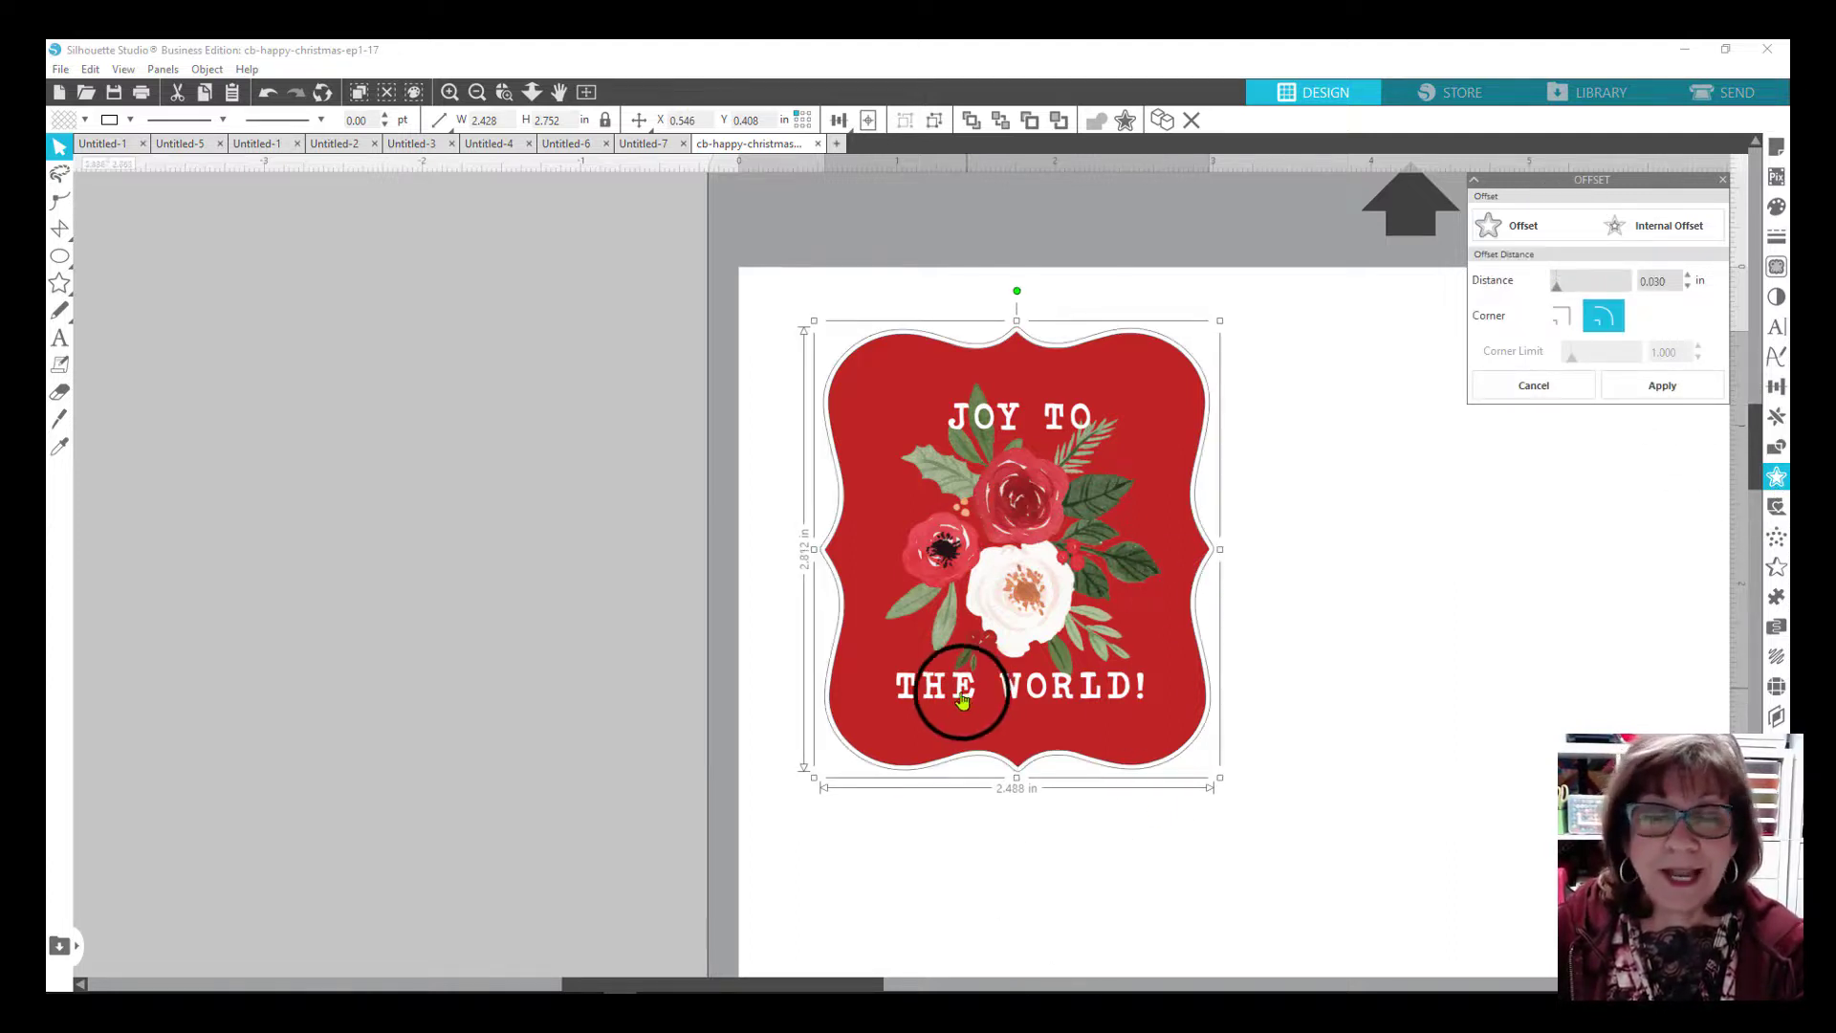
click(62, 121)
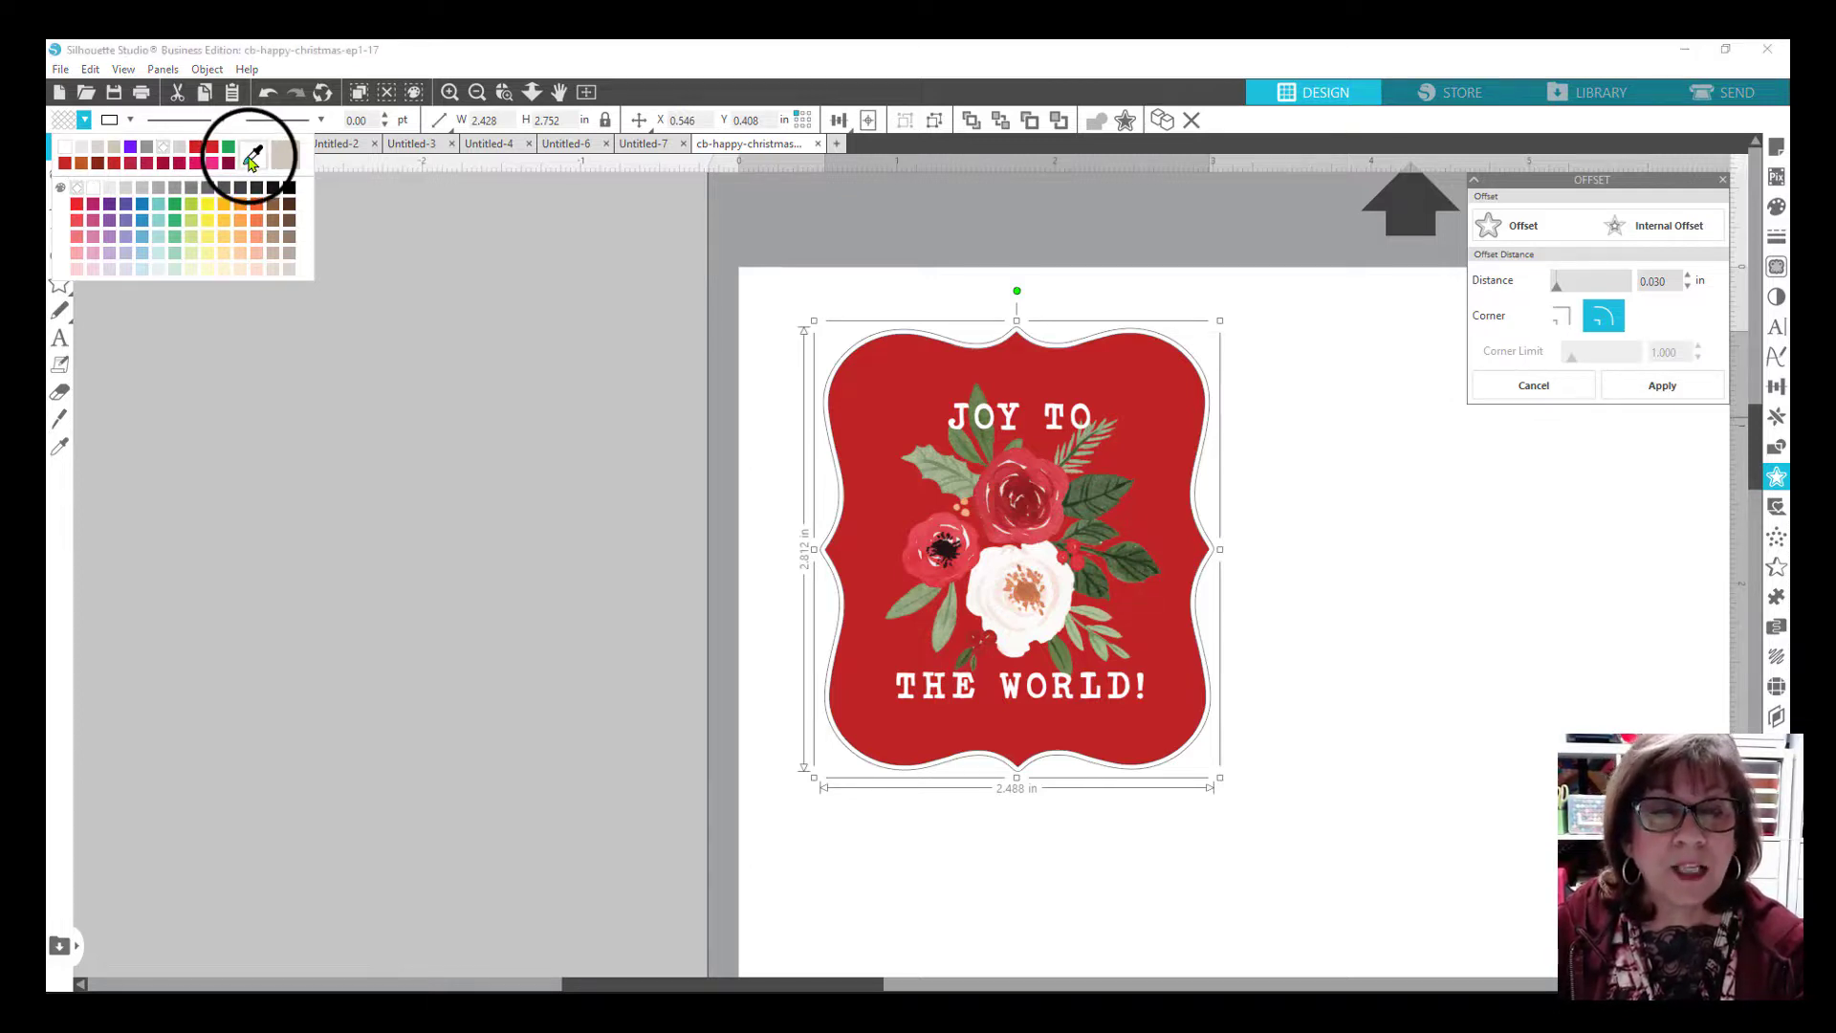
click(251, 161)
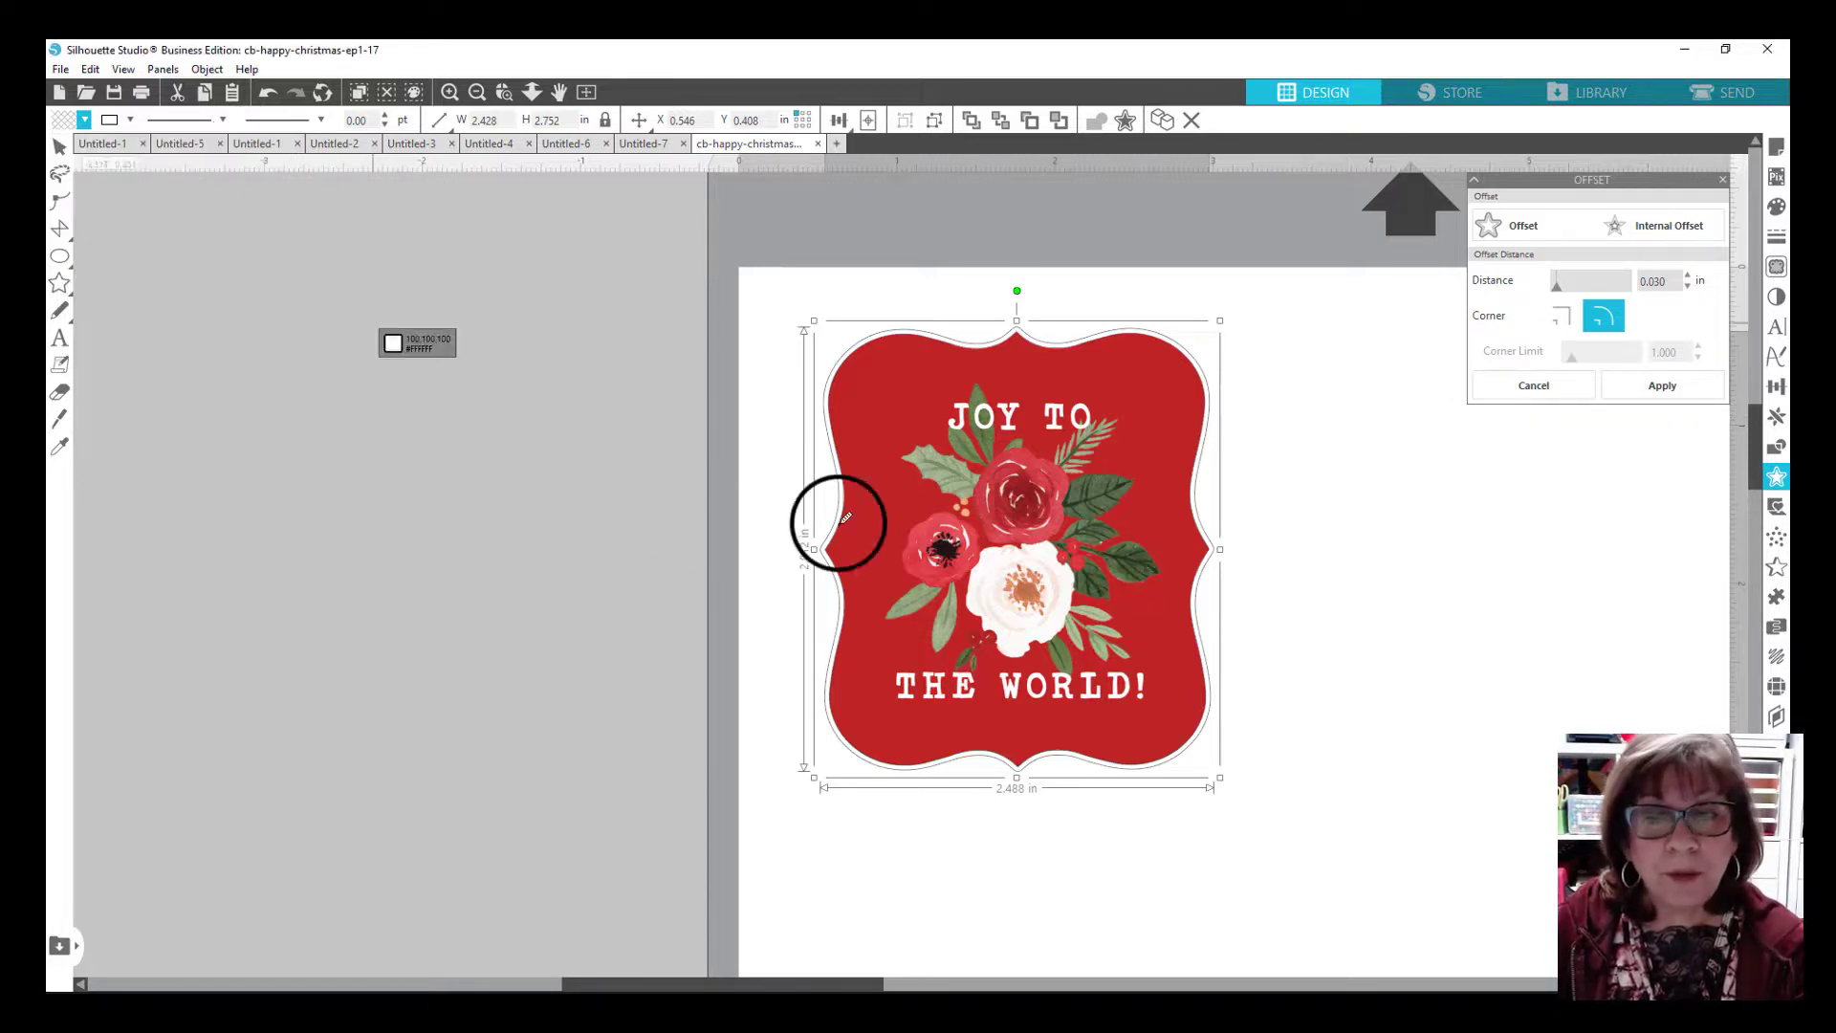
click(1102, 476)
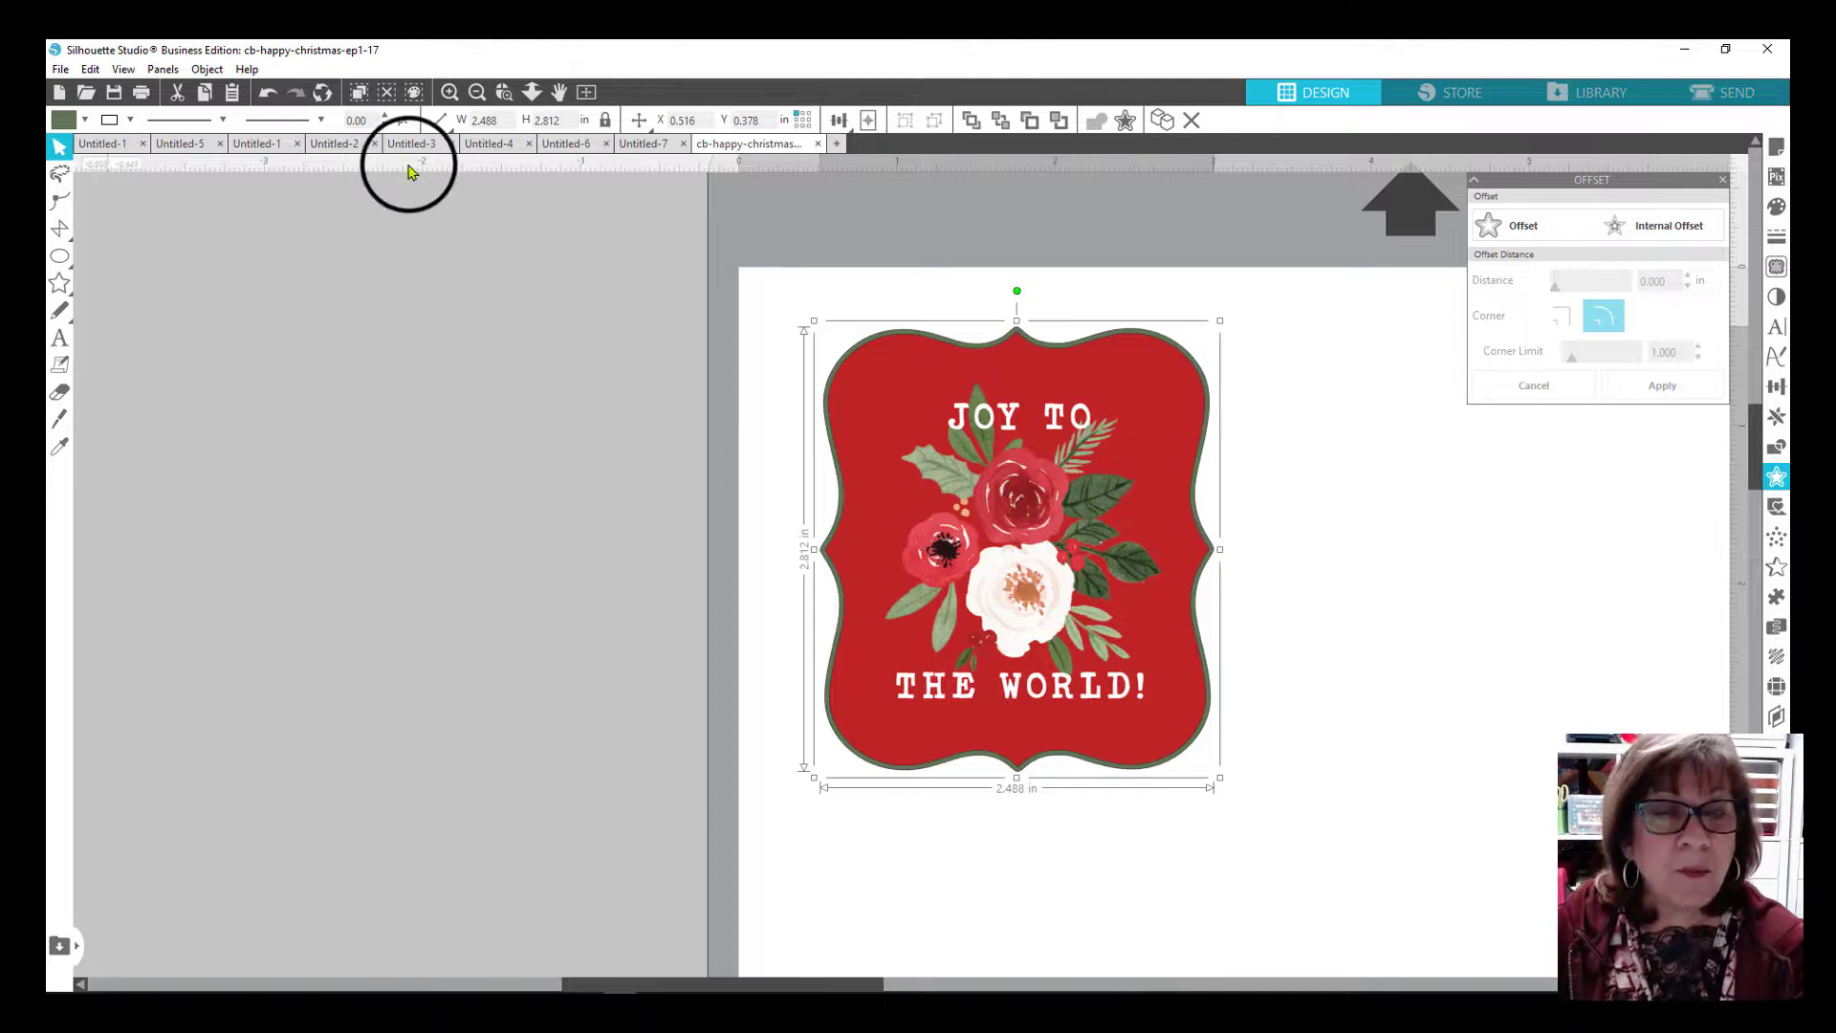
Add a second 0.030 in offset around the green border and fill it with red sampled from the image background.
click(1549, 233)
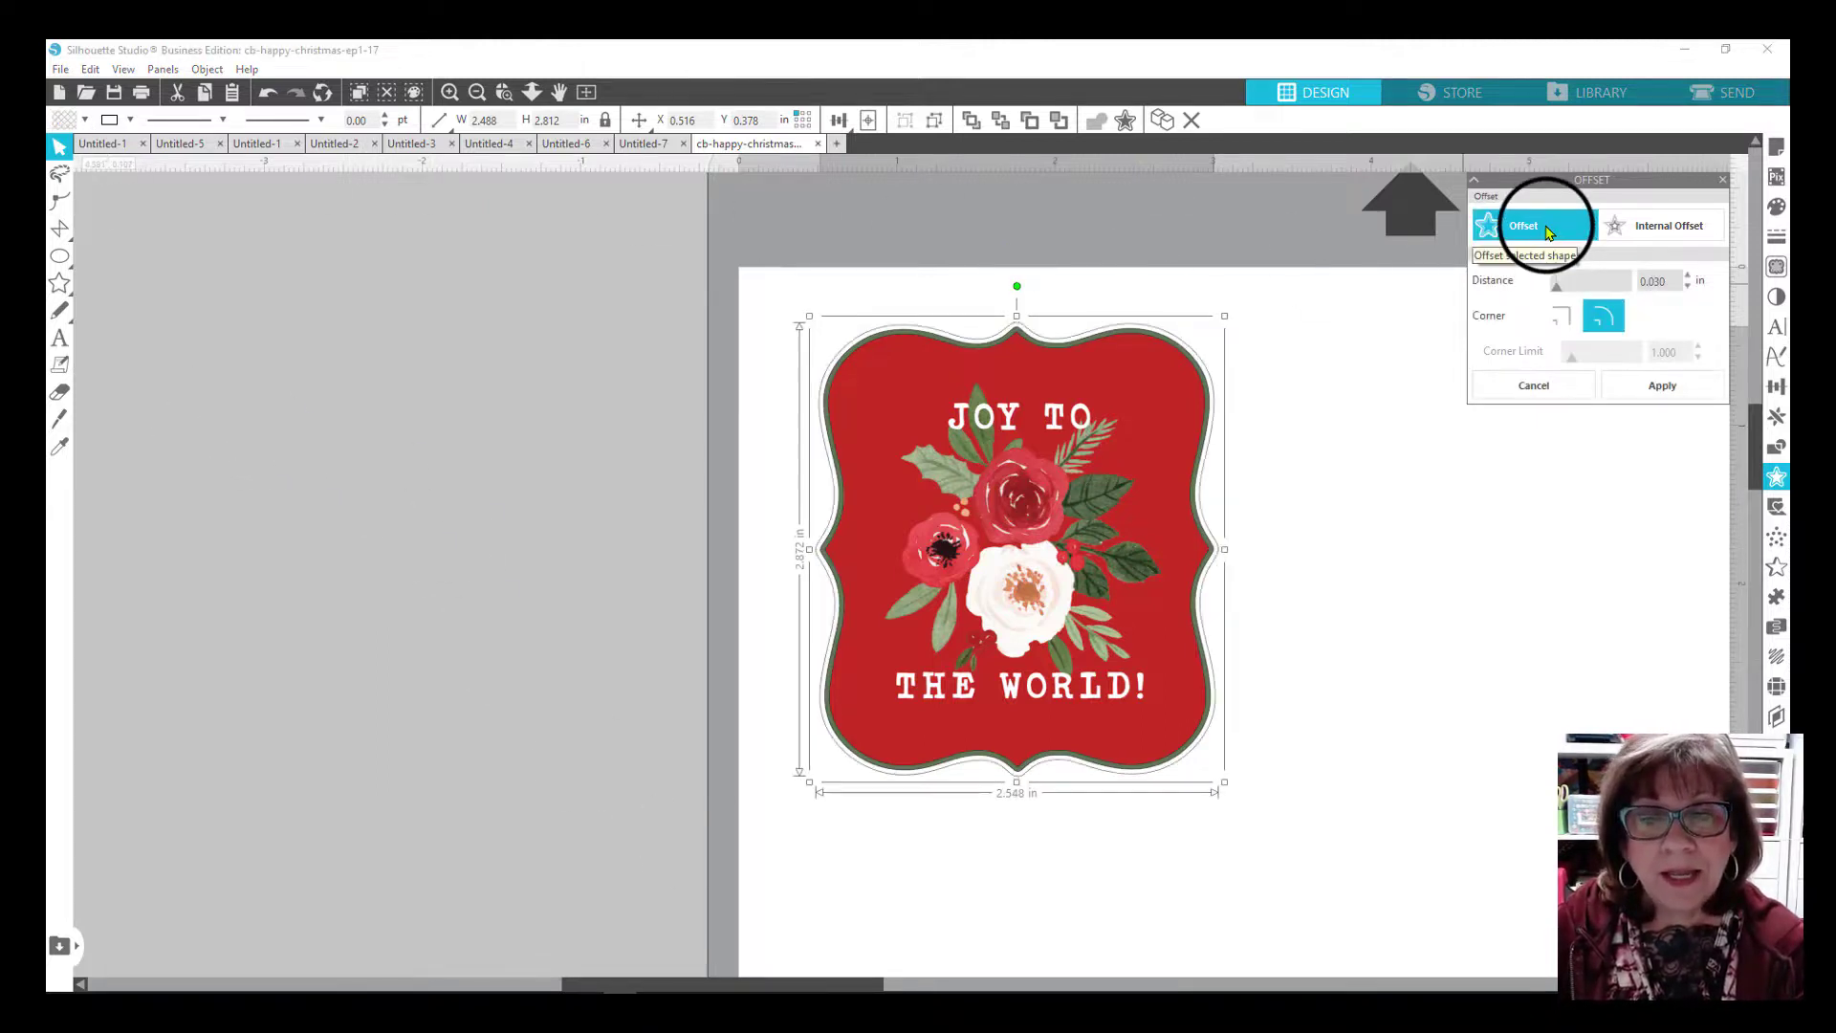
click(63, 125)
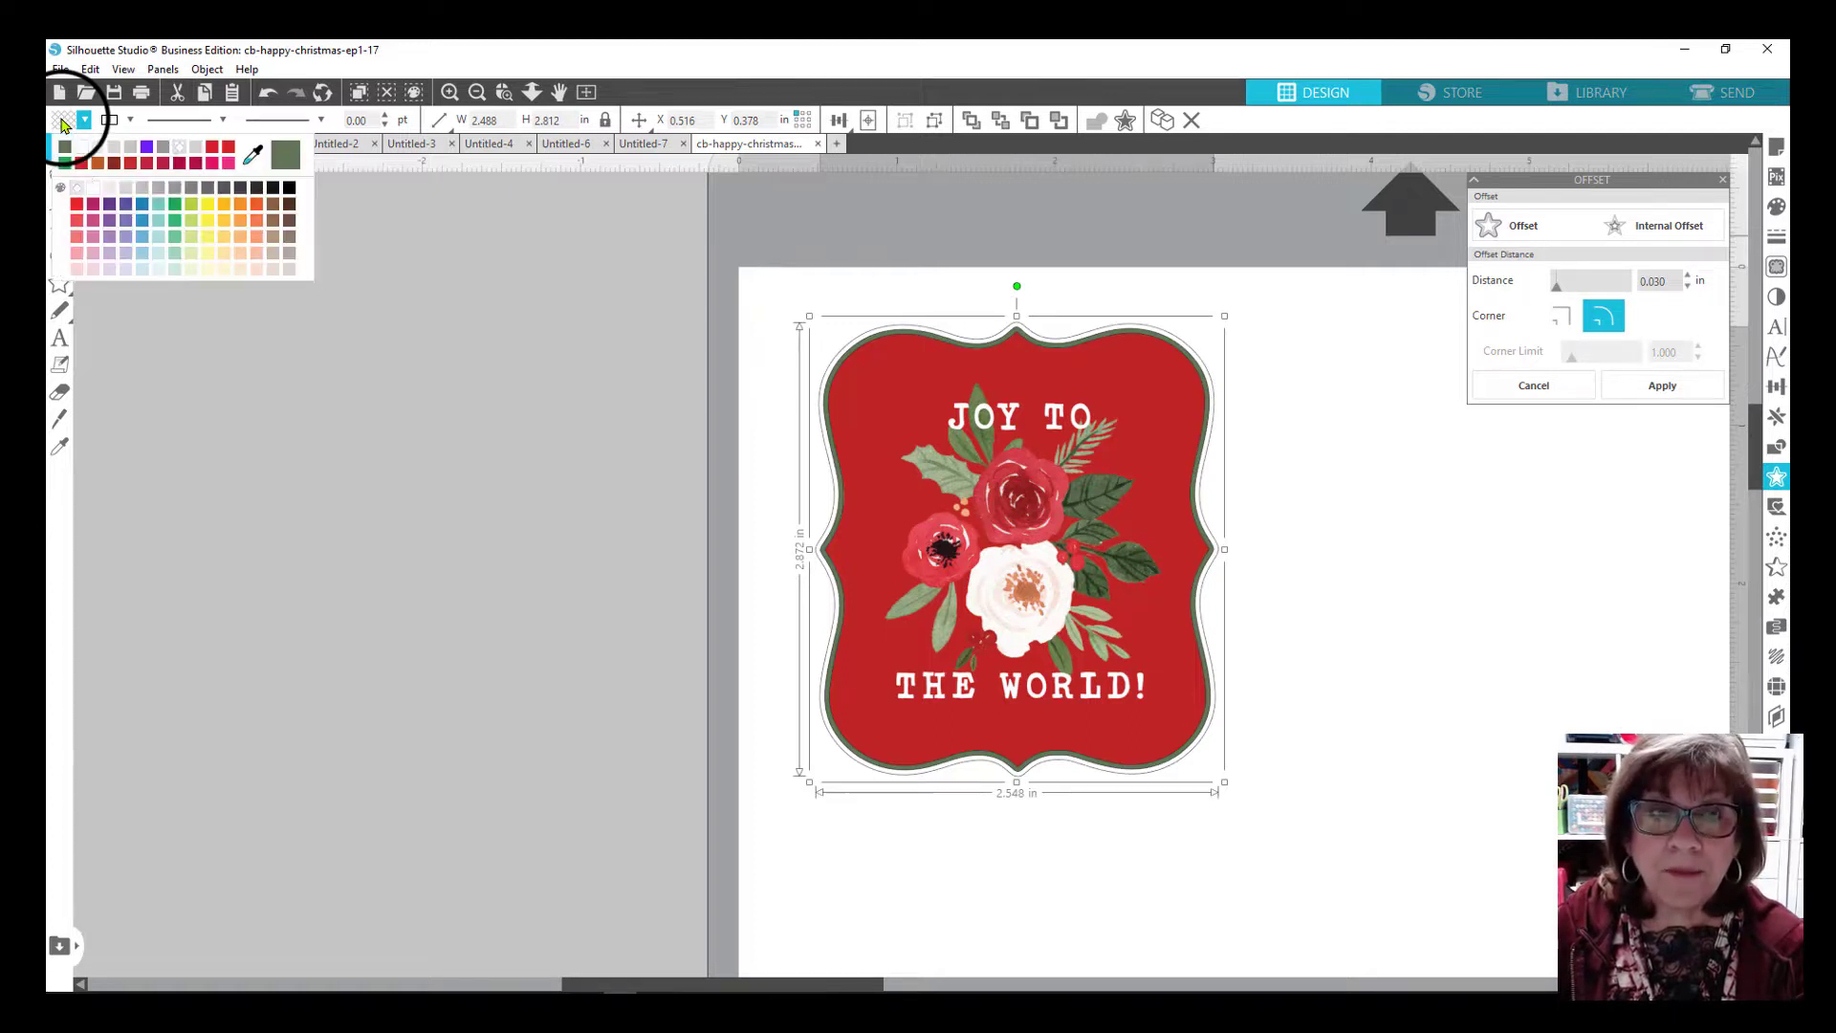
click(253, 155)
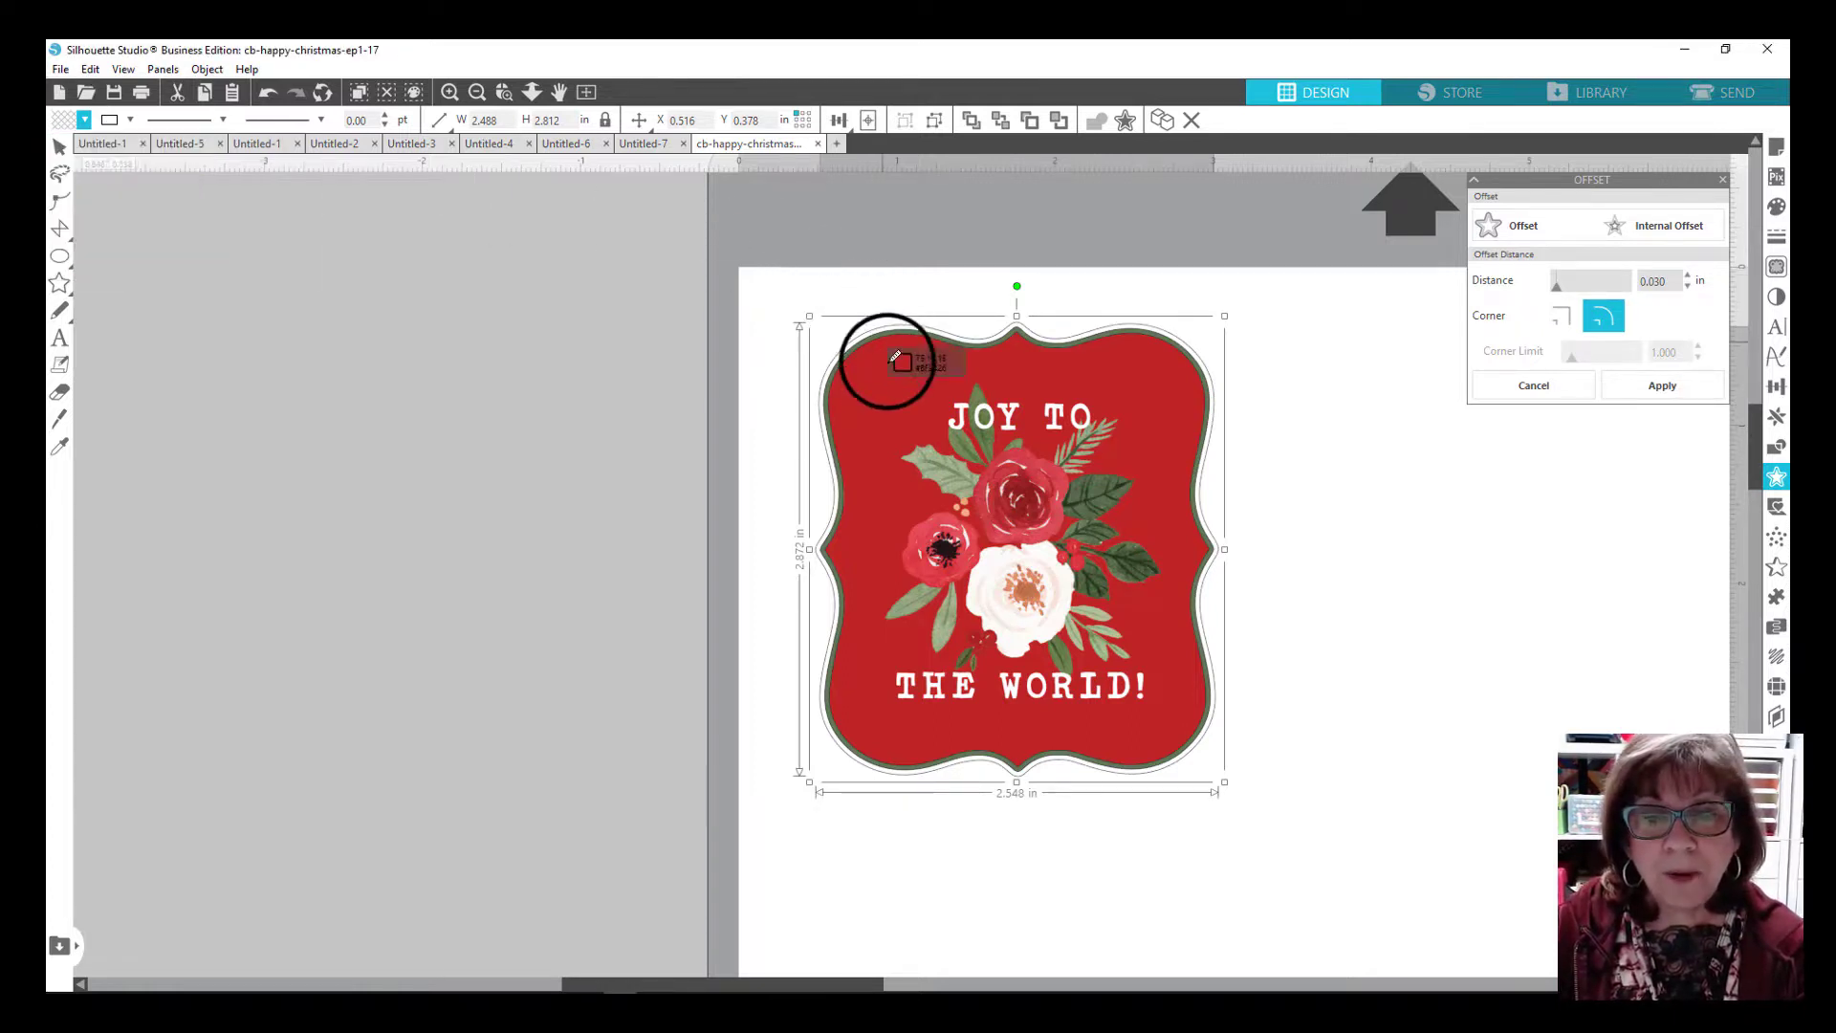
click(1181, 507)
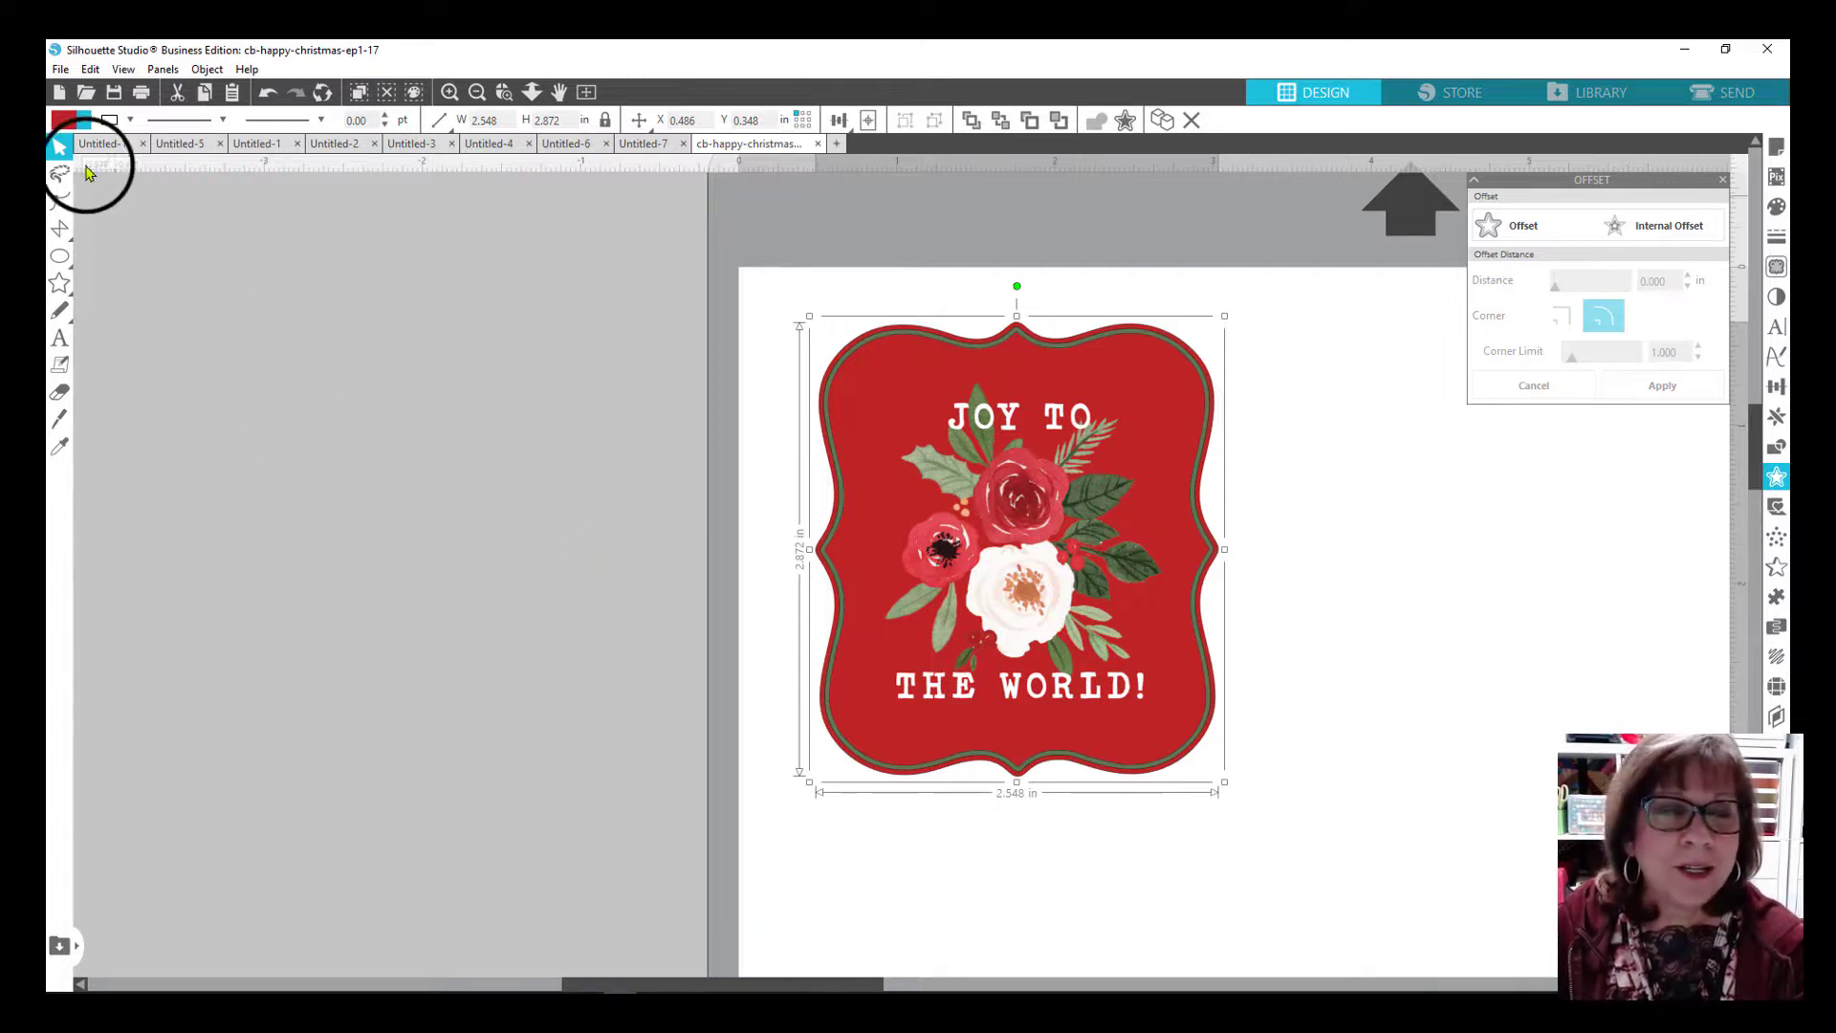
Add a third 0.030 in offset around the red border and fill it with white.
click(1540, 228)
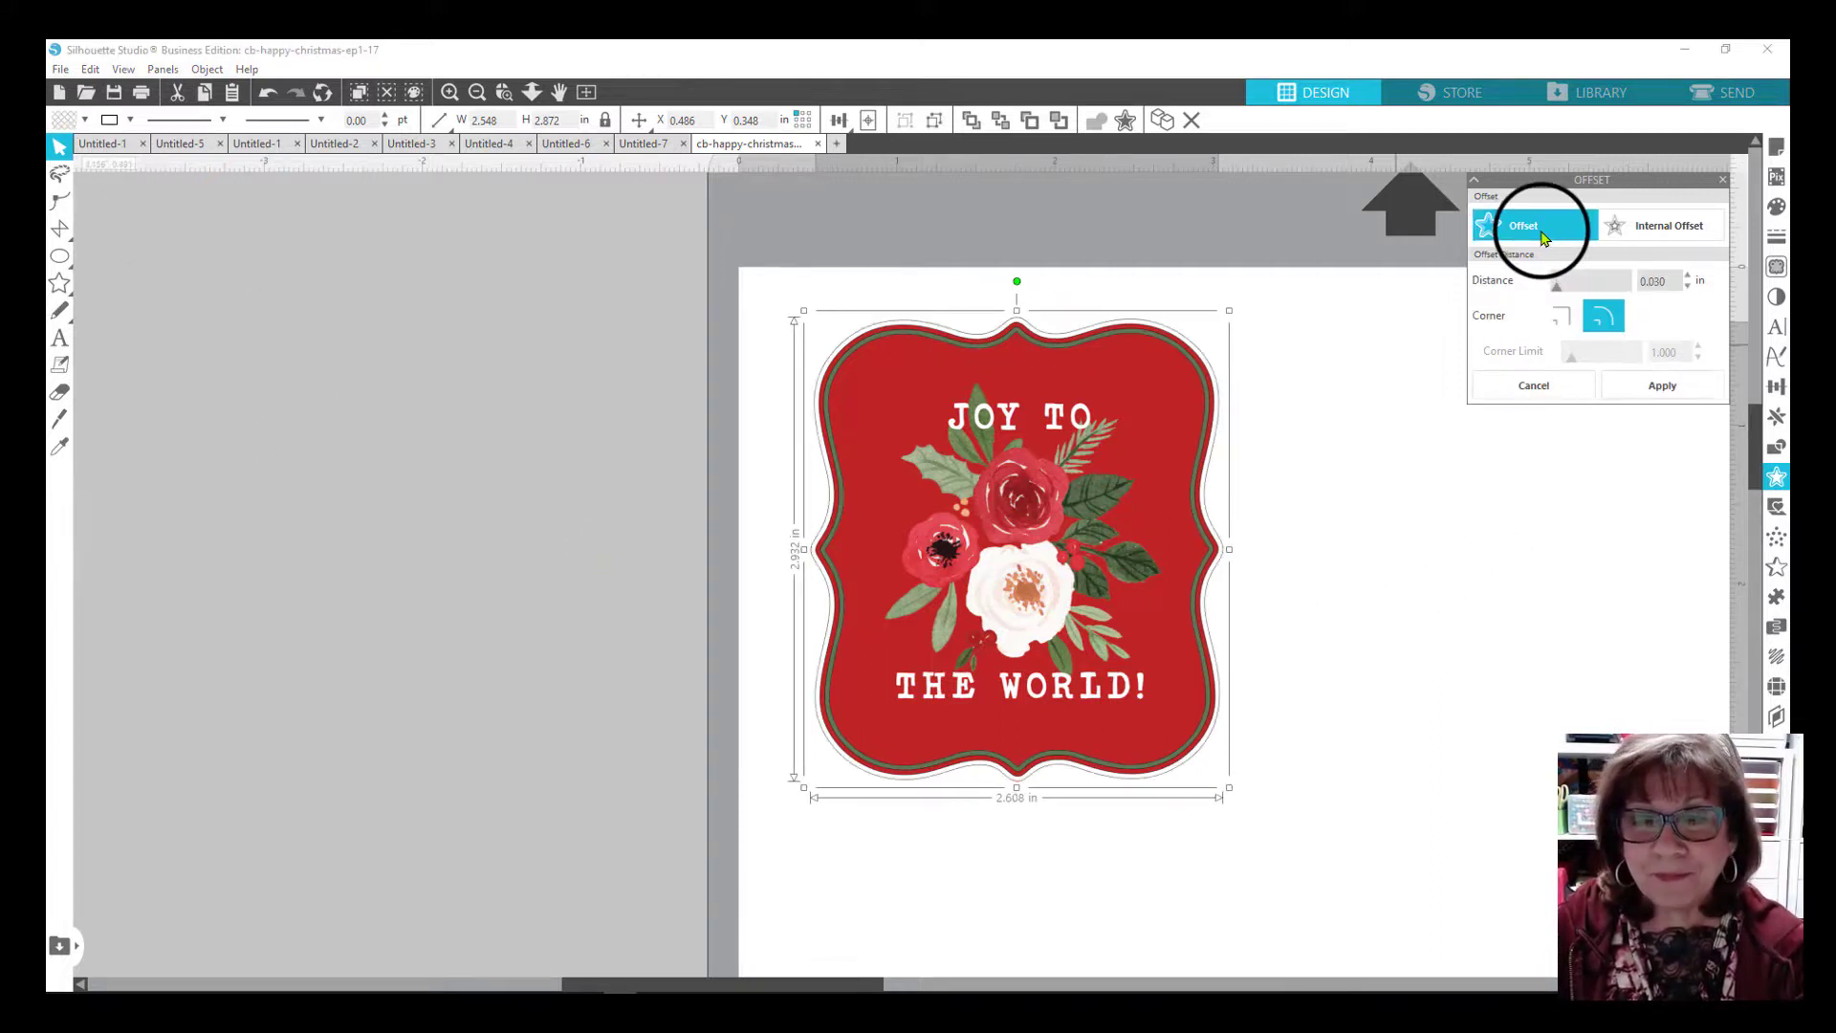
click(63, 122)
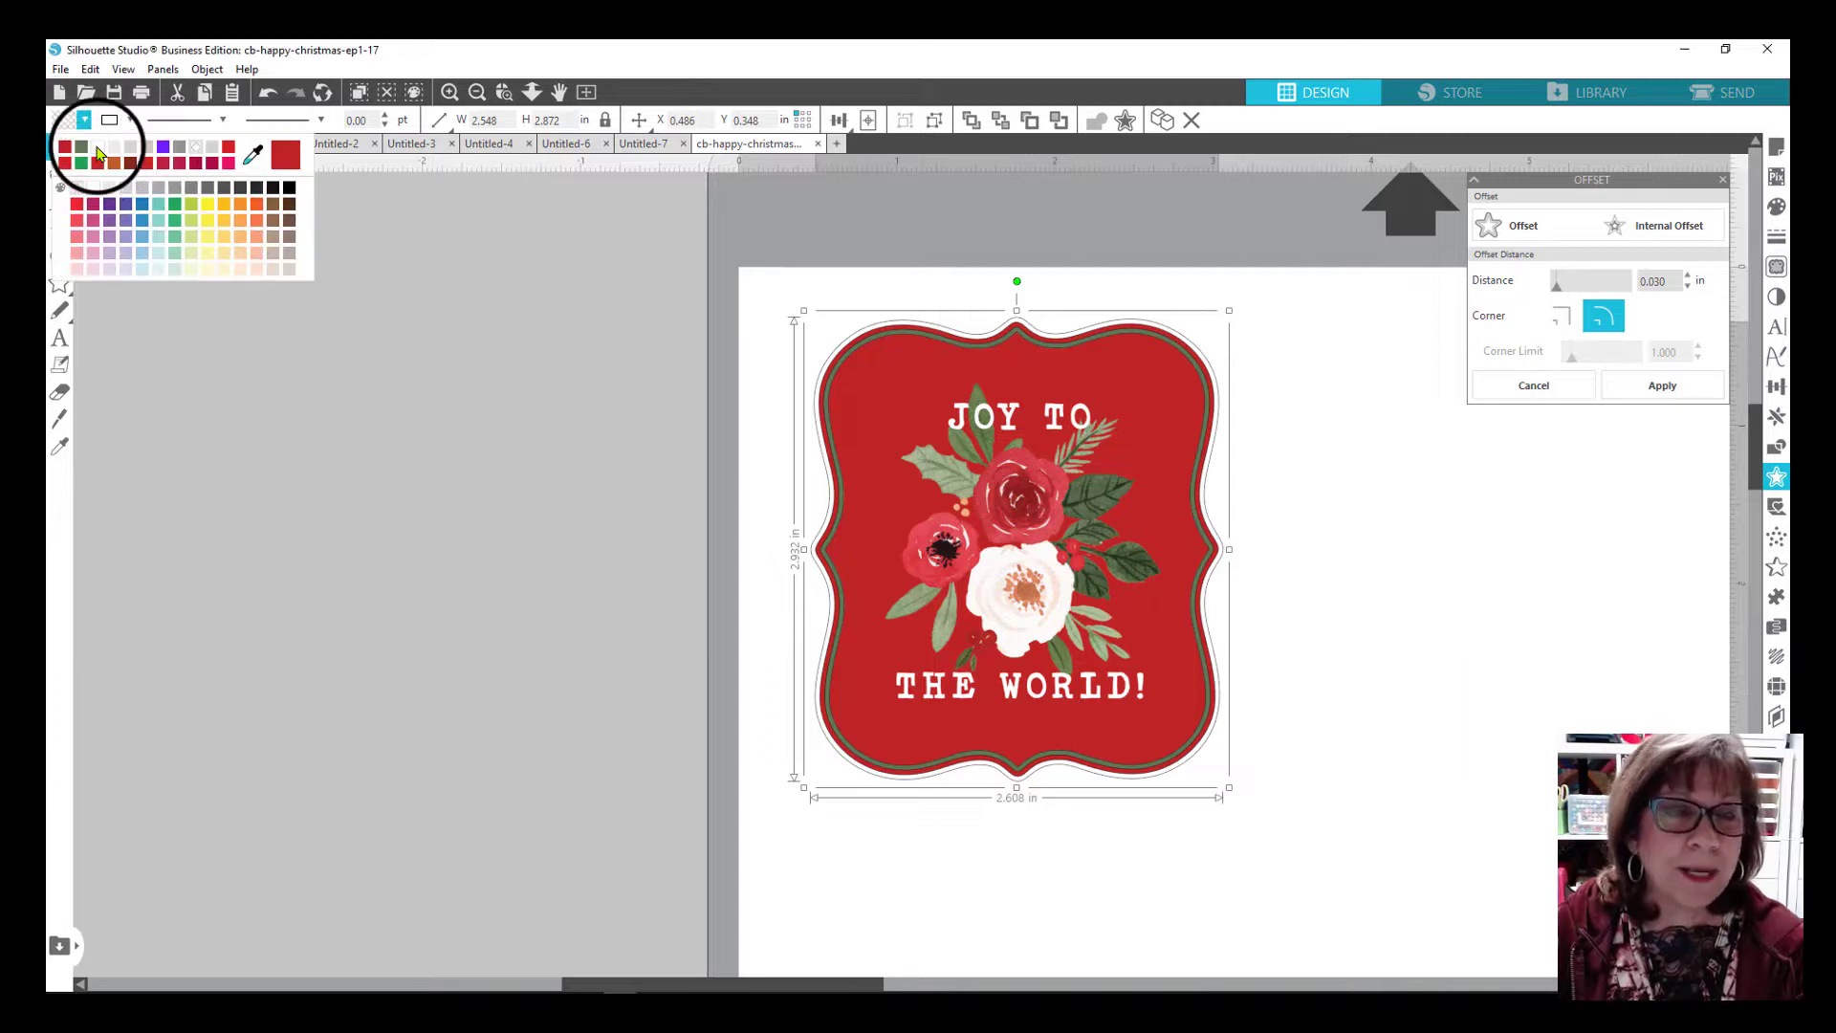
click(97, 153)
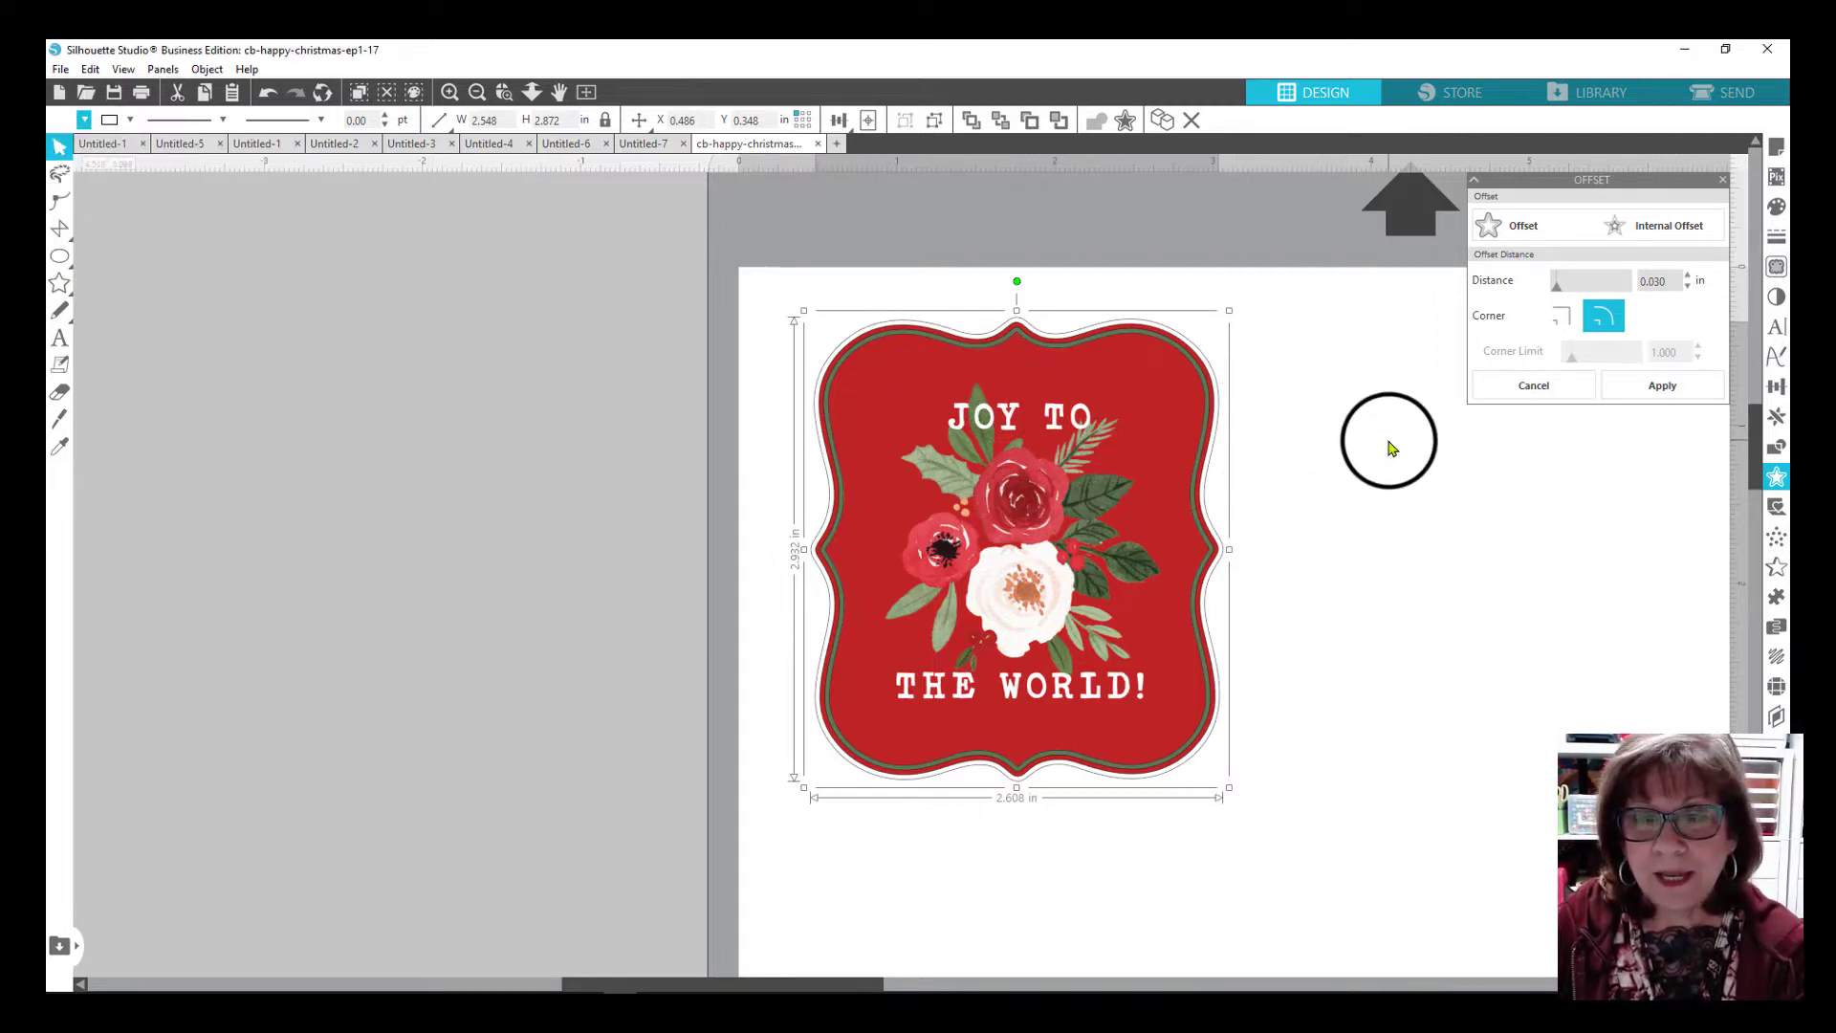
Select the "Joy to the World!" image together with its three offset borders and group them.
click(1387, 440)
drag(978, 448, 1299, 841)
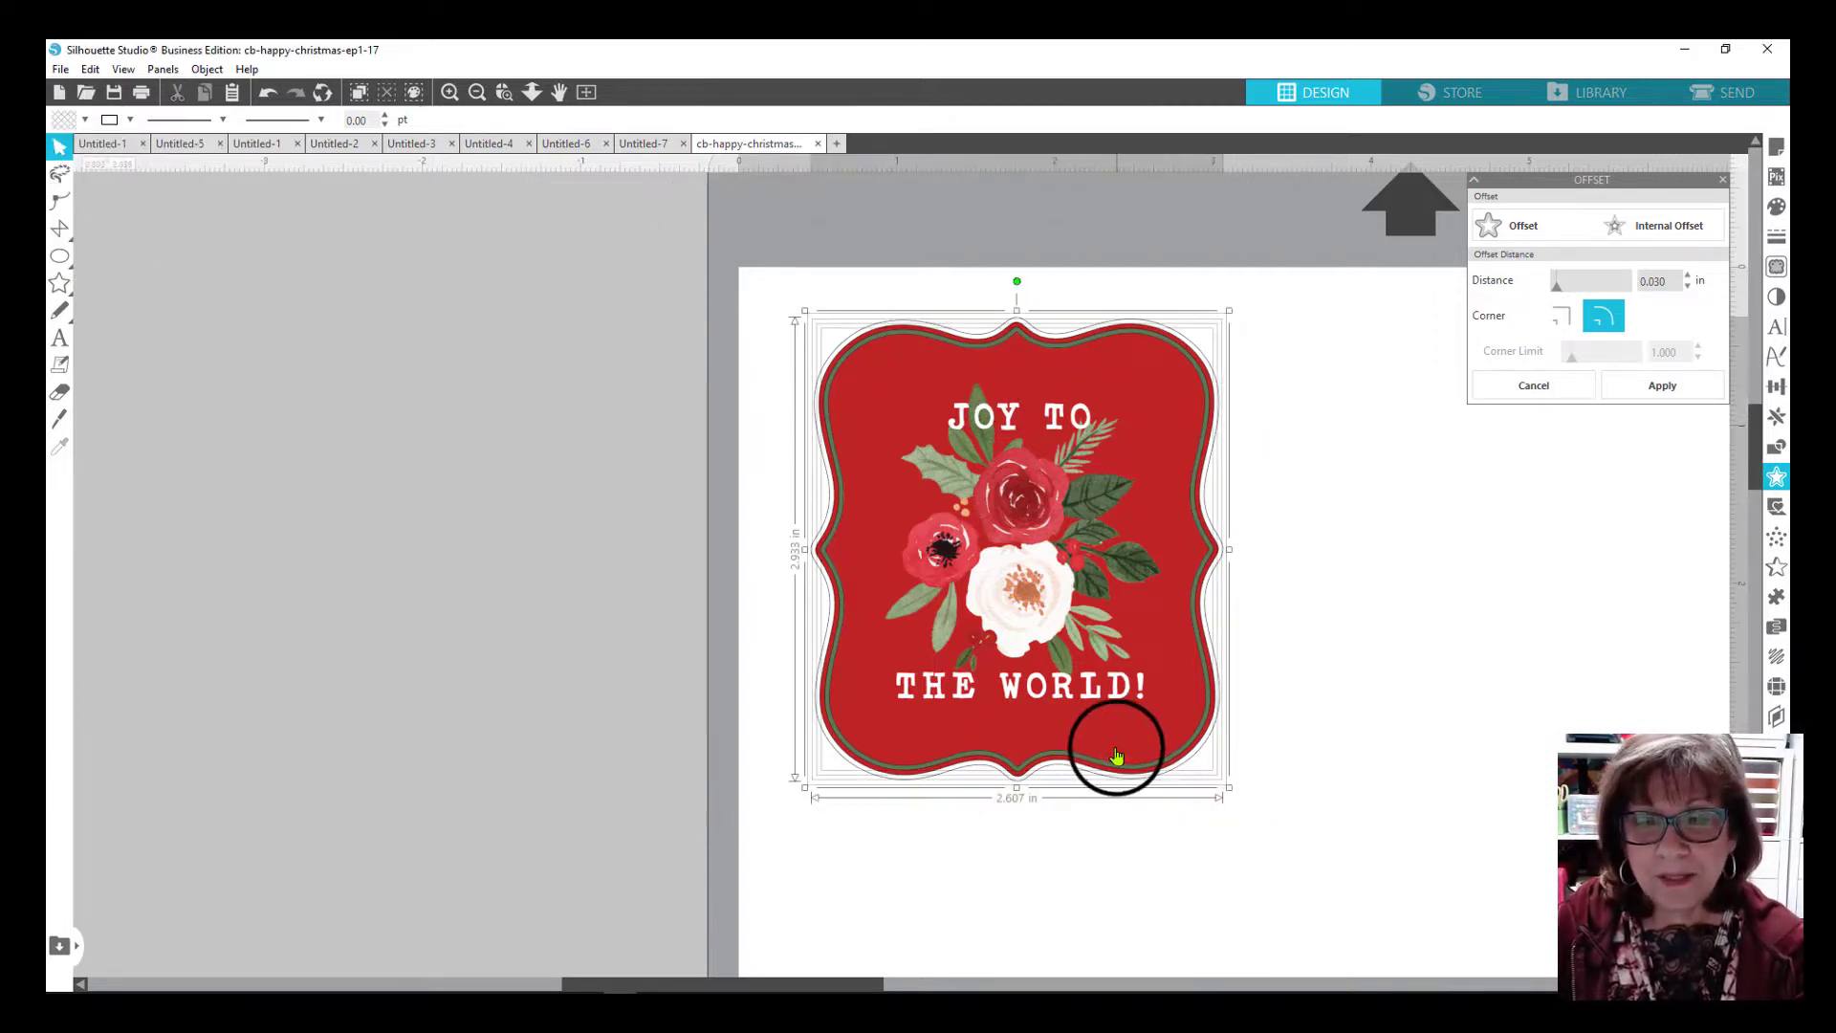
right_click(1118, 748)
click(1201, 562)
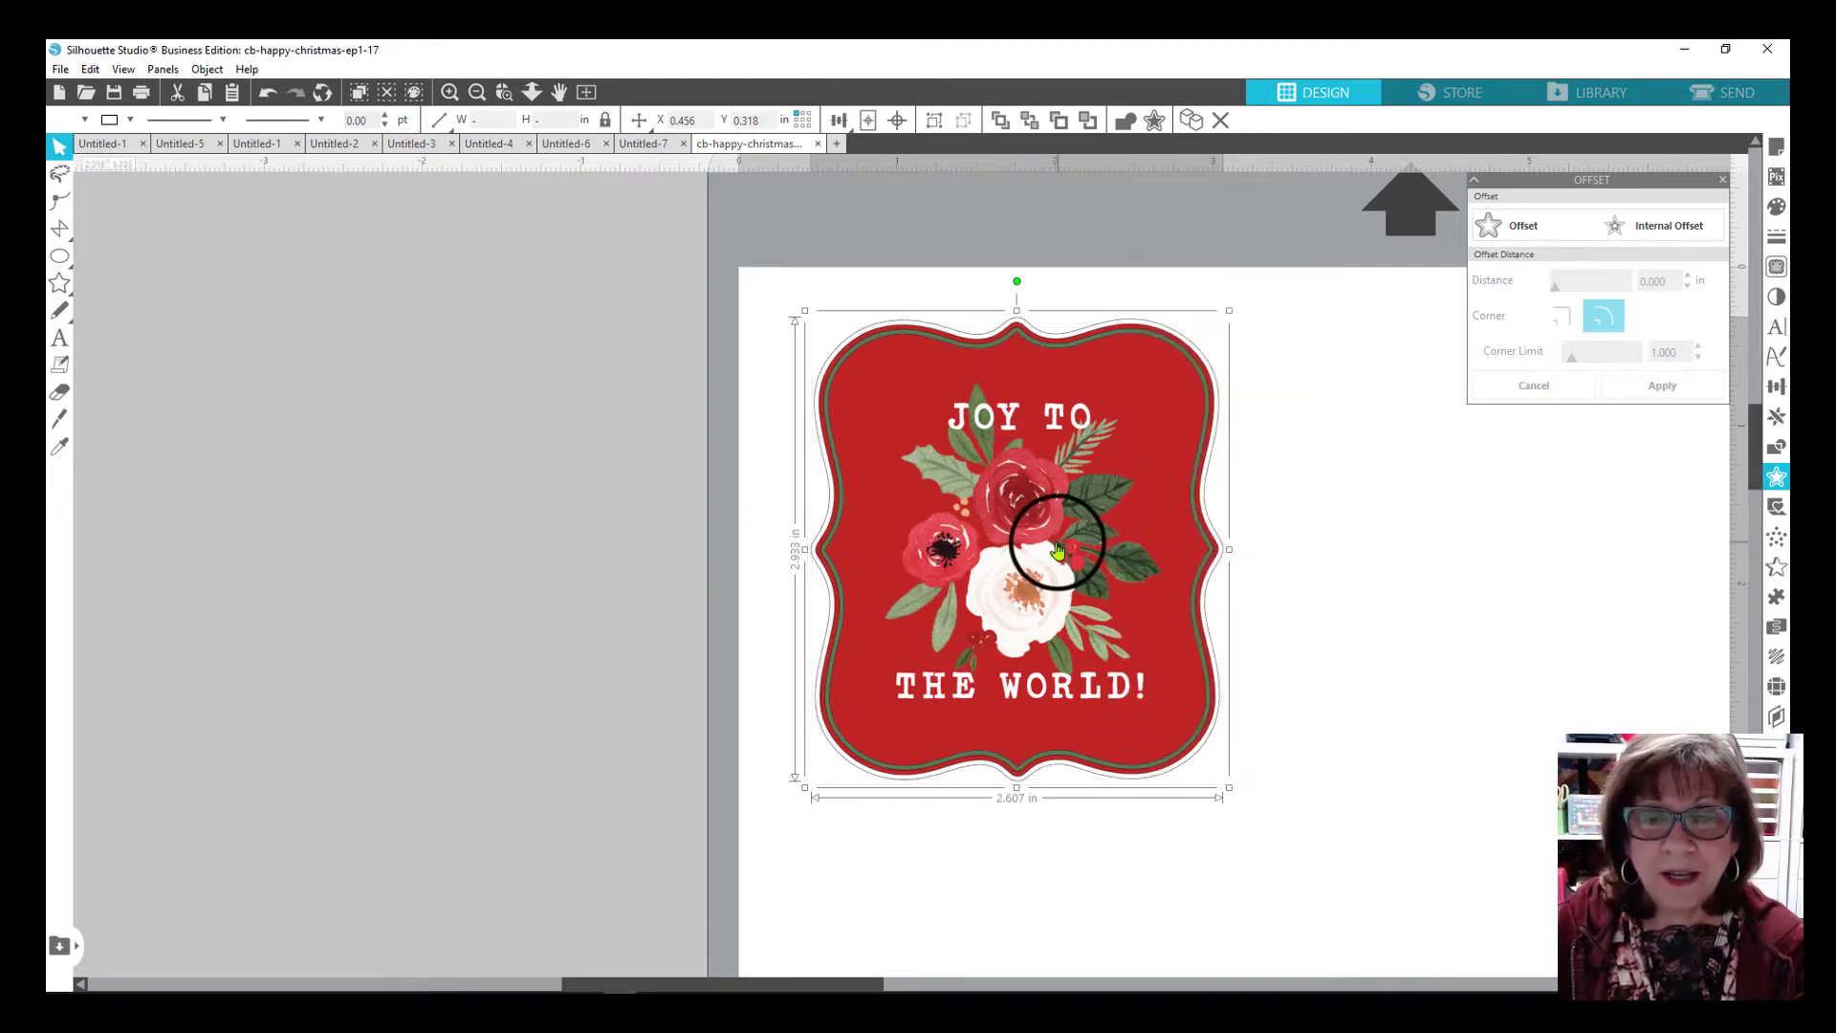
Reposition the grouped design near the page corner at about X 0.221 in, Y 0.163 in, and check its cut line in the Send view.
drag(1059, 537, 418, 517)
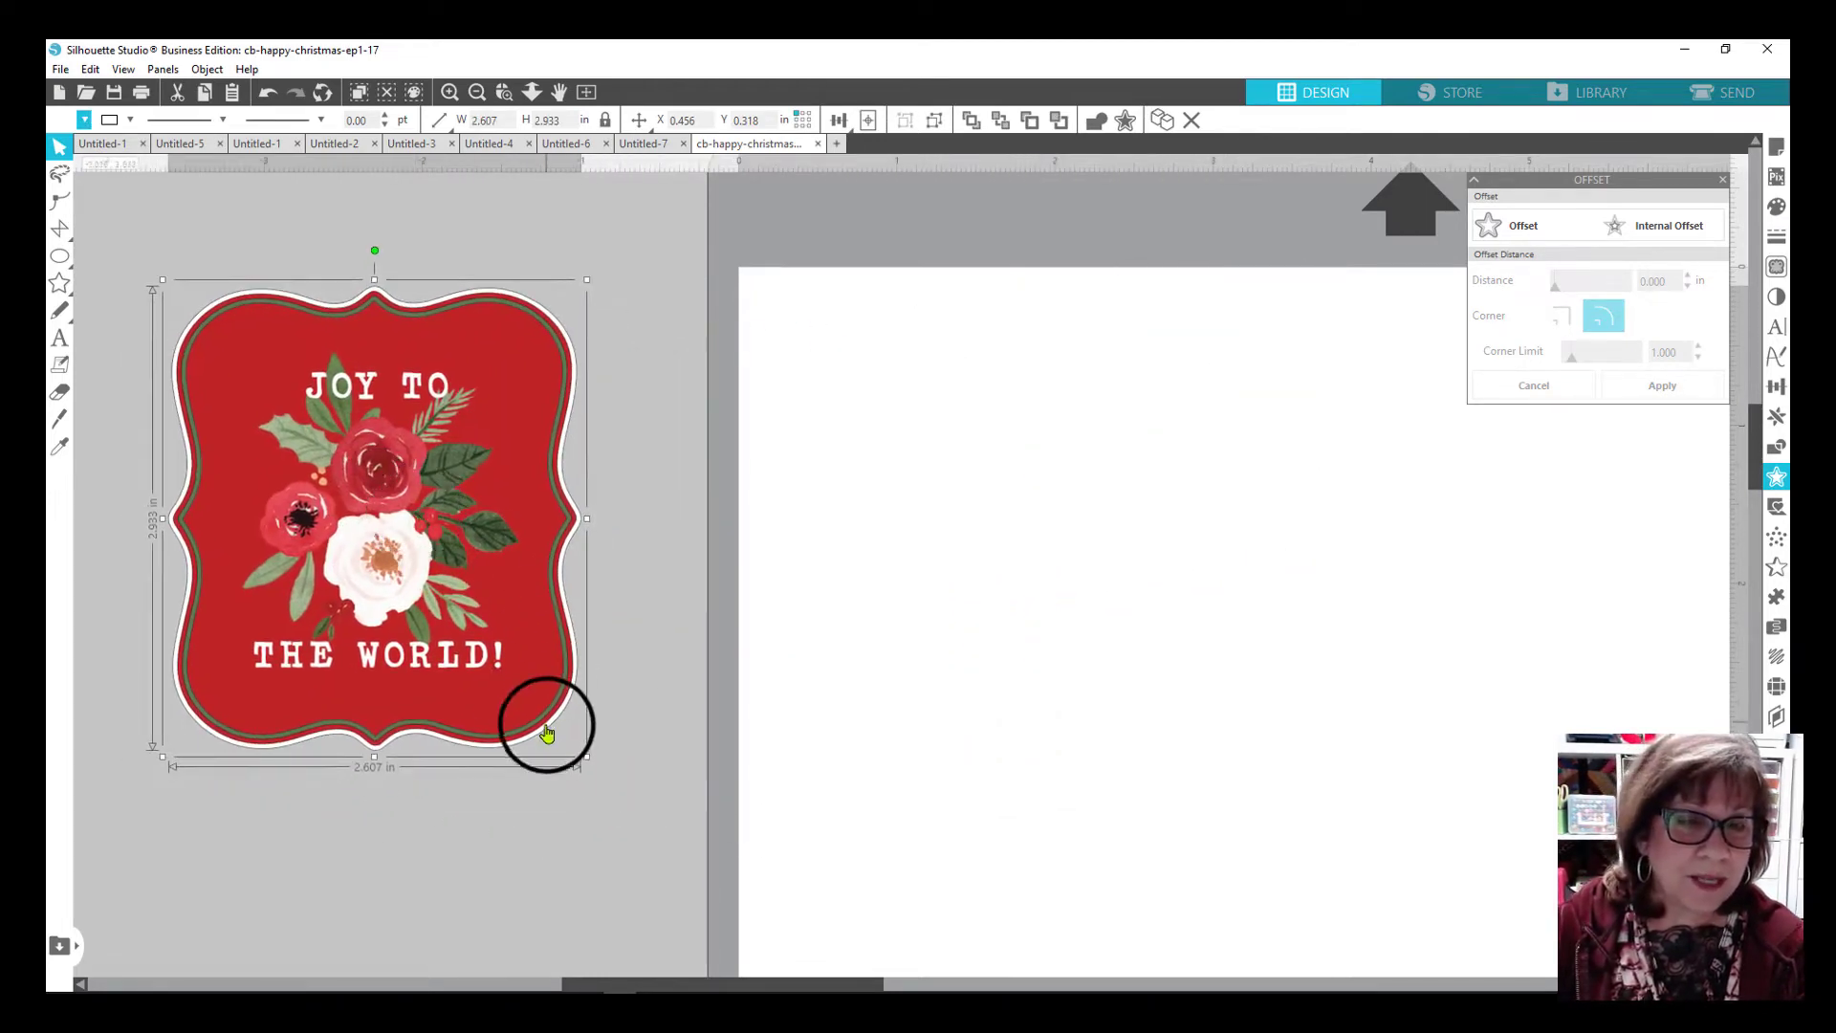
drag(430, 613, 1033, 617)
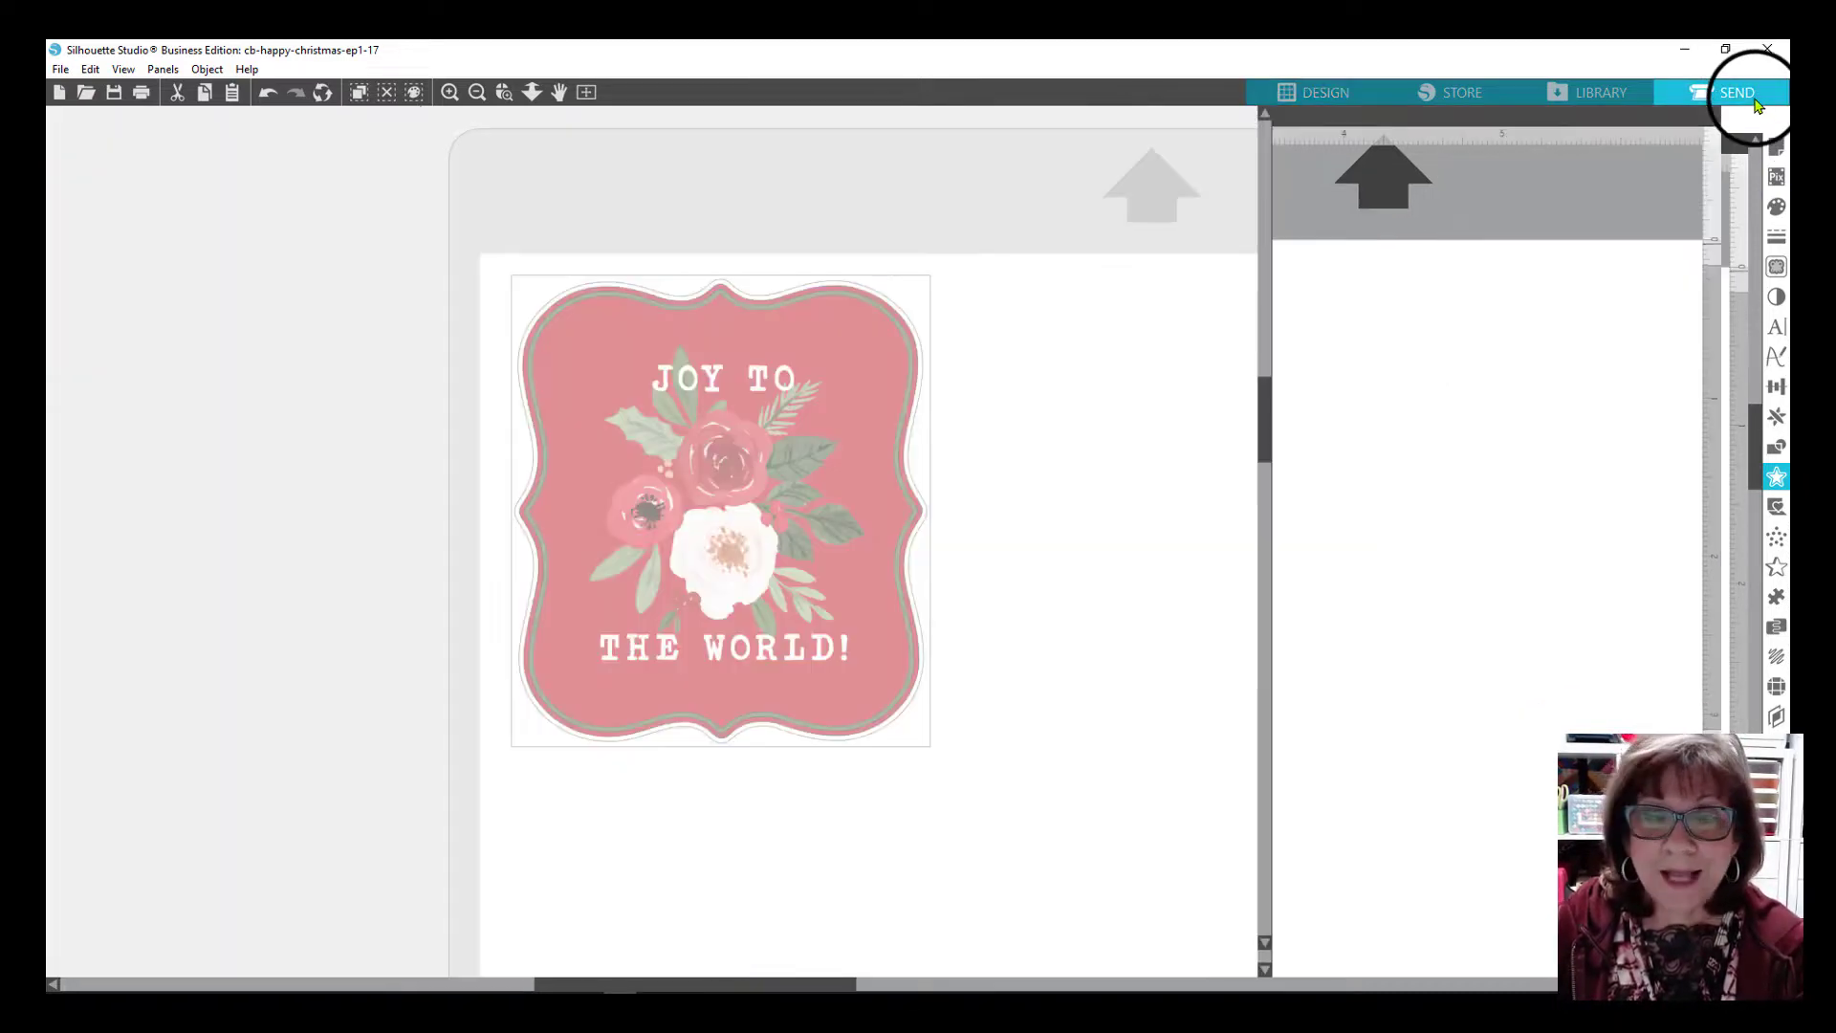
click(1733, 93)
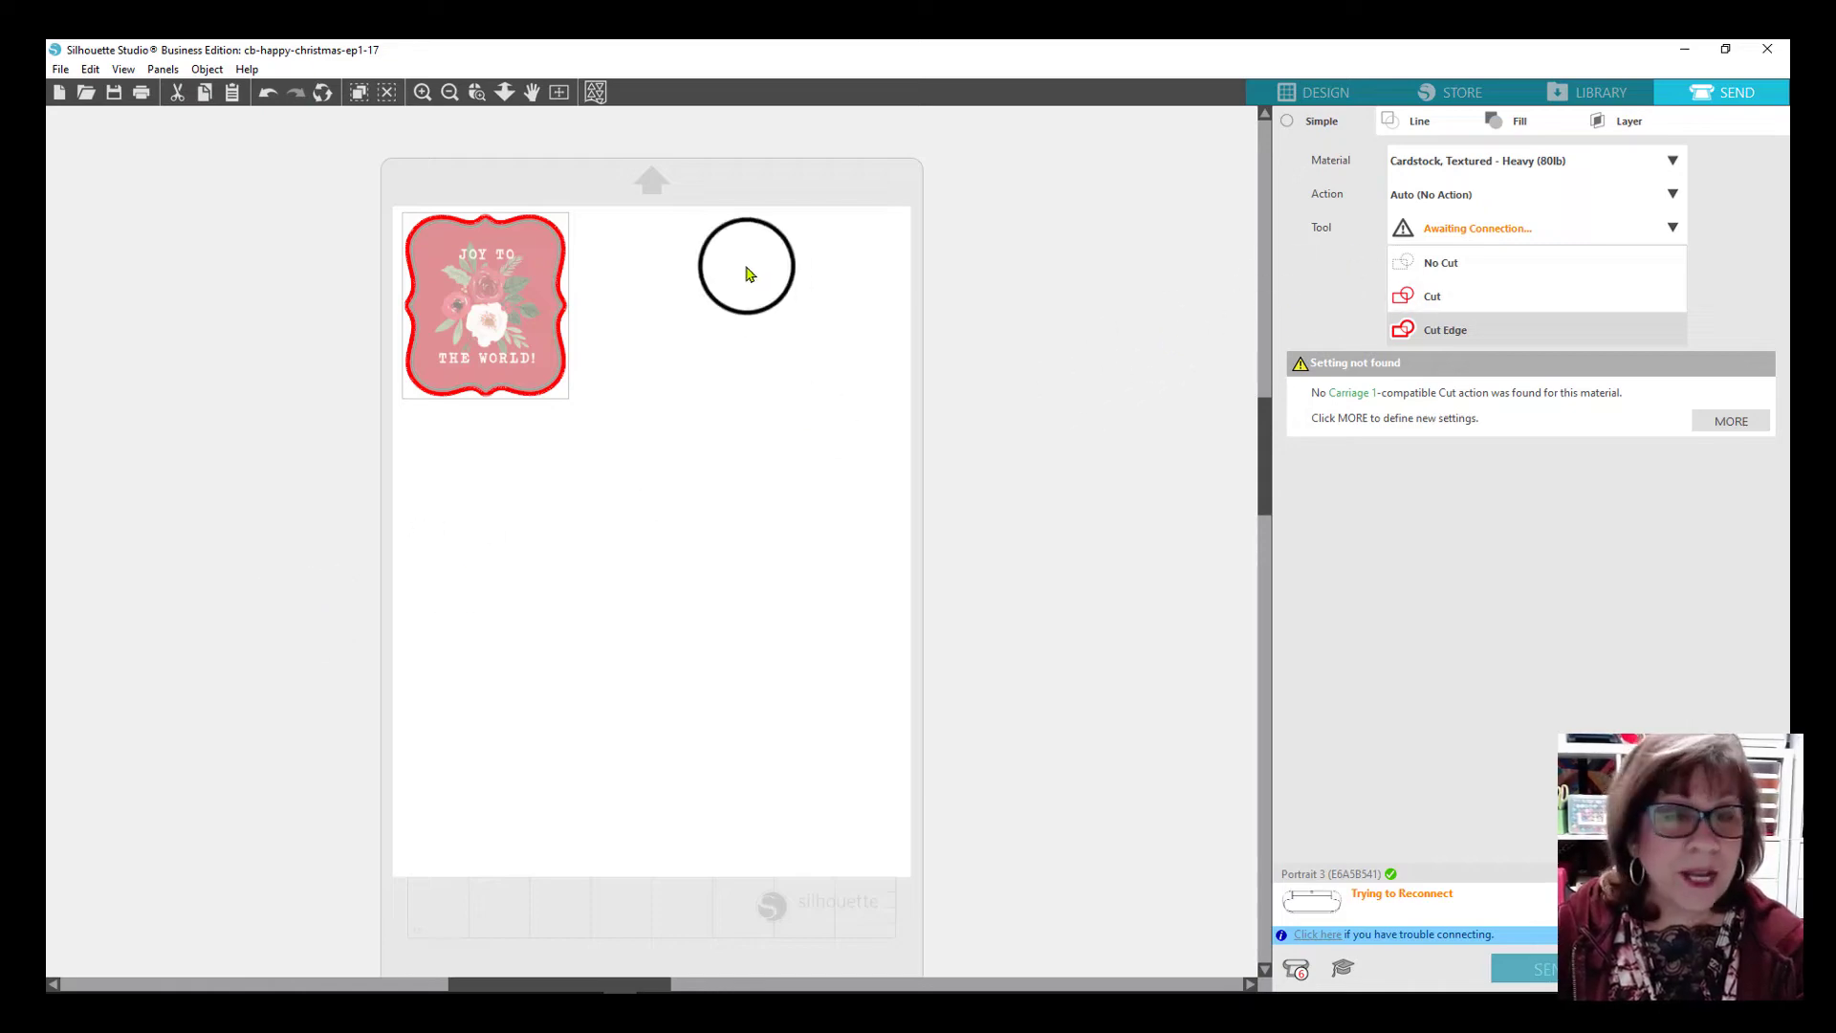
click(1325, 92)
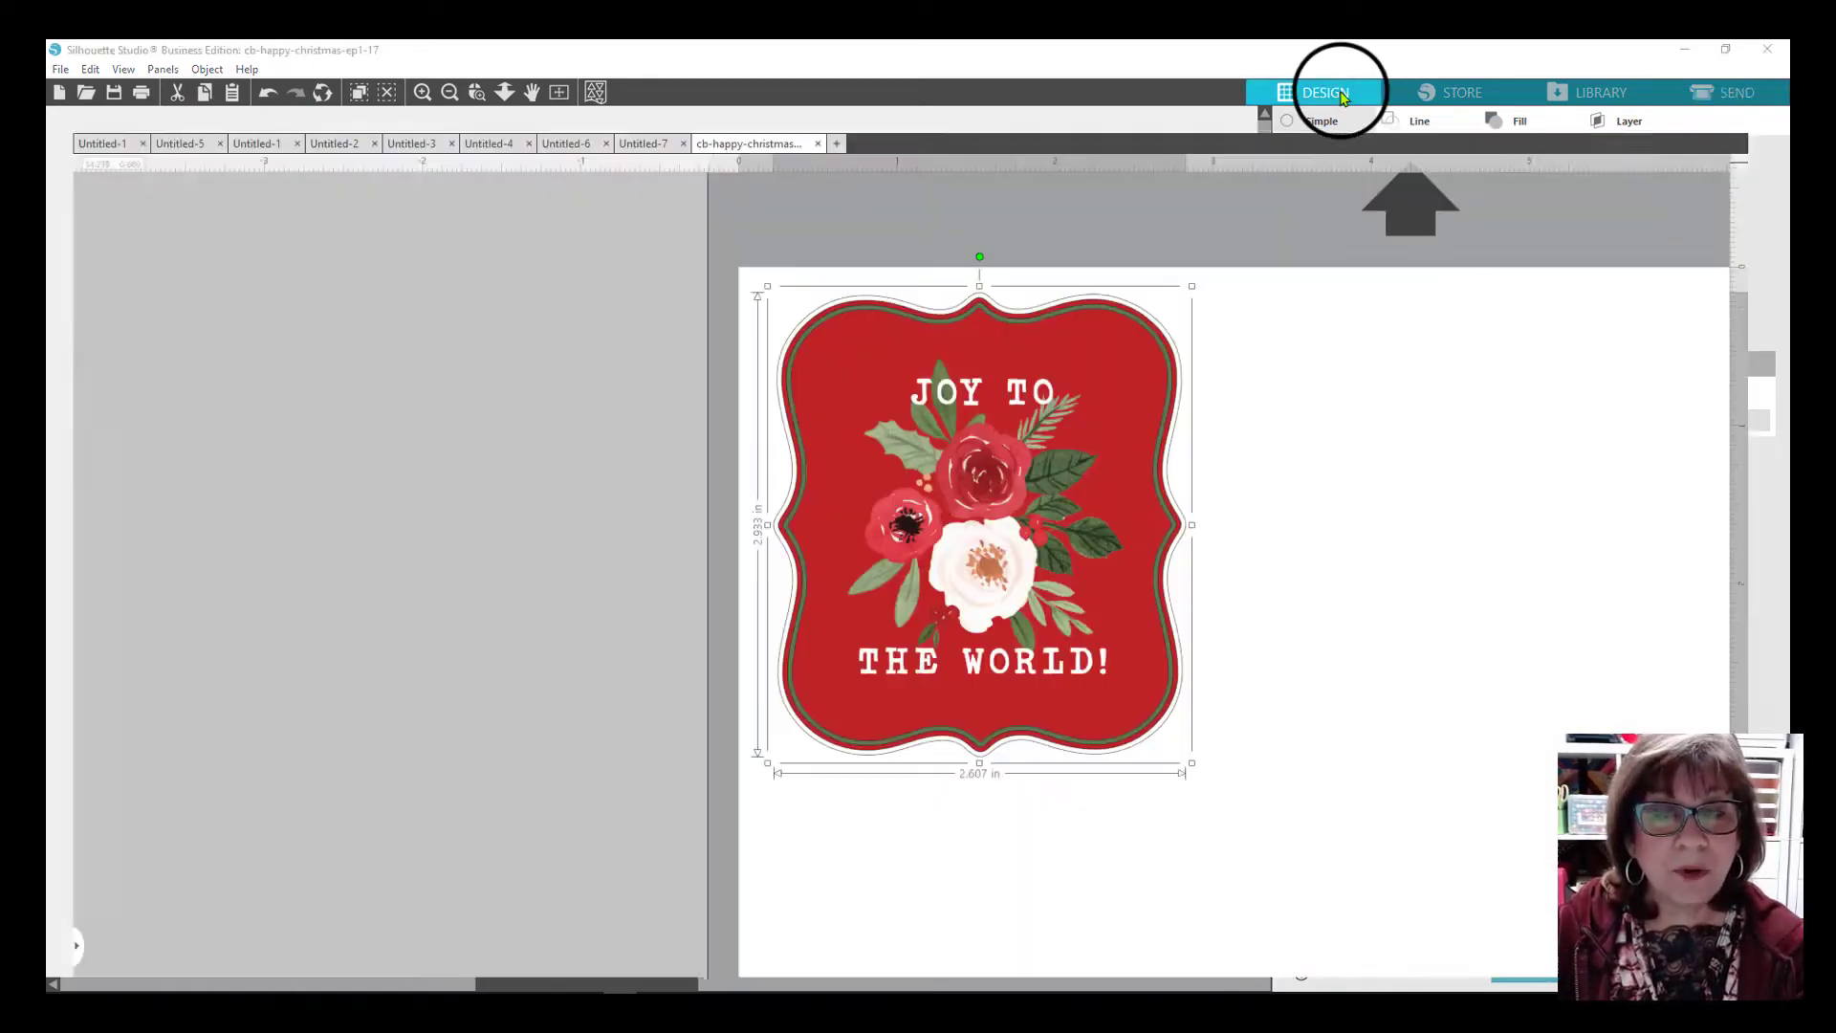
Change the line color of the grouped design to light grey and deselect it.
click(1143, 563)
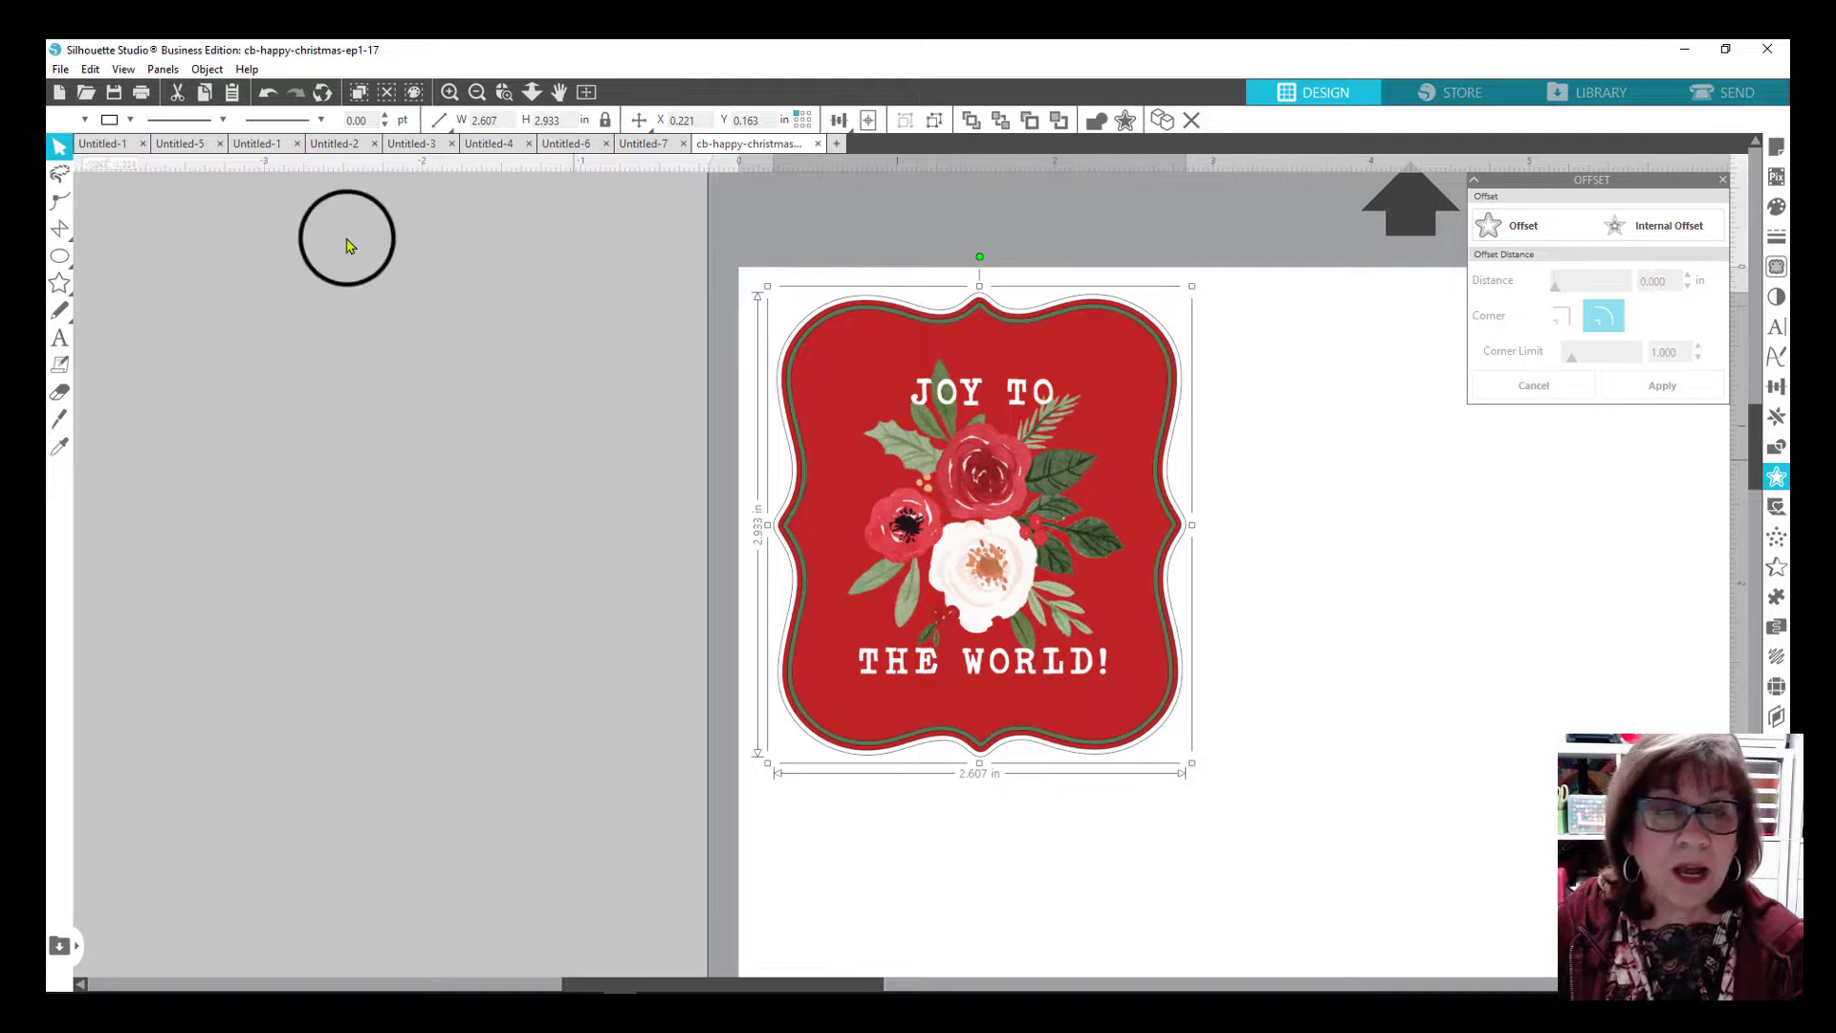
click(111, 123)
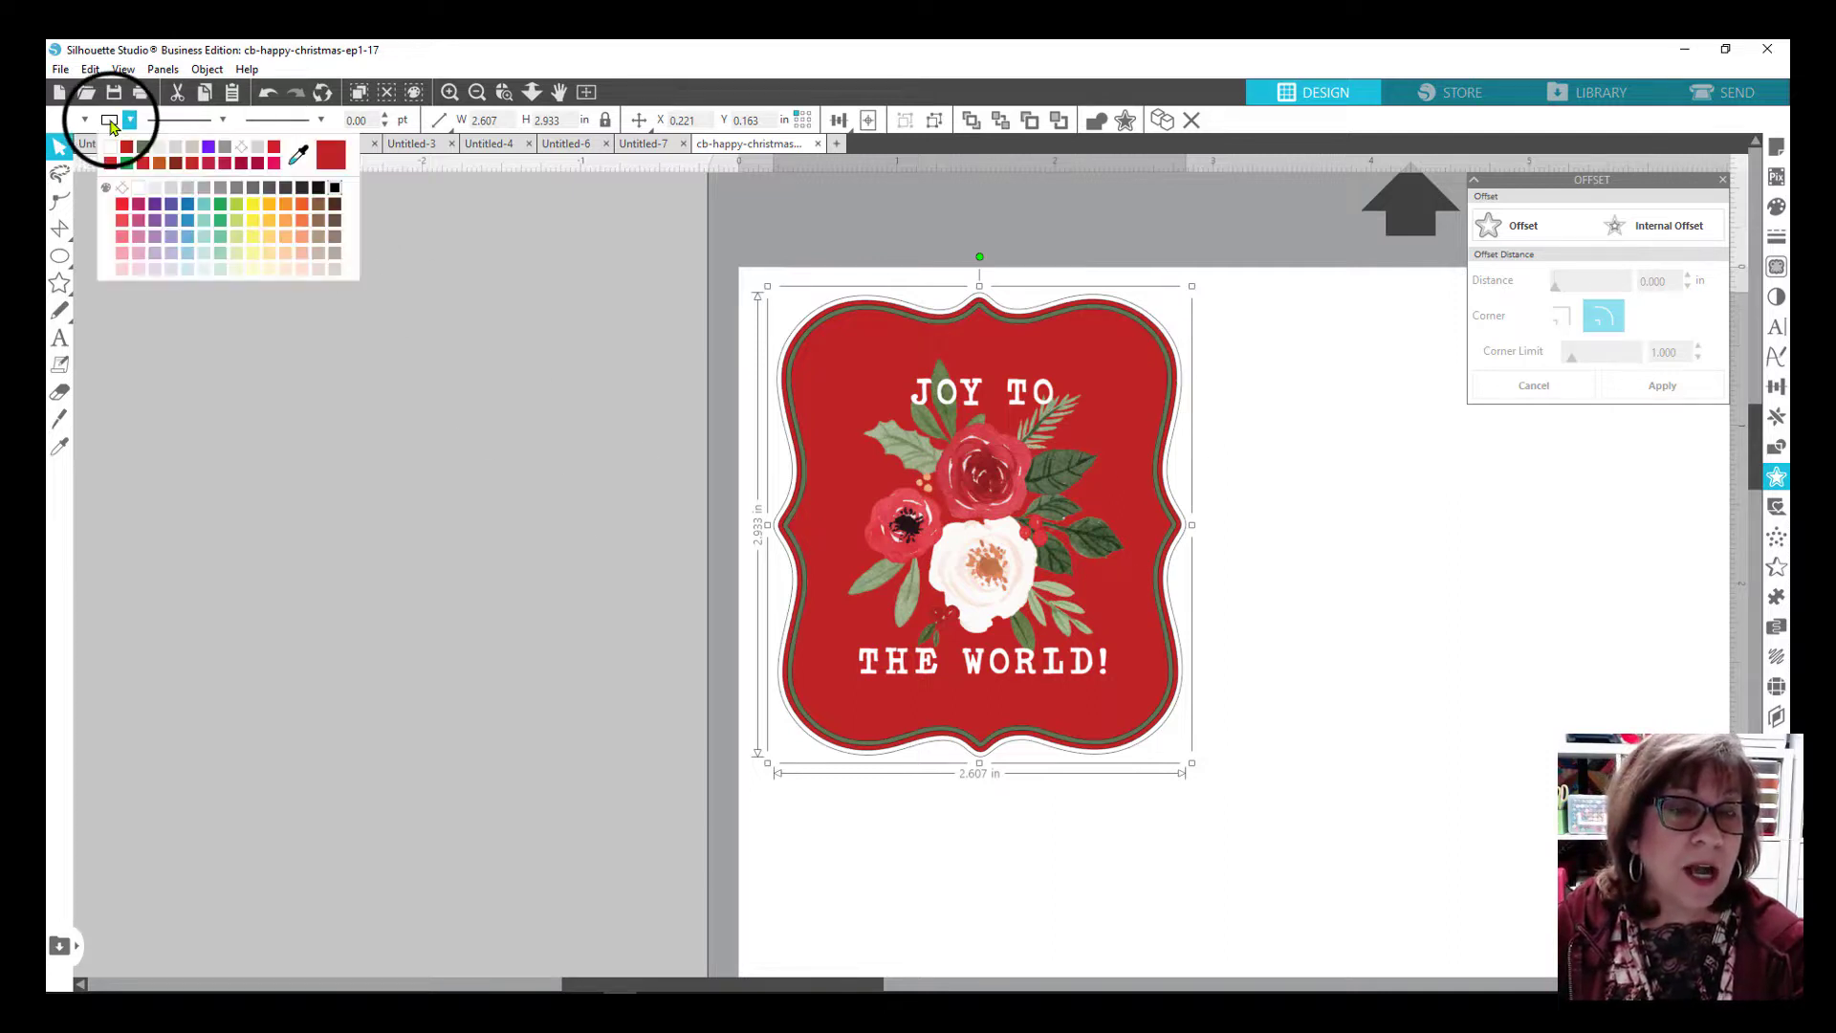
click(203, 188)
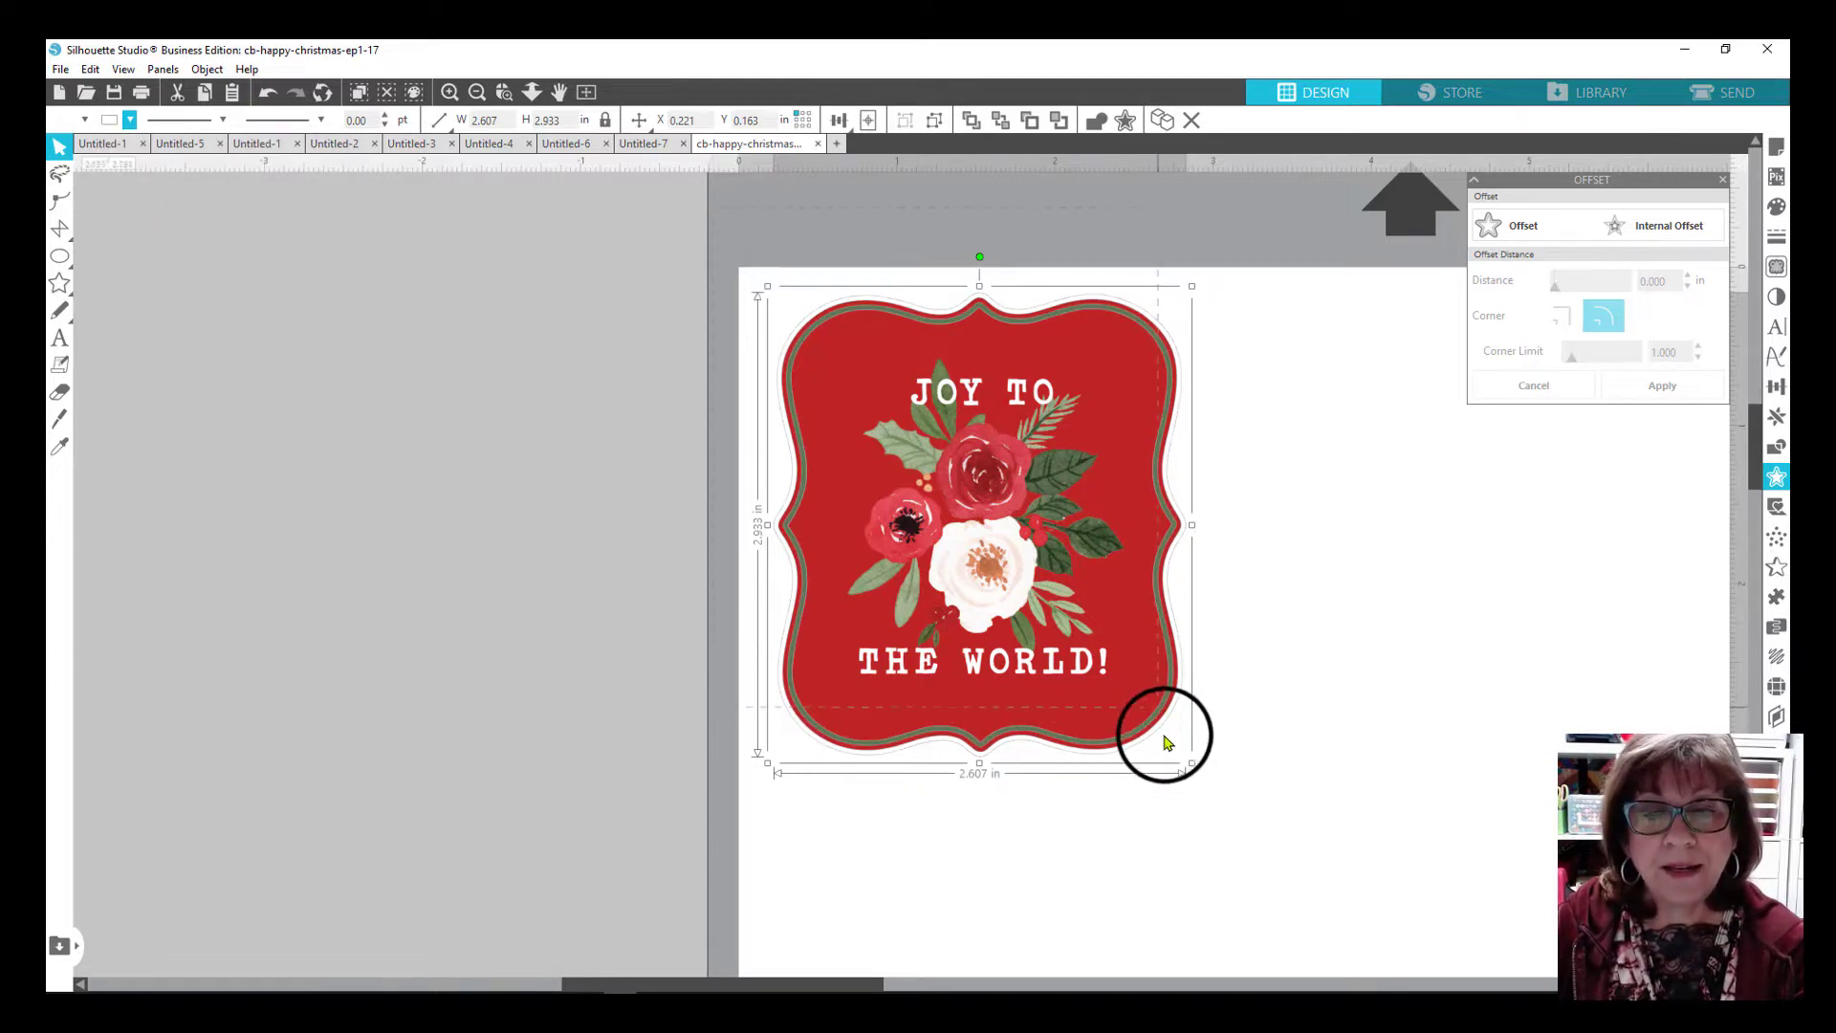
right_click(1107, 693)
click(533, 425)
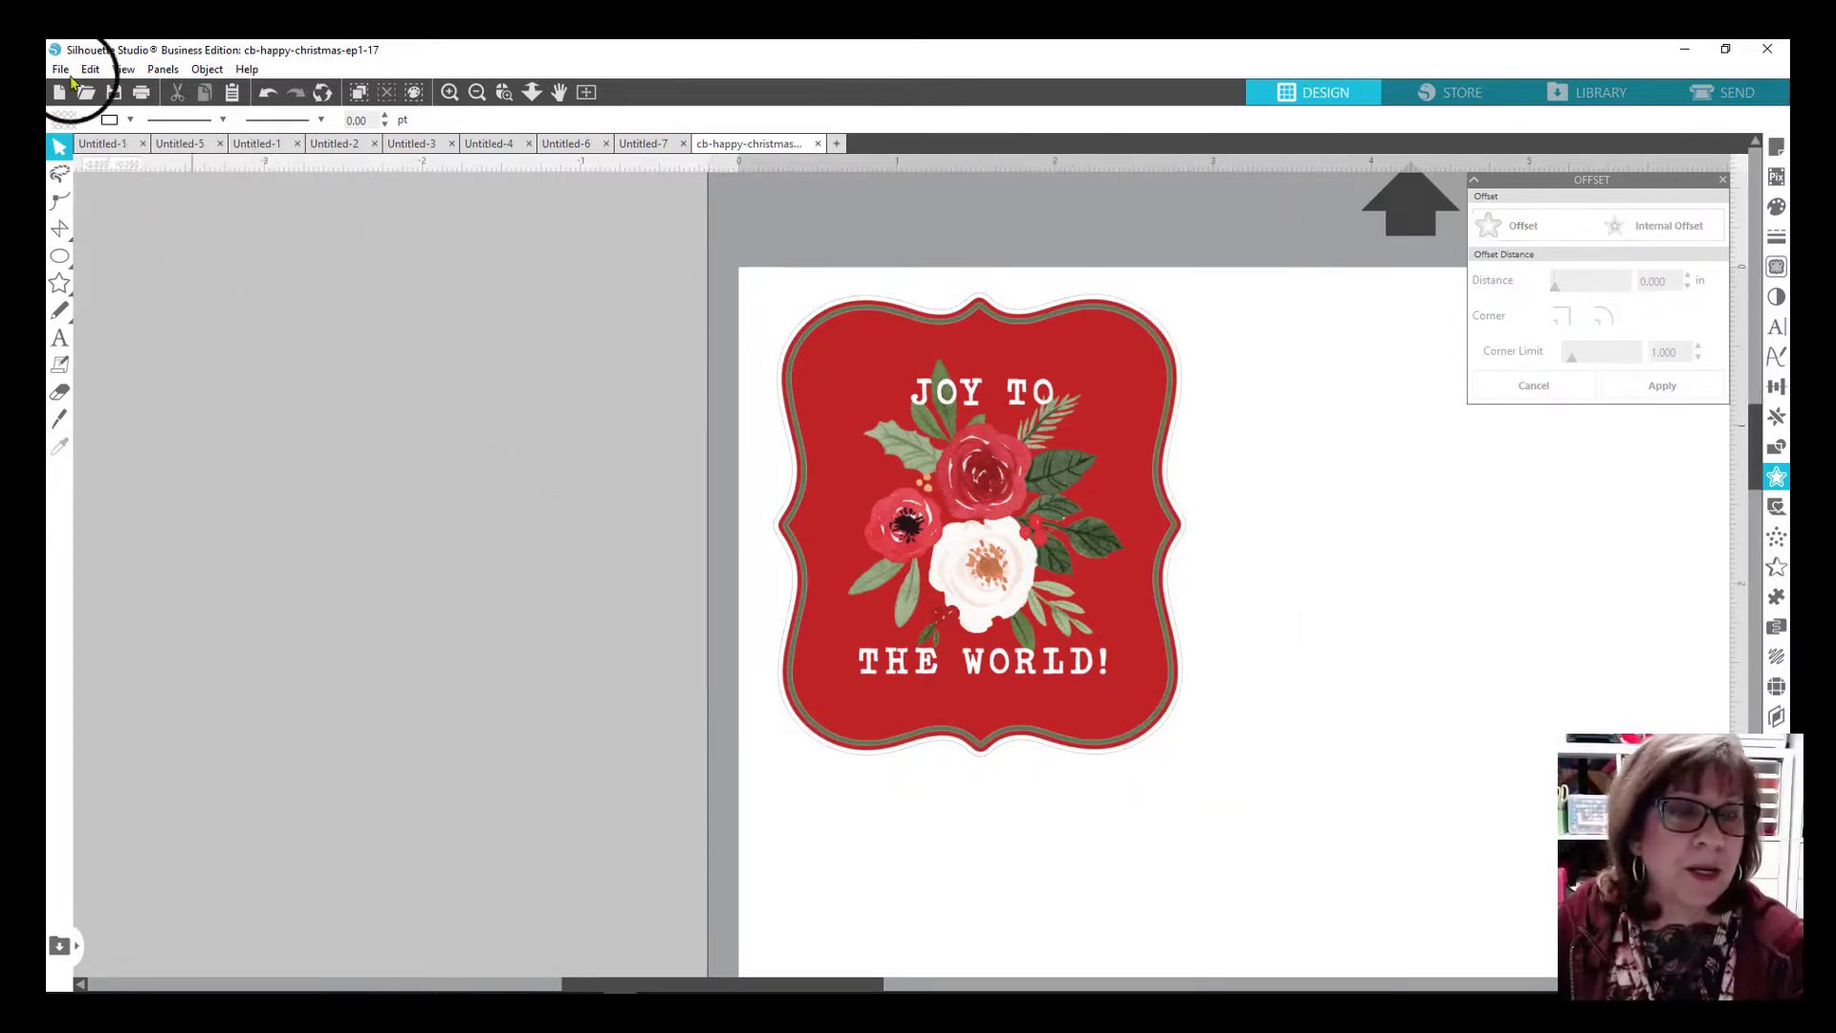
Save the design to the hard drive as the JPEG "cb-happy-christmas-ep1-17 with offset for Cricut" in Downloads\ep1\ep1, exported at 150 dots per inch.
click(60, 68)
mouse_move(102, 236)
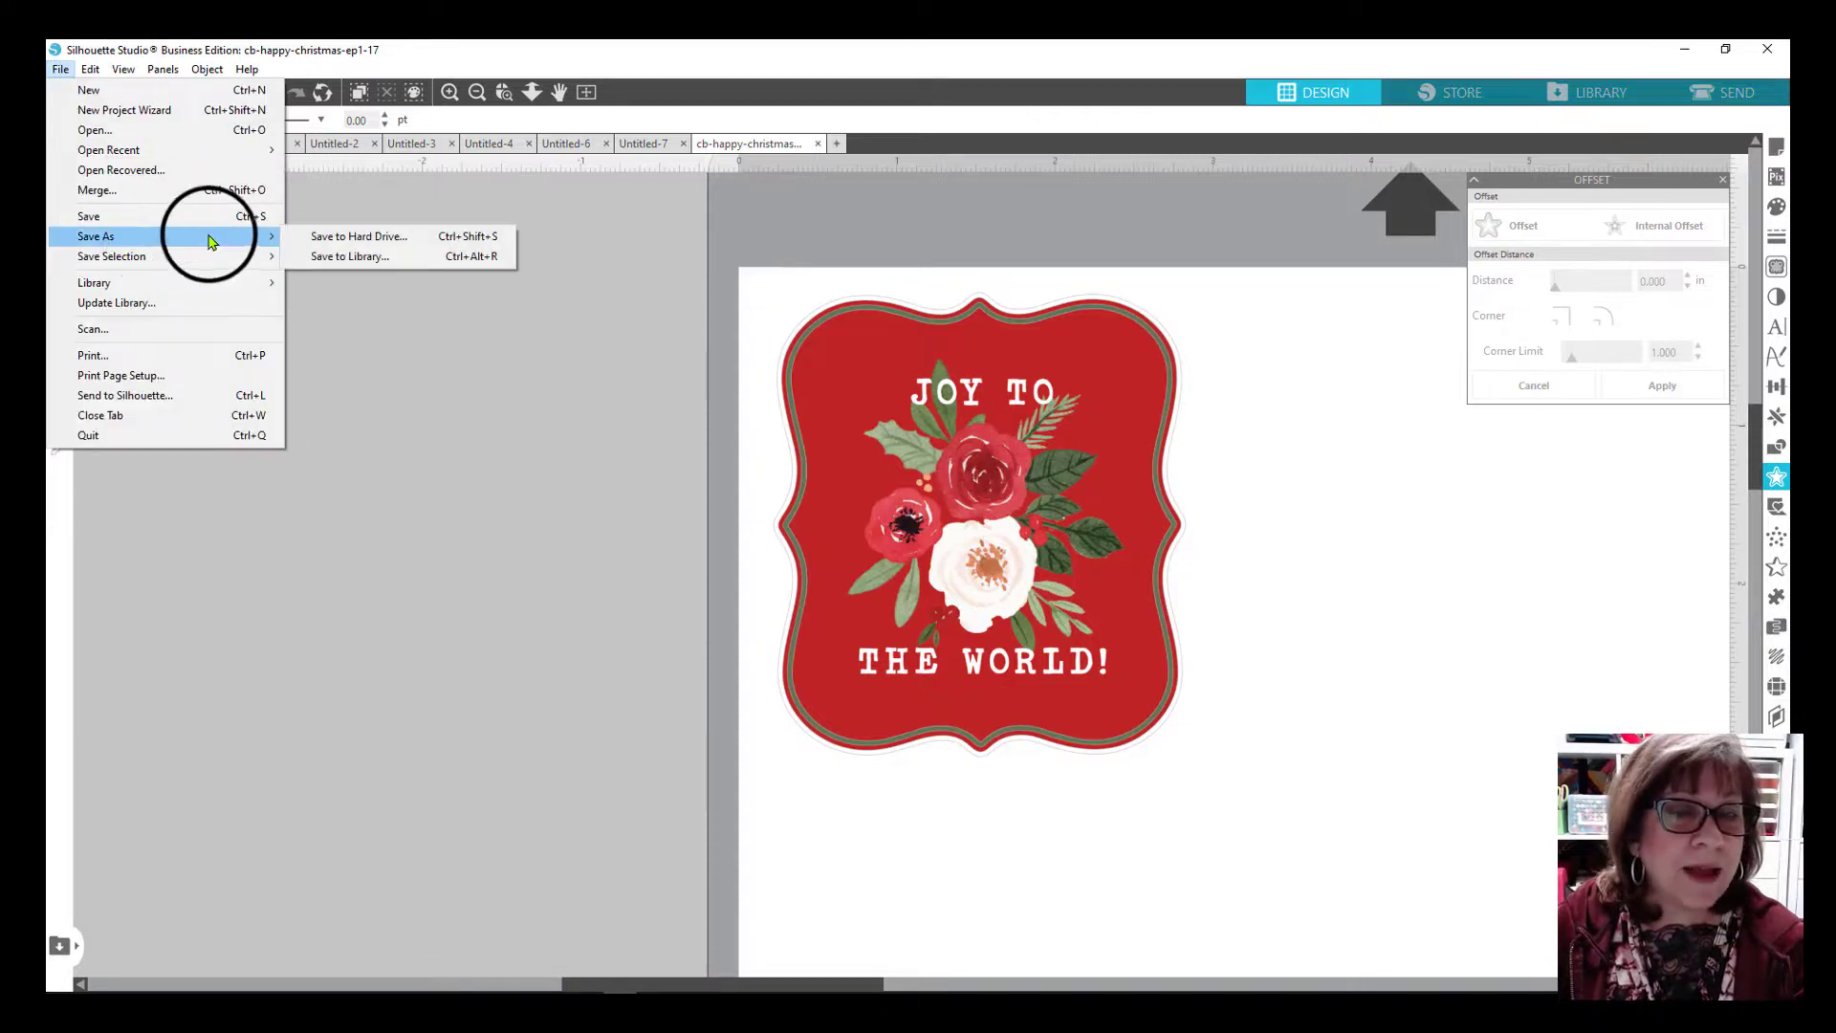
click(388, 241)
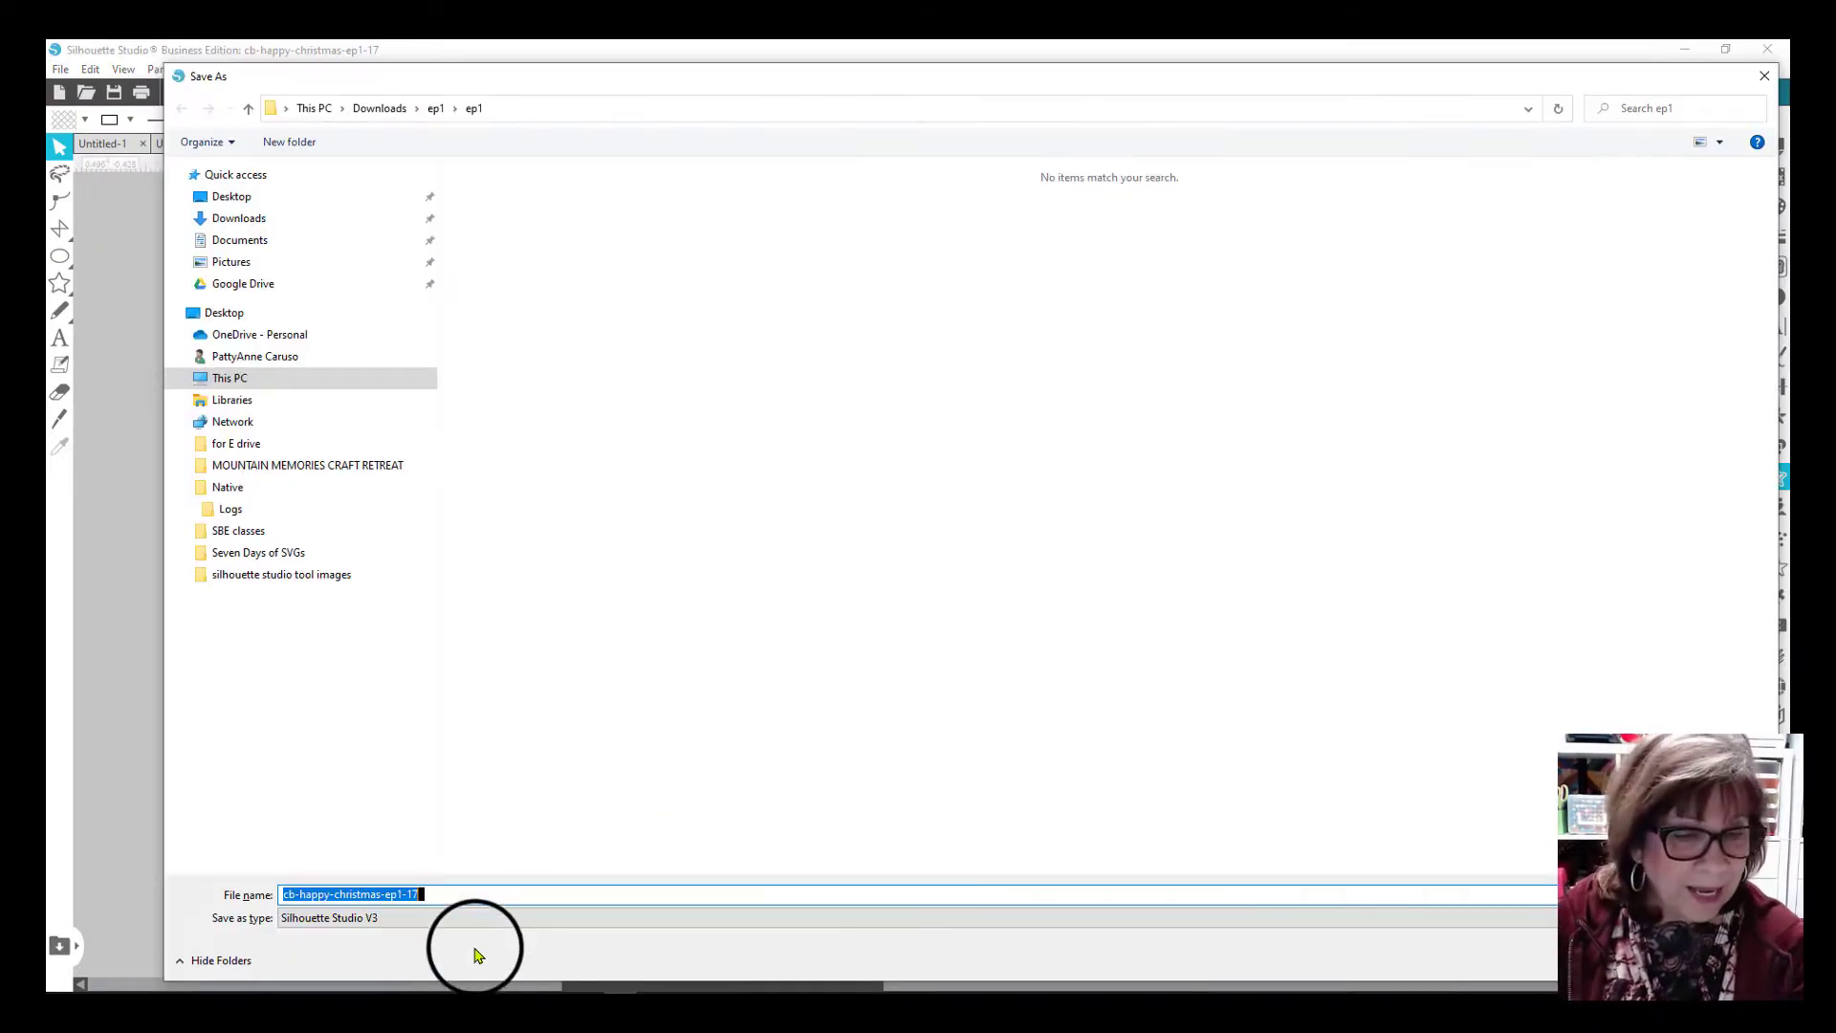
click(475, 896)
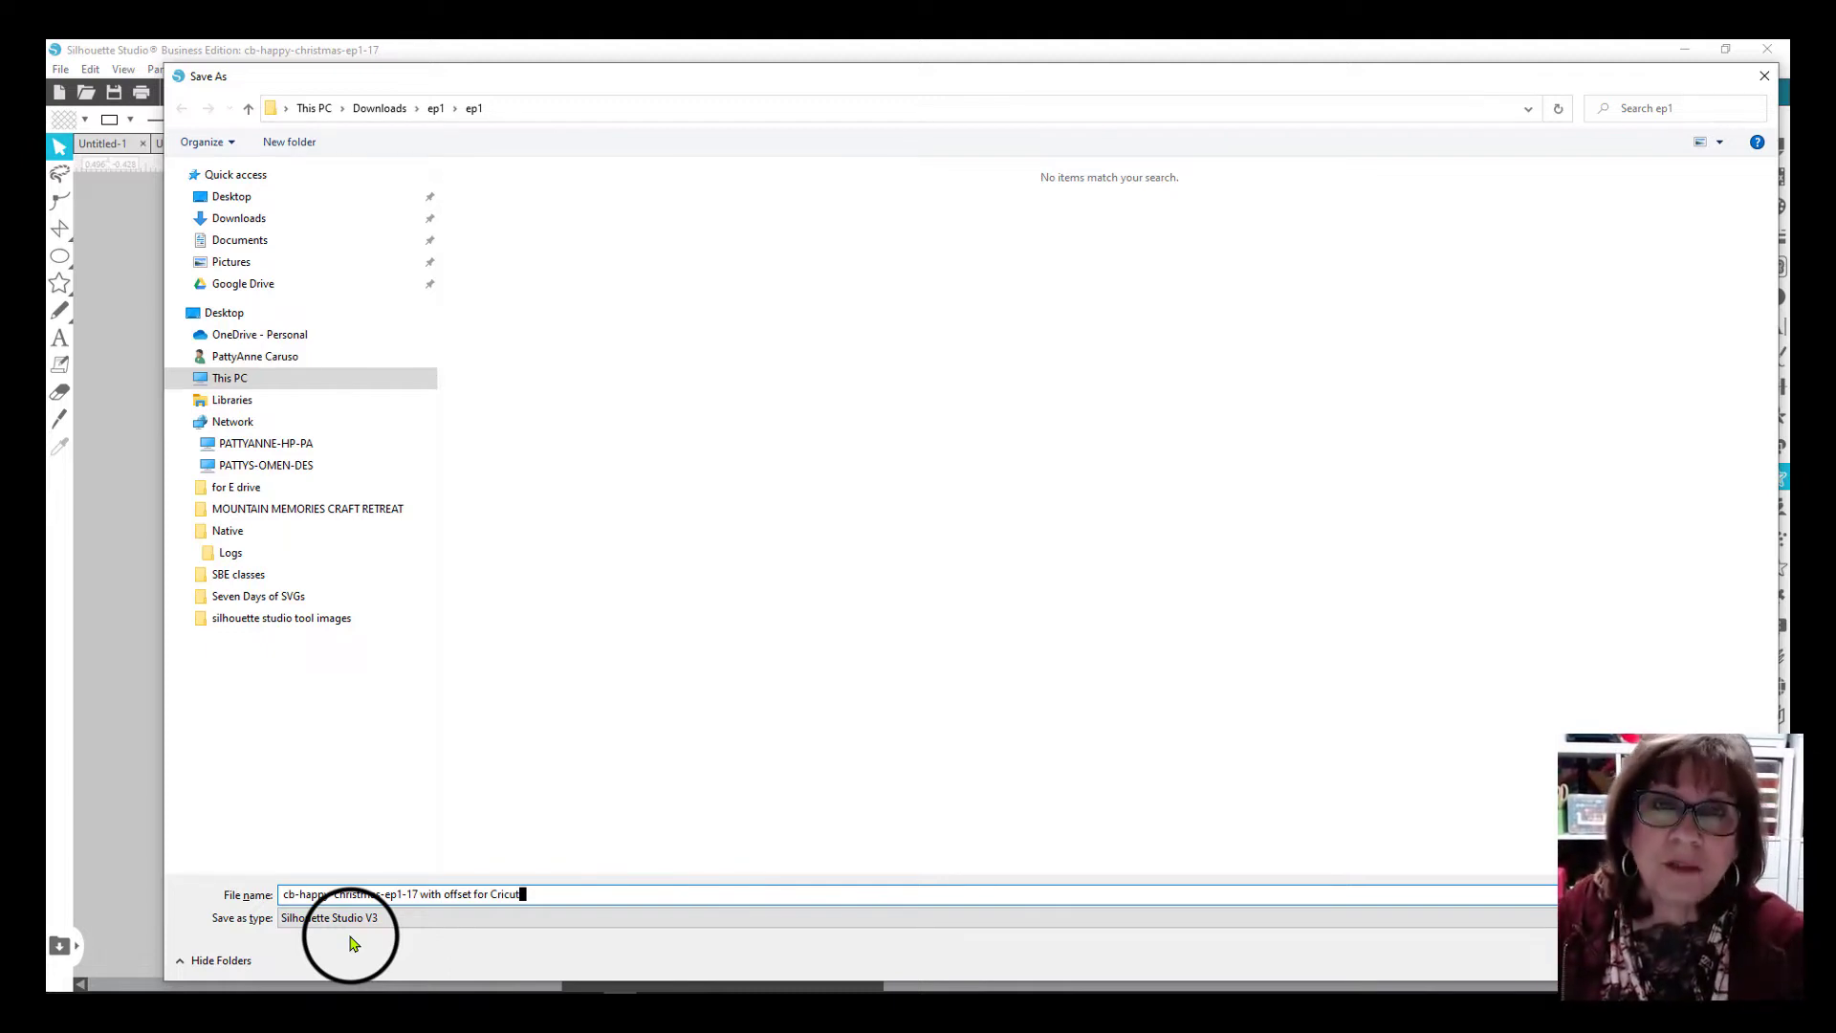
click(409, 921)
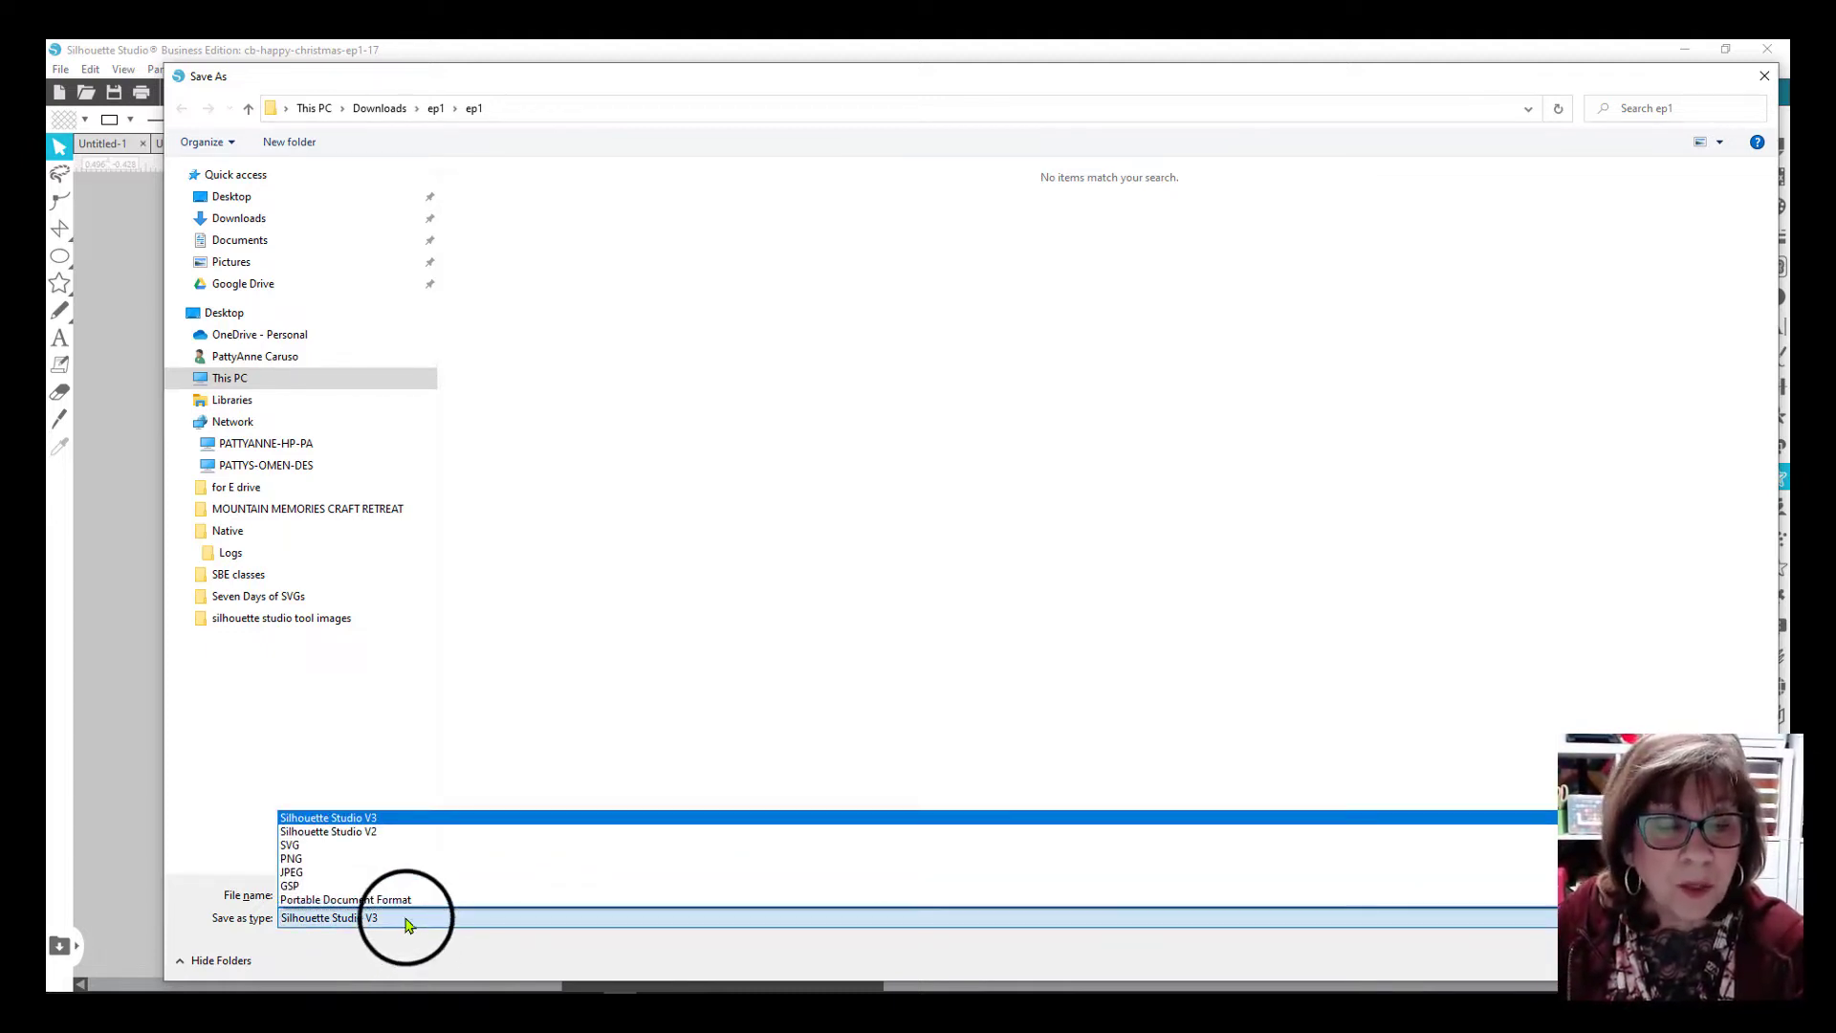
click(392, 874)
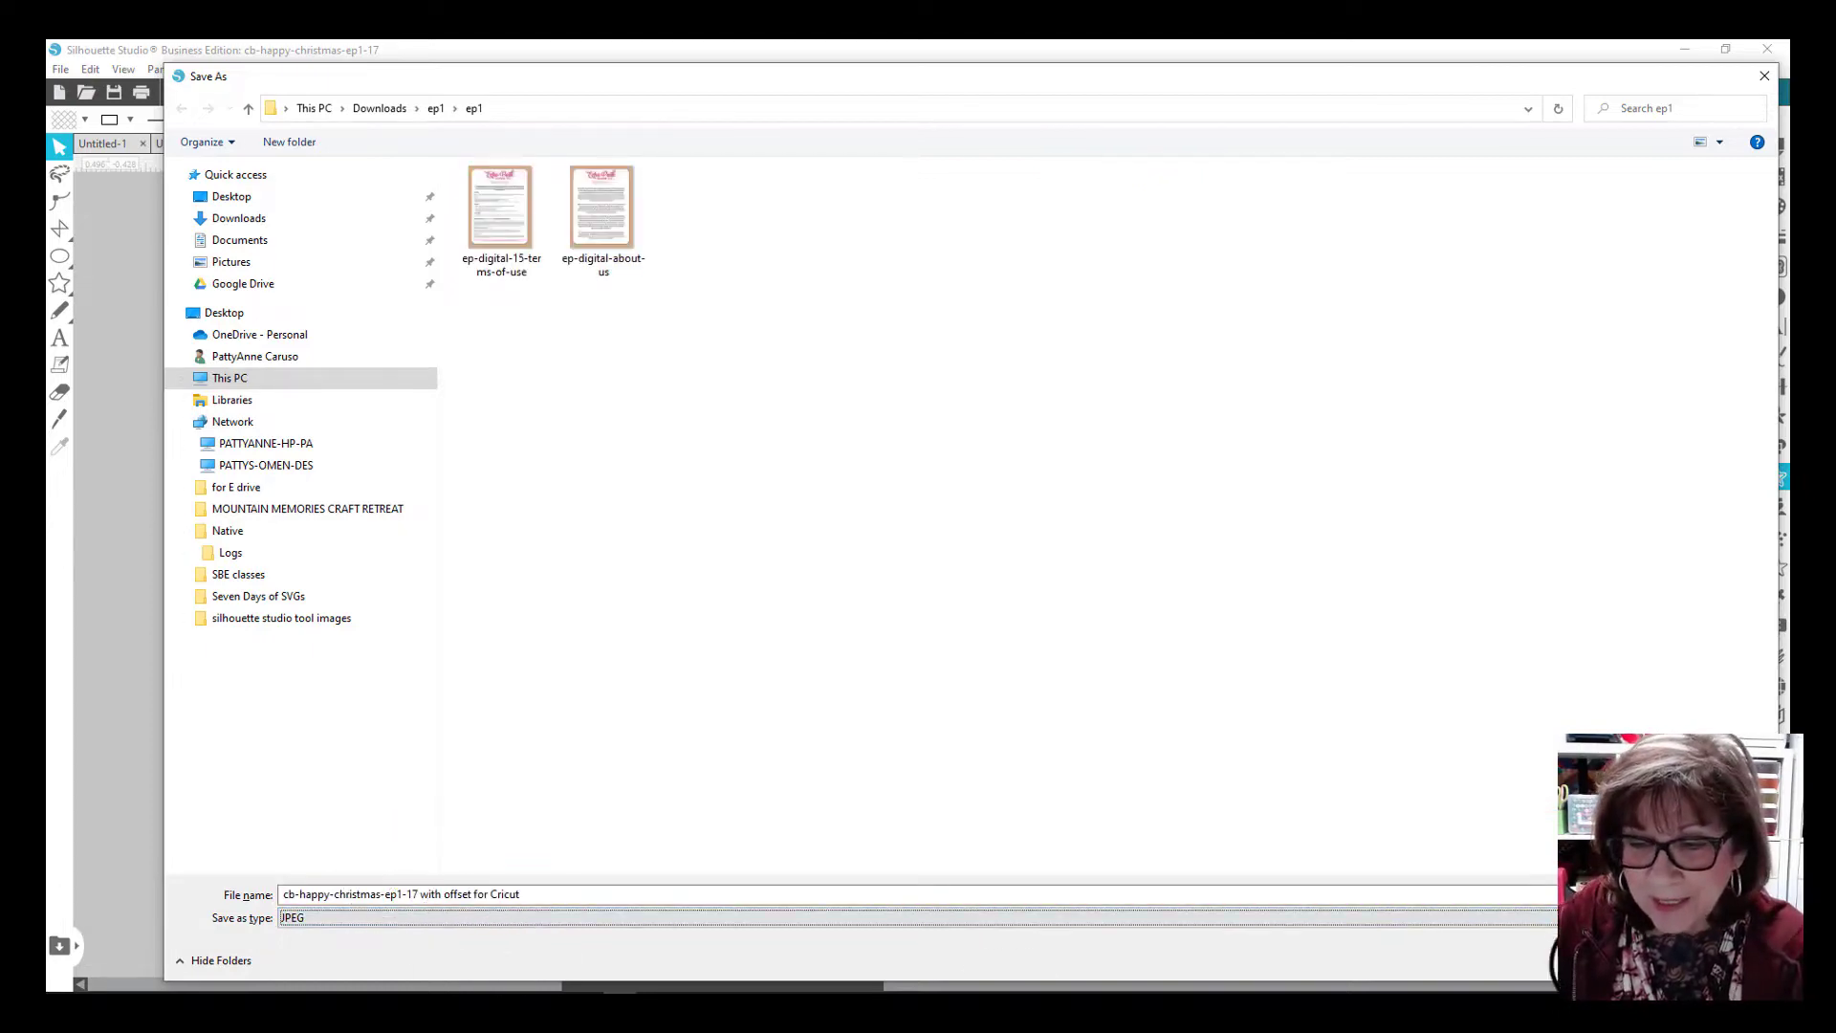
key(Return)
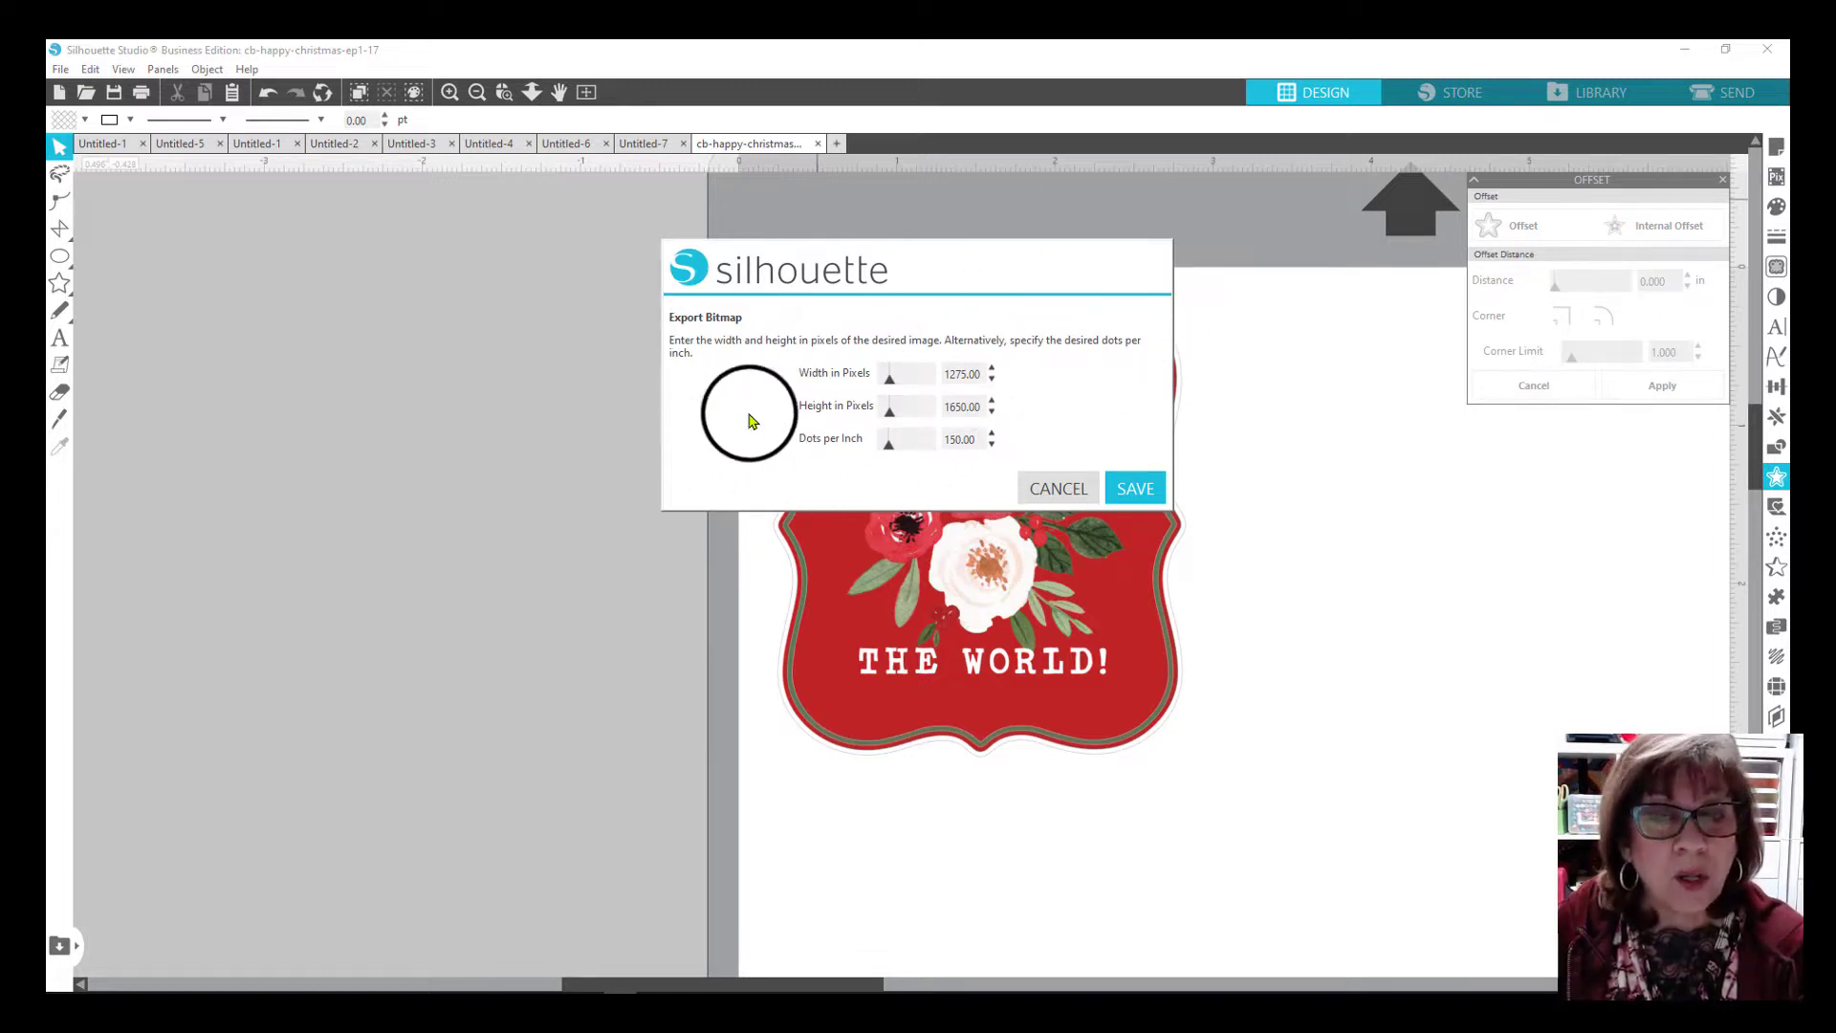
click(1128, 488)
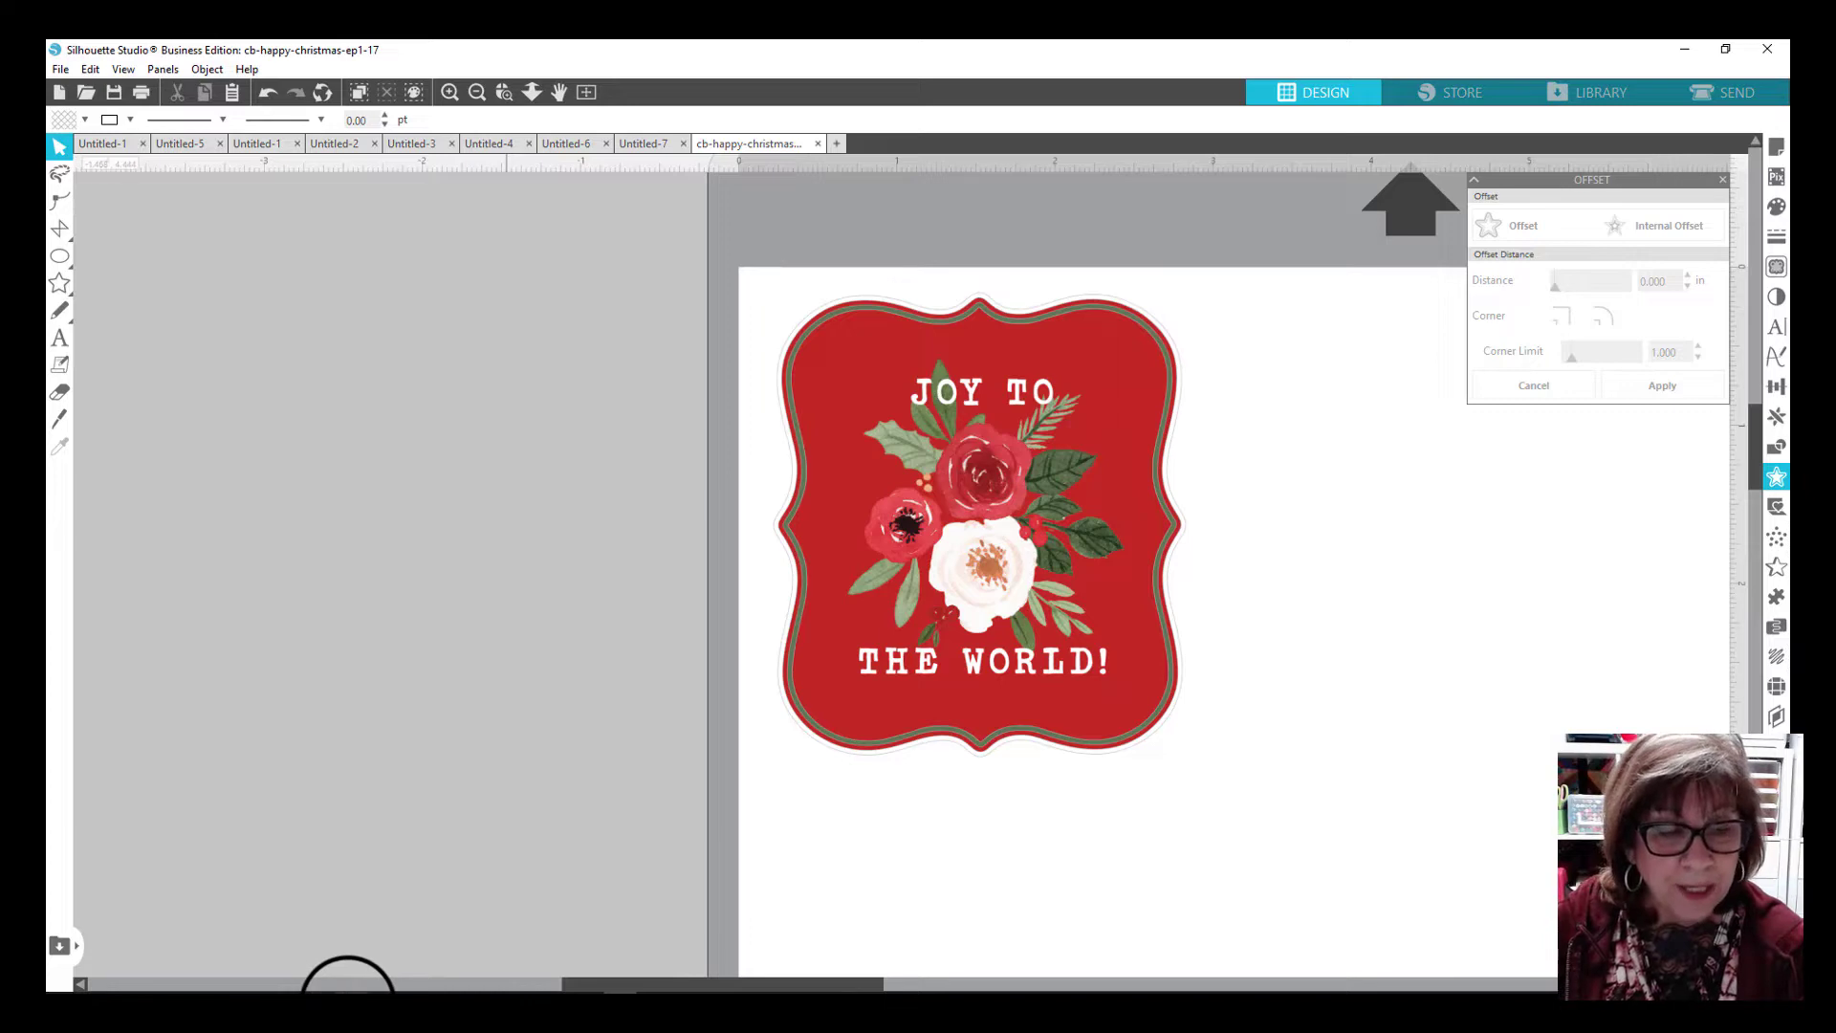
Switch to Cricut Design Space and load the saved "Joy to the World!" JPEG from the Downloads ep1 folder as an image upload.
click(348, 985)
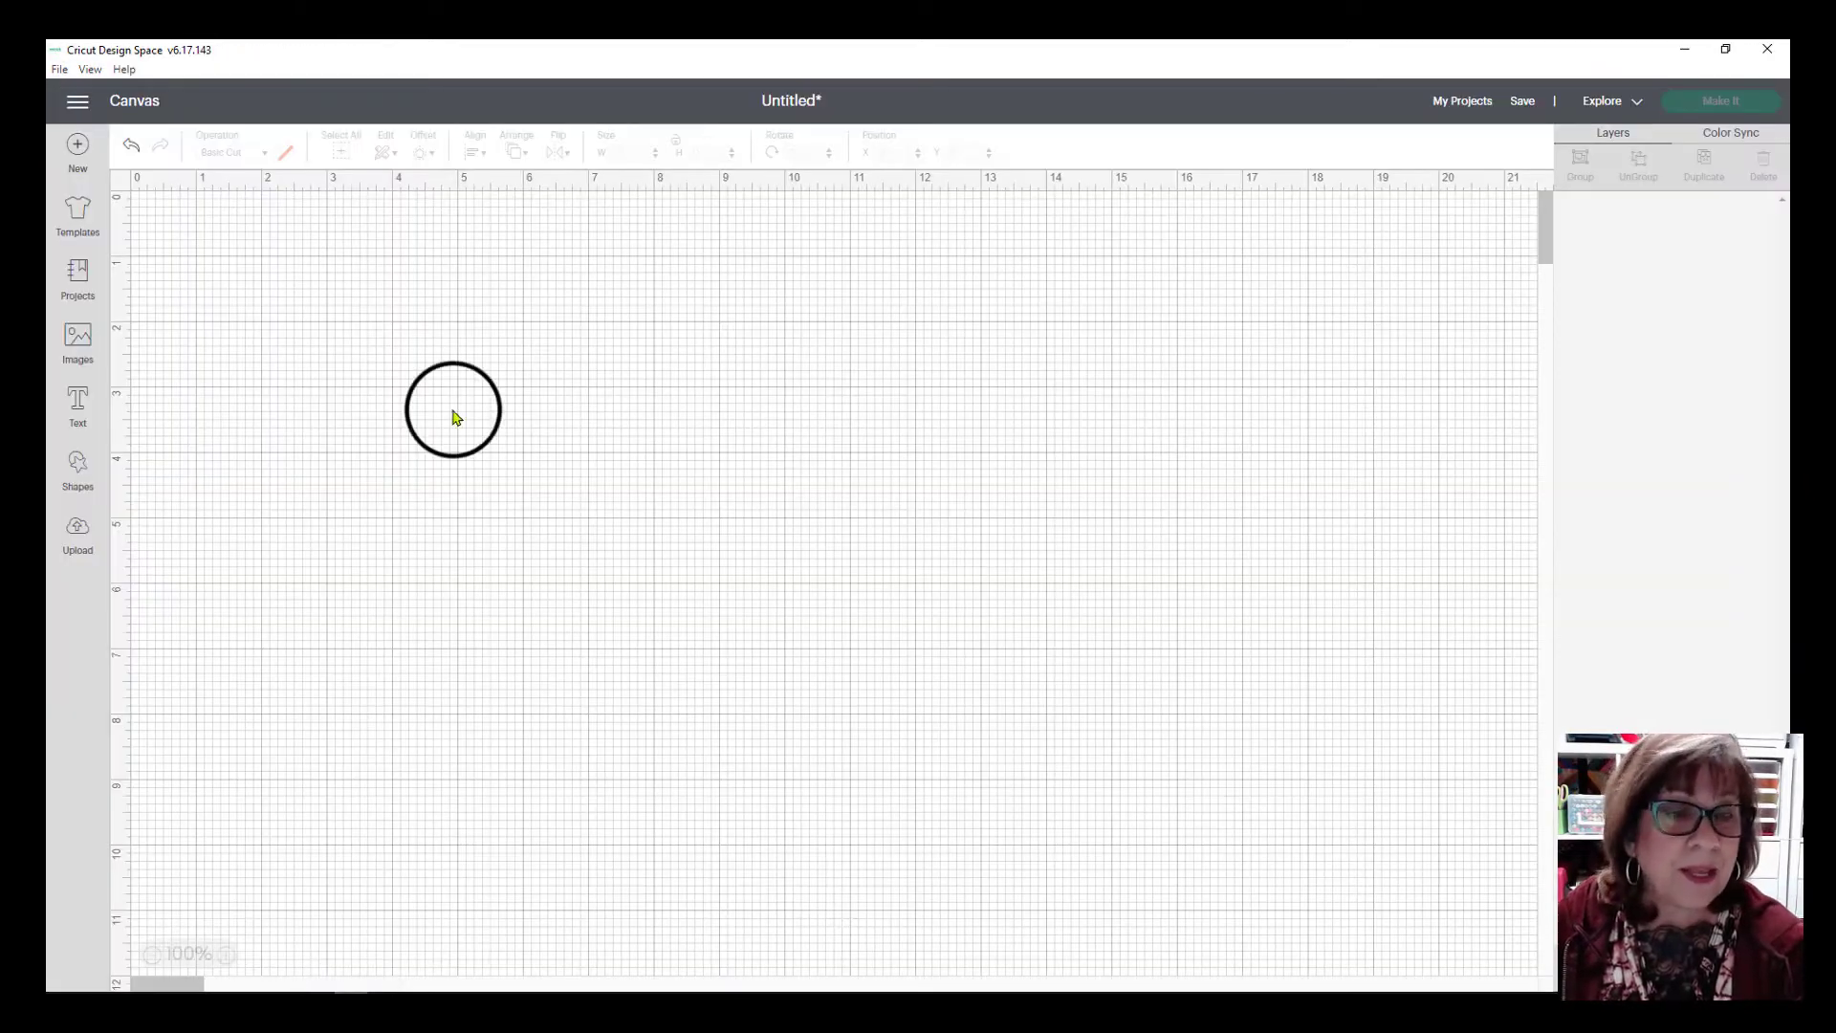
click(80, 536)
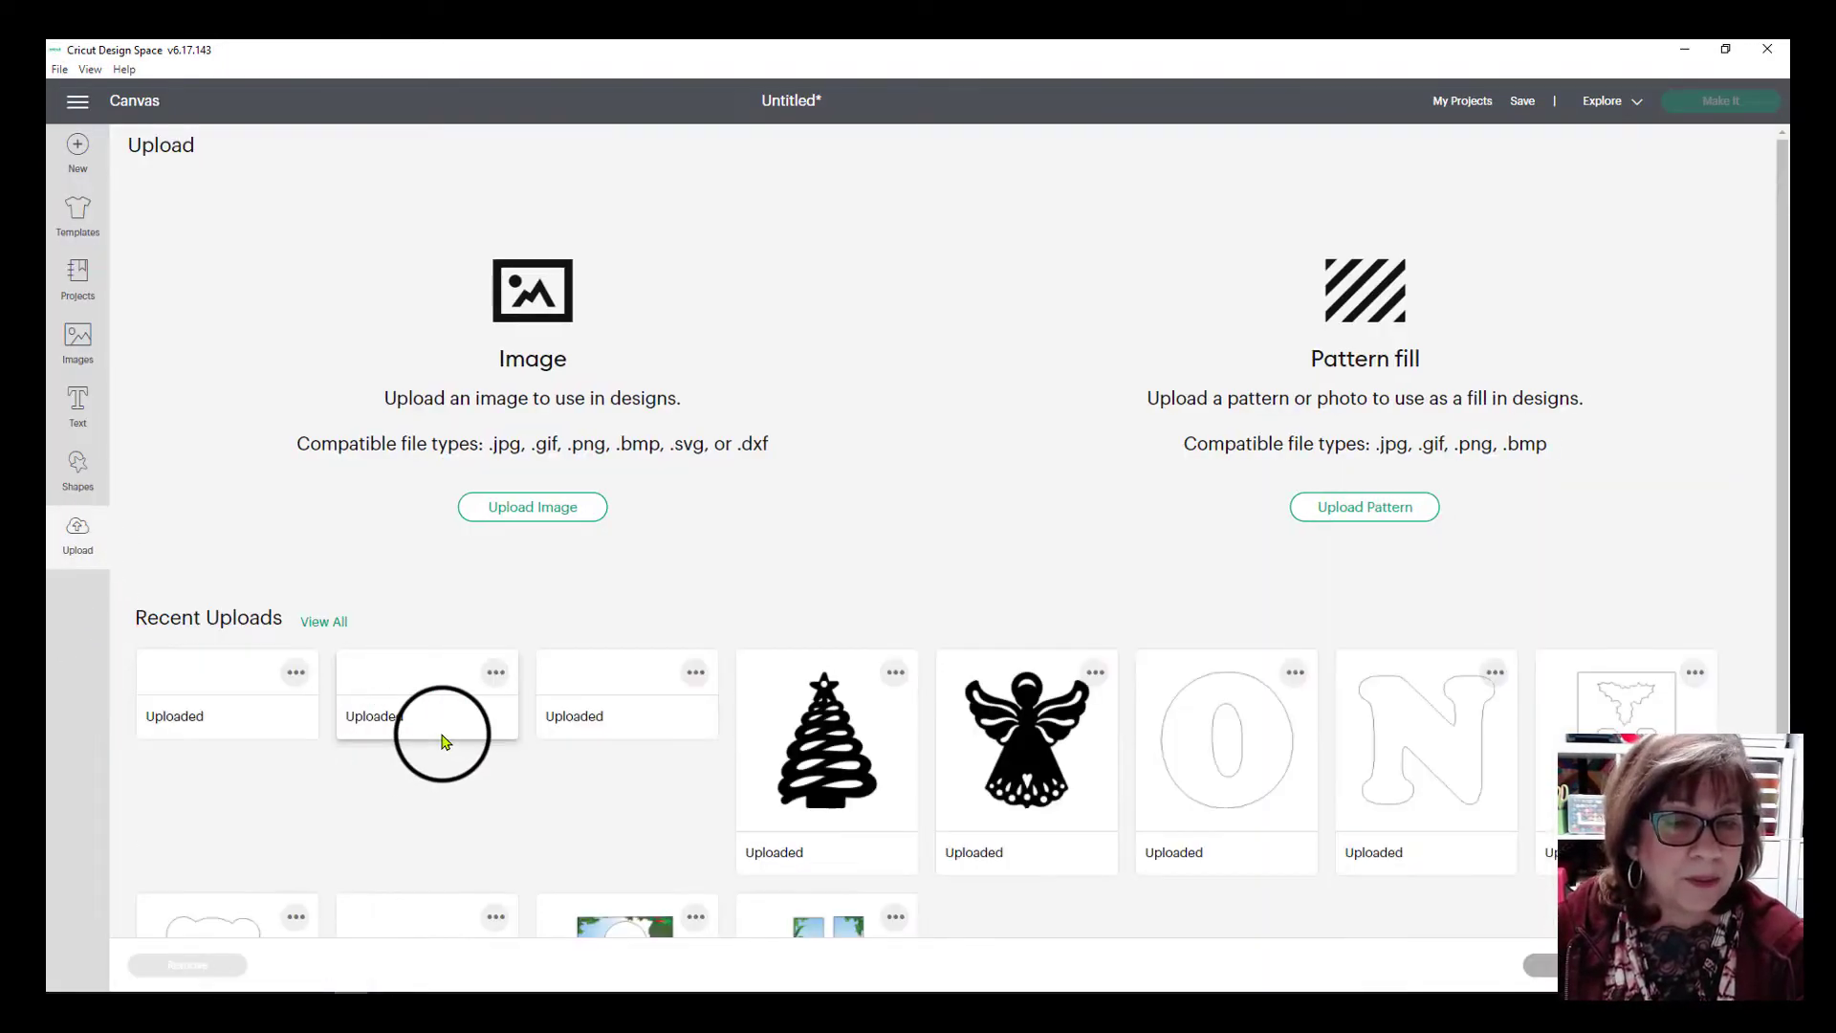
click(546, 507)
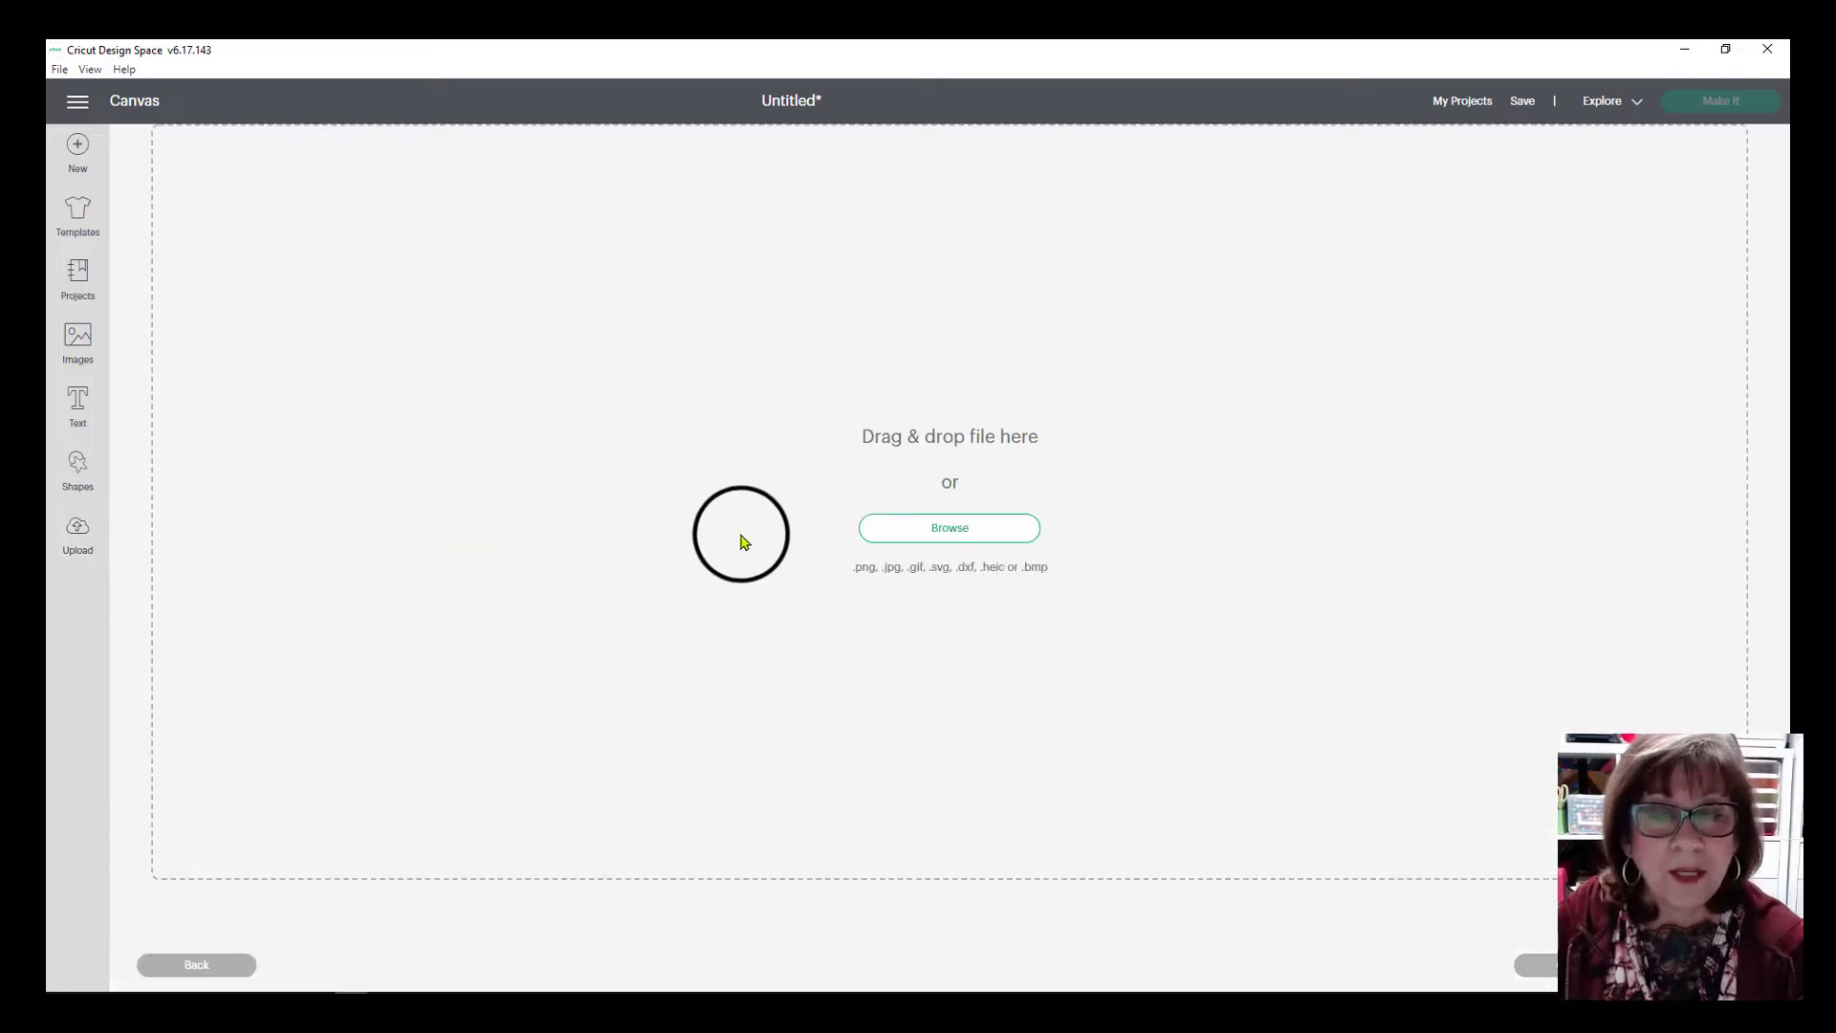
click(972, 540)
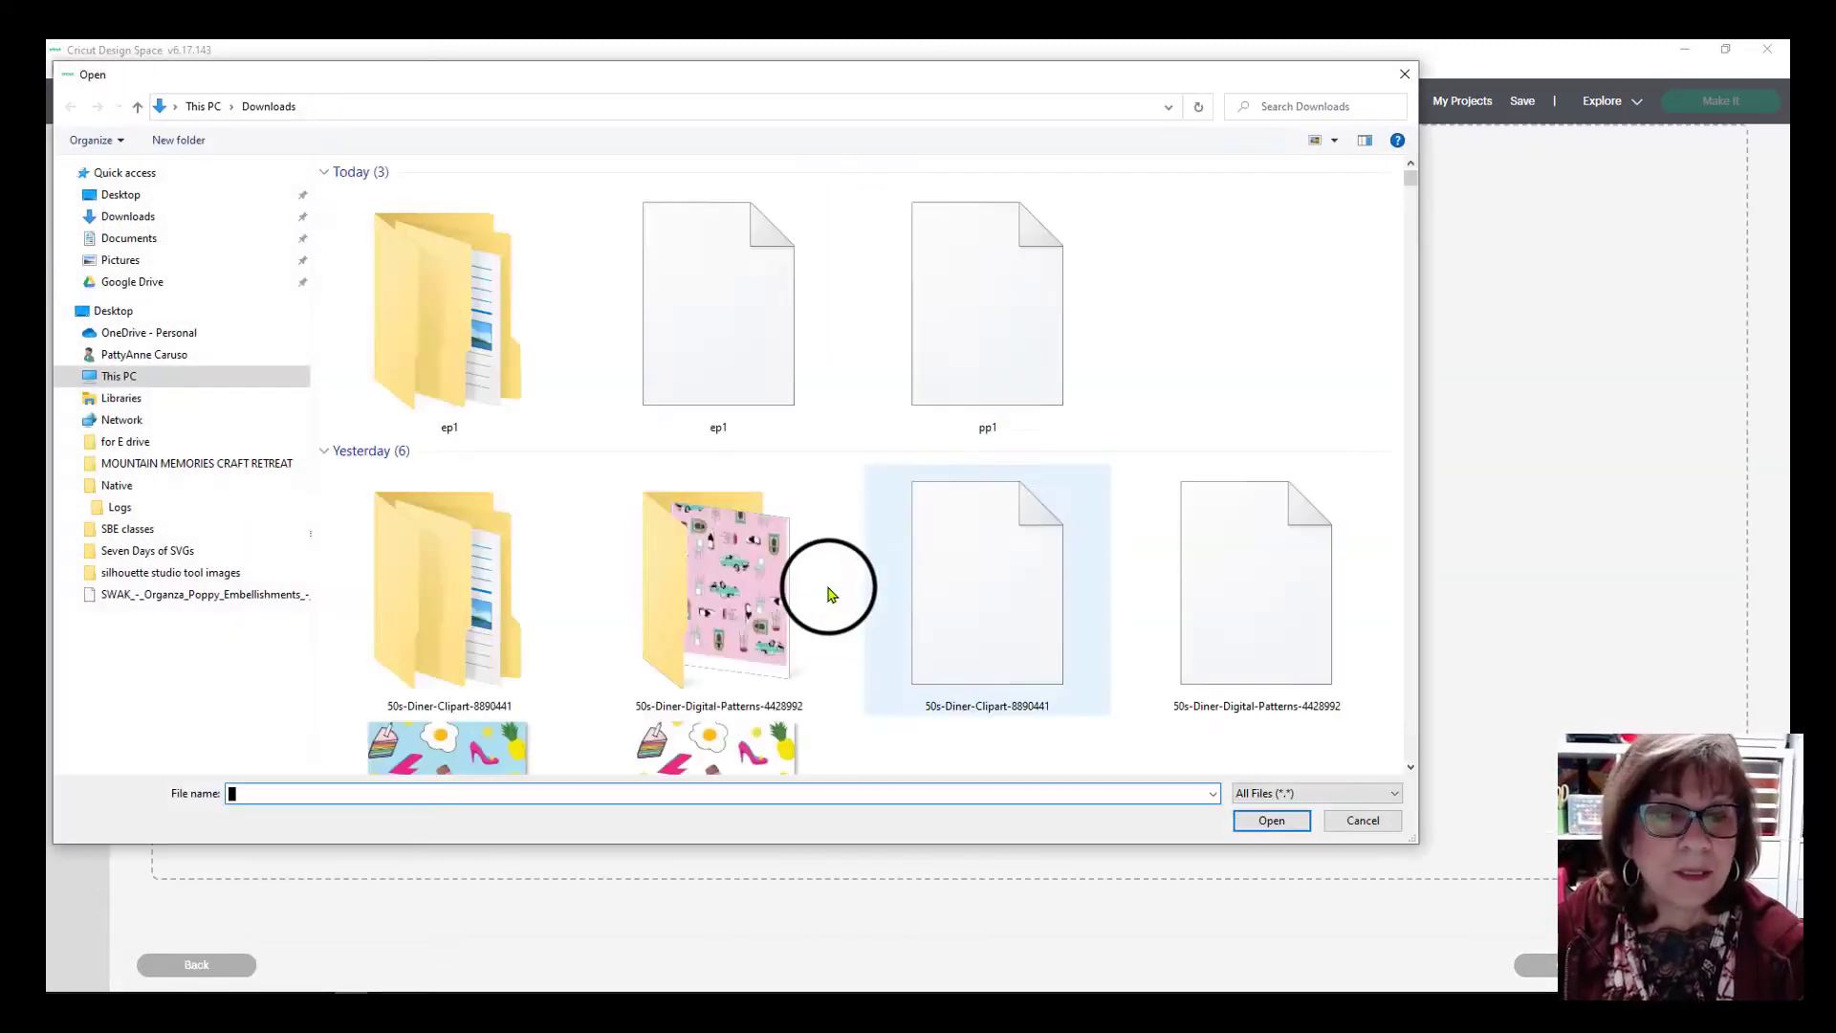
double_click(443, 361)
click(387, 237)
double_click(387, 234)
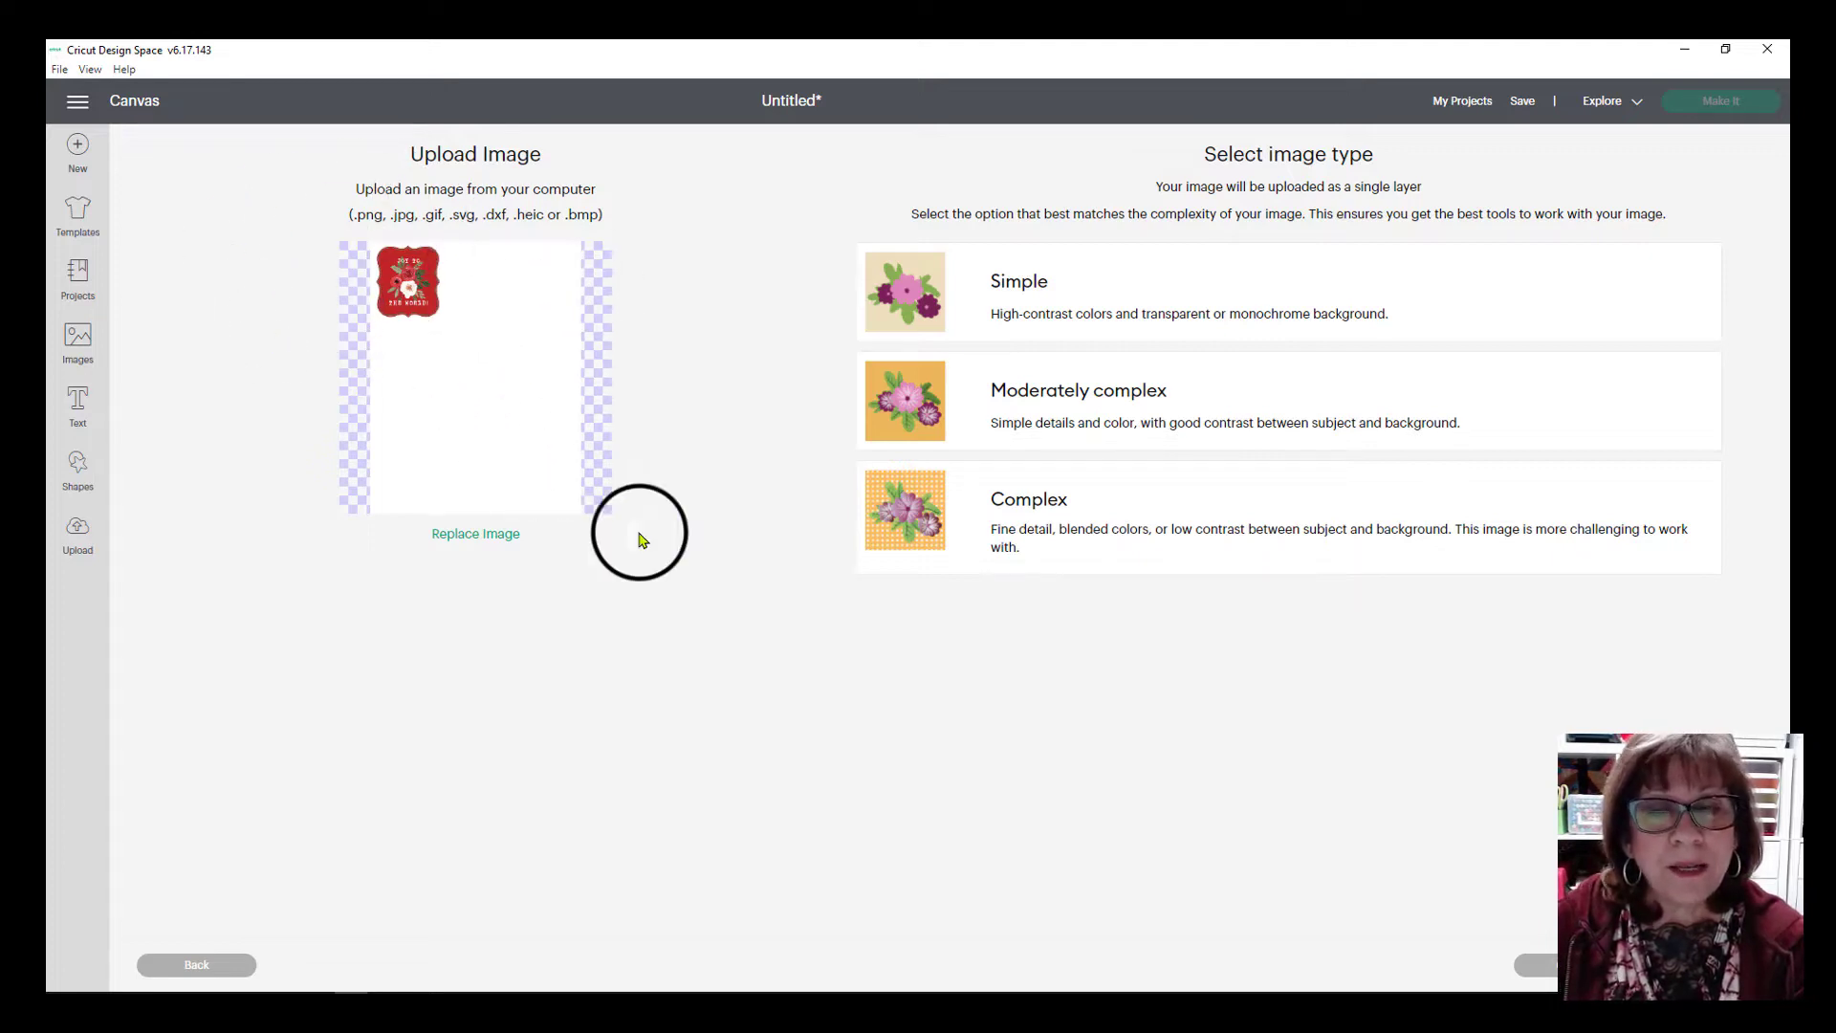
Set the uploaded JPEG's image type to Complex and remove the white background around the "Joy to the World!" design.
click(1073, 522)
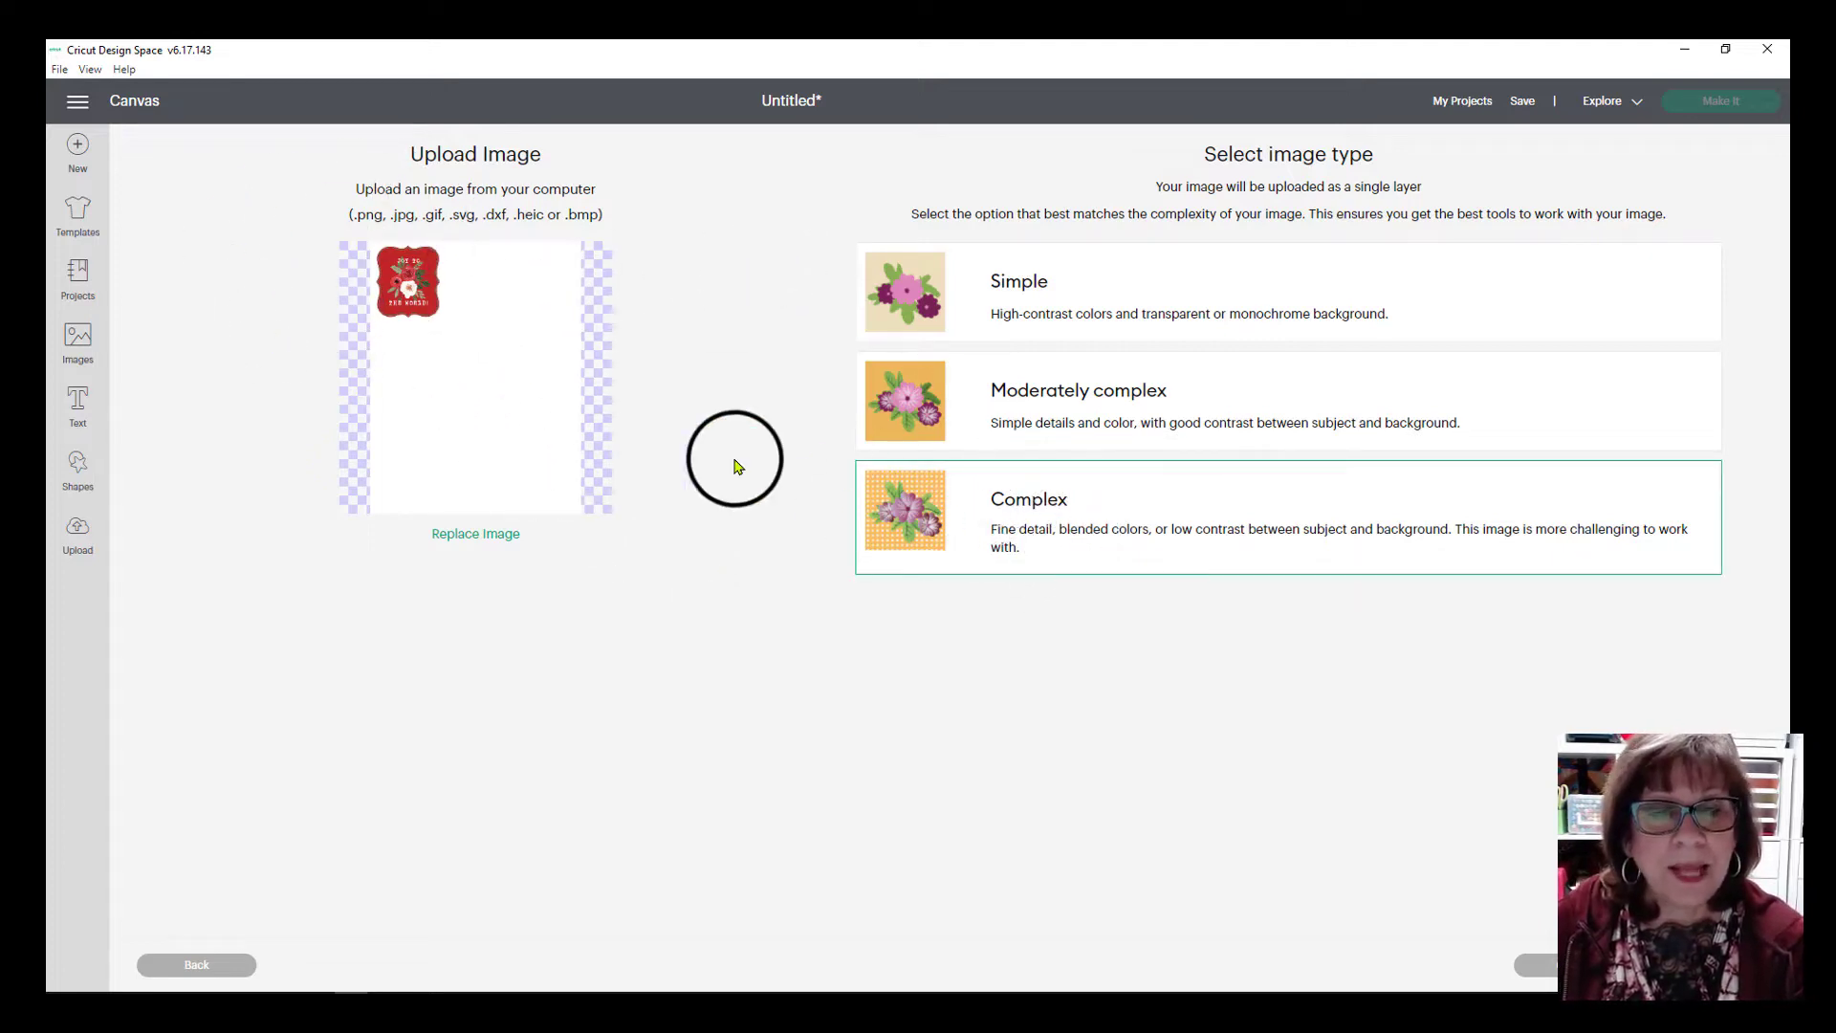
click(1536, 965)
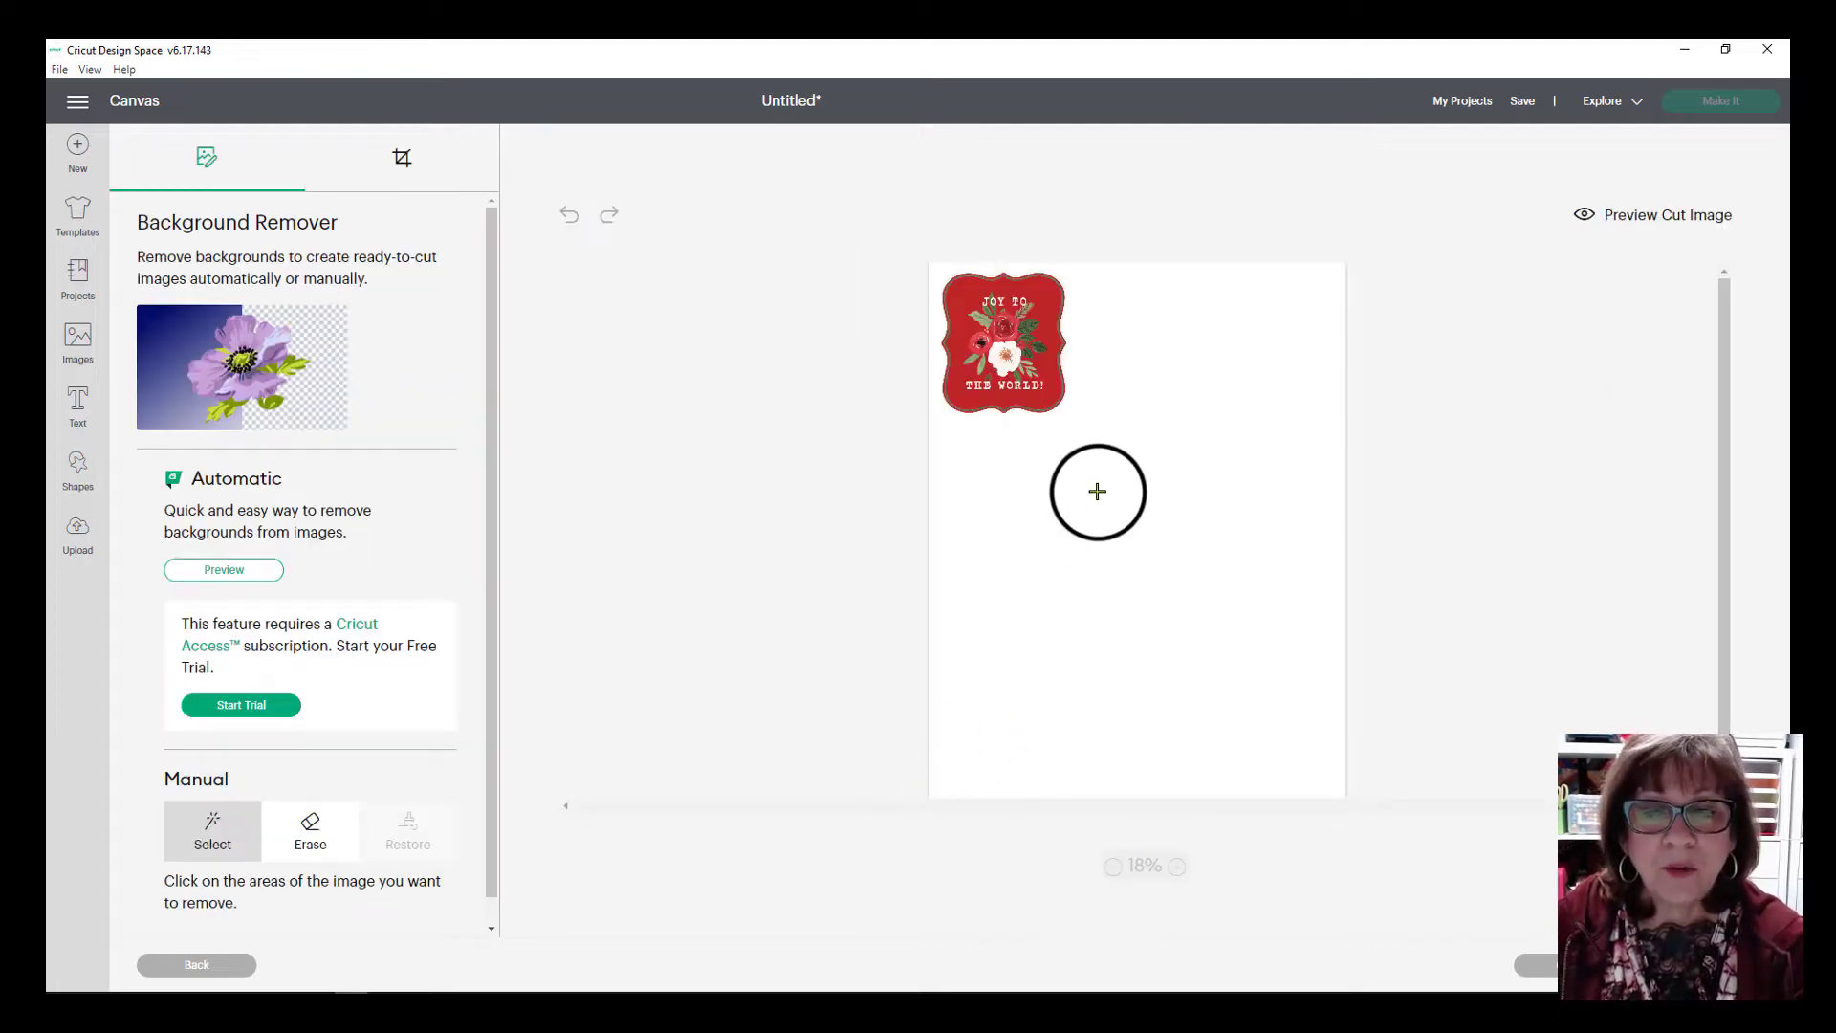
click(1147, 350)
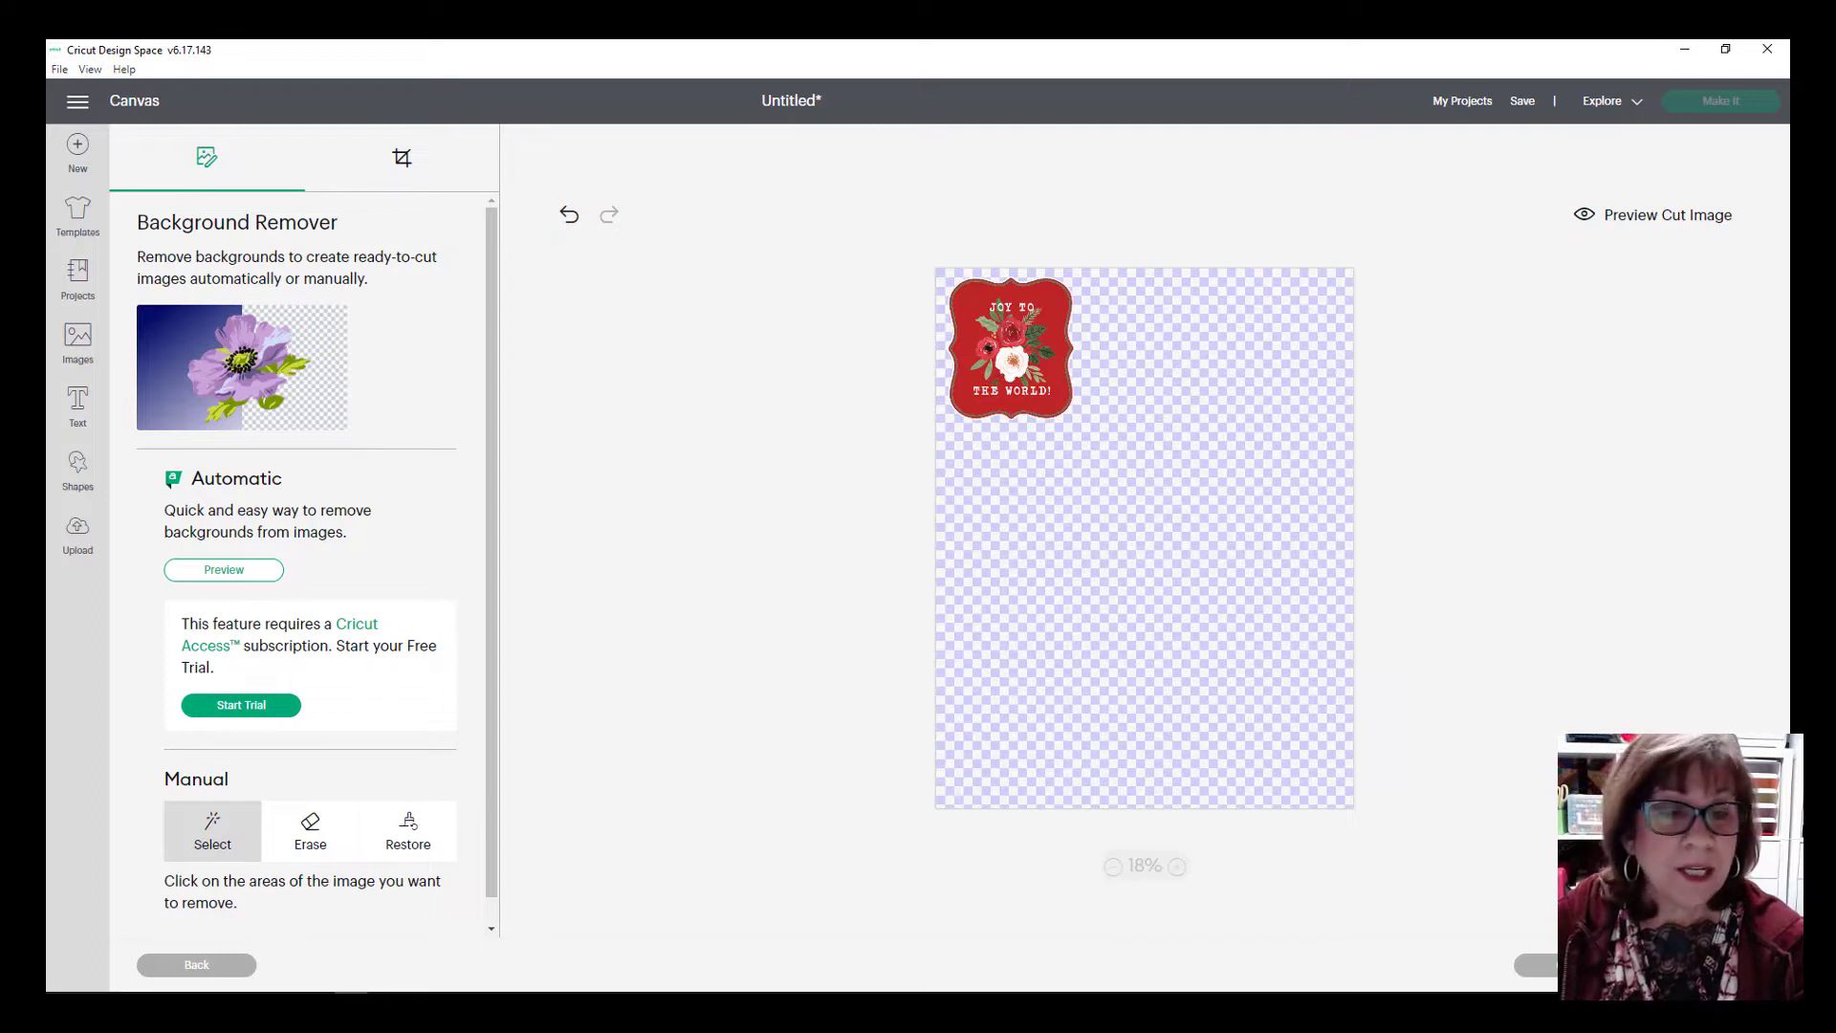
Upload the image as Print Then Cut and move it on the canvas to about X 8.694, Y 1.764.
click(1535, 964)
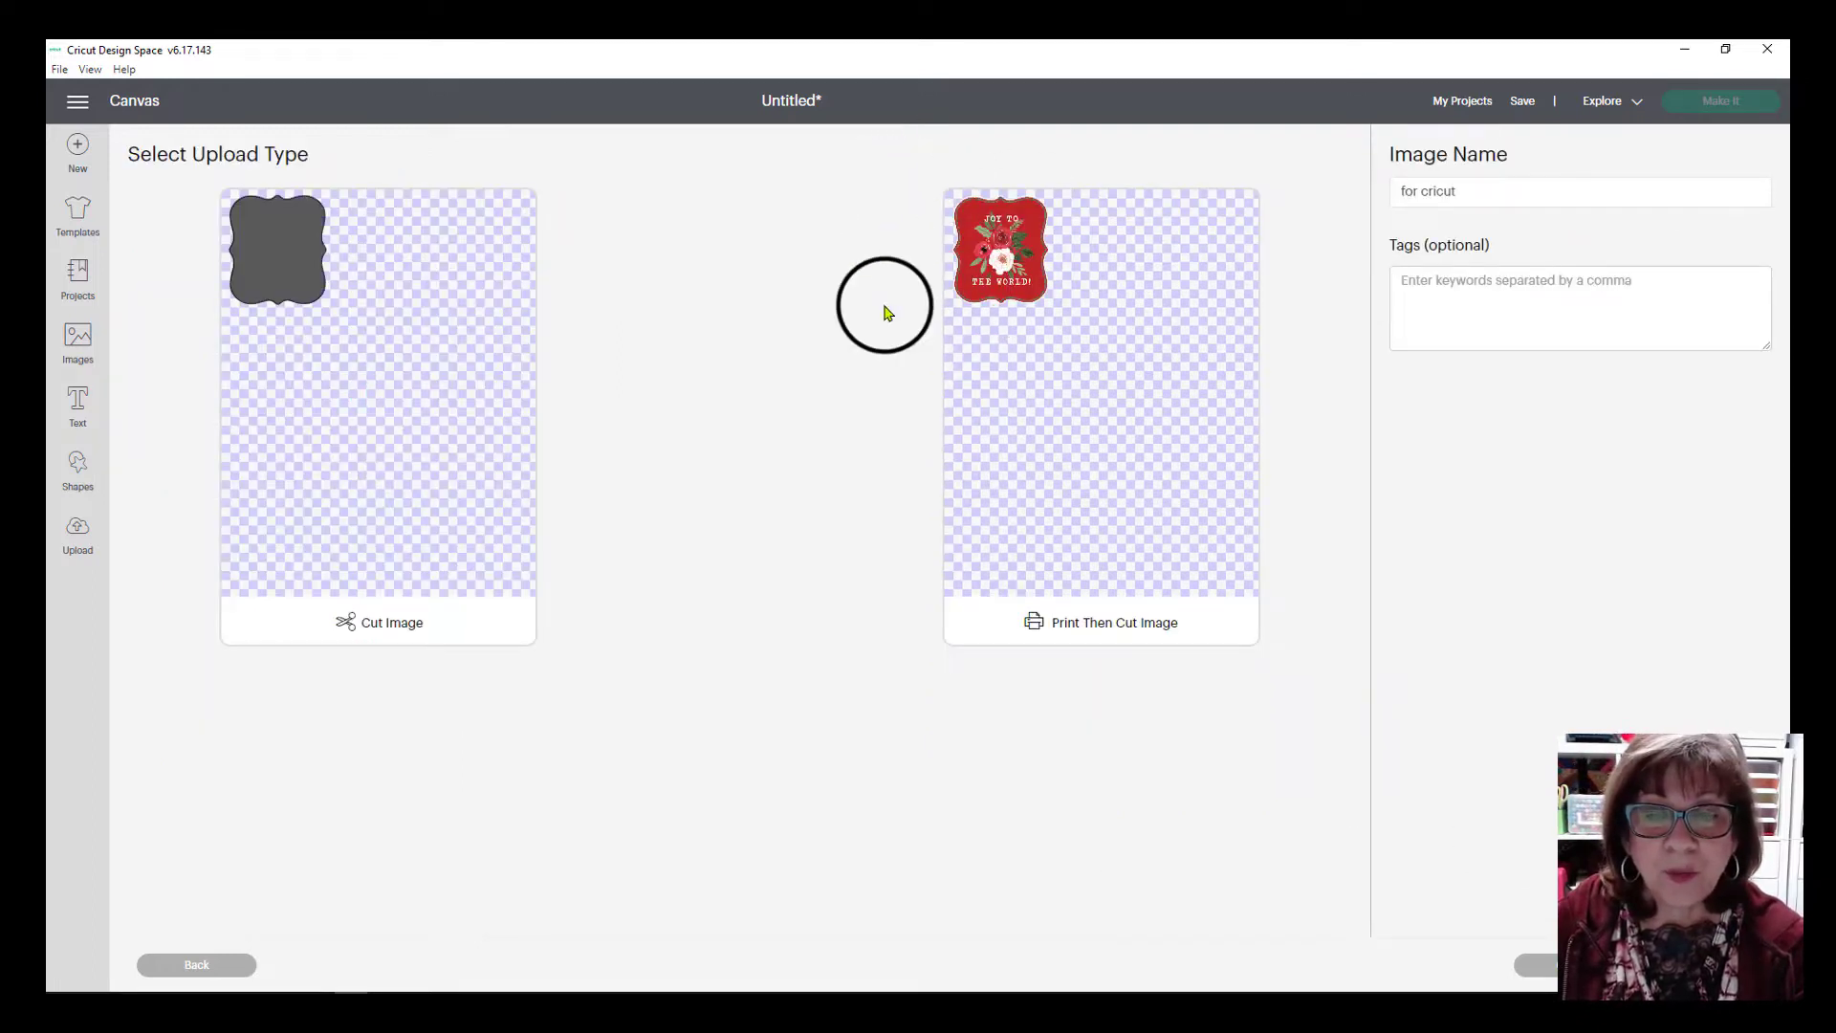
click(1053, 300)
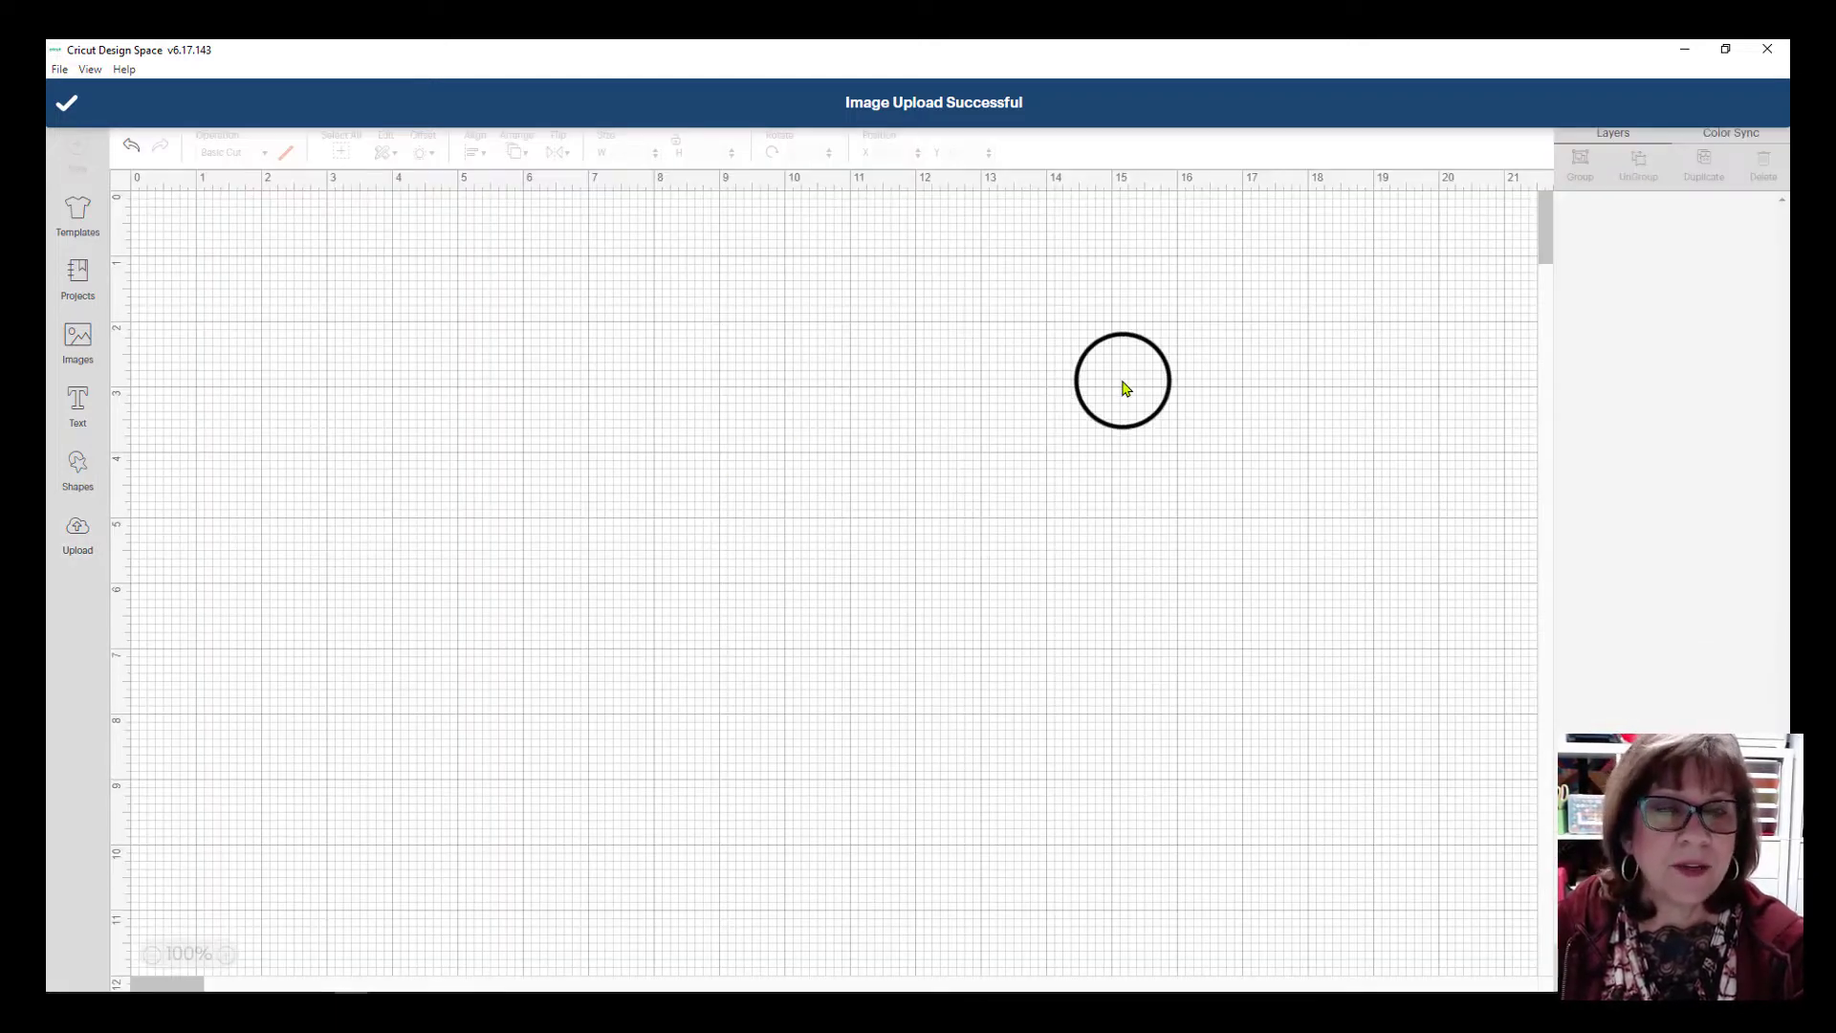
drag(393, 565, 933, 656)
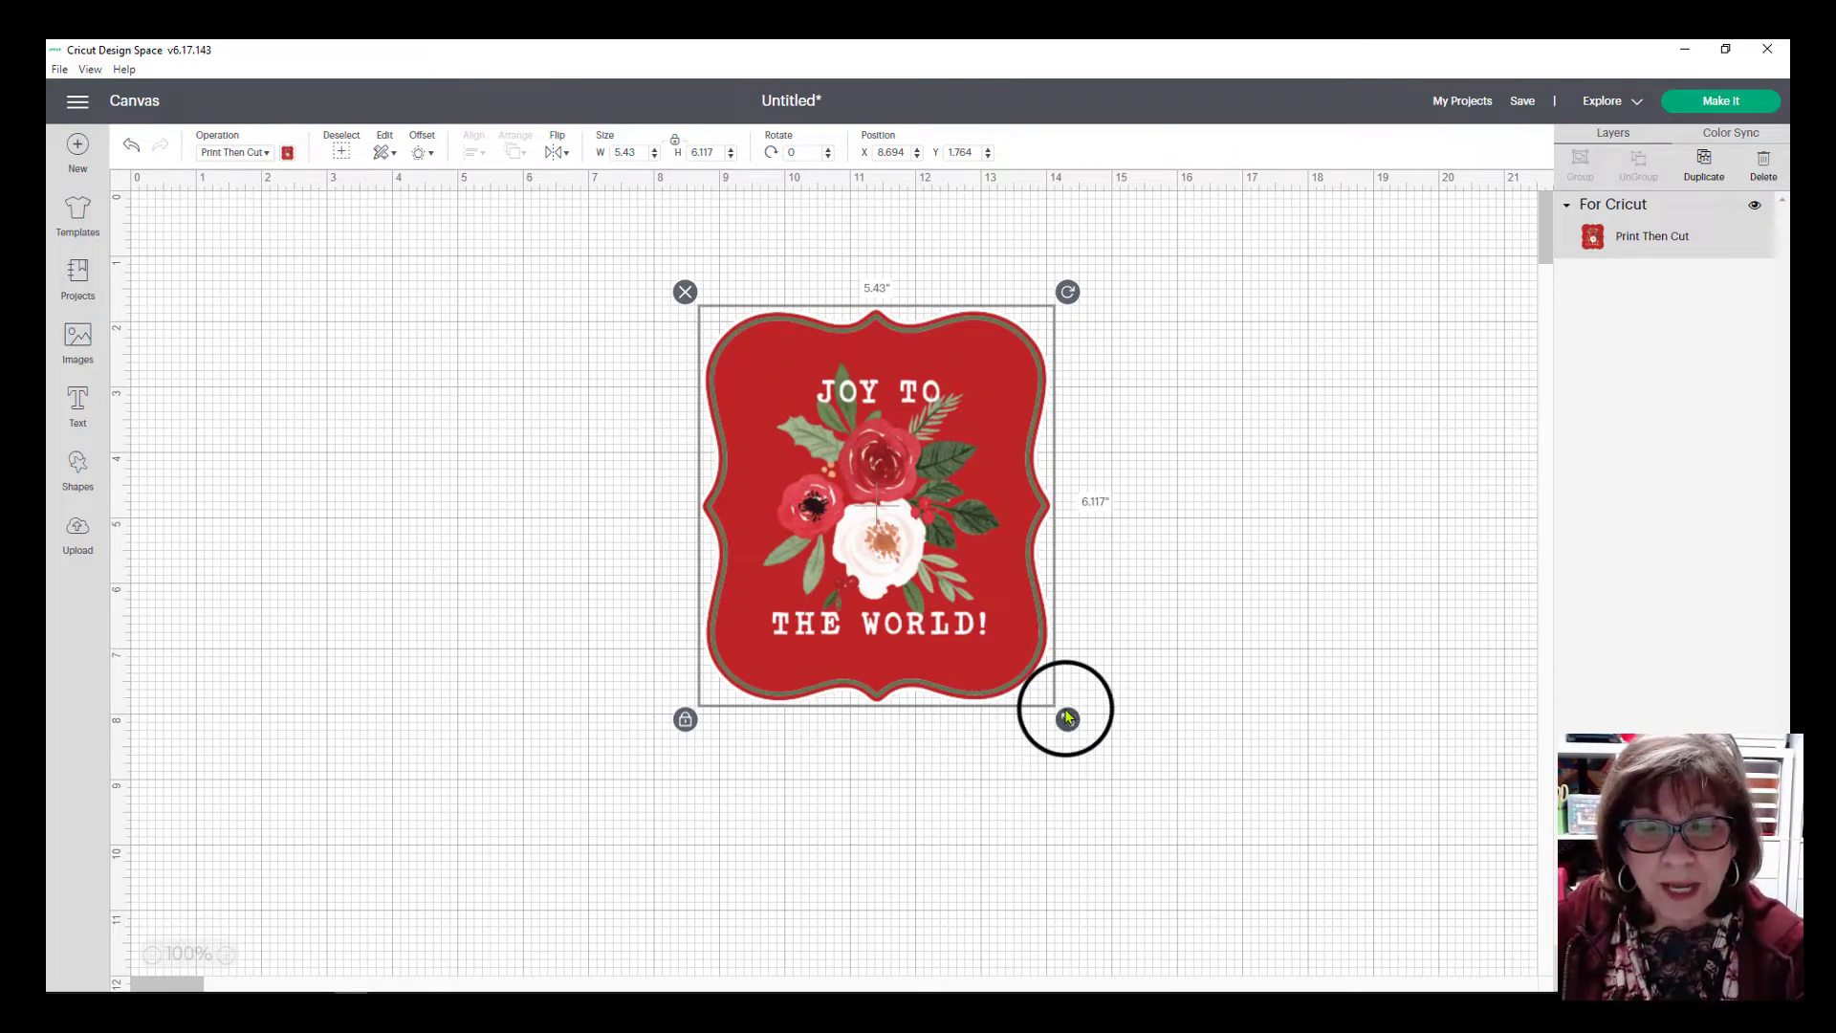
Enlarge the design to about 10.555 × 11.891 in and move it to about X 5.819, Y 0.236.
drag(1067, 719, 1431, 849)
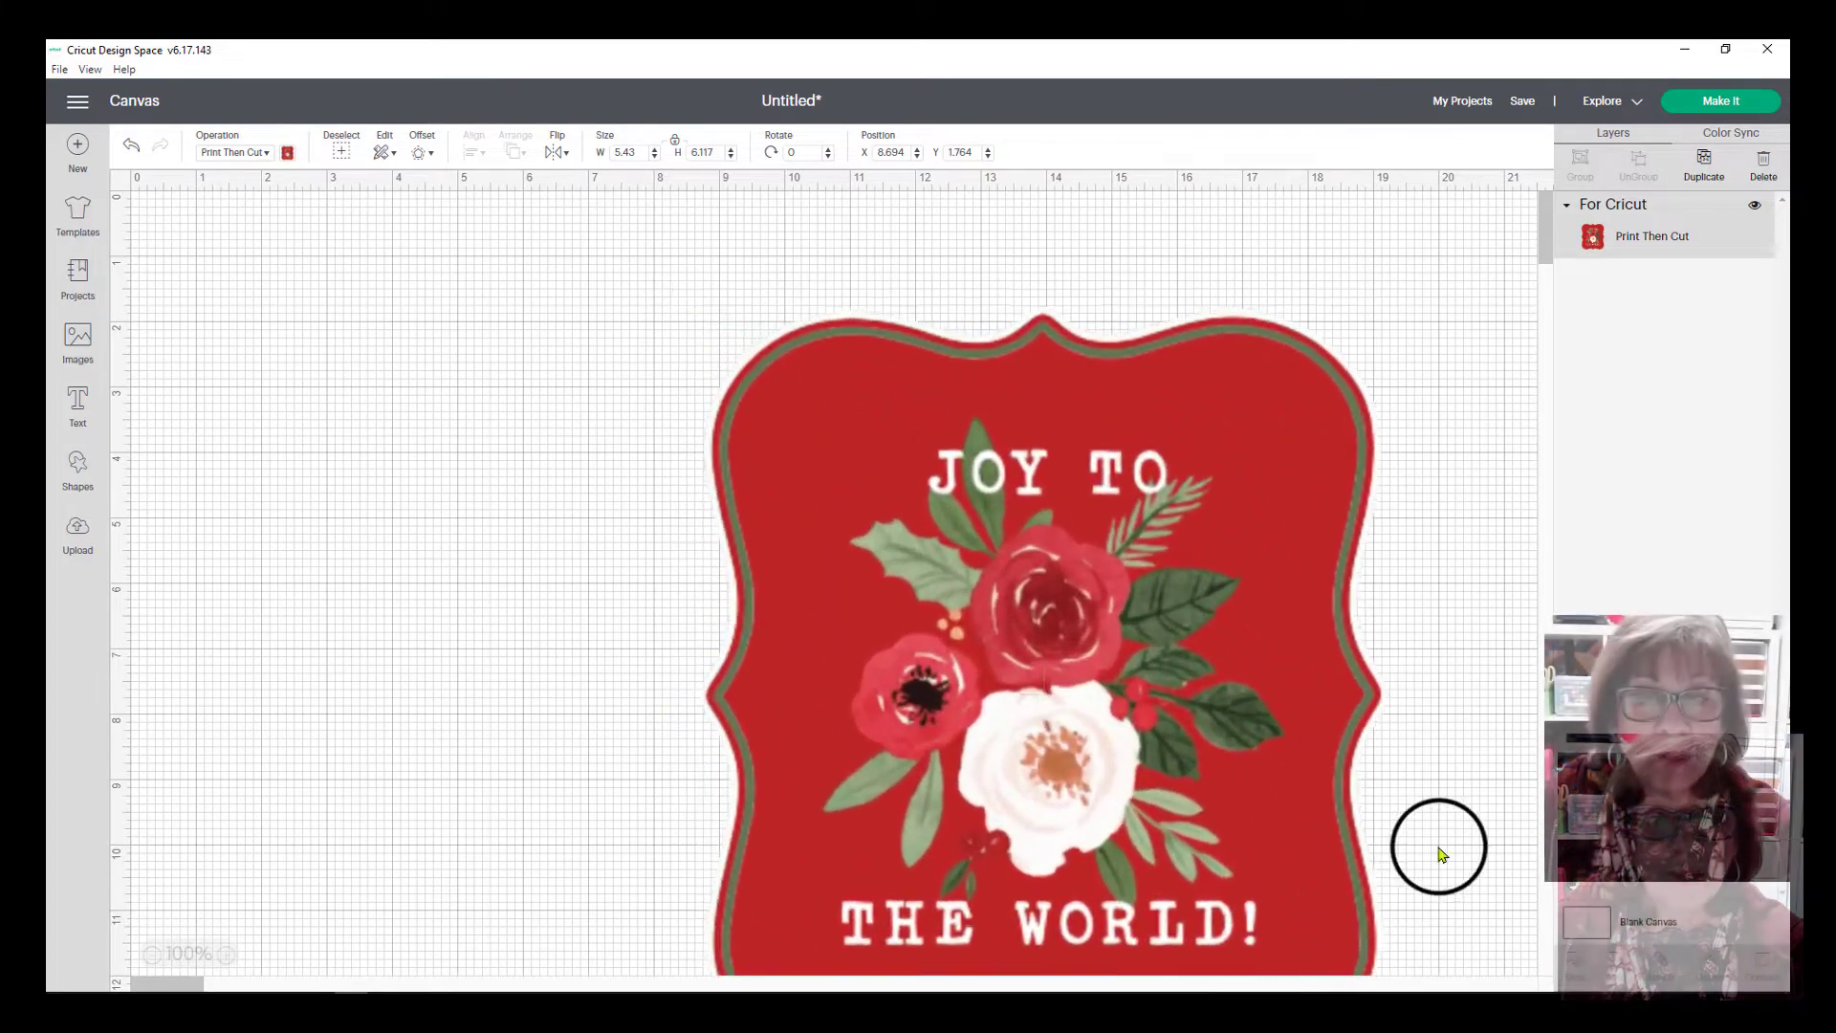
drag(974, 602, 786, 520)
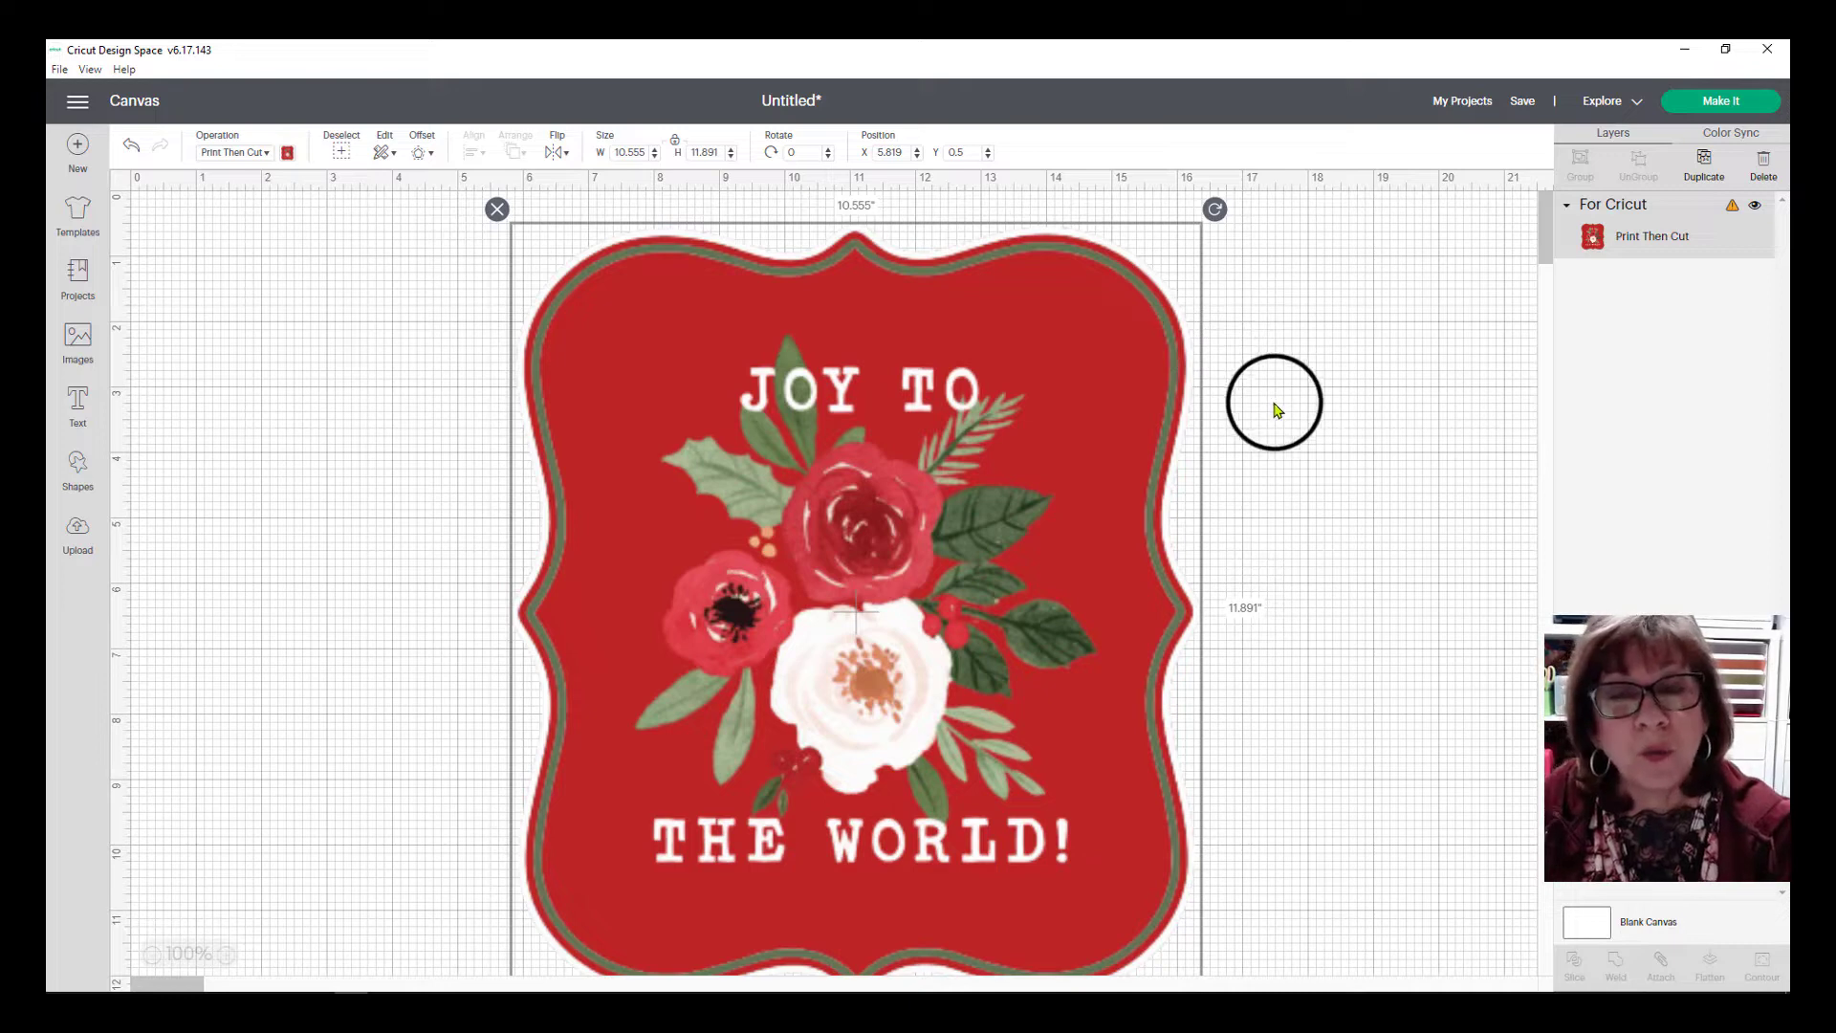
scroll(1079, 479, down, 1)
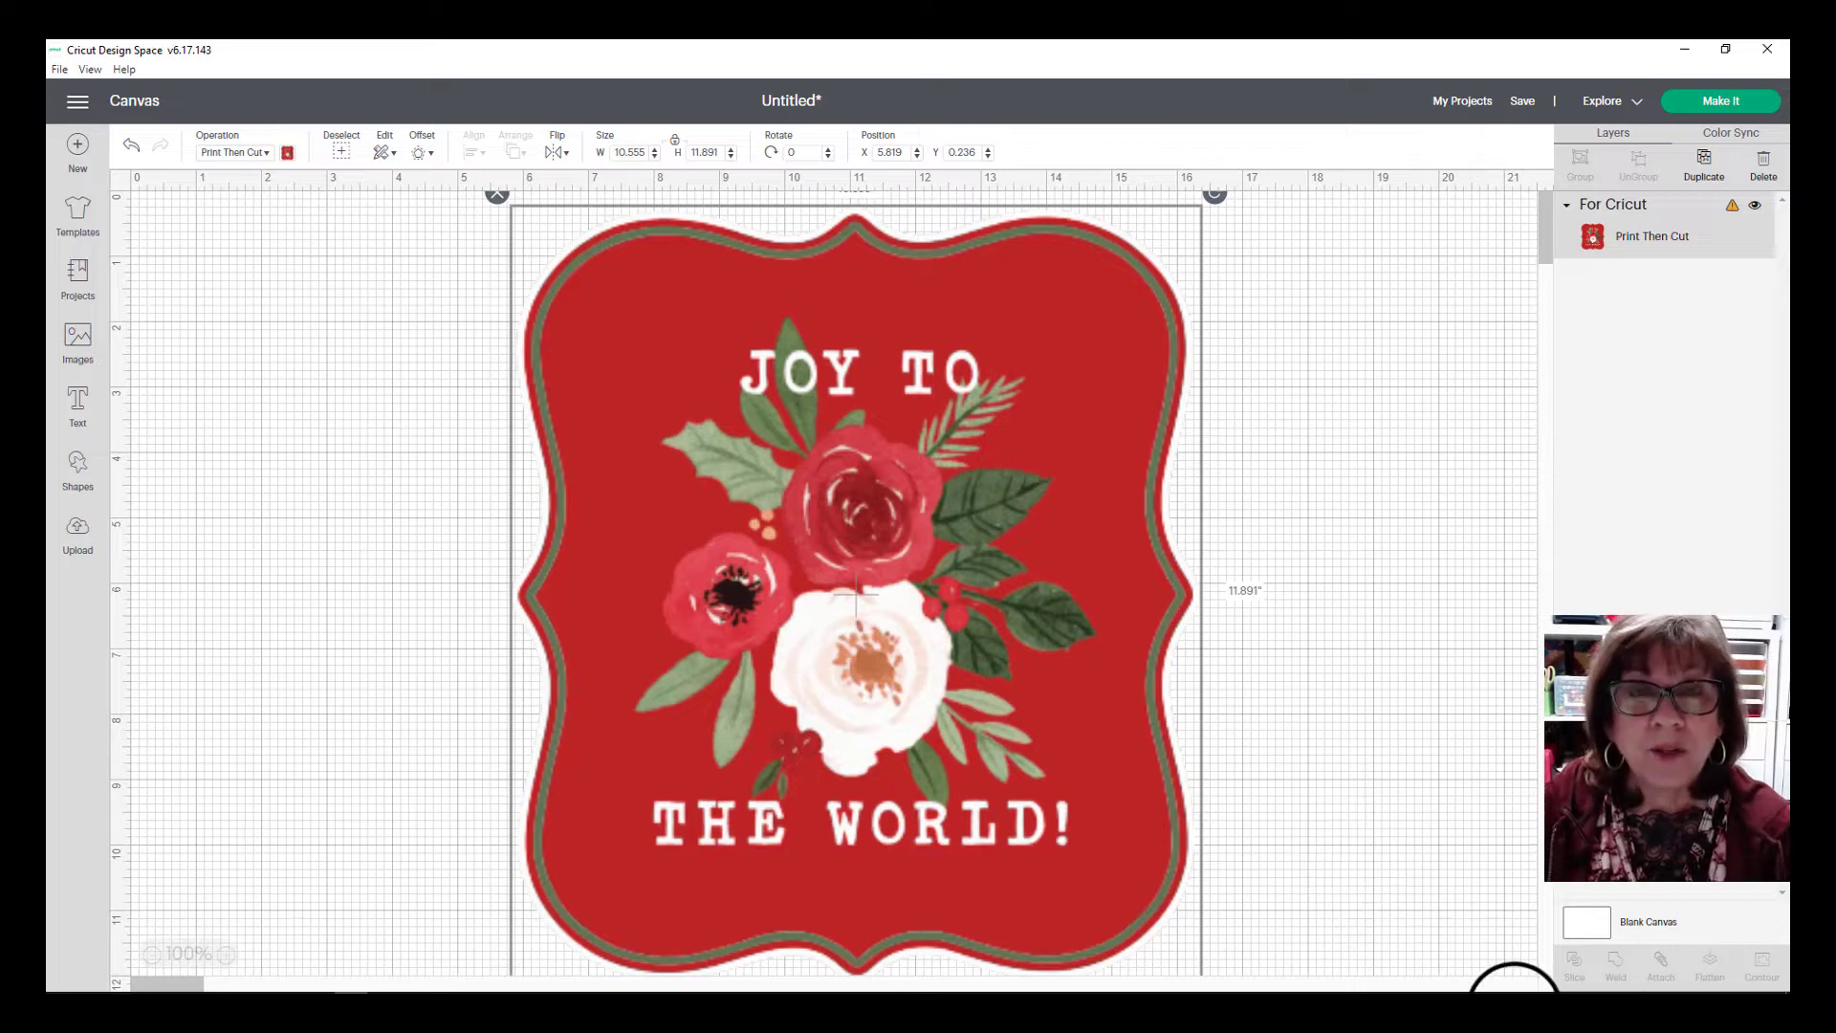
Change the blank canvas color to blue to check the white border around the design.
click(1630, 926)
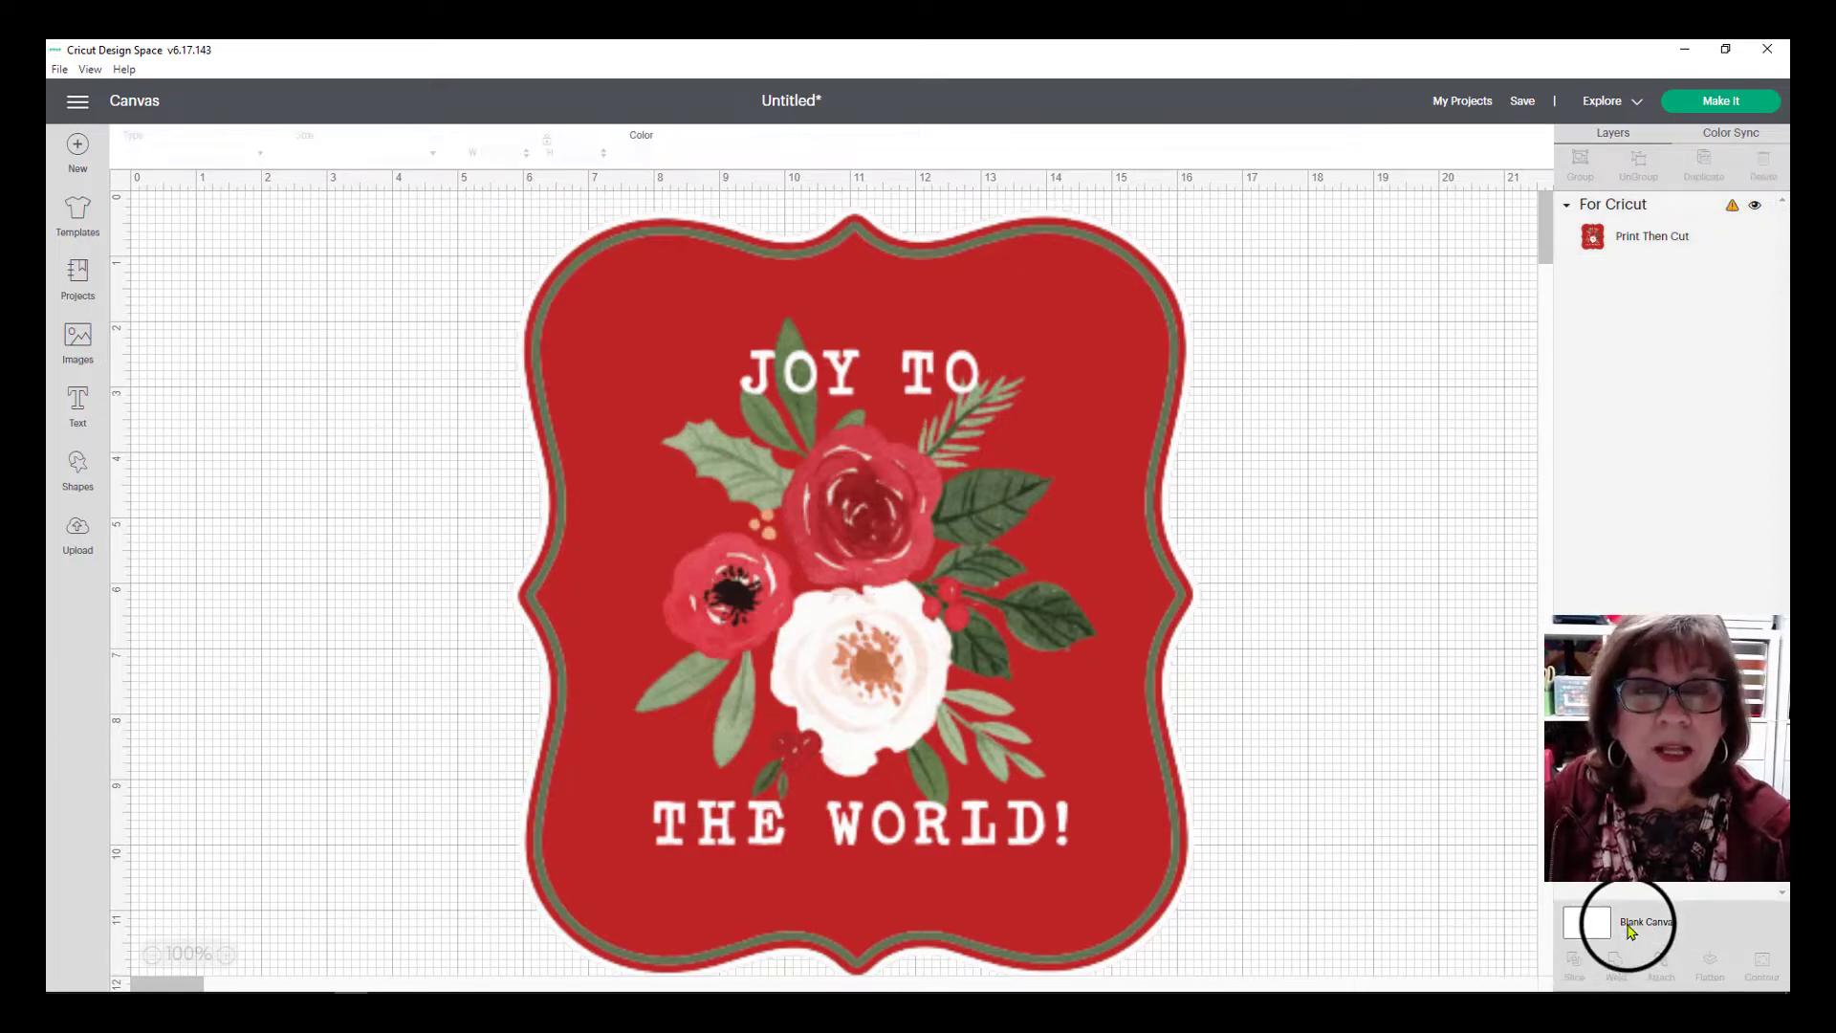
click(631, 154)
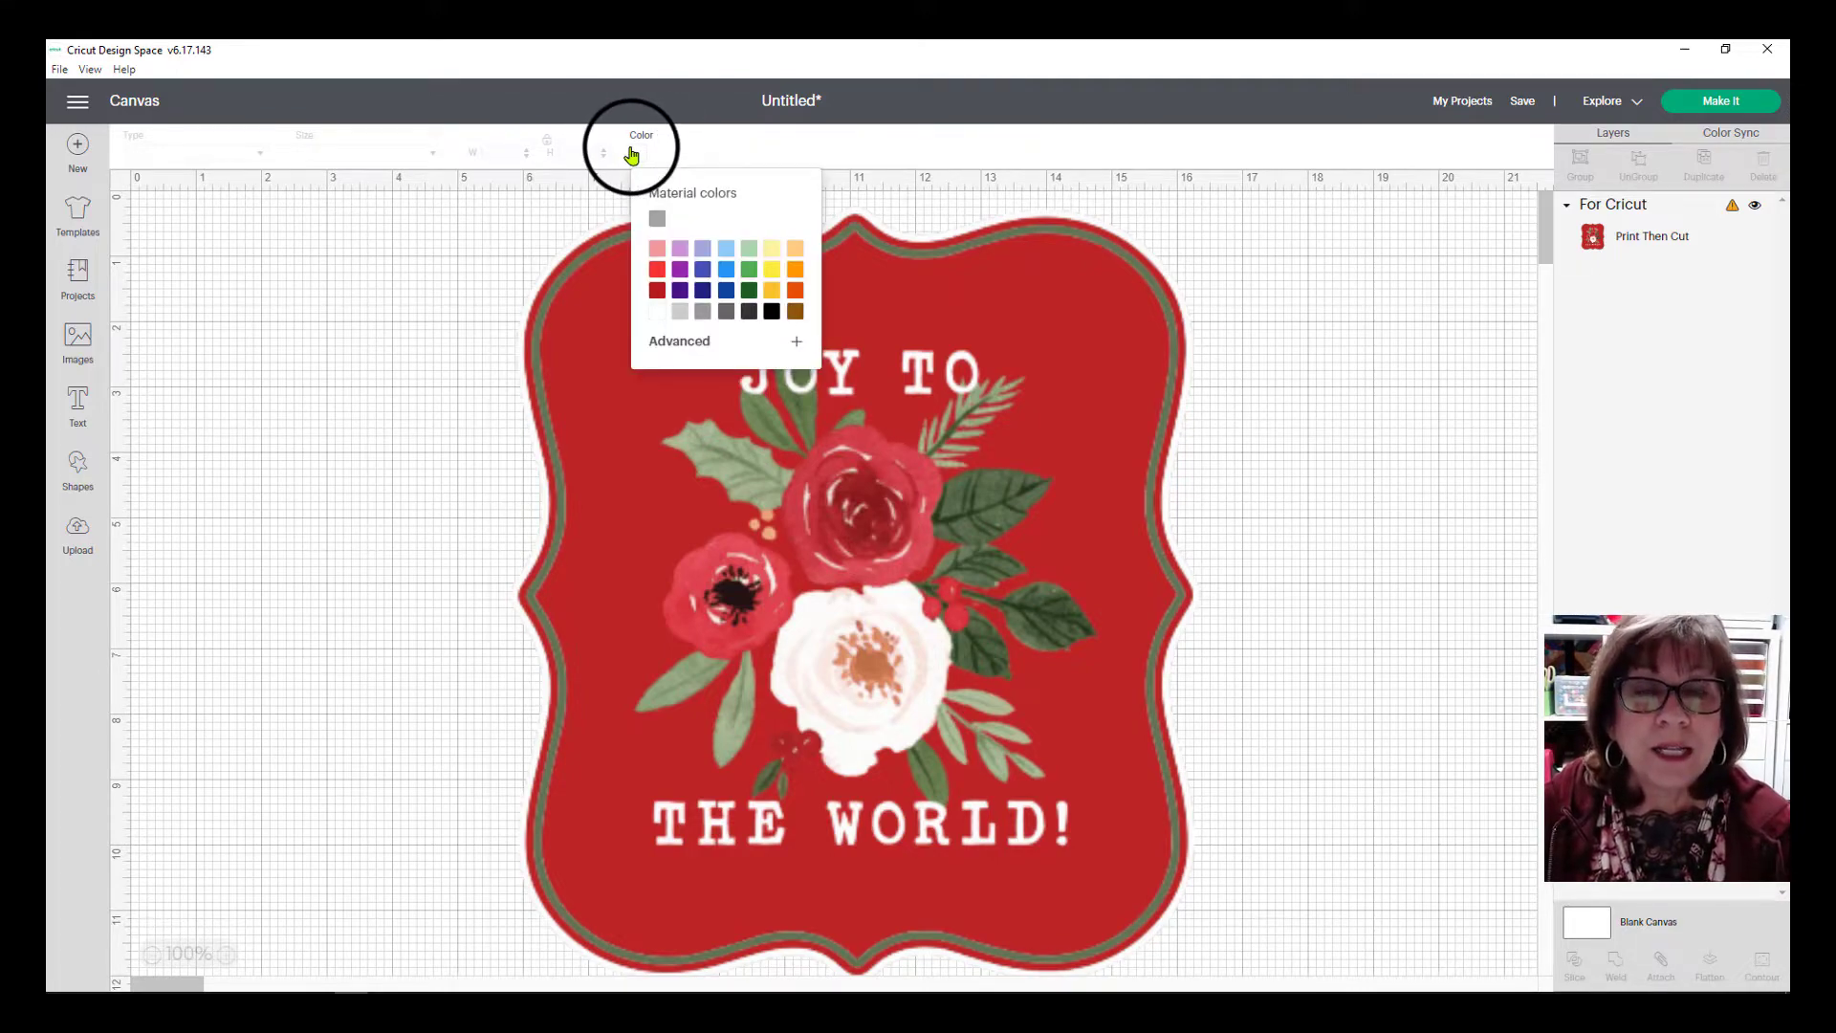
click(702, 269)
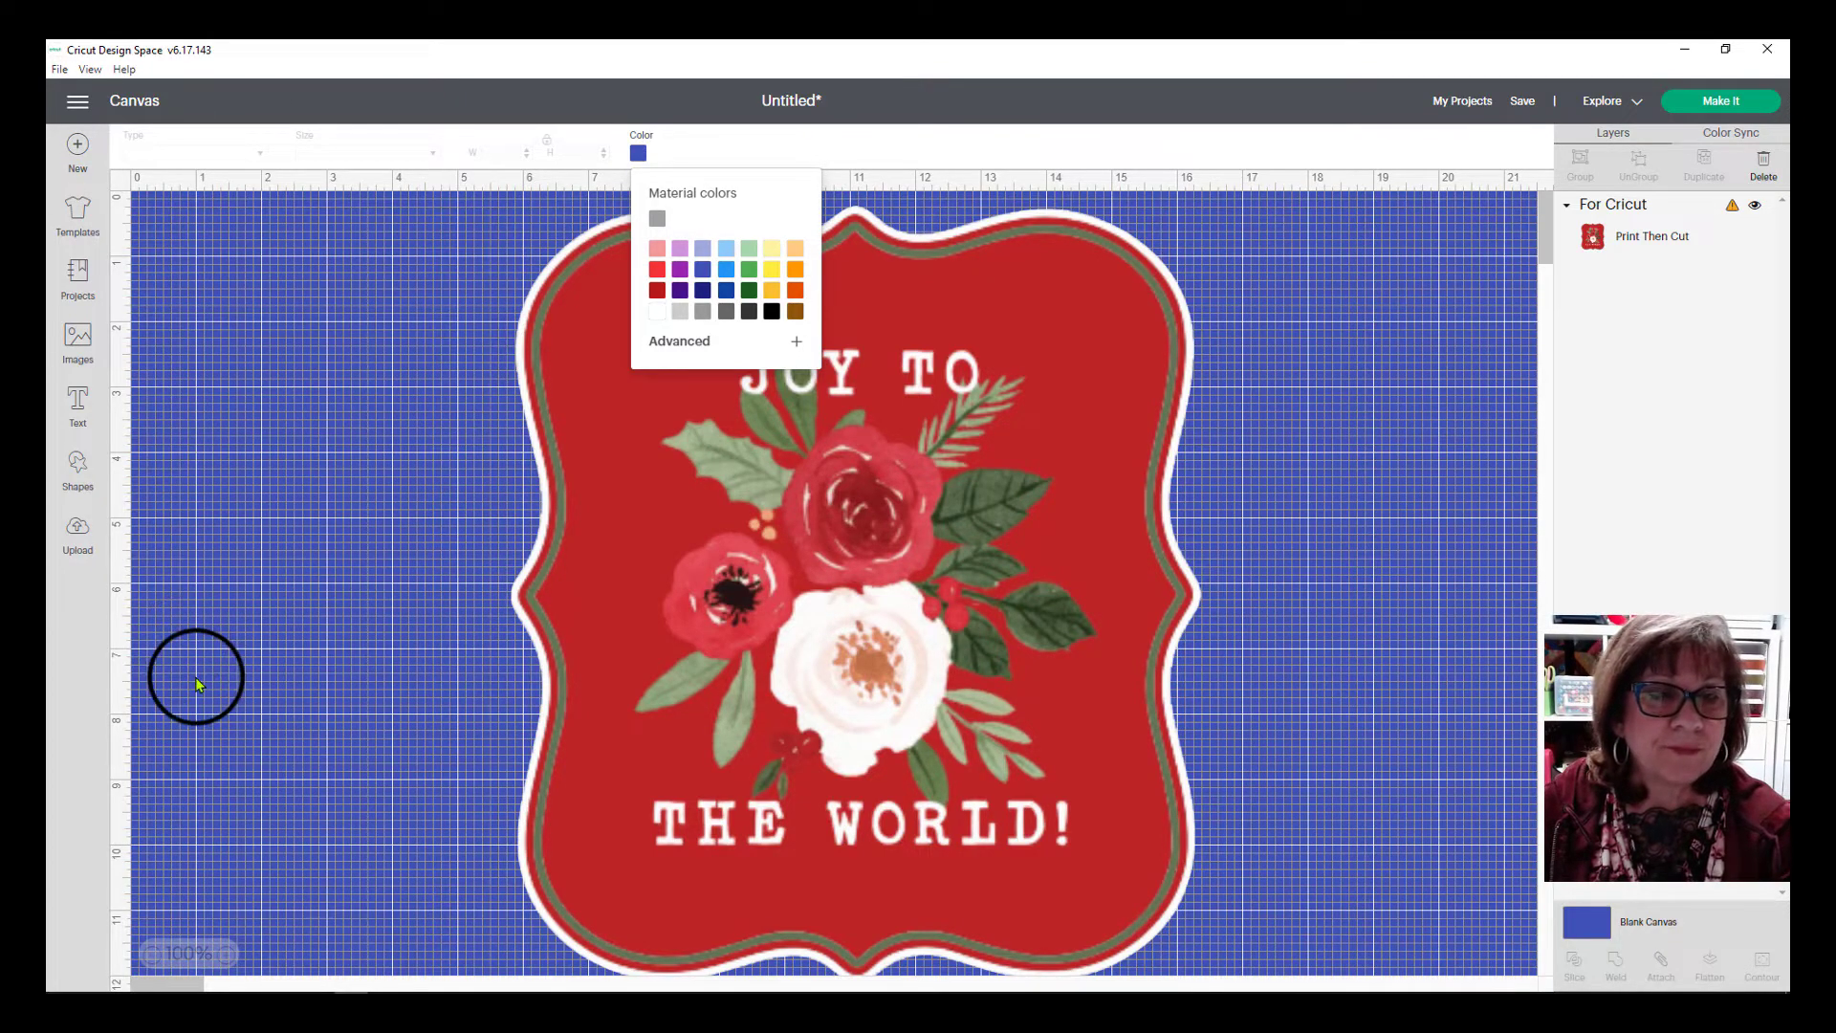
scroll(1190, 708, down, 2)
scroll(1197, 680, up, 2)
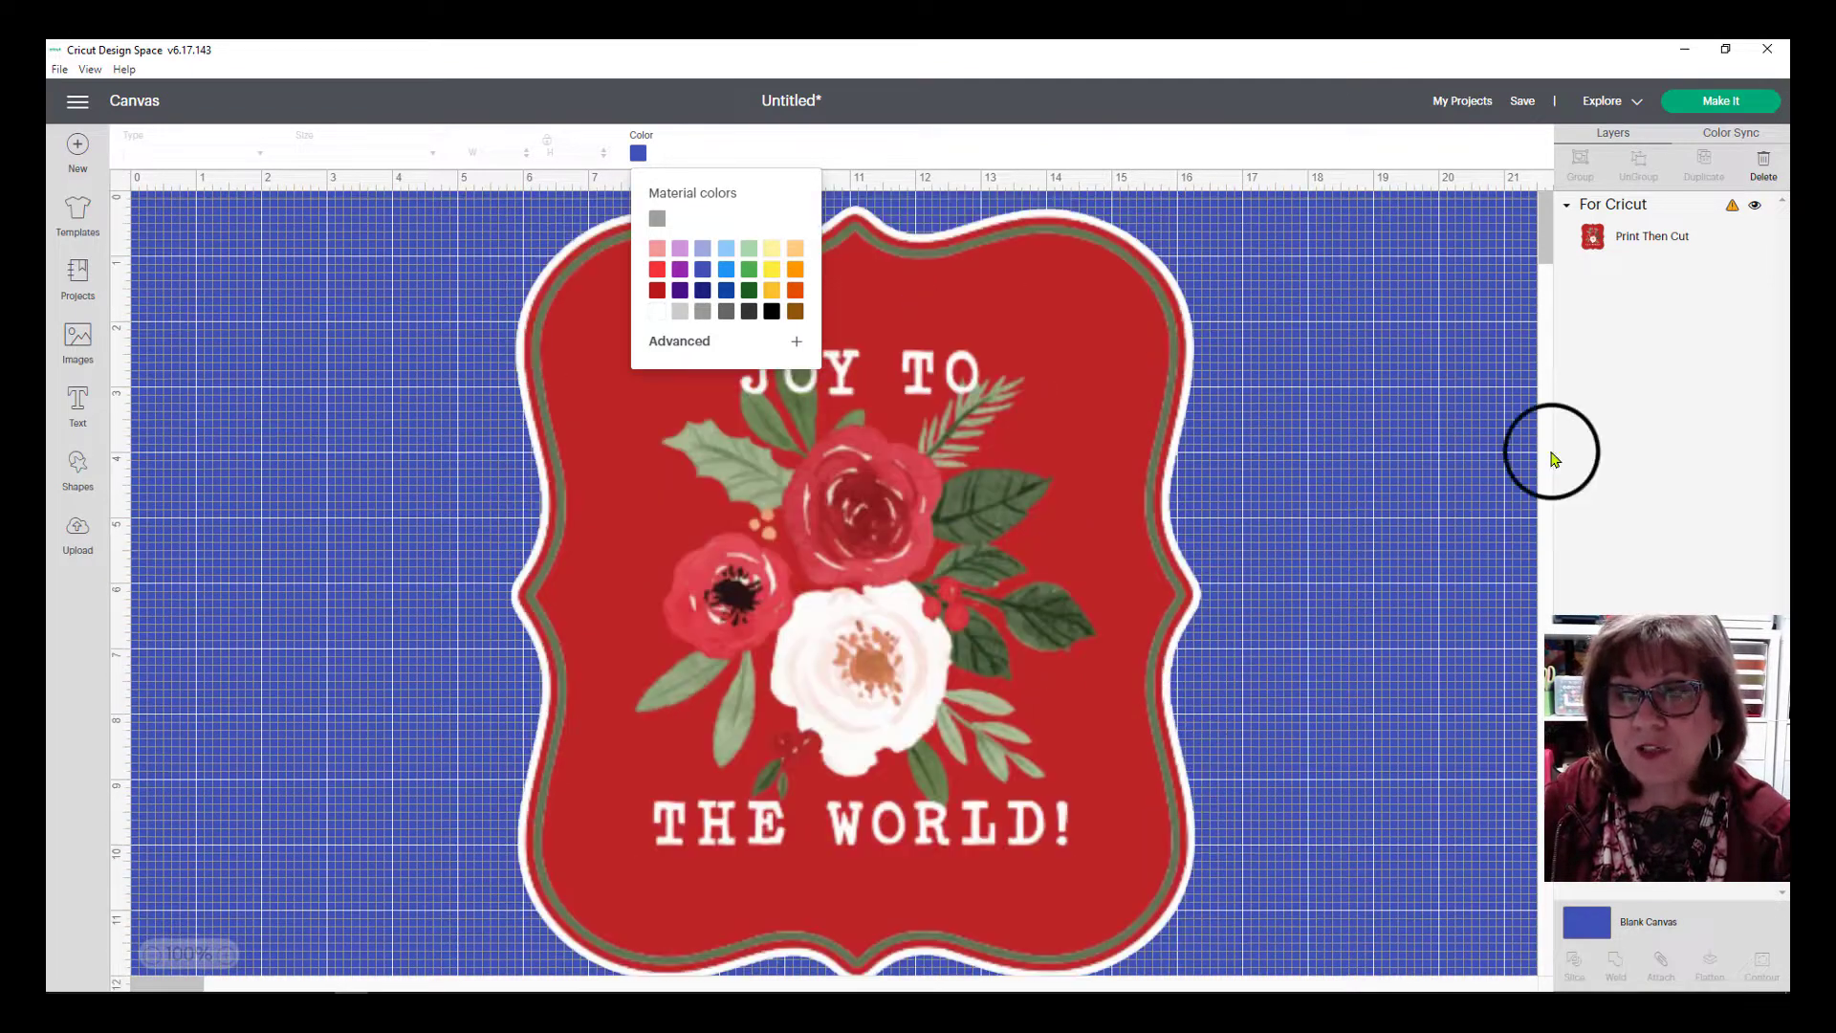
Reduce the design to about 6.327 × 7.128 in to suit the machine and proceed to making the project.
click(1715, 100)
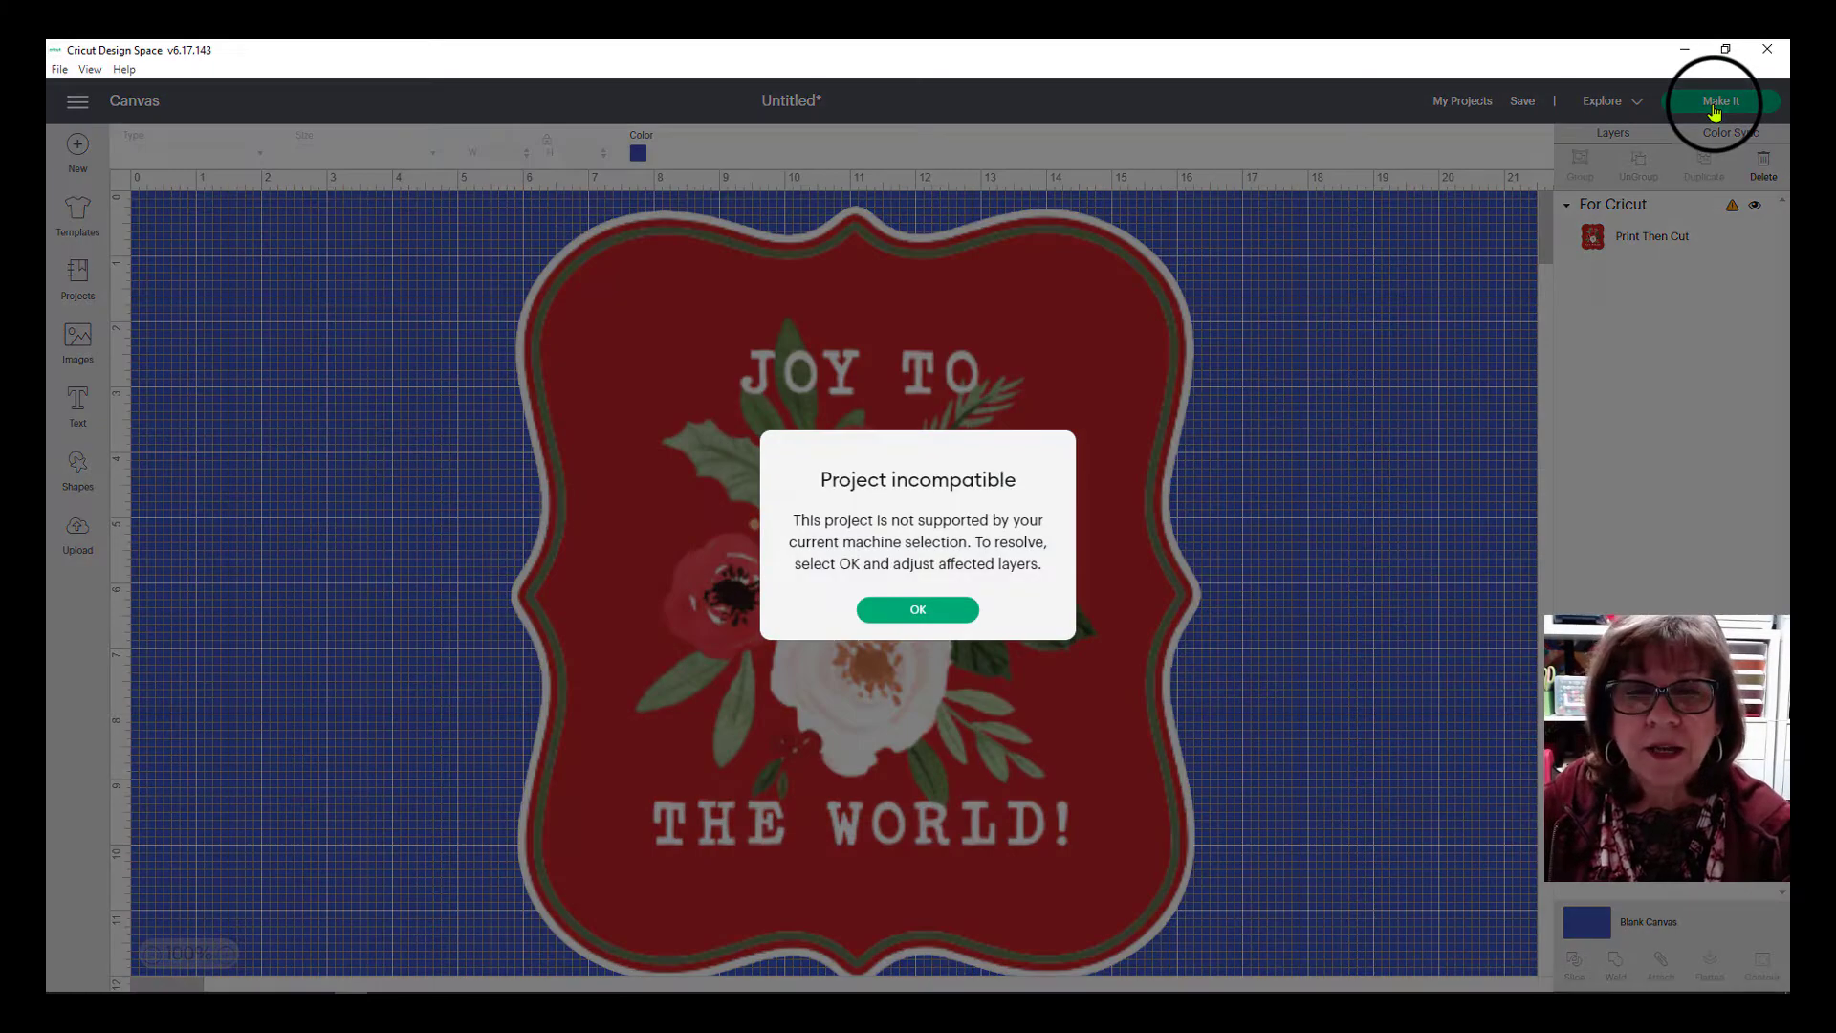
click(949, 617)
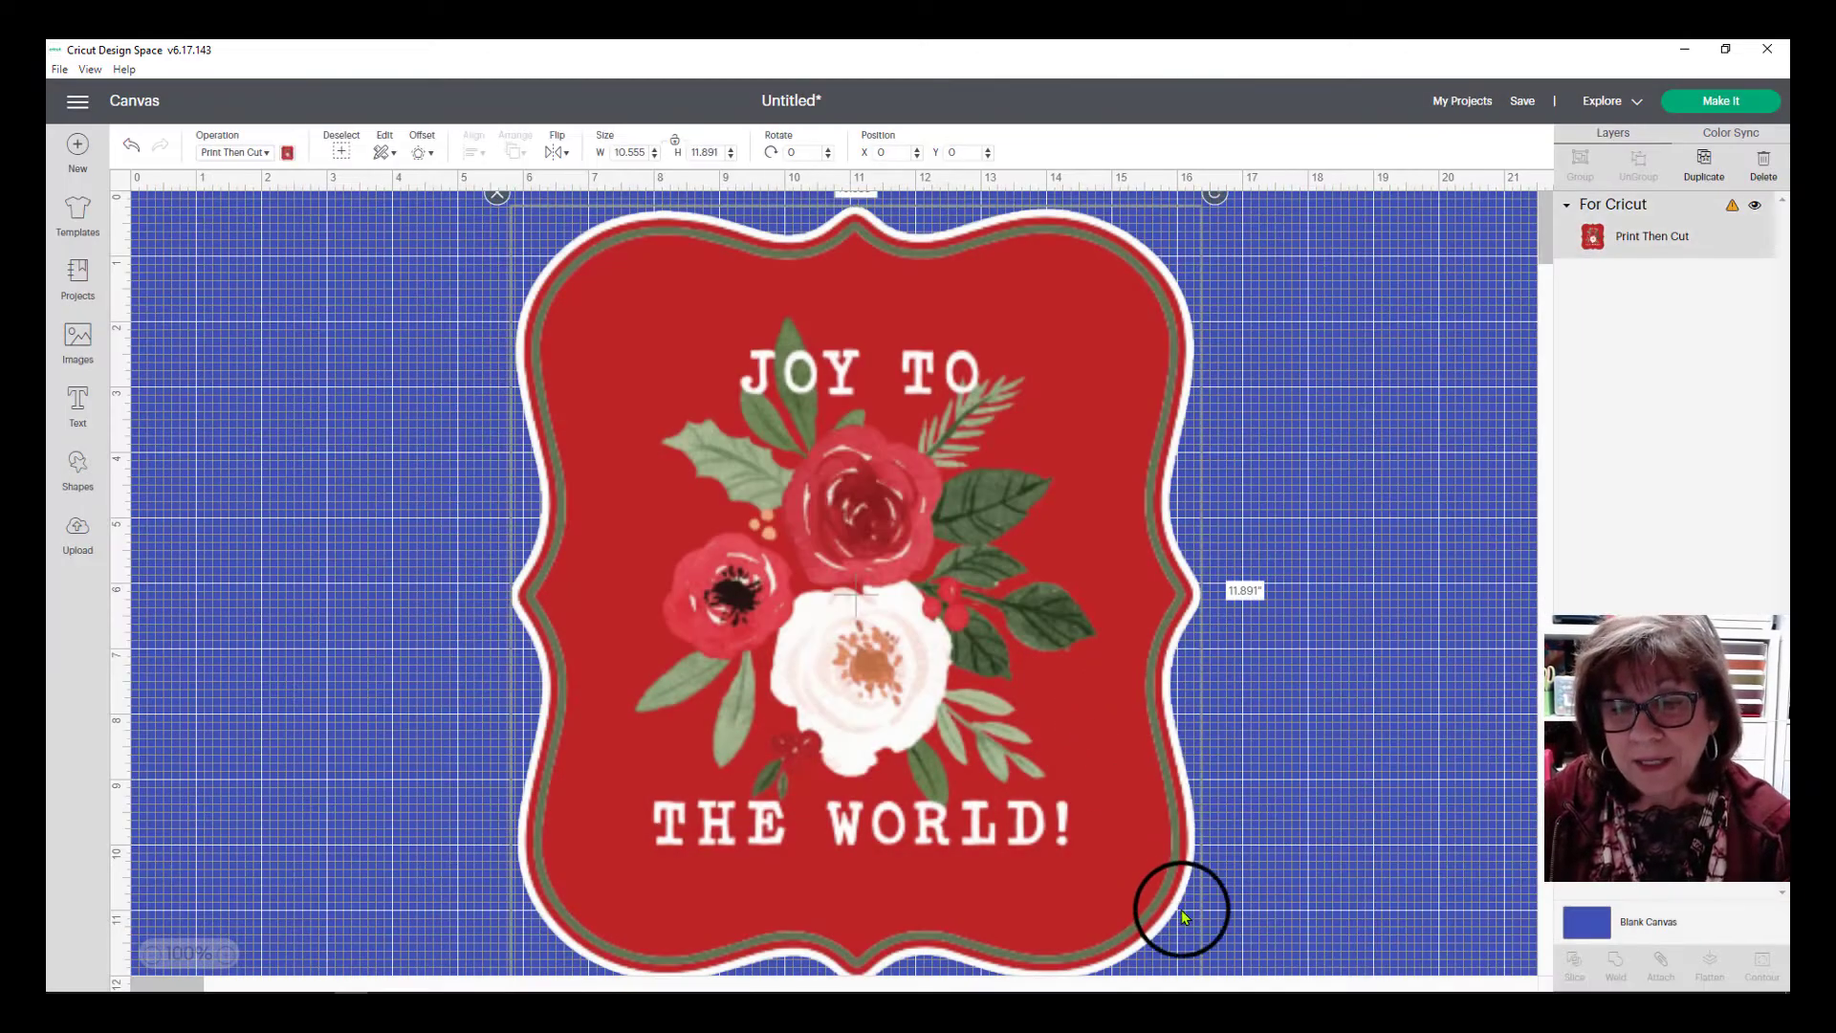
drag(1132, 760, 1141, 746)
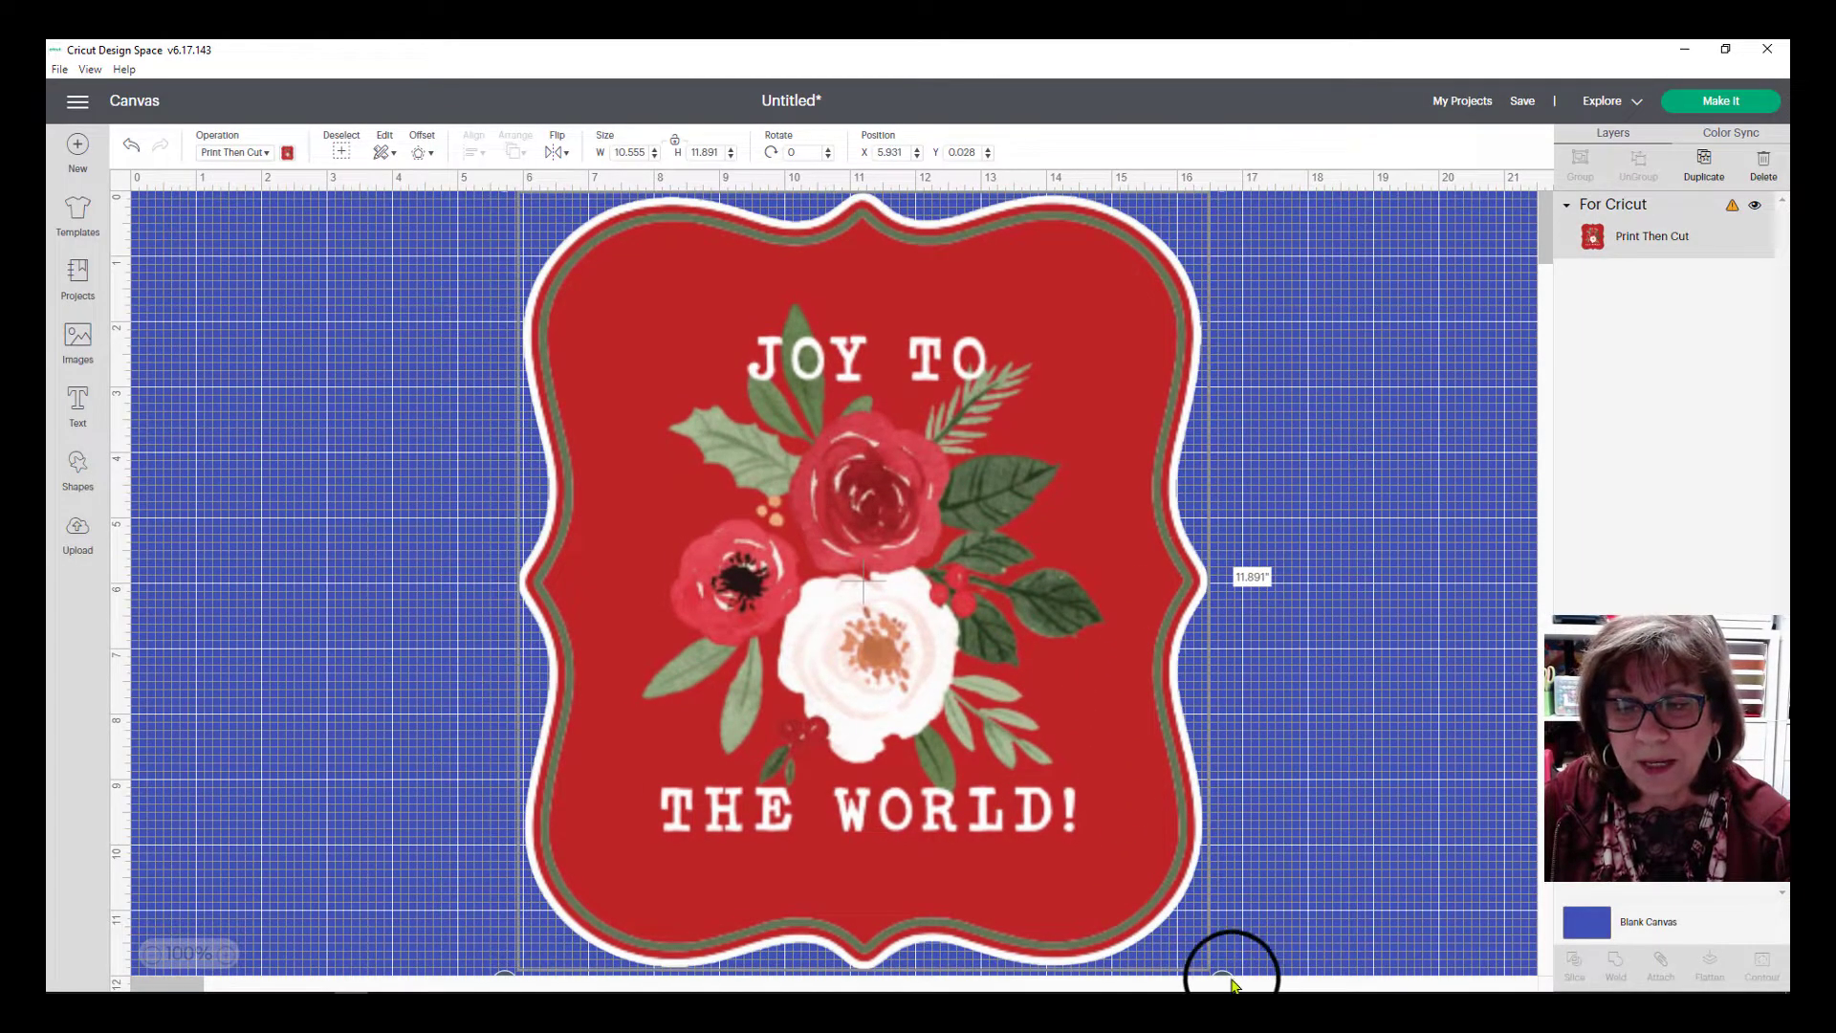
drag(1227, 981, 781, 421)
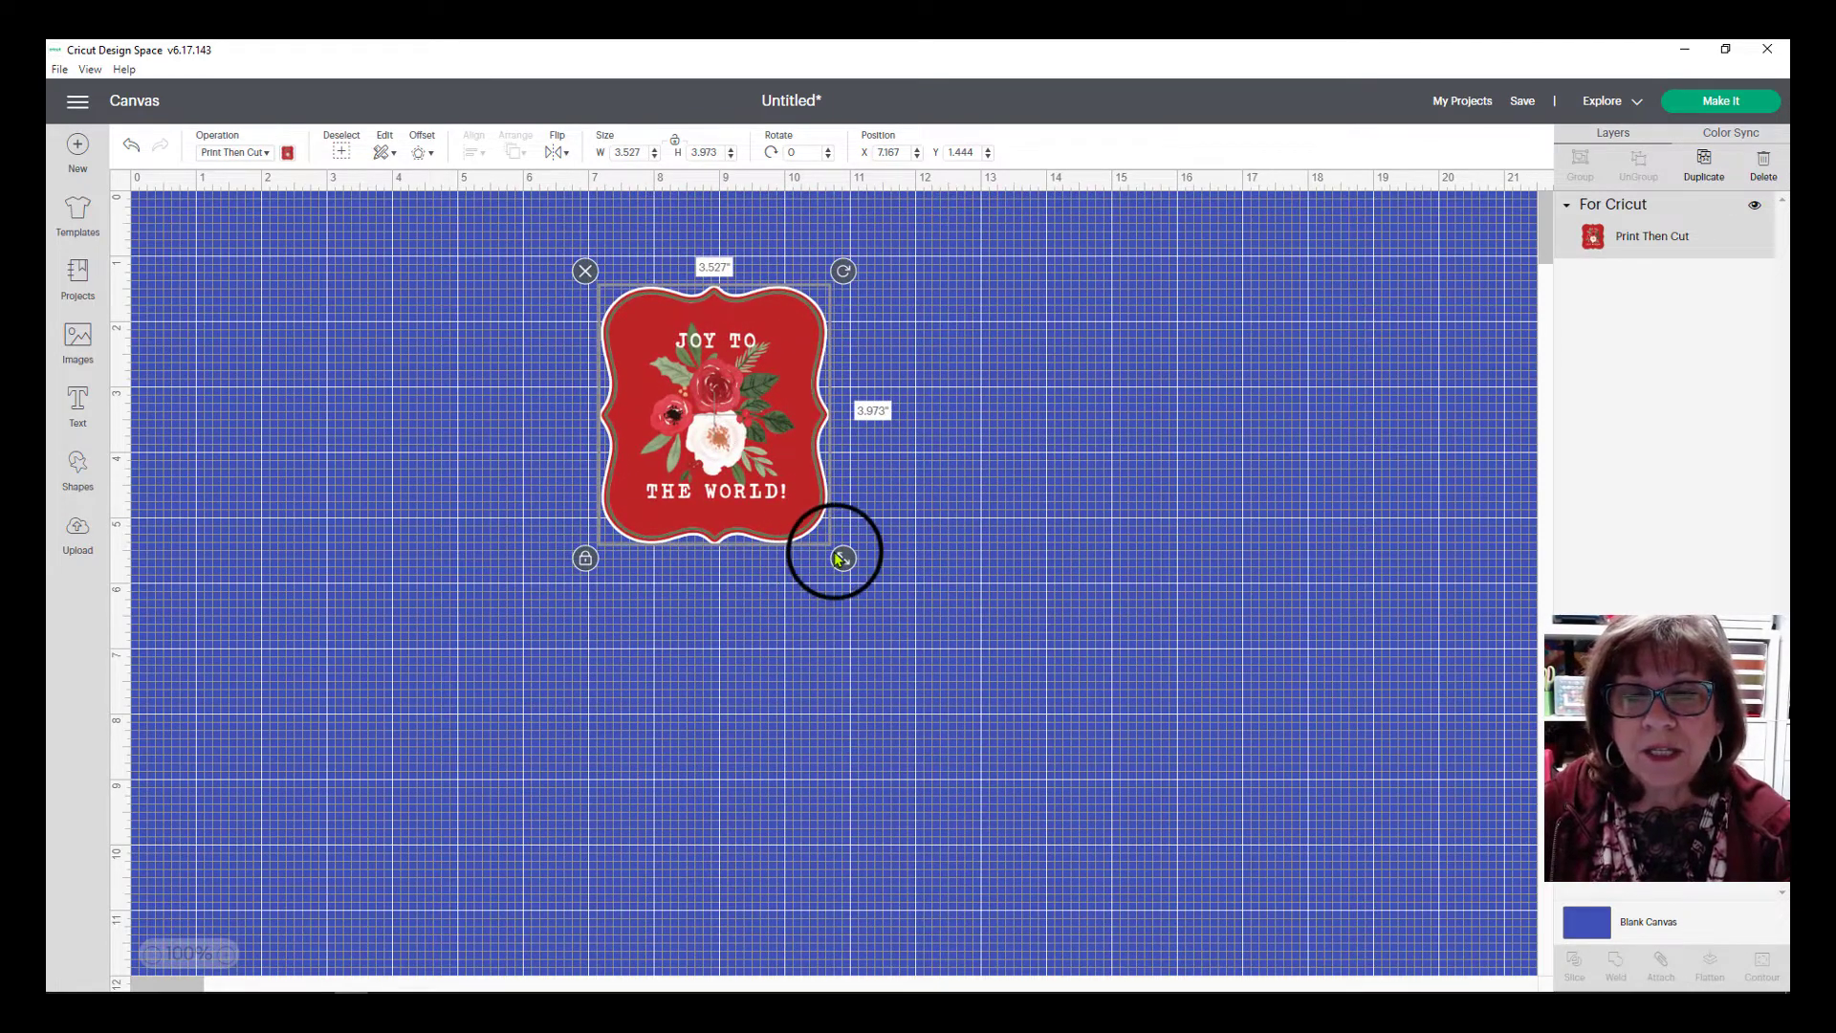
drag(834, 550, 1249, 901)
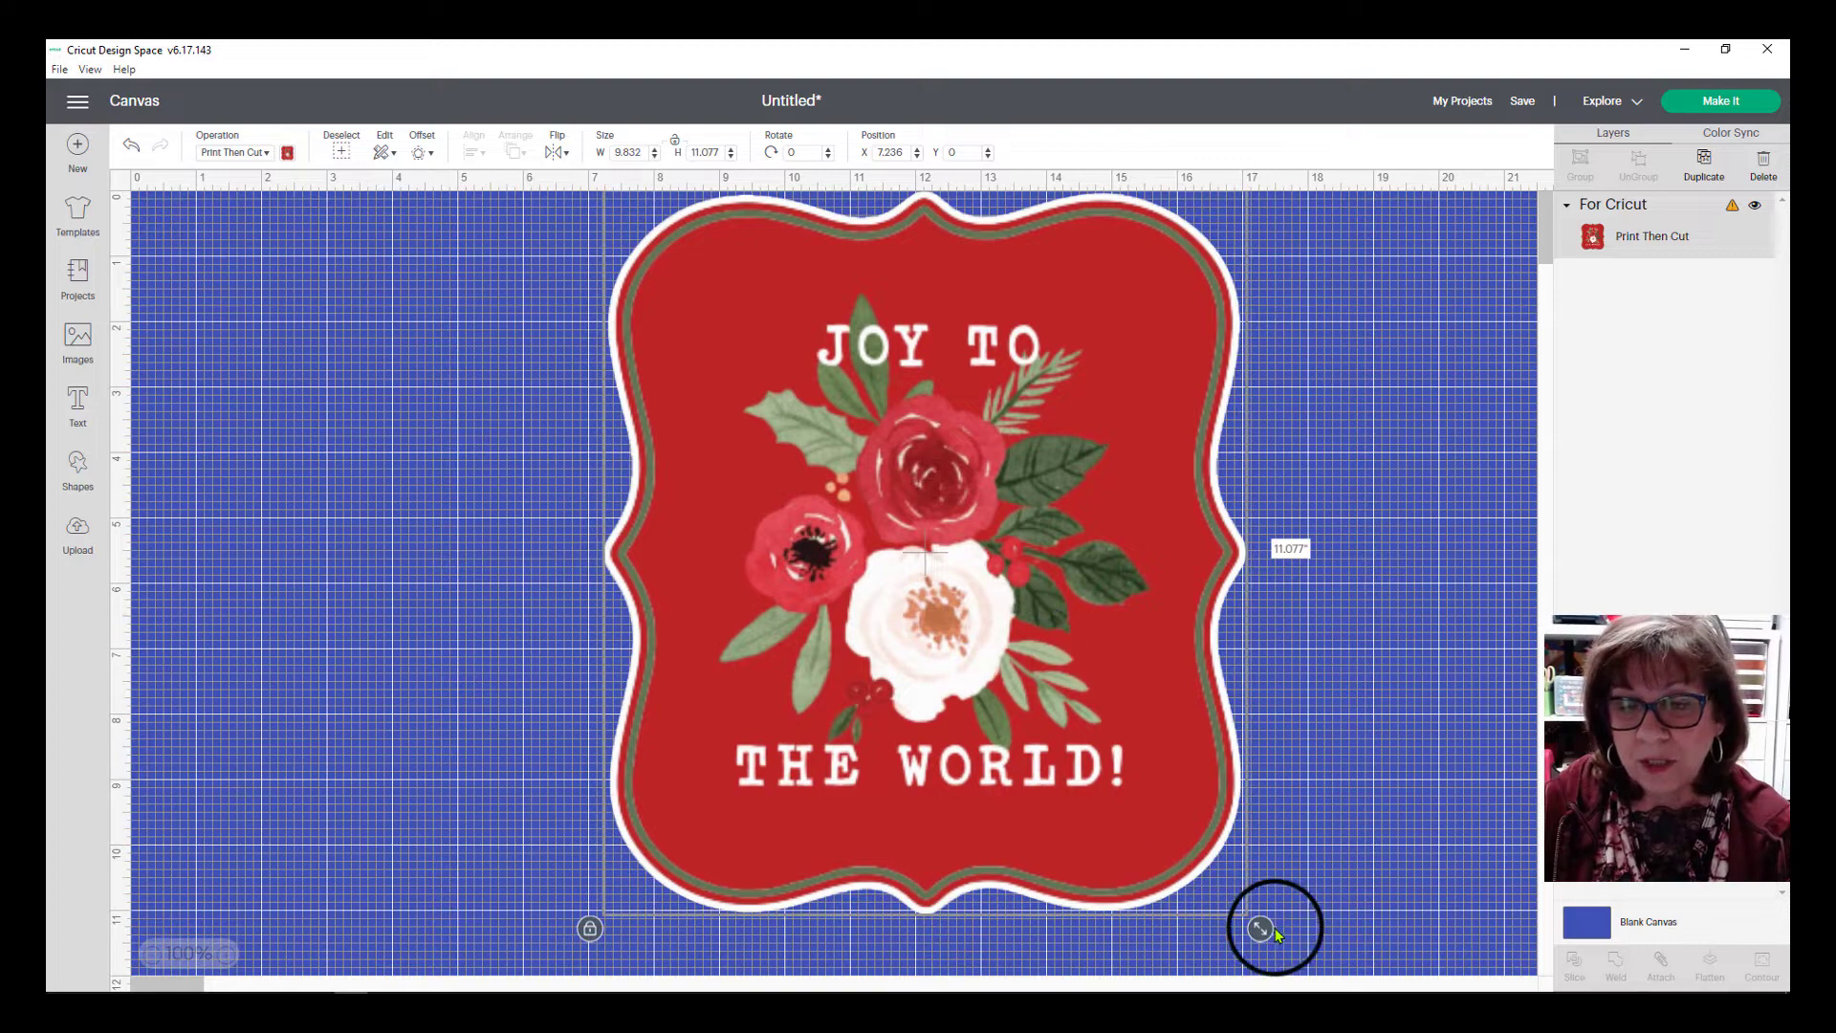
drag(1259, 931, 1033, 672)
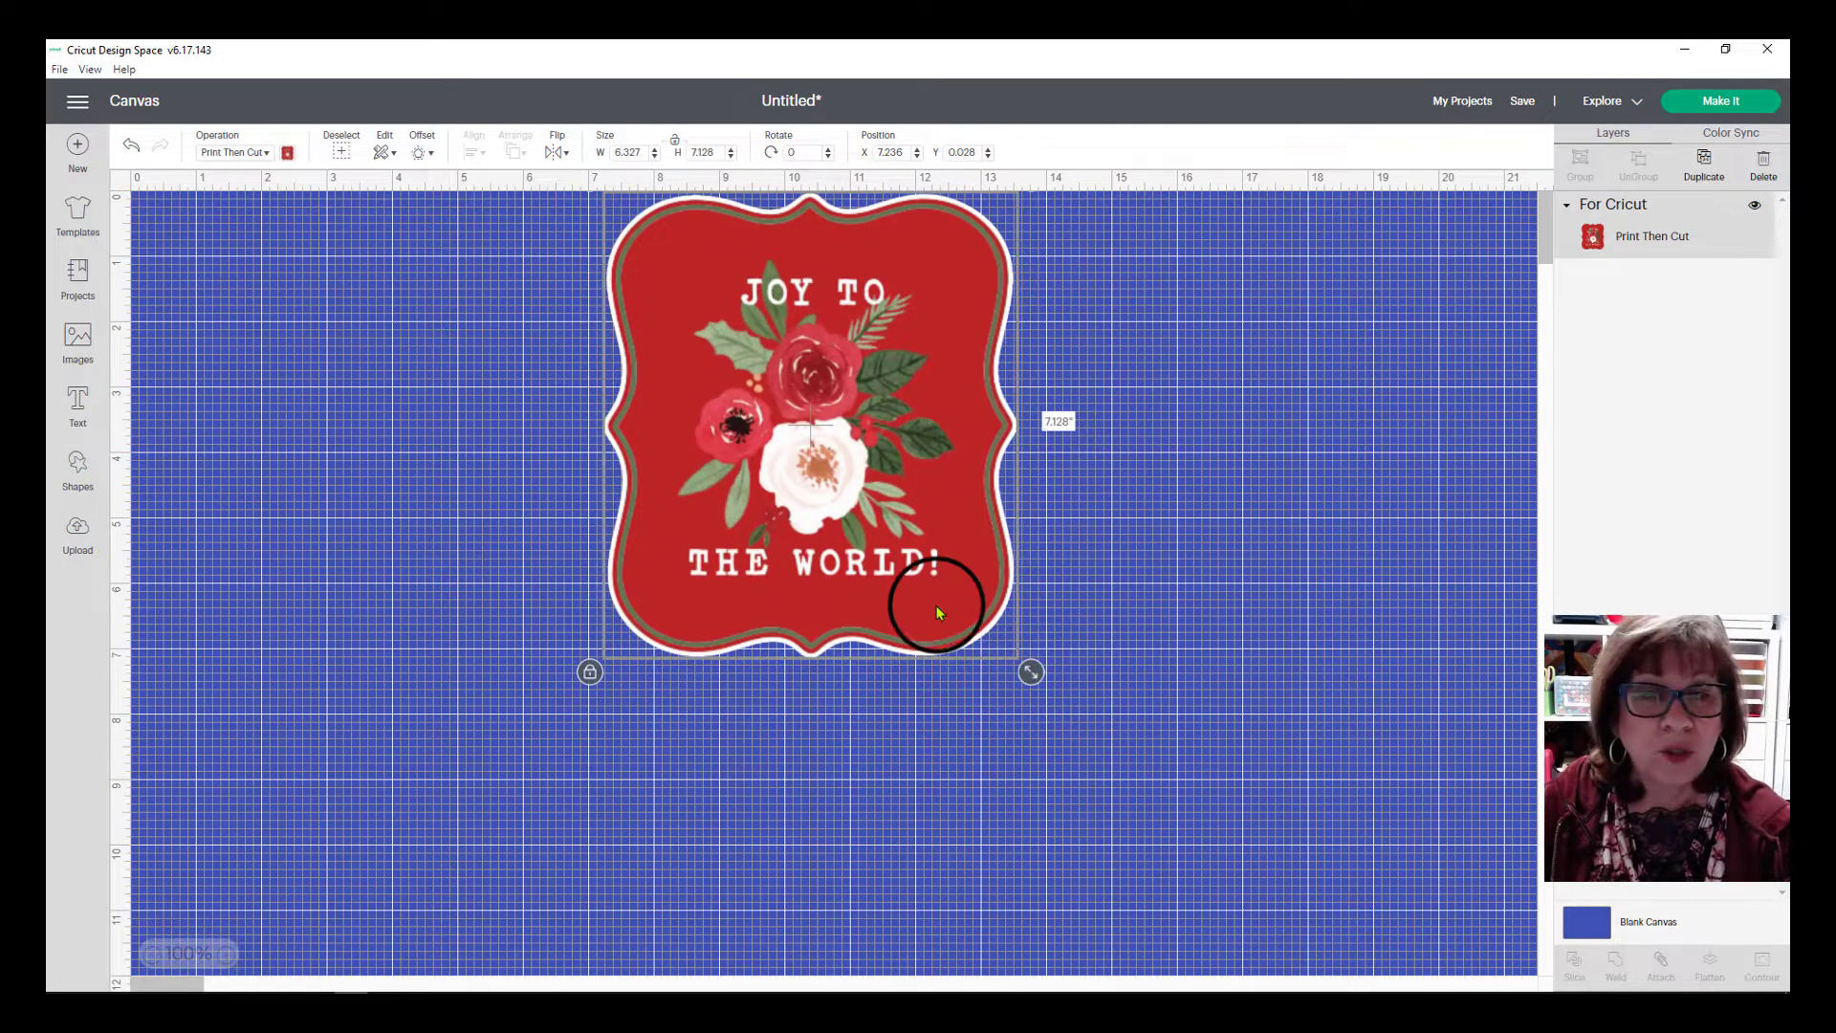
click(1733, 102)
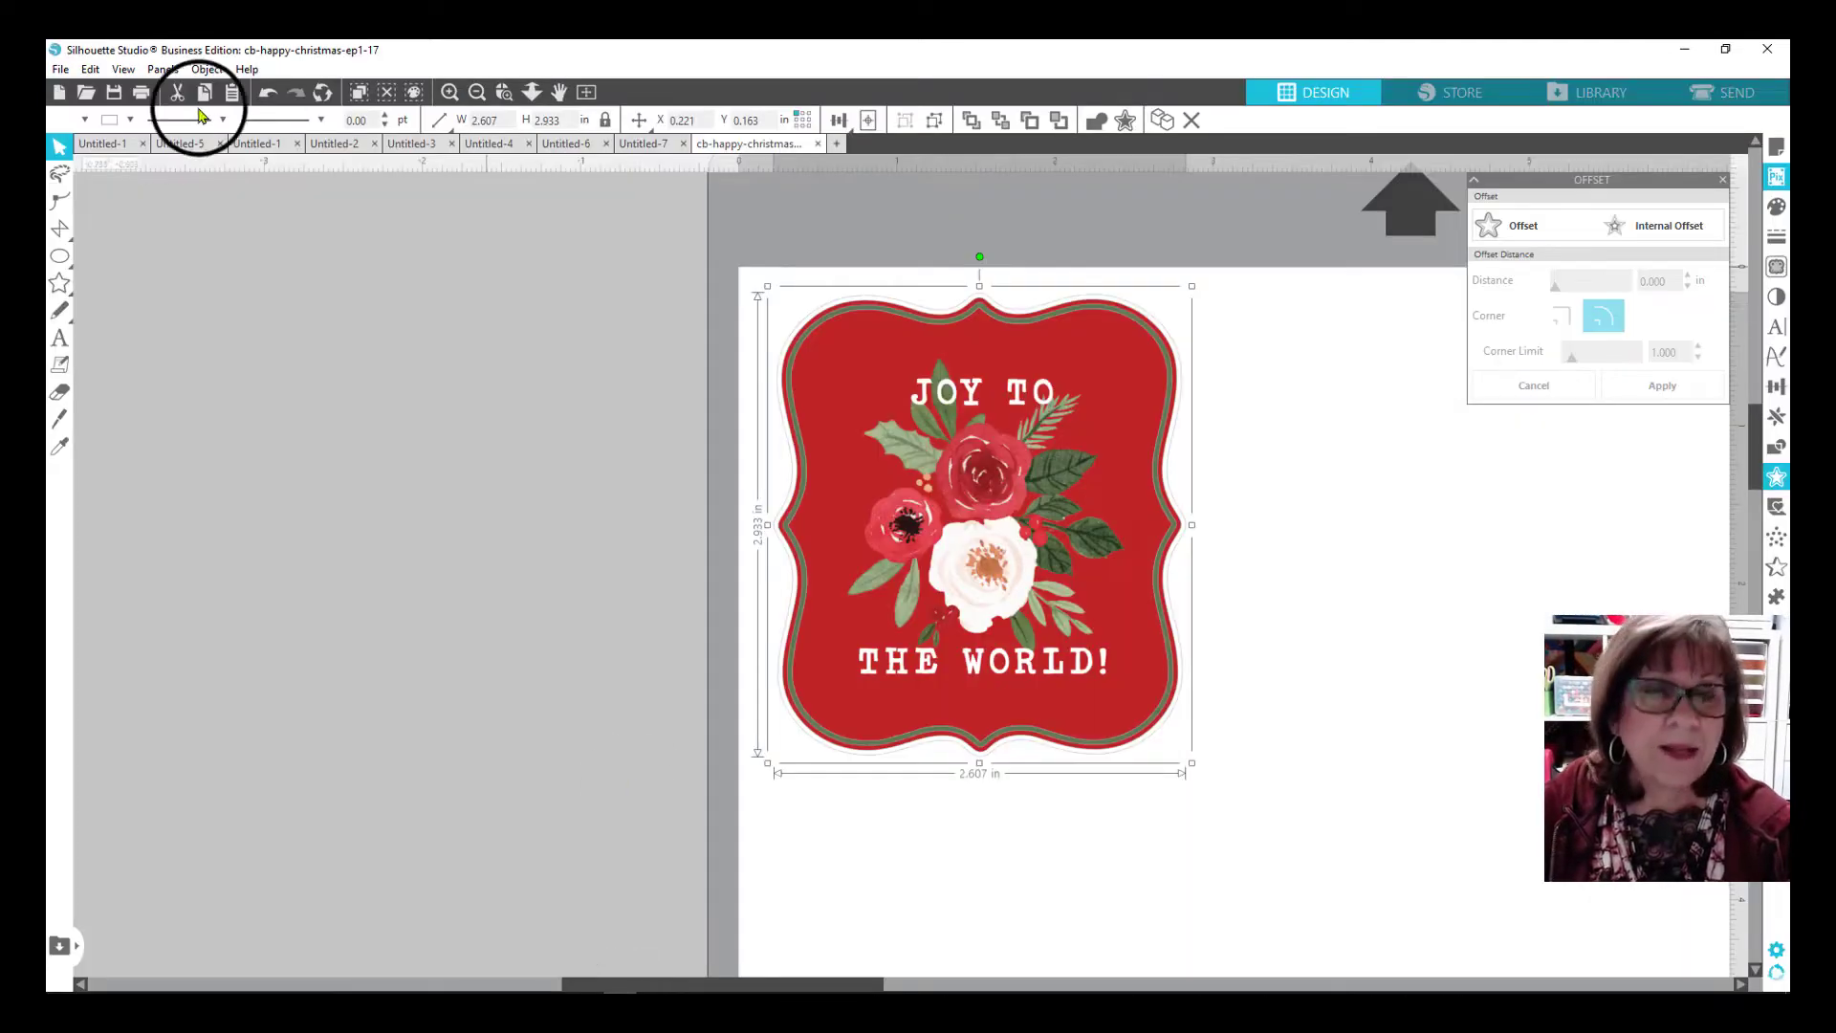
Switch to Silhouette Studio, move the finished design off the page, and merge the sleigh image "cb-happy-christmas-ep1-6" at about X 0.437, Y 0.368 in.
drag(881, 430, 247, 434)
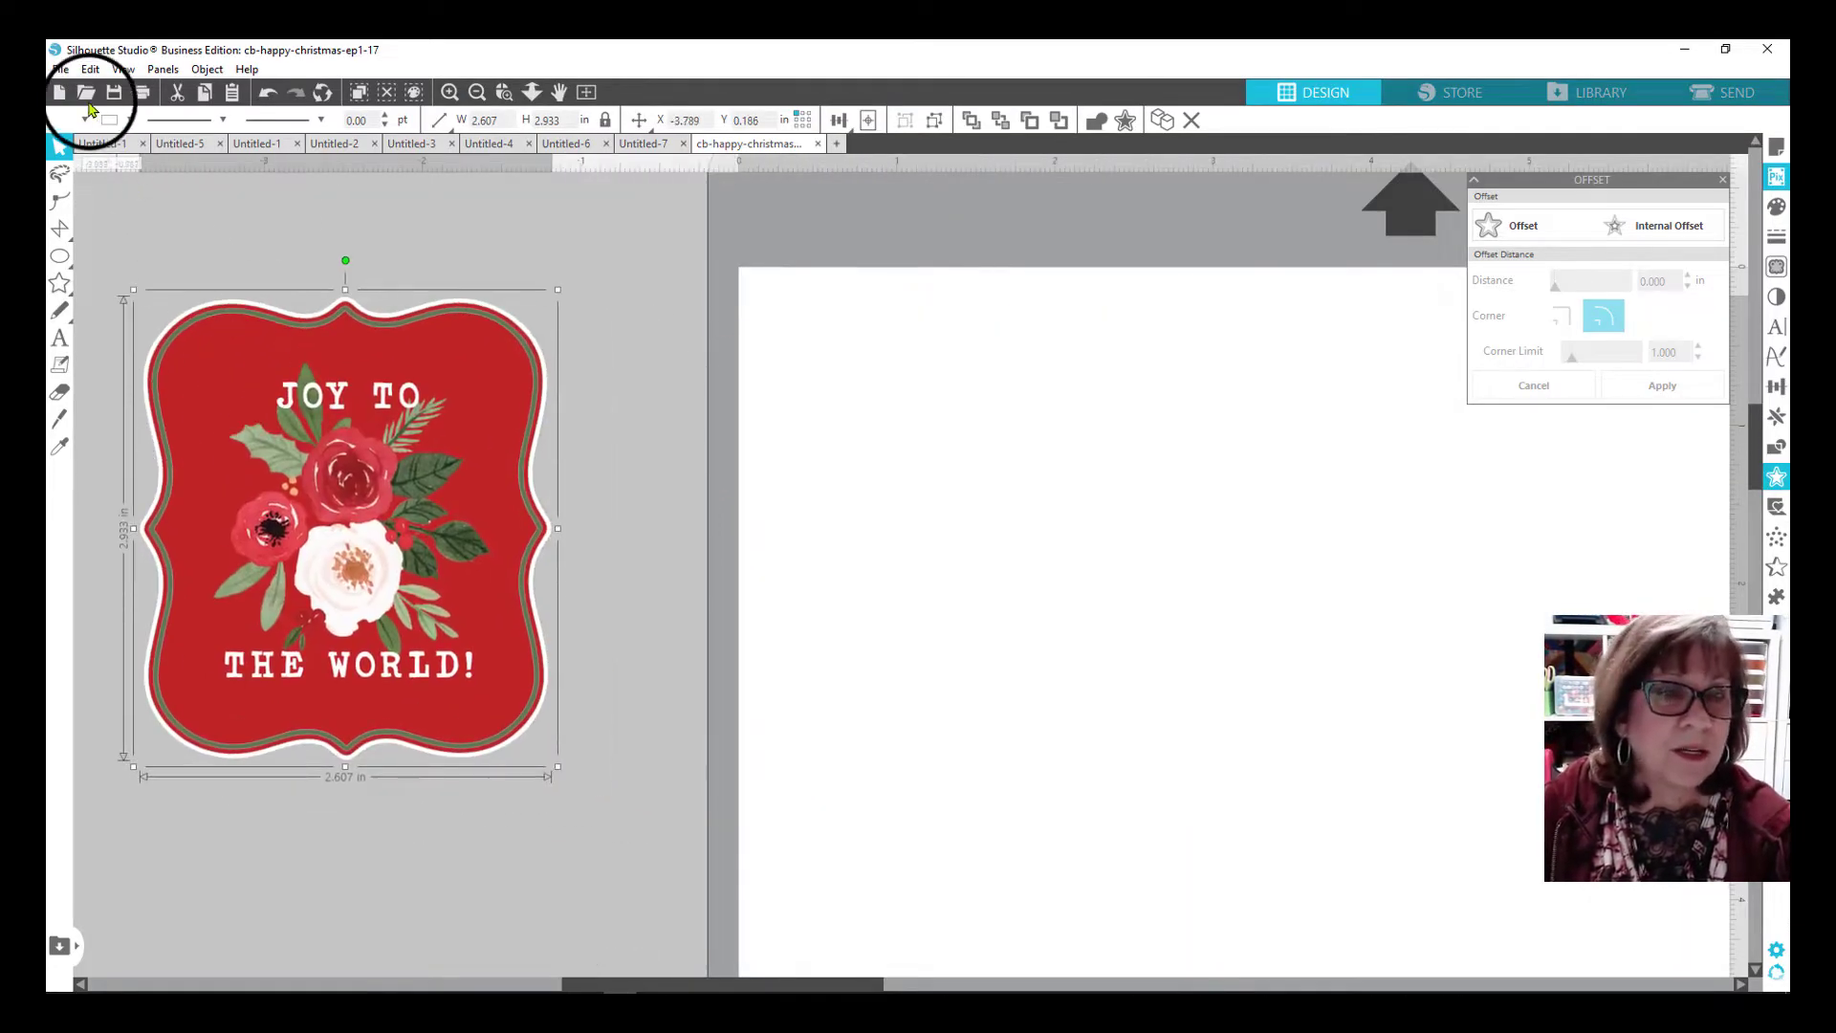
click(60, 70)
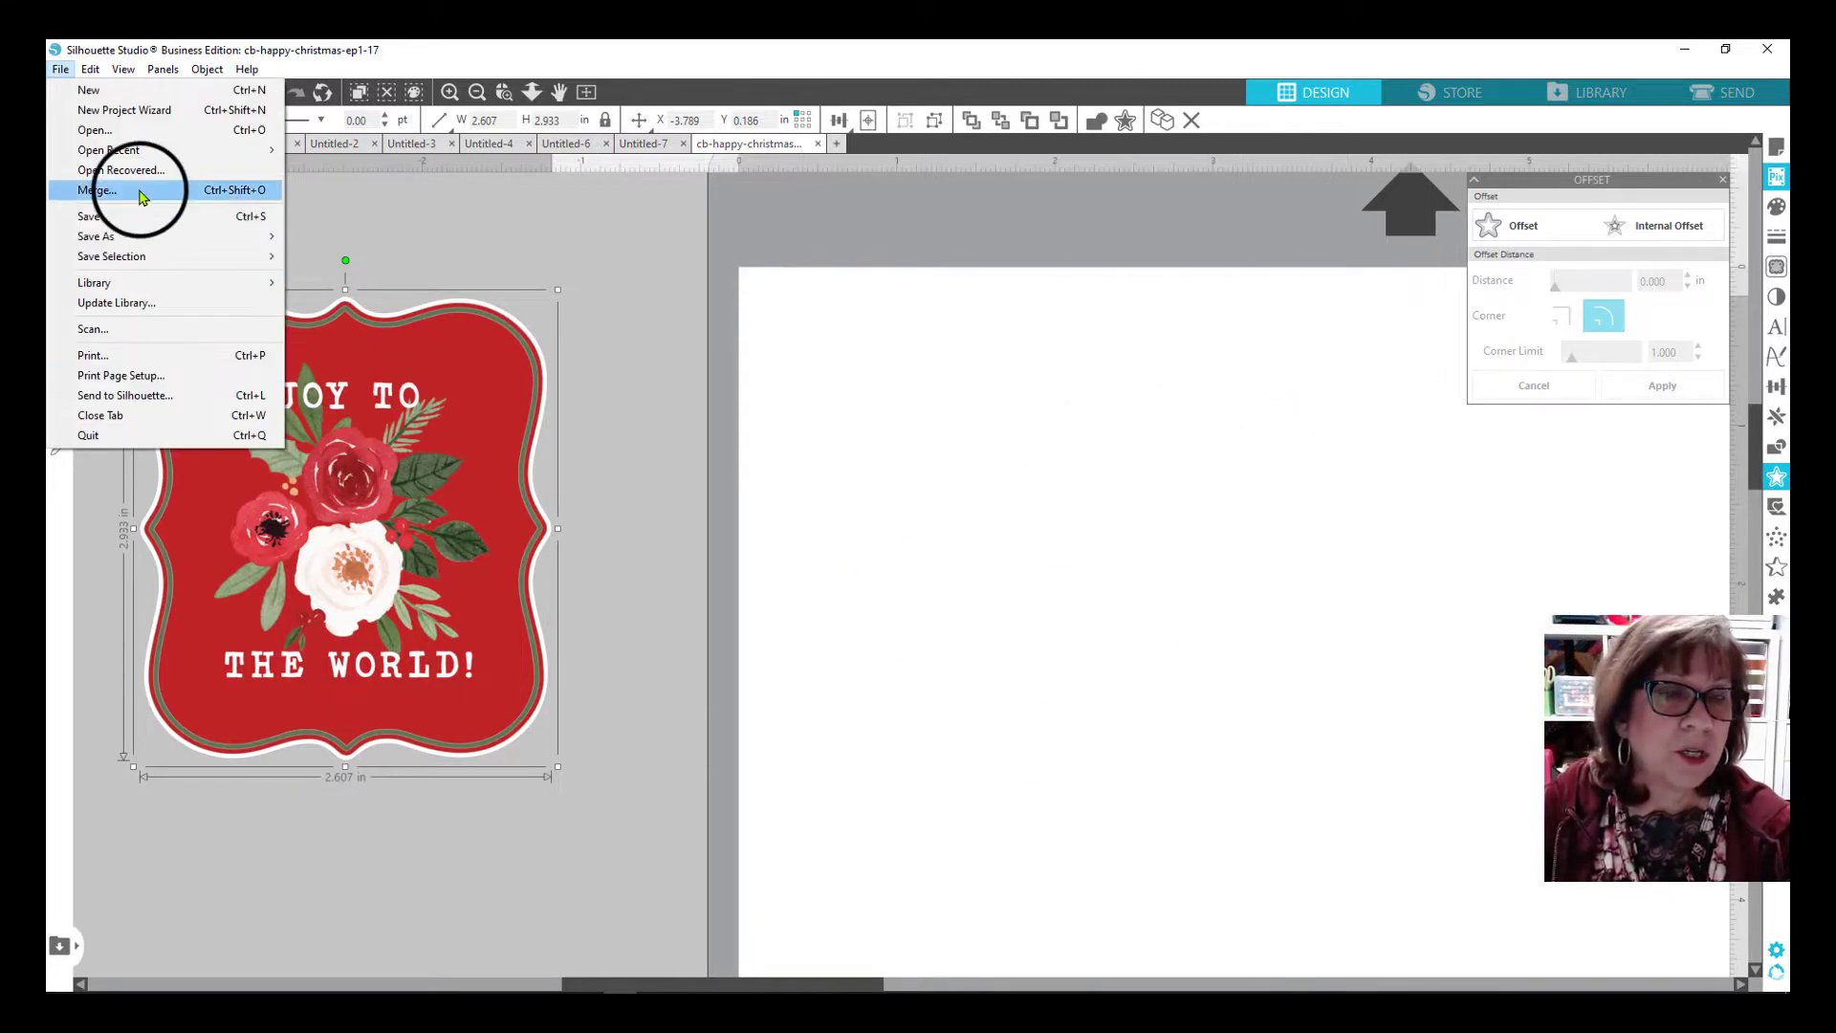
click(97, 189)
double_click(468, 213)
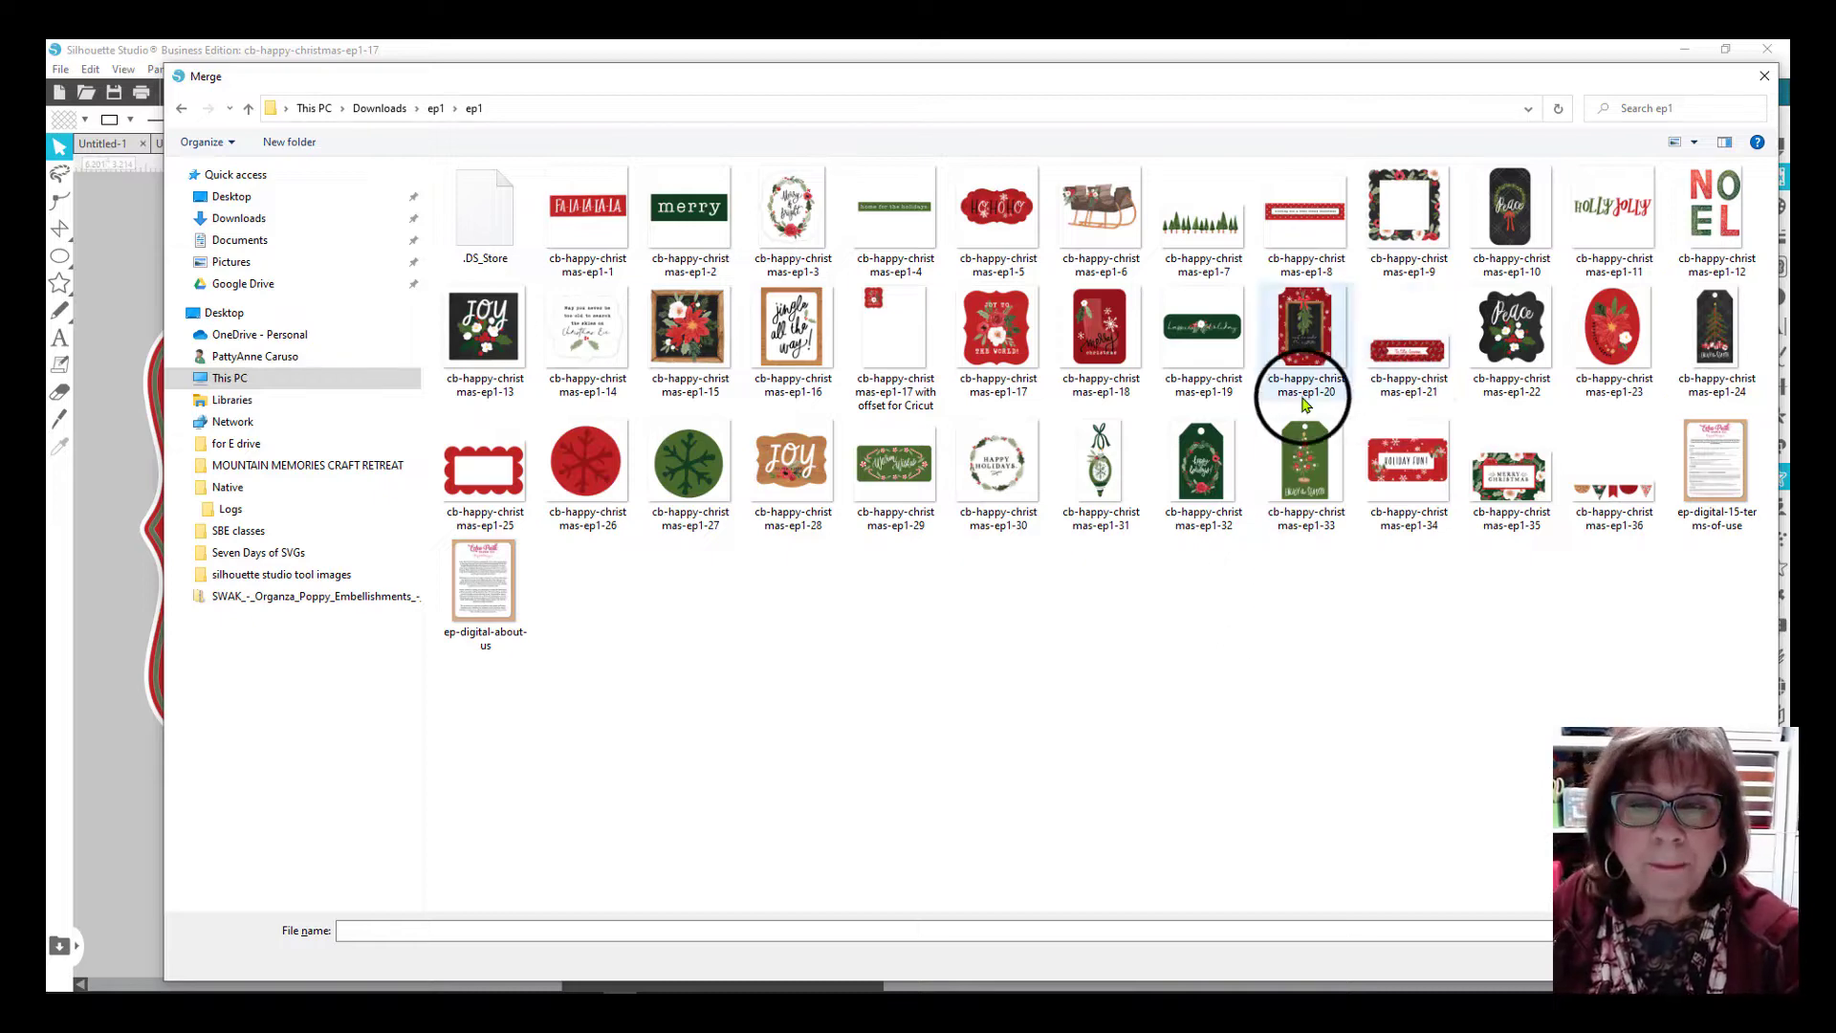
double_click(1107, 211)
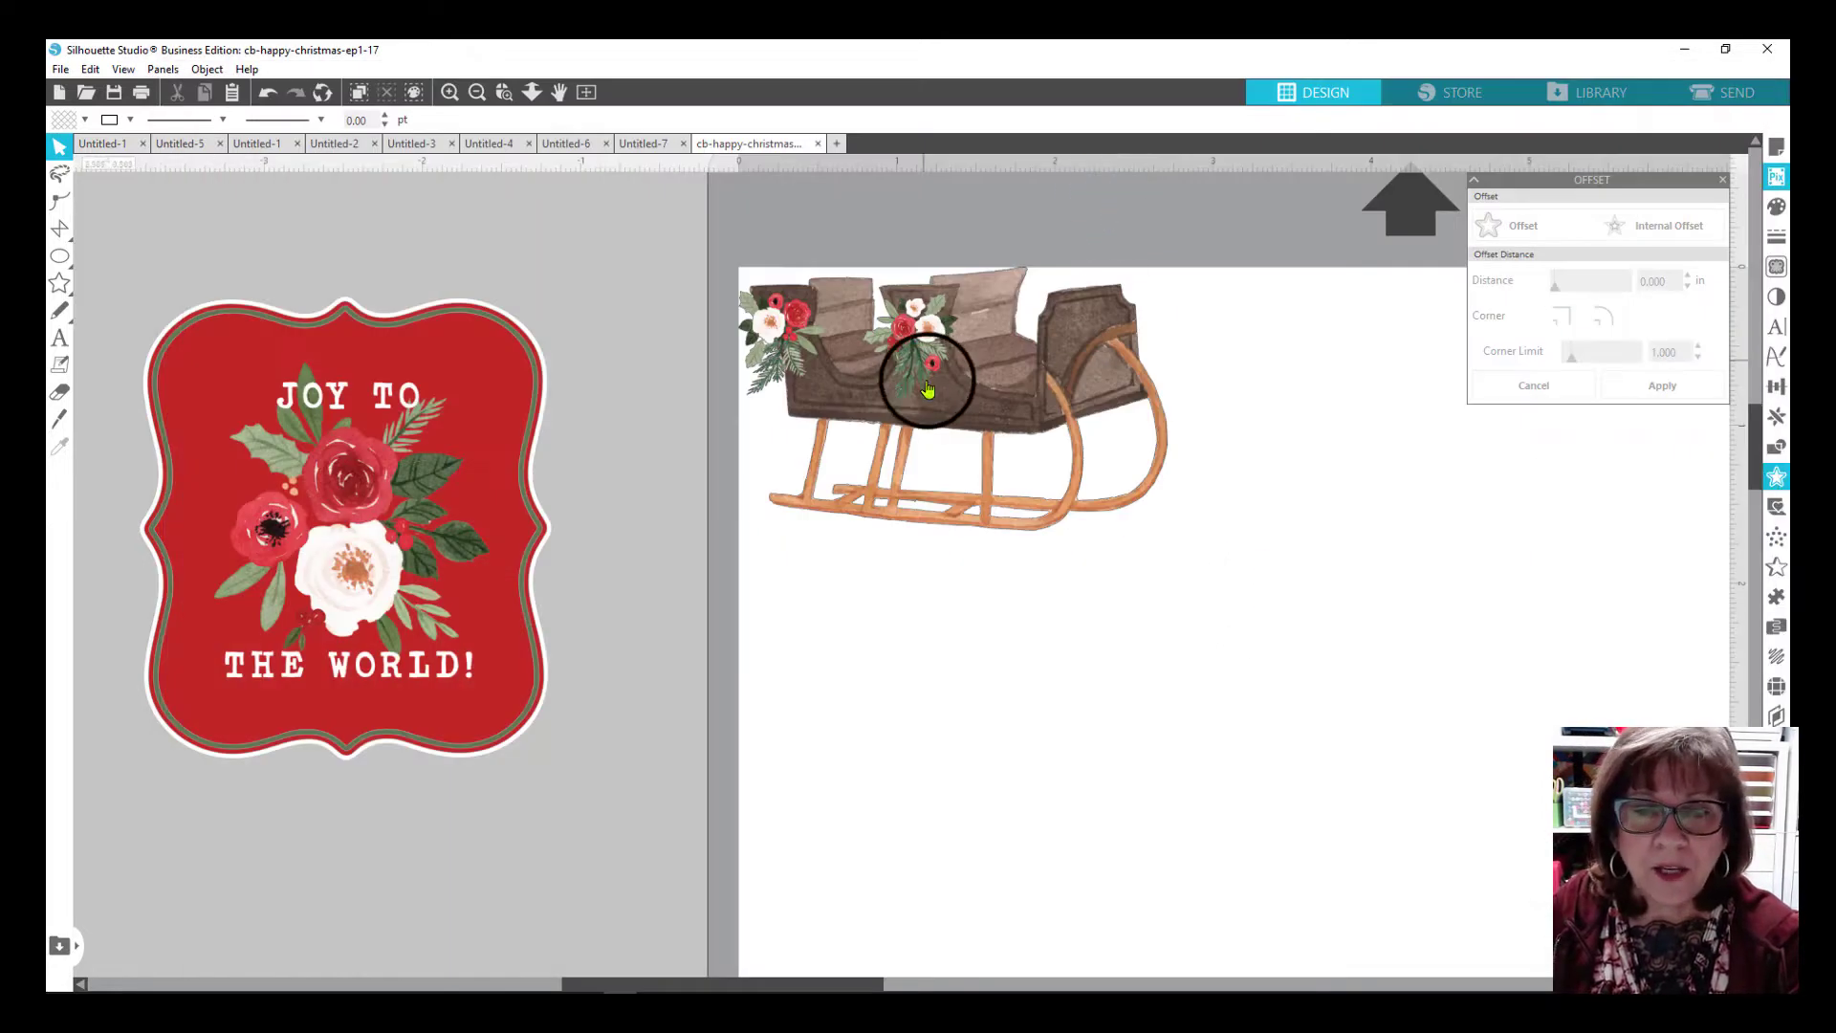
drag(1047, 564, 1005, 466)
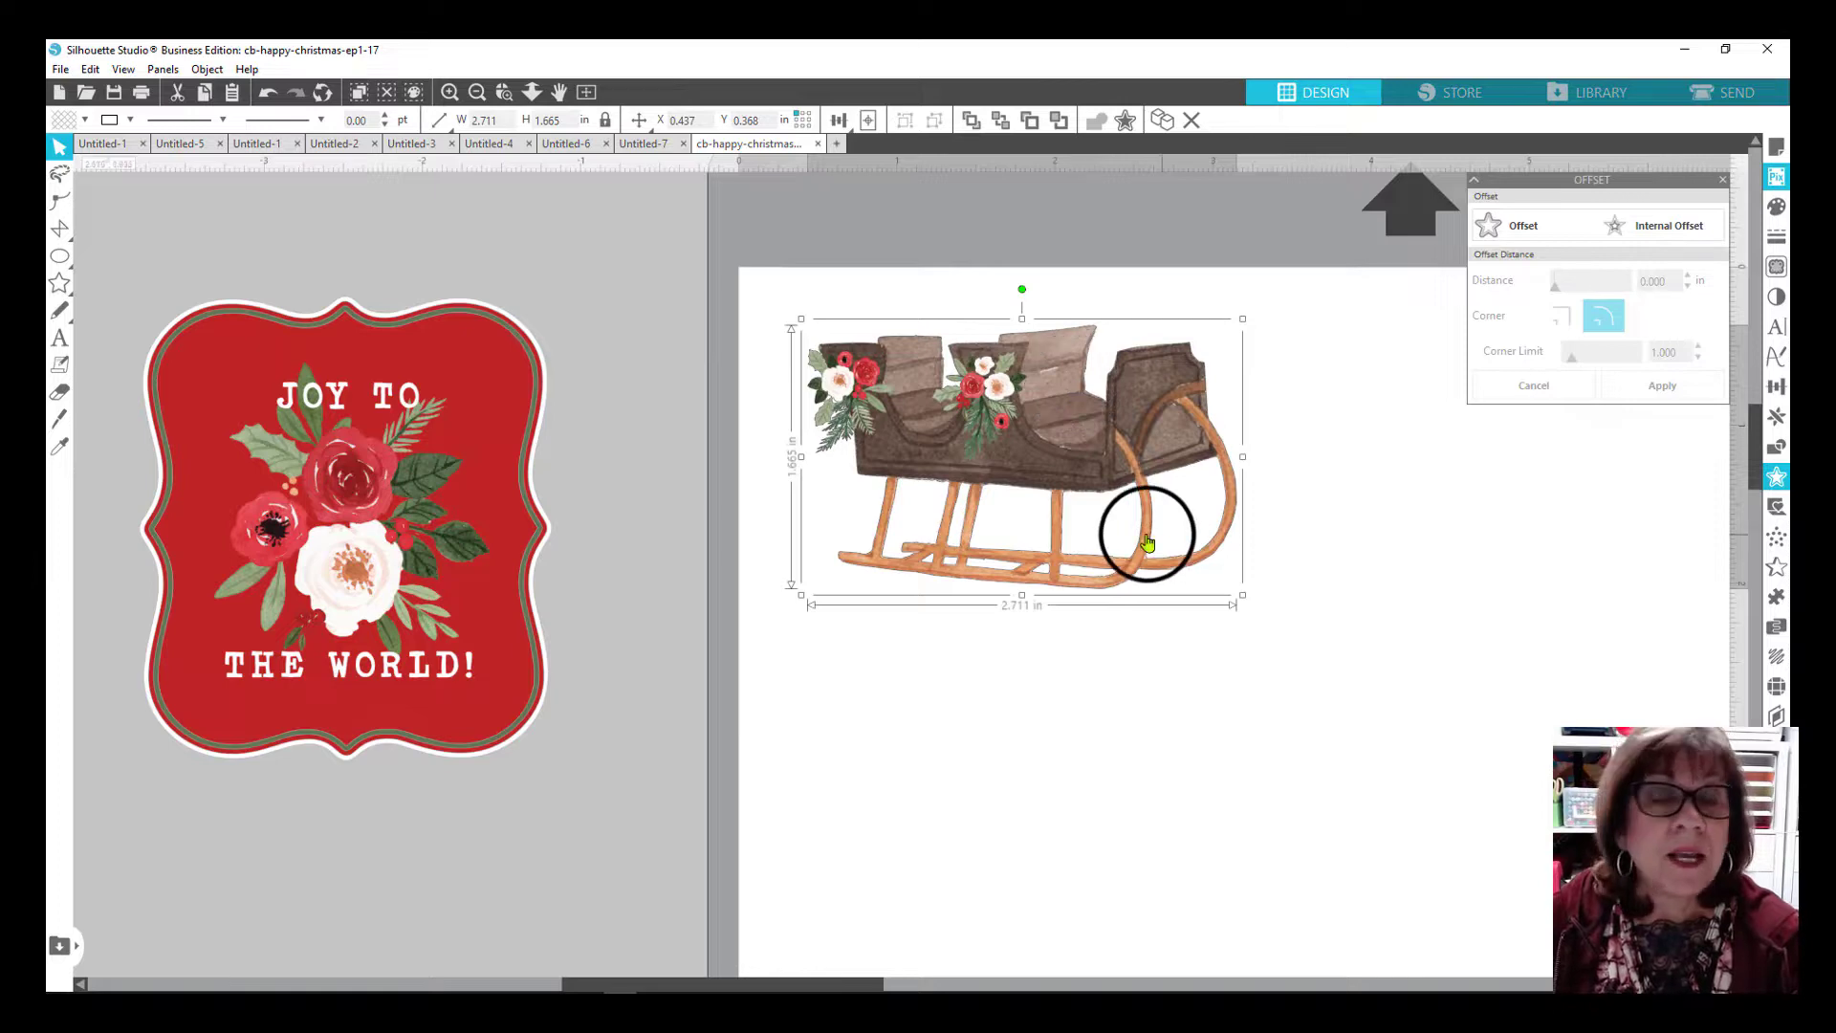
Create a 0.030 in outward offset with rounded corners around the sleigh image.
click(501, 507)
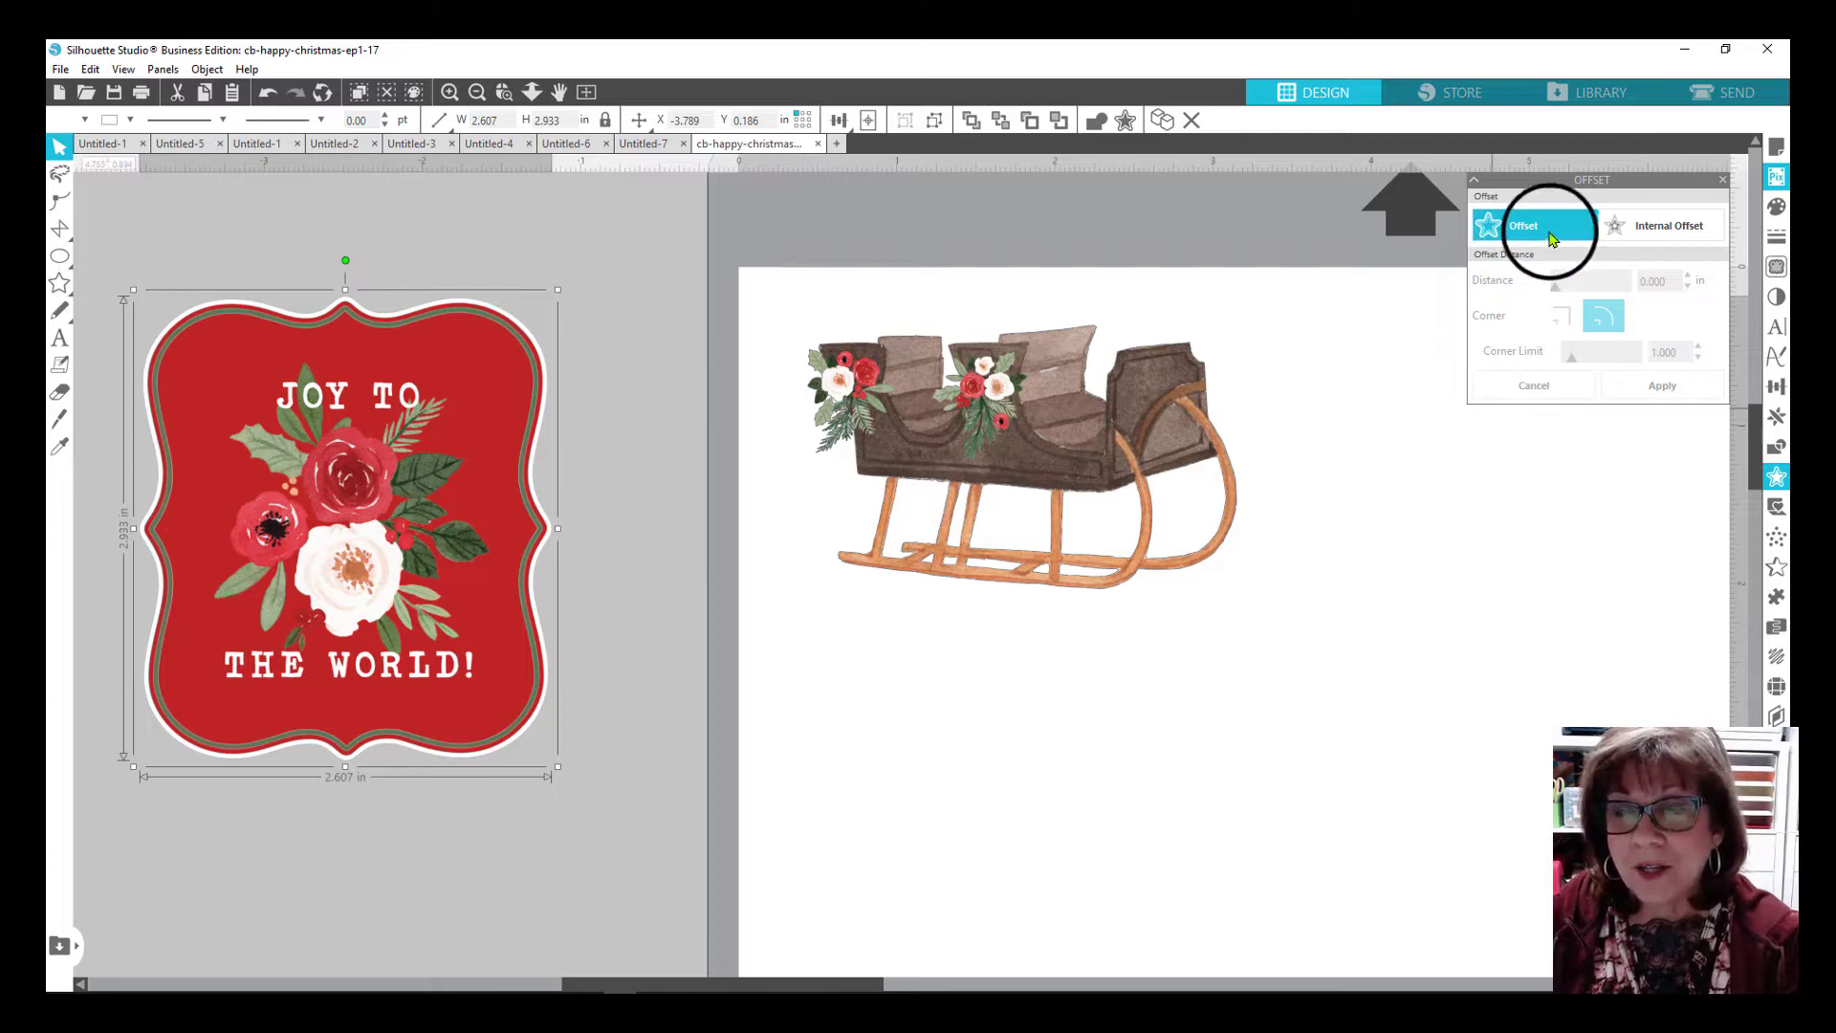
click(1115, 426)
click(1513, 227)
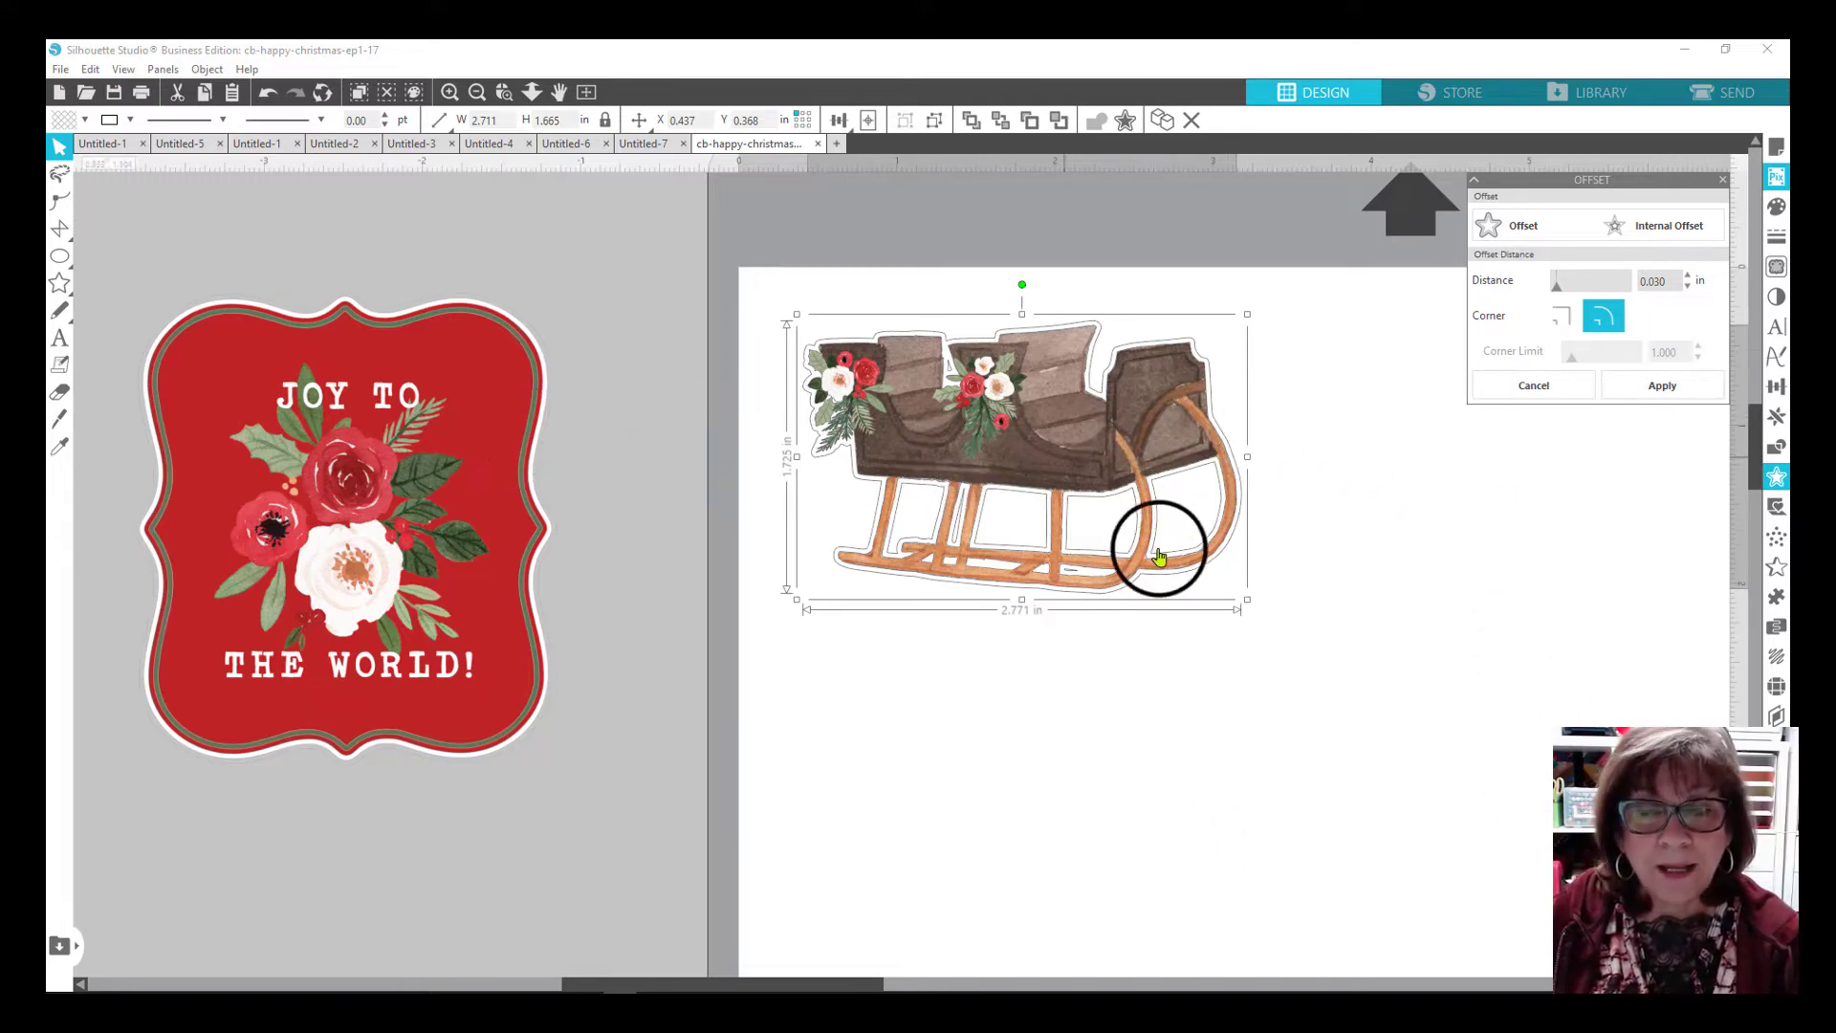
scroll(1183, 563, up, 1)
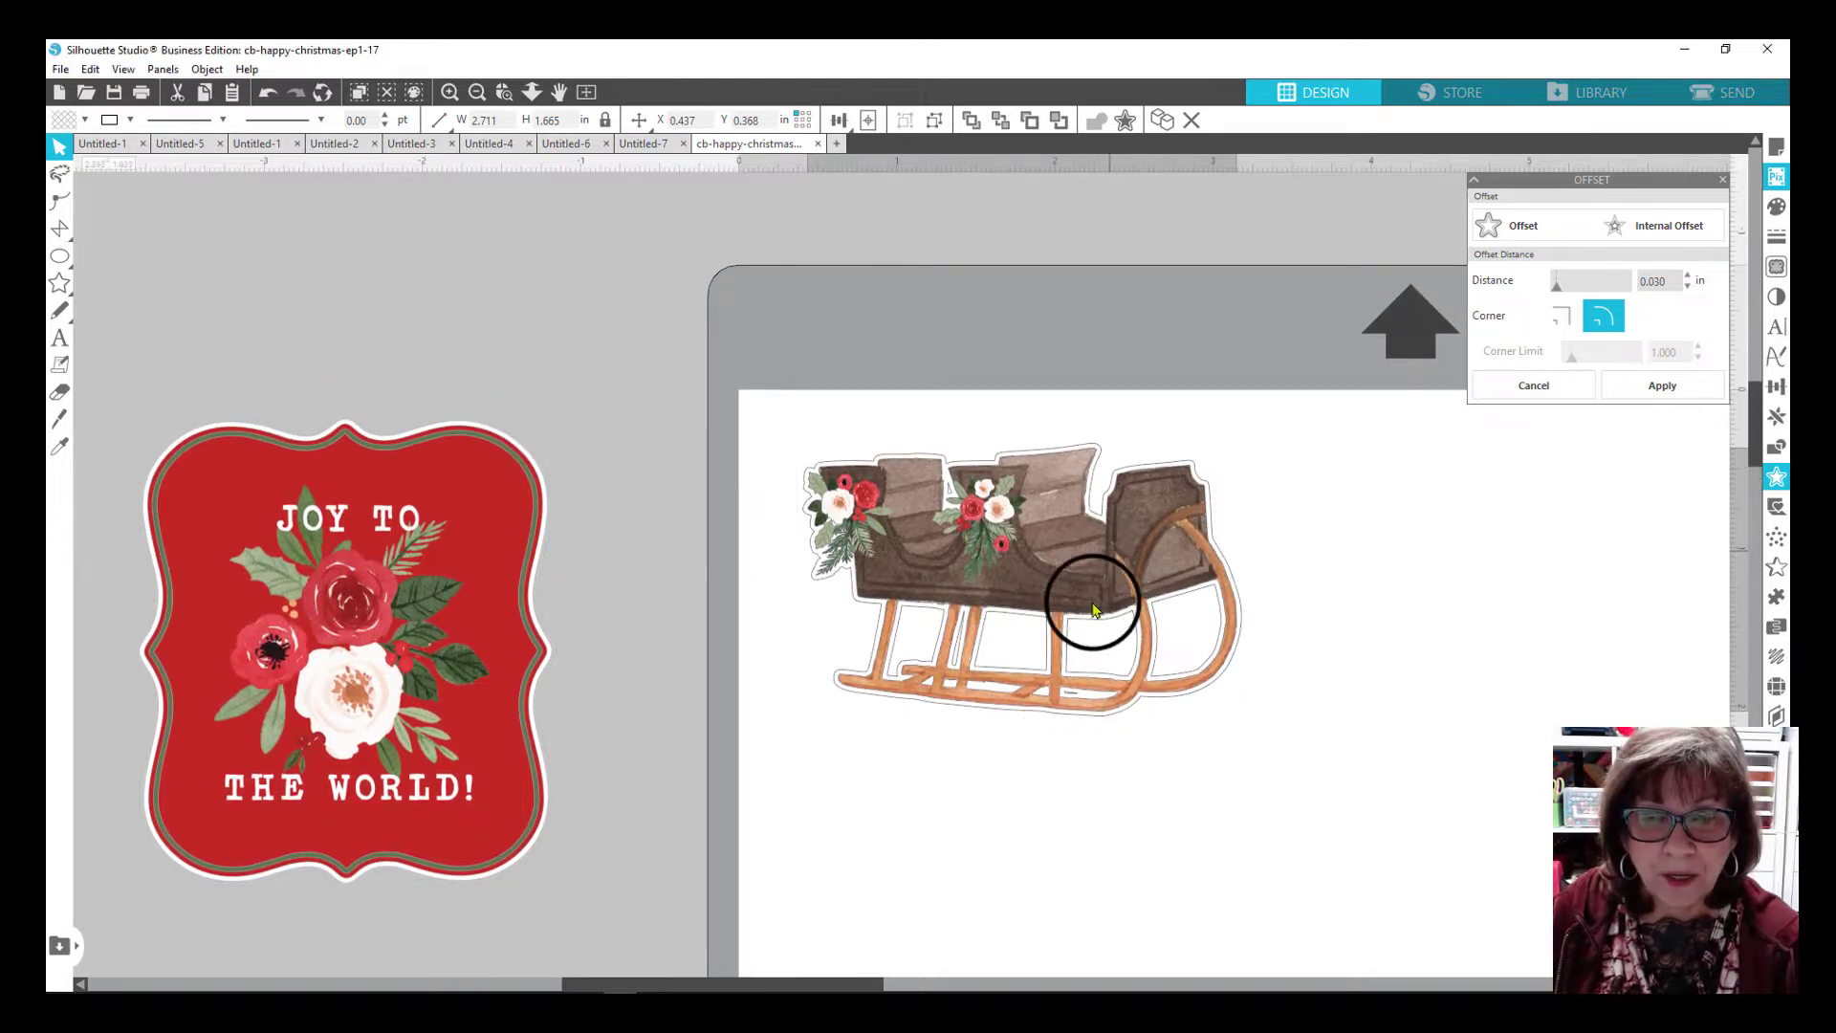
Move the sleigh away from its offset outline to inspect the cut lines, and place the two back together.
drag(1119, 564, 1206, 927)
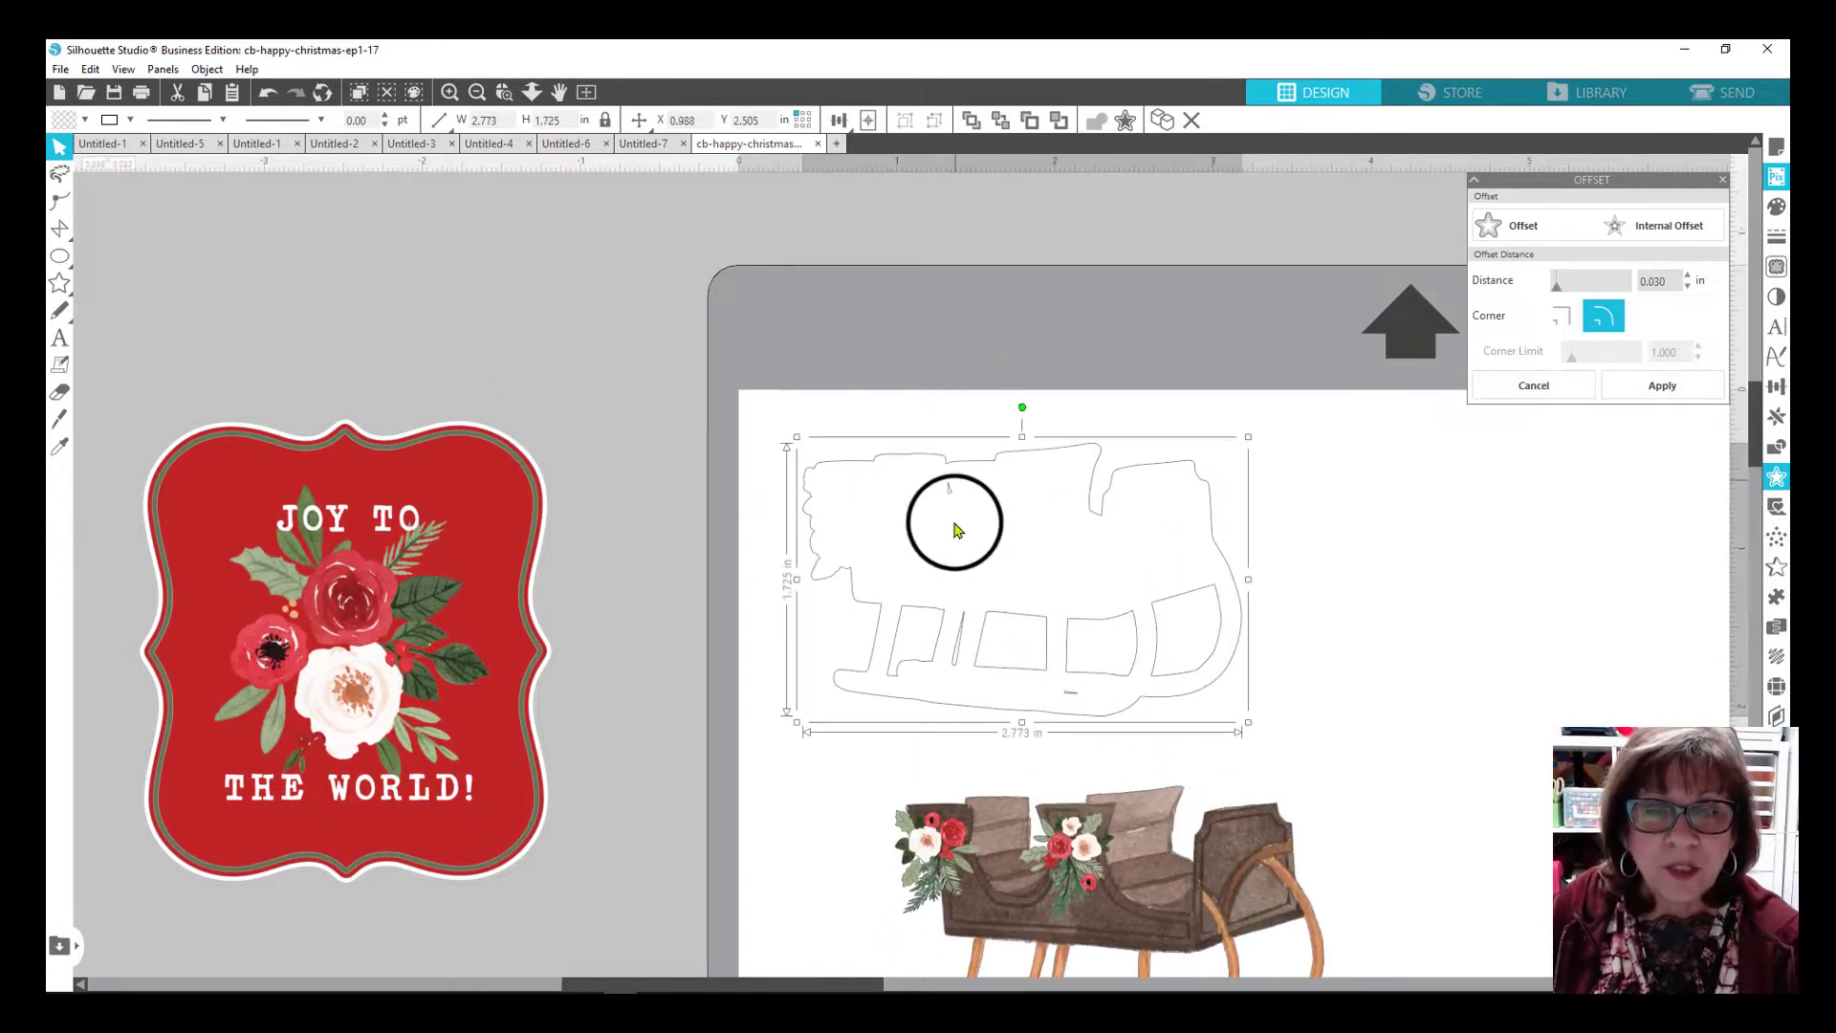
click(839, 475)
drag(839, 475, 837, 344)
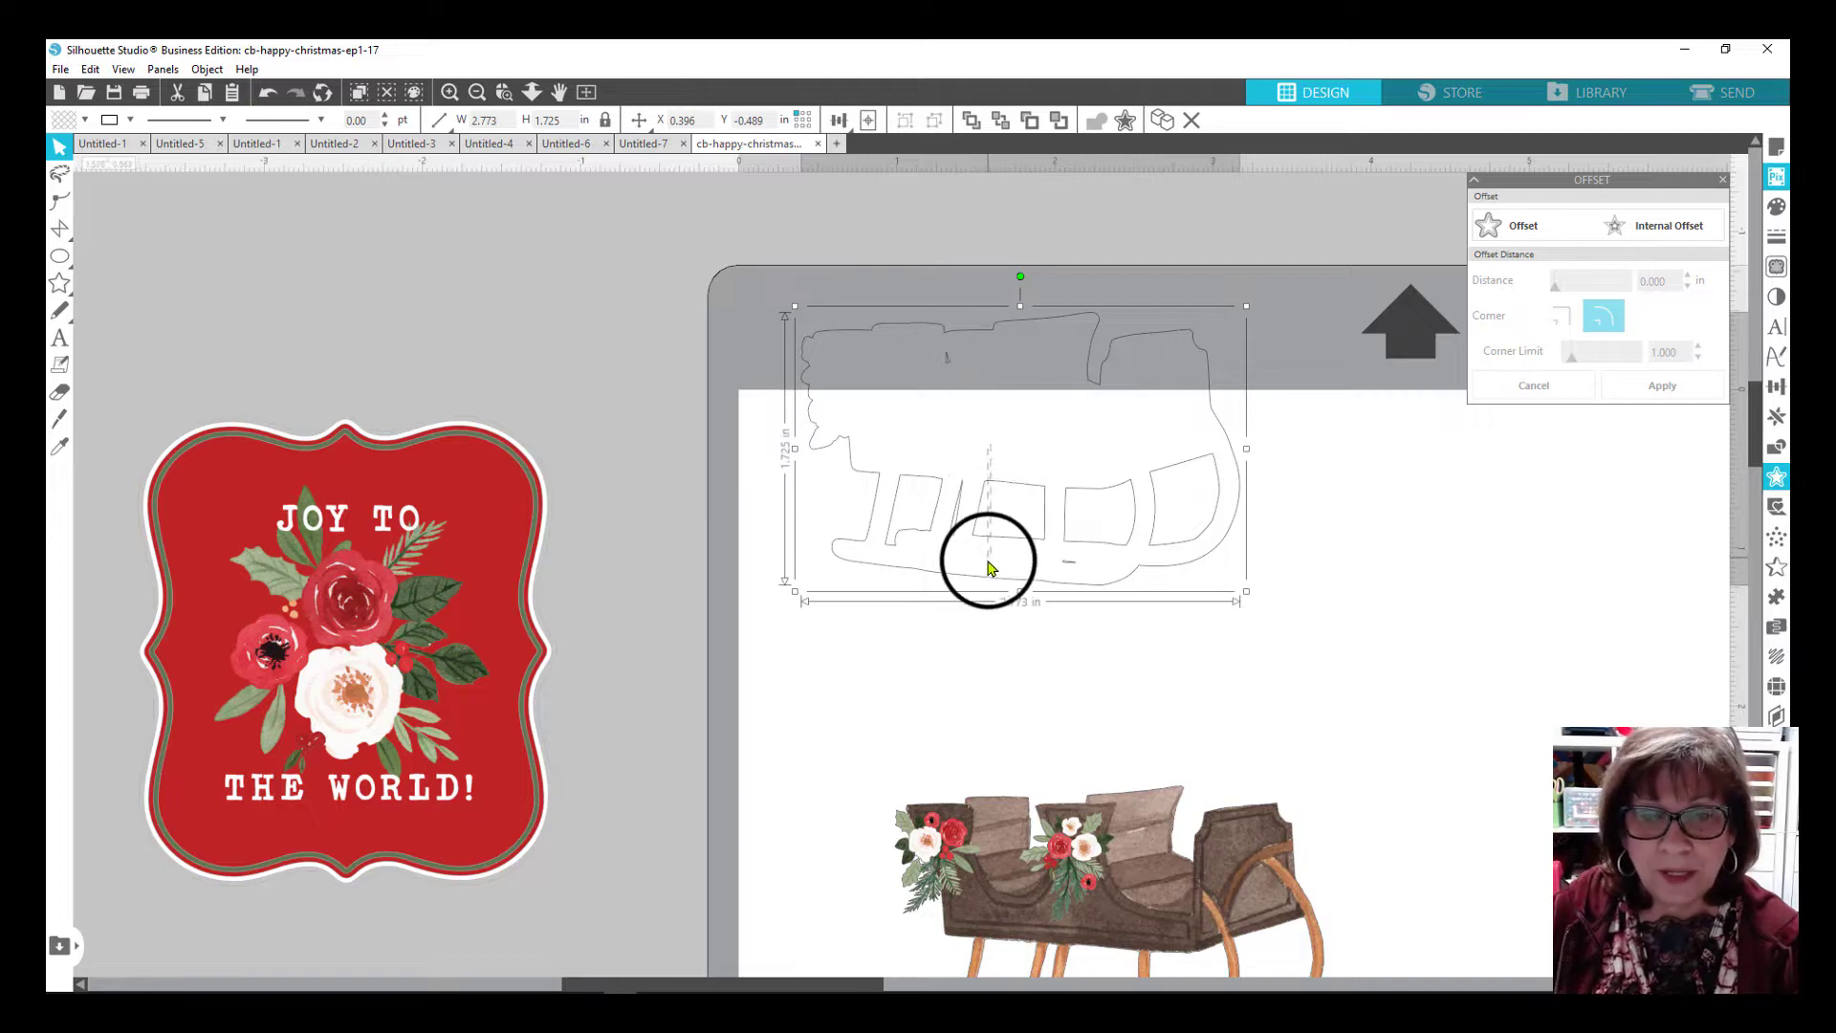
drag(990, 489, 996, 615)
drag(1081, 852, 996, 525)
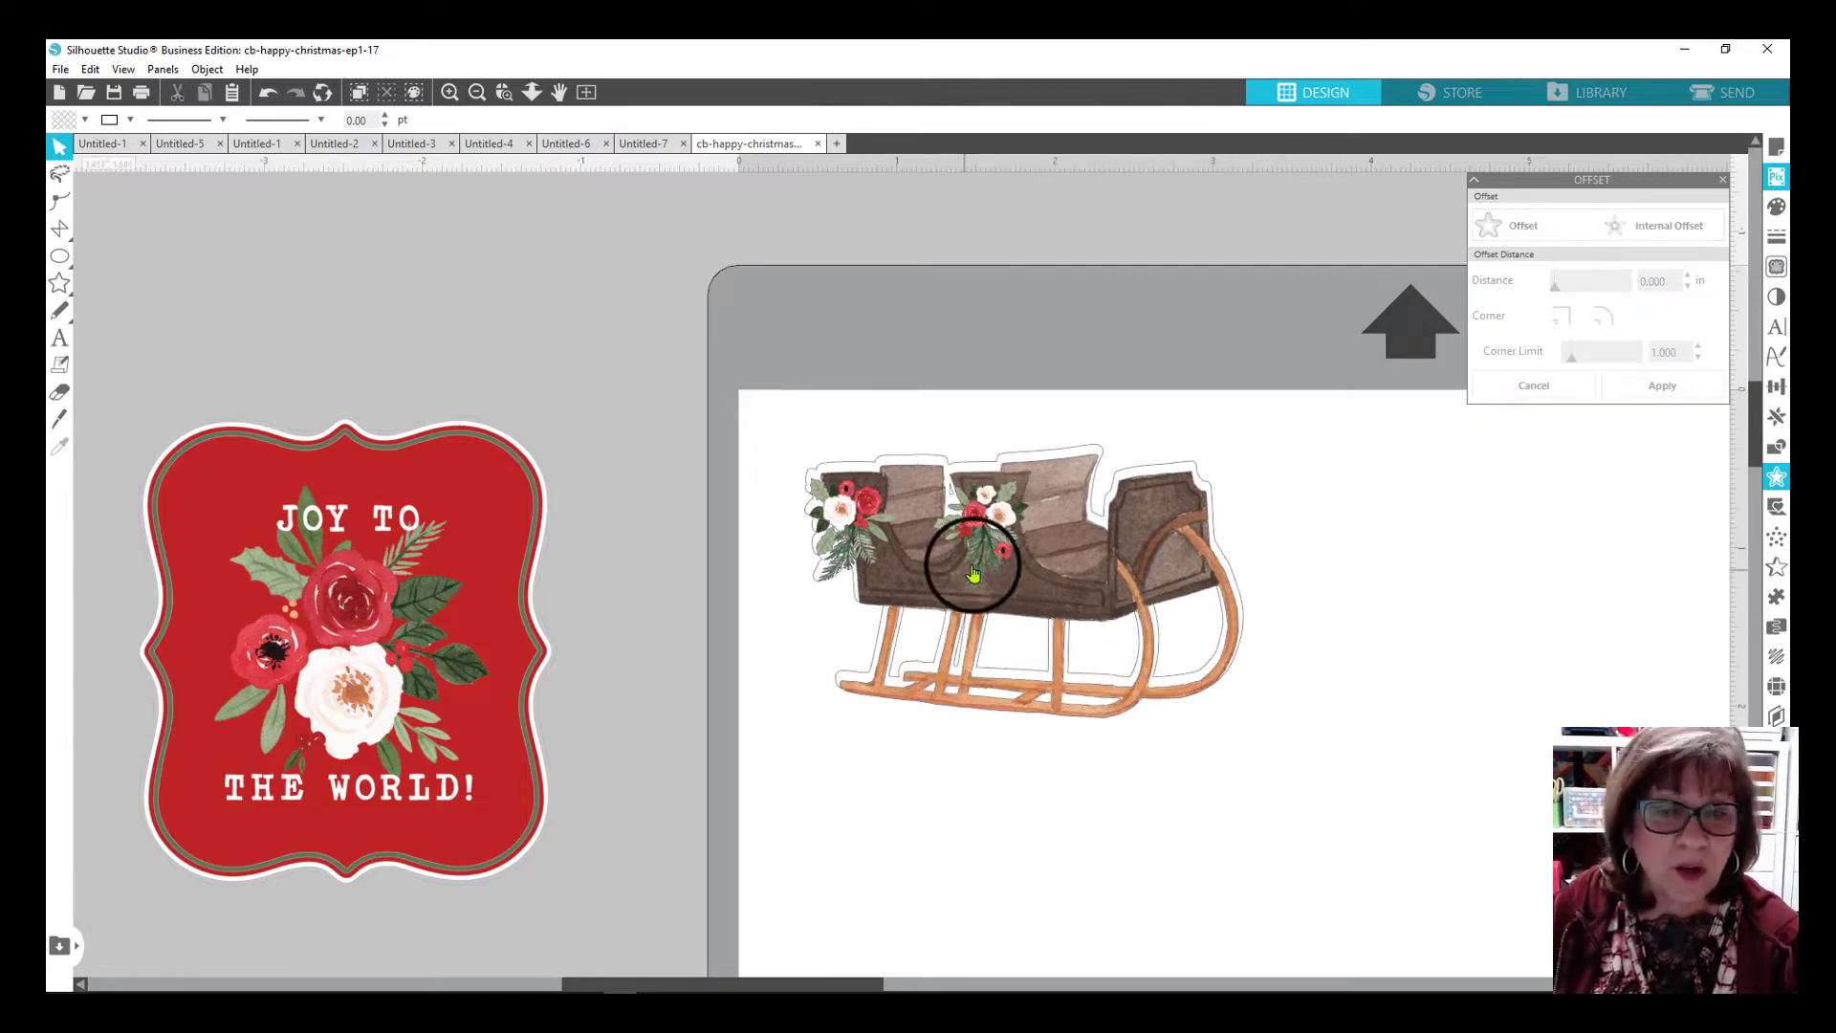
Move the sleigh off its offset outline and release the outline's compound path.
drag(942, 529, 325, 340)
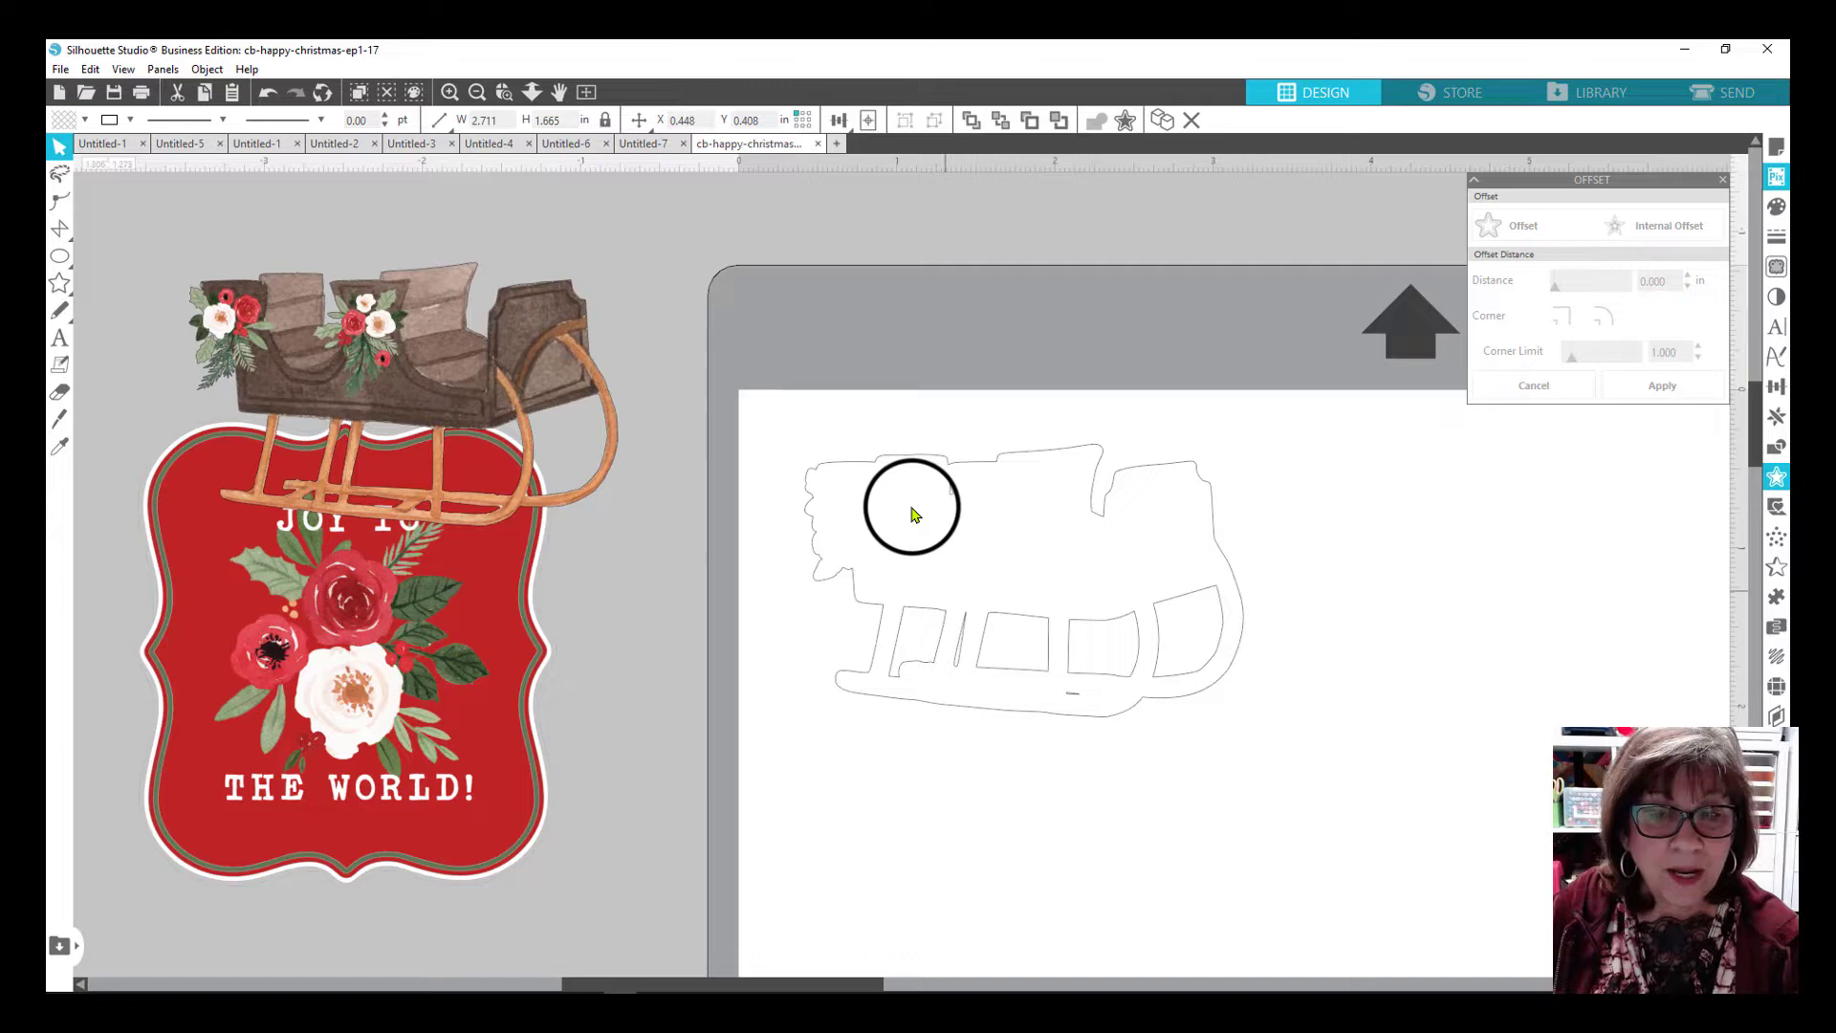
click(842, 563)
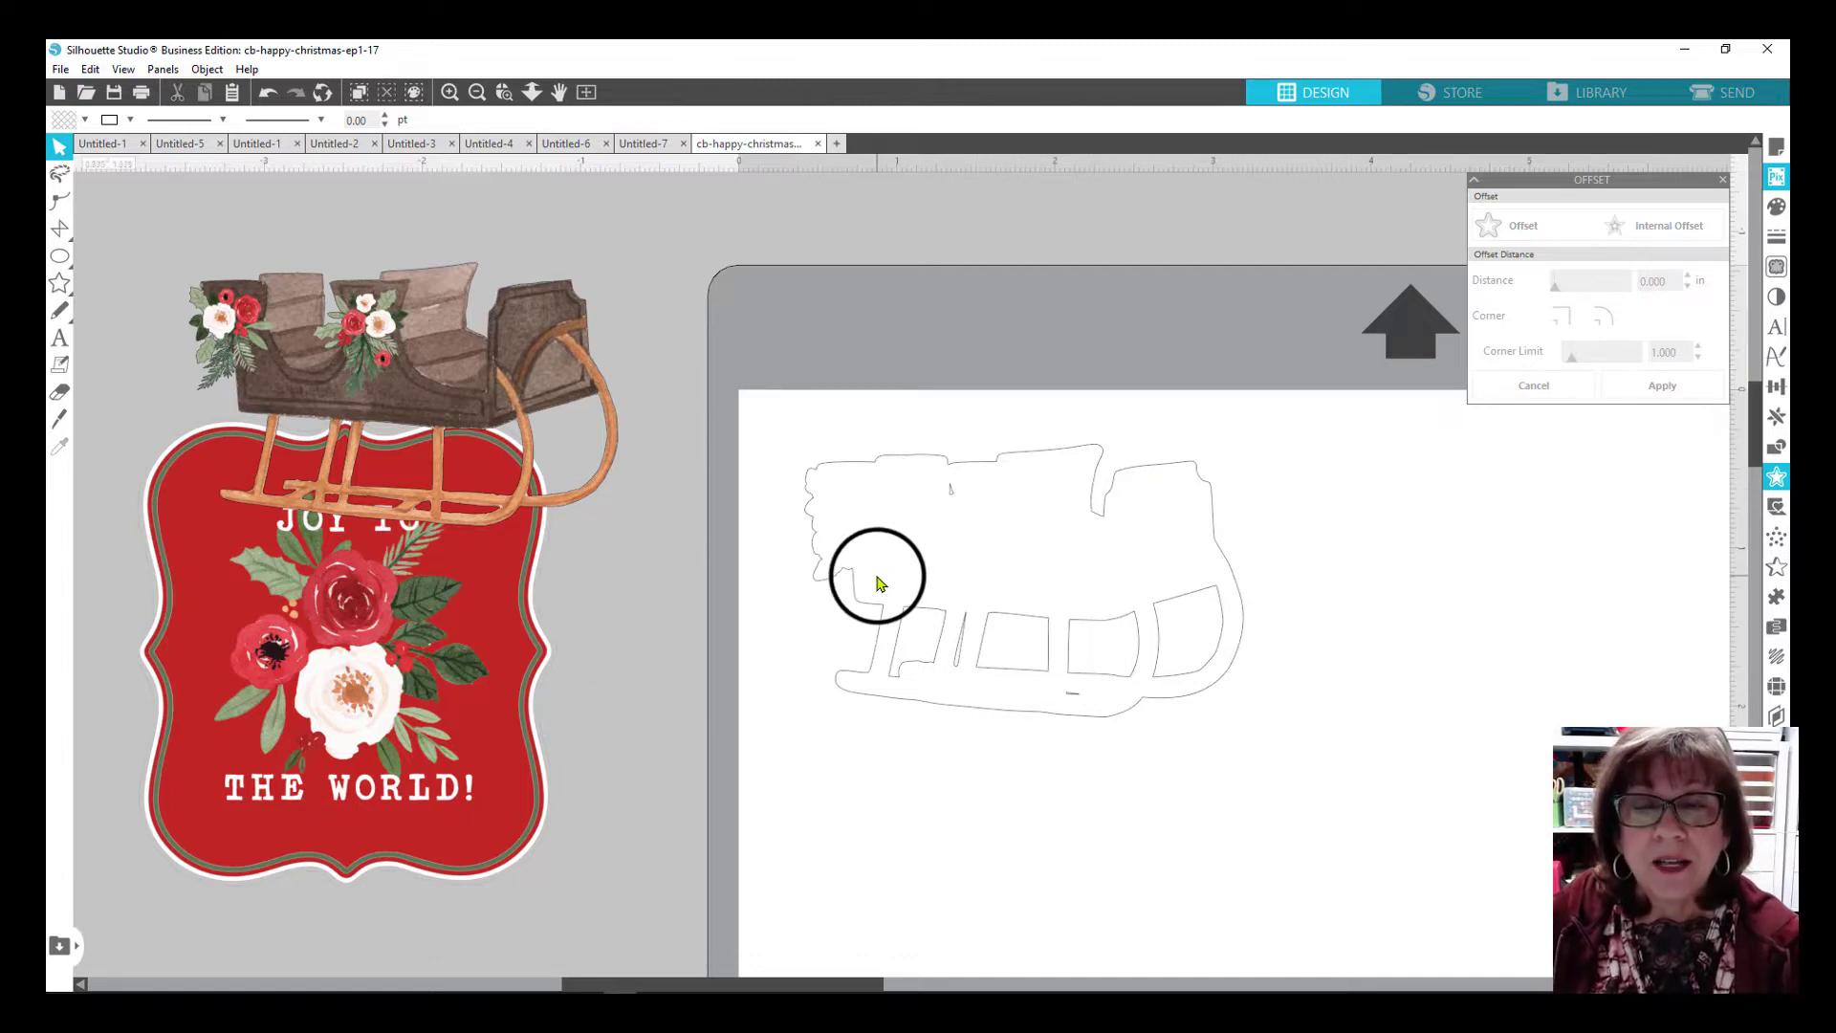
right_click(1045, 526)
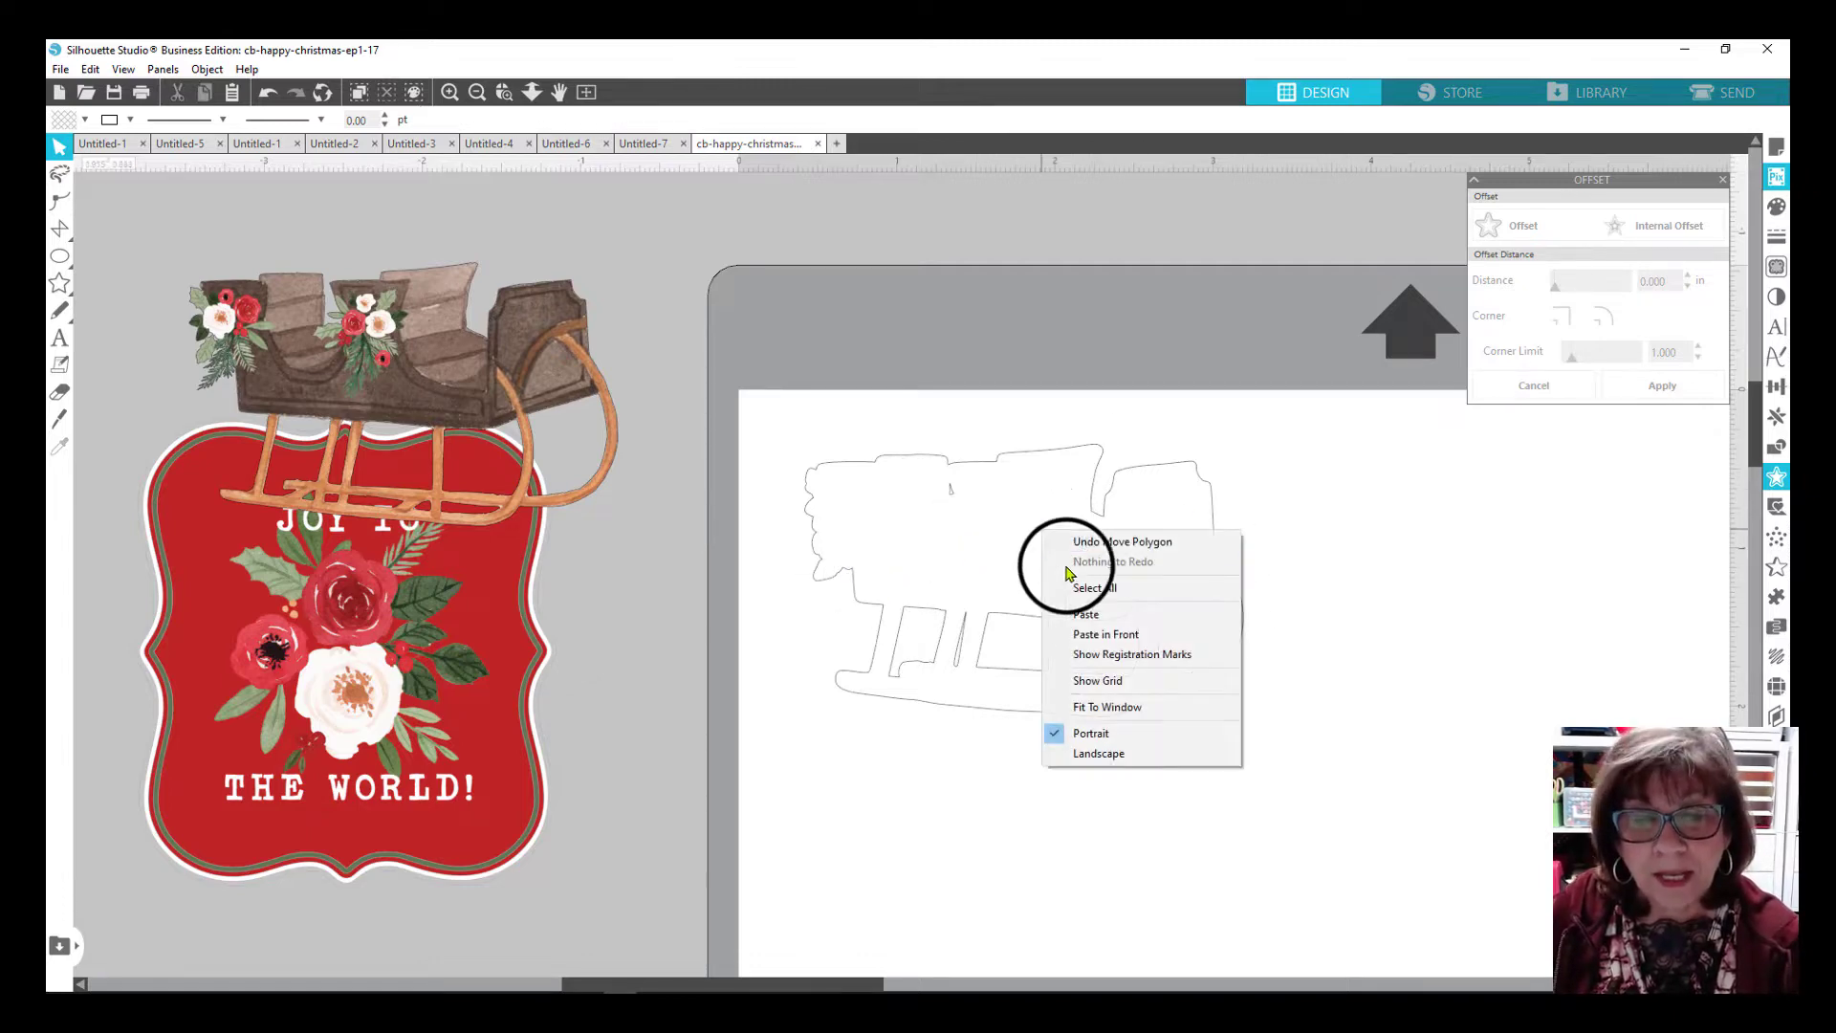
right_click(971, 516)
click(985, 459)
right_click(993, 461)
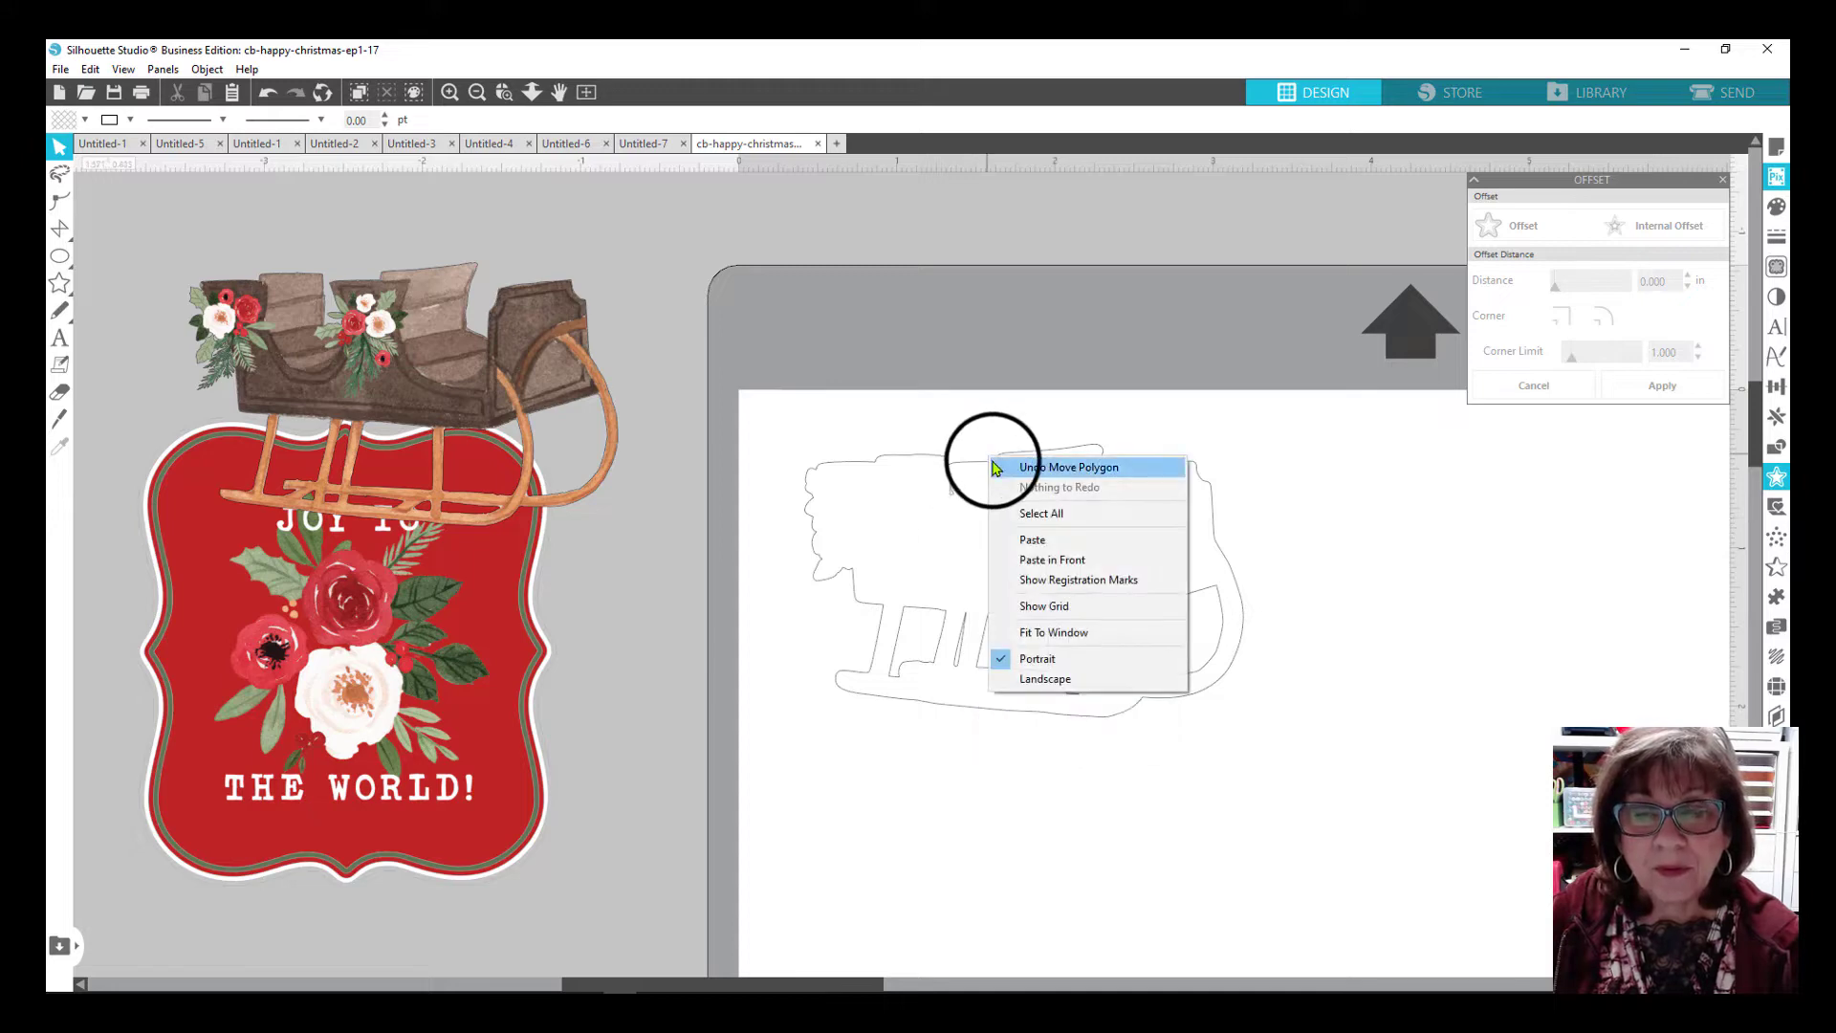
click(970, 465)
right_click(970, 465)
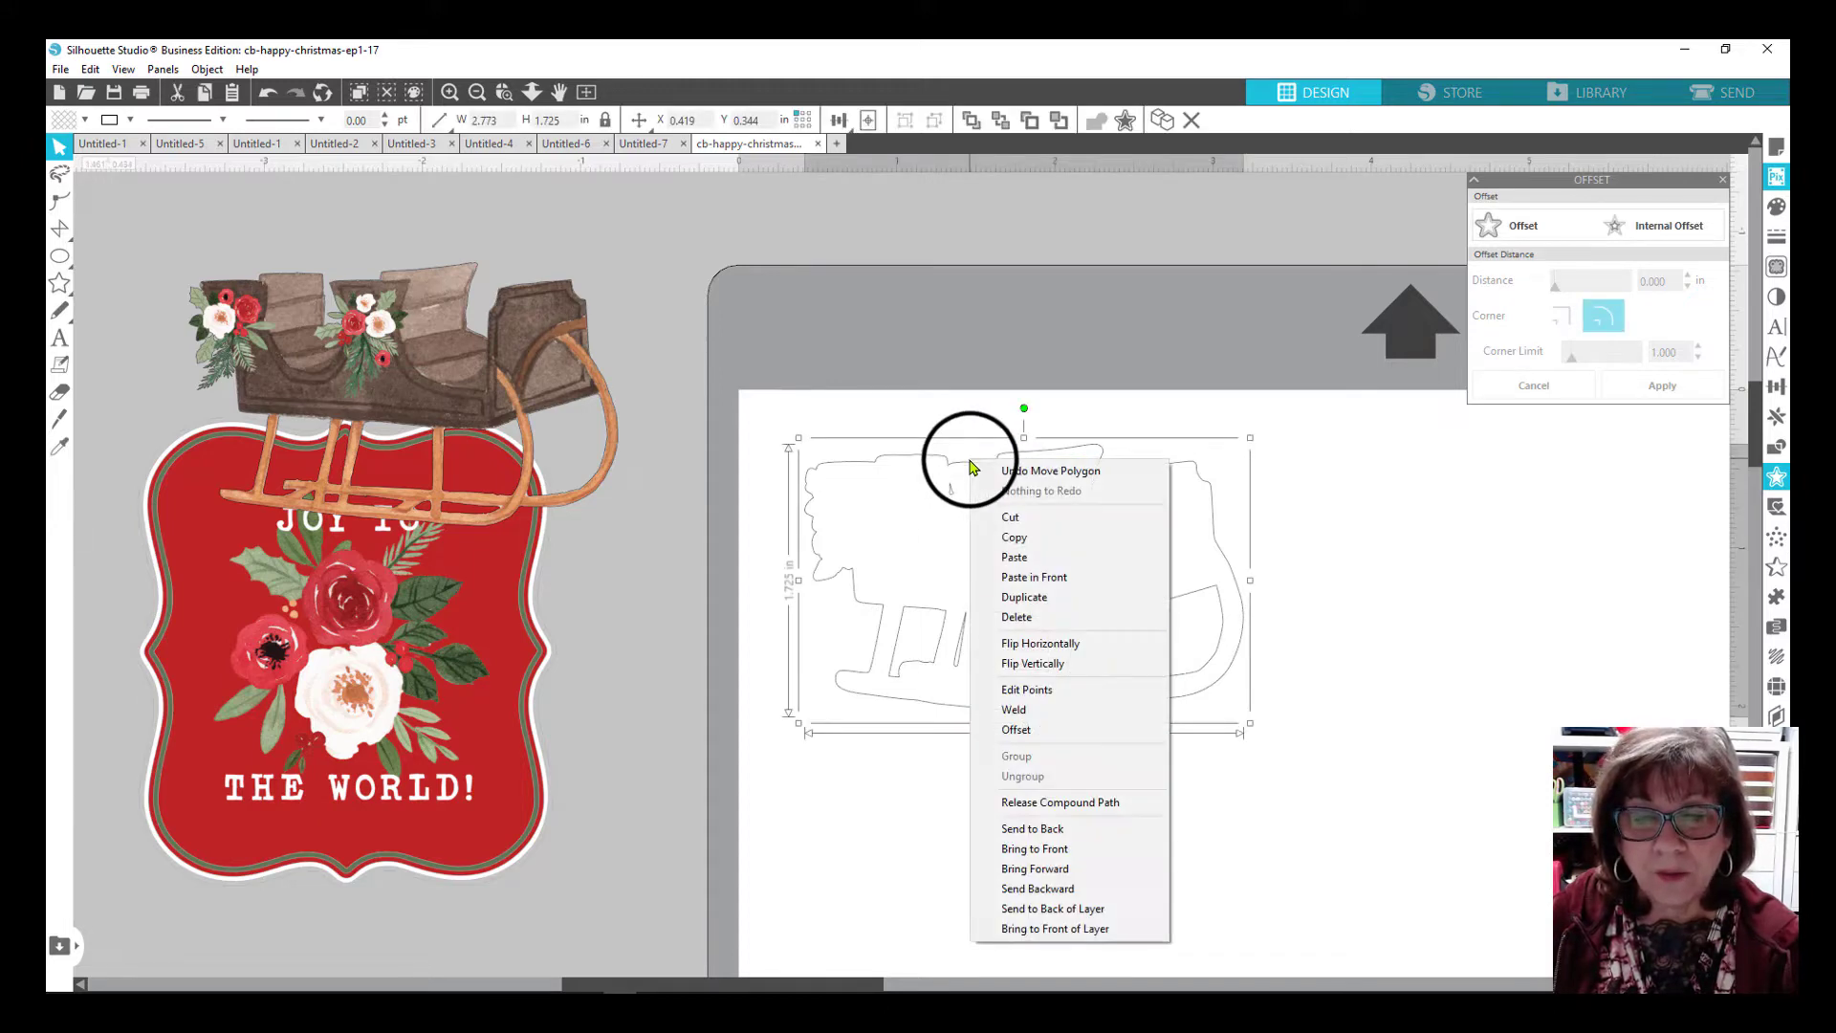
click(1037, 805)
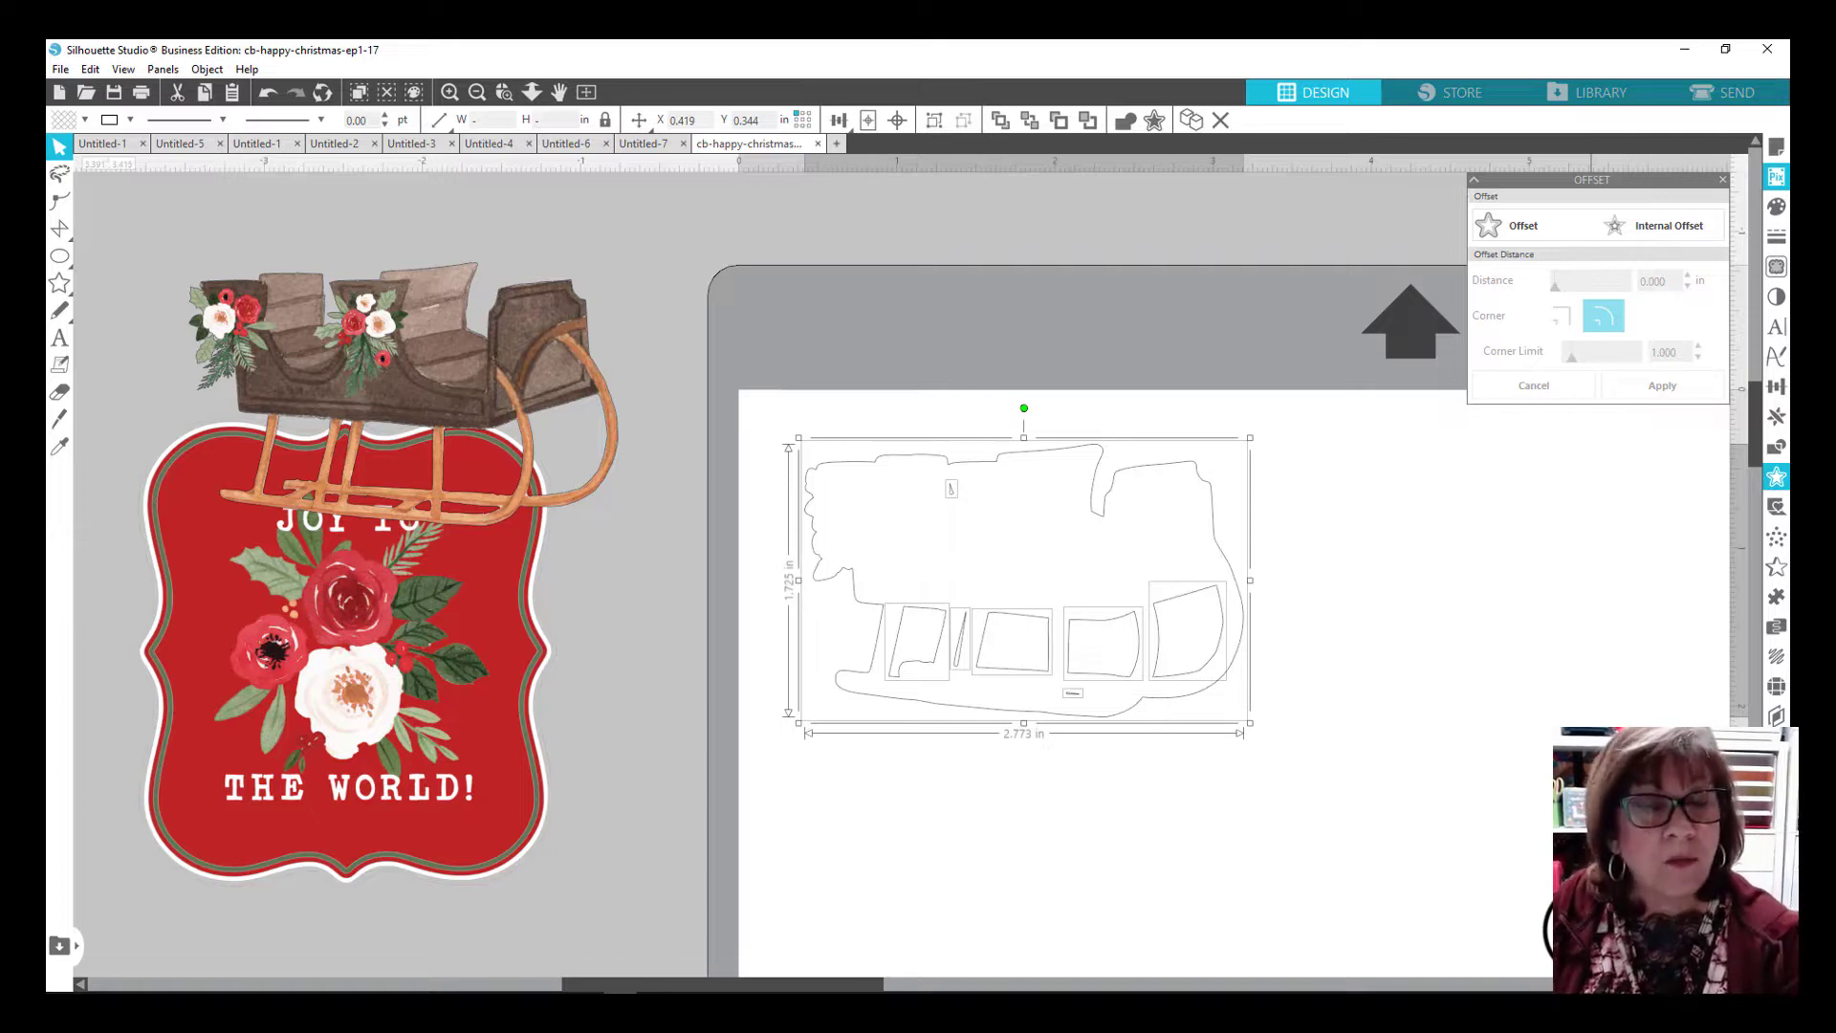
Weld the released outline pieces into one solid outer outline and place the sleigh back over it.
right_click(1014, 541)
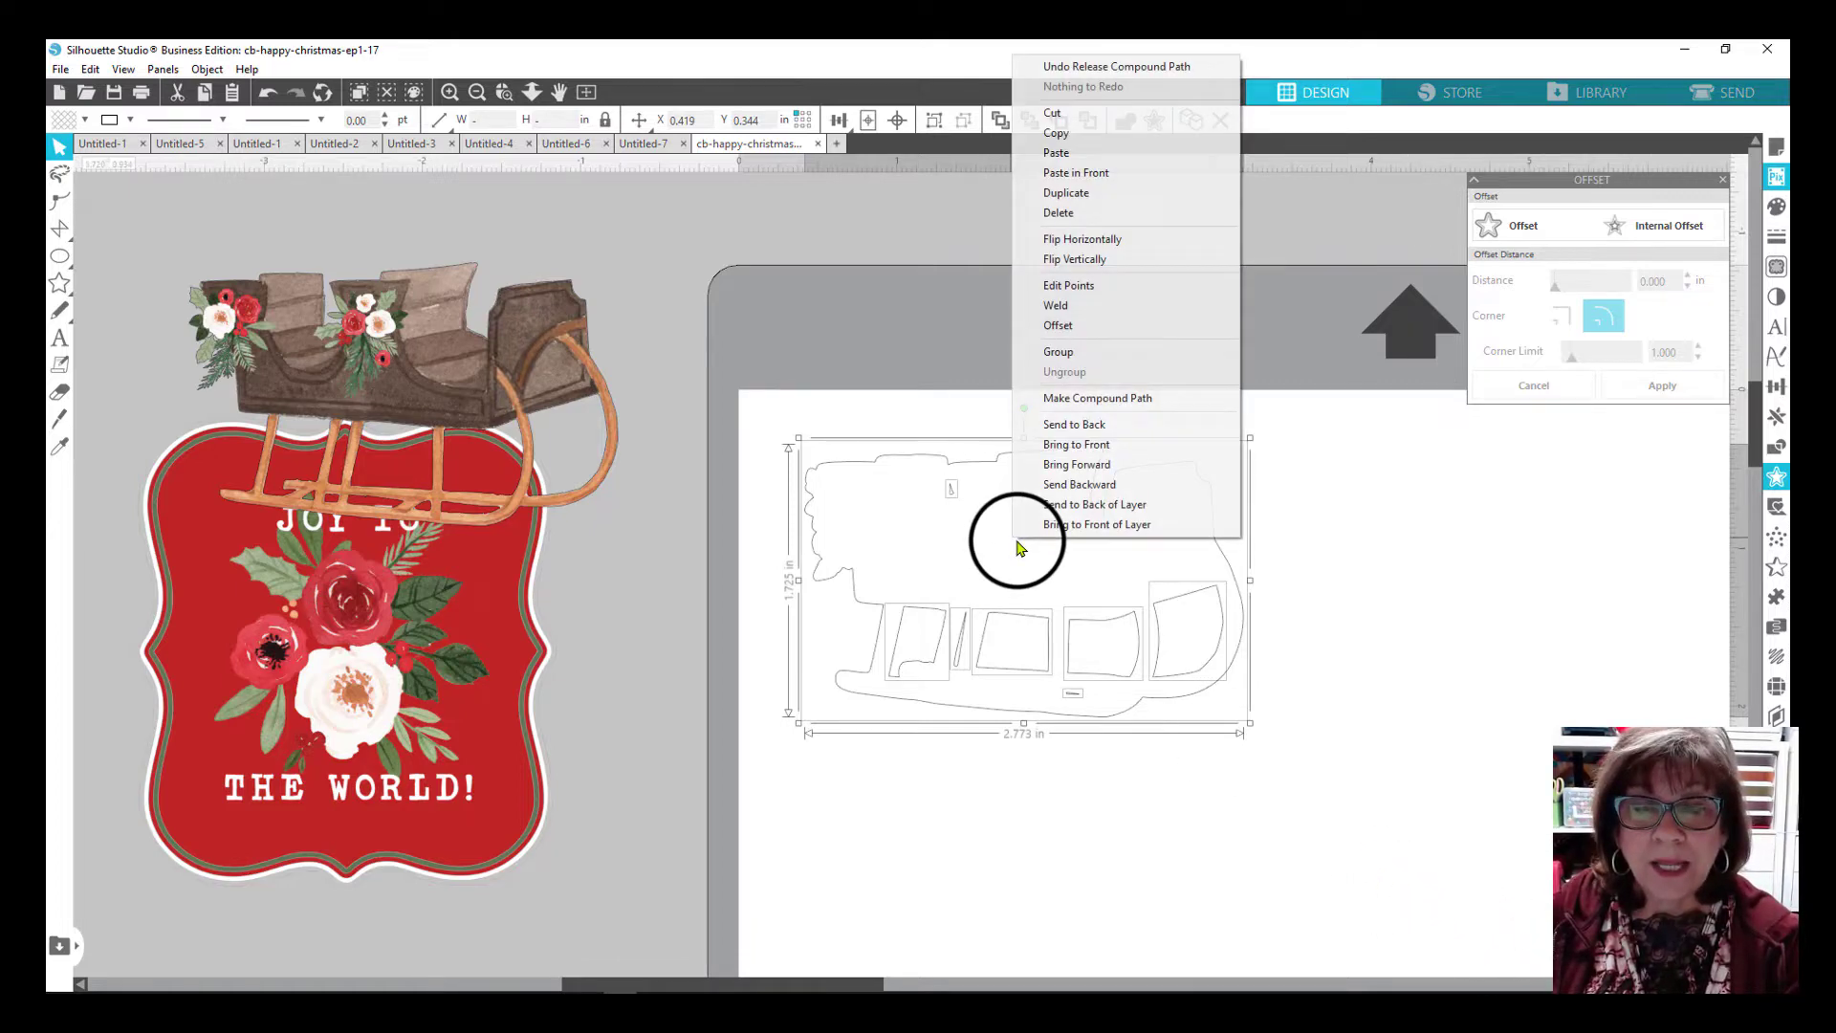
click(1093, 308)
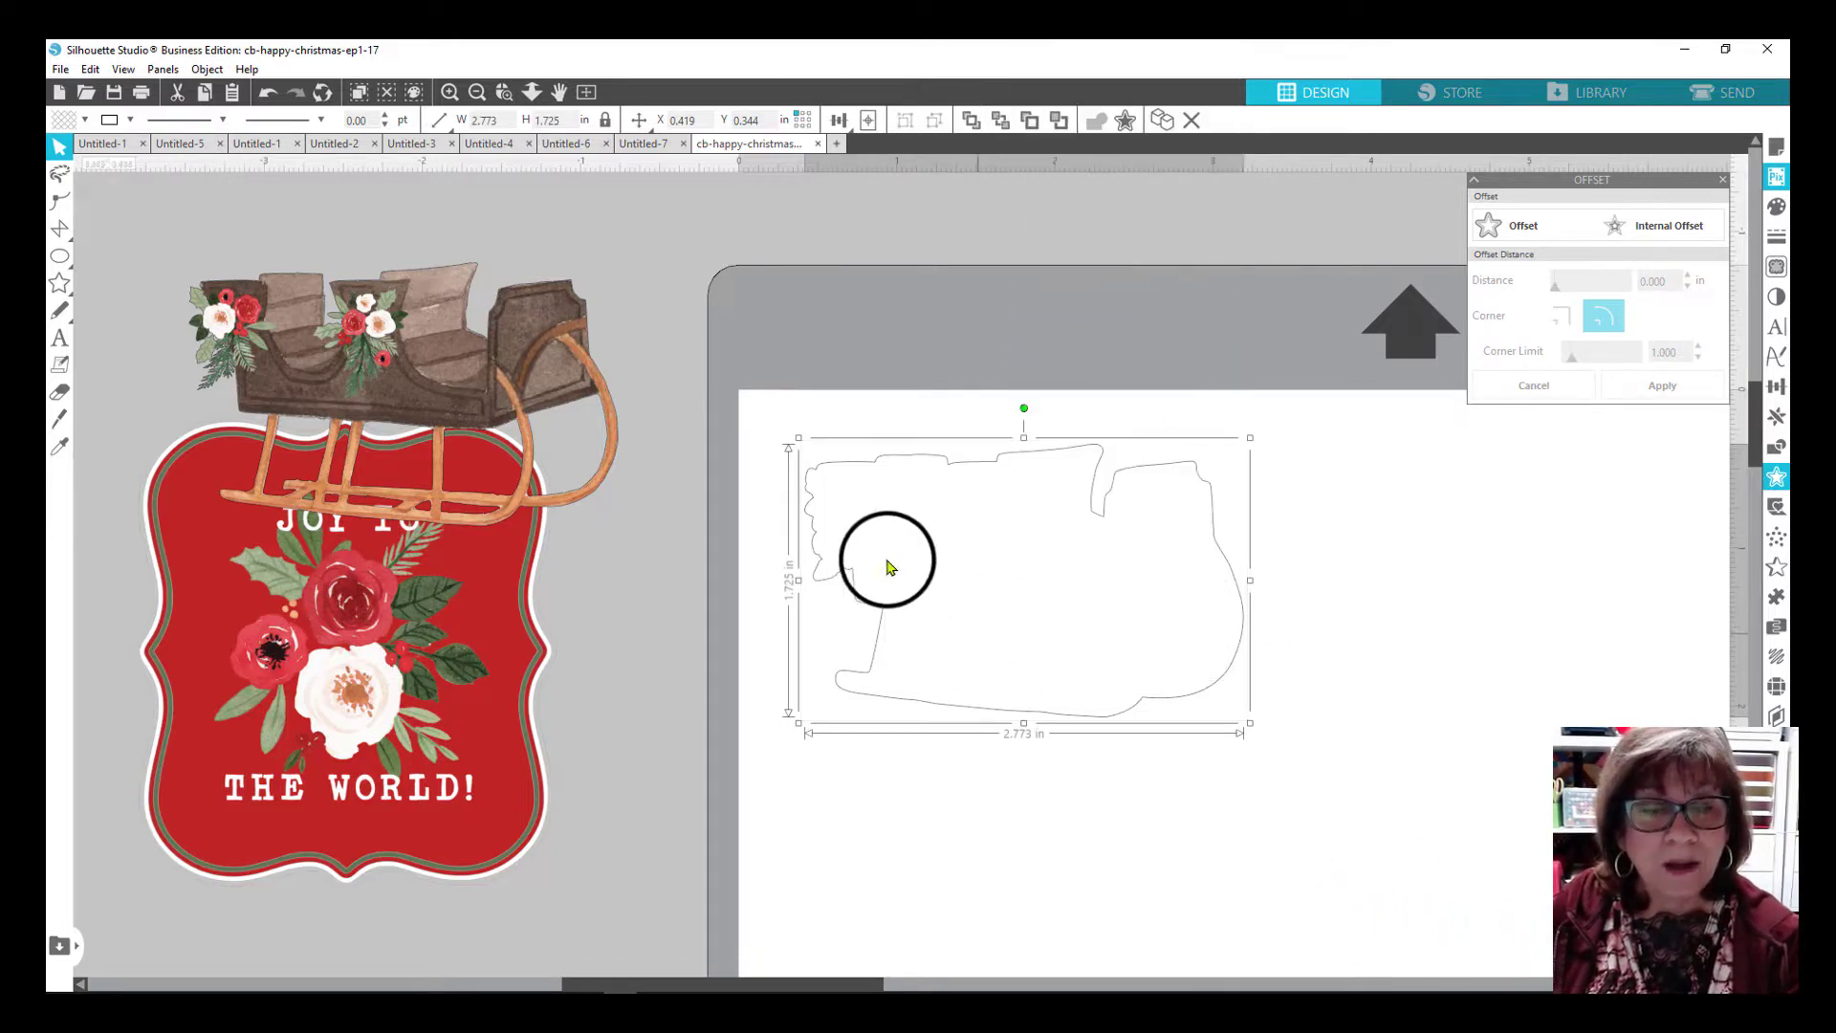
drag(520, 398, 1140, 576)
key(Escape)
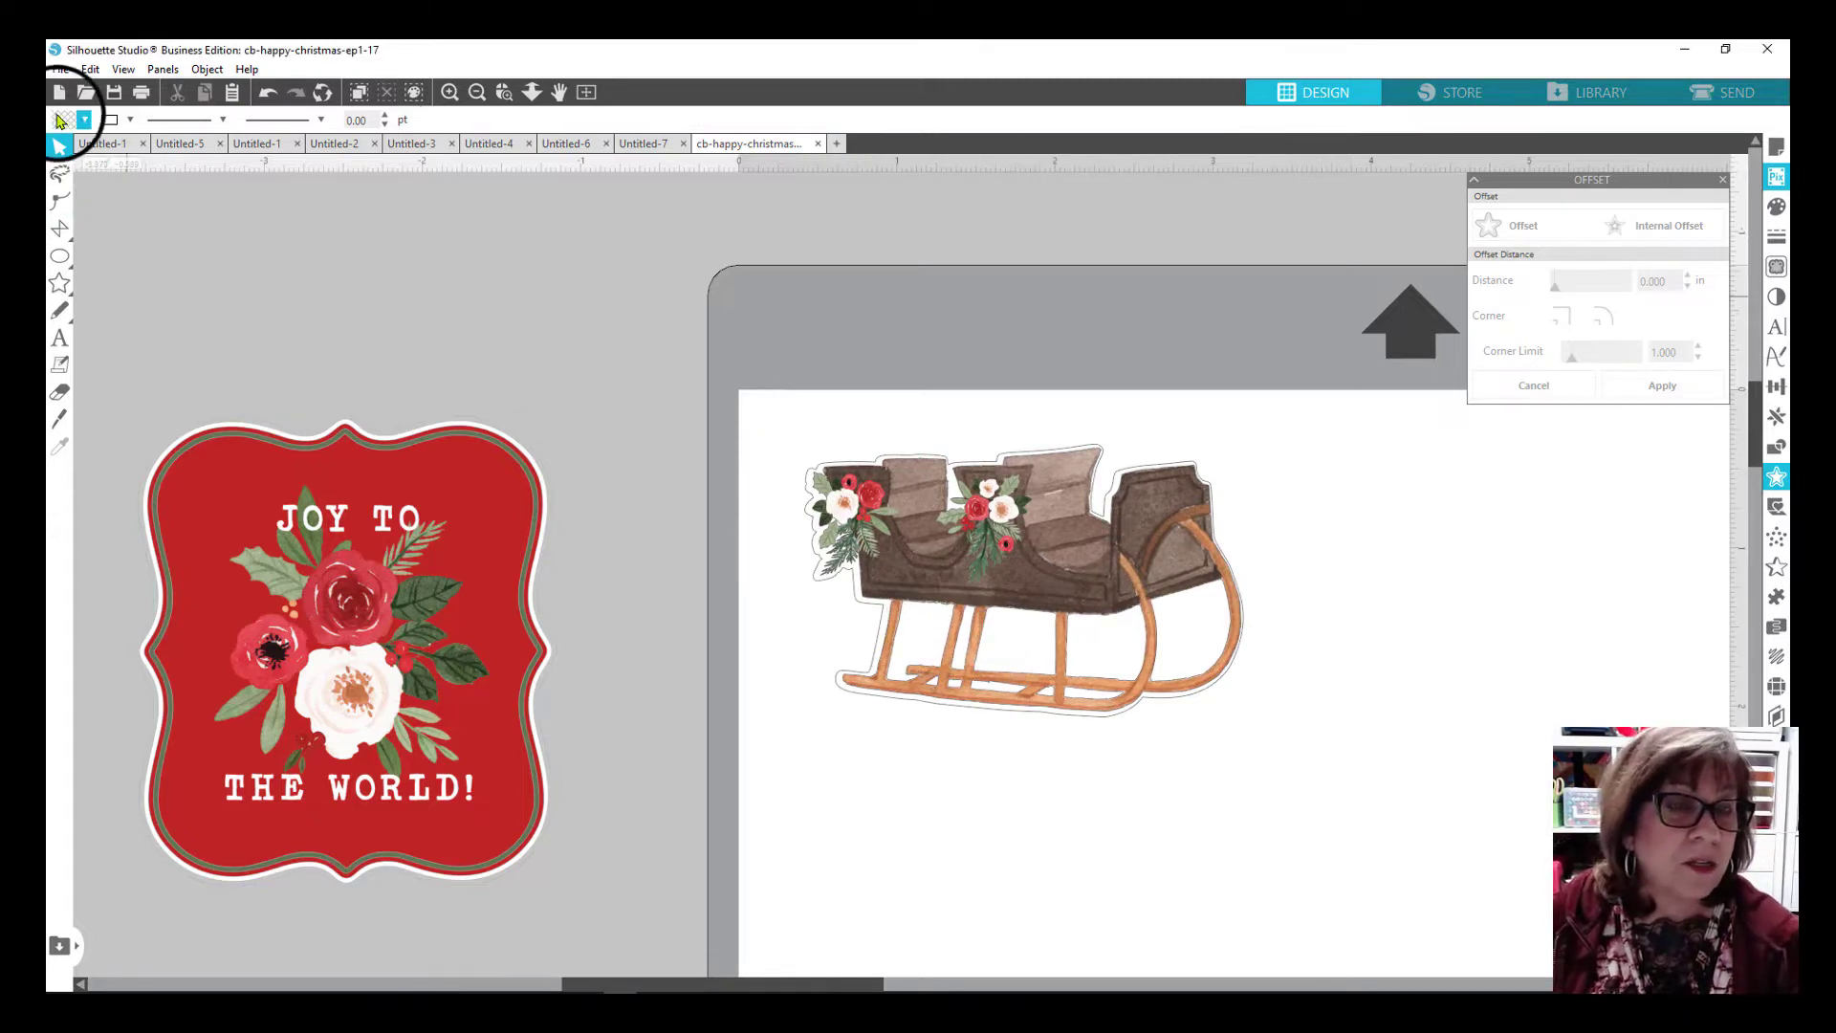
Fill the sleigh's outer offset outline with blue and align the sleigh on top of it.
key(ctrl+z)
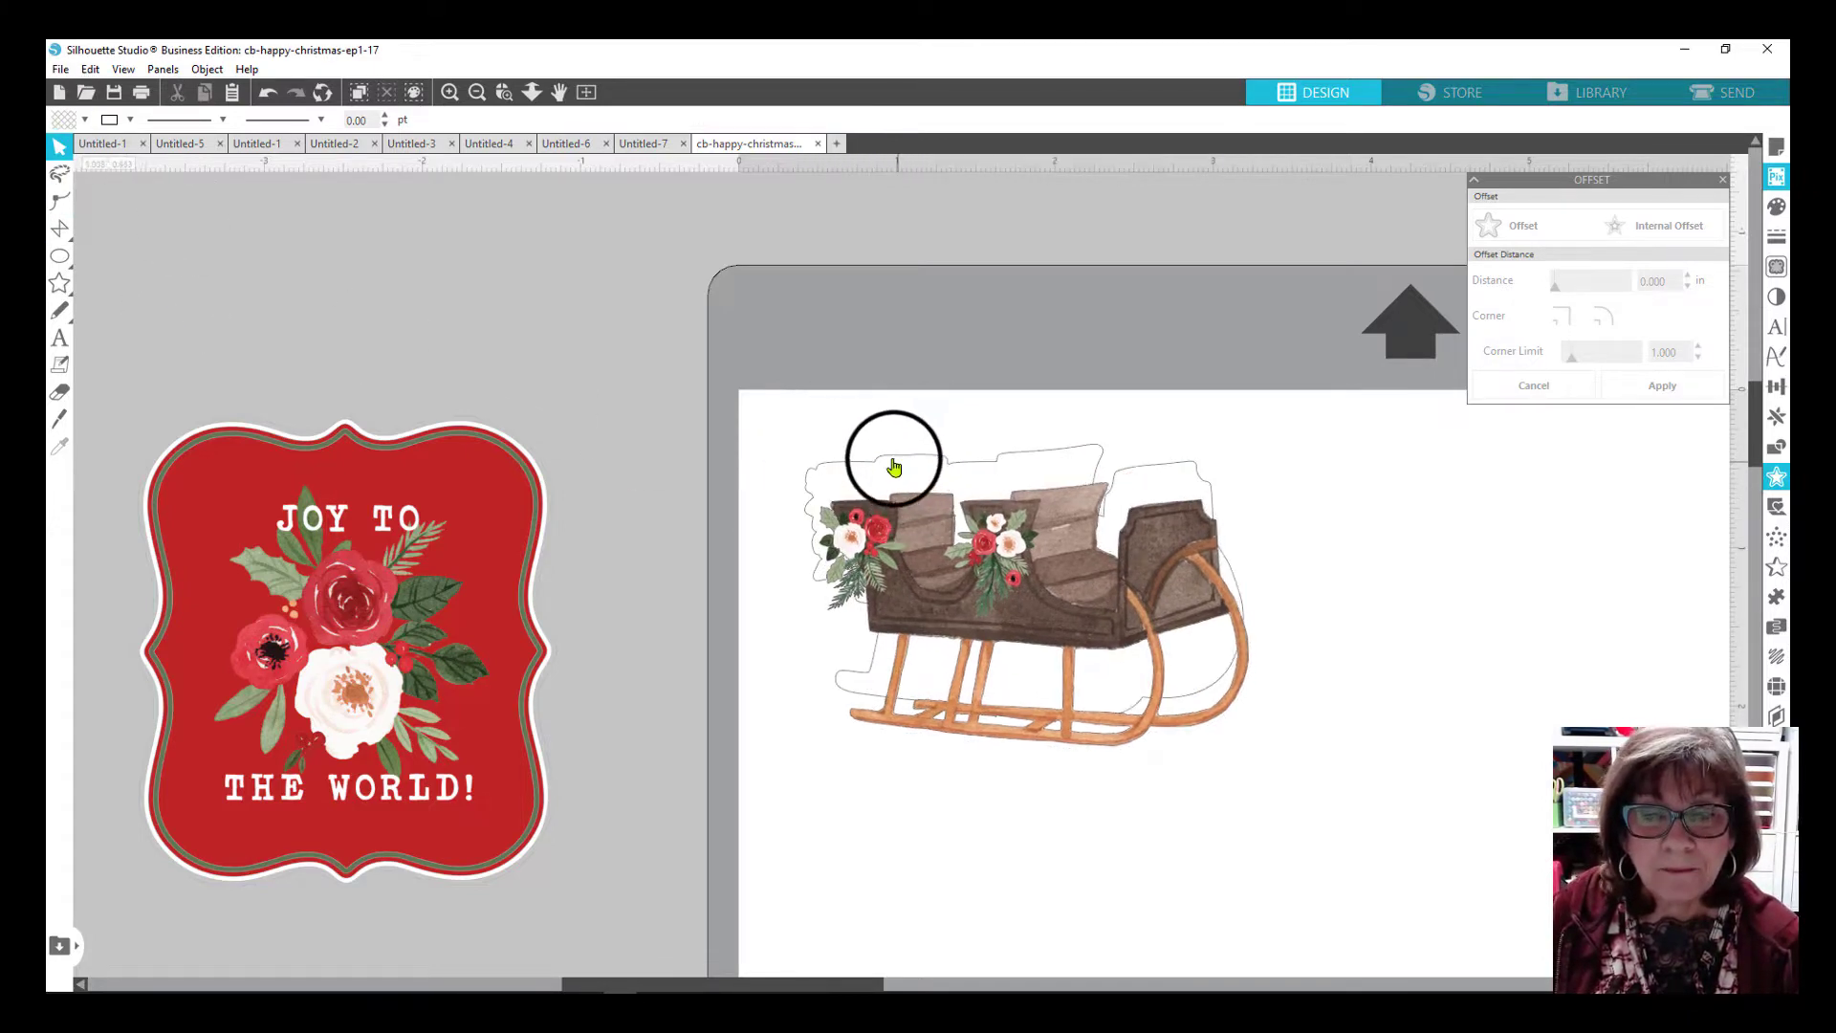
click(889, 459)
click(59, 121)
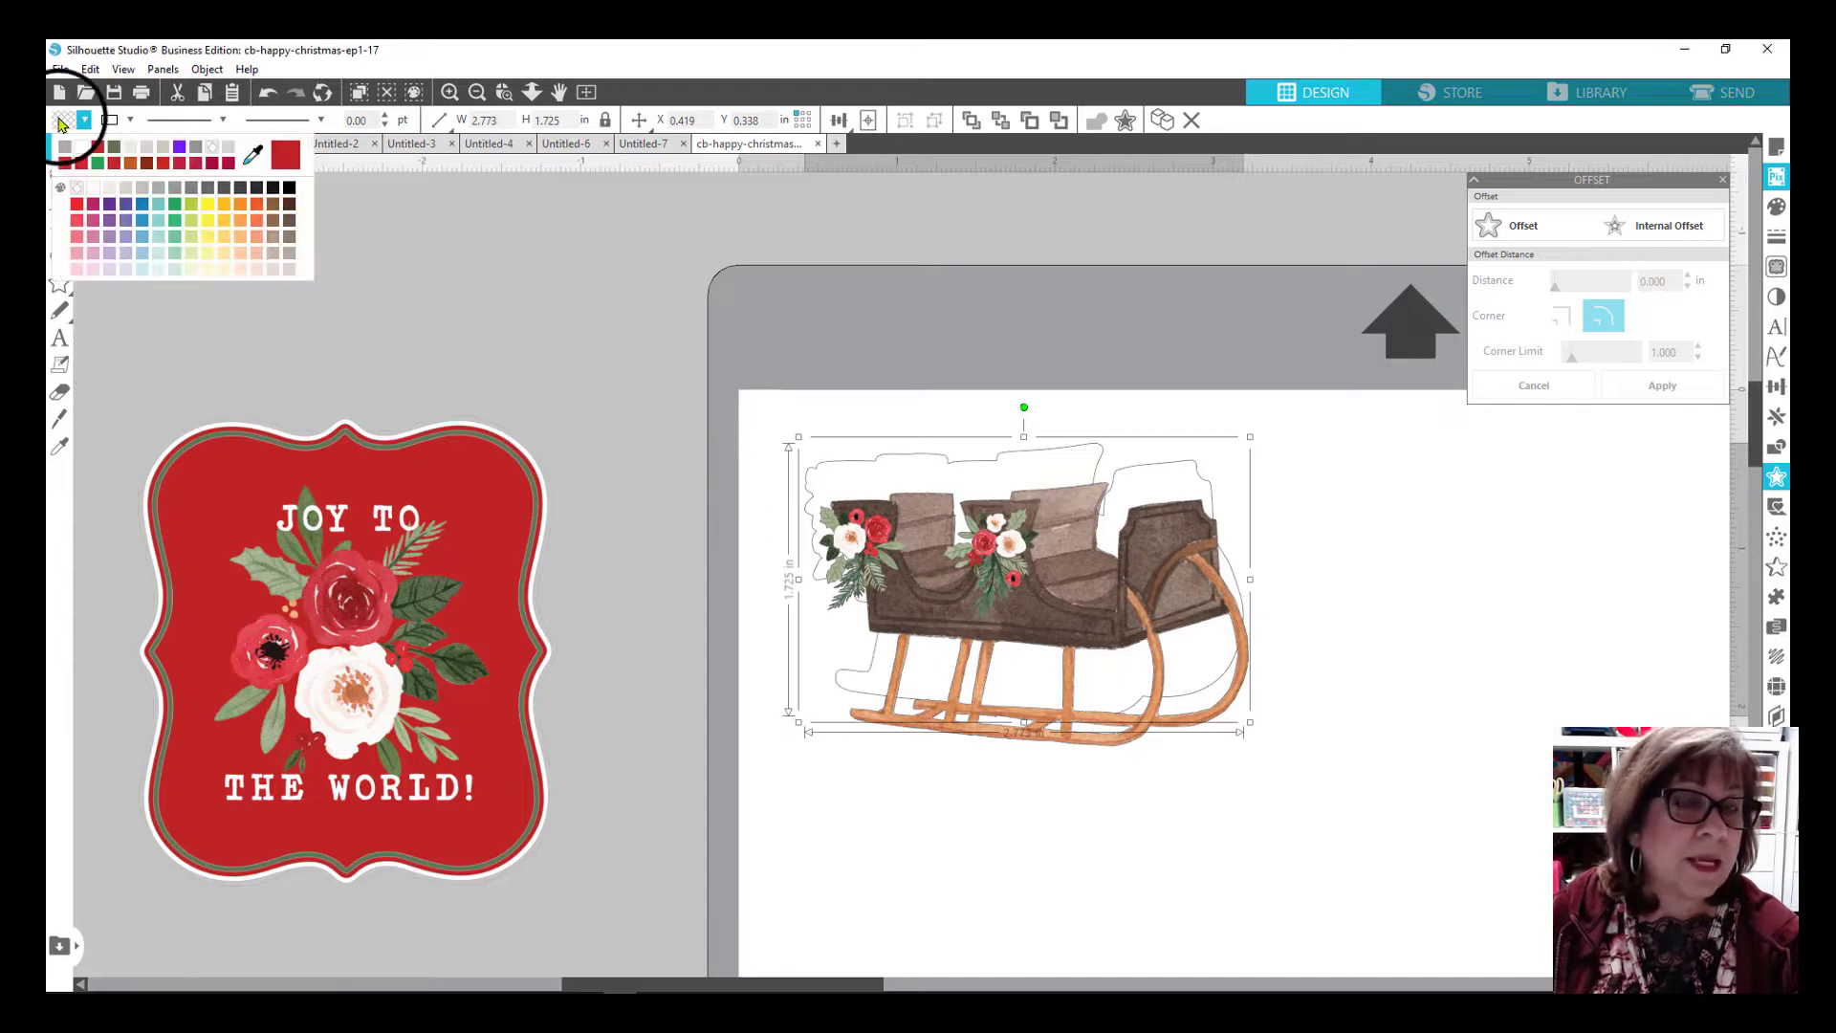
click(140, 215)
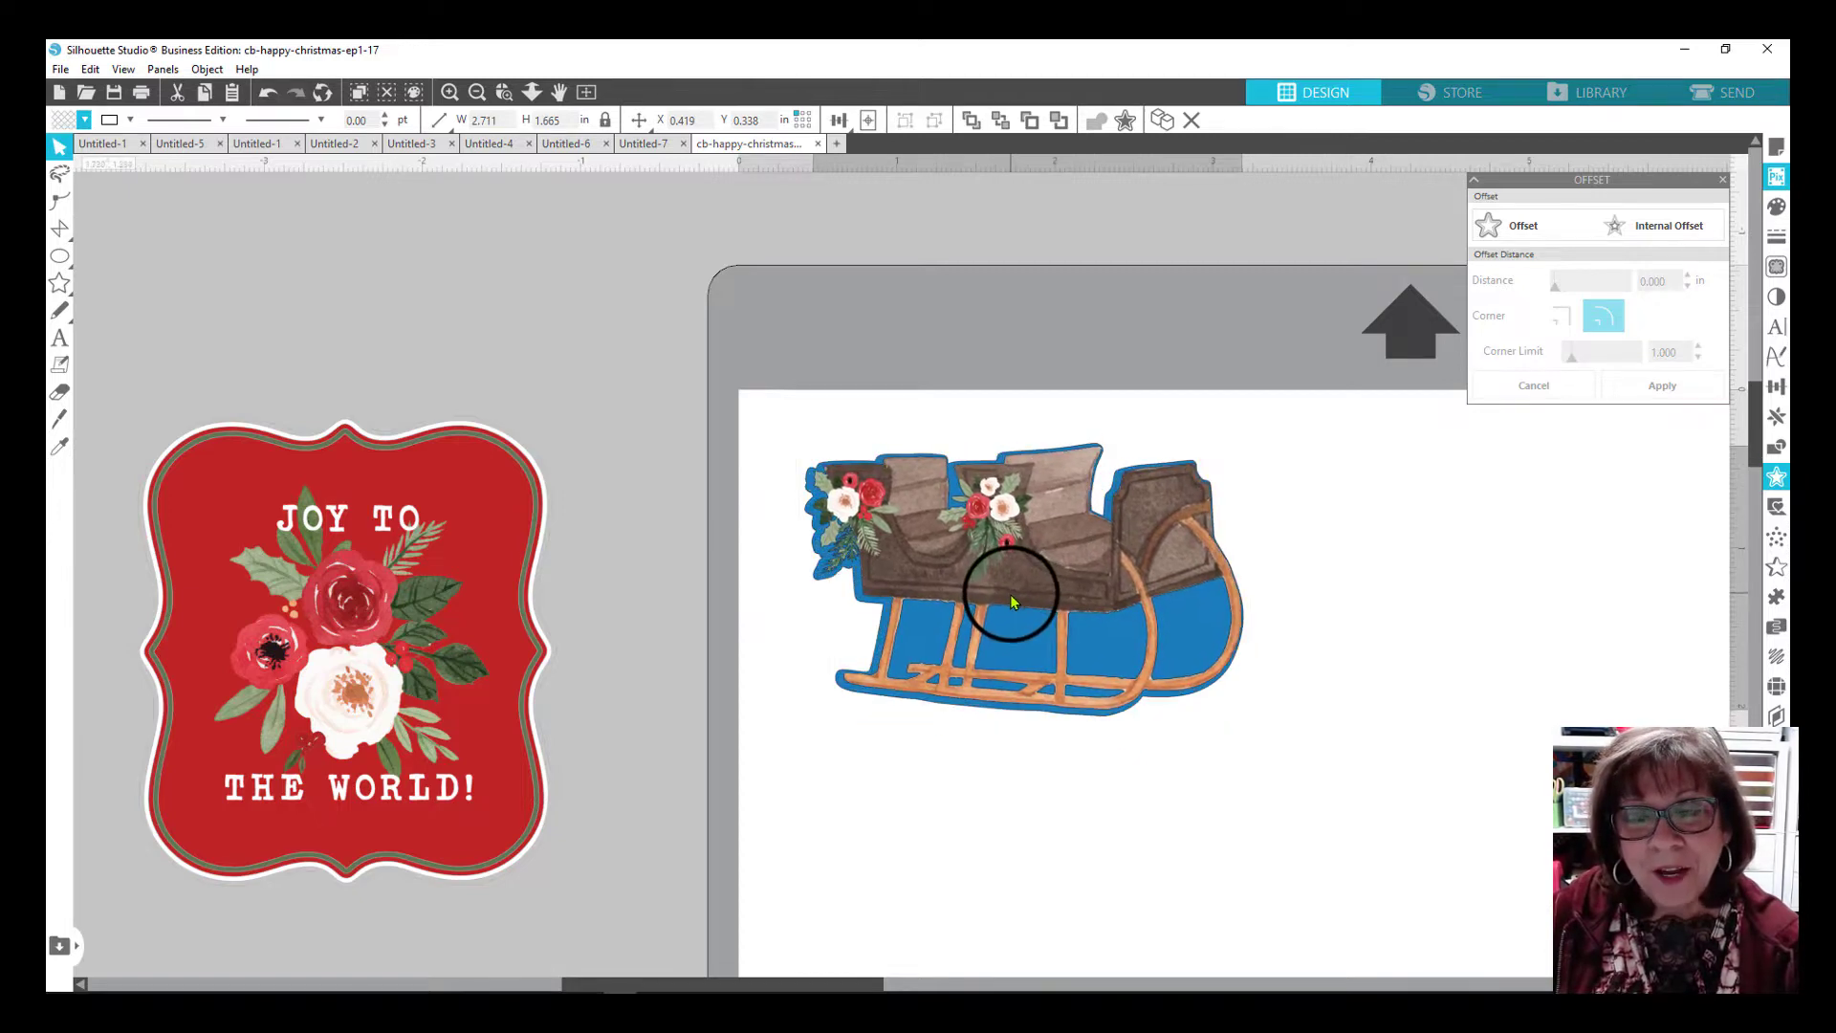
click(1659, 586)
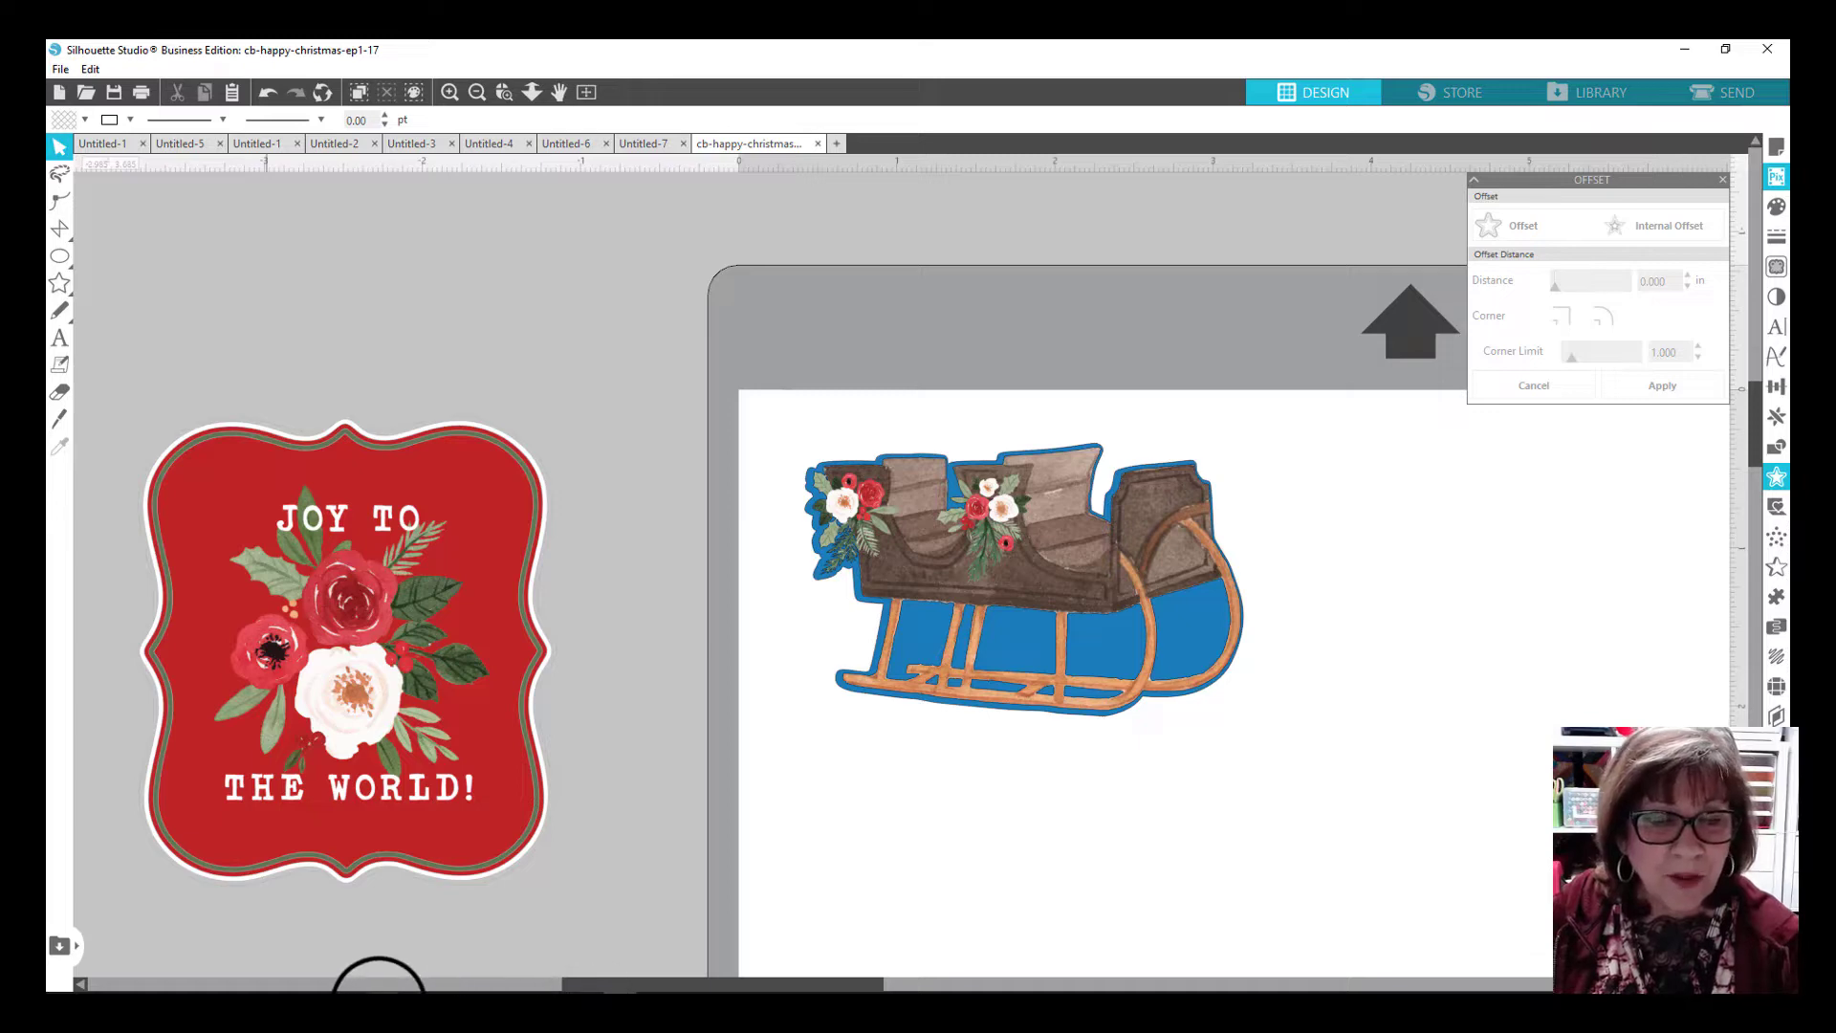
Switch to the Snap Click Supply paper pack page in the browser, open the downloaded pp1.zip and extract it to Downloads\pp1.
mouse_move(373, 985)
click(483, 933)
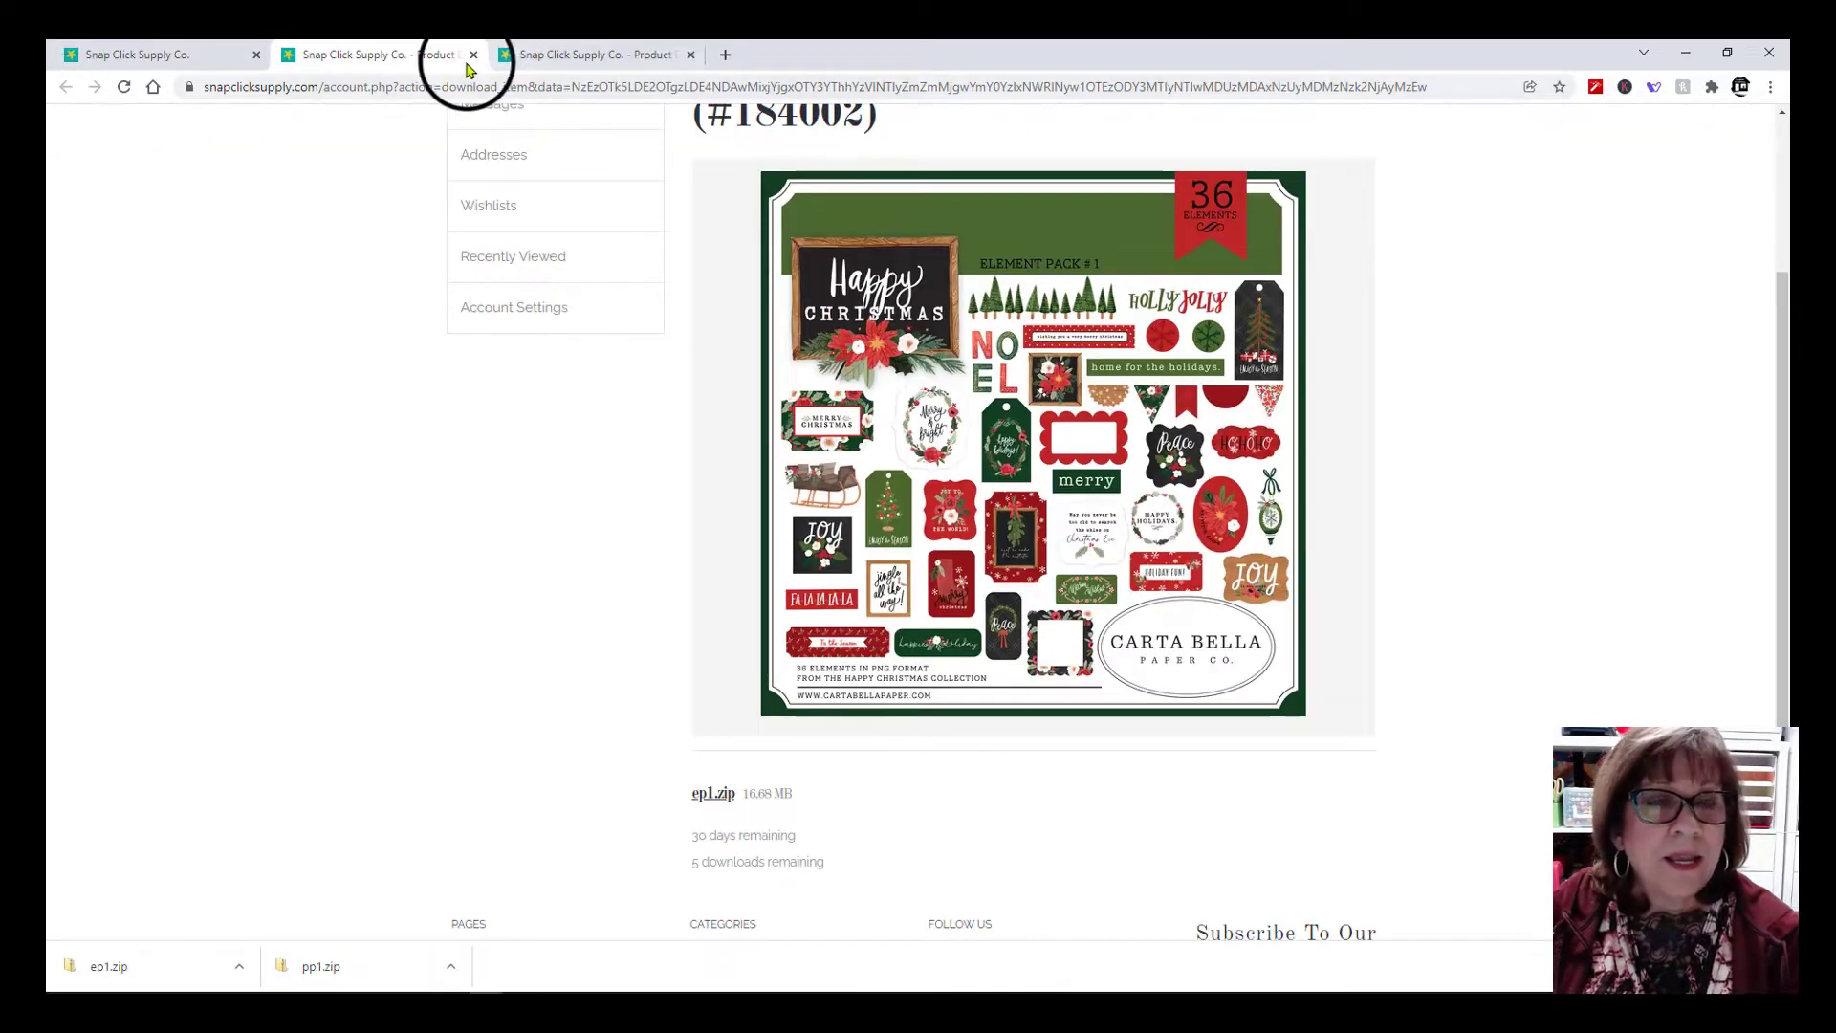
click(540, 57)
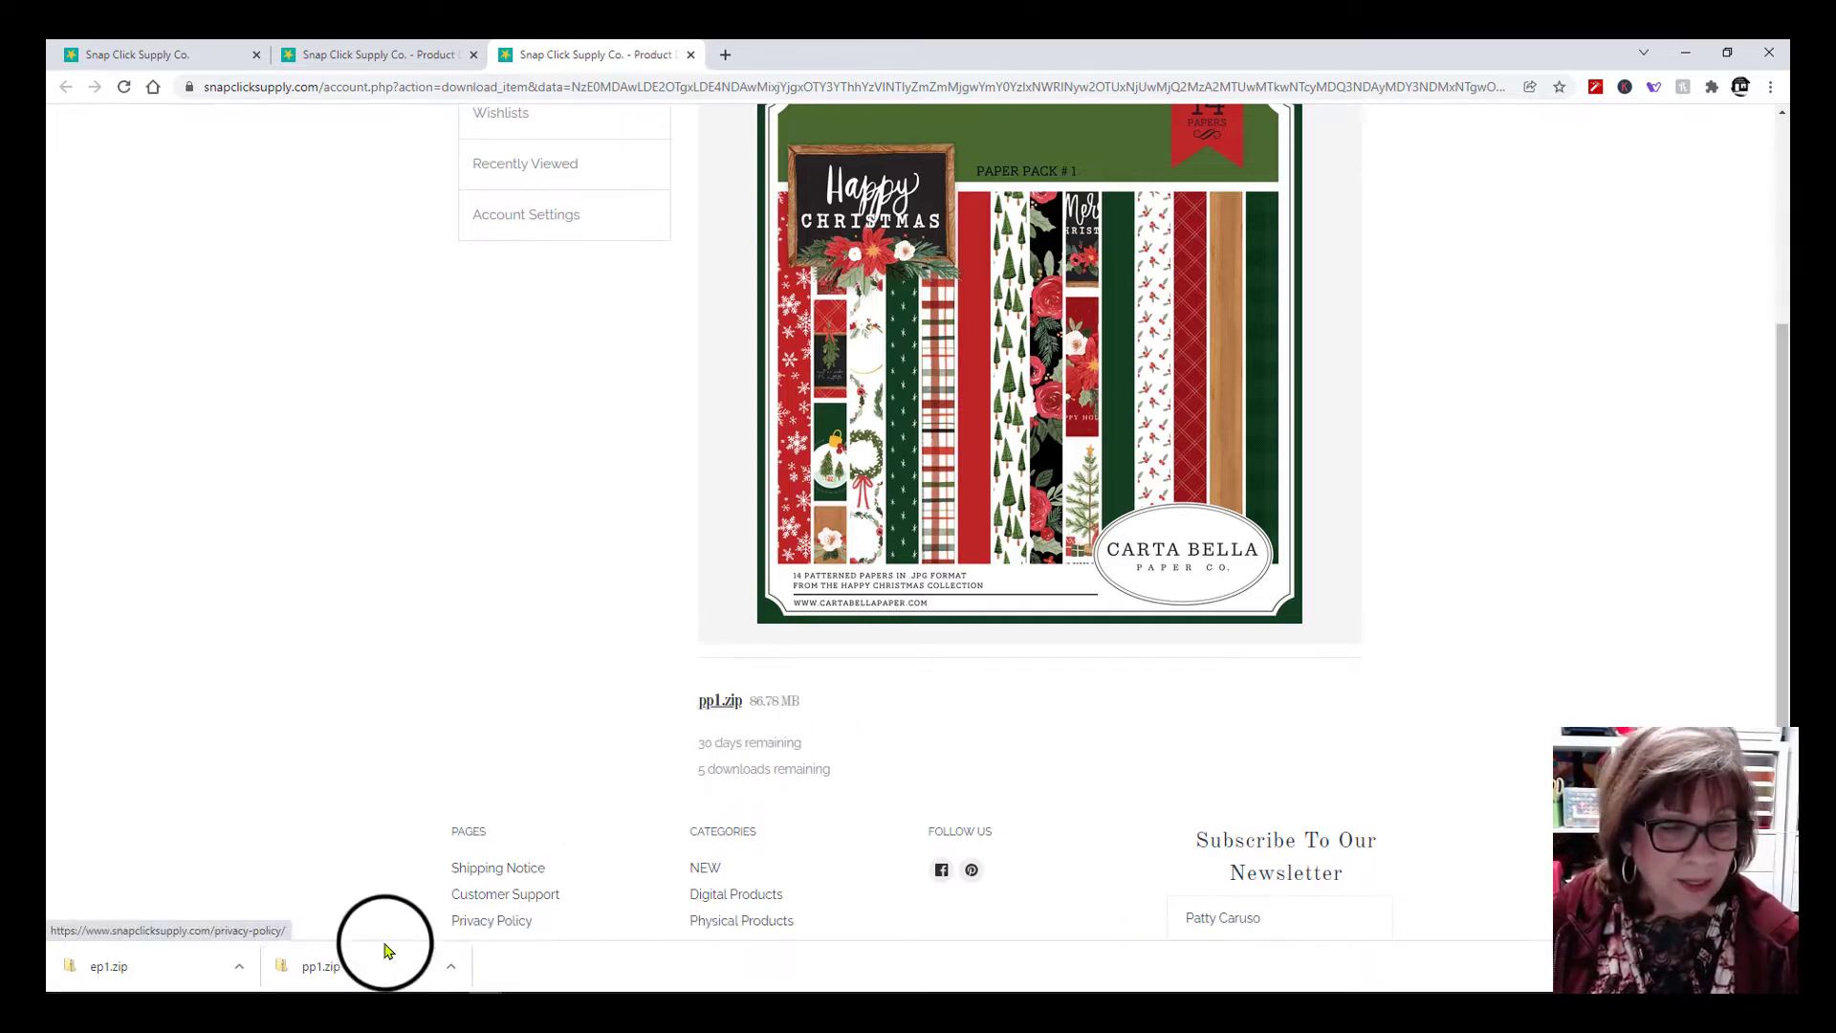
click(328, 969)
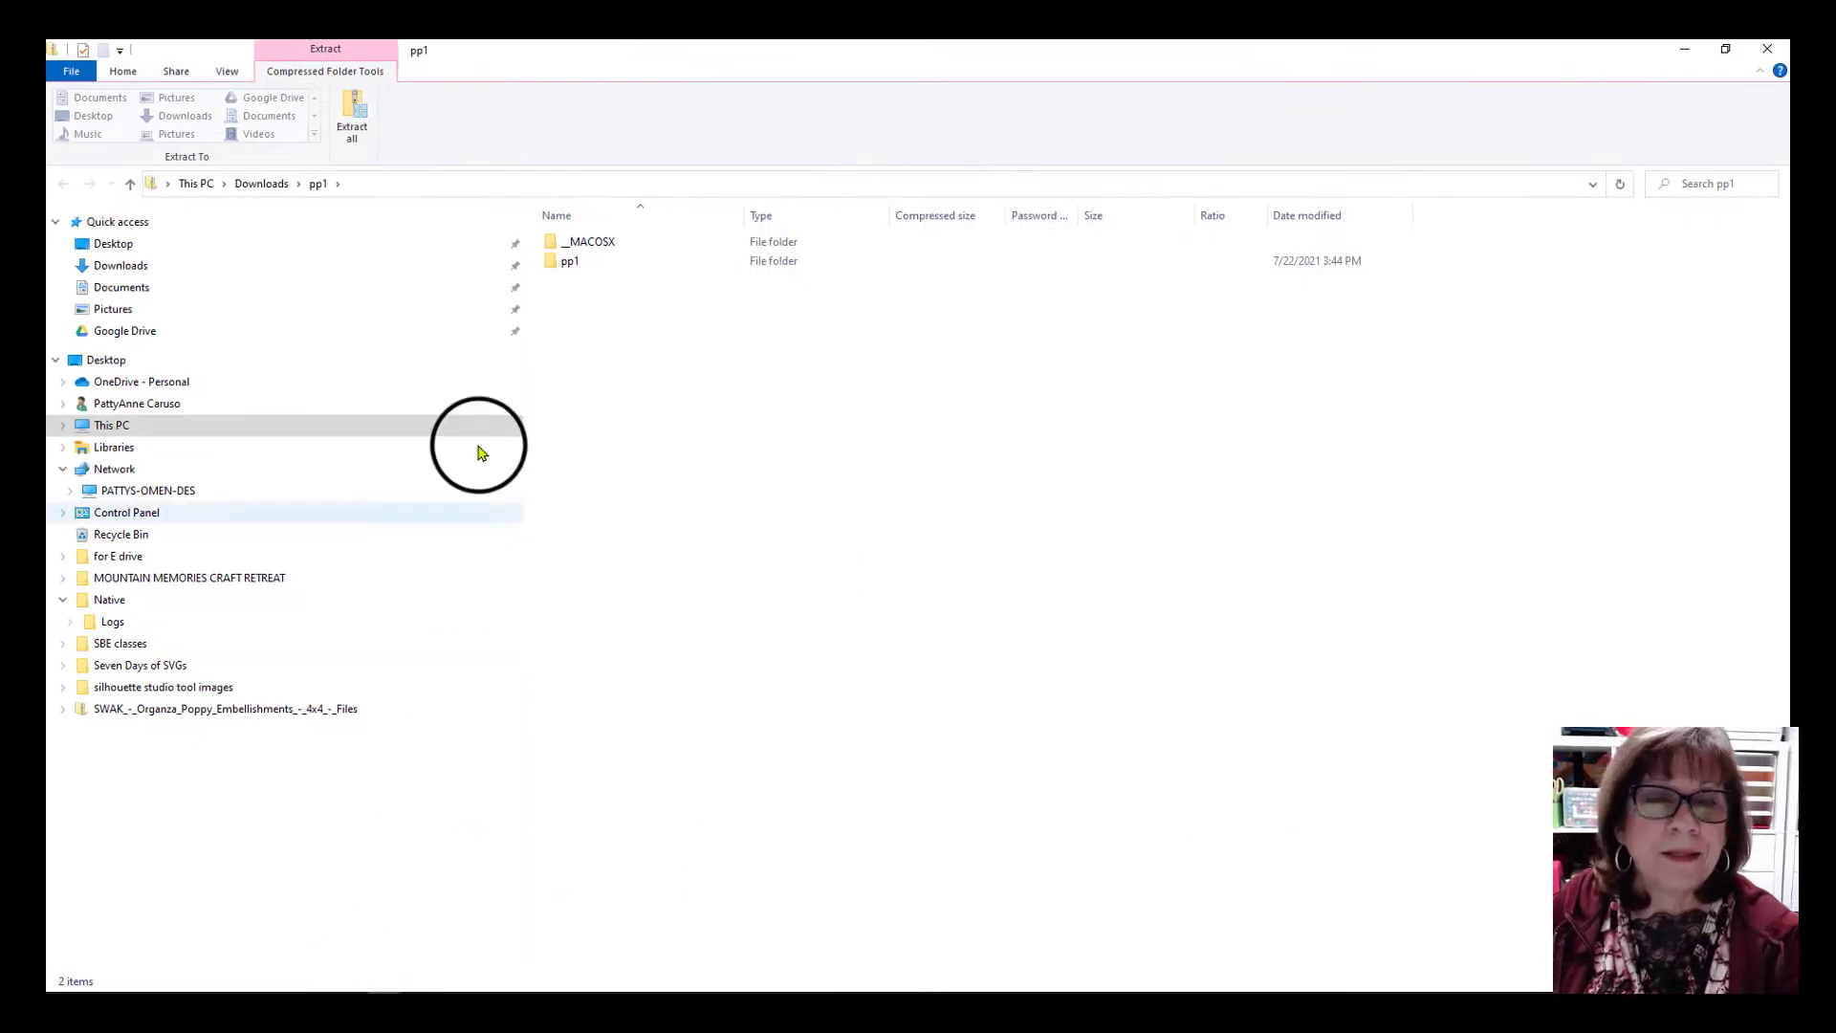
click(352, 121)
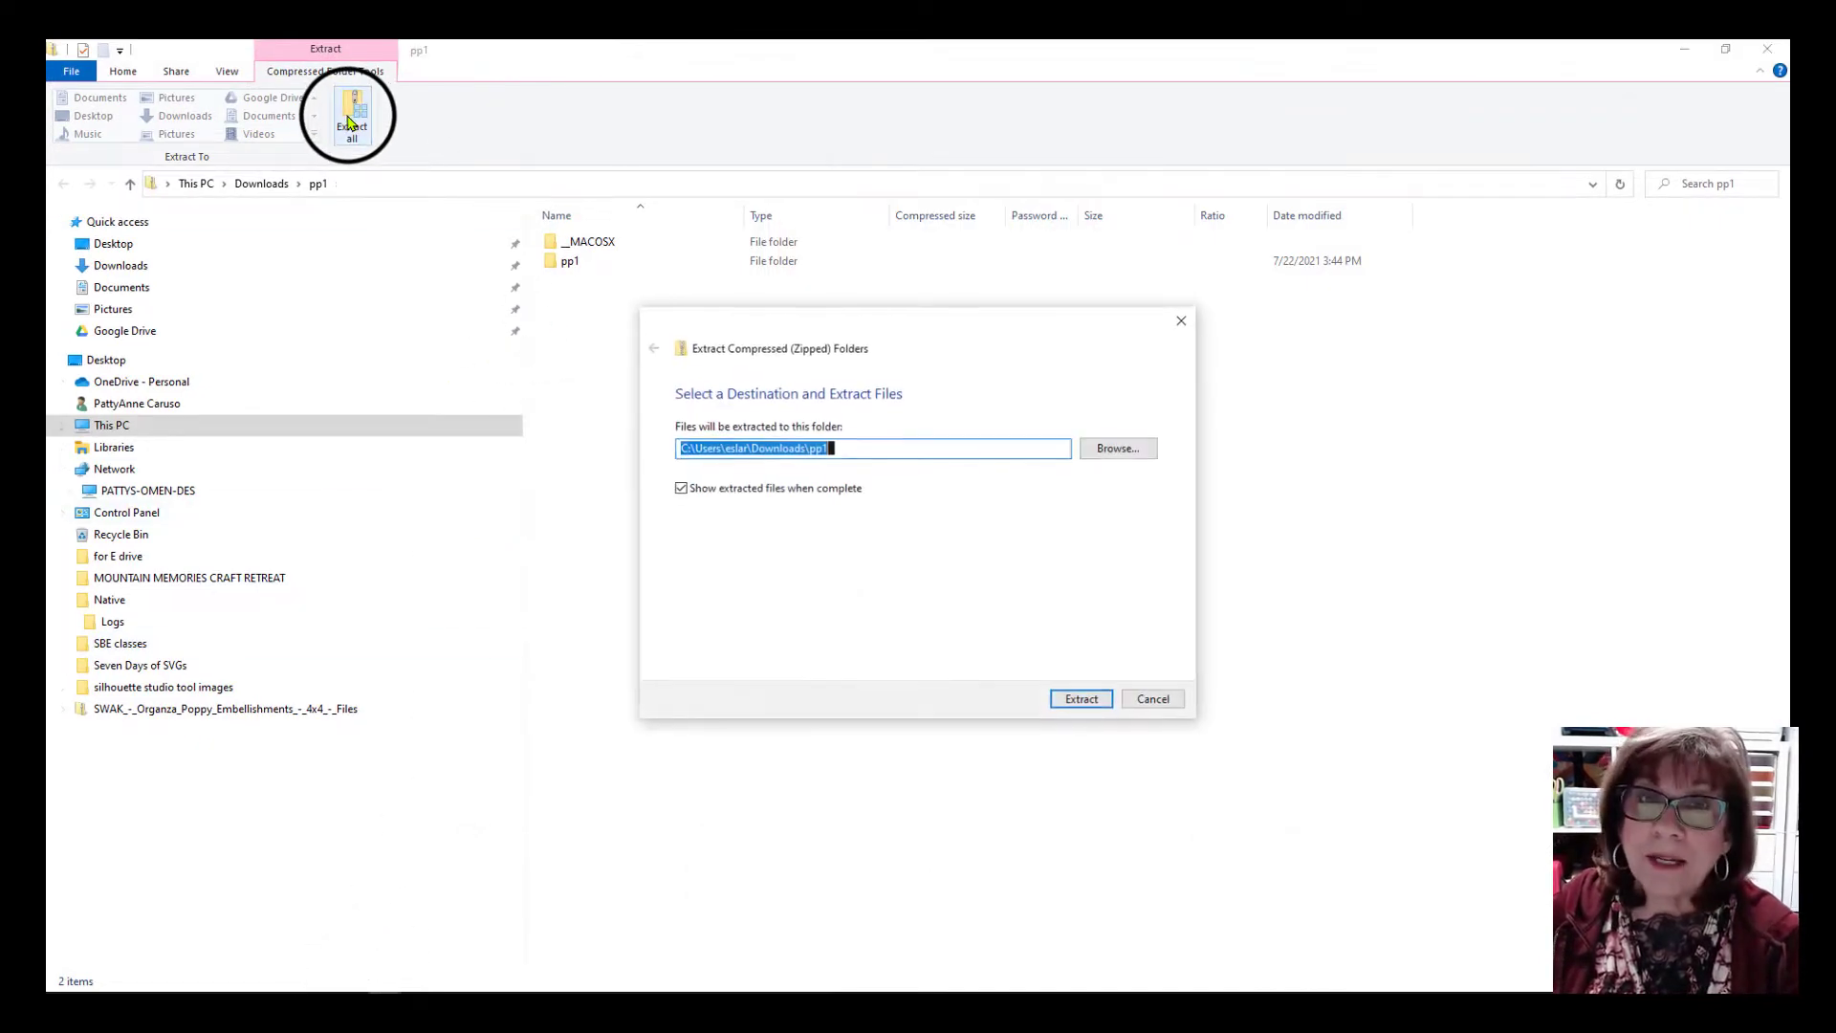
click(1082, 701)
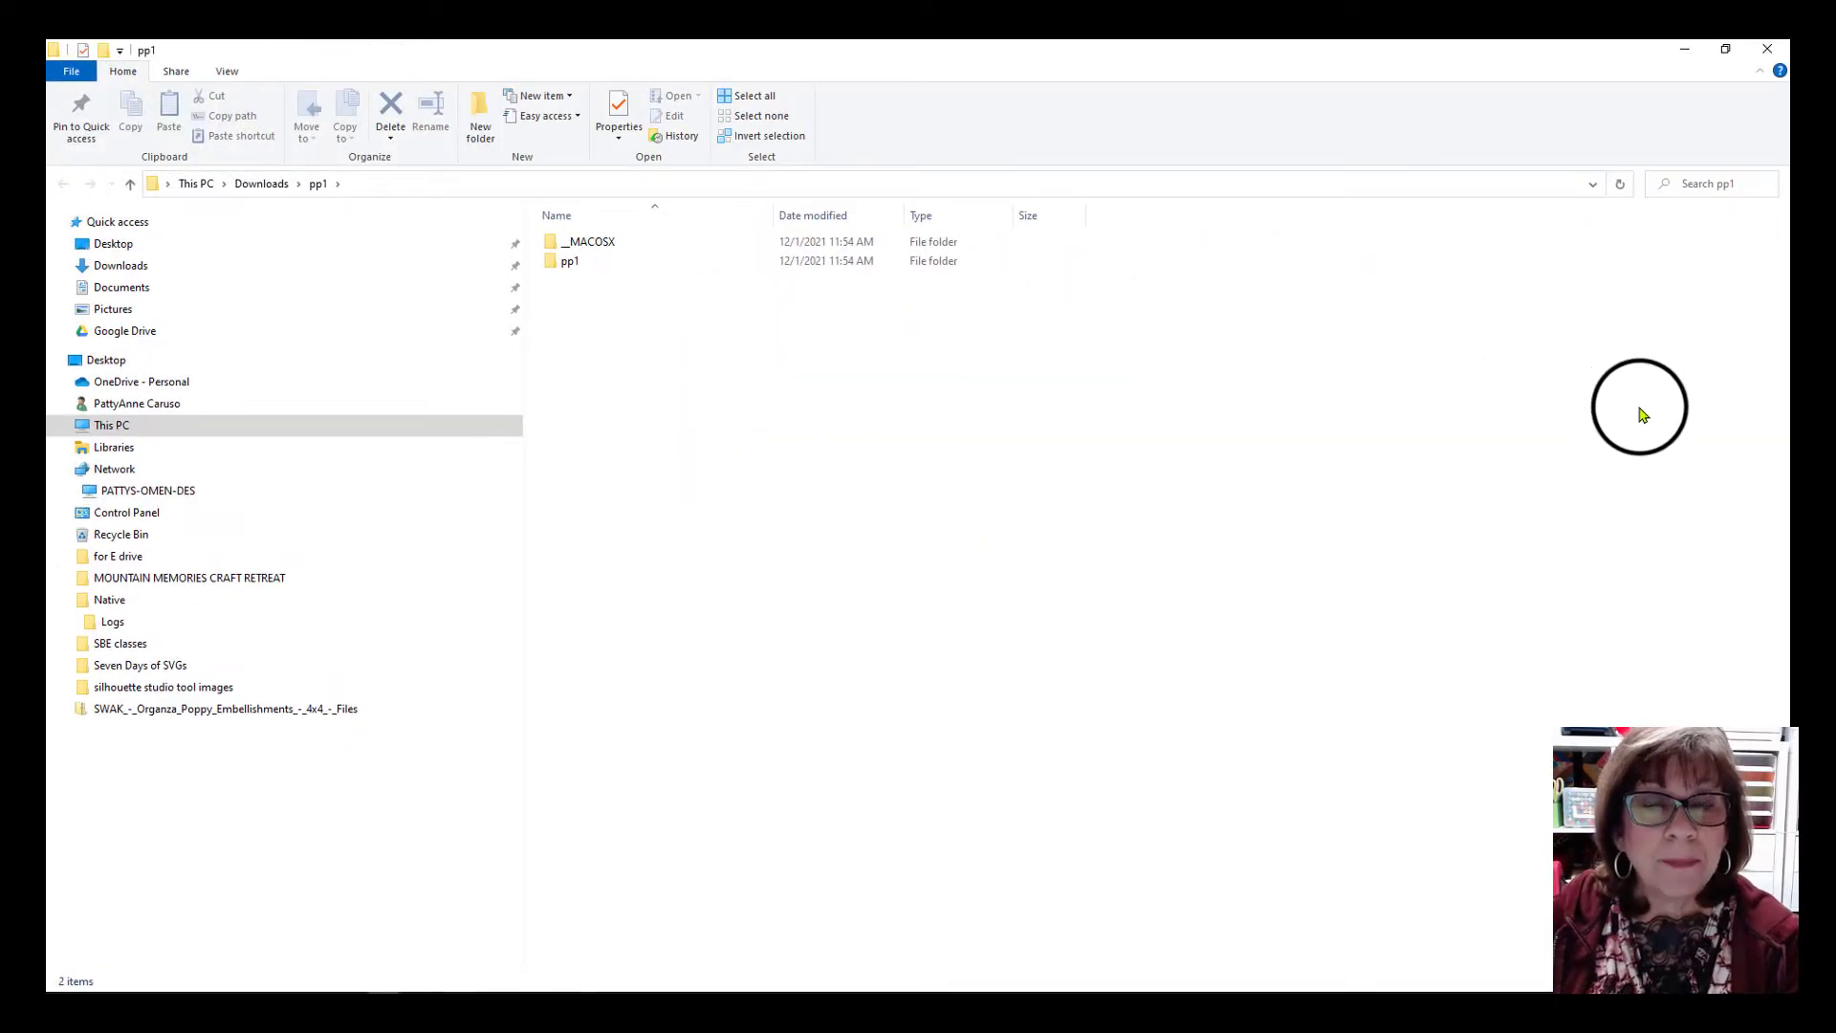
Open the extracted pp1 folder and examine the tag sheet "cb-happy-christmas-pp1-13" in the Photos viewer.
double_click(570, 261)
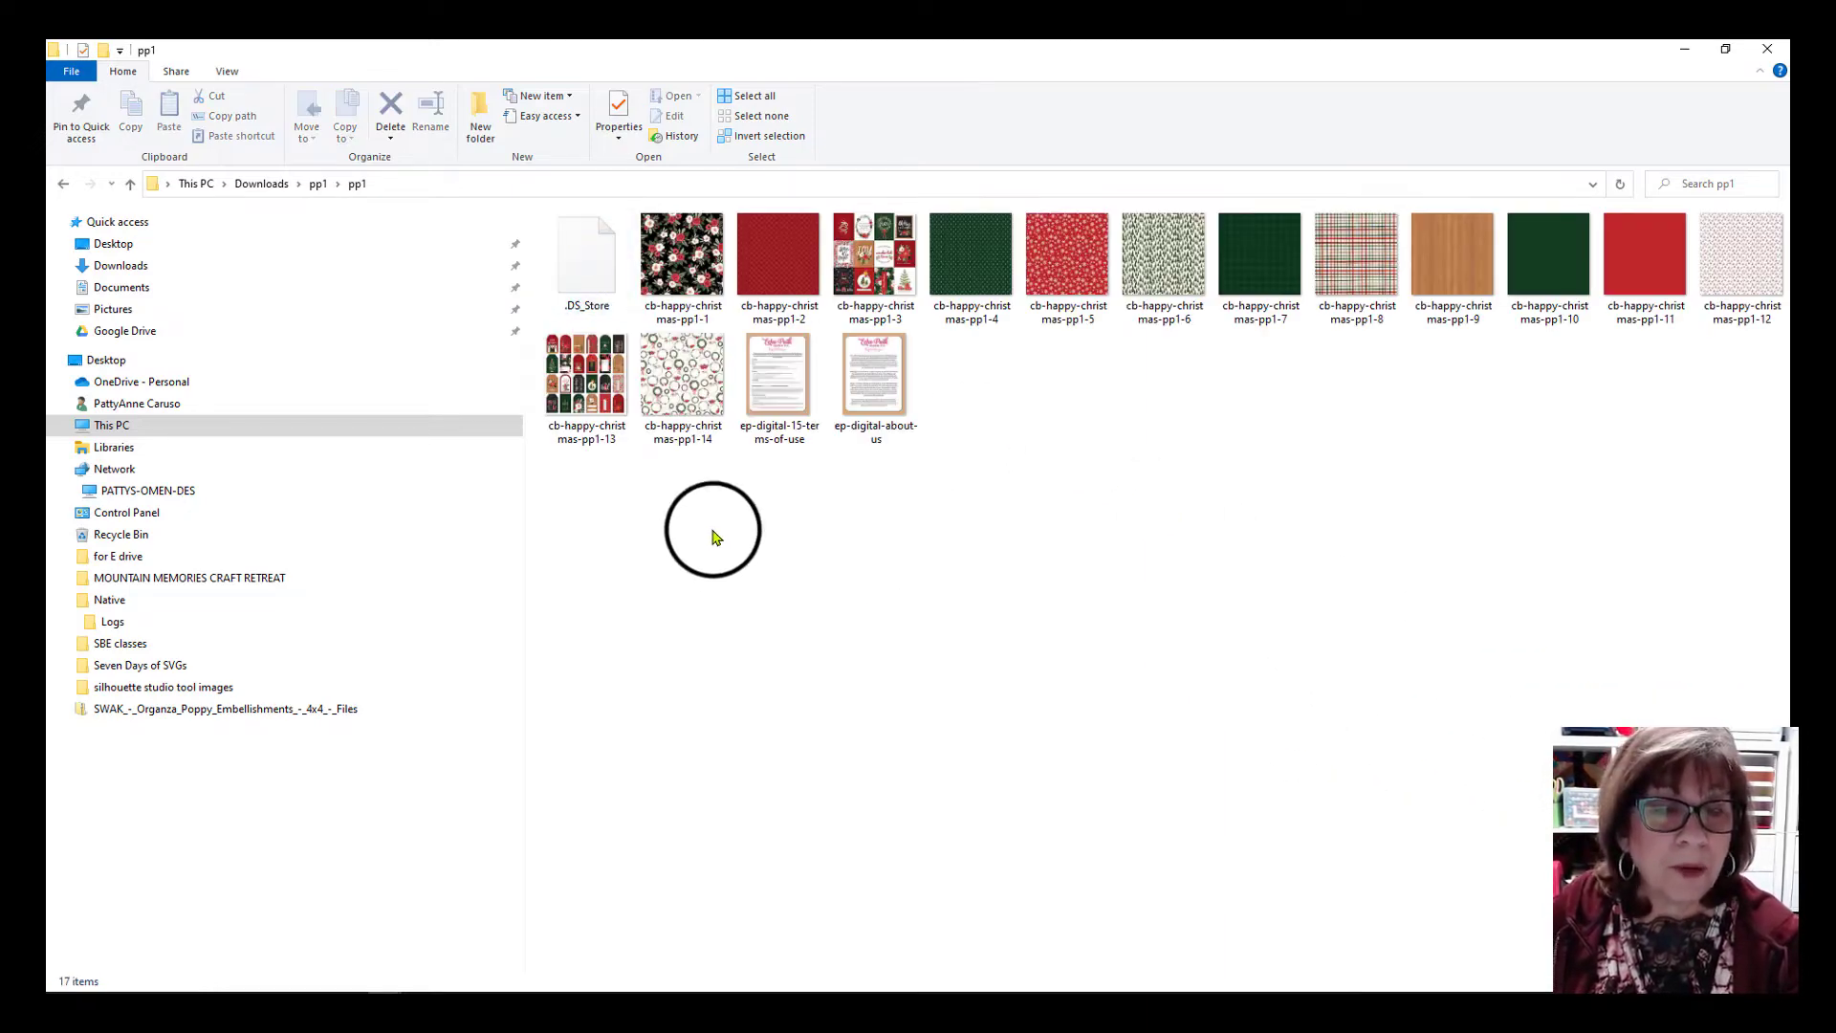
double_click(594, 390)
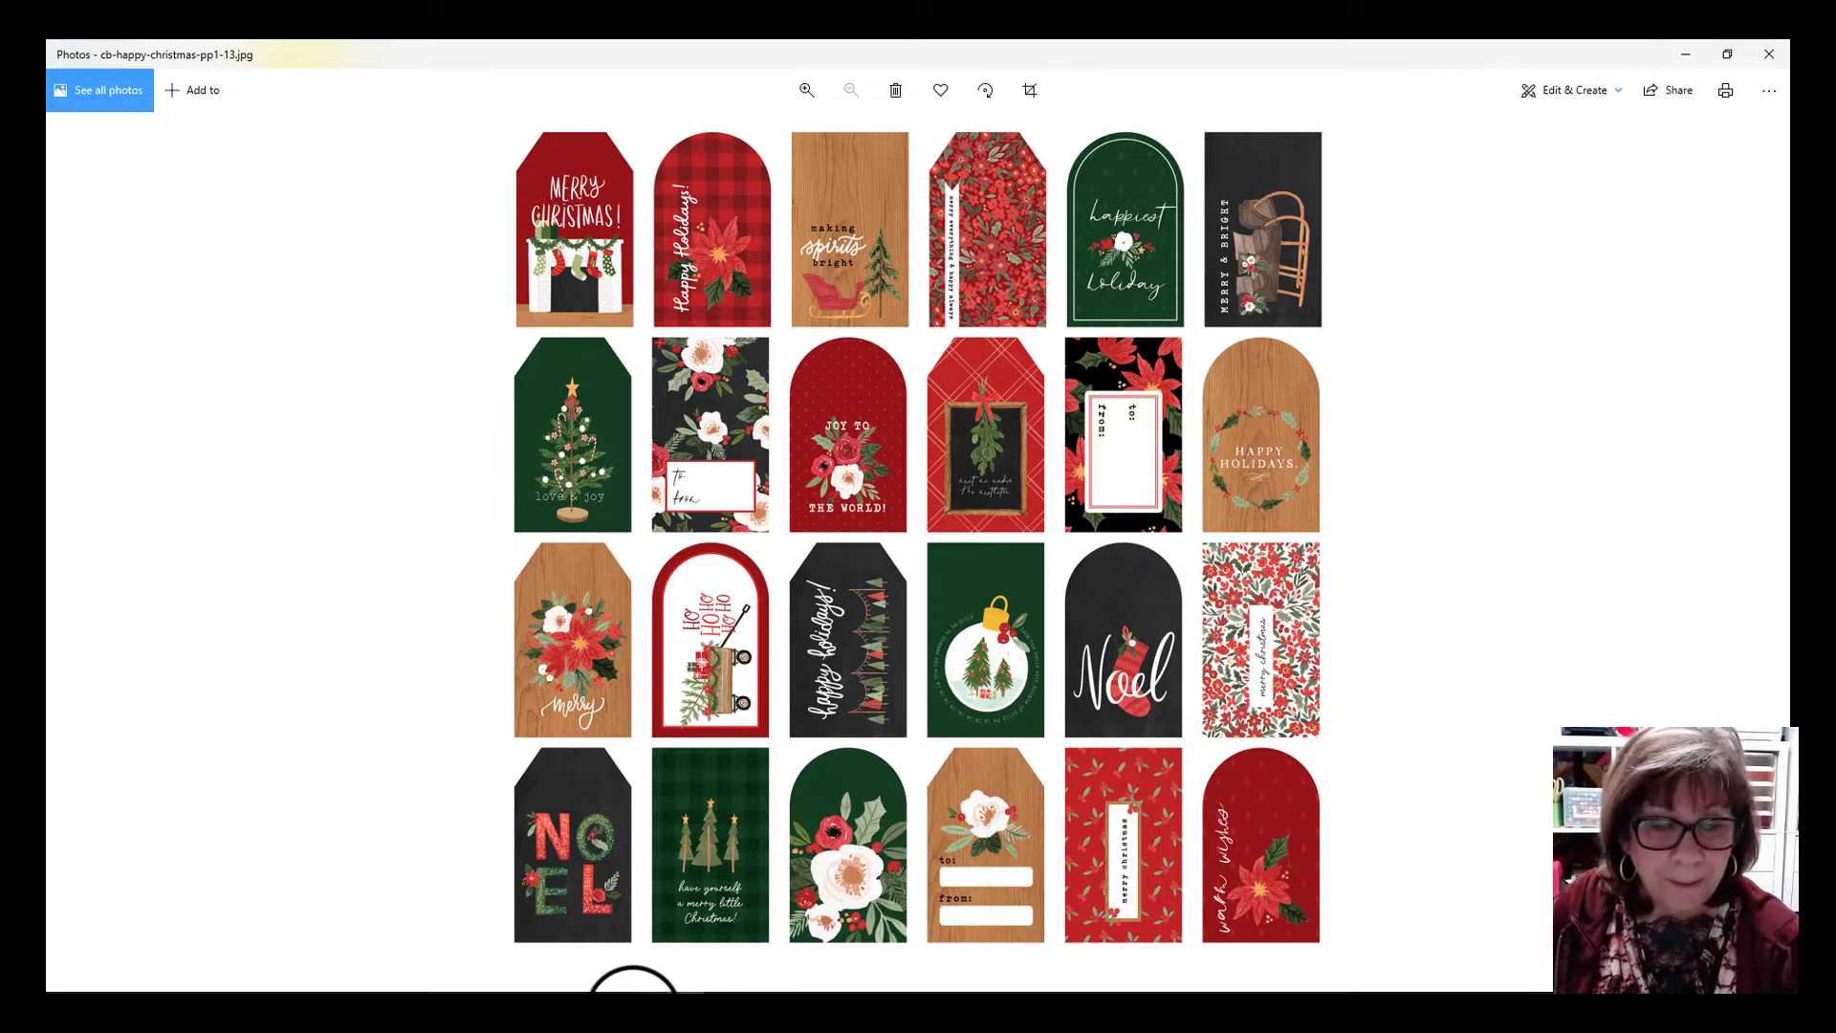
Switch back to Silhouette Studio and create a new blank document.
click(624, 985)
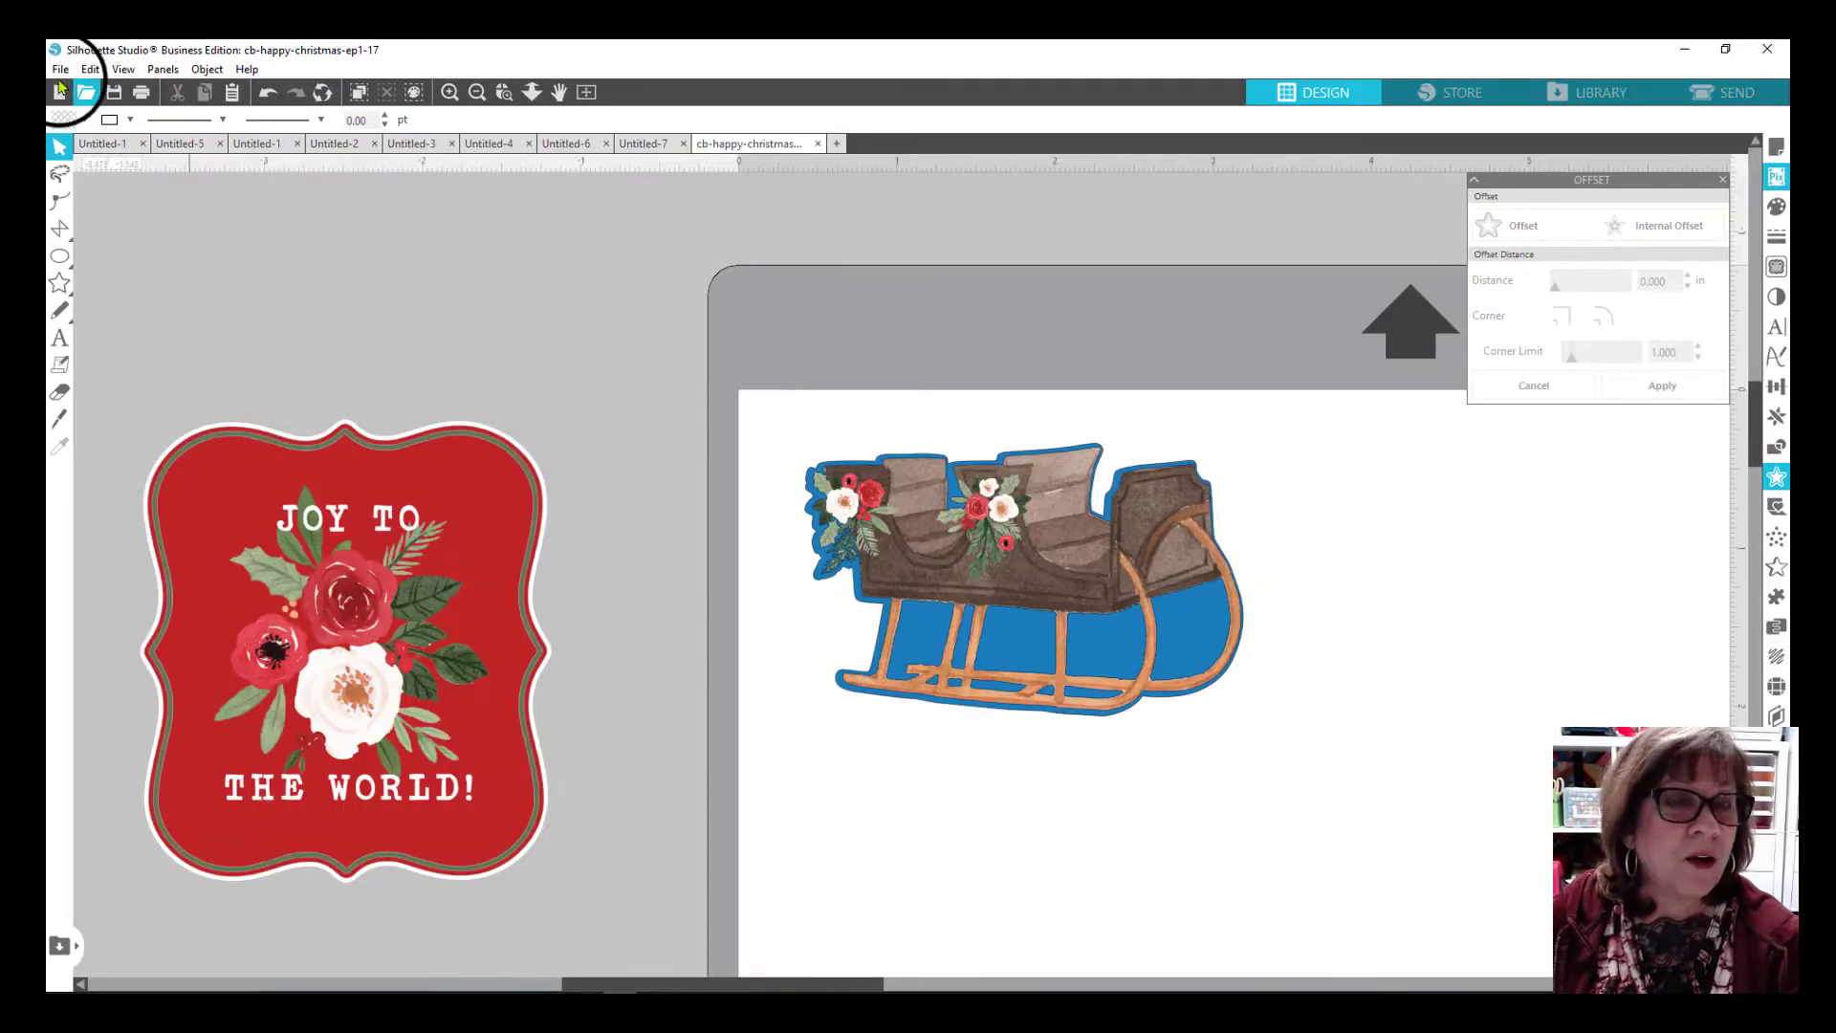
click(59, 69)
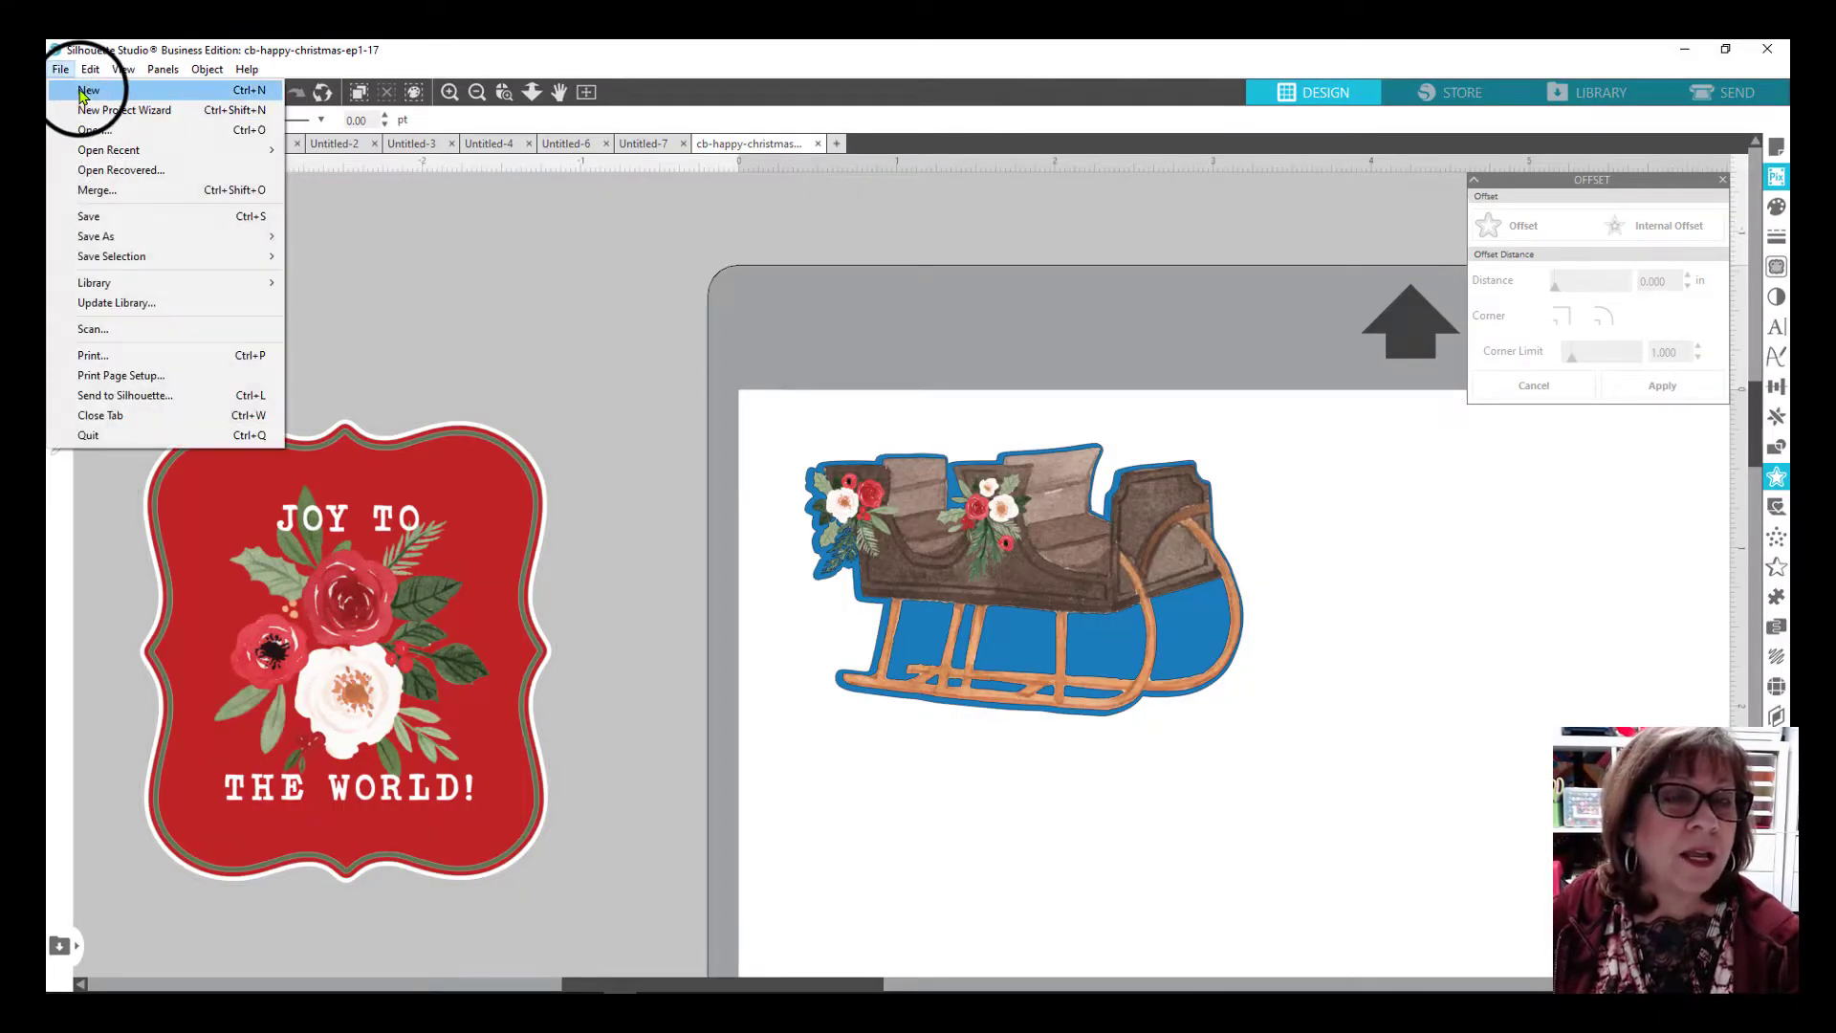
click(80, 89)
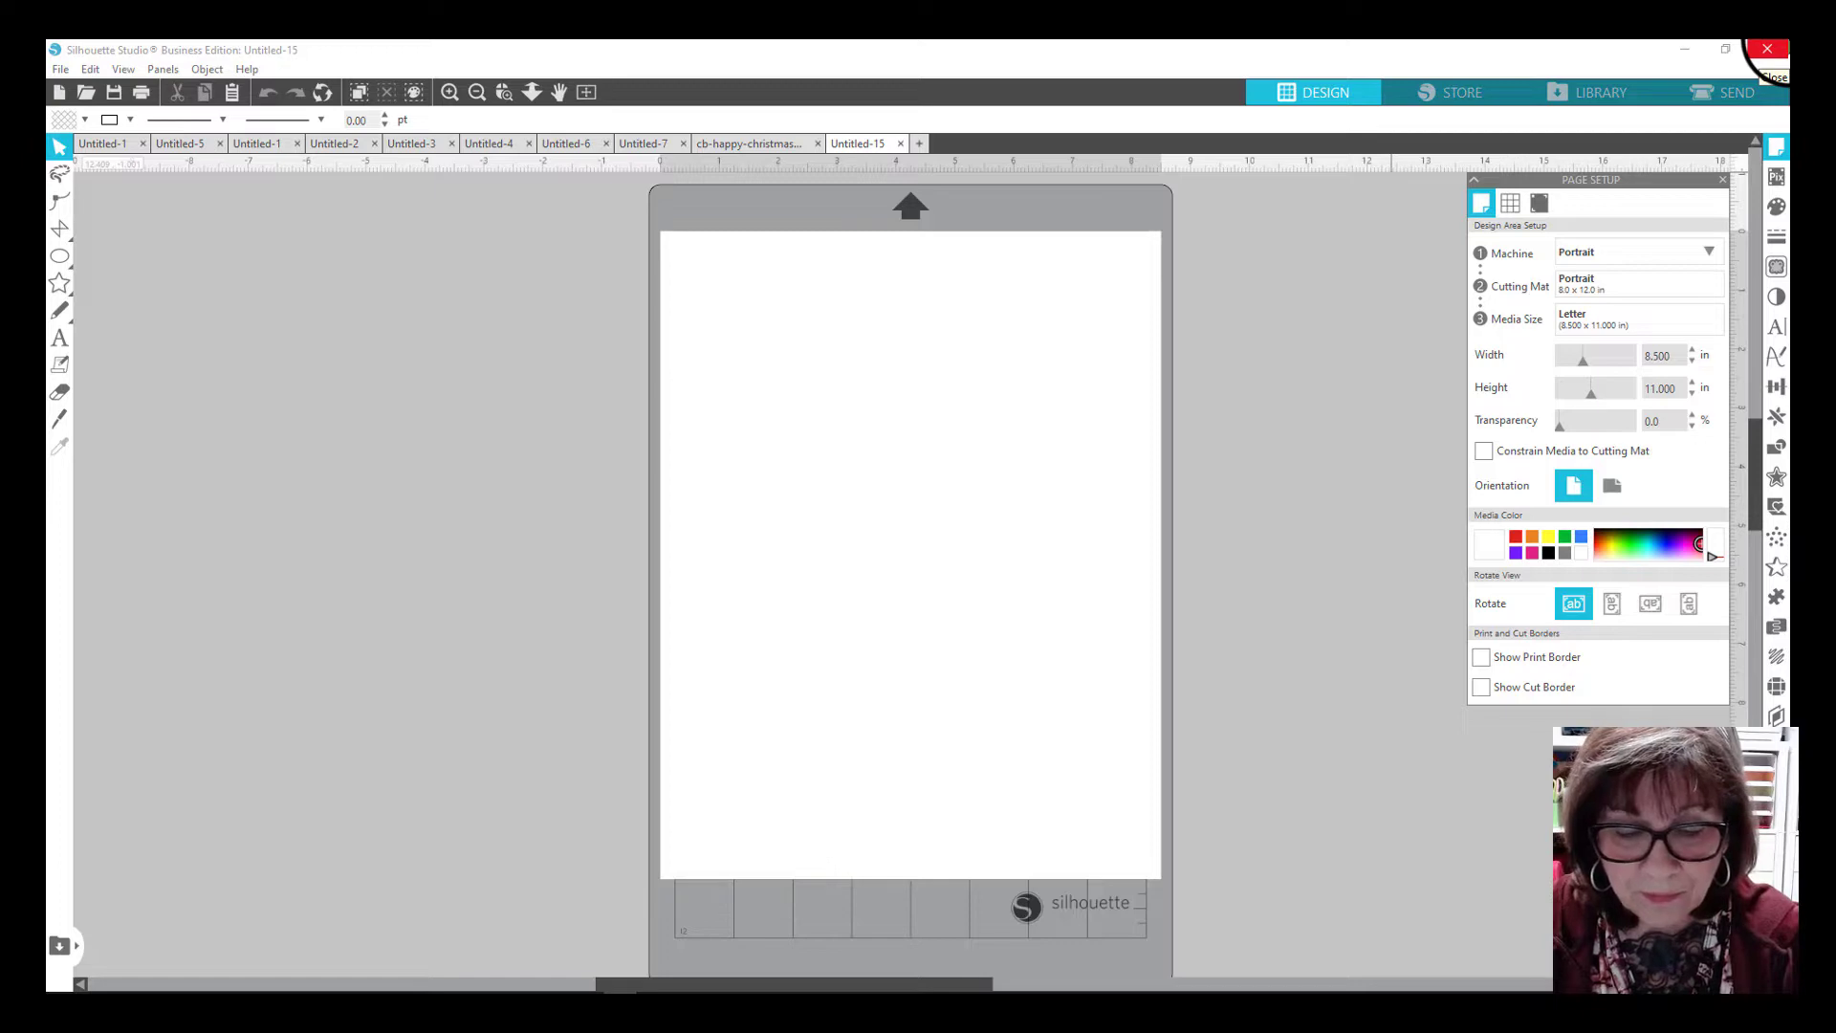
Open the tag sheet image "cb-happy-christmas-pp1-13" from the Downloads\pp1\pp1 folder.
key(ctrl+o)
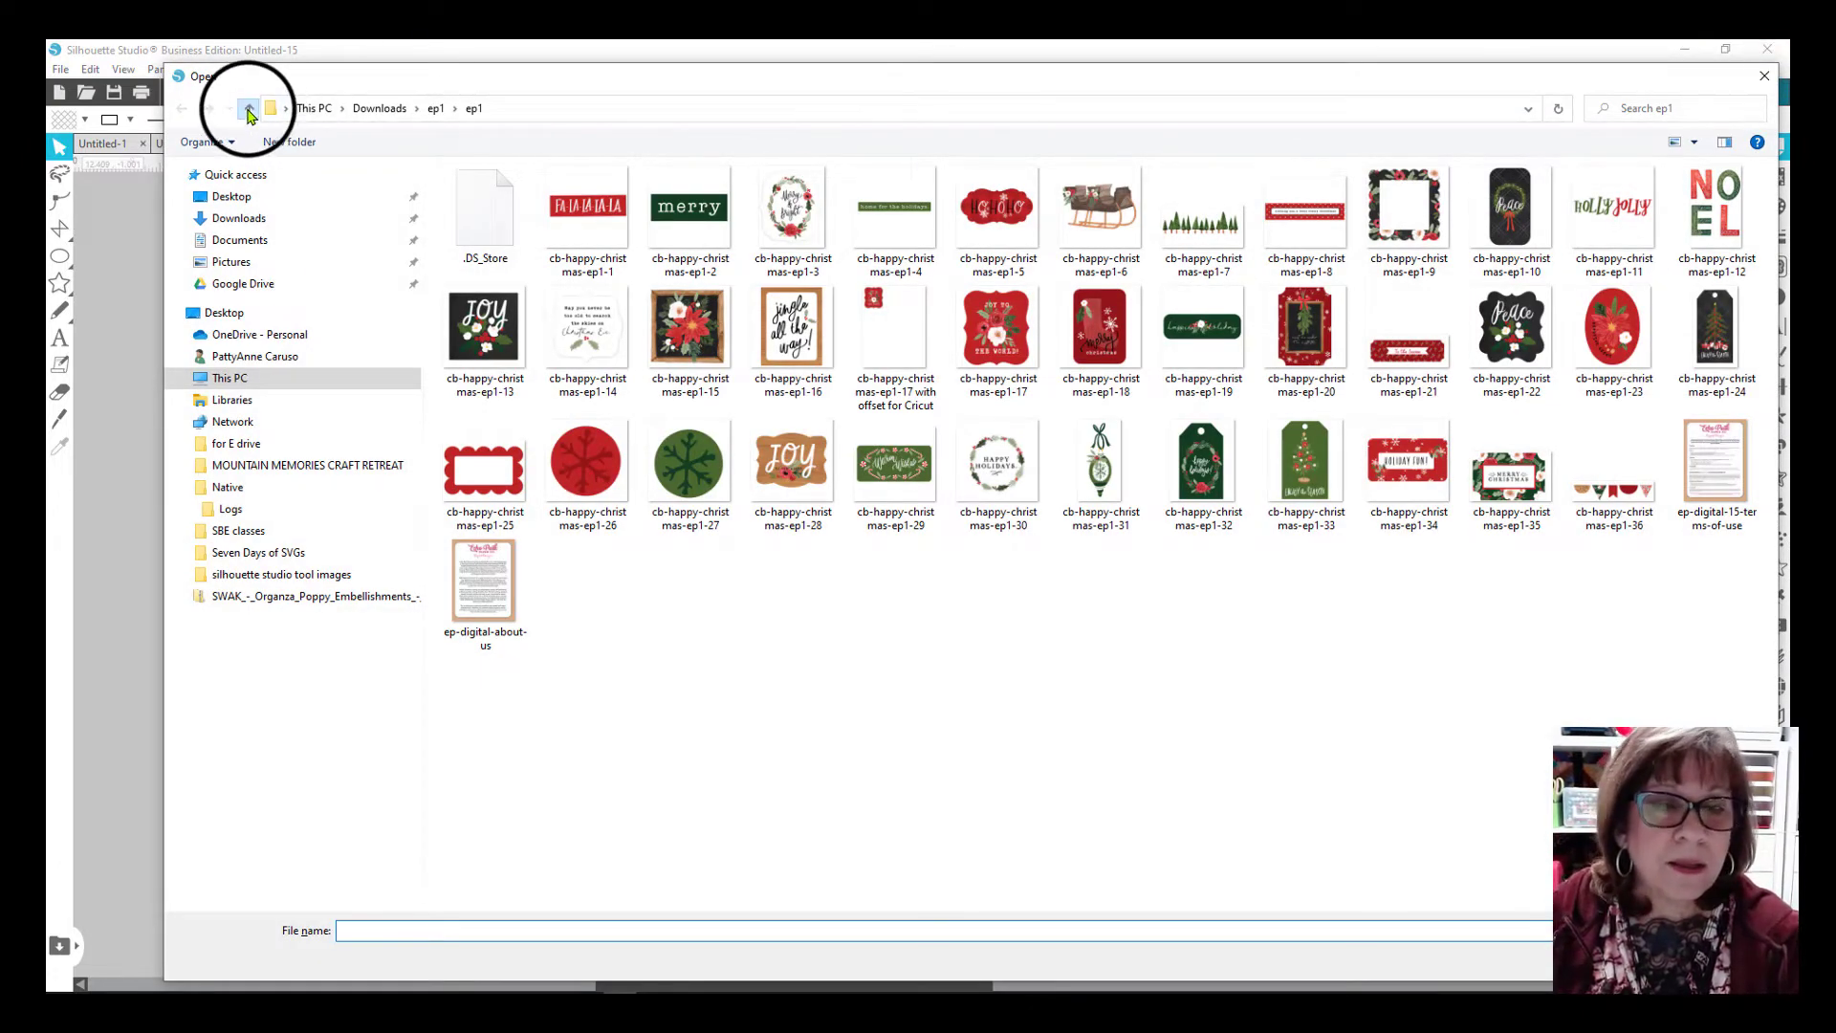
click(249, 111)
click(249, 111)
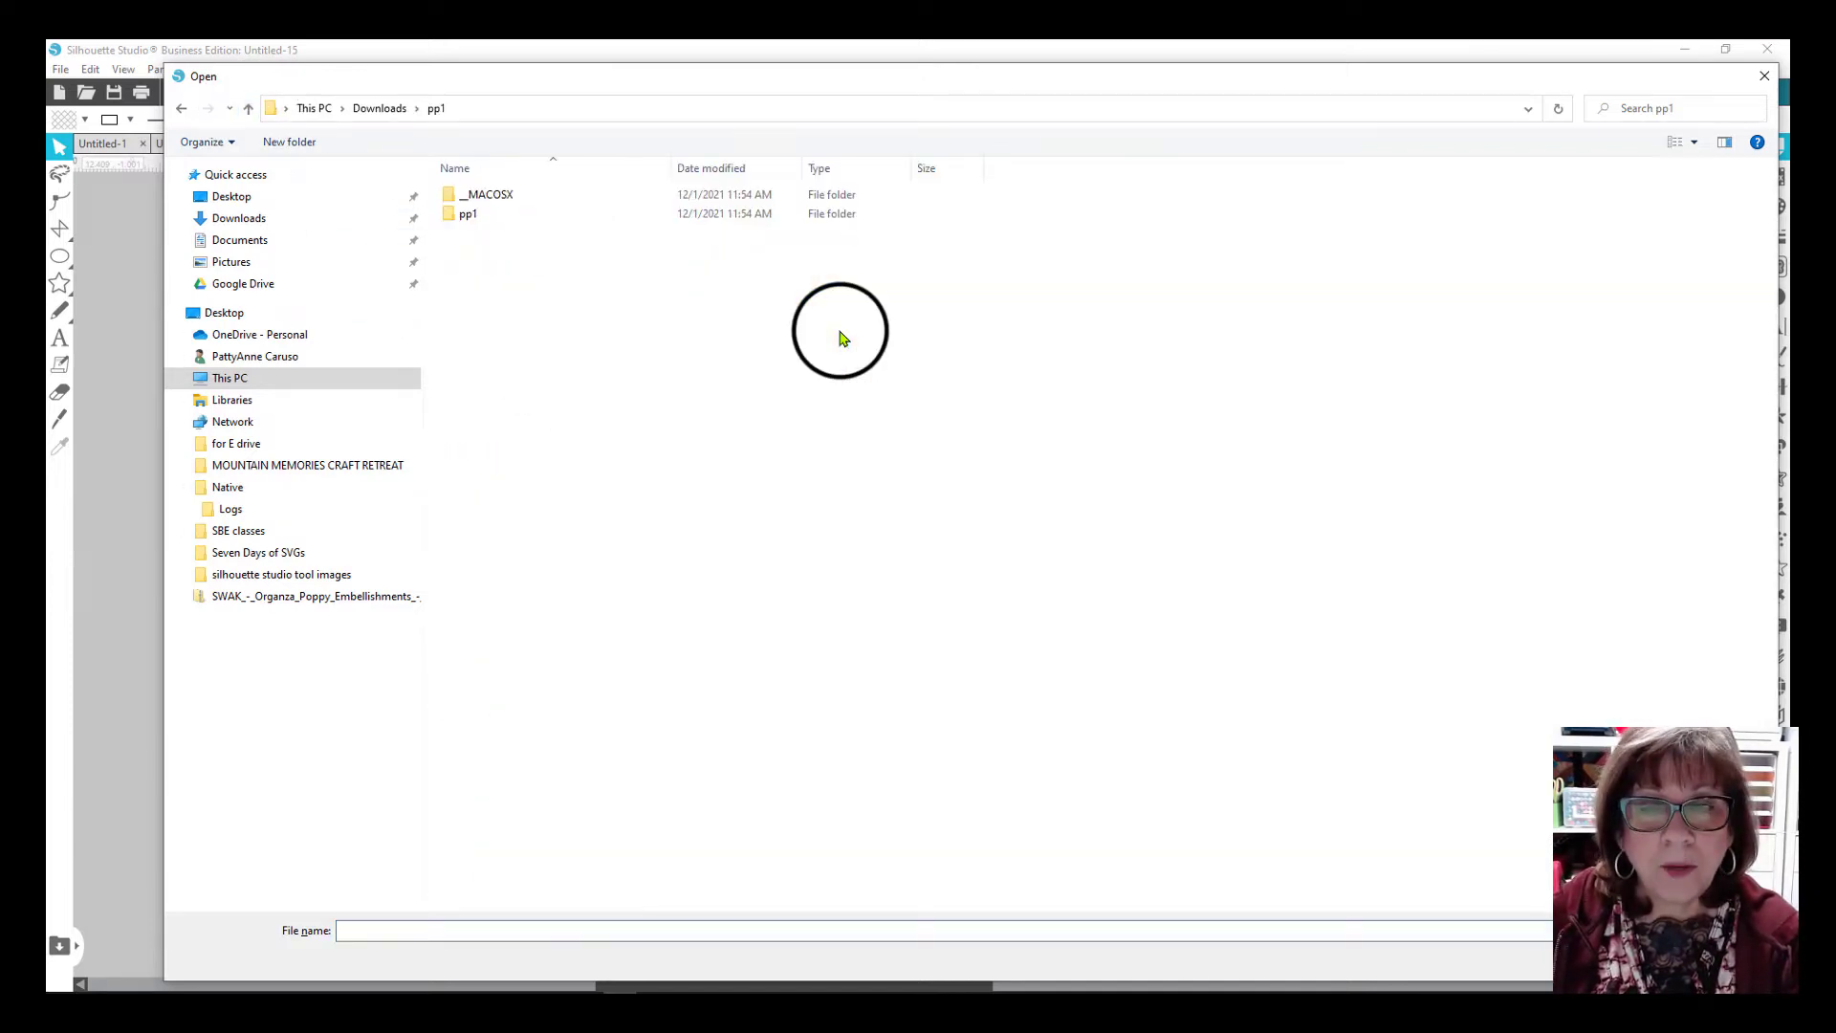
double_click(465, 212)
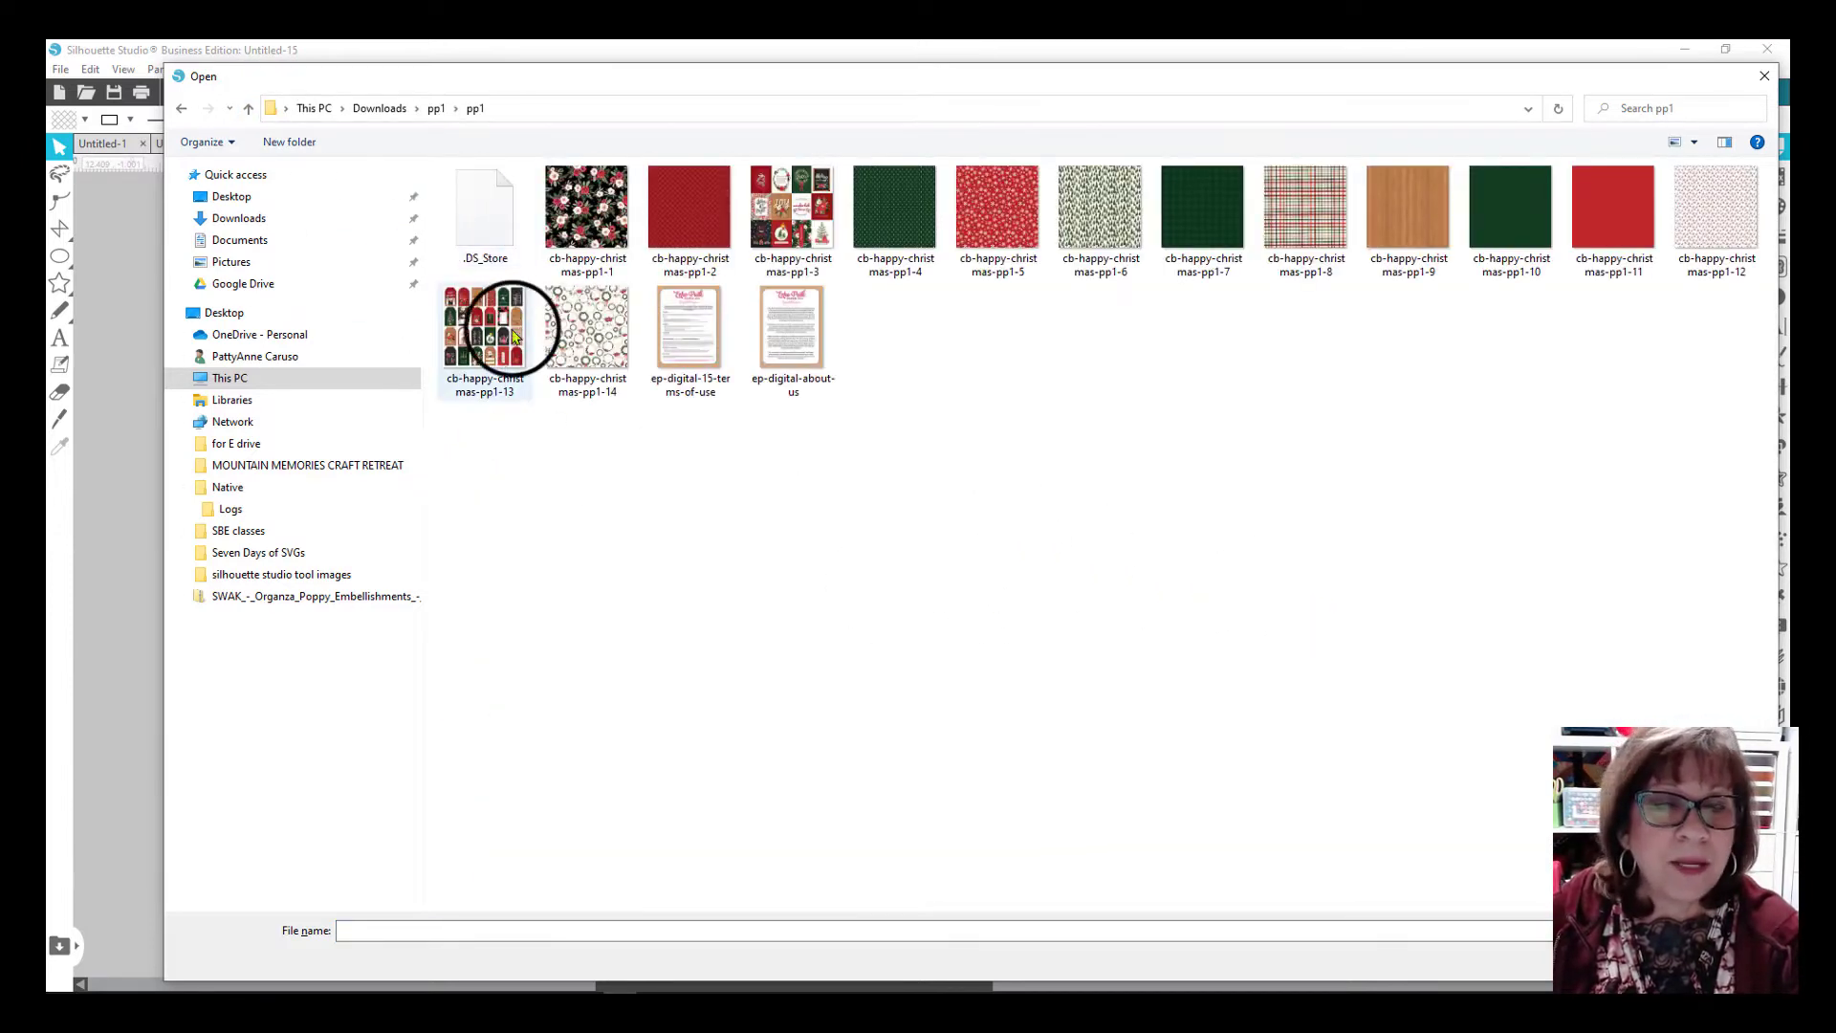
double_click(492, 339)
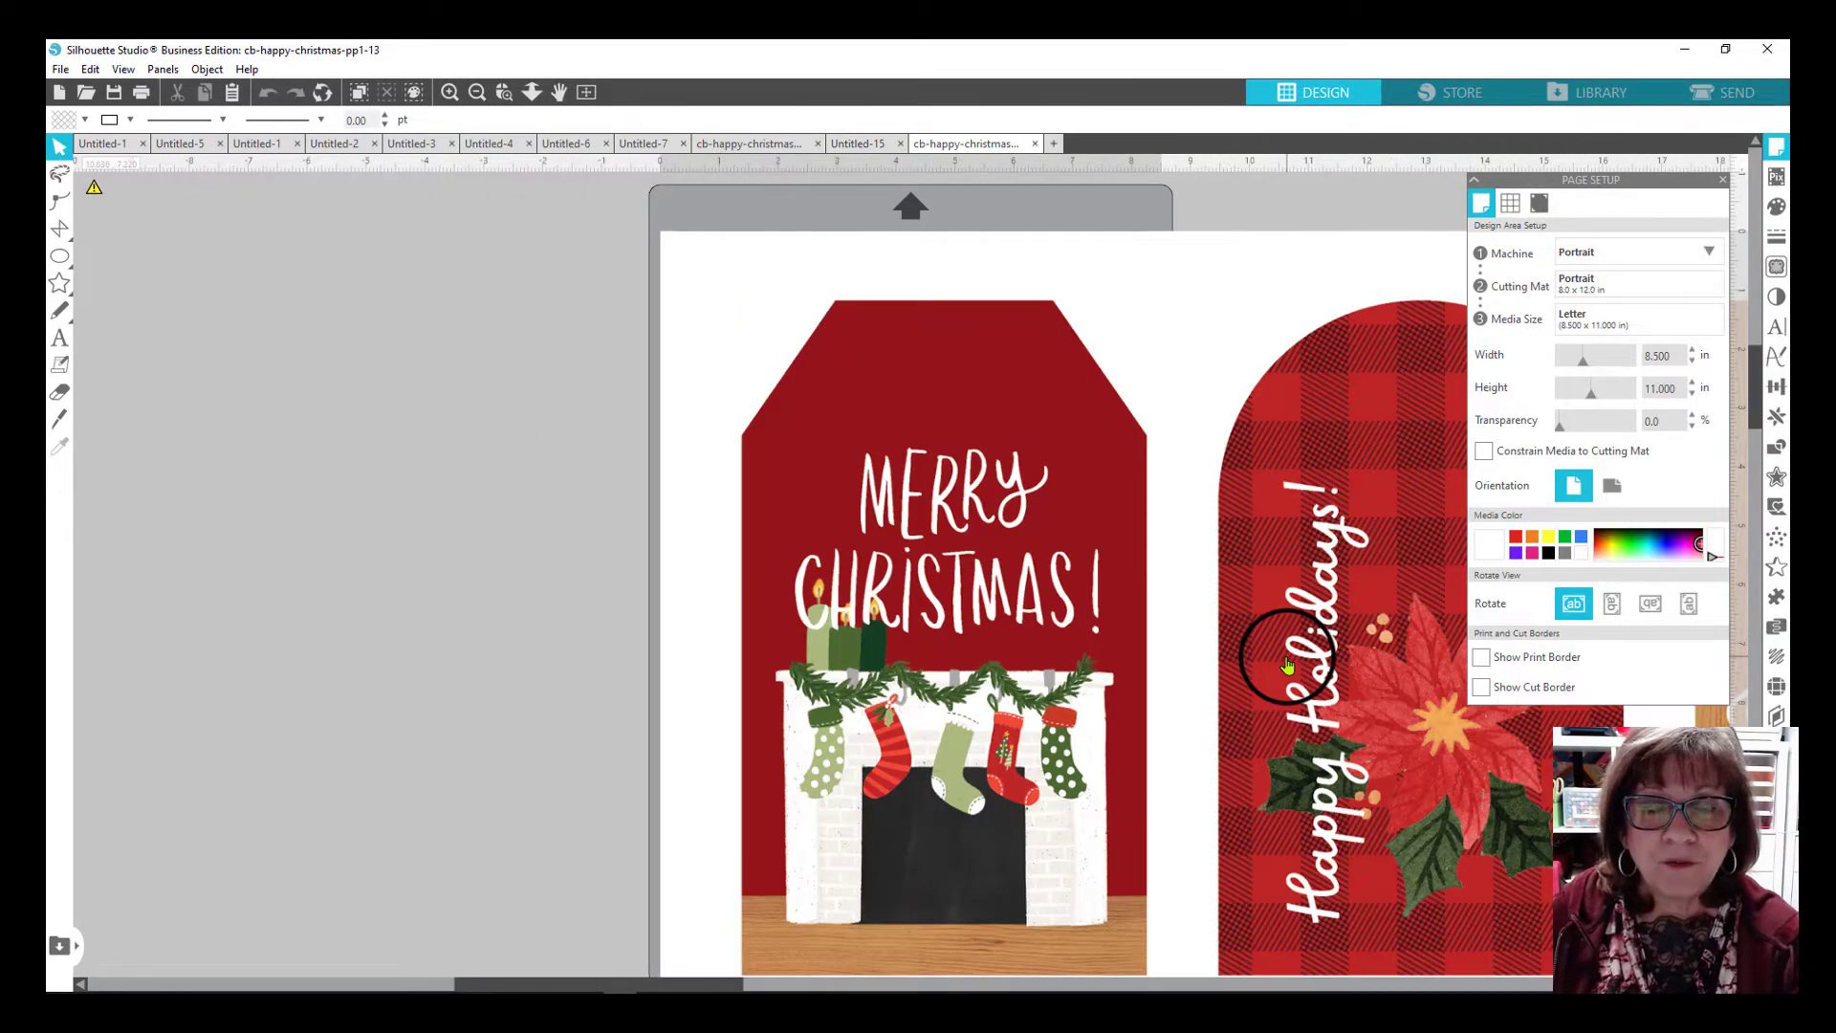
Scale the tag sheet proportionally to about 12.883 × 12.883 in and place it off the page at about X -14.966, Y -6.416 in.
click(478, 93)
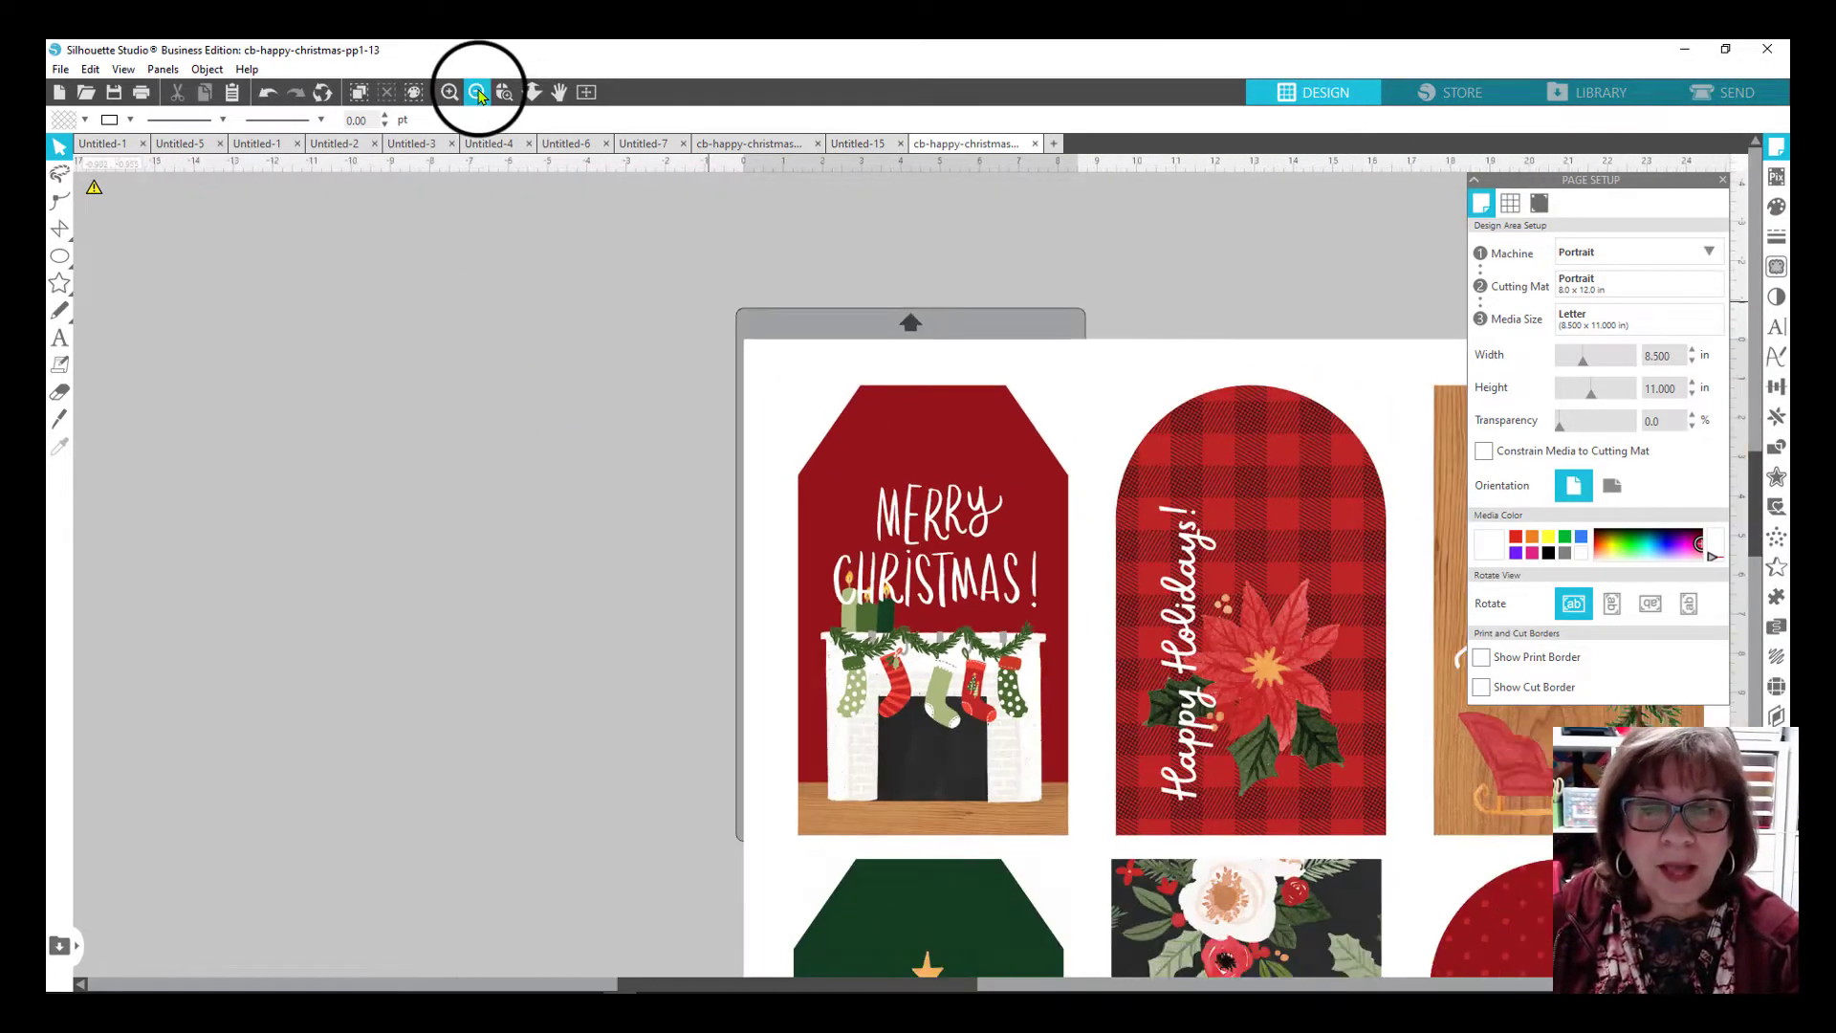
click(477, 93)
click(477, 93)
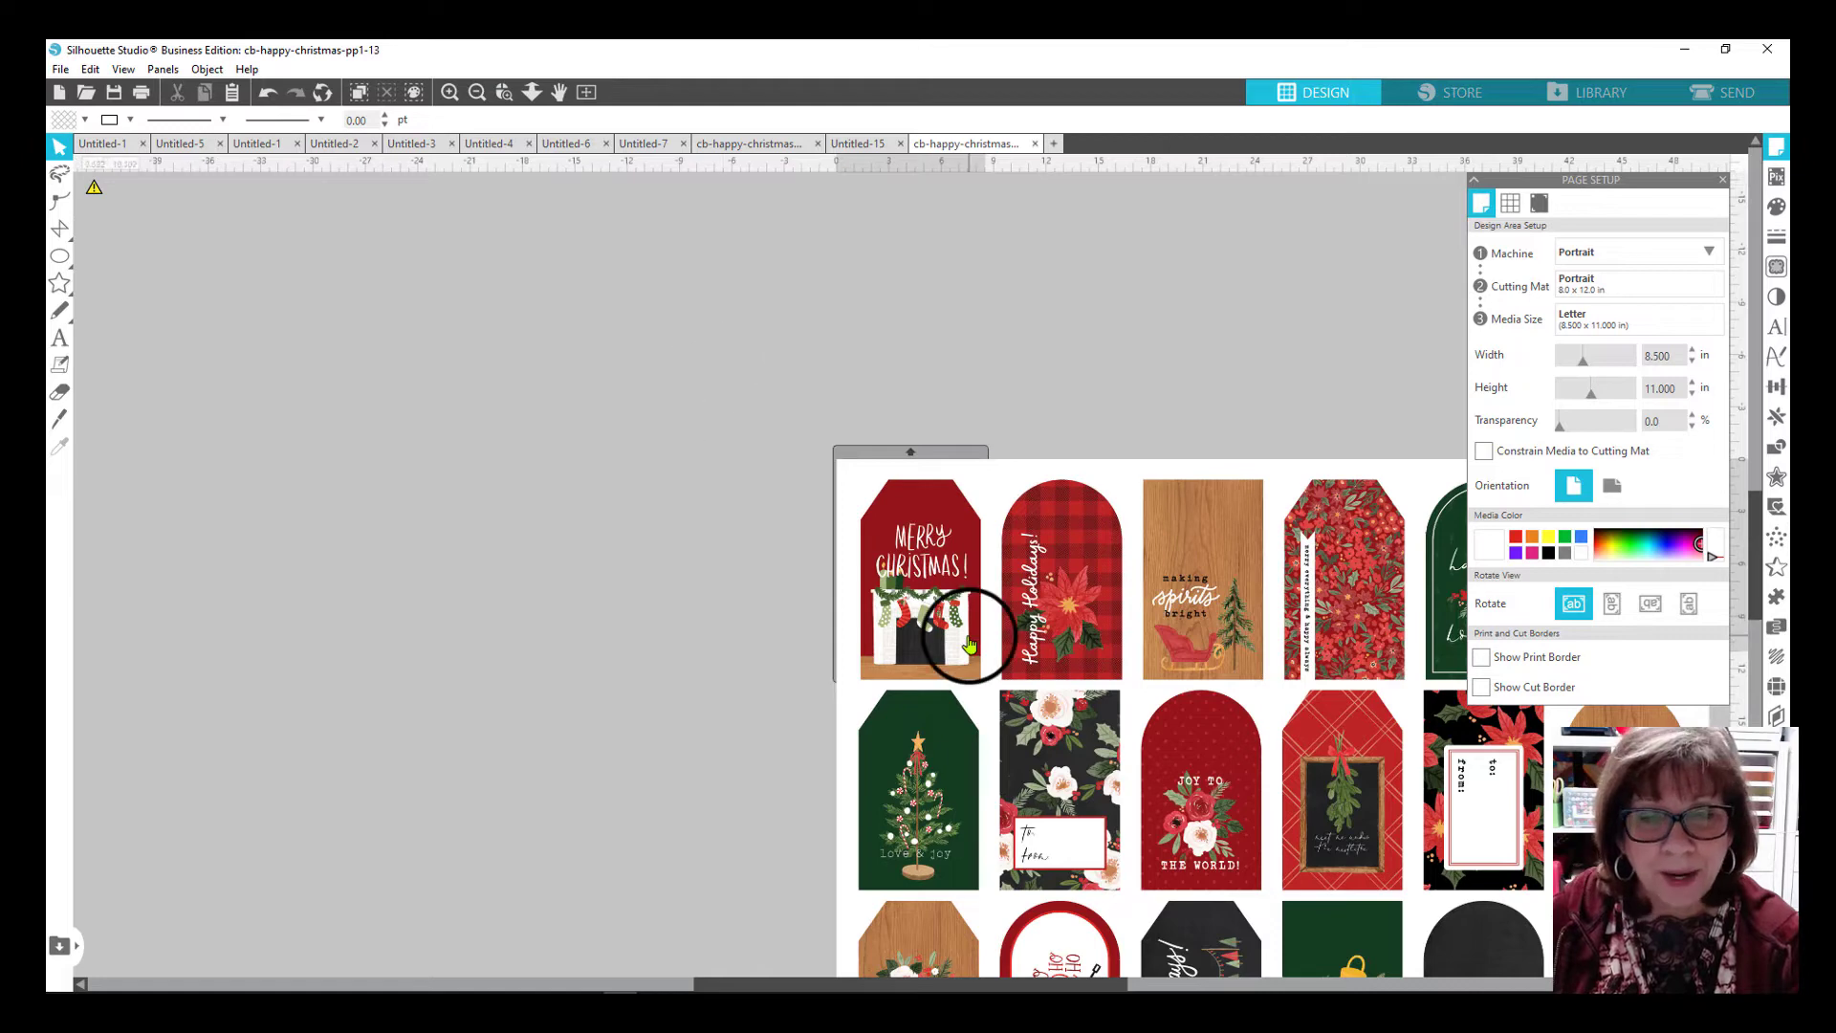
drag(890, 550, 574, 390)
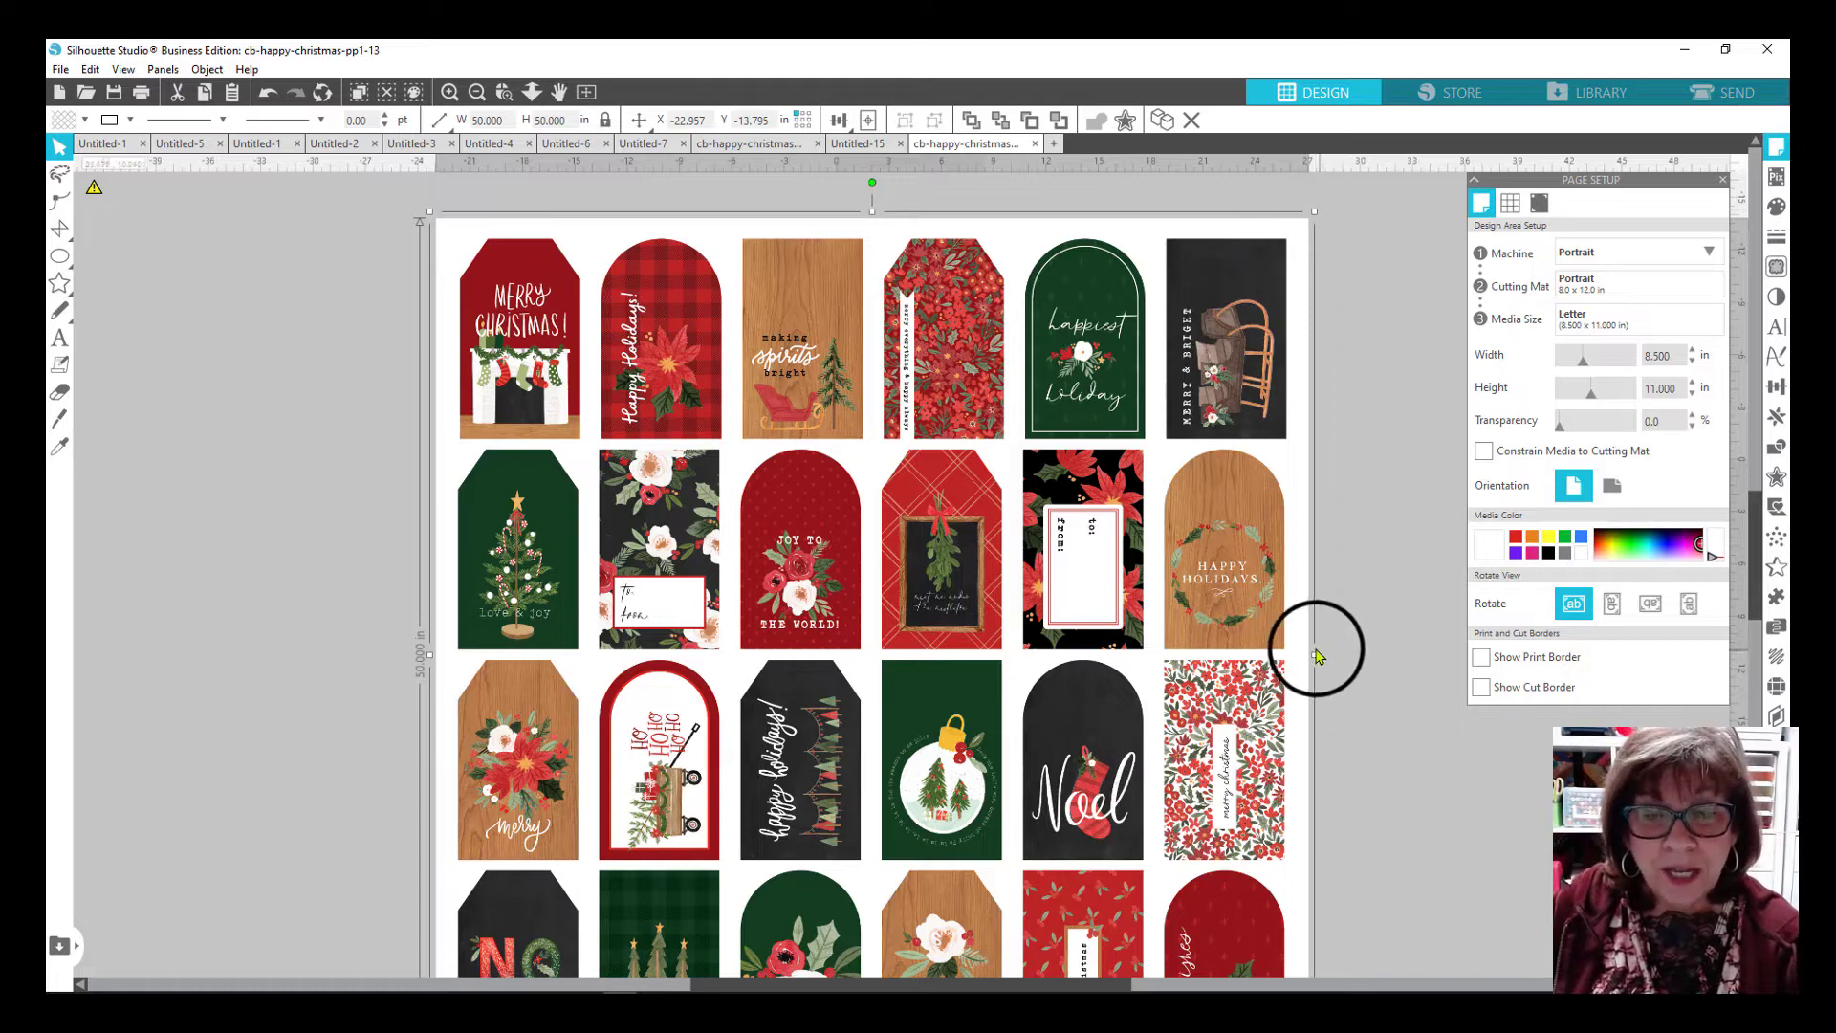
drag(1315, 655, 1279, 533)
click(268, 94)
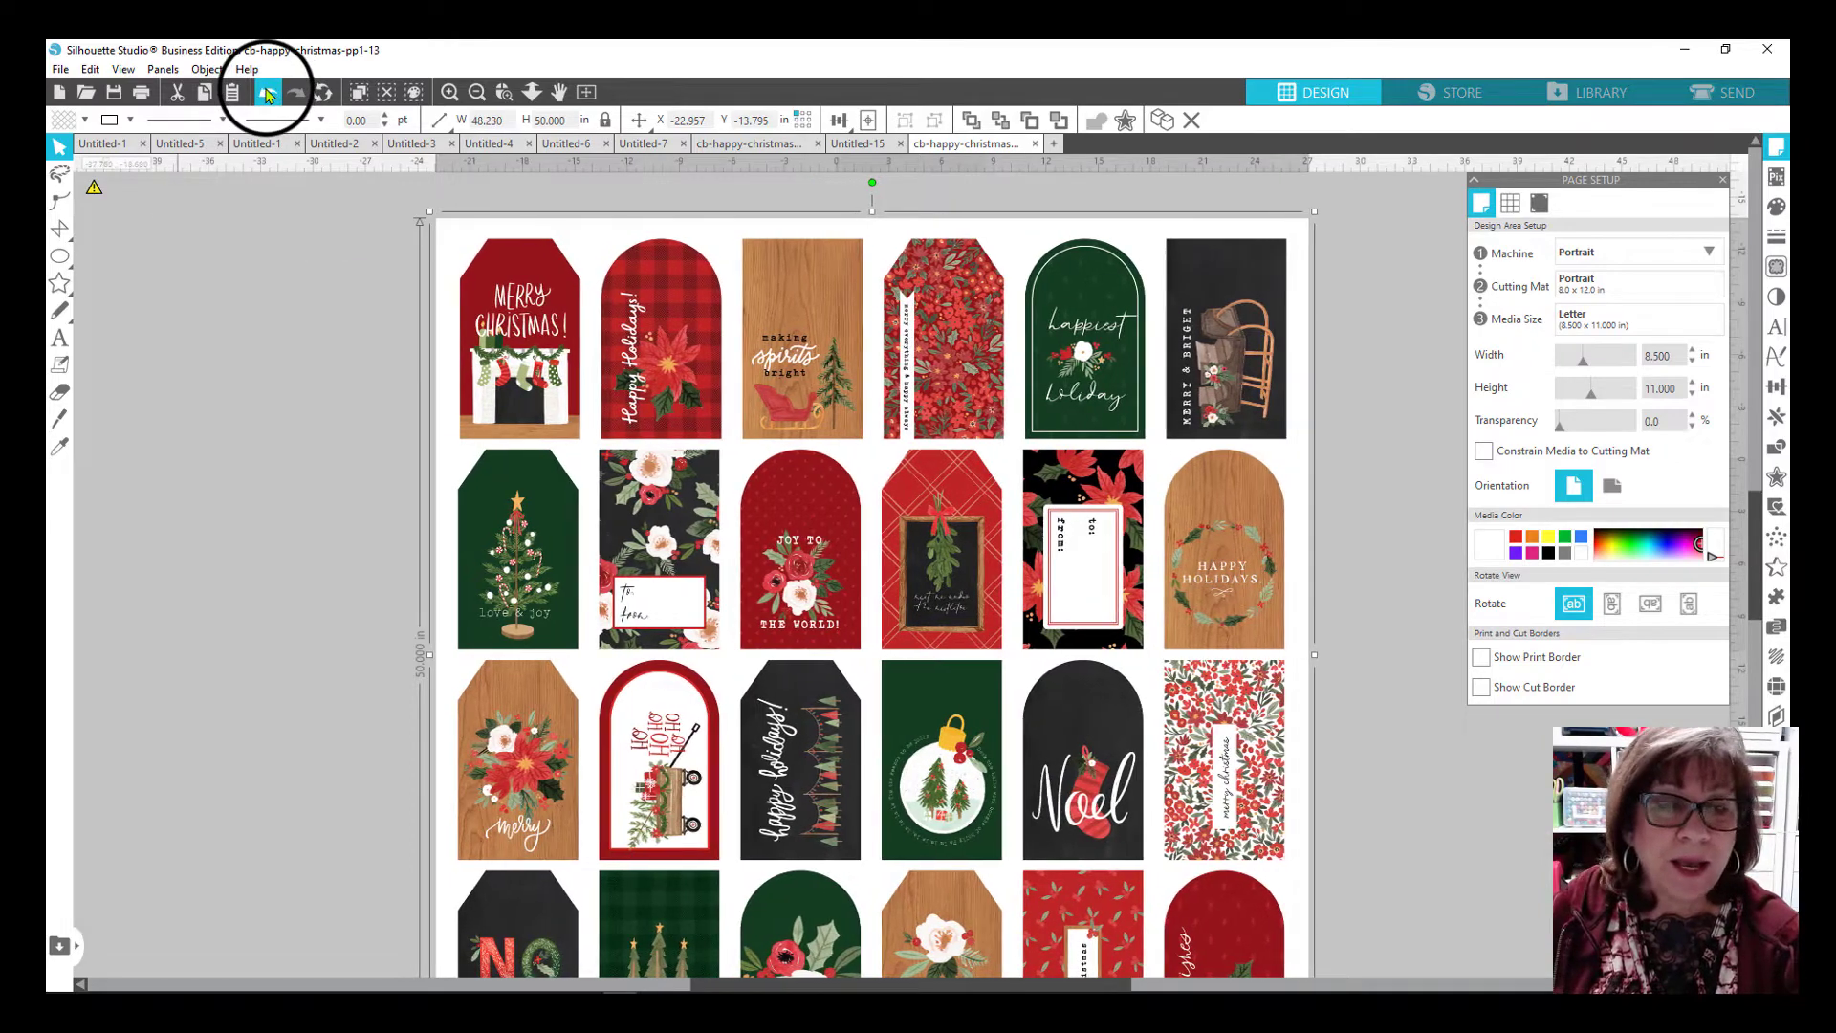
drag(1317, 218, 553, 746)
drag(492, 928, 540, 399)
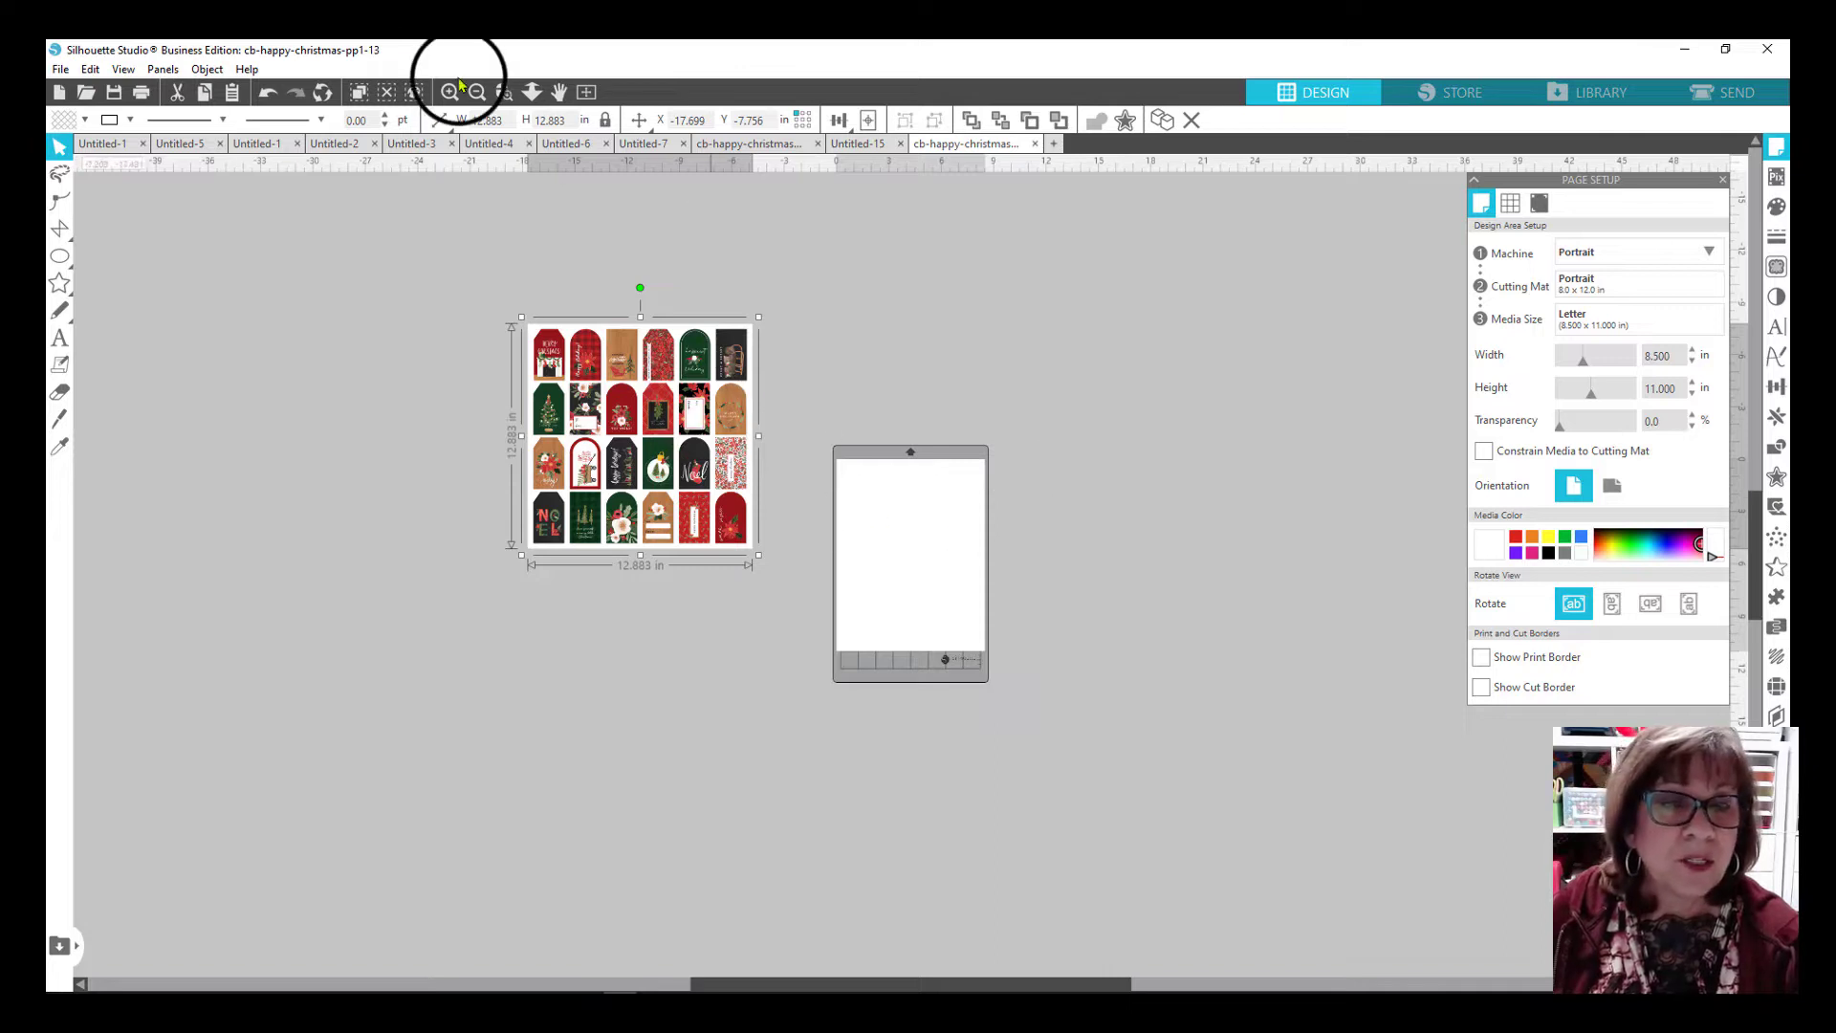
click(503, 95)
drag(497, 243, 1138, 724)
drag(791, 574, 905, 636)
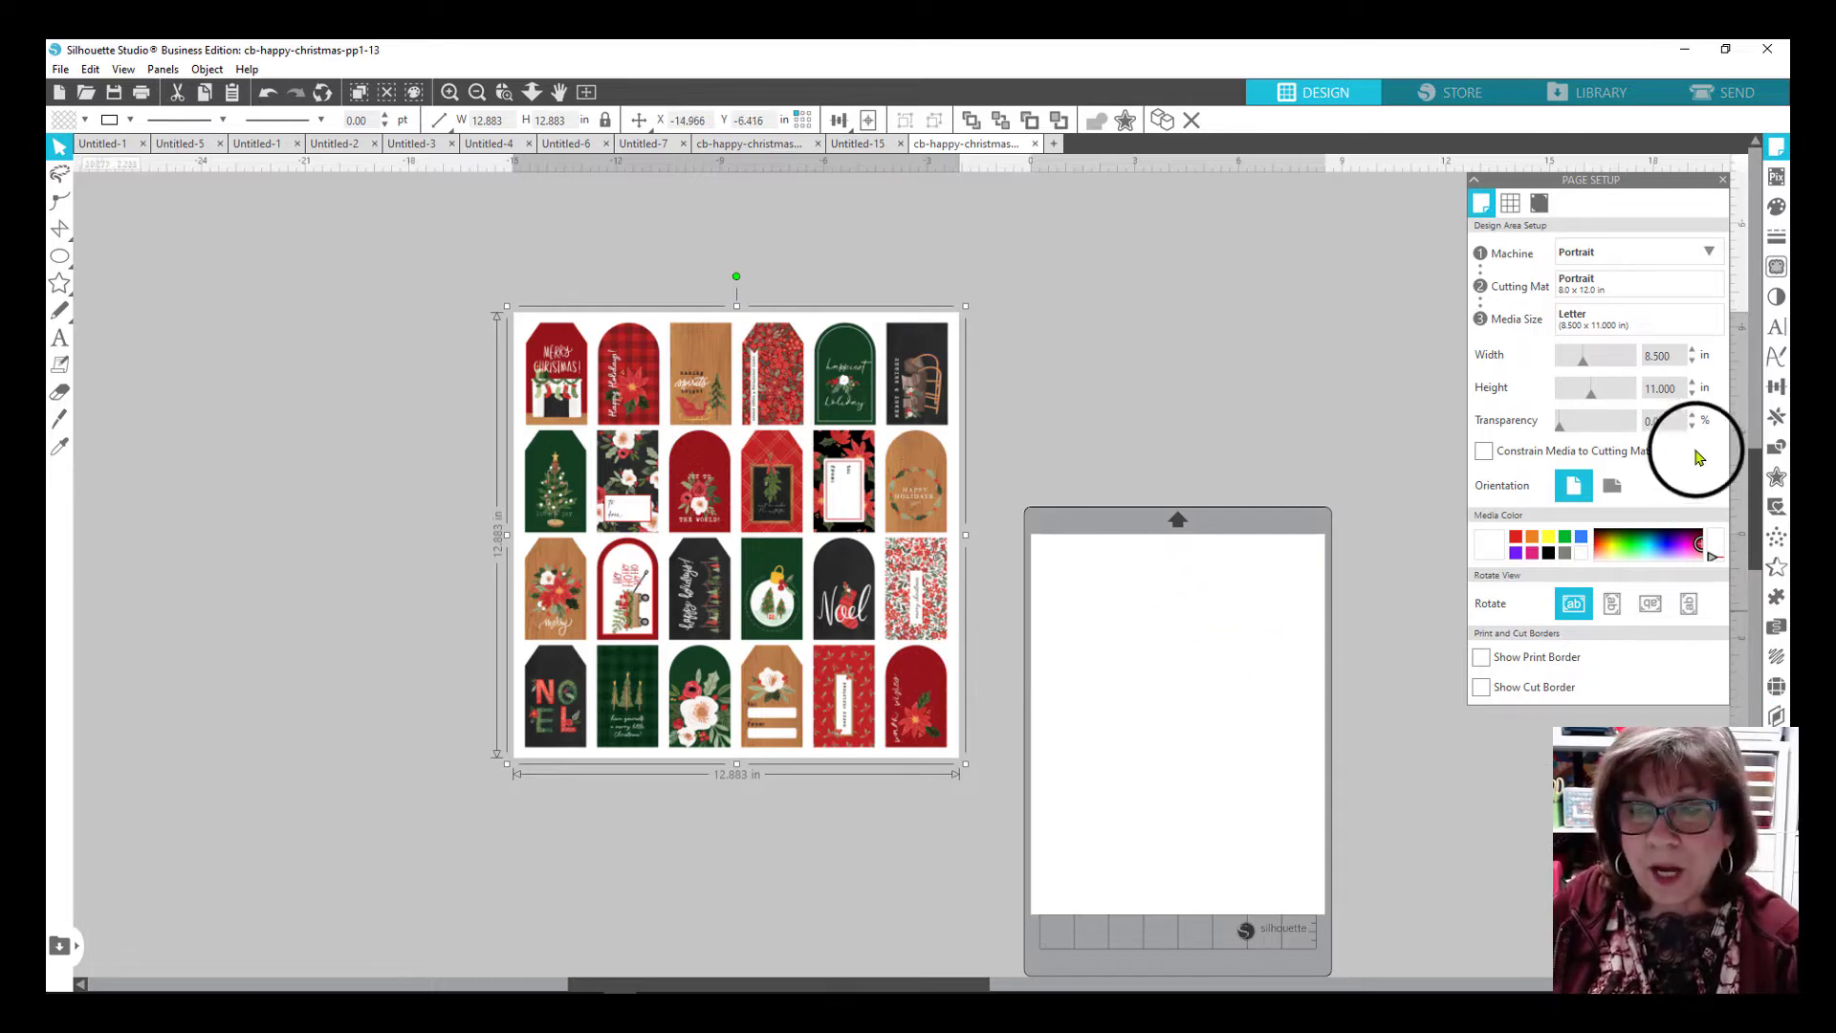
Select the whole tag sheet as the trace area and set the trace threshold to 90%.
click(1777, 270)
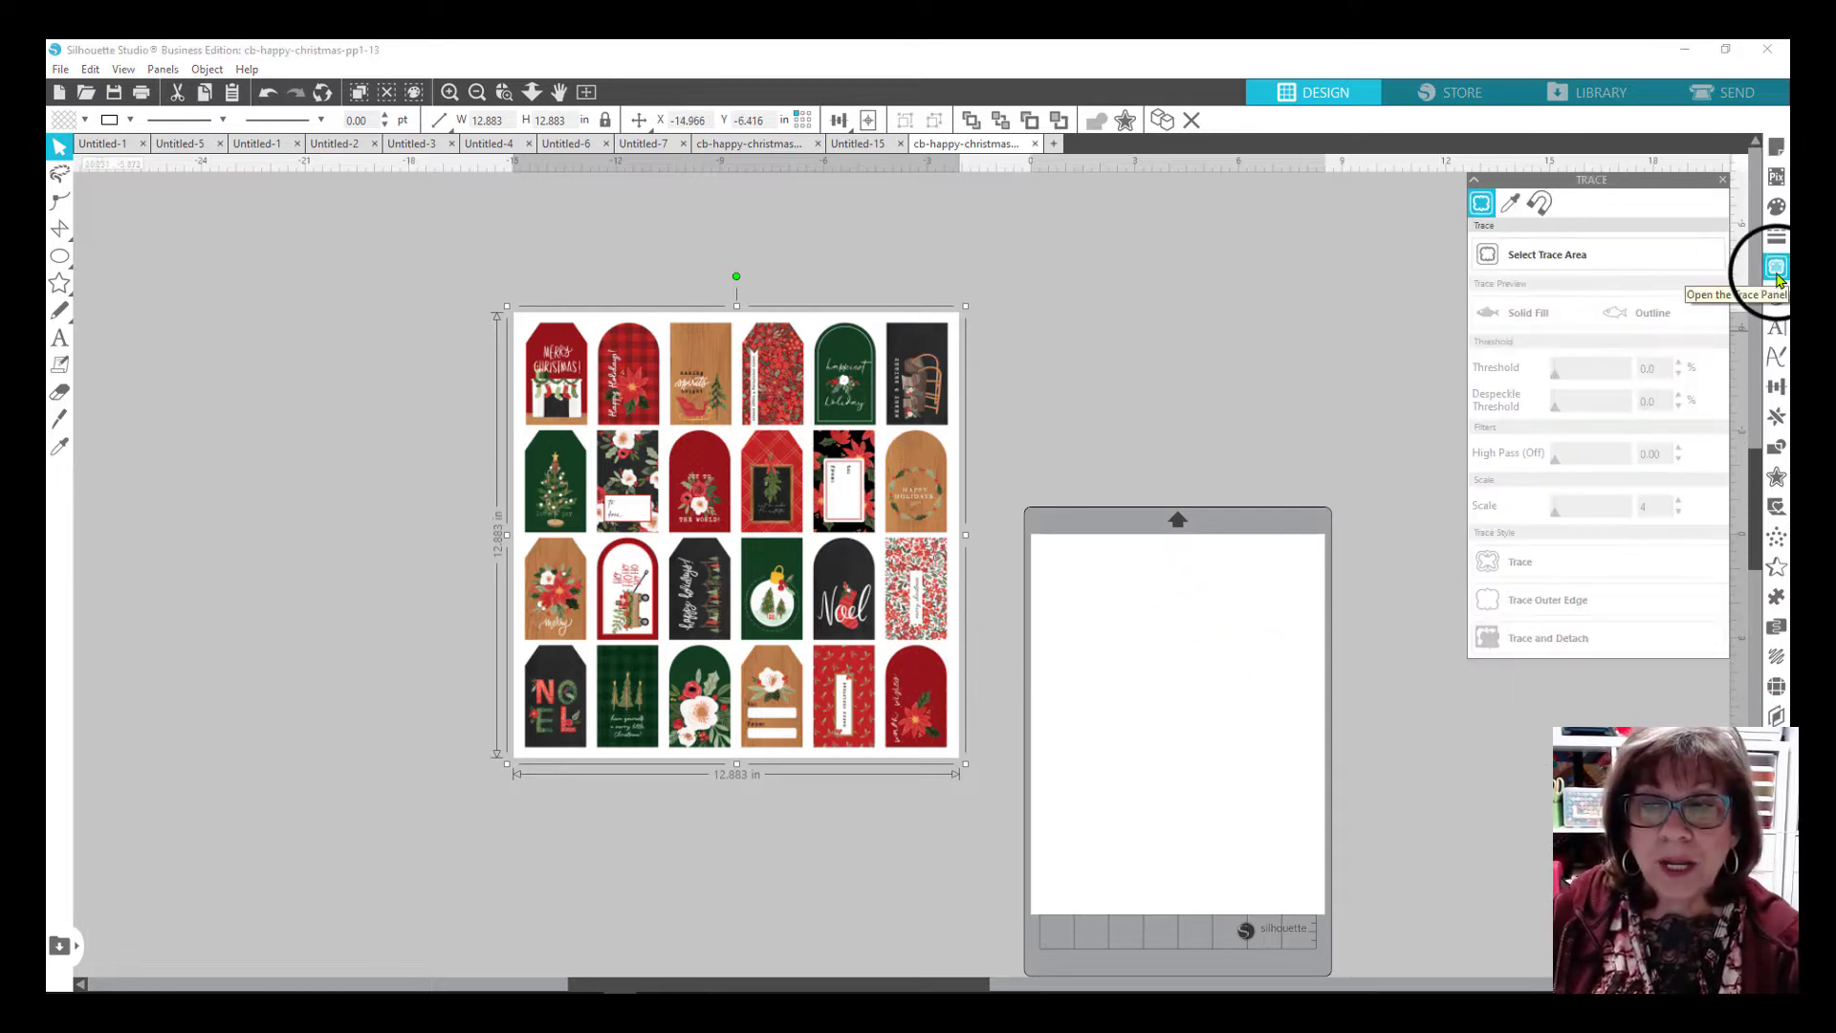
click(1649, 266)
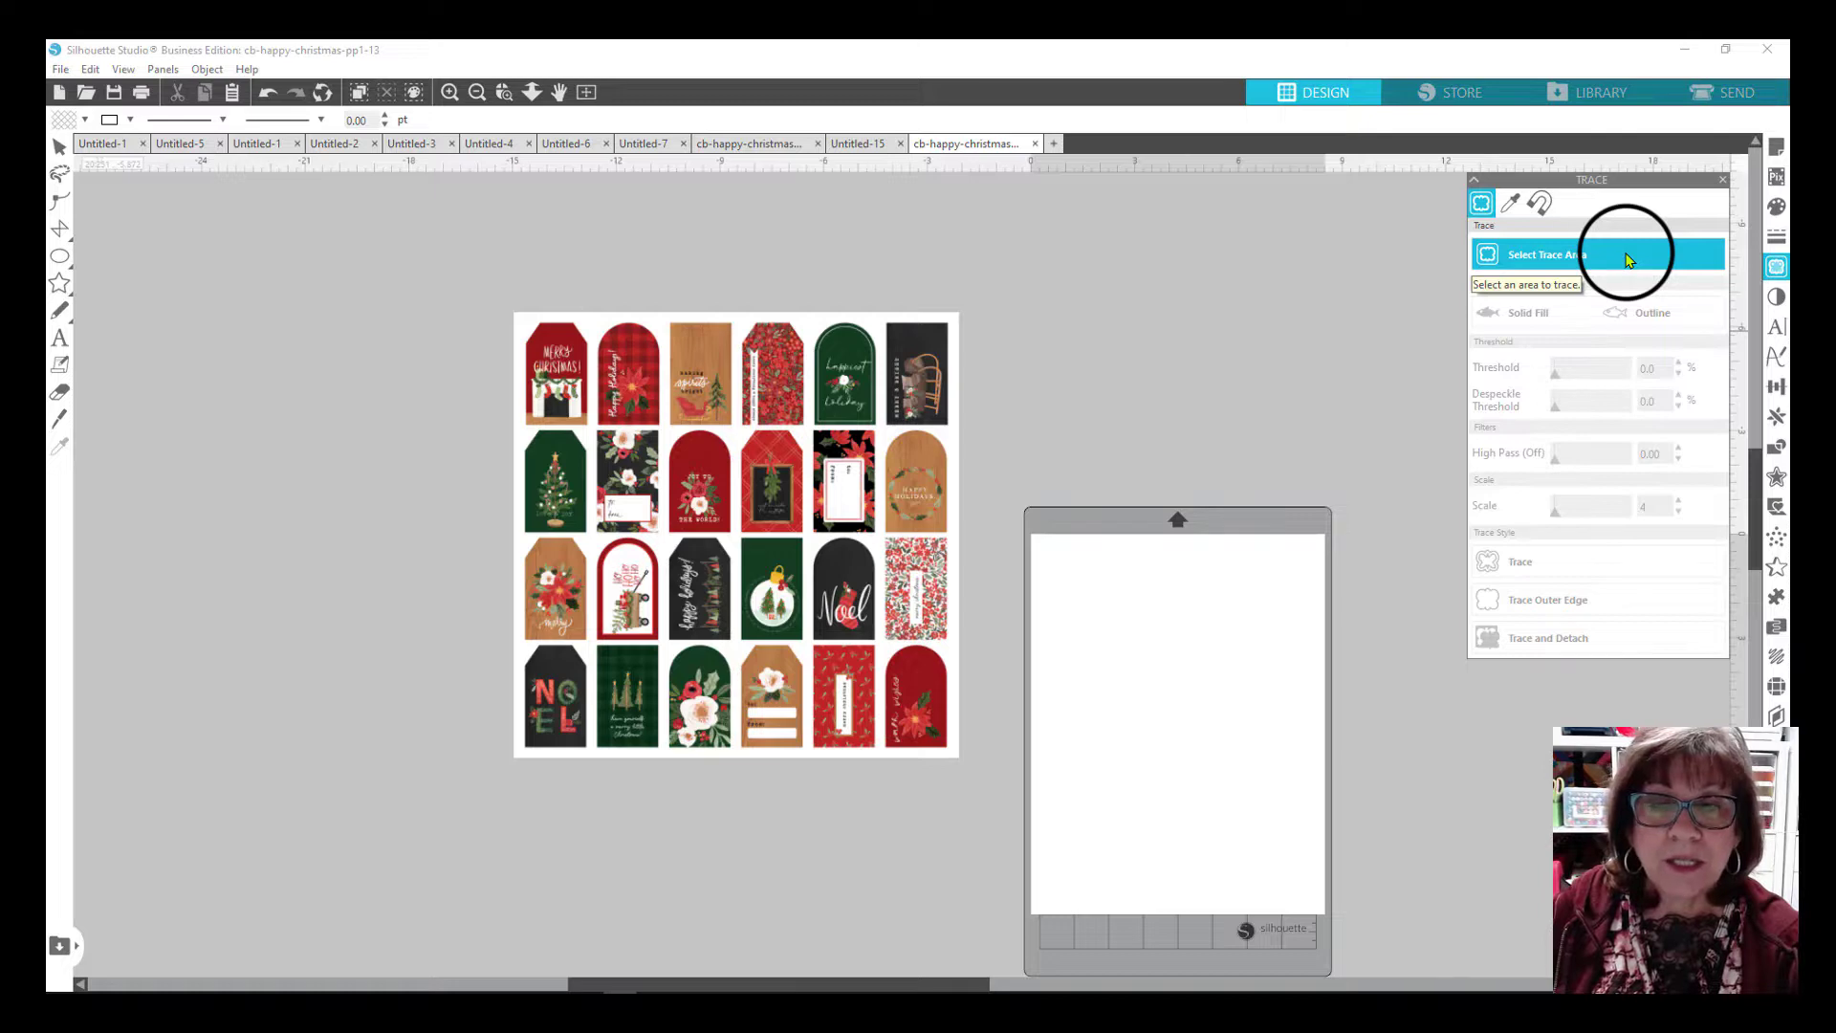
mouse_move(506, 297)
mouse_down()
mouse_move(772, 557)
mouse_move(961, 789)
mouse_move(1001, 798)
mouse_move(986, 799)
mouse_up()
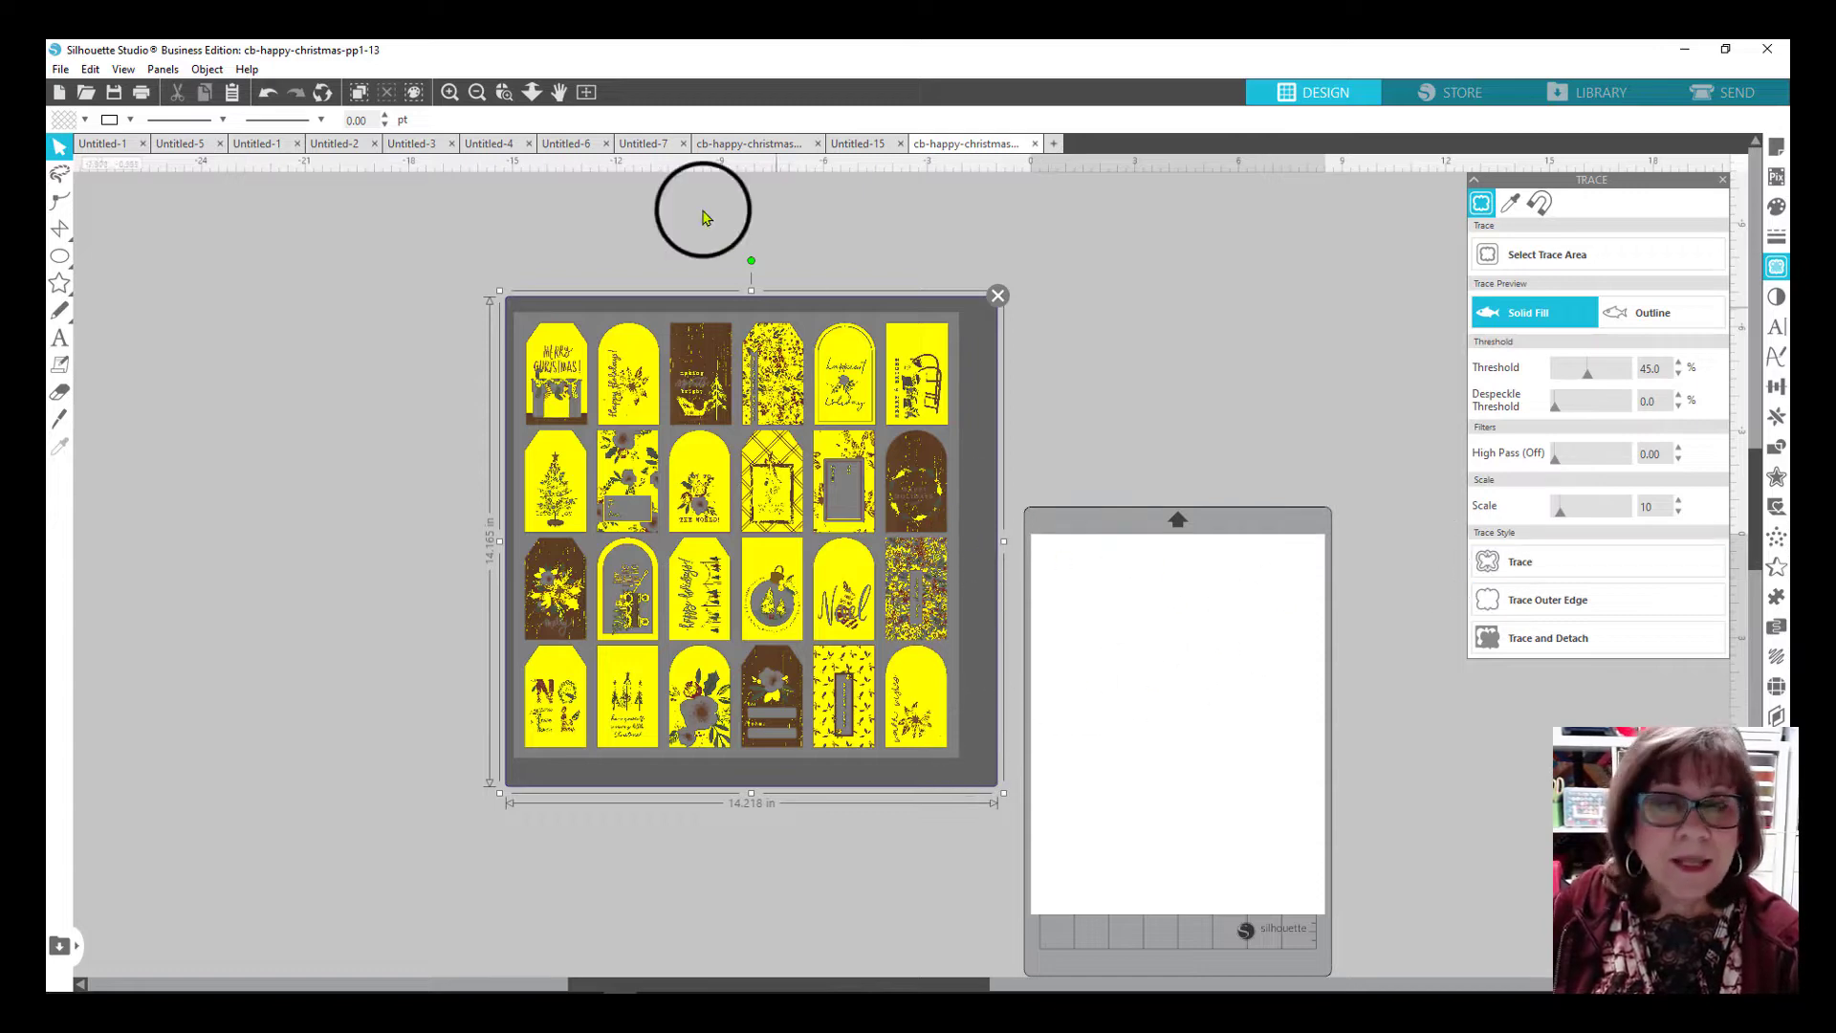
click(504, 92)
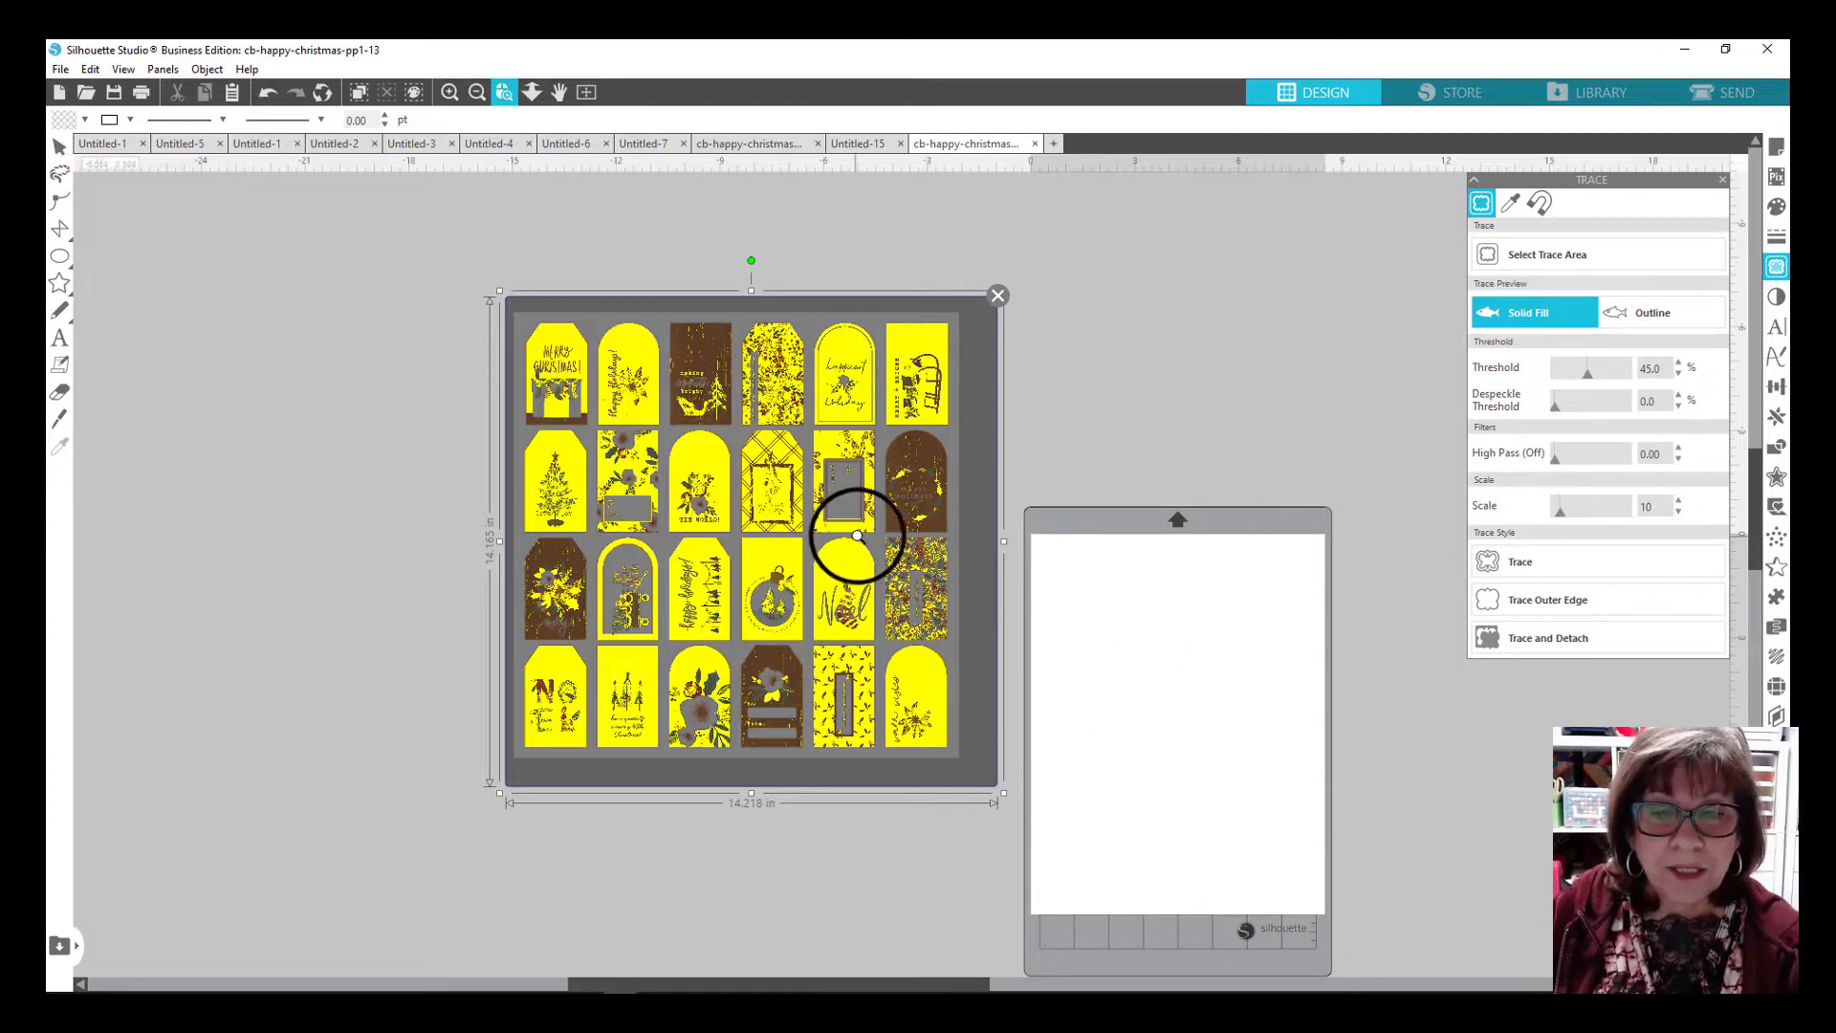
click(963, 678)
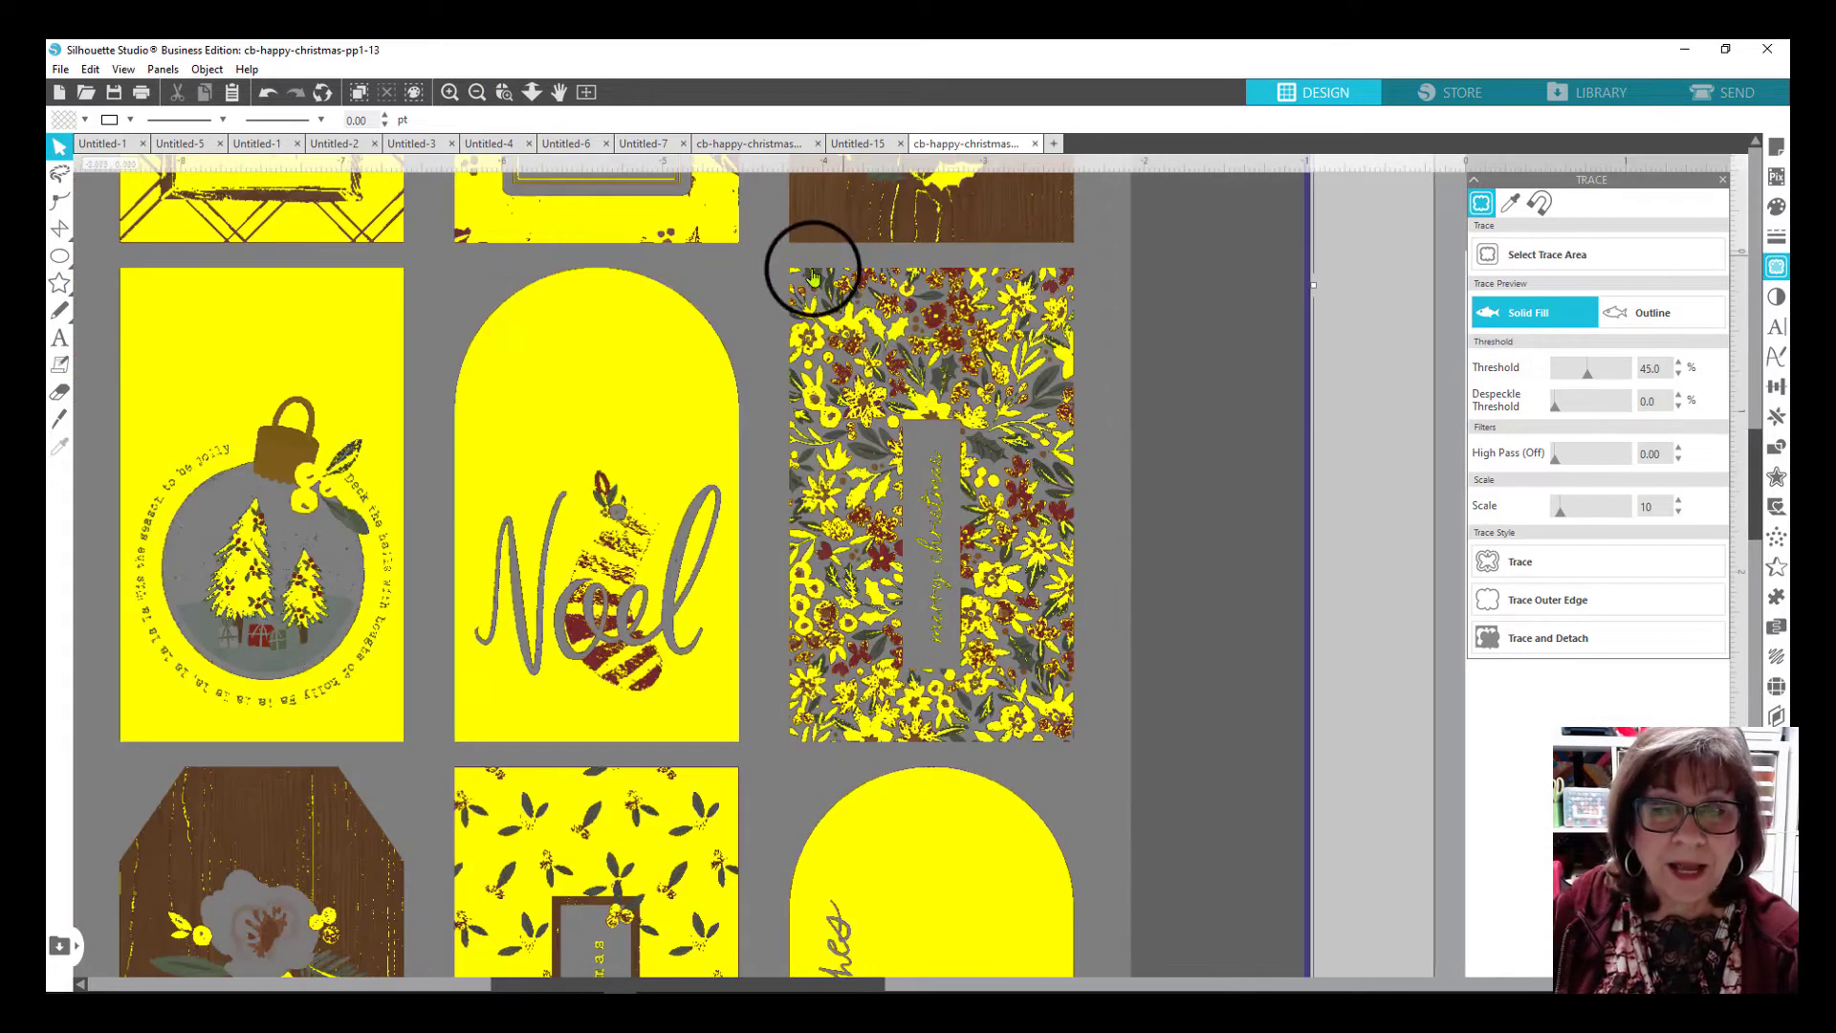
drag(1587, 371, 1622, 373)
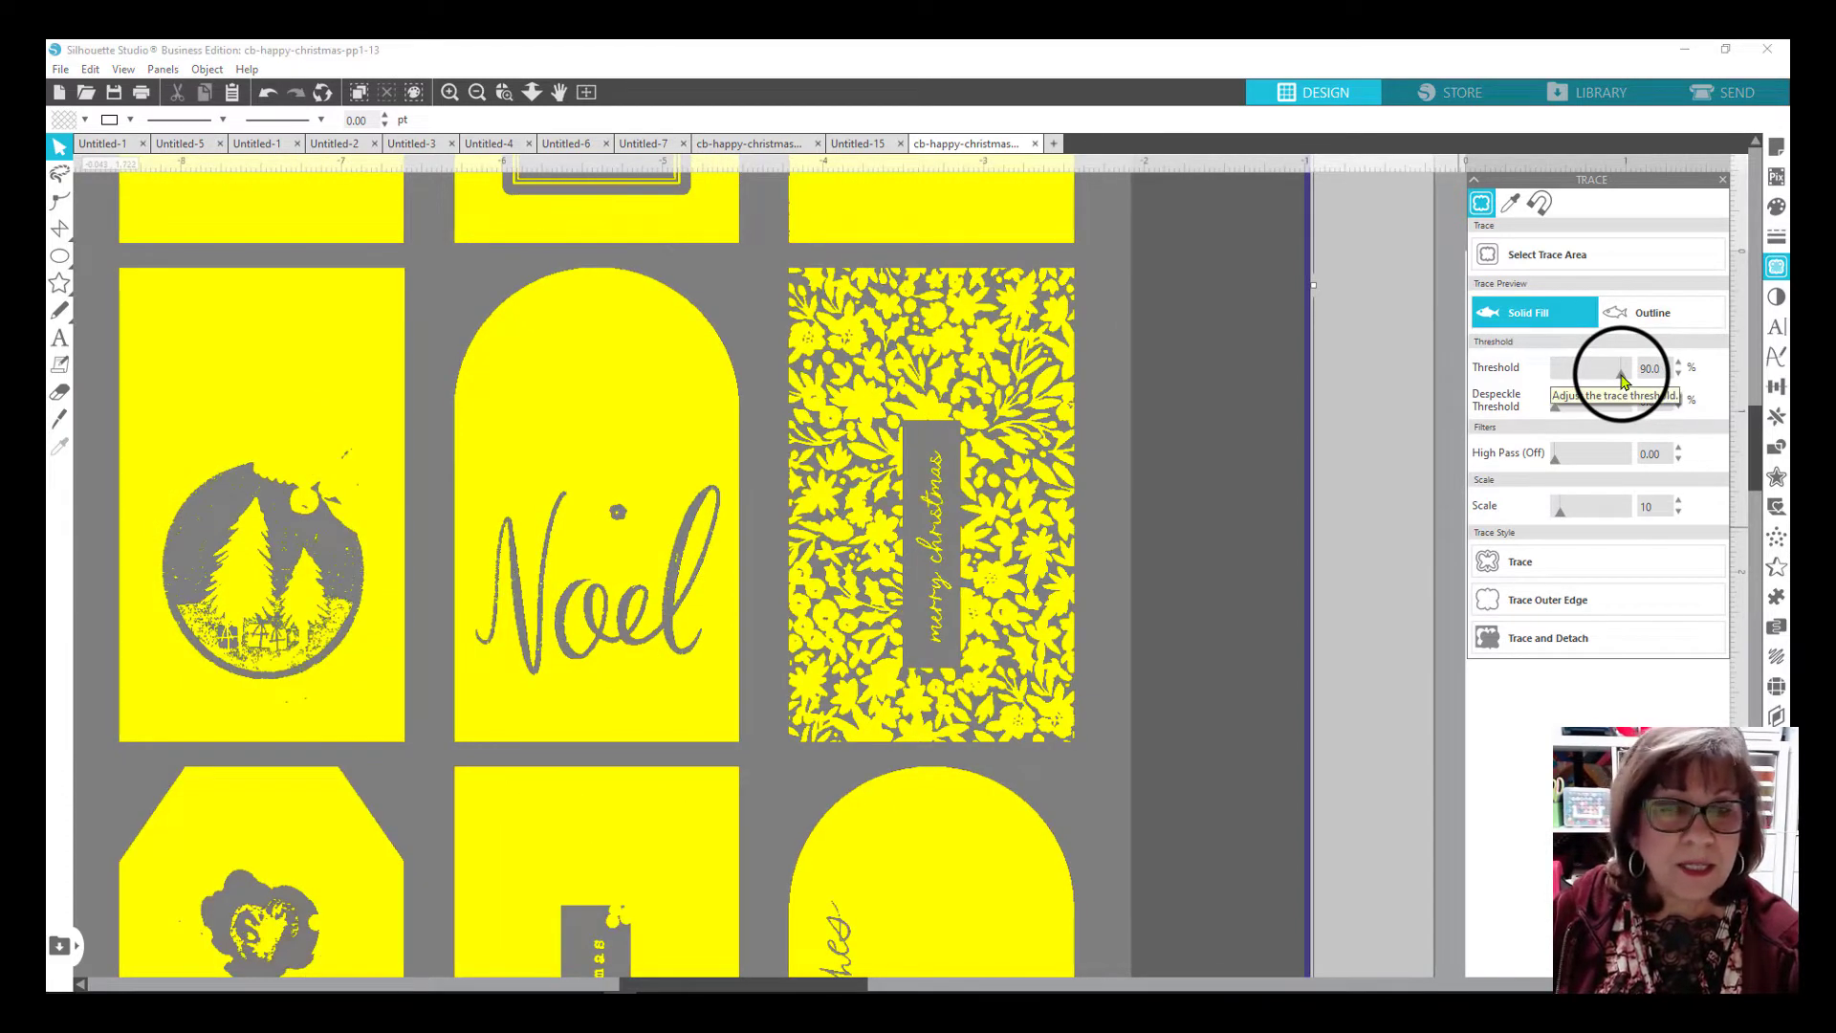
drag(1621, 381, 1623, 381)
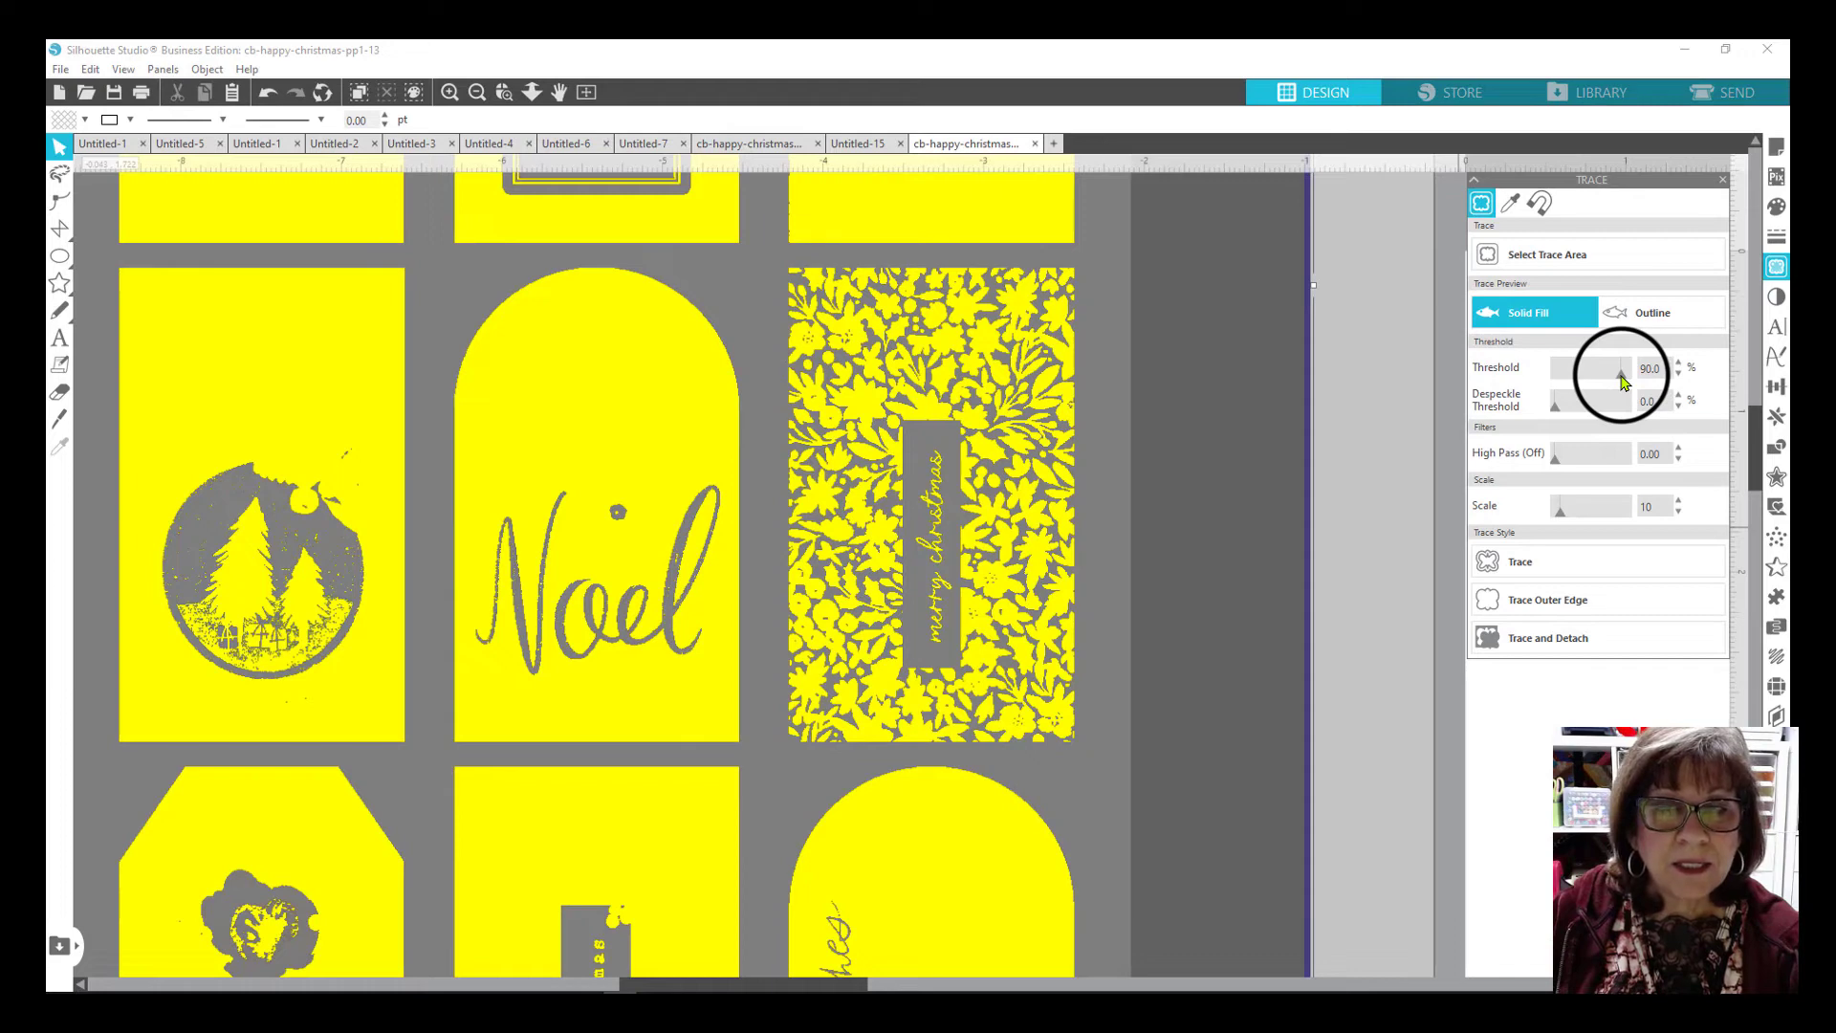
Trace and detach the tags, pull the leftover white background sheet aside and delete it.
scroll(1184, 675, down, 1)
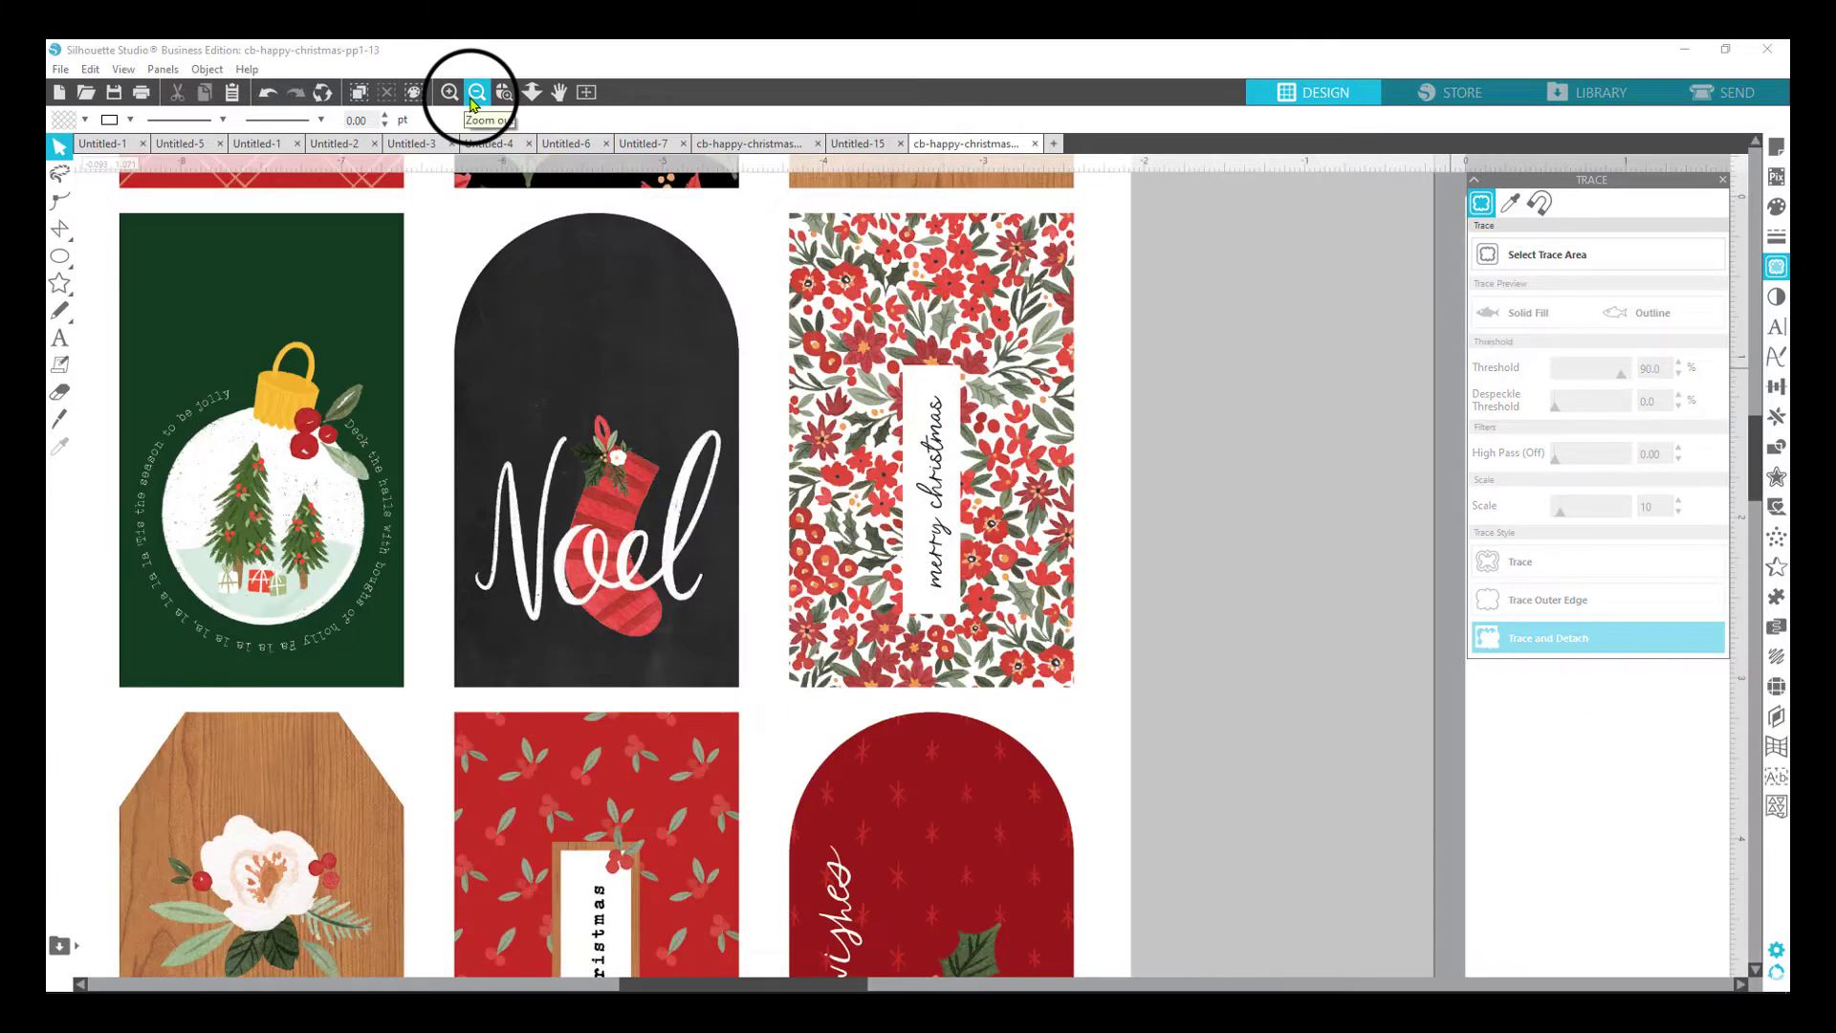
mouse_move(1115, 375)
mouse_down()
mouse_move(1324, 430)
mouse_move(1612, 449)
mouse_move(1616, 432)
mouse_up()
drag(1318, 320, 1561, 308)
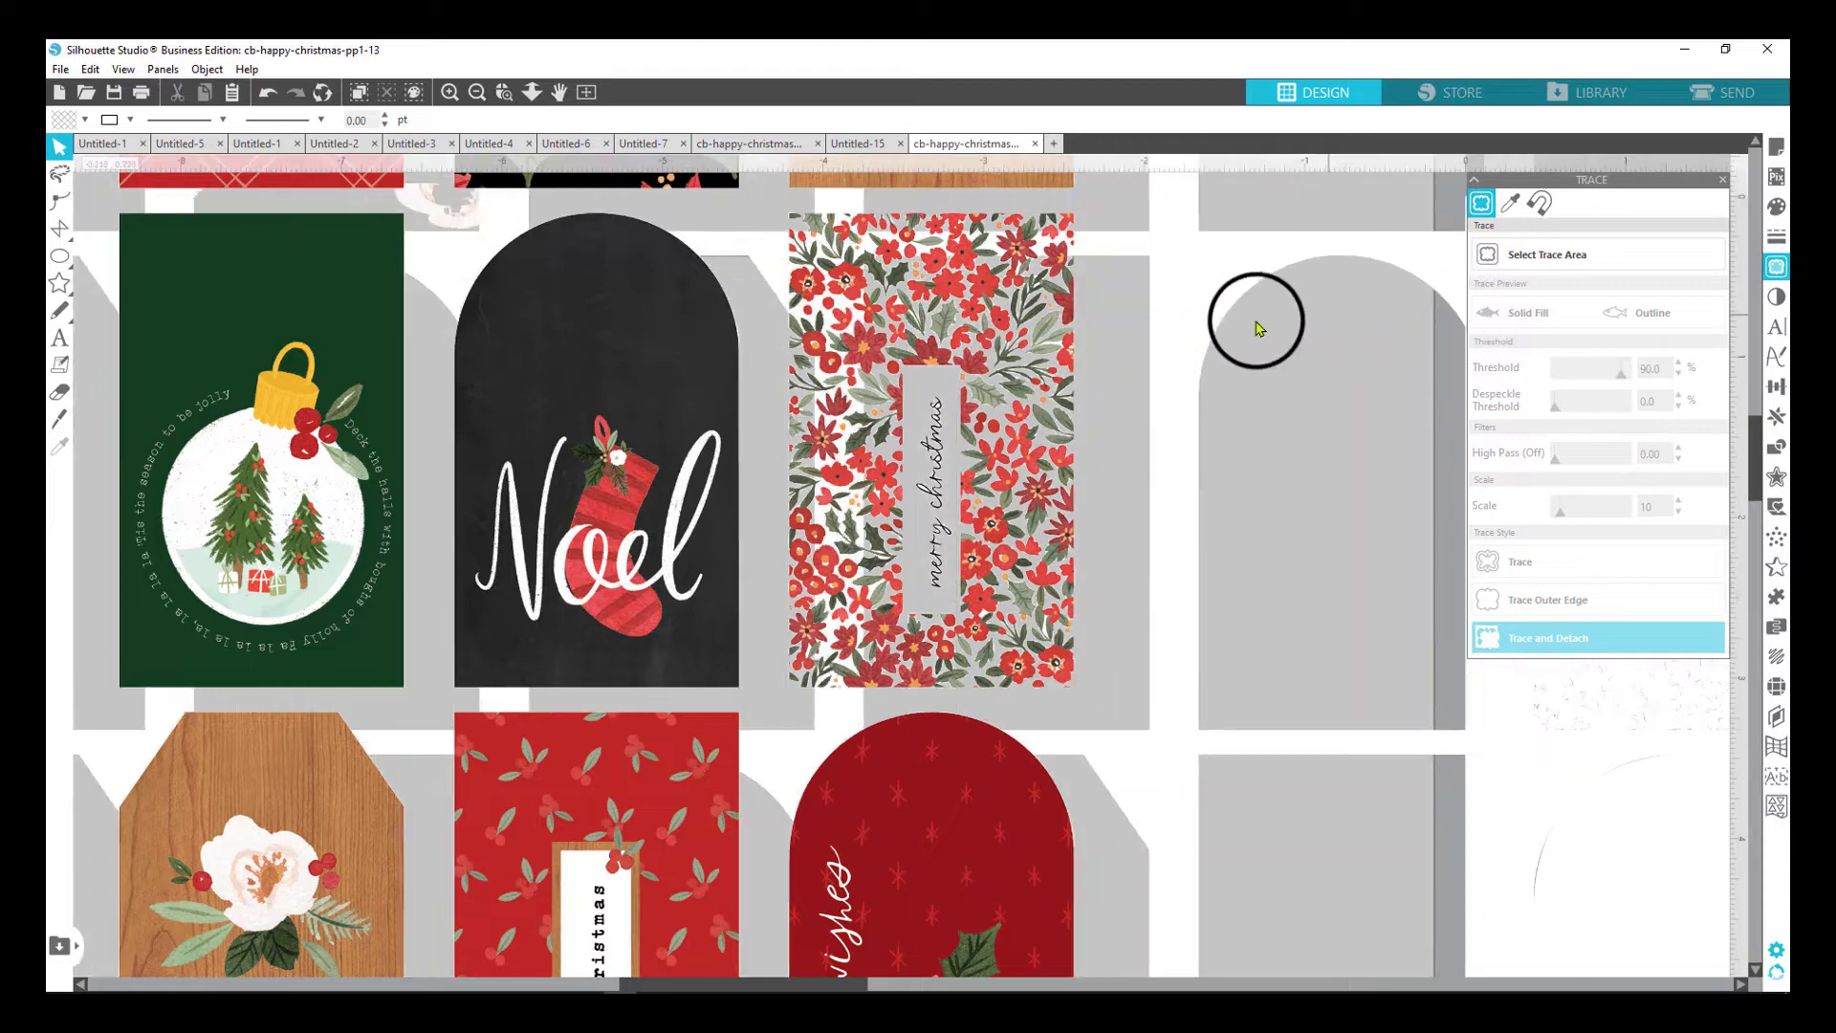
click(1248, 276)
key(Delete)
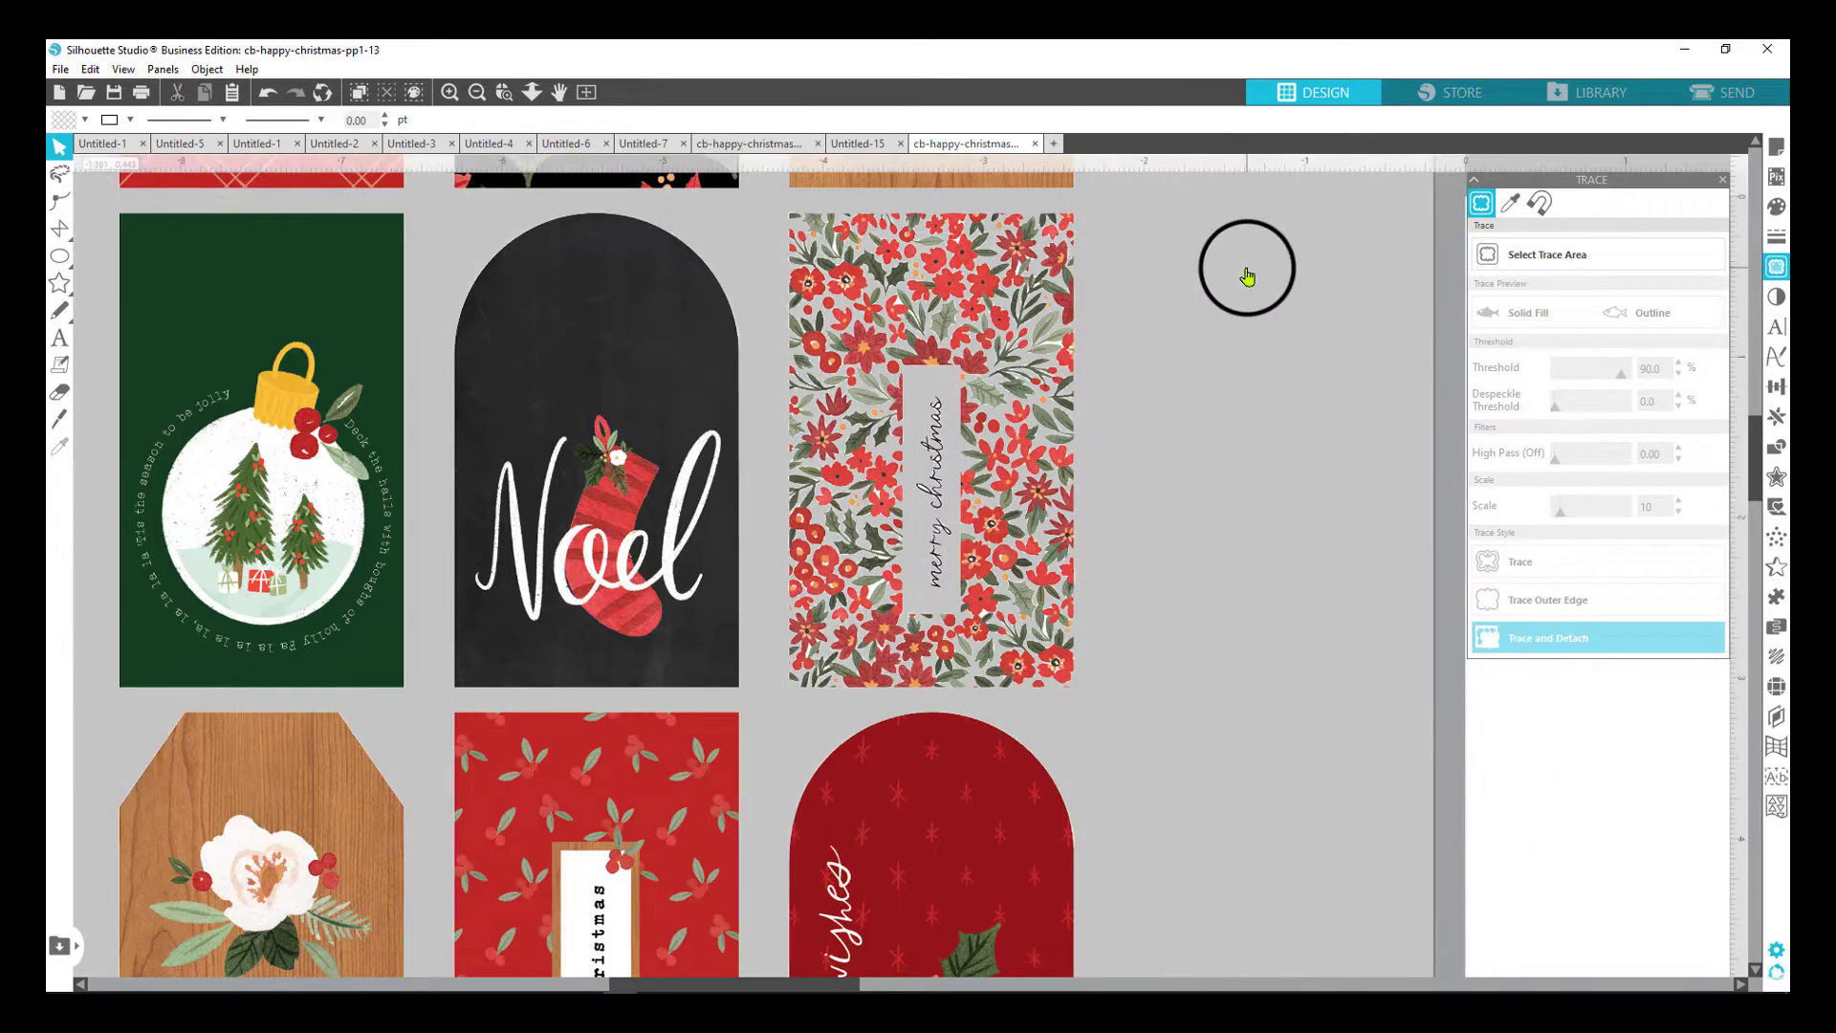
Move the "Merry & Bright" sleigh tag and the green "happiest holiday" tag slightly away from their original places in the top row.
scroll(1243, 451, up, 5)
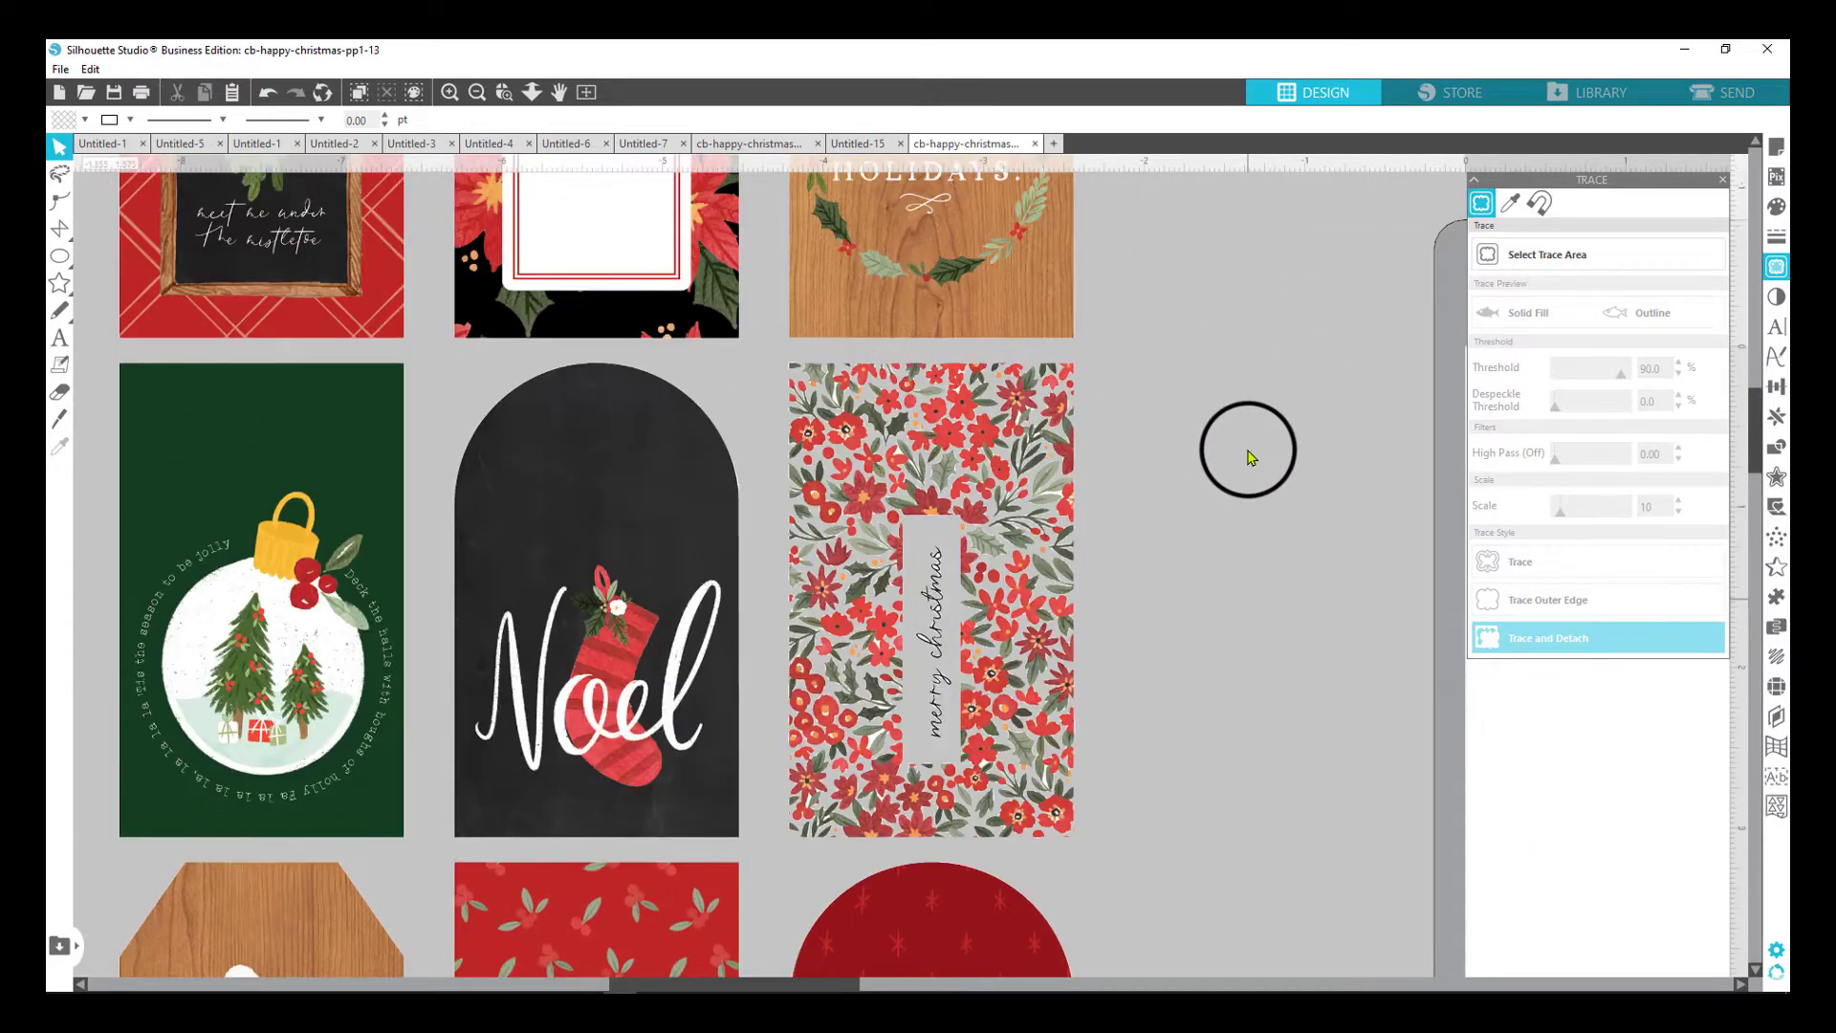
scroll(1249, 452, up, 2)
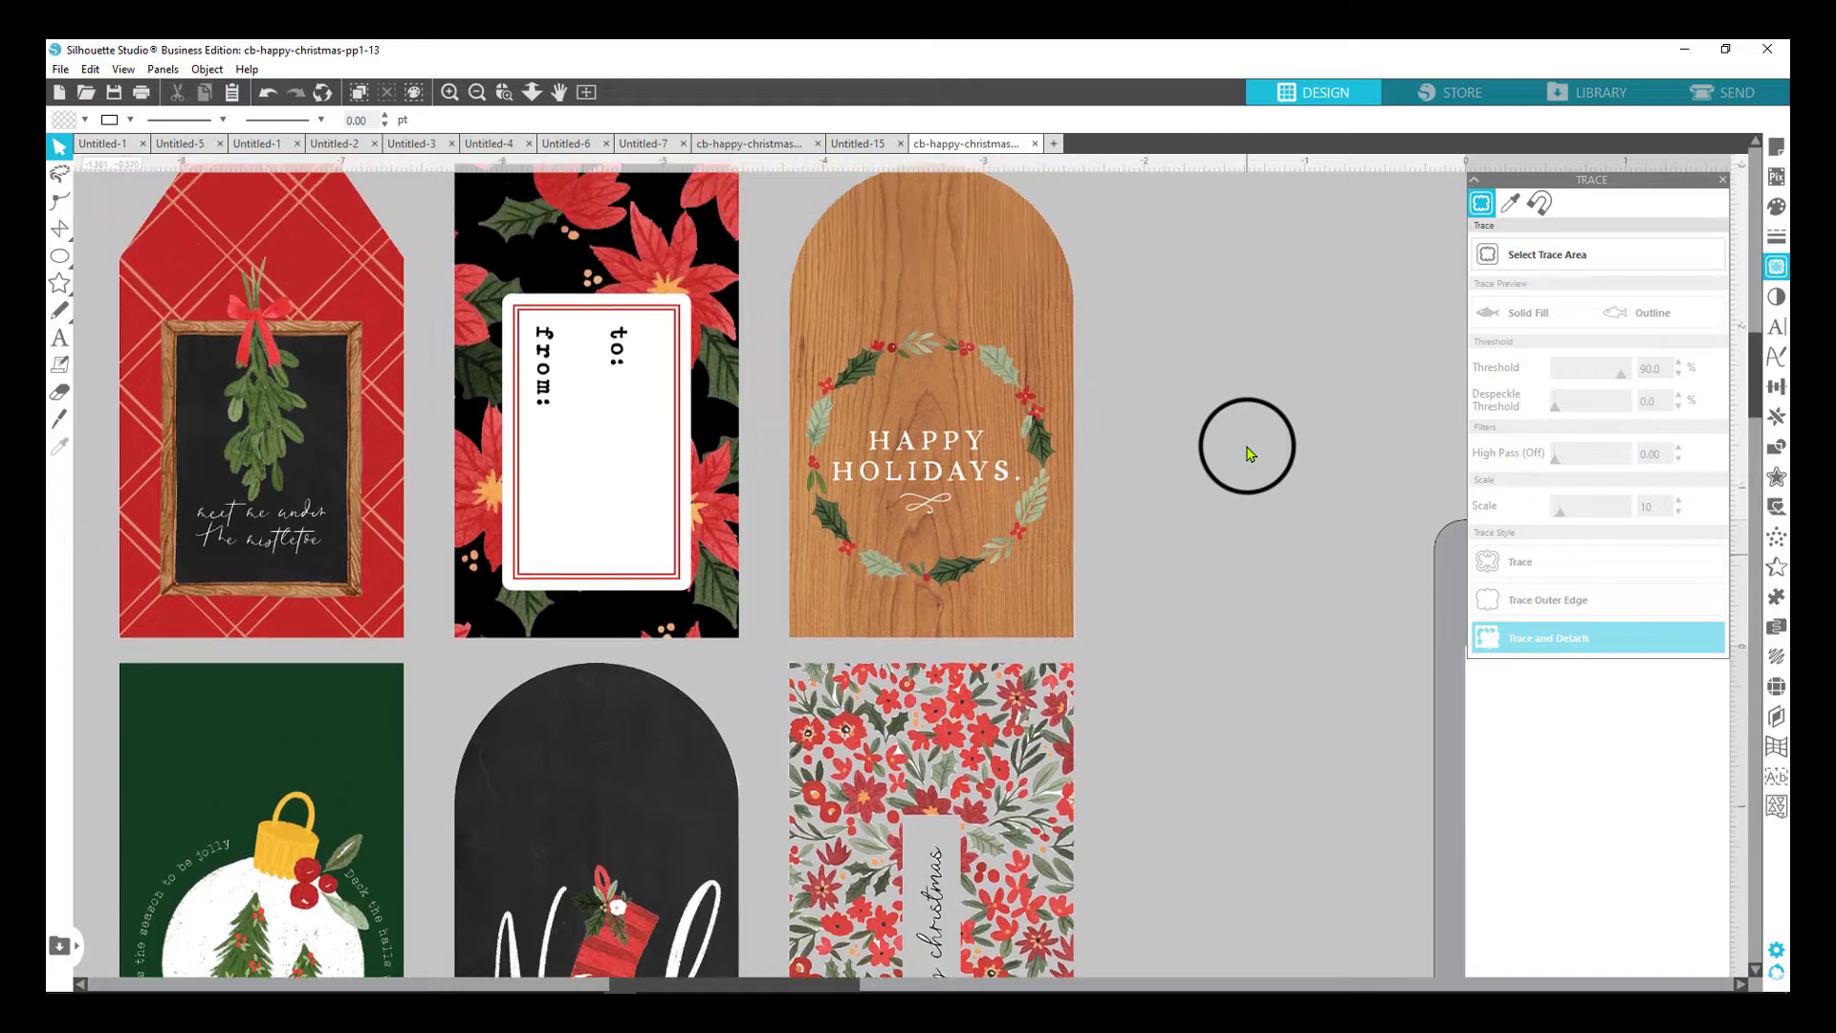
scroll(849, 393, up, 3)
scroll(1119, 479, up, 6)
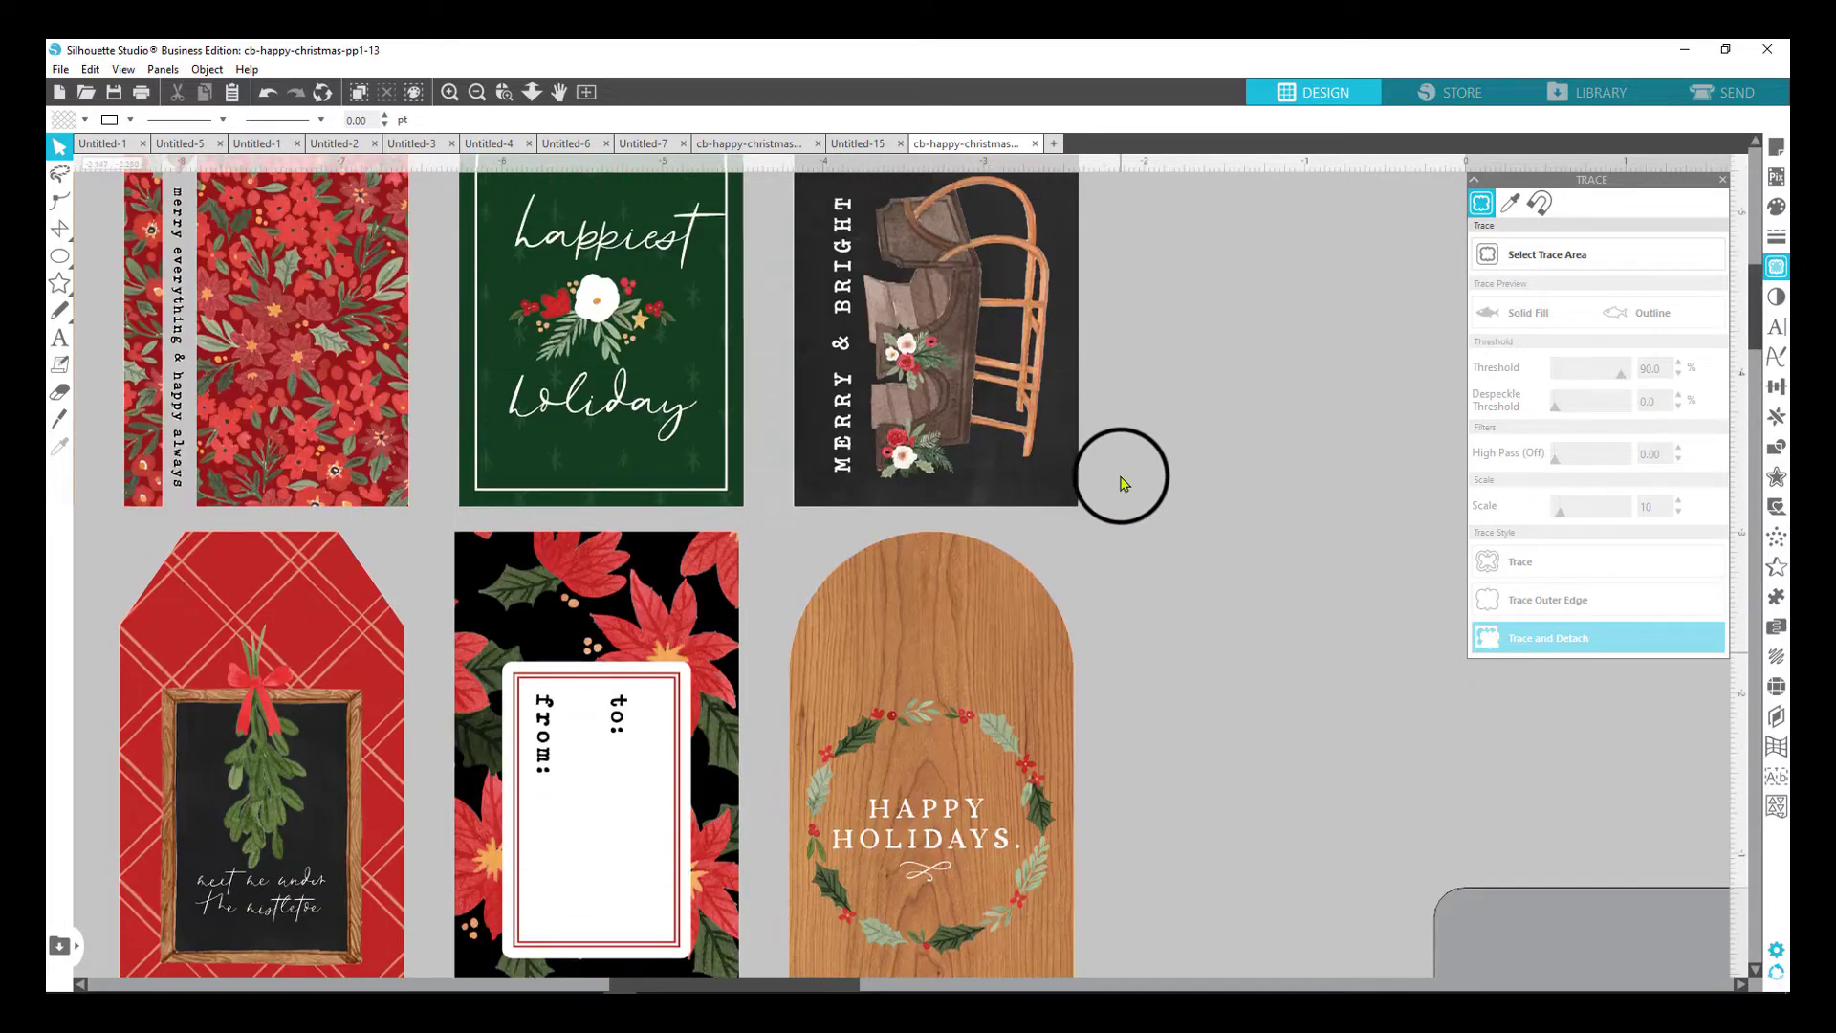
drag(1014, 426, 1068, 418)
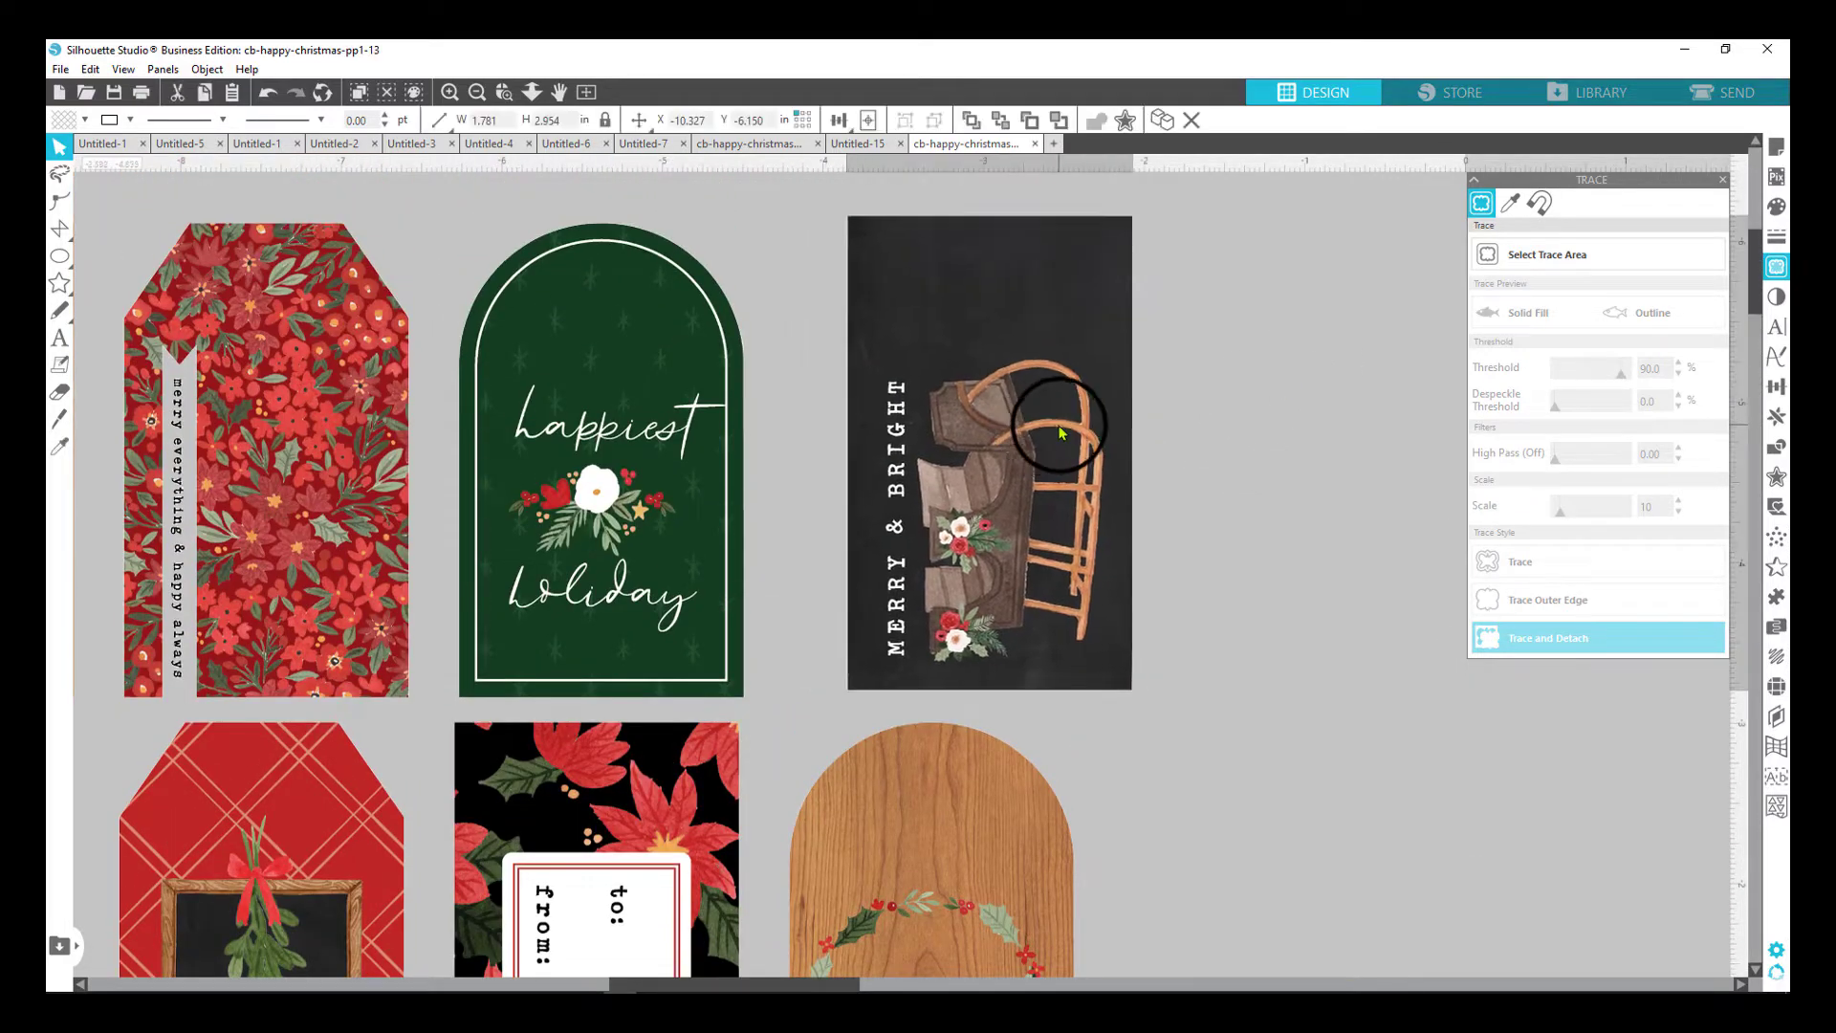
drag(639, 448, 682, 425)
Undo a trial move of the red floral tag and group its body with the "merry everything & happy always" lettering.
drag(313, 473, 350, 425)
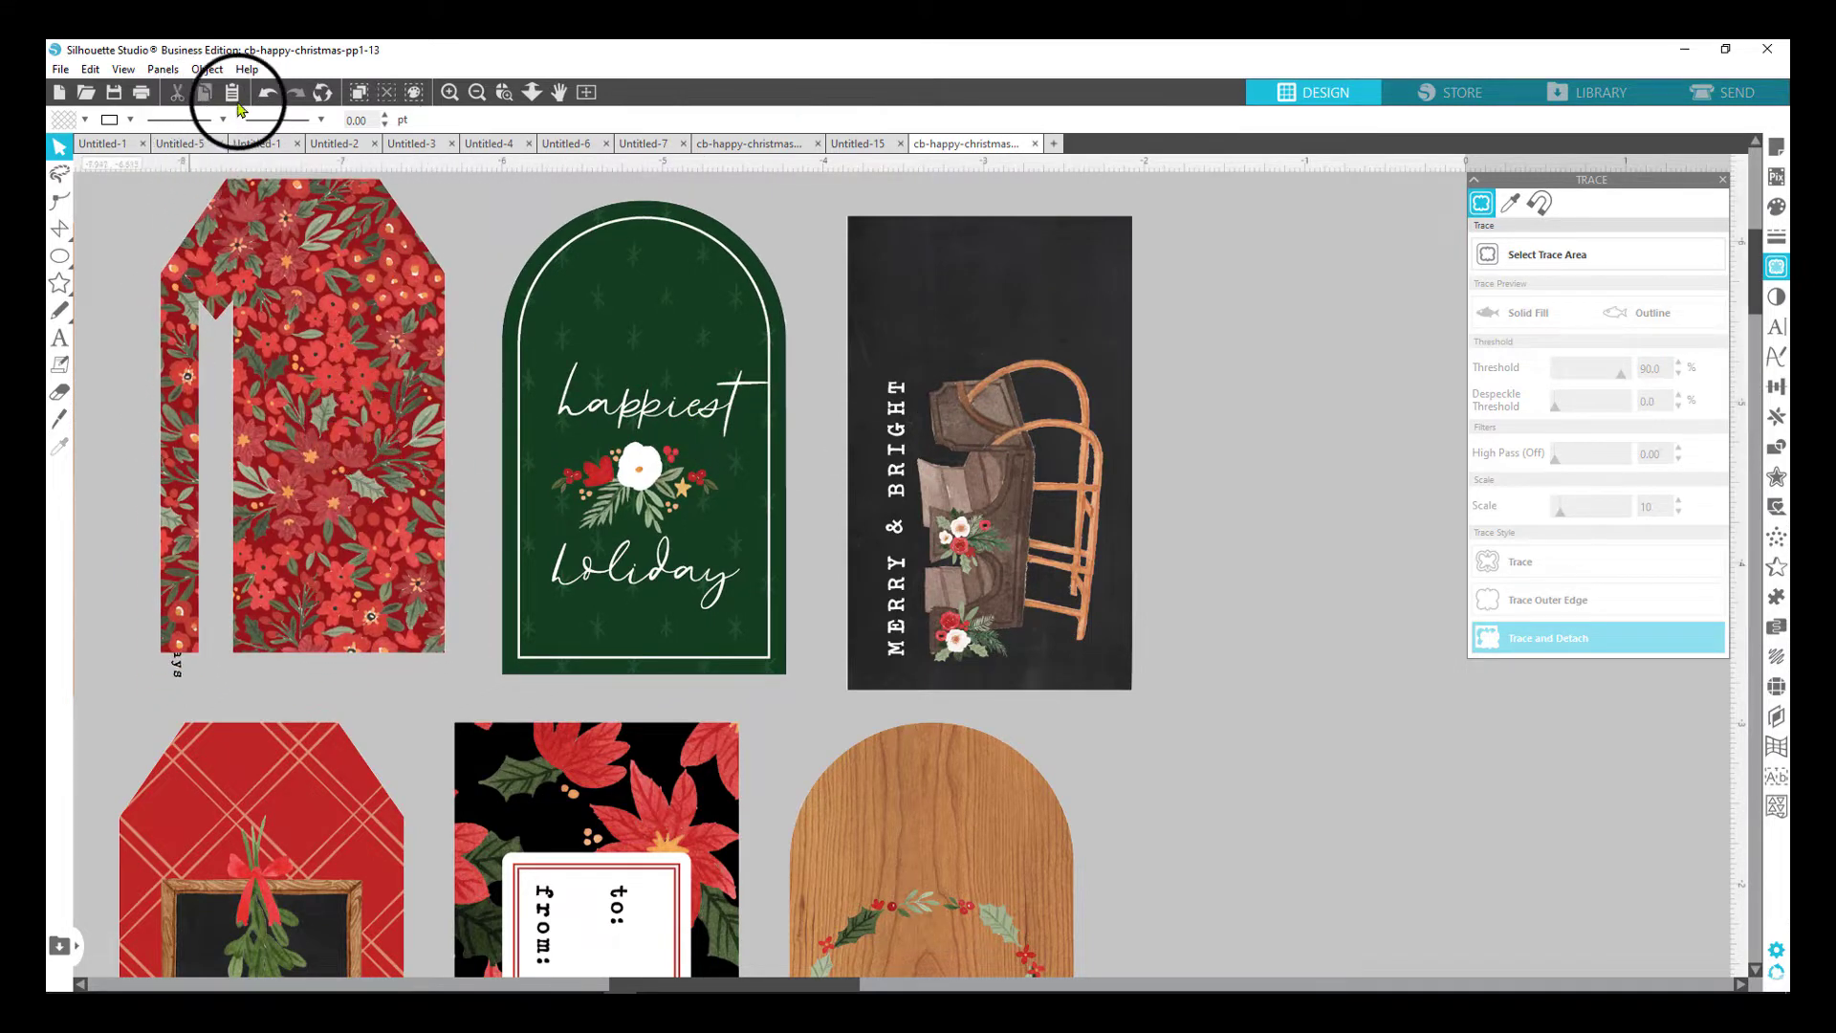
click(268, 93)
drag(109, 223, 382, 704)
right_click(338, 578)
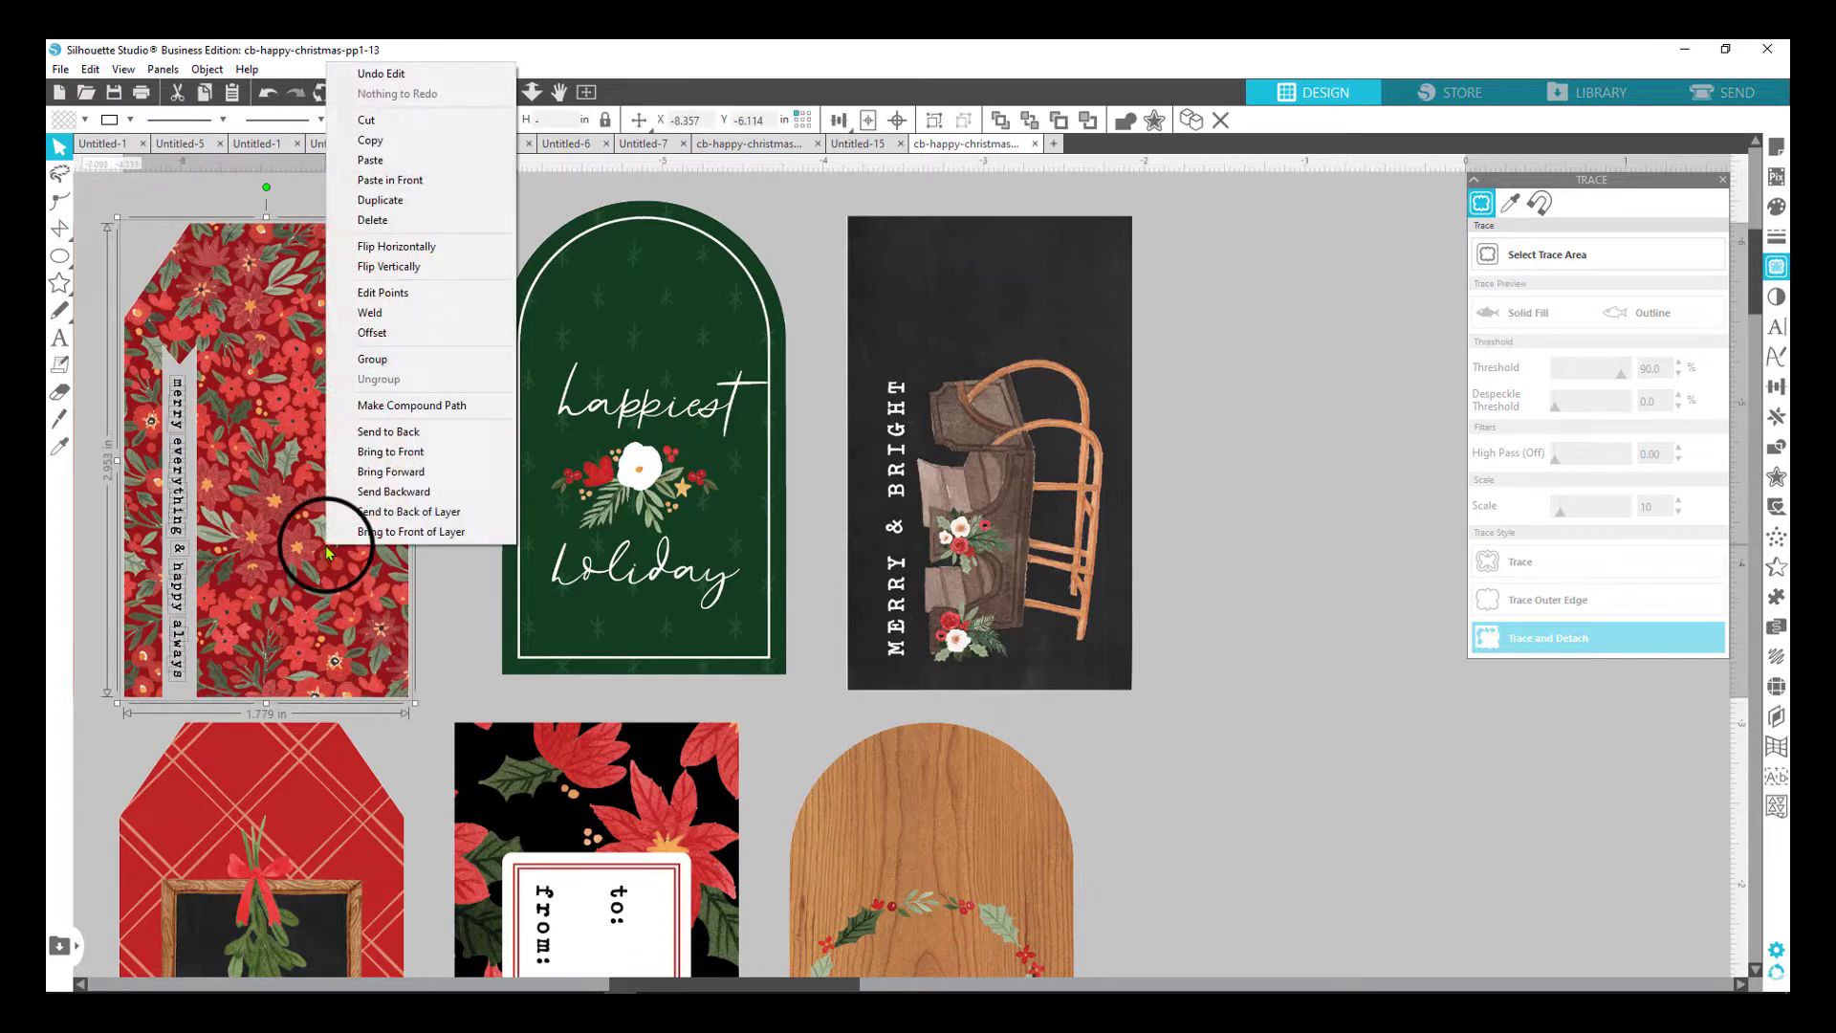
click(333, 353)
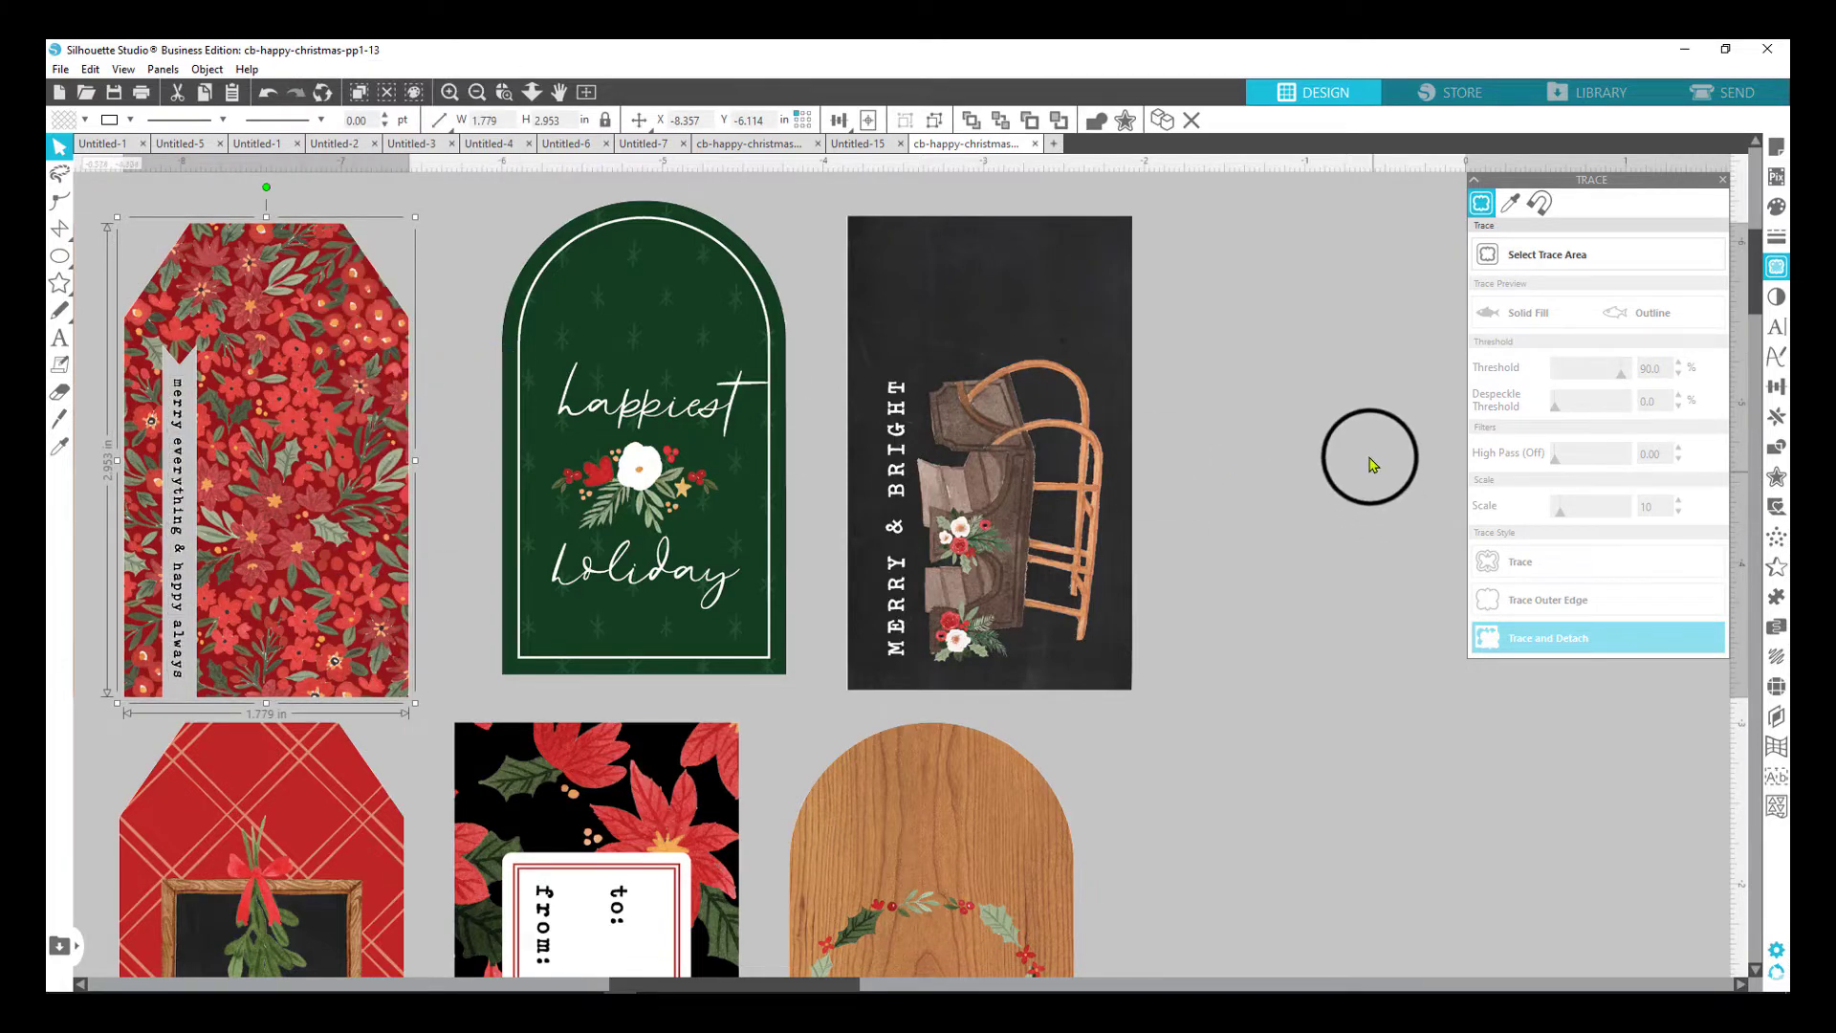
Move the grouped red floral tag slightly up, and shift the green "happiest holiday" and sleigh tags slightly to the right.
click(1372, 458)
drag(380, 403, 396, 383)
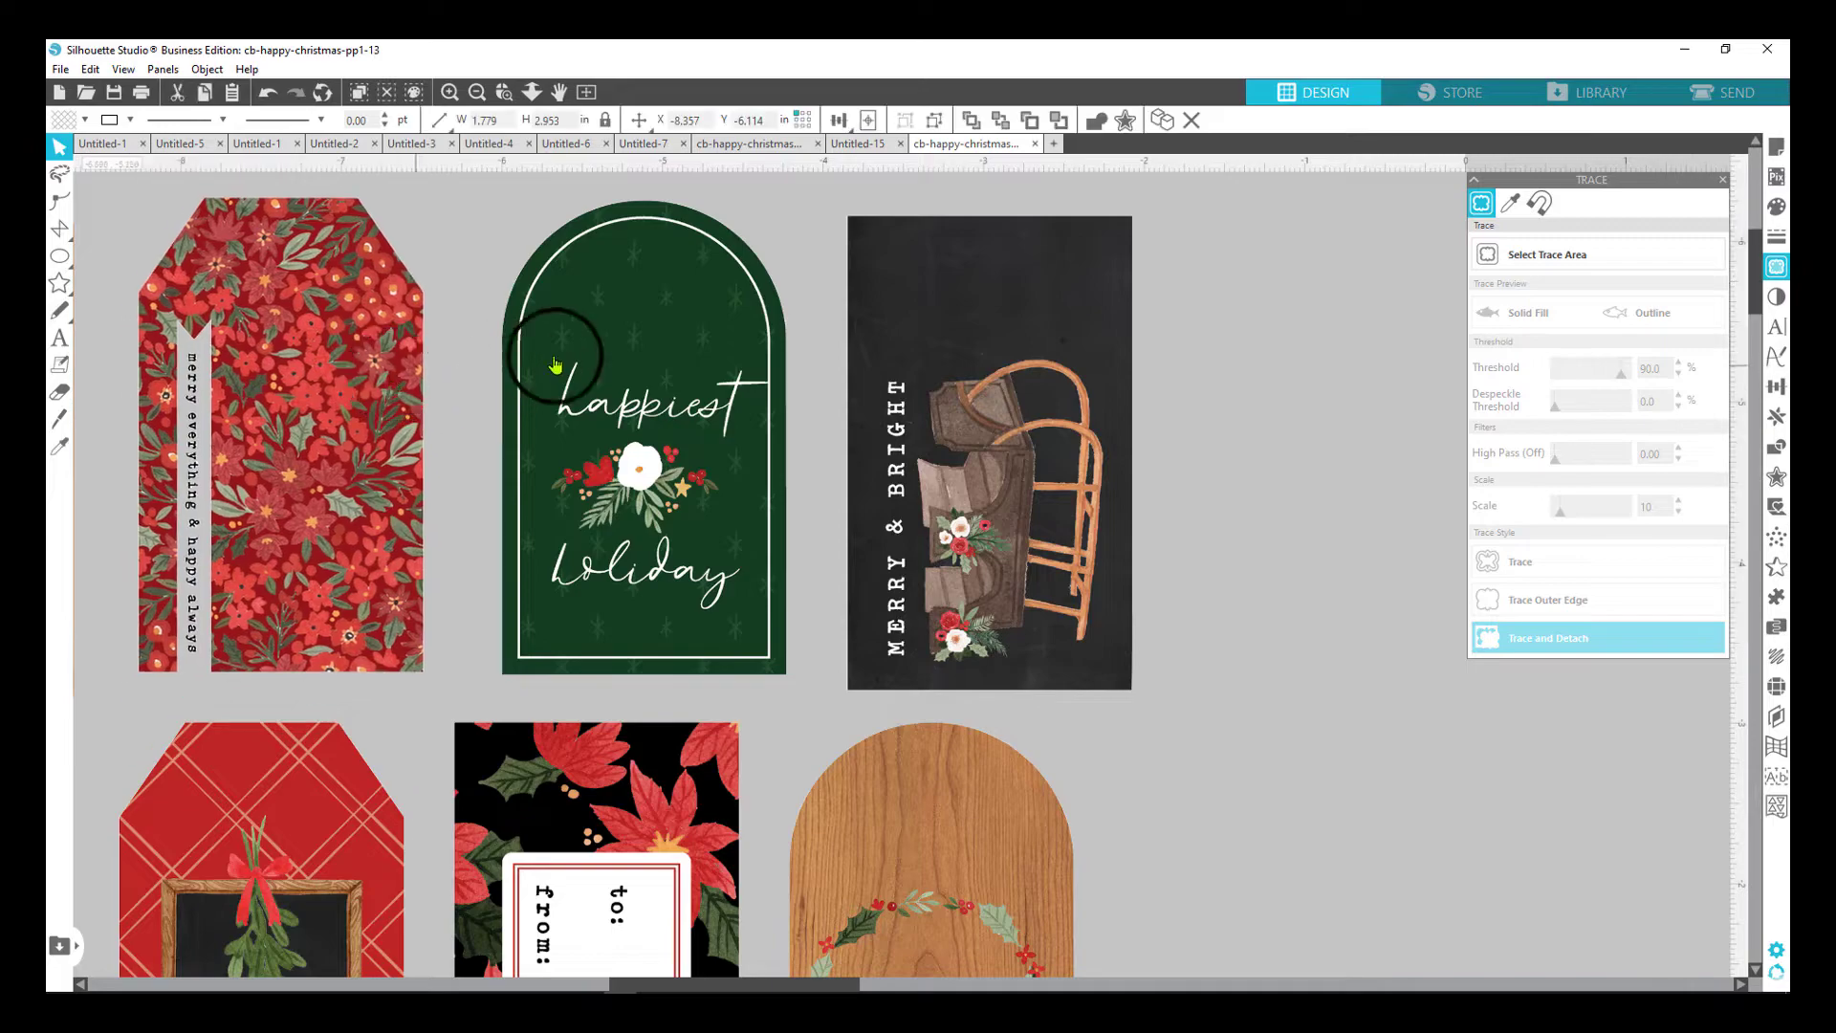
drag(587, 342, 599, 344)
drag(988, 354, 1005, 352)
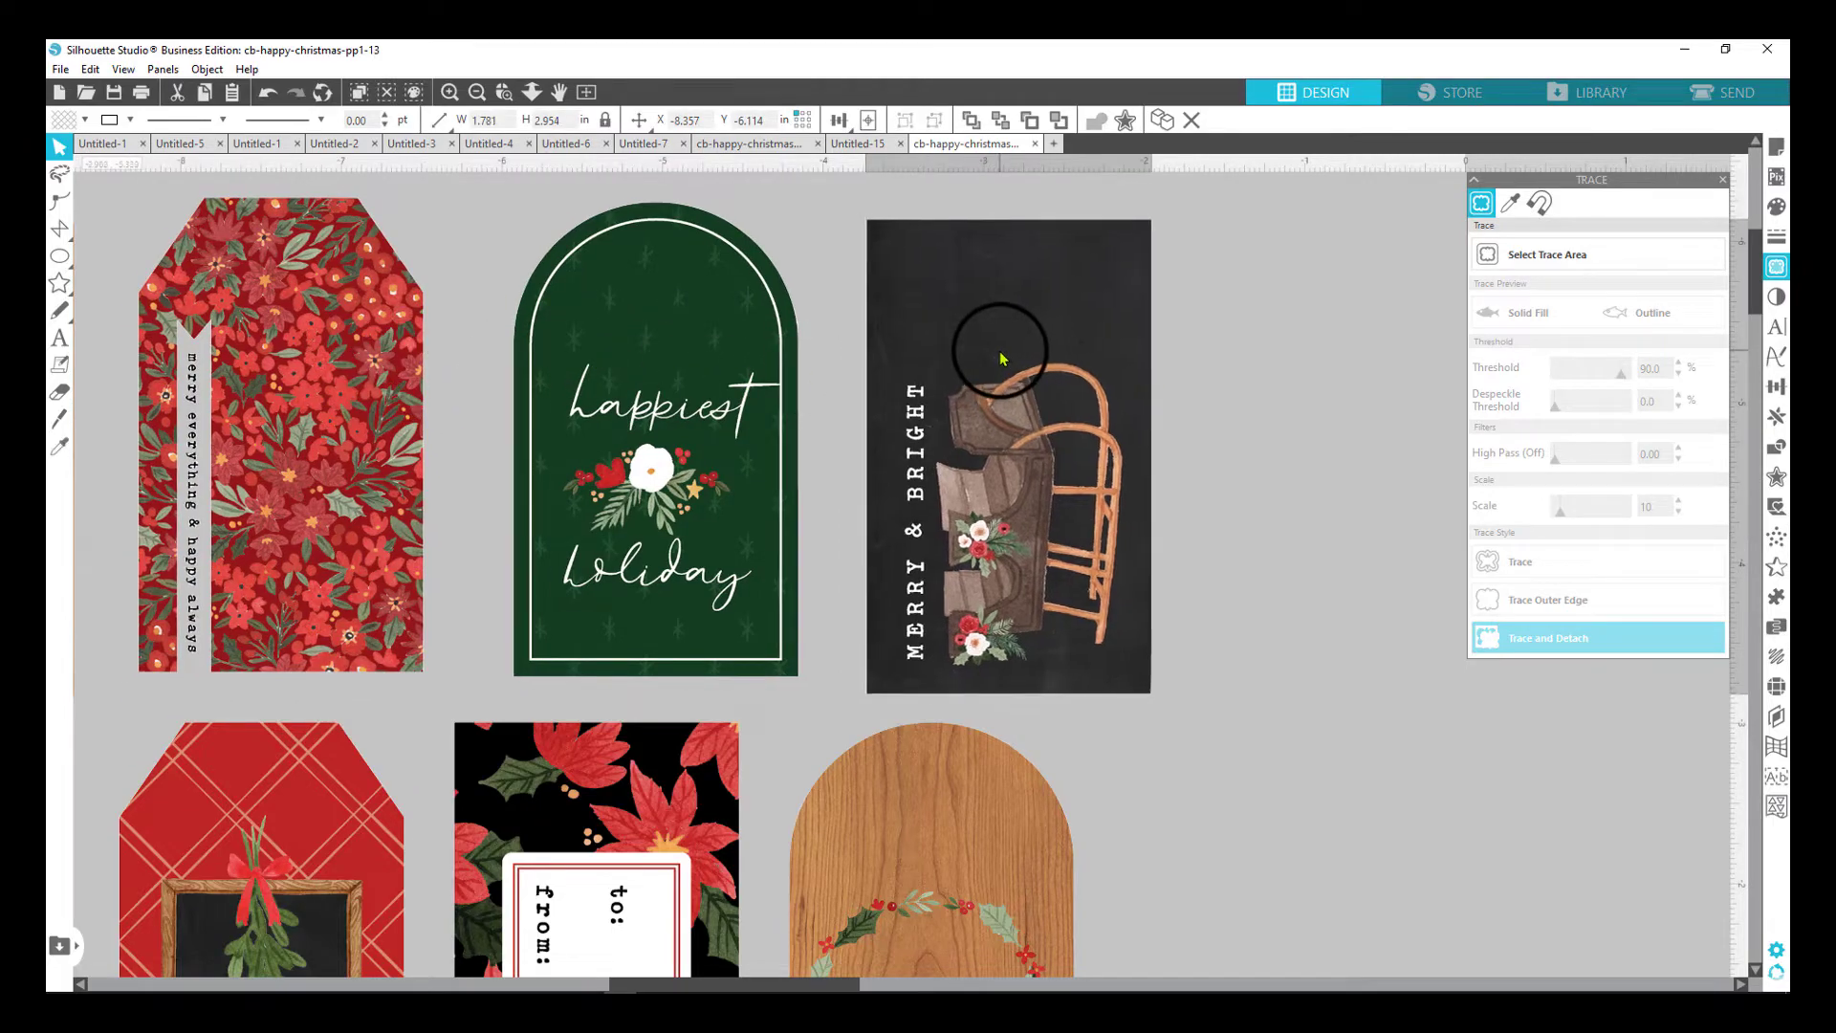
click(848, 333)
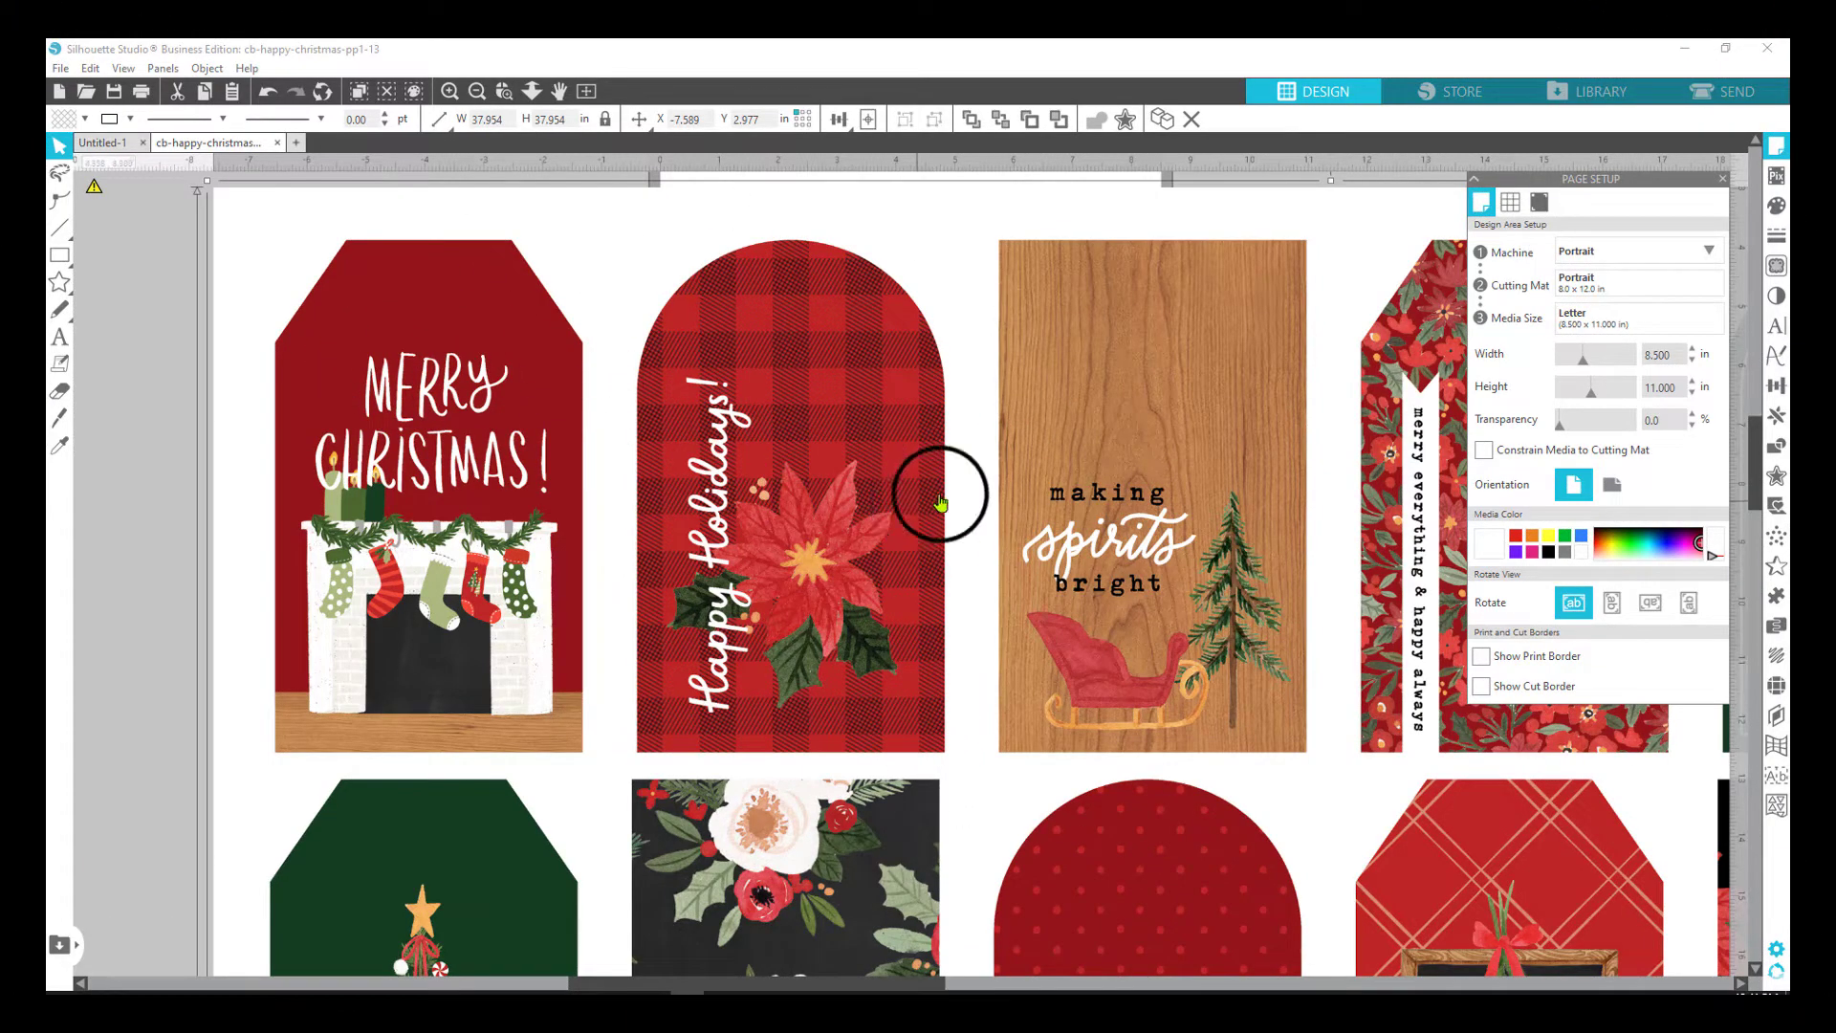
Select the six tags in the first three columns of the top two rows as the trace area and set the threshold to 80%.
click(1776, 265)
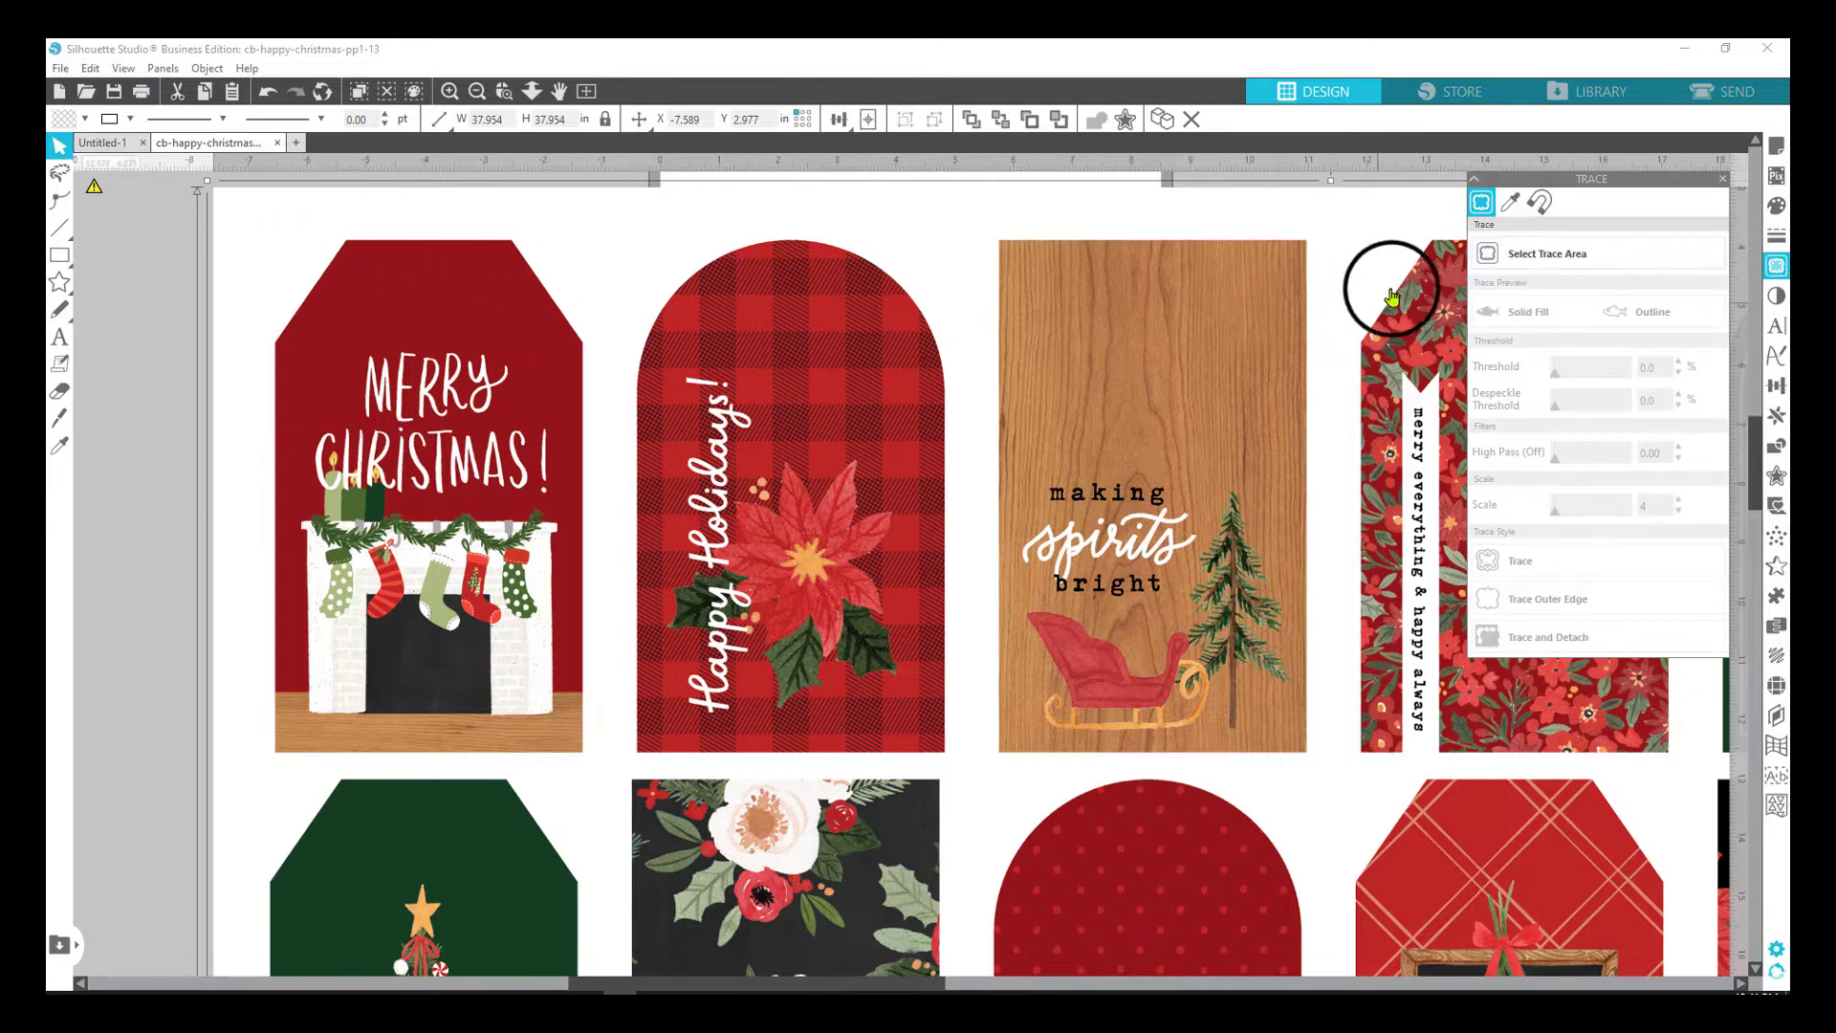
click(1547, 252)
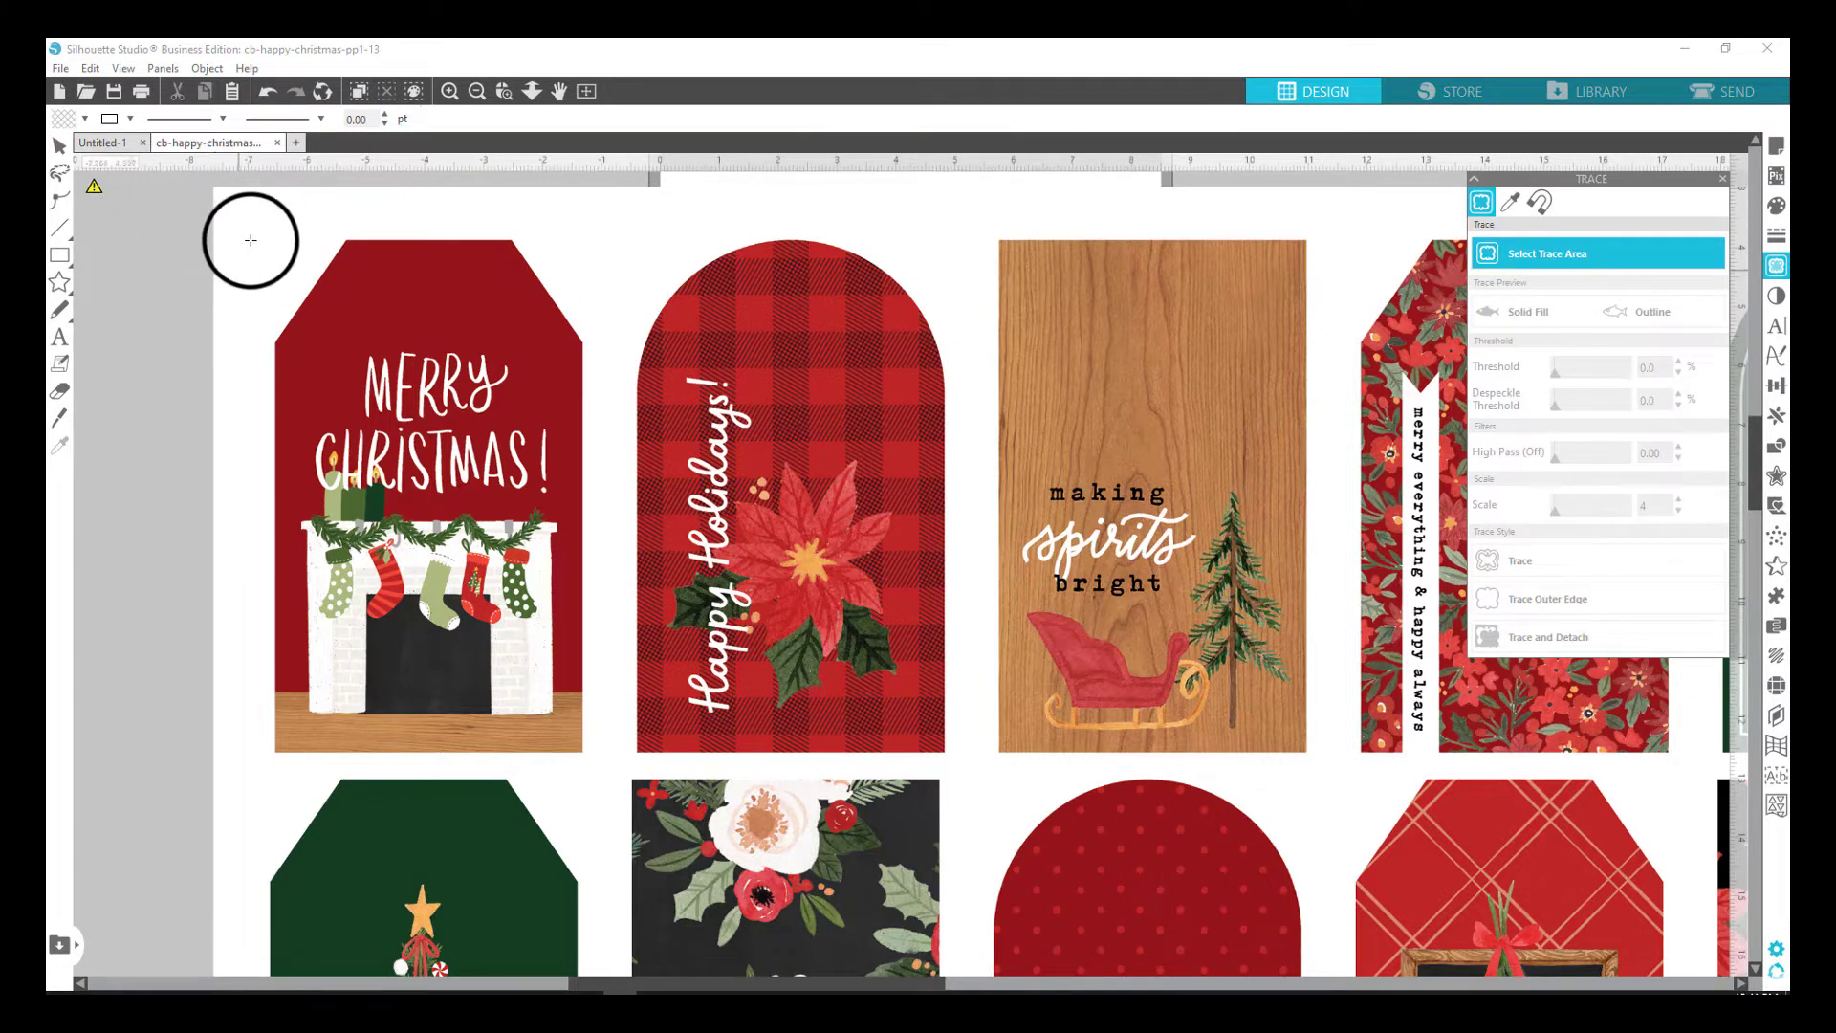
mouse_move(246, 220)
mouse_down()
mouse_move(1320, 766)
mouse_move(1303, 999)
mouse_move(1332, 899)
mouse_move(1323, 918)
mouse_up()
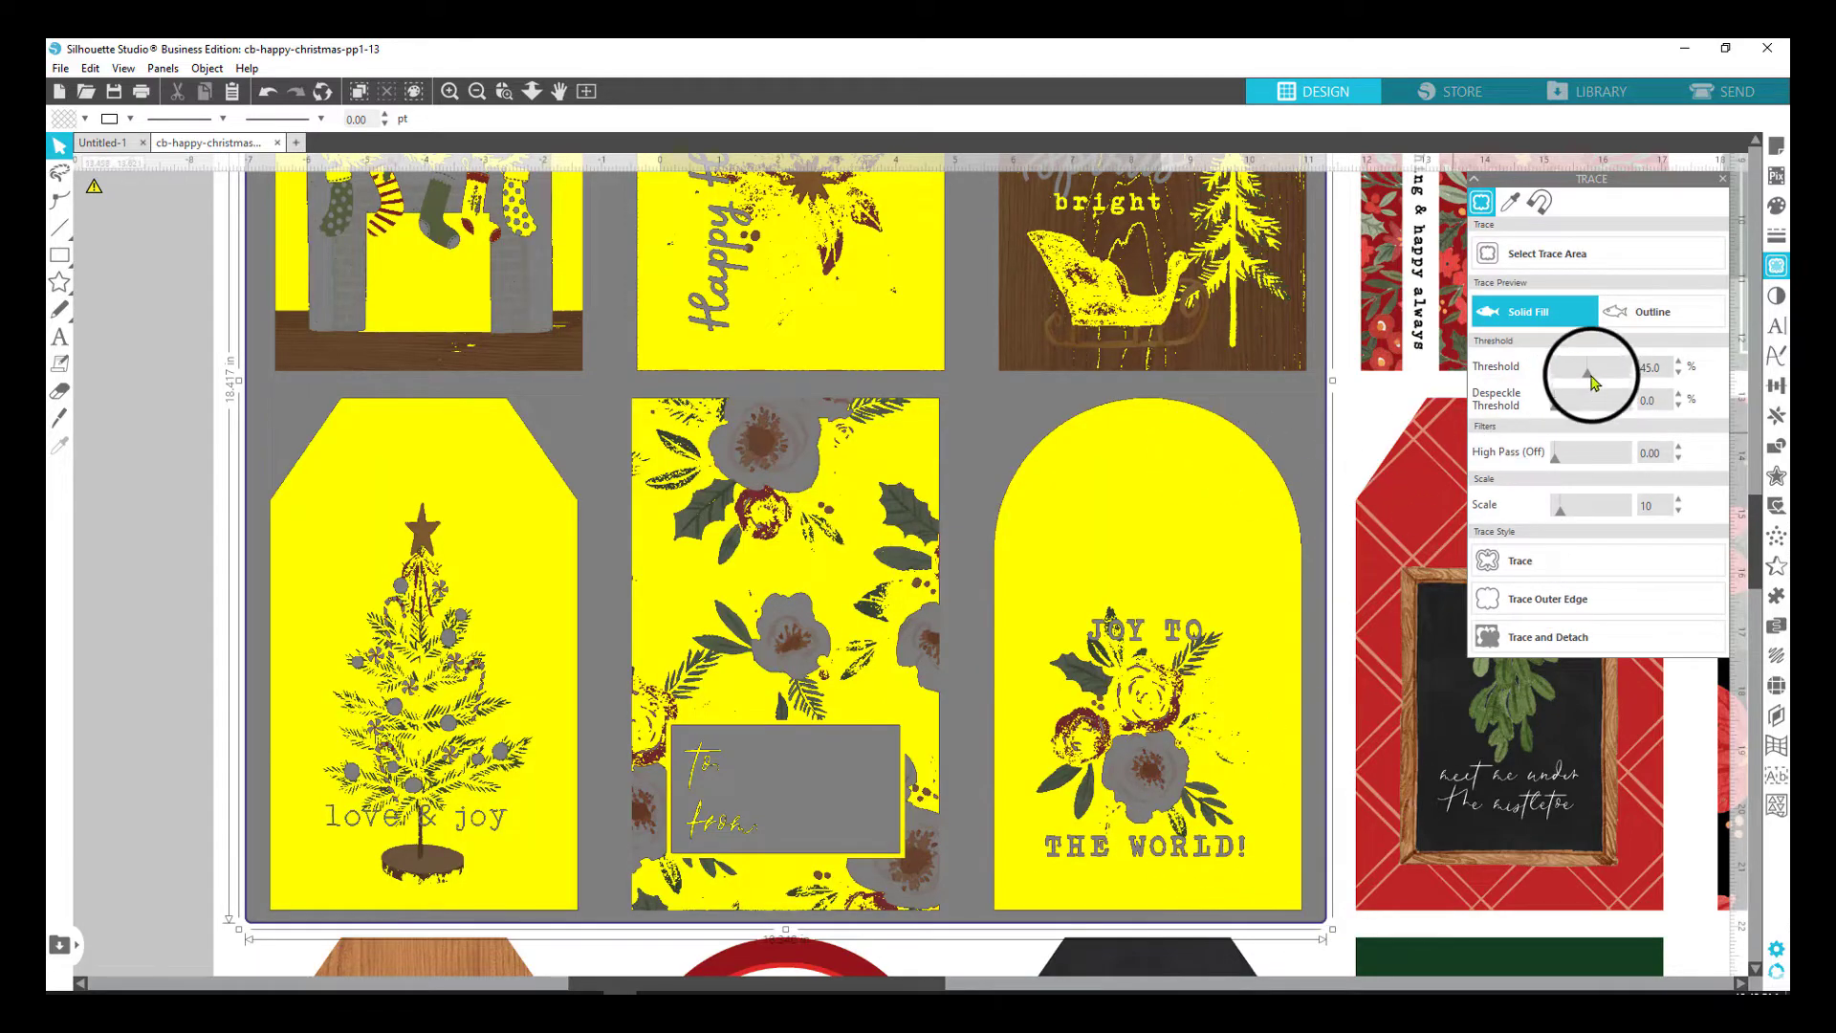
drag(1589, 371, 1616, 385)
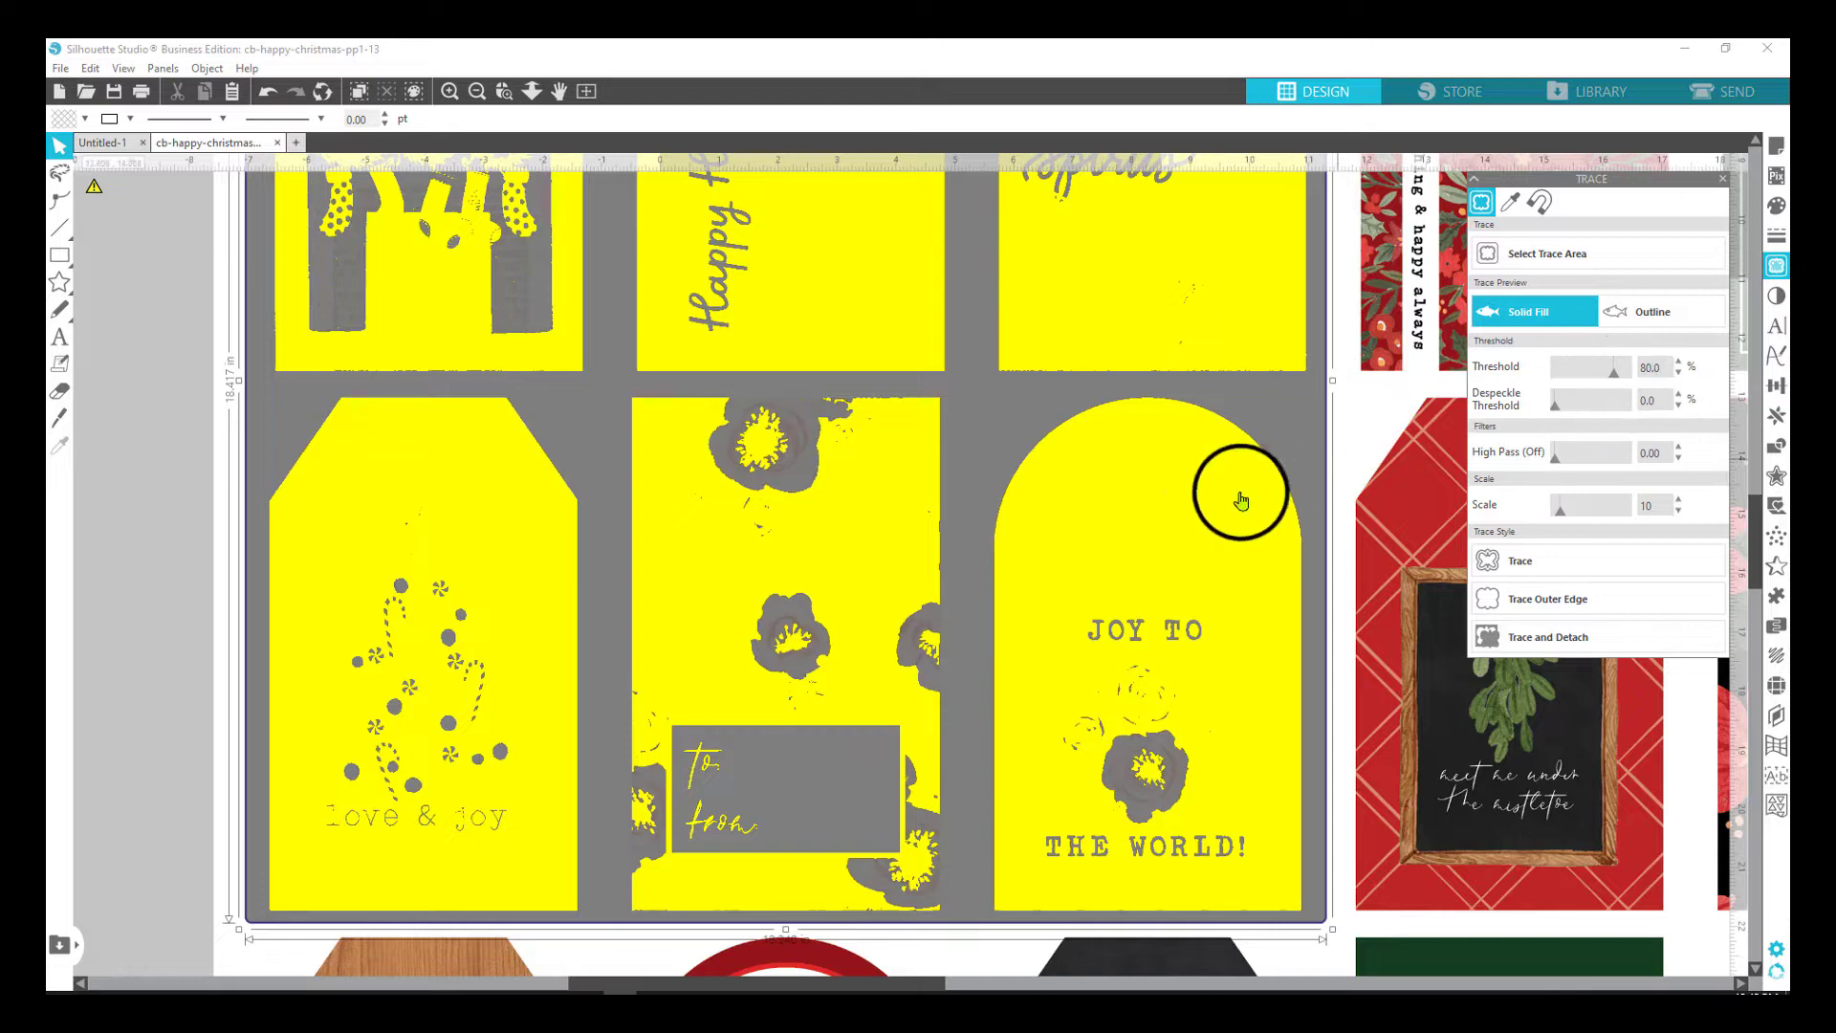
Check the trace preview on both rows, trace and detach the six tags, and delete the original sheet after pulling it aside.
scroll(1074, 525, up, 5)
scroll(1061, 531, up, 1)
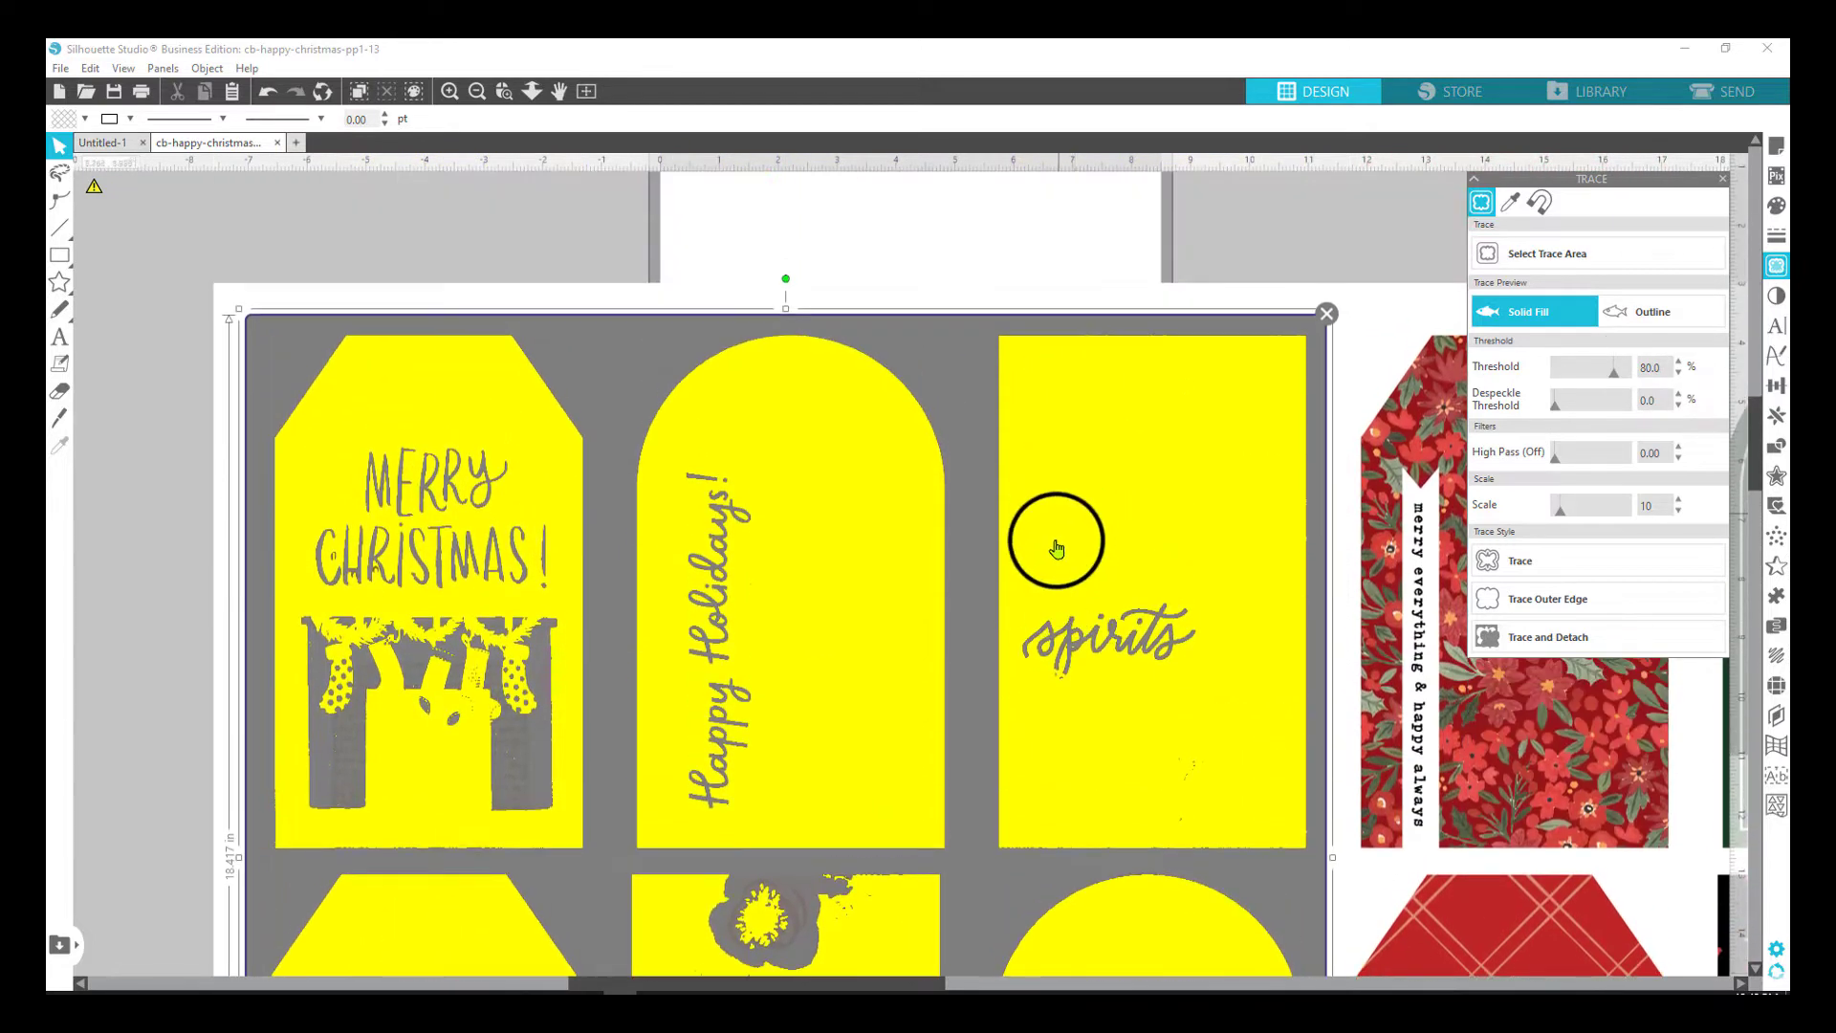
scroll(1059, 533, down, 5)
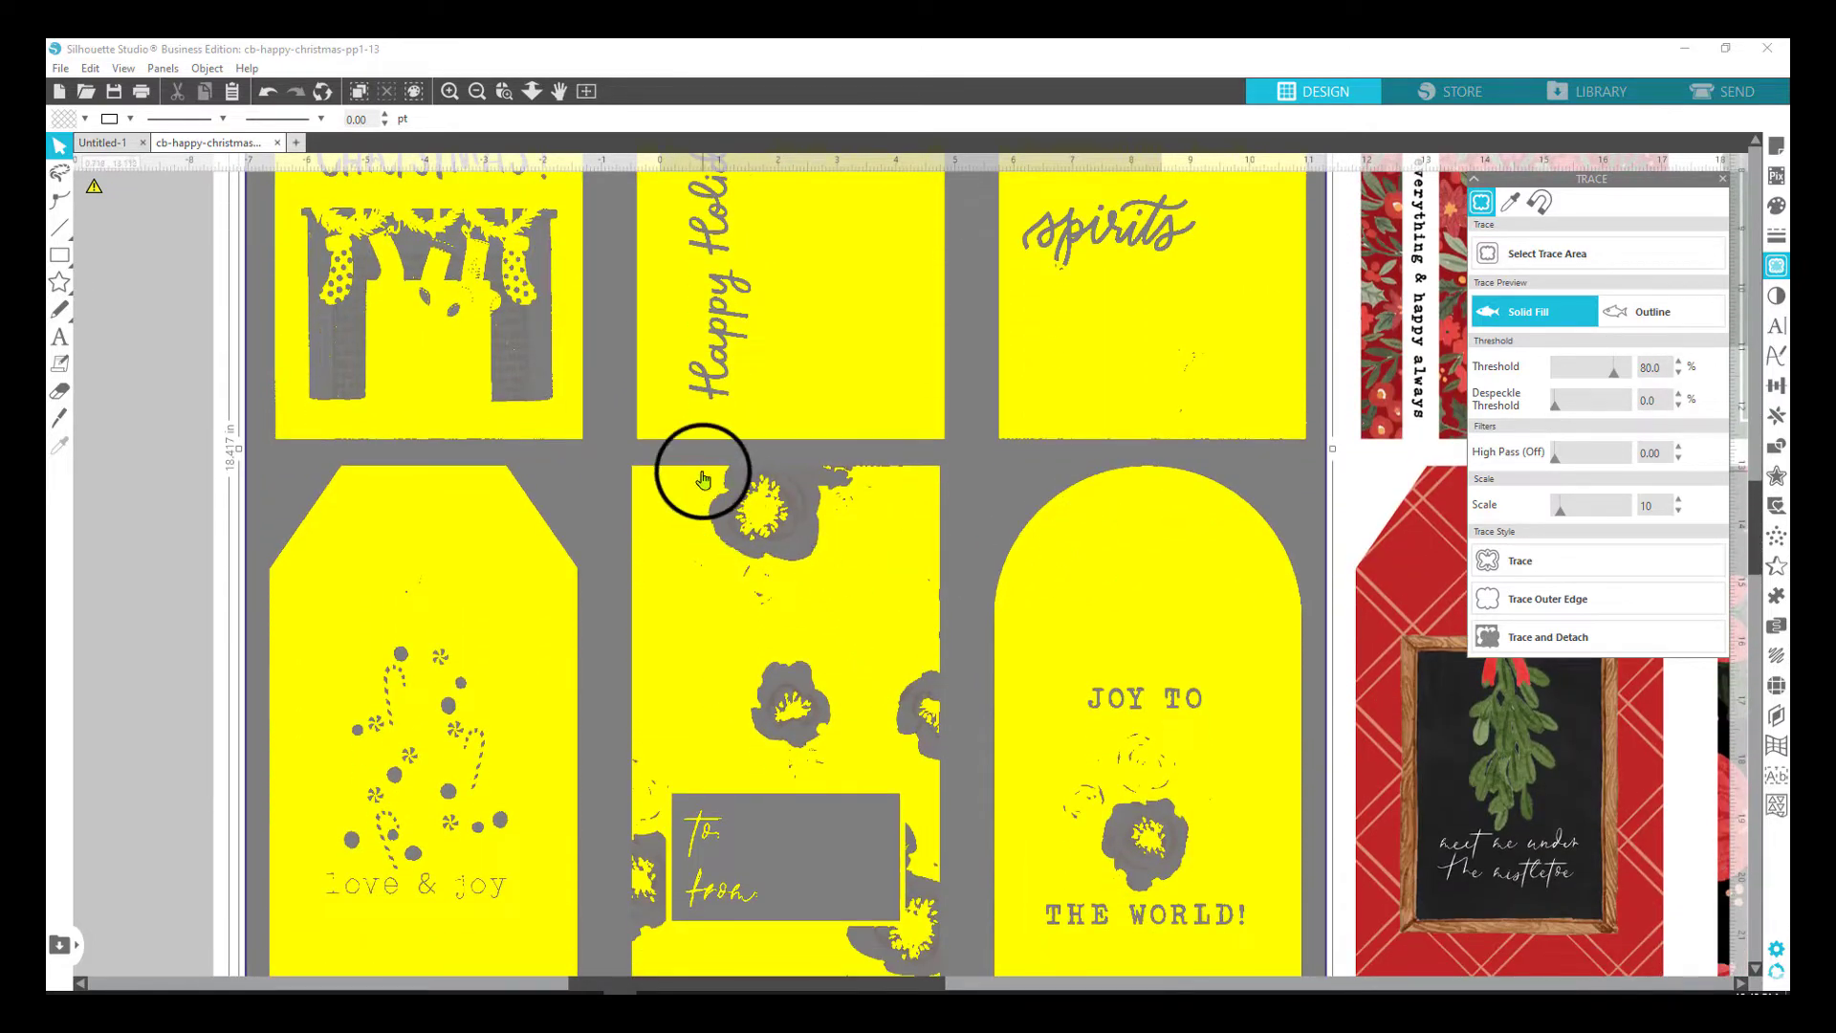
scroll(837, 670, down, 1)
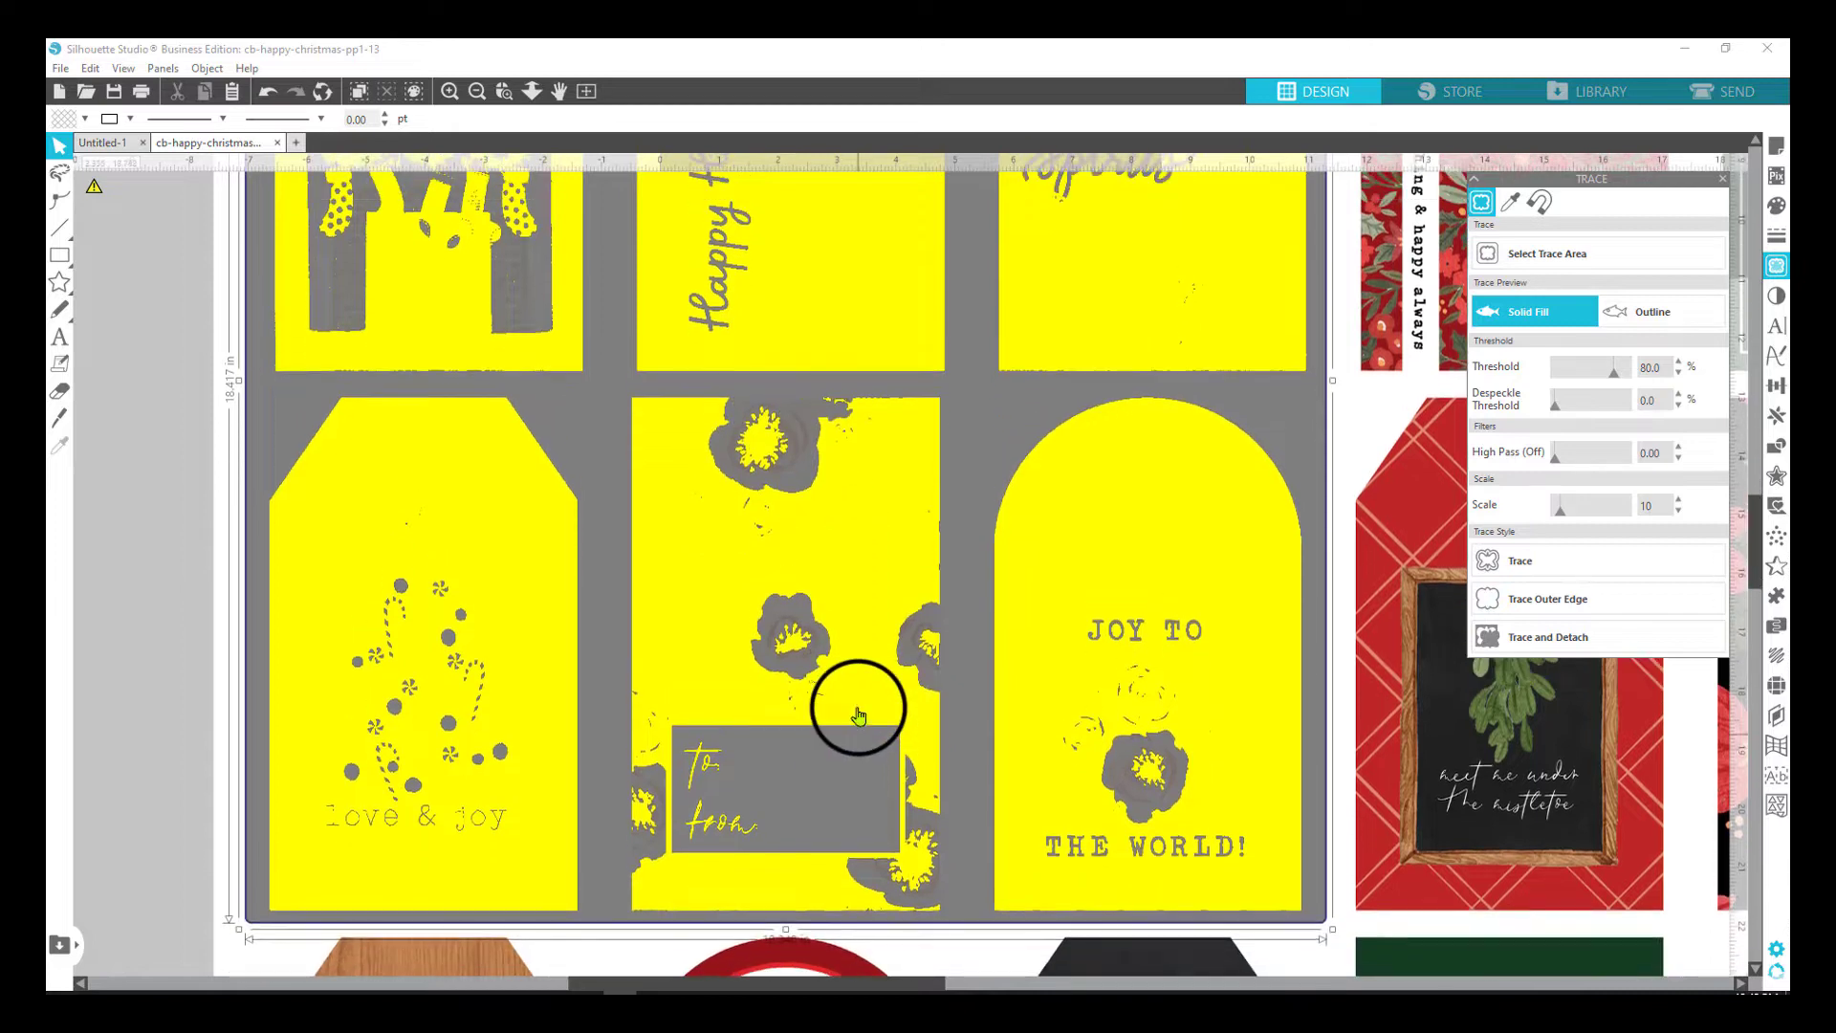
click(992, 964)
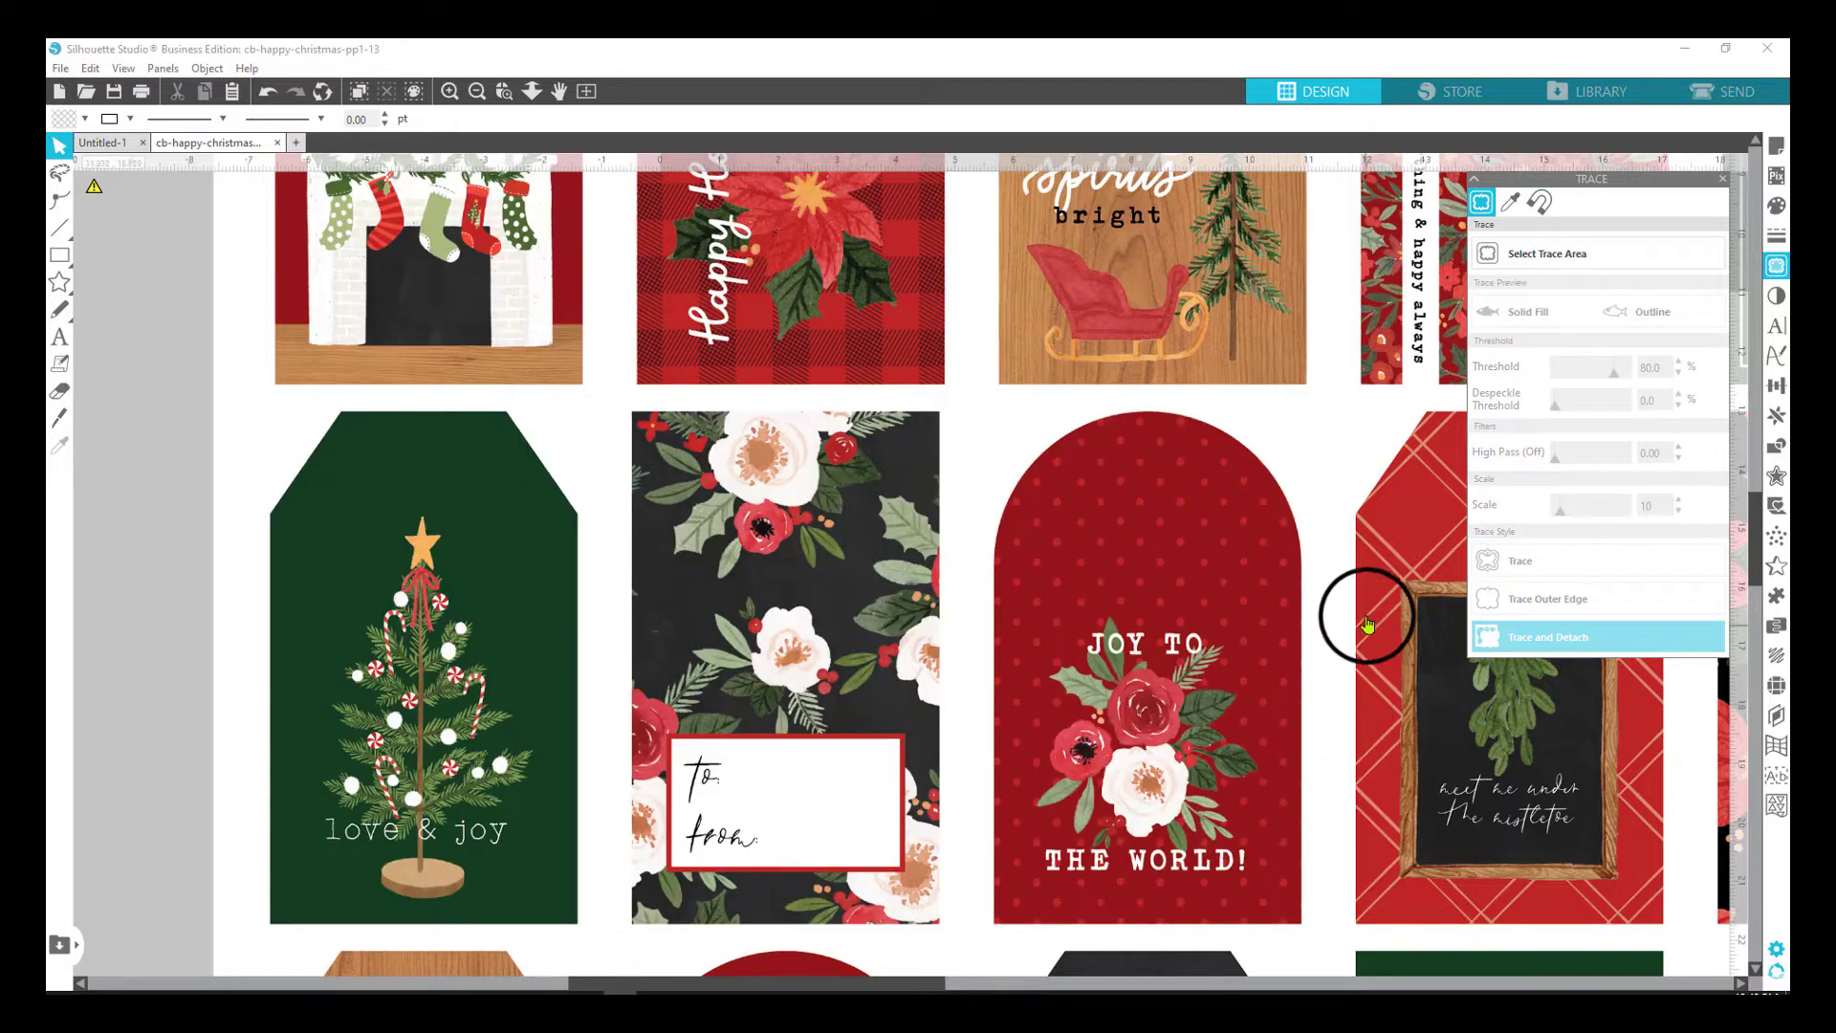
mouse_move(1368, 618)
mouse_down()
mouse_move(1562, 762)
mouse_move(1777, 724)
mouse_up()
drag(1418, 618, 1390, 584)
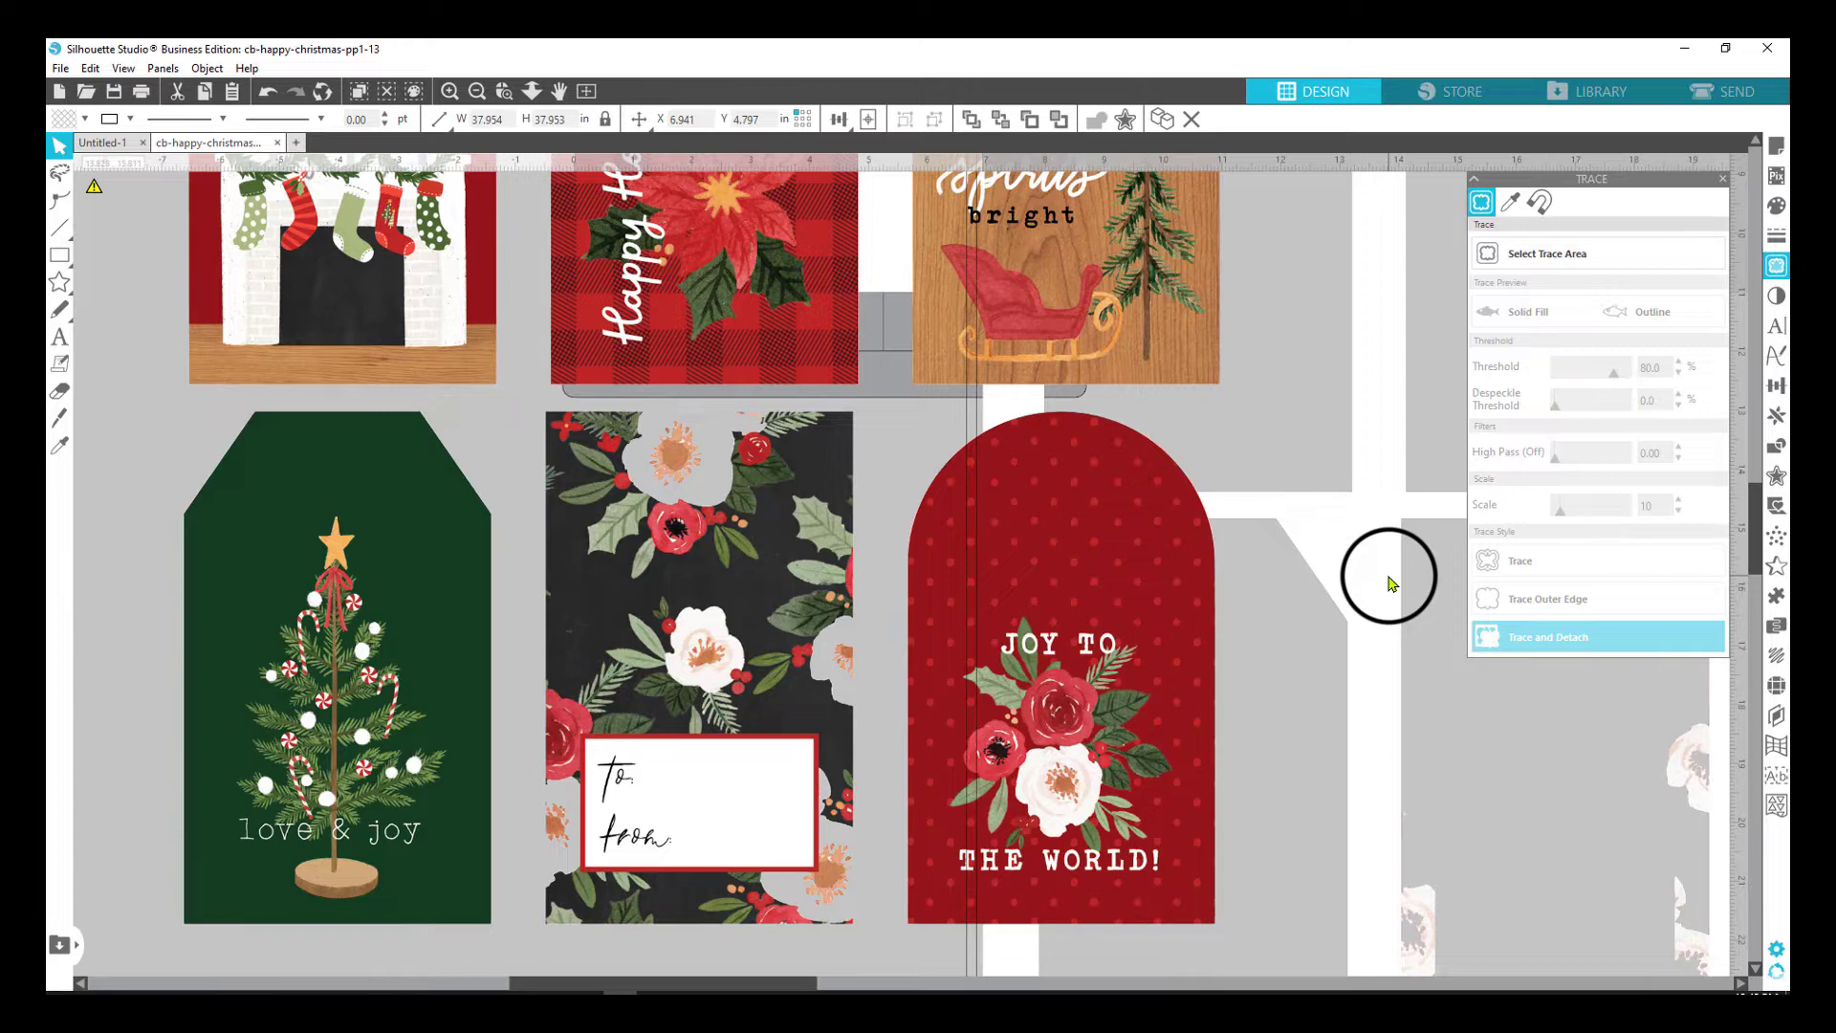
key(Delete)
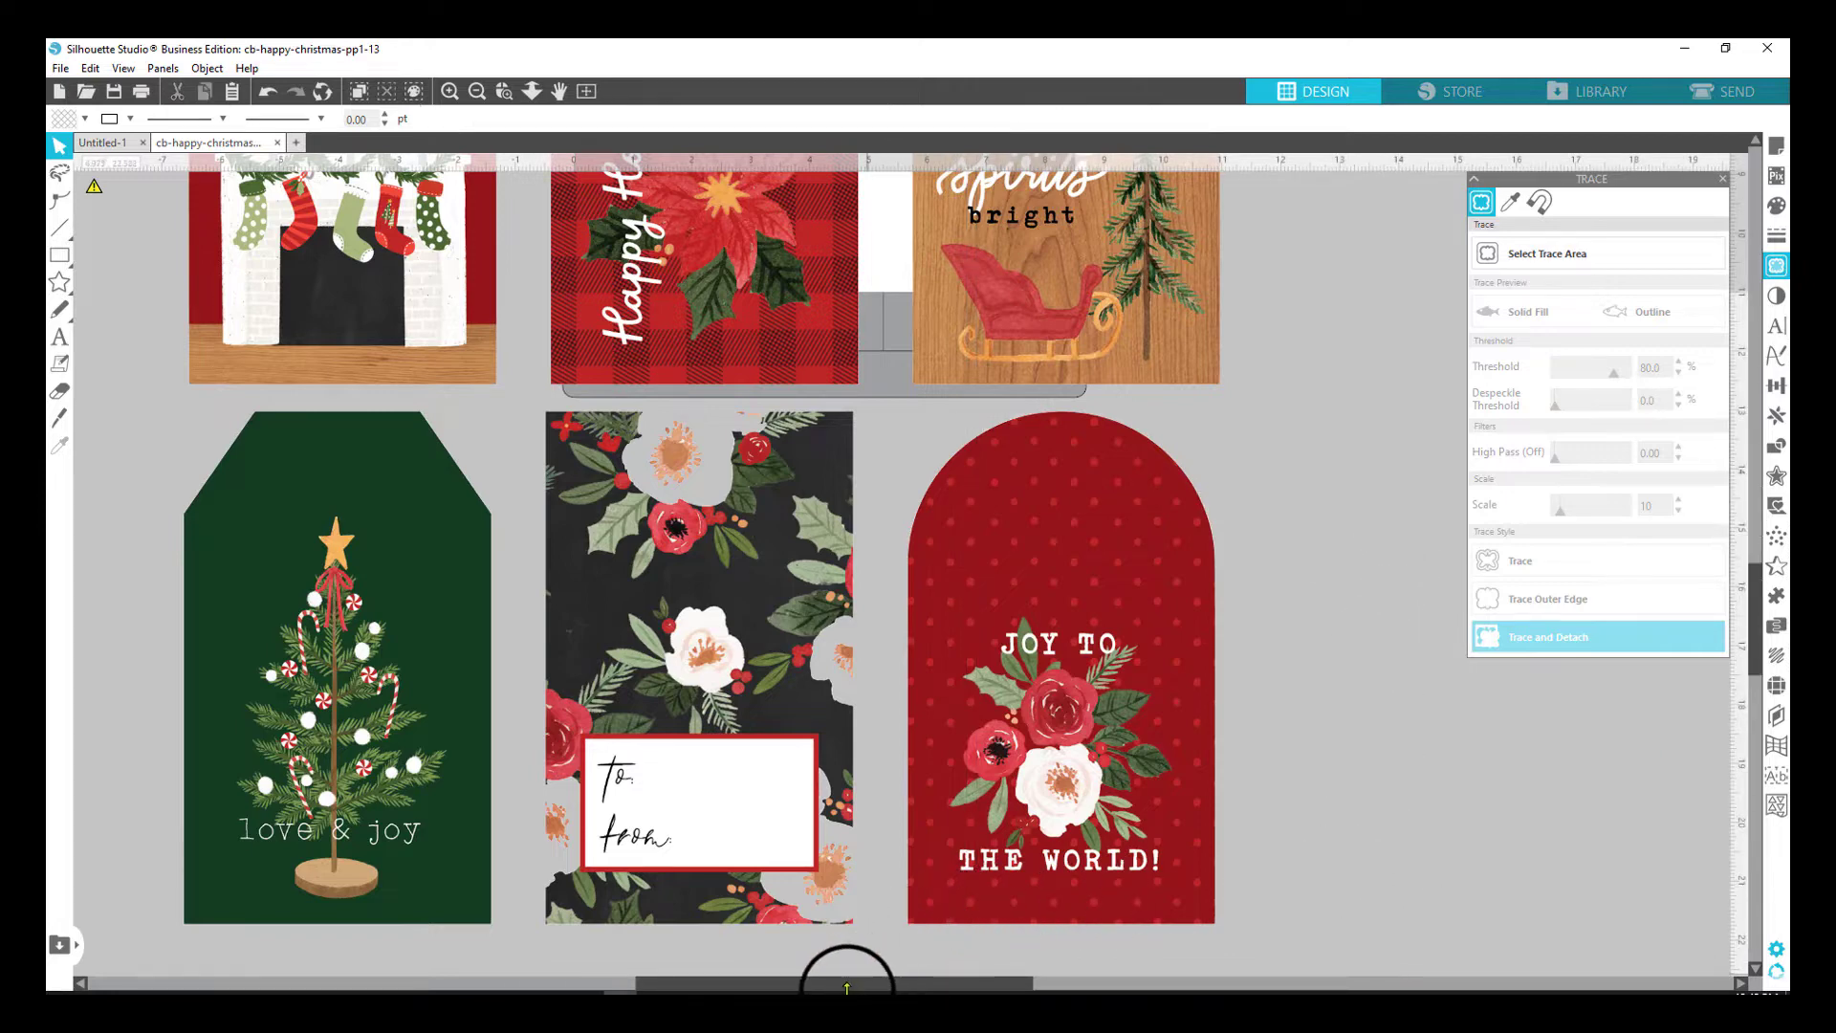
Try moving the loose flower centre out of the floral "to/from" tag, and undo the move.
drag(852, 987, 732, 985)
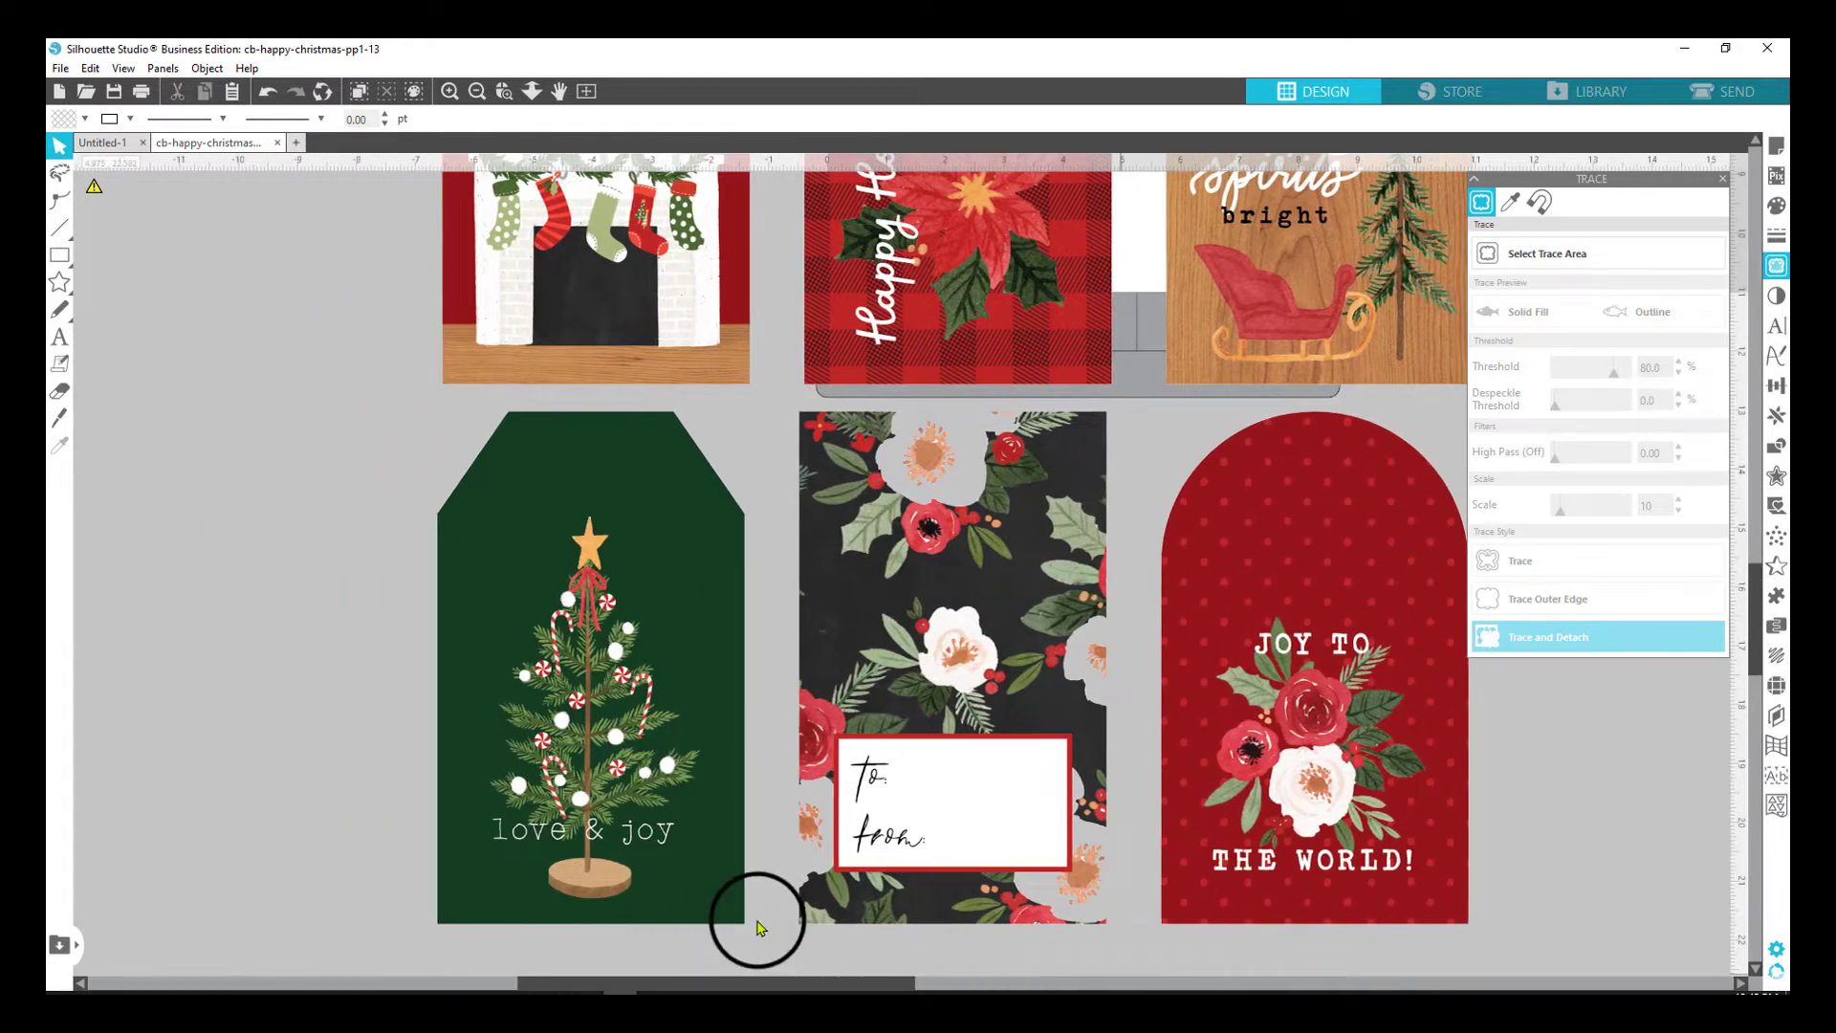
click(891, 521)
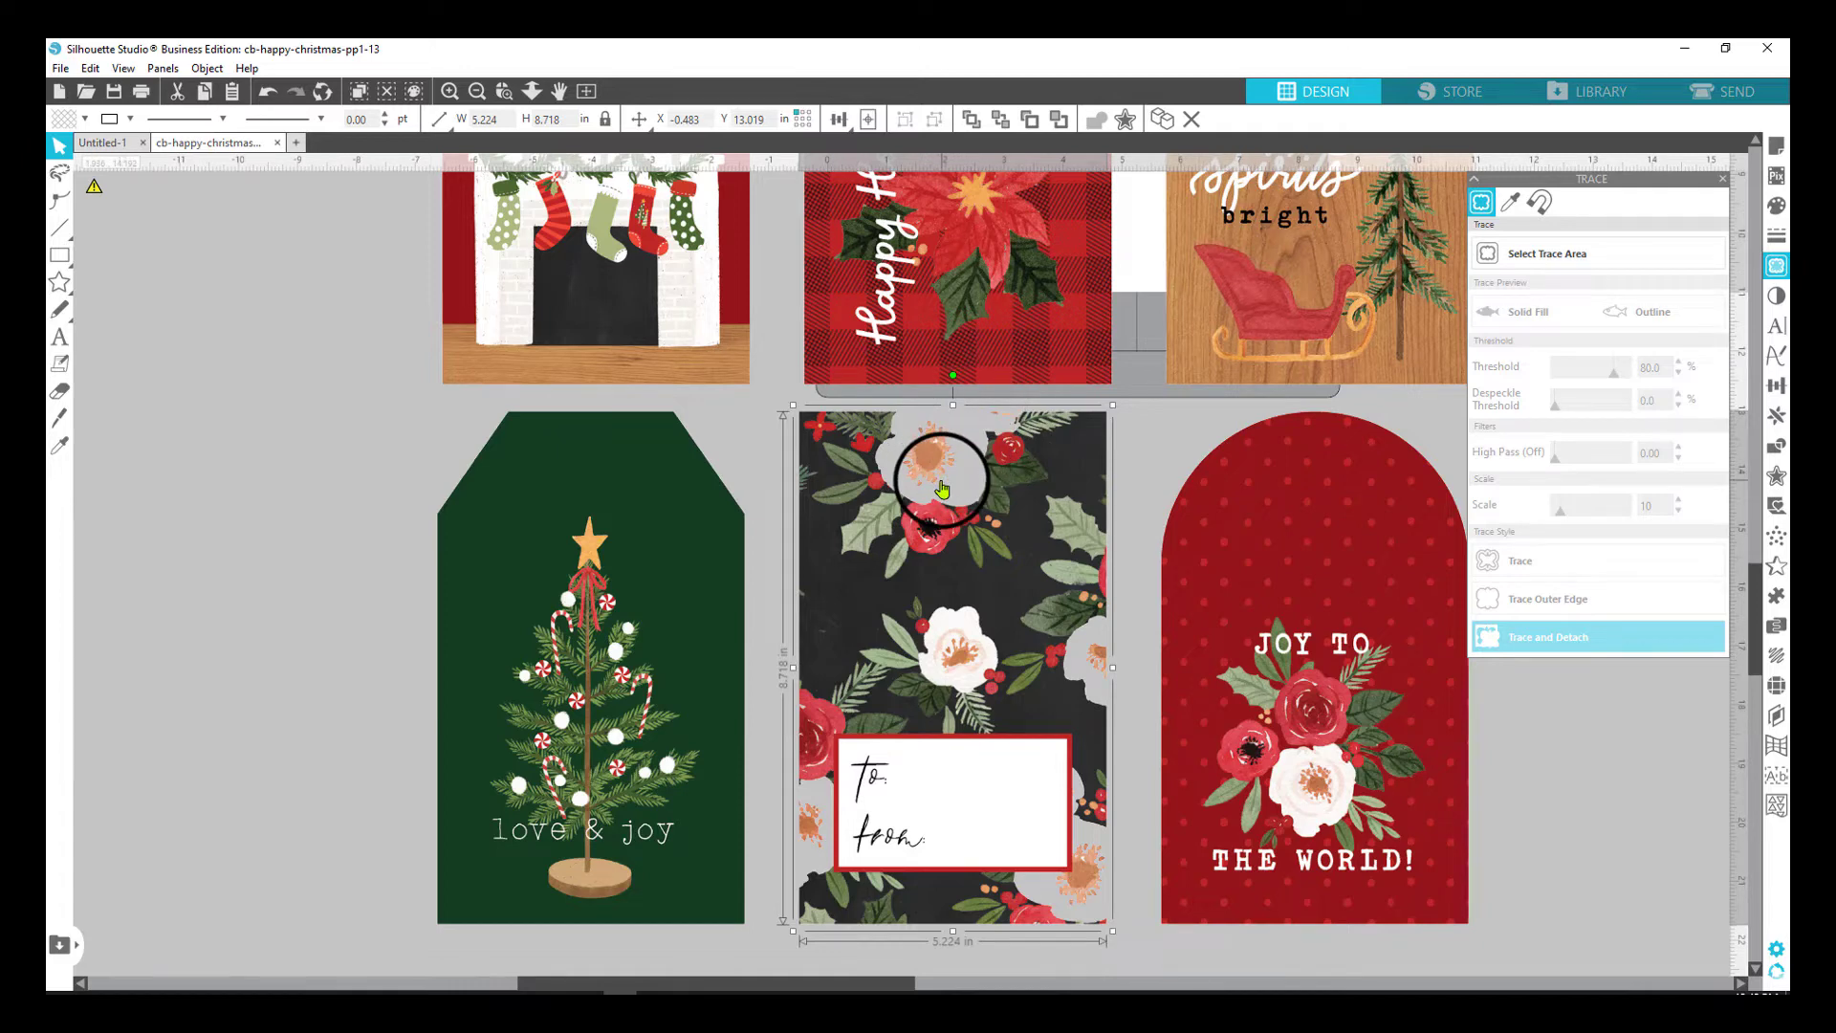
drag(939, 489, 890, 501)
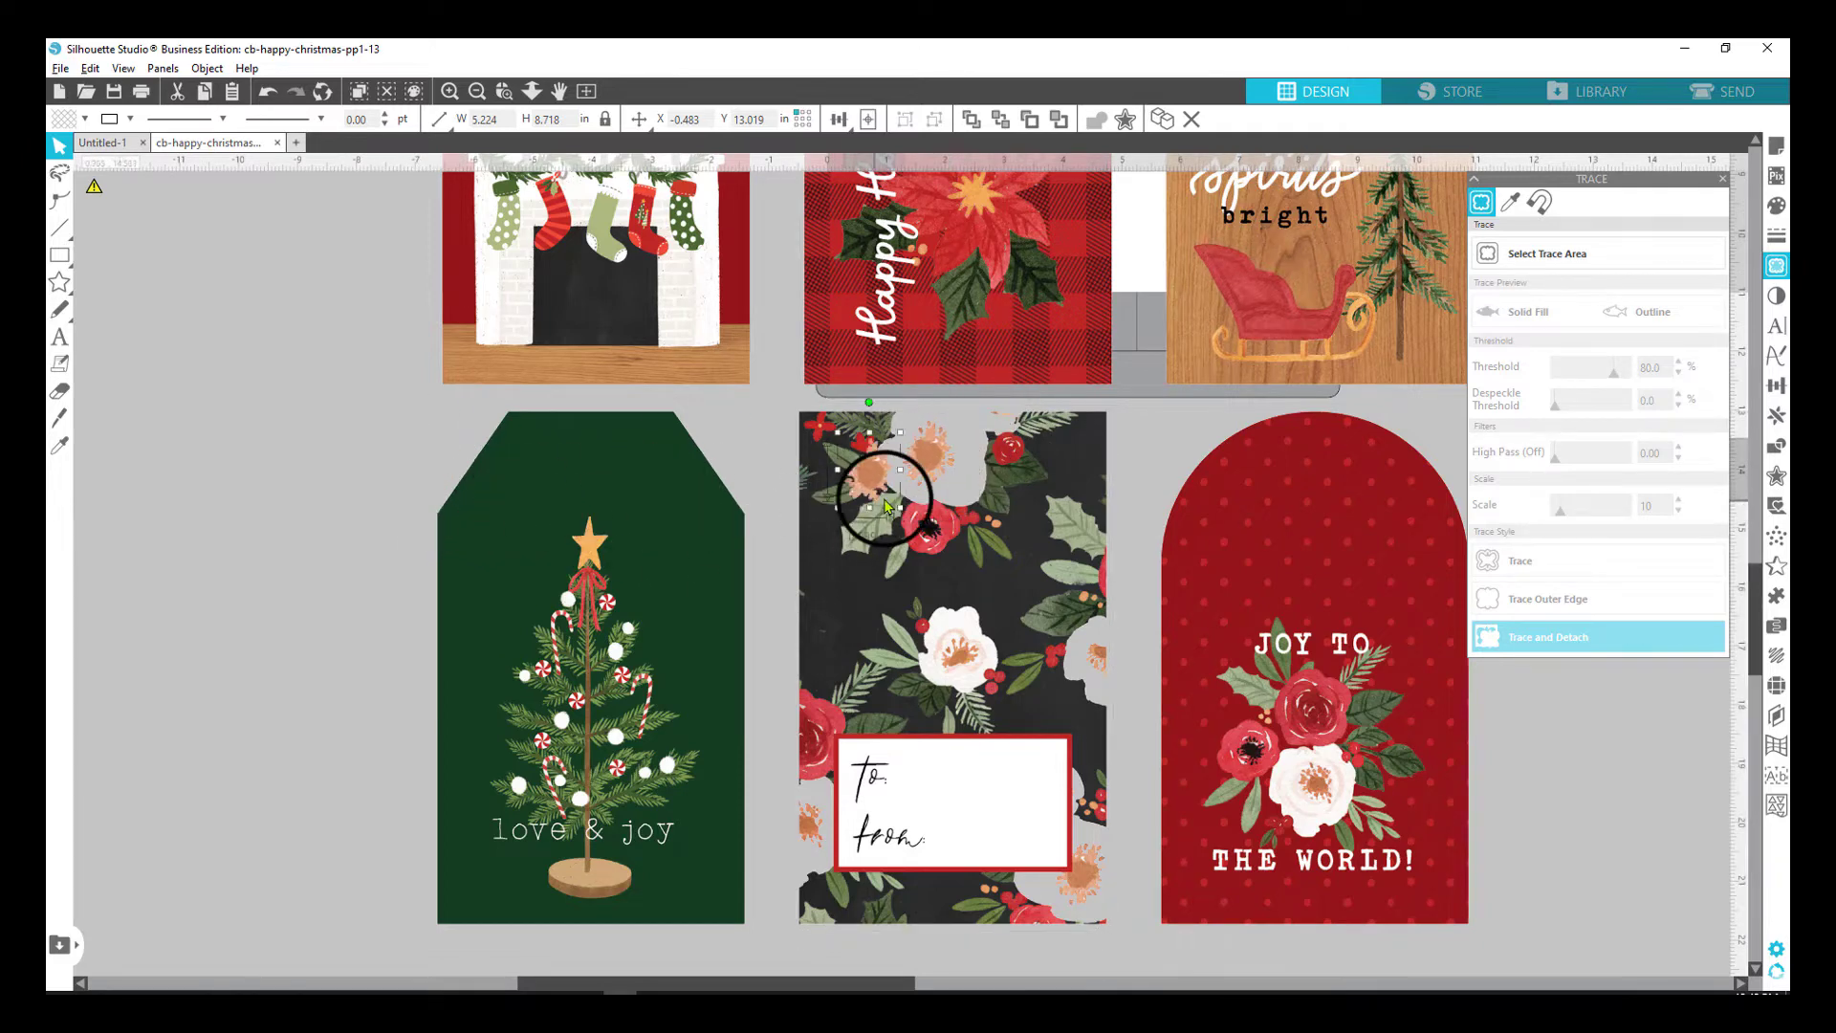
click(268, 91)
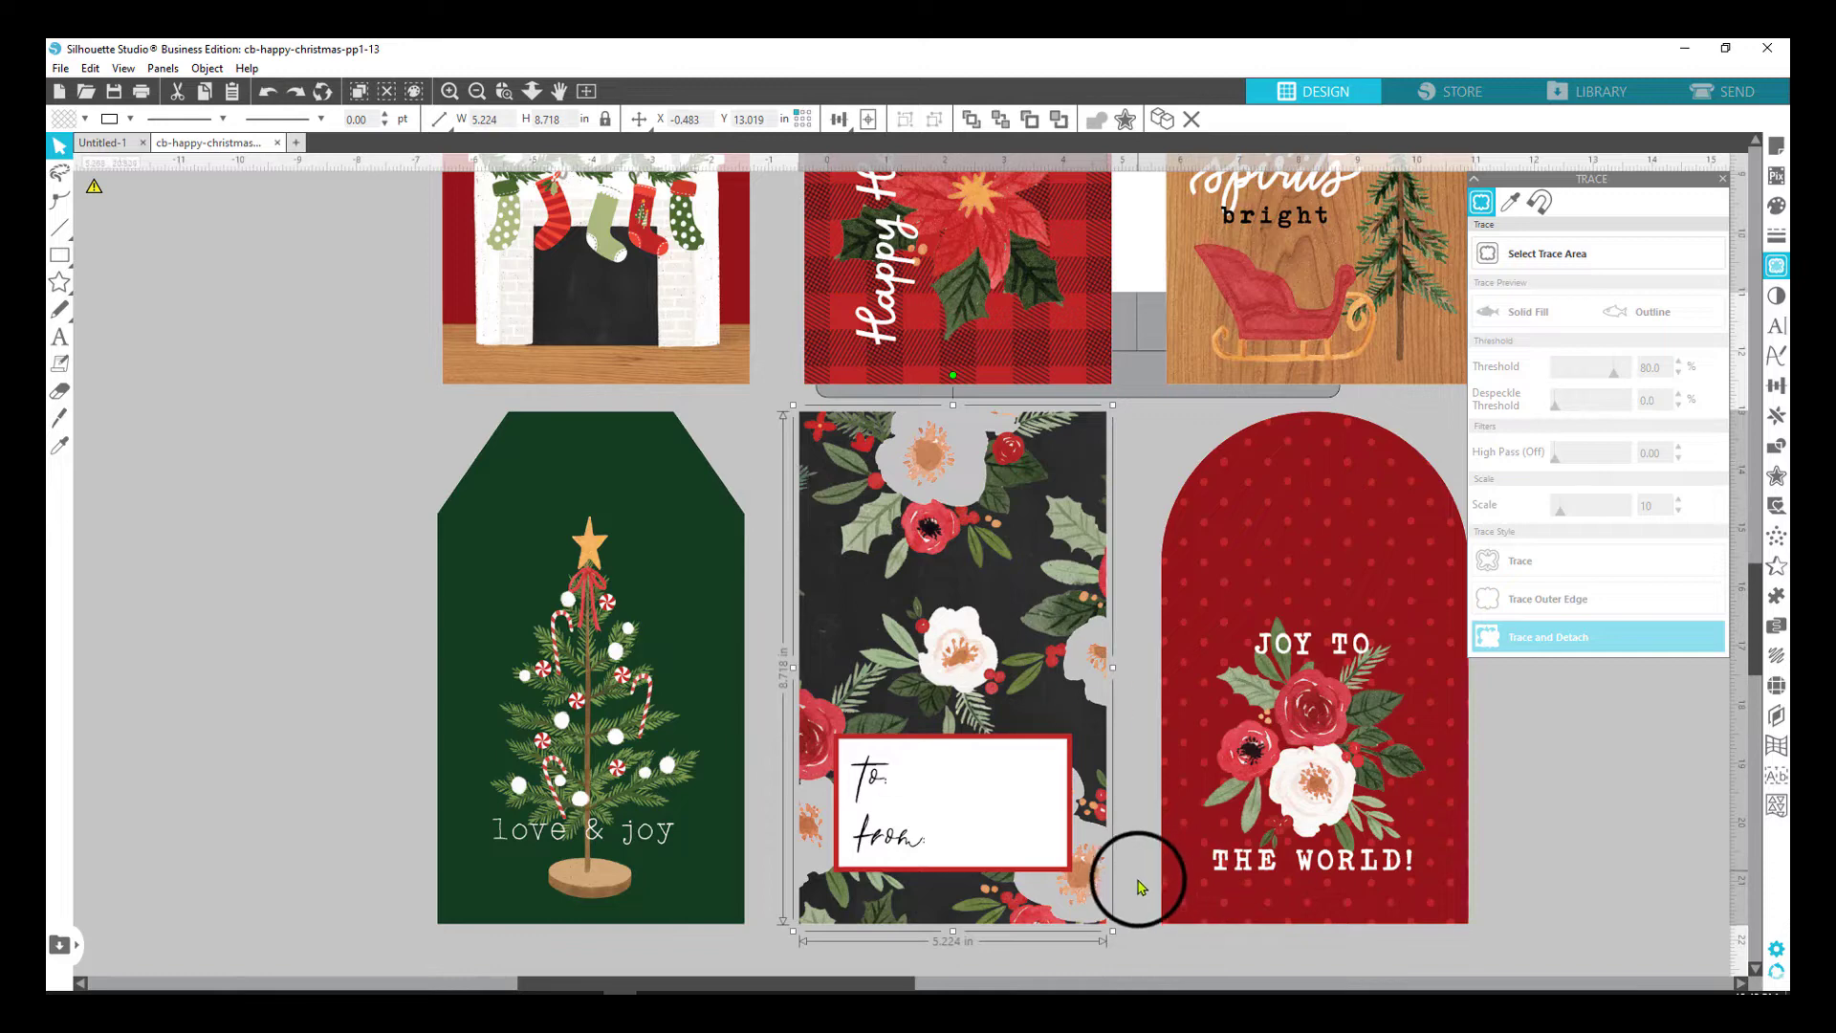
Group all the separate pieces of the floral "to/from" tag.
drag(1107, 933, 766, 393)
right_click(964, 563)
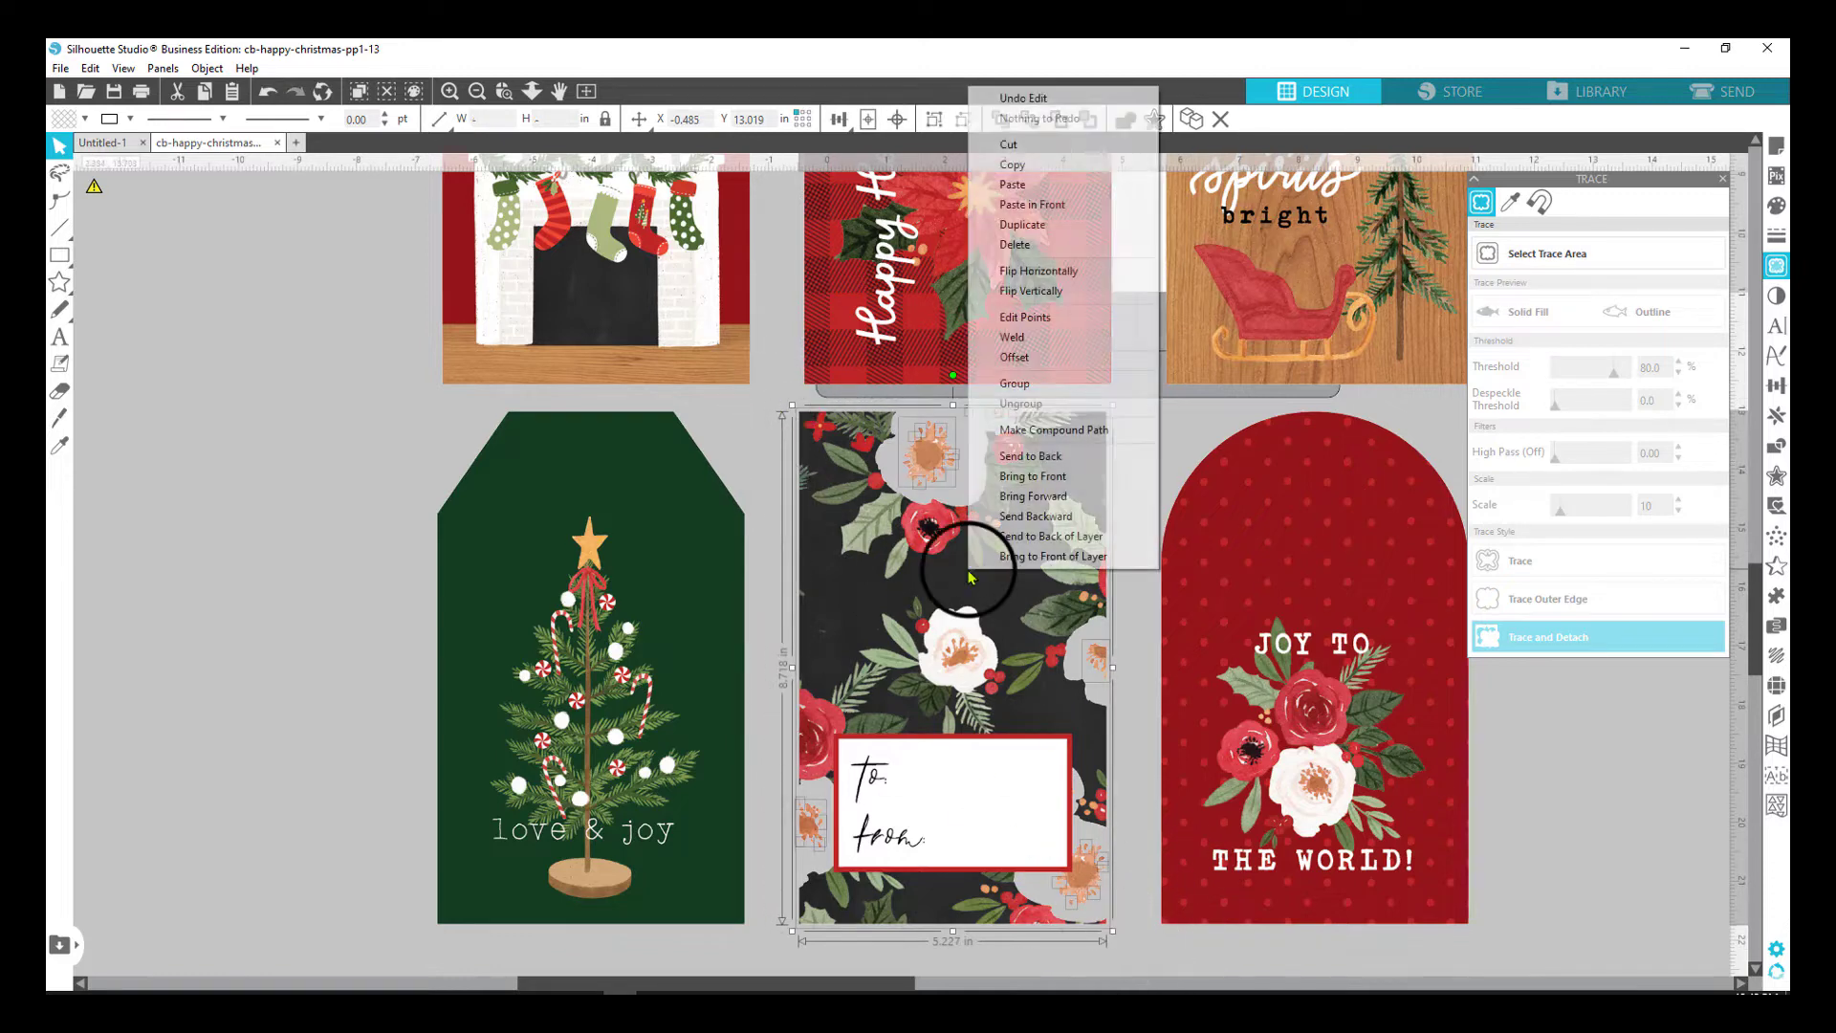
click(1014, 382)
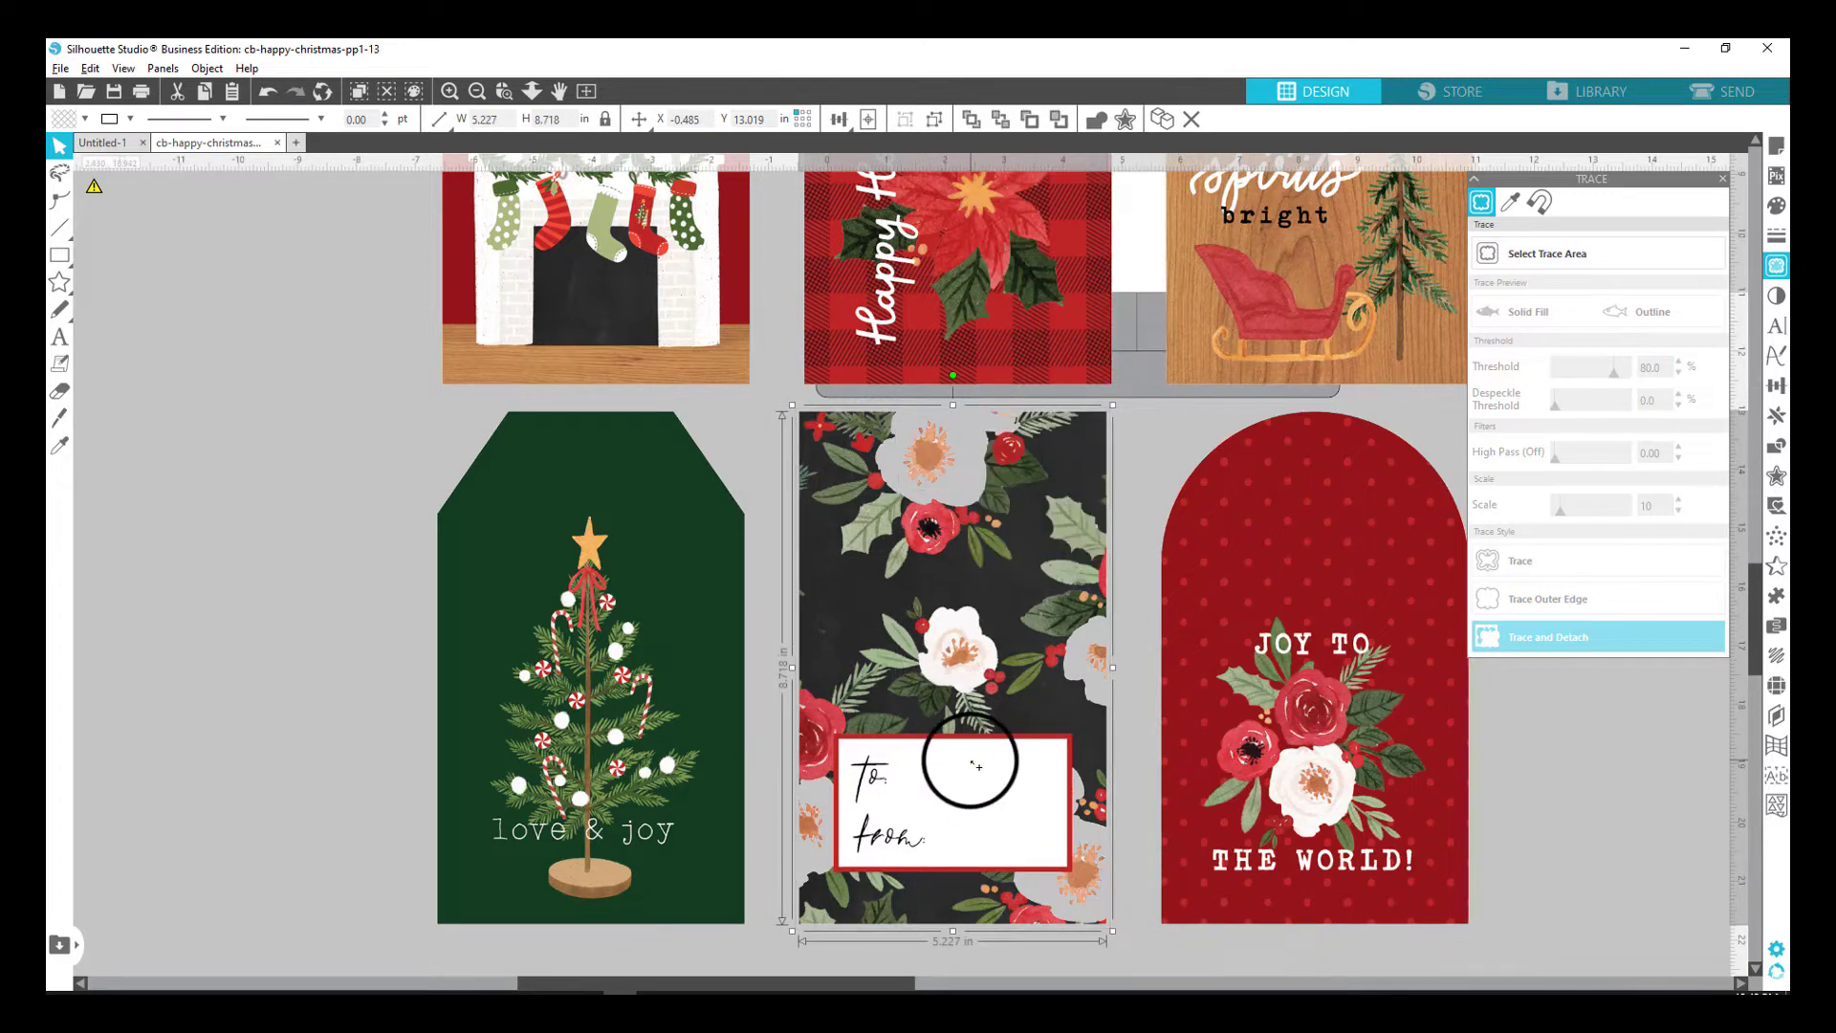
Duplicate the grouped floral "to/from" tag beside the green tree tag and try releasing the copy's compound path.
drag(976, 765, 273, 698)
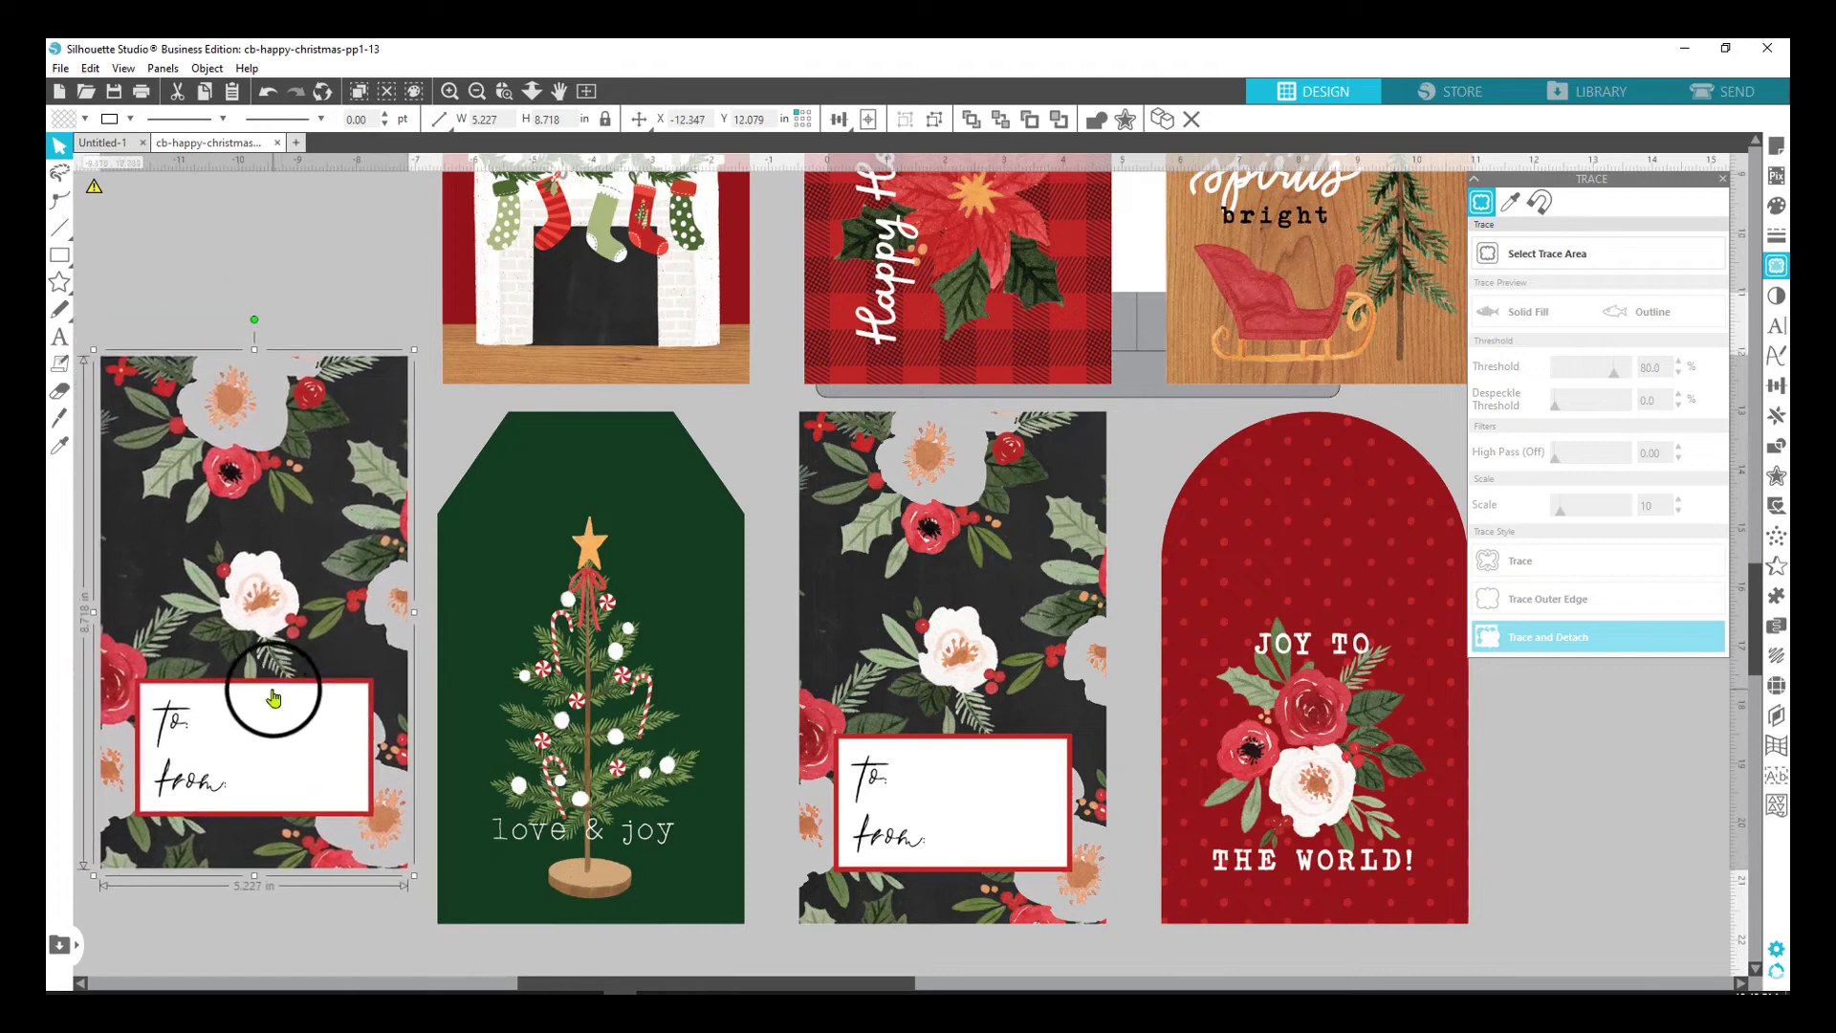
right_click(279, 676)
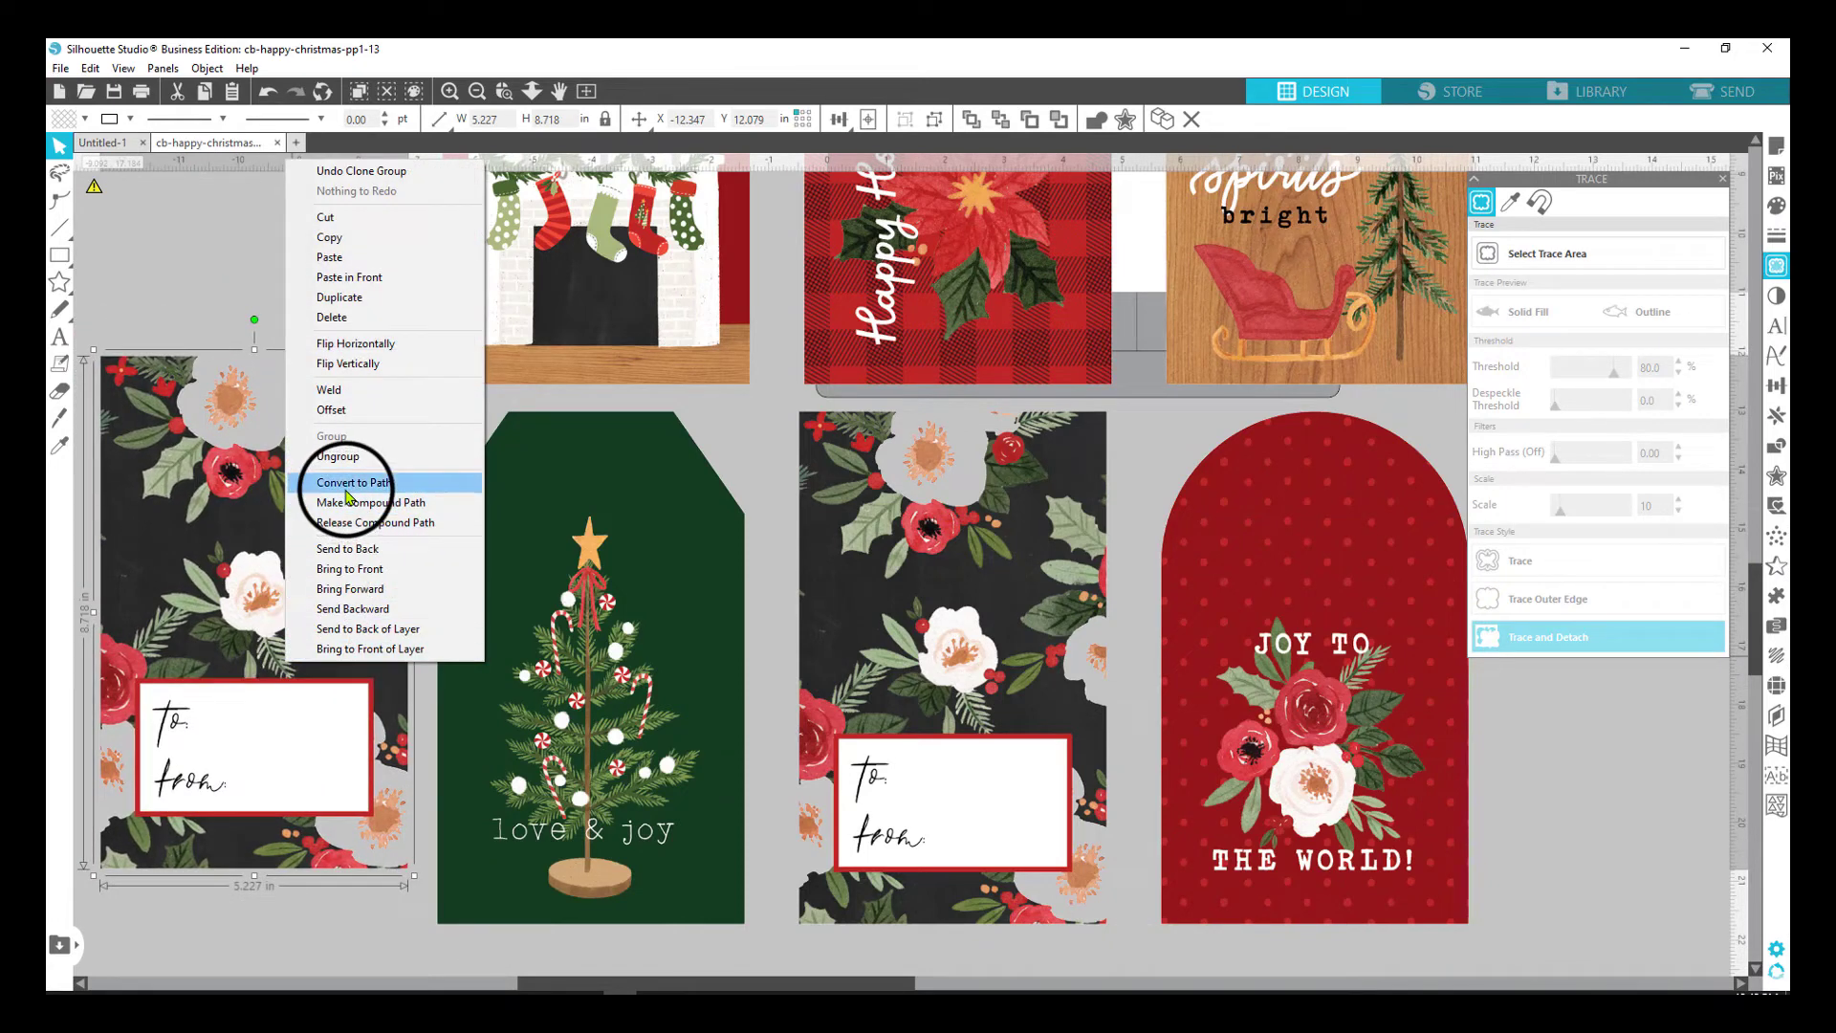
click(352, 523)
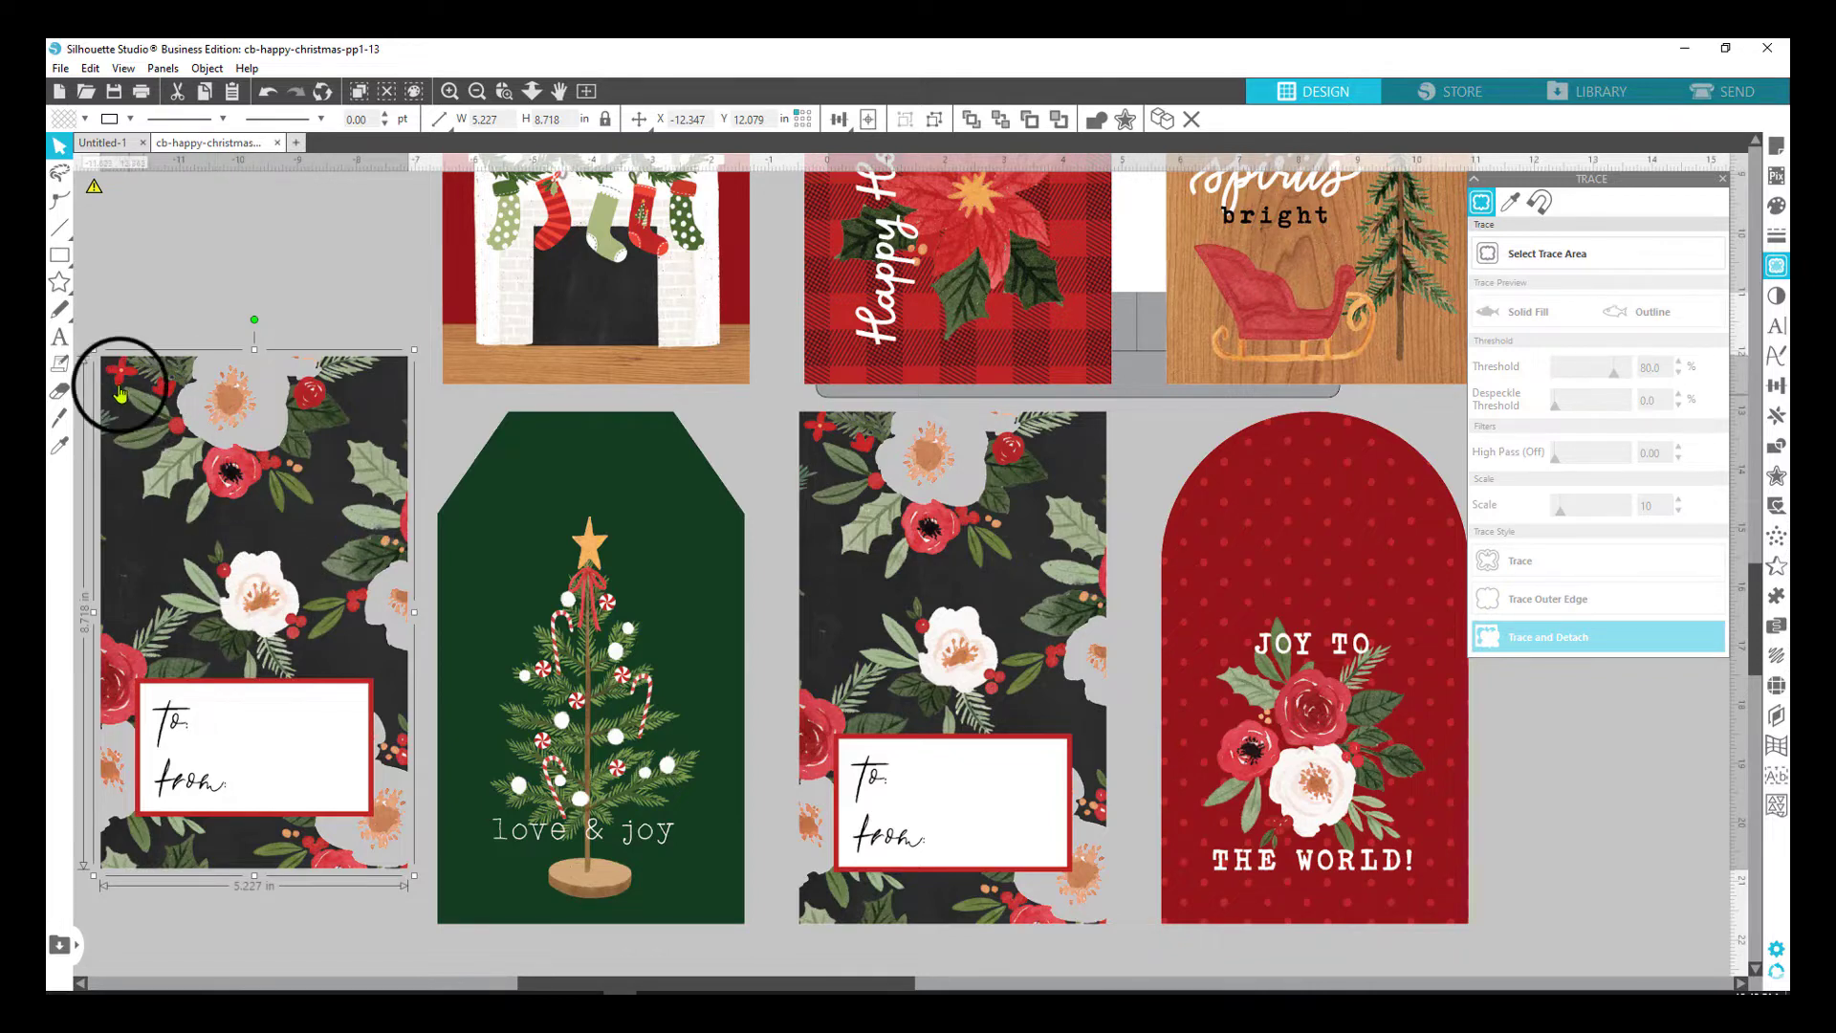
Draw a rectangle about 1.5 by 1.6 in above the floral tag copy and set its width to 5.227 in.
click(60, 255)
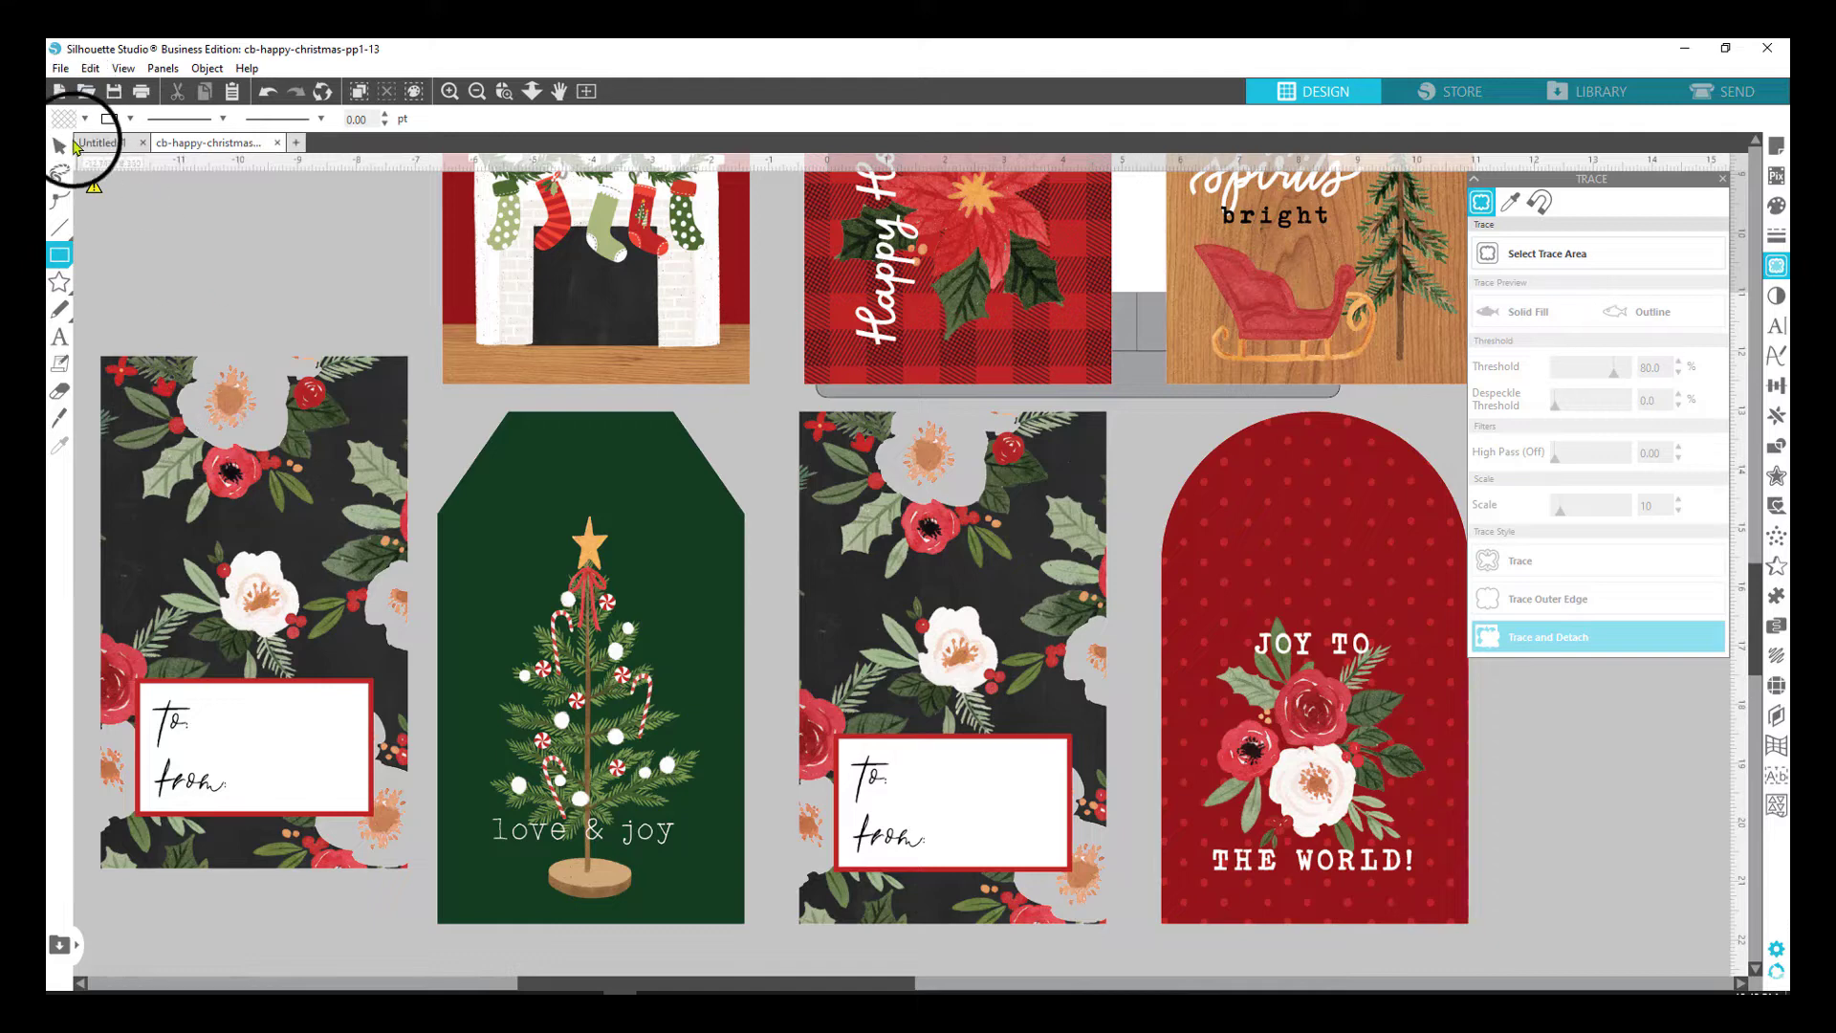
click(262, 517)
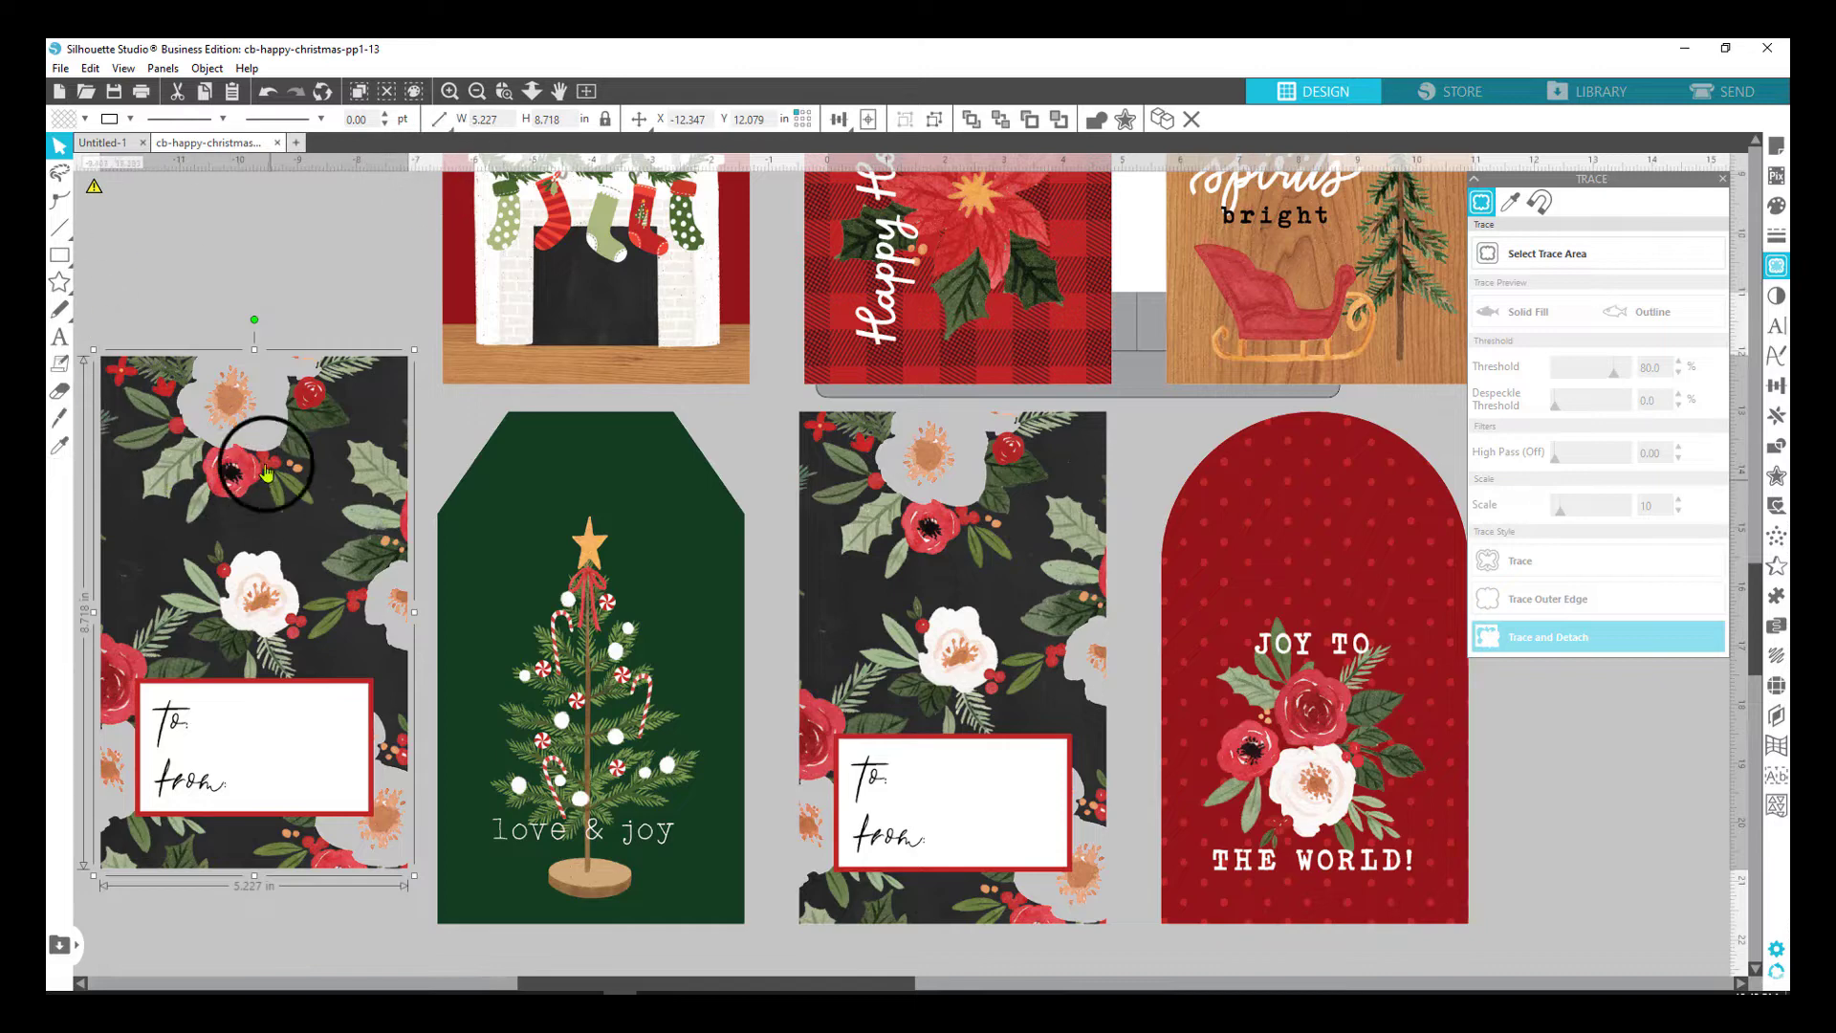
click(60, 255)
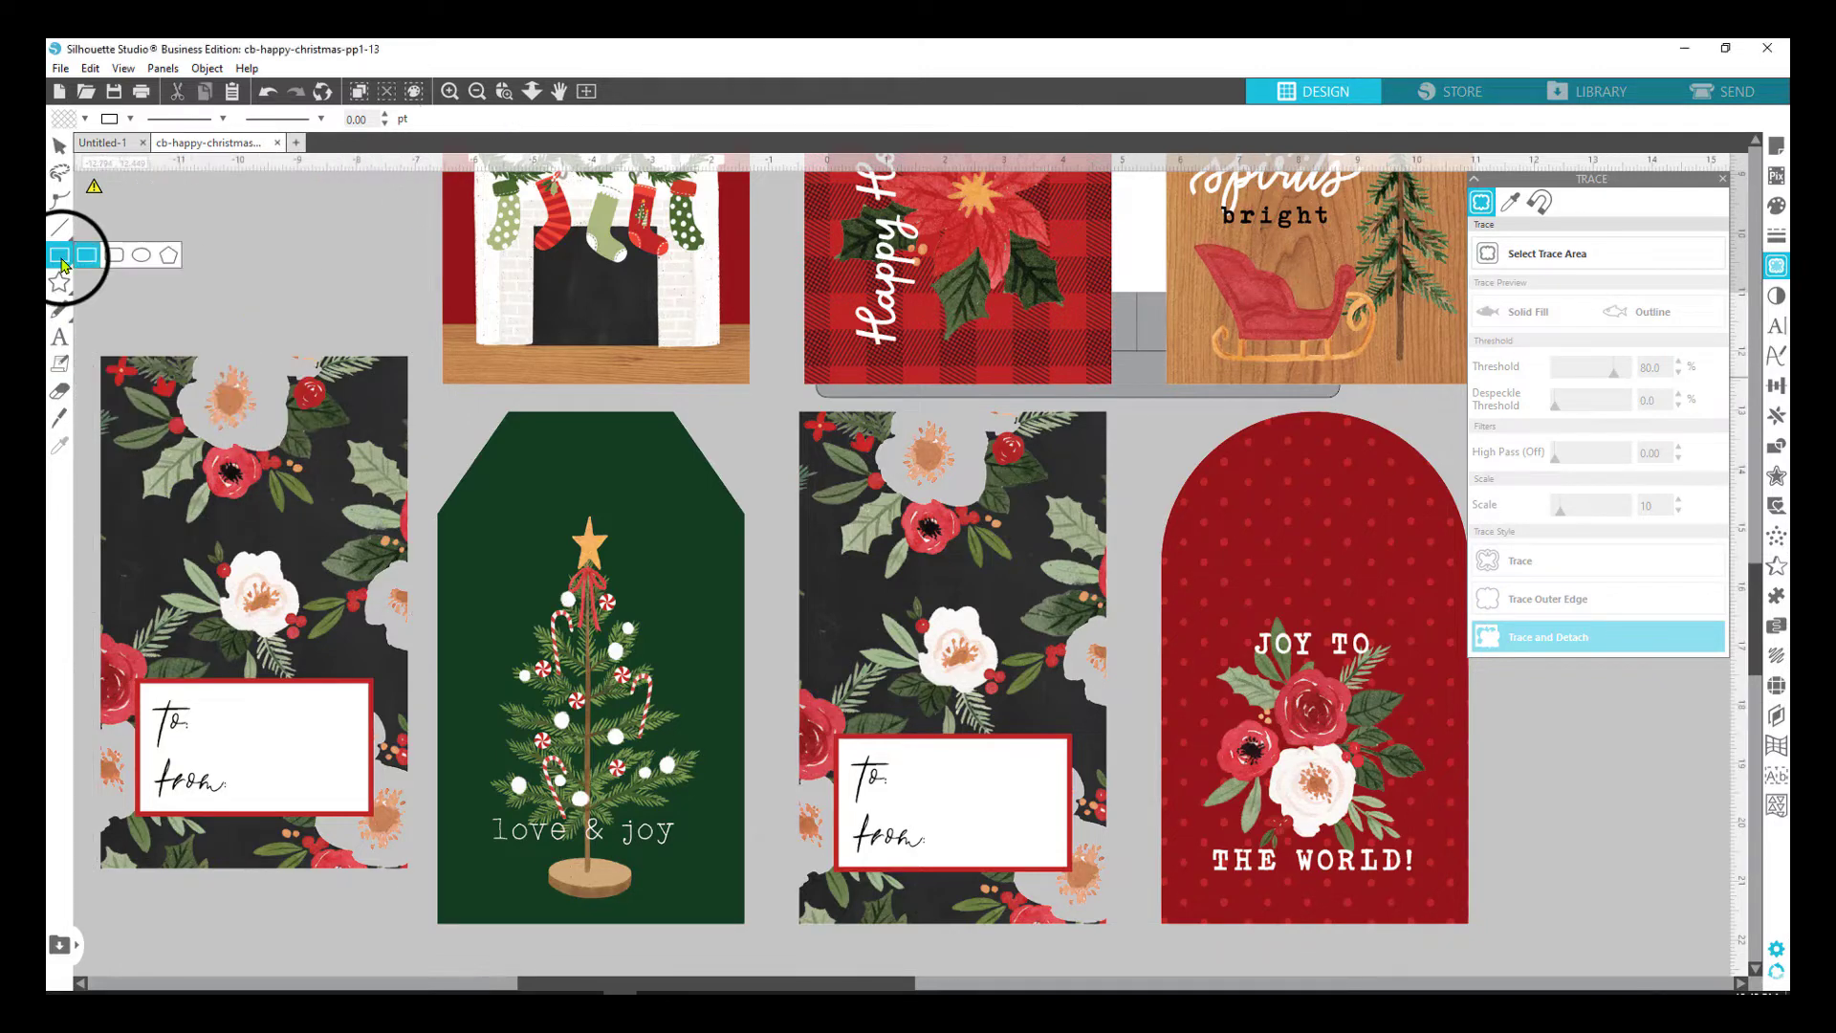
mouse_move(256, 277)
mouse_down()
mouse_move(316, 341)
mouse_move(262, 286)
mouse_up()
click(504, 116)
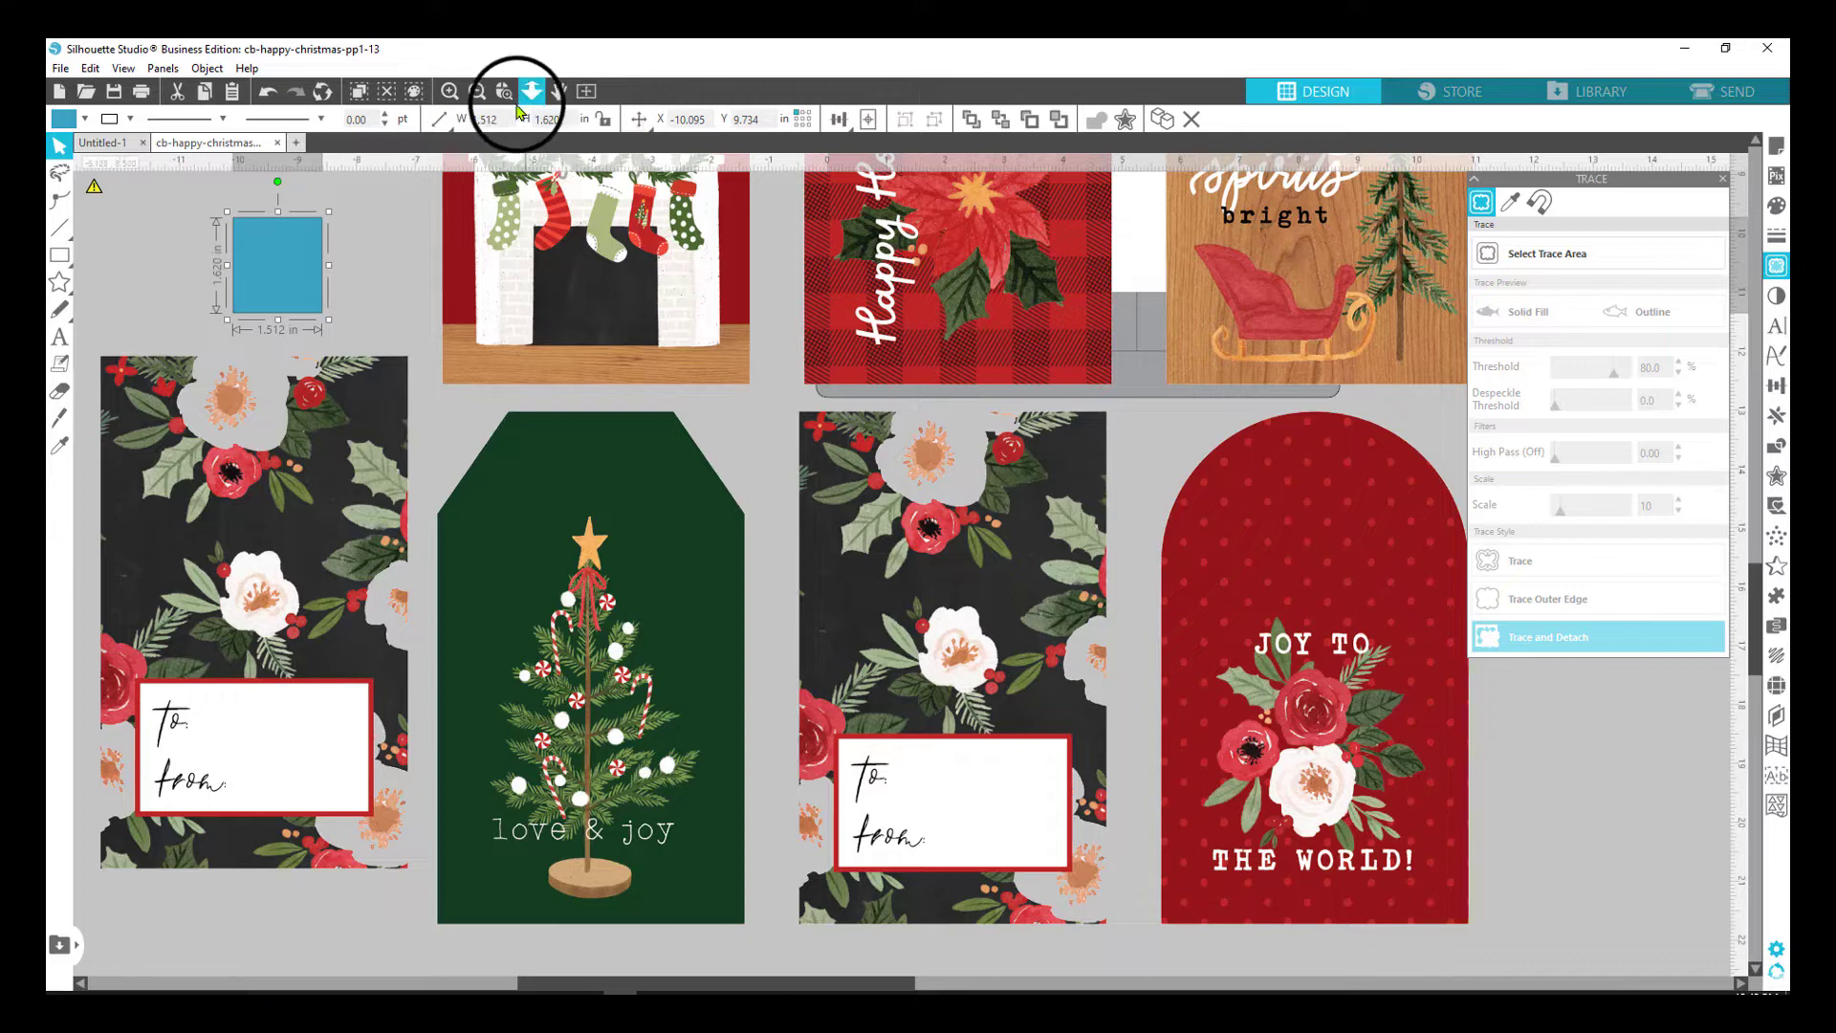
click(461, 117)
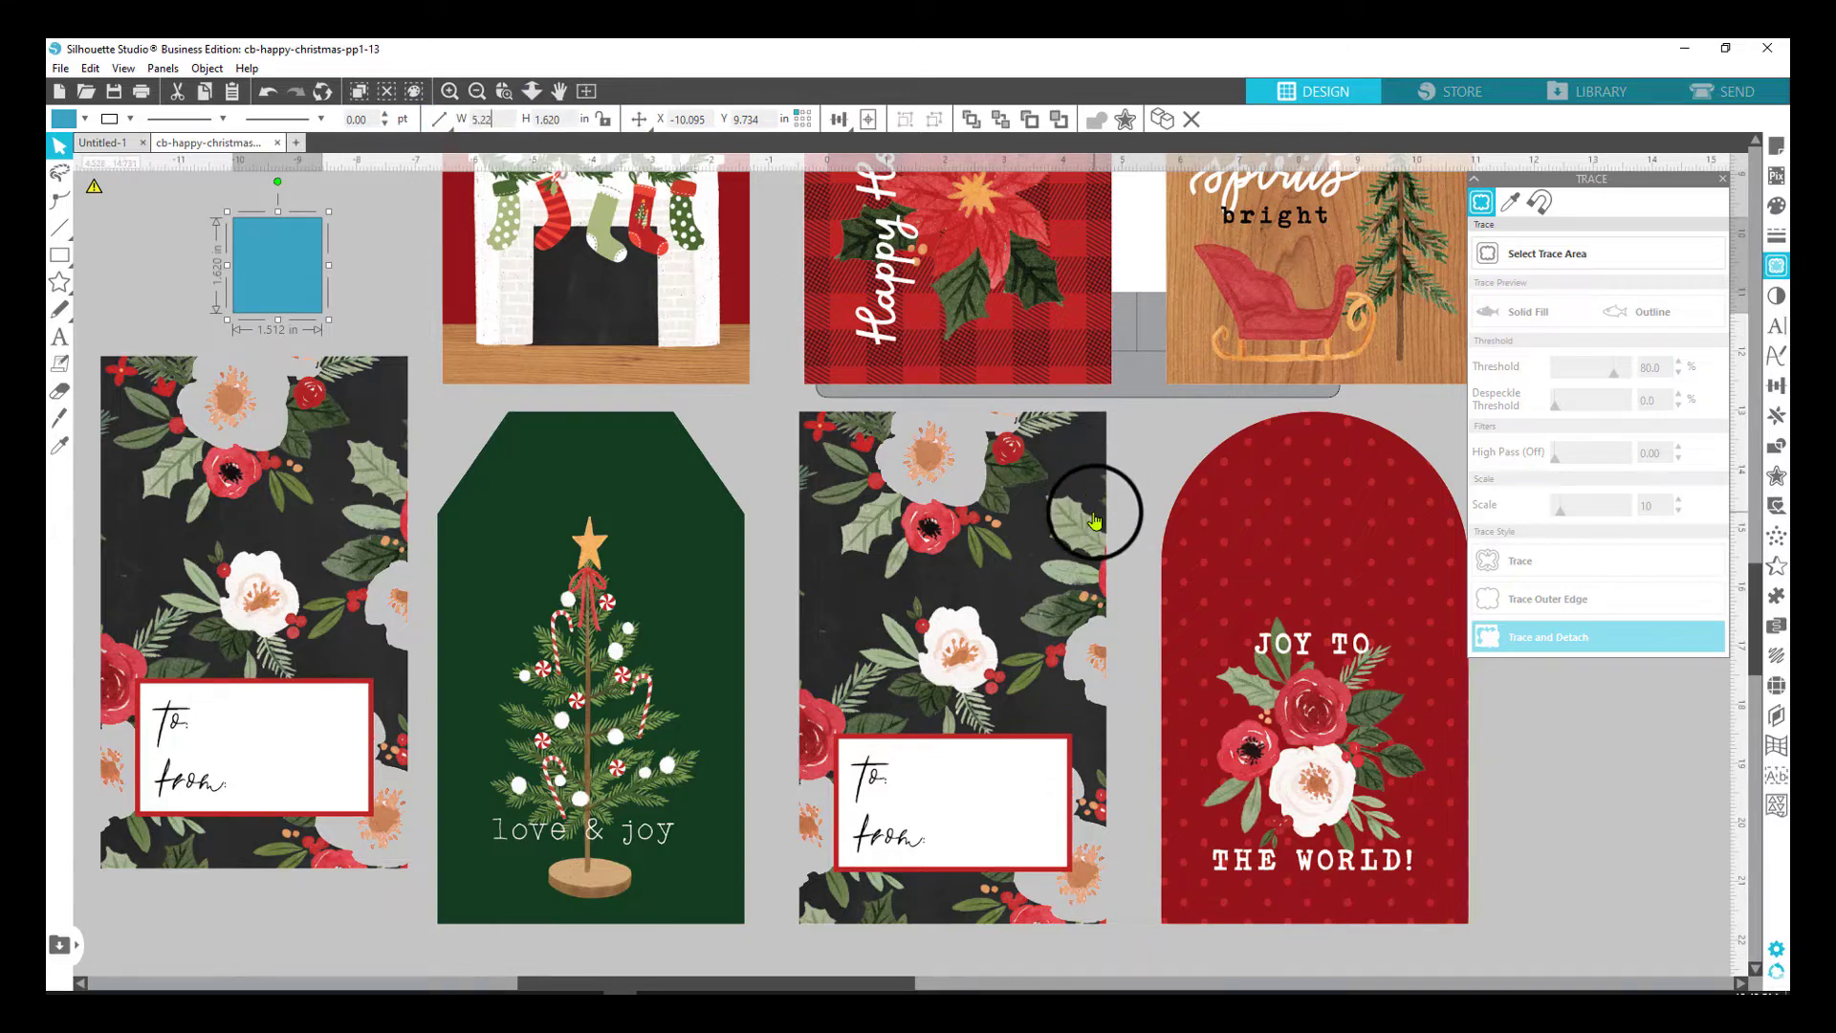
key(Return)
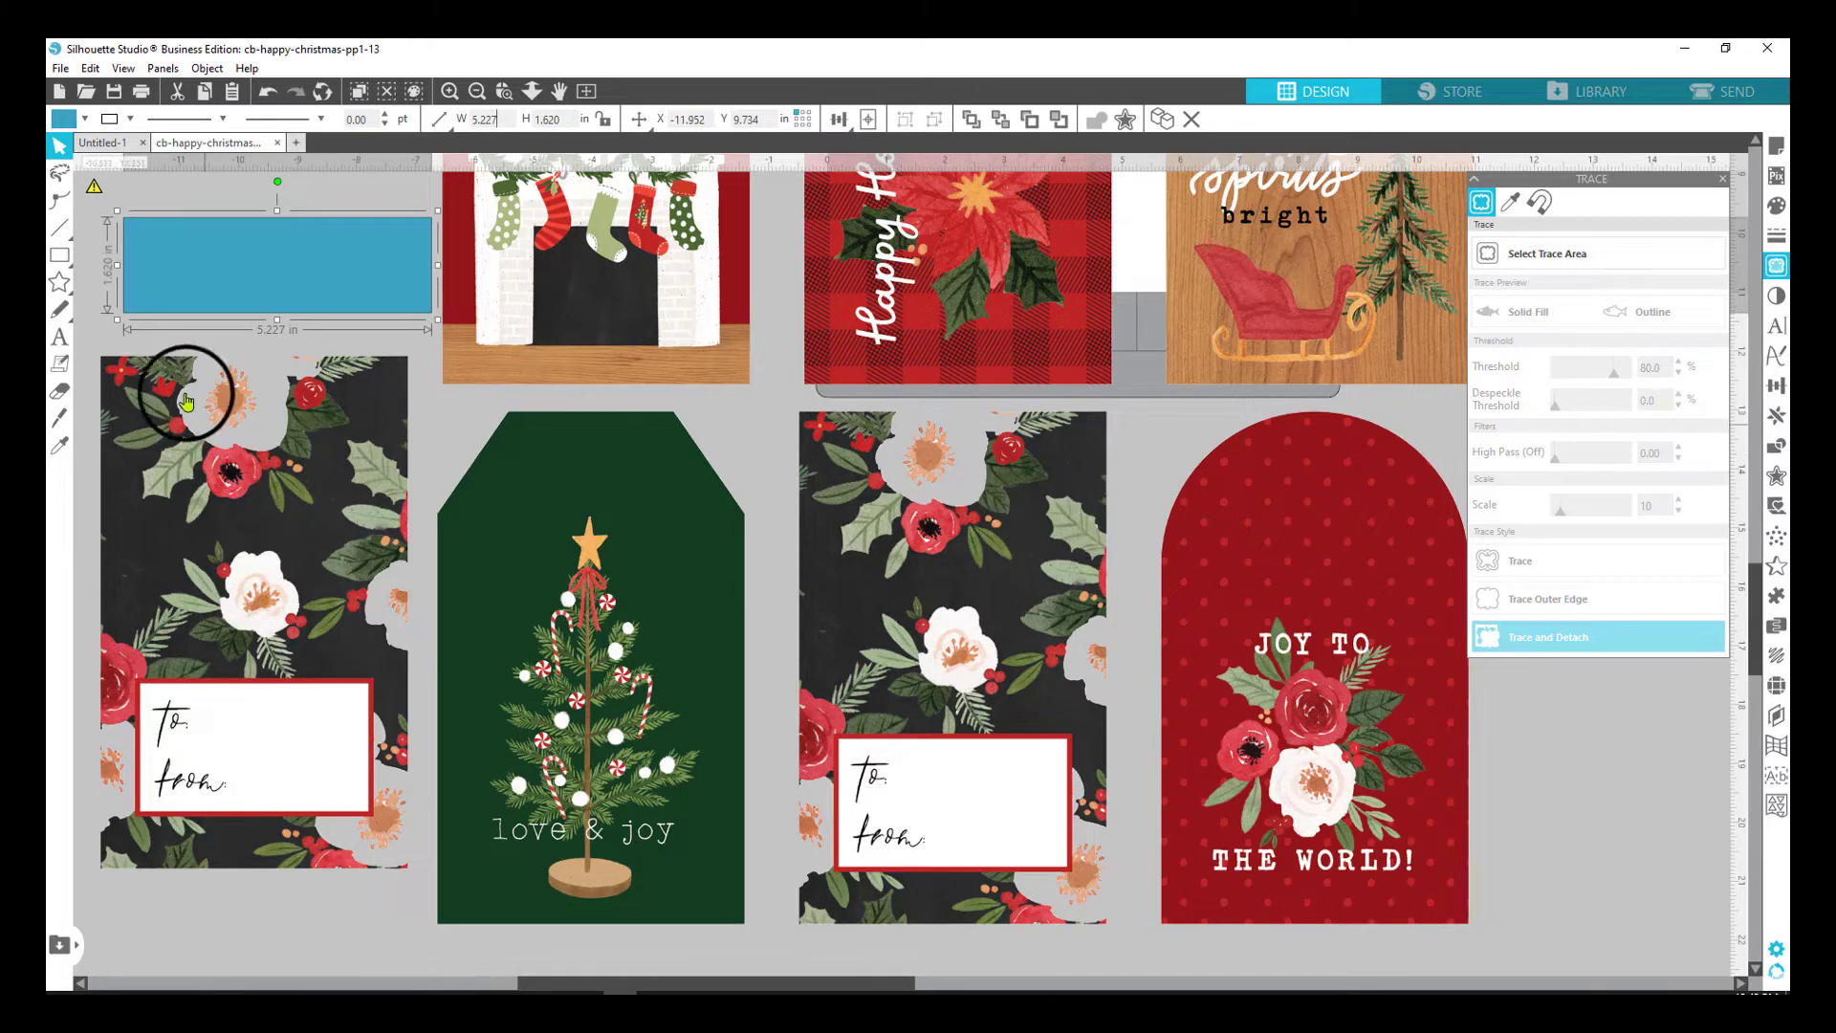
Delete the floral tag copy and set the rectangle's height to 8.718 in.
click(328, 525)
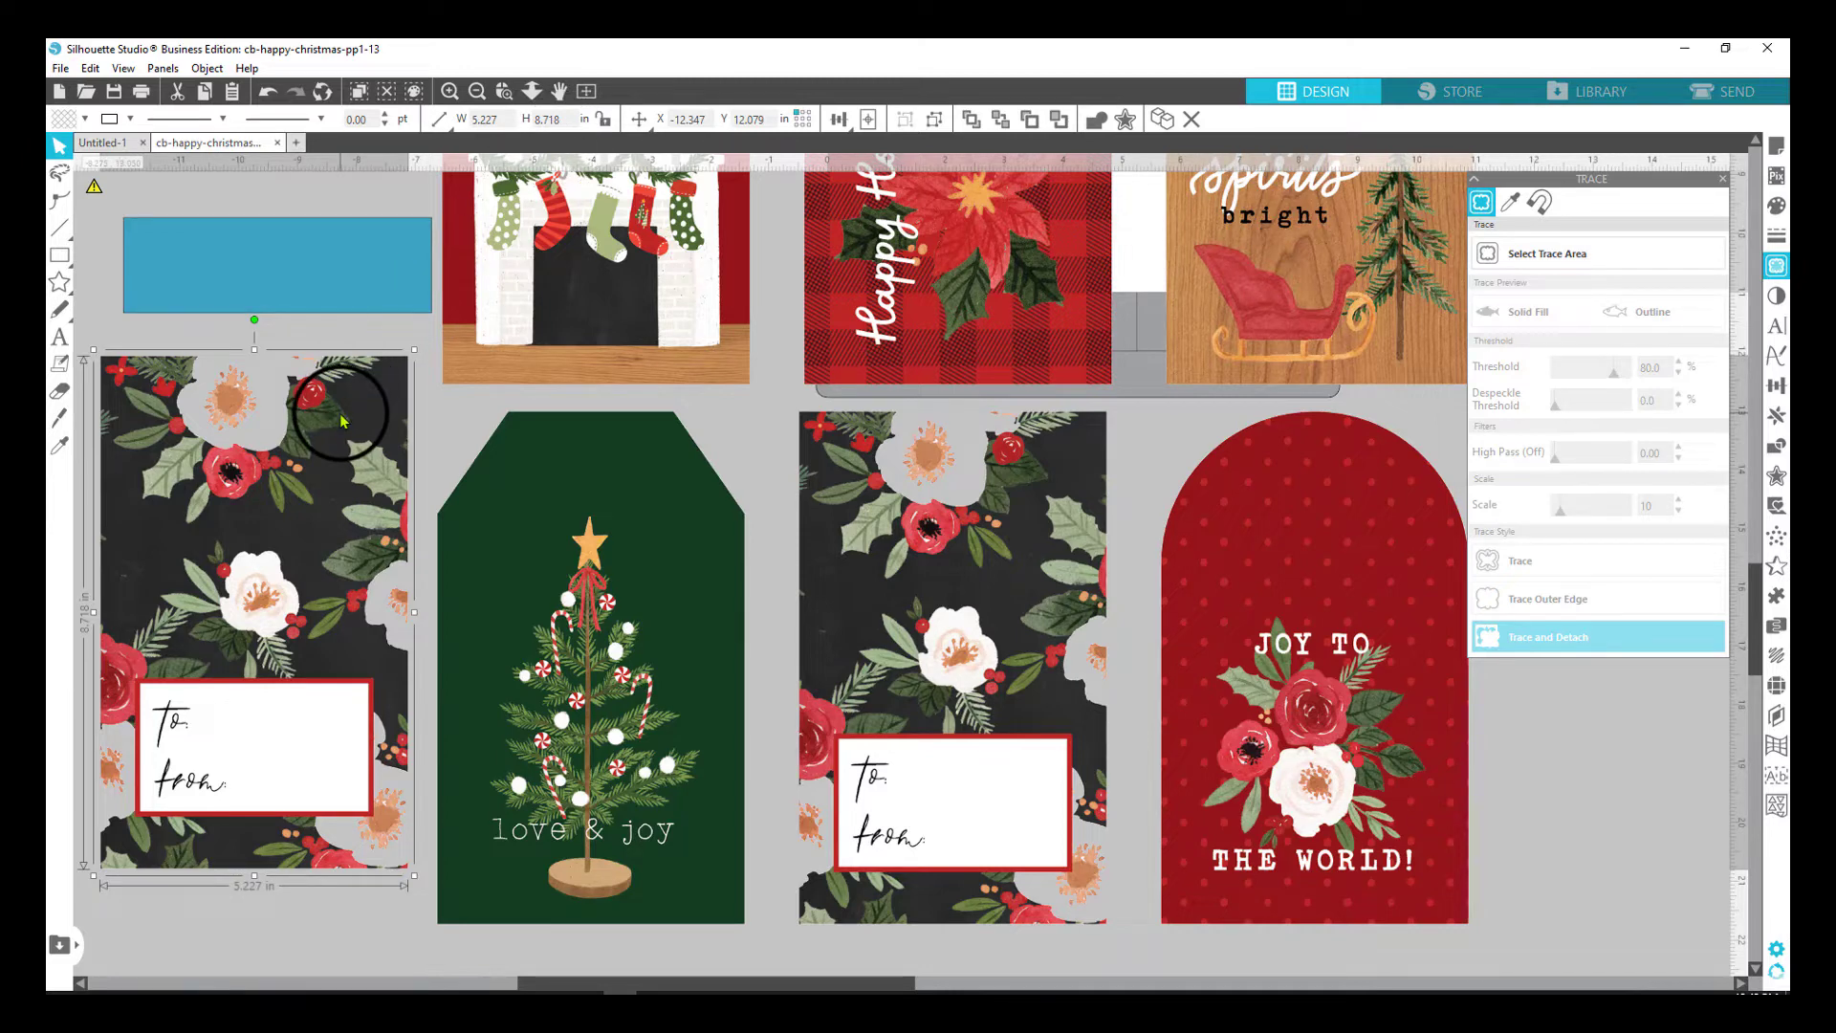
key(Delete)
click(307, 279)
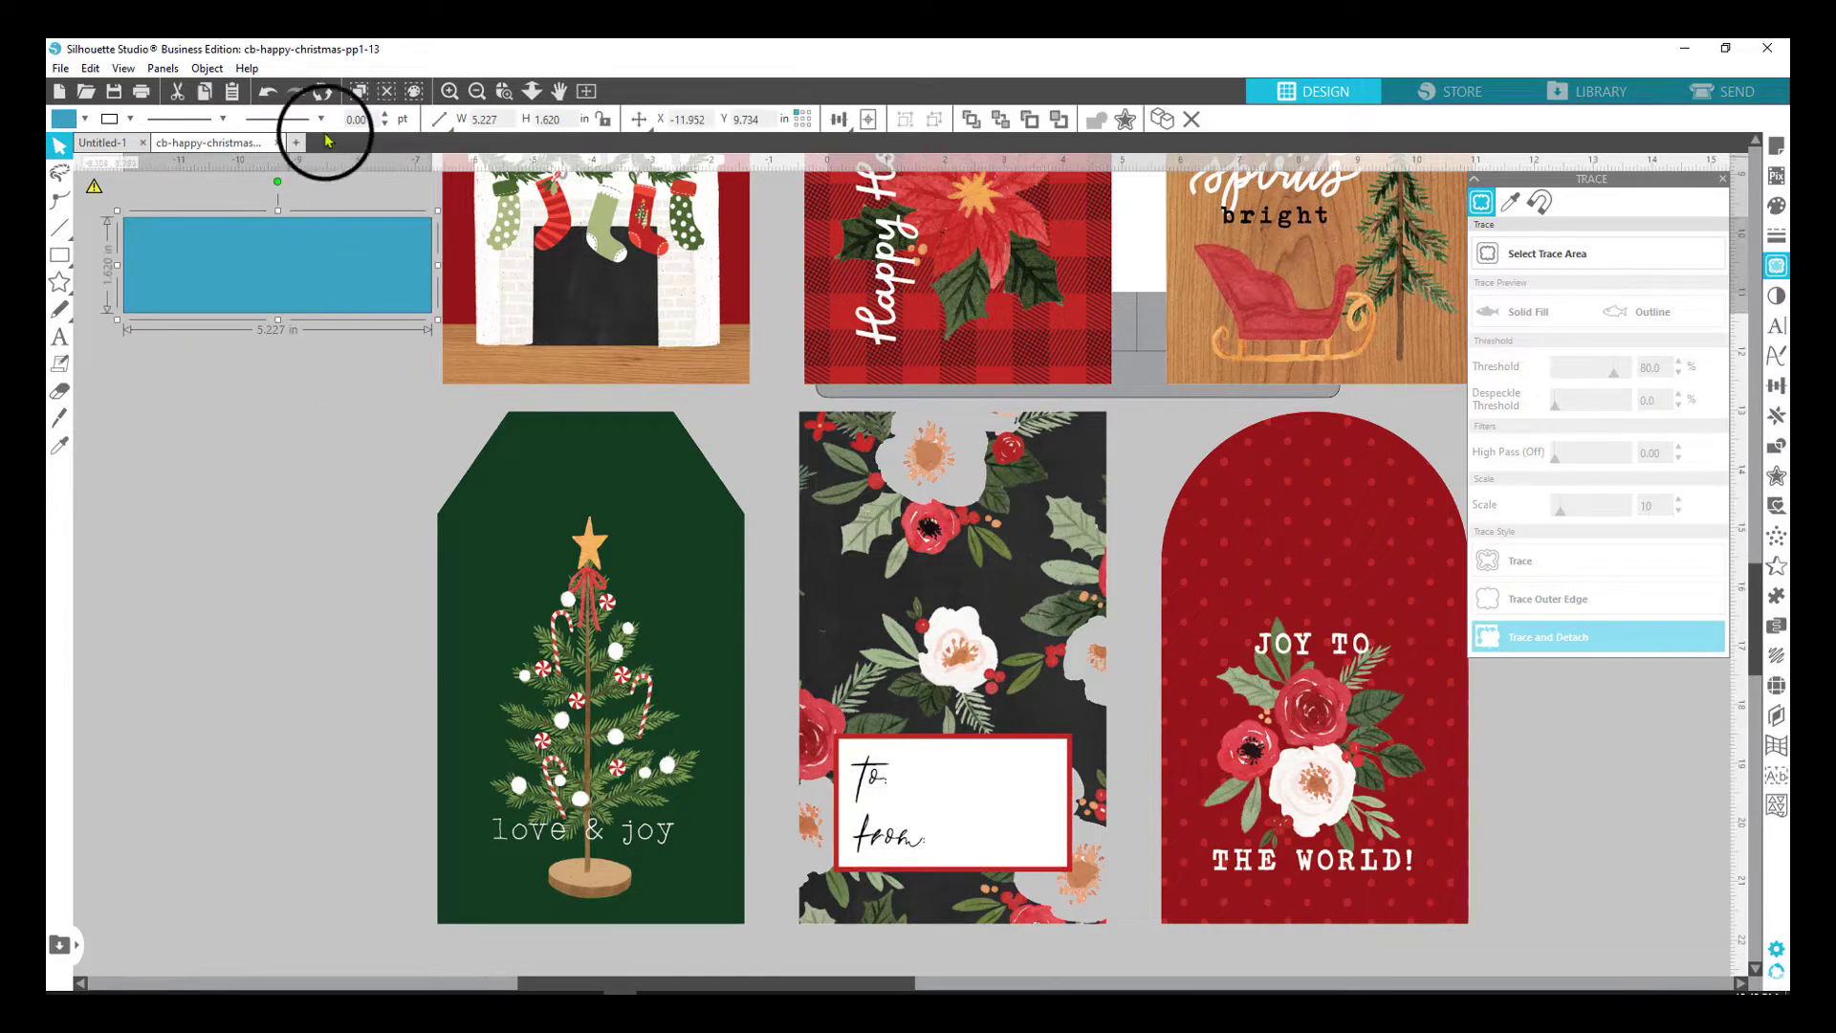
double_click(567, 121)
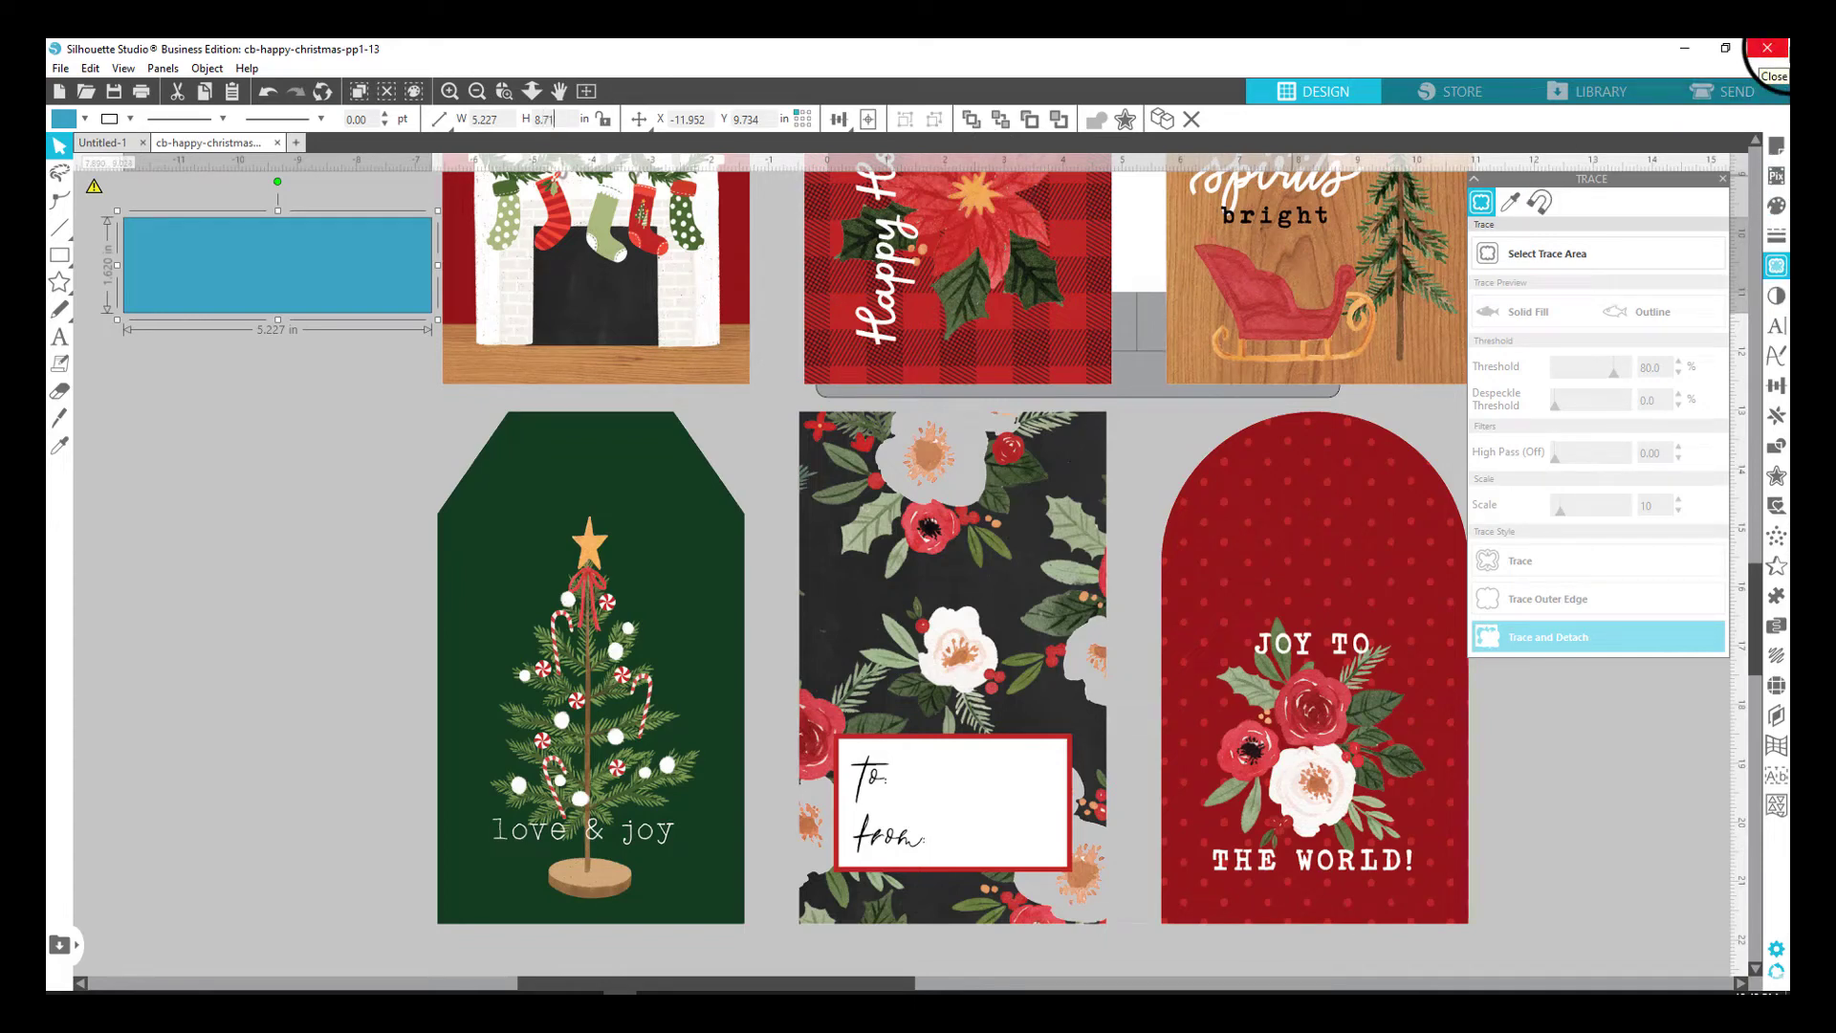
text(8.718)
key(Return)
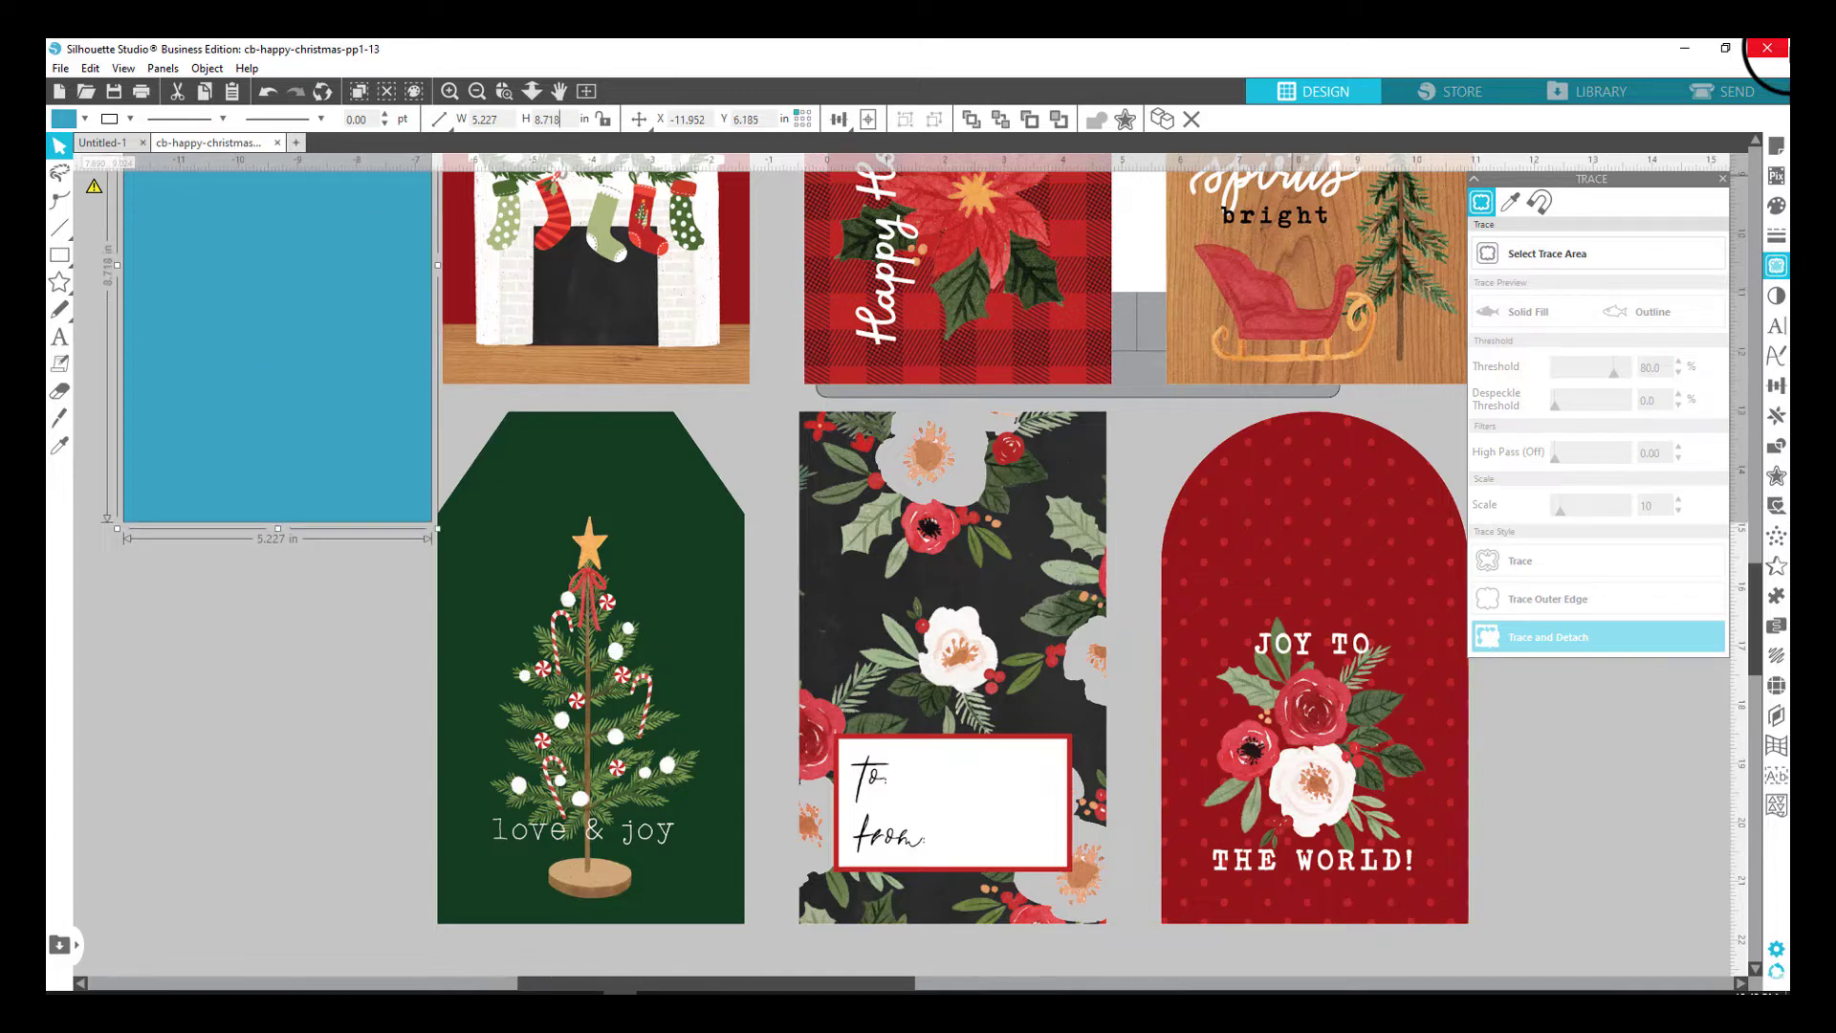
Move the rectangle beside the green tree tag and fill it with white.
drag(405, 586, 277, 659)
right_click(325, 665)
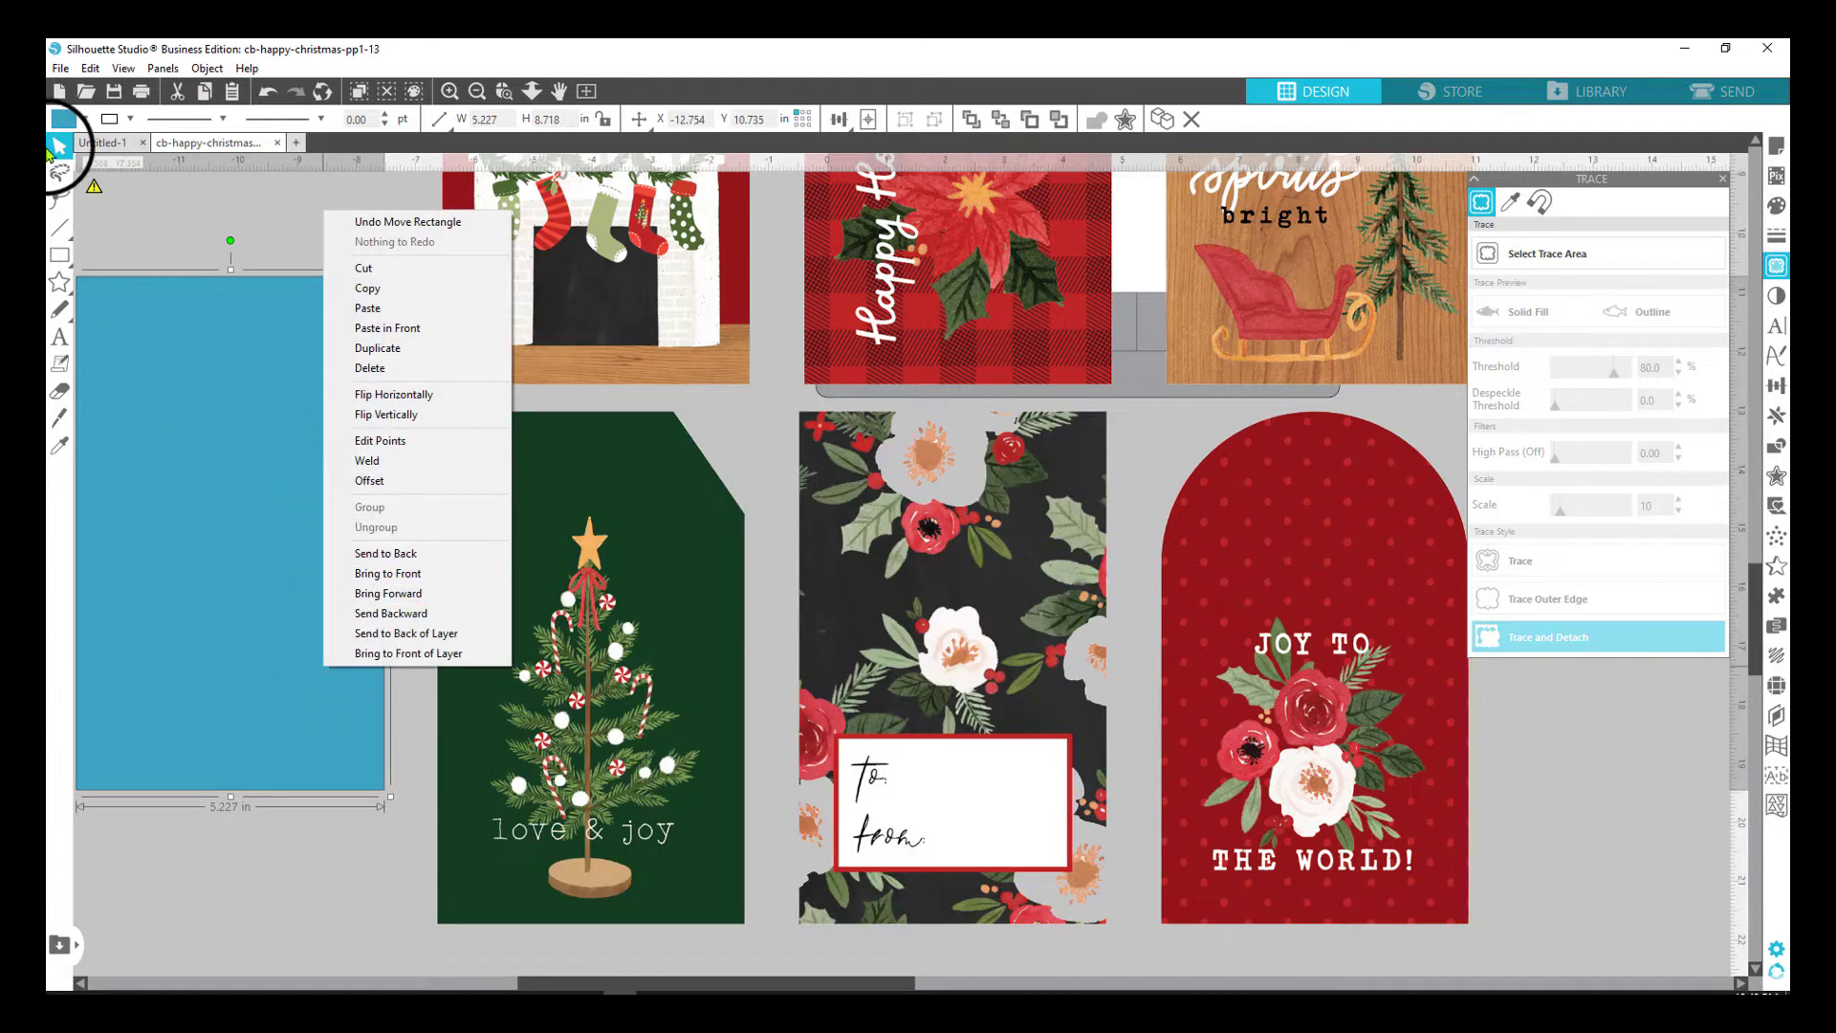
click(62, 121)
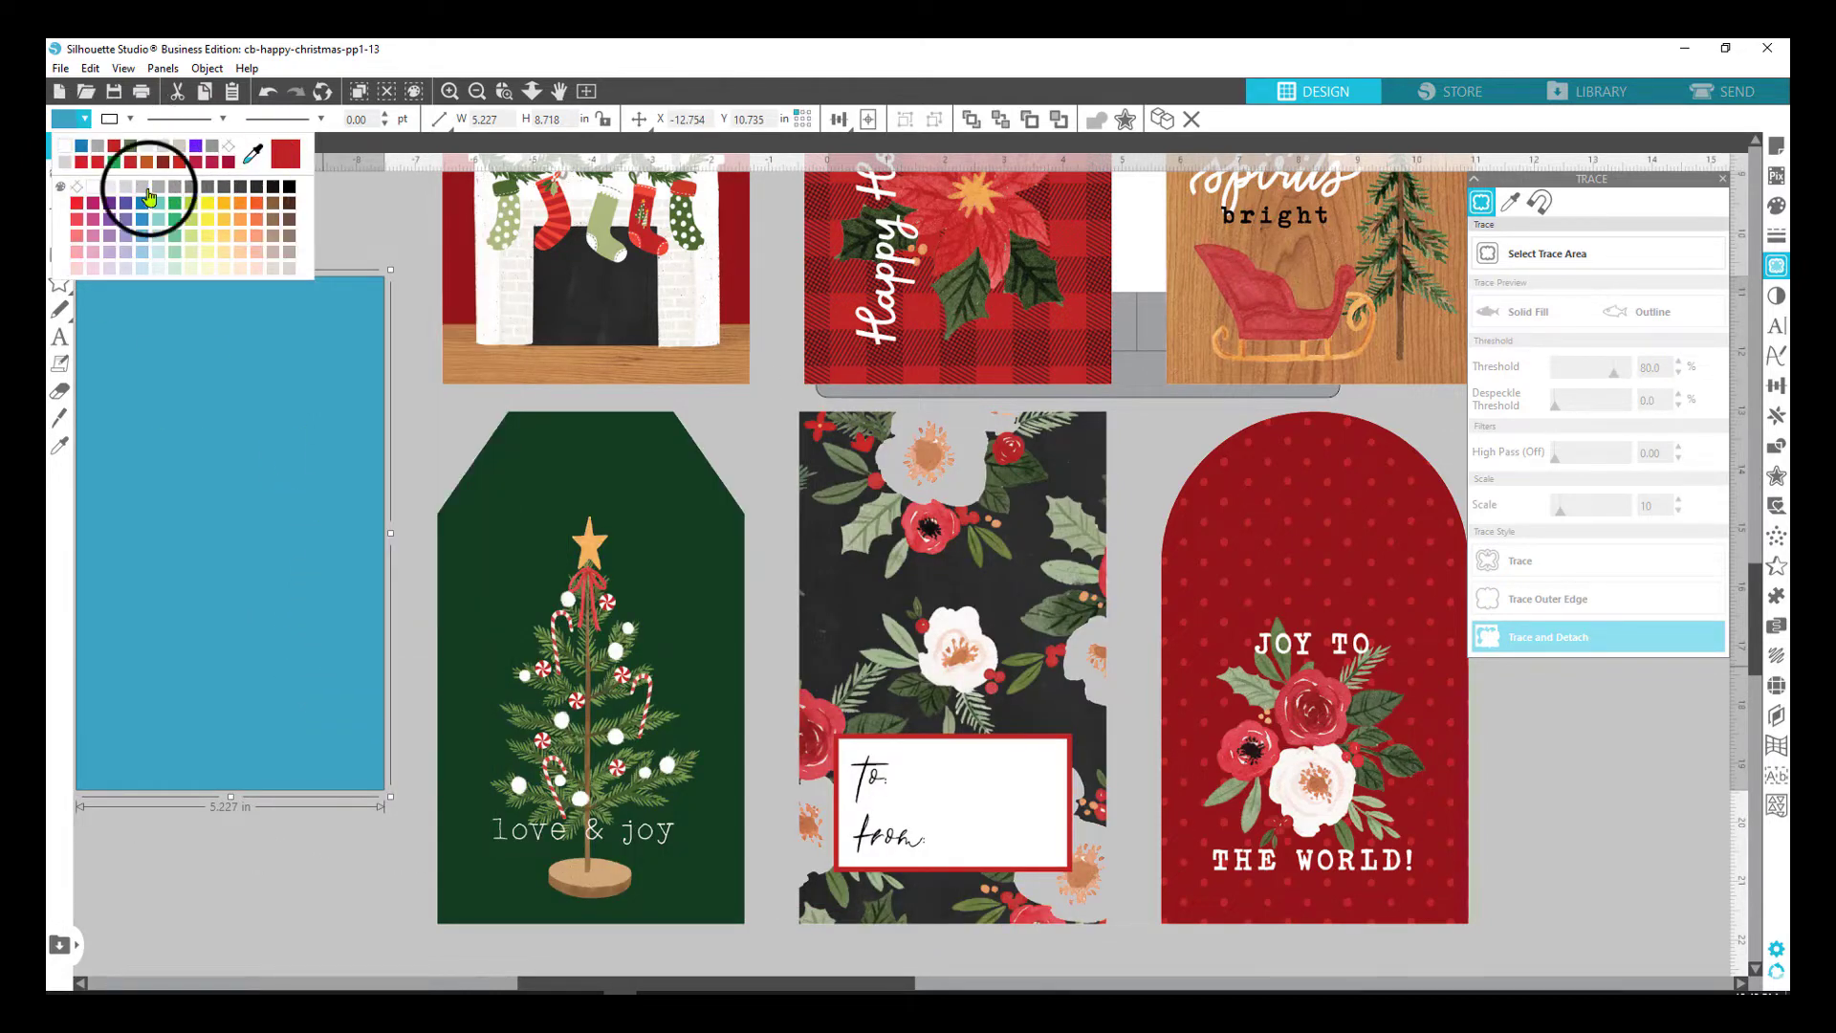
click(96, 194)
Place the white rectangle over the floral "to/from" tag, send it to the back, and line it up with the tag's edges.
drag(233, 542, 943, 724)
right_click(942, 725)
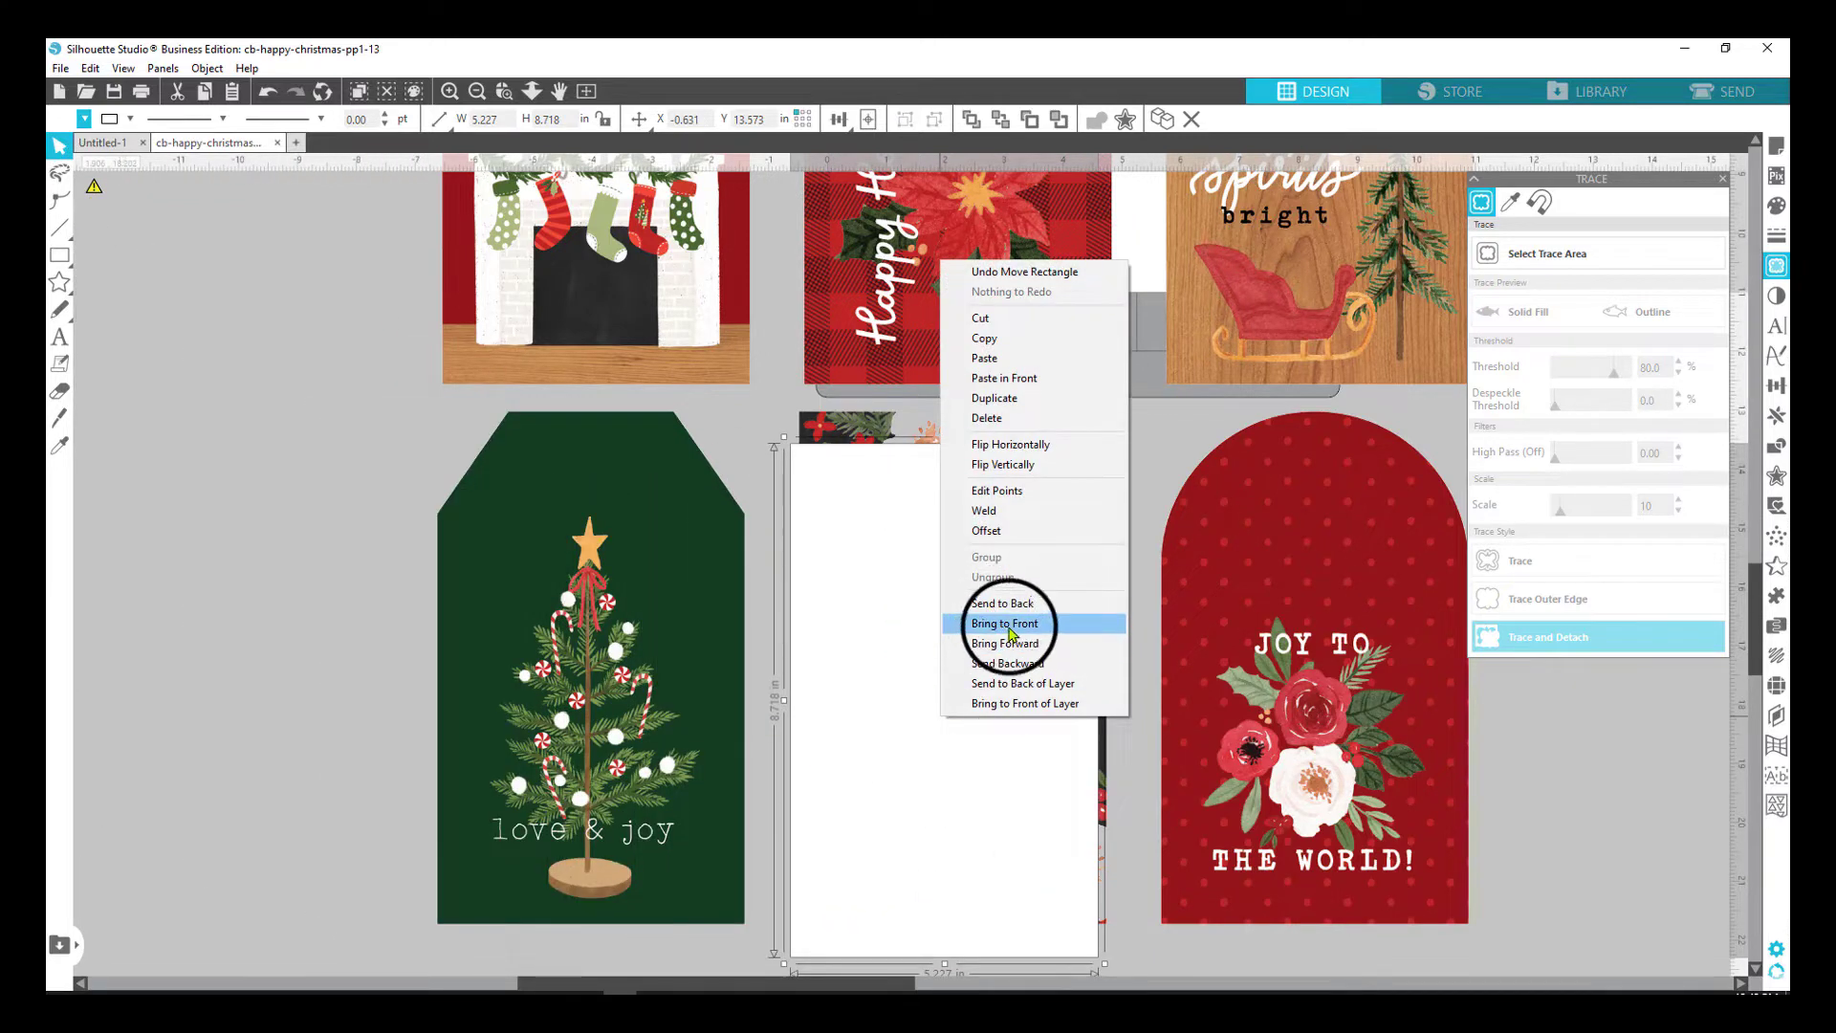
click(1019, 614)
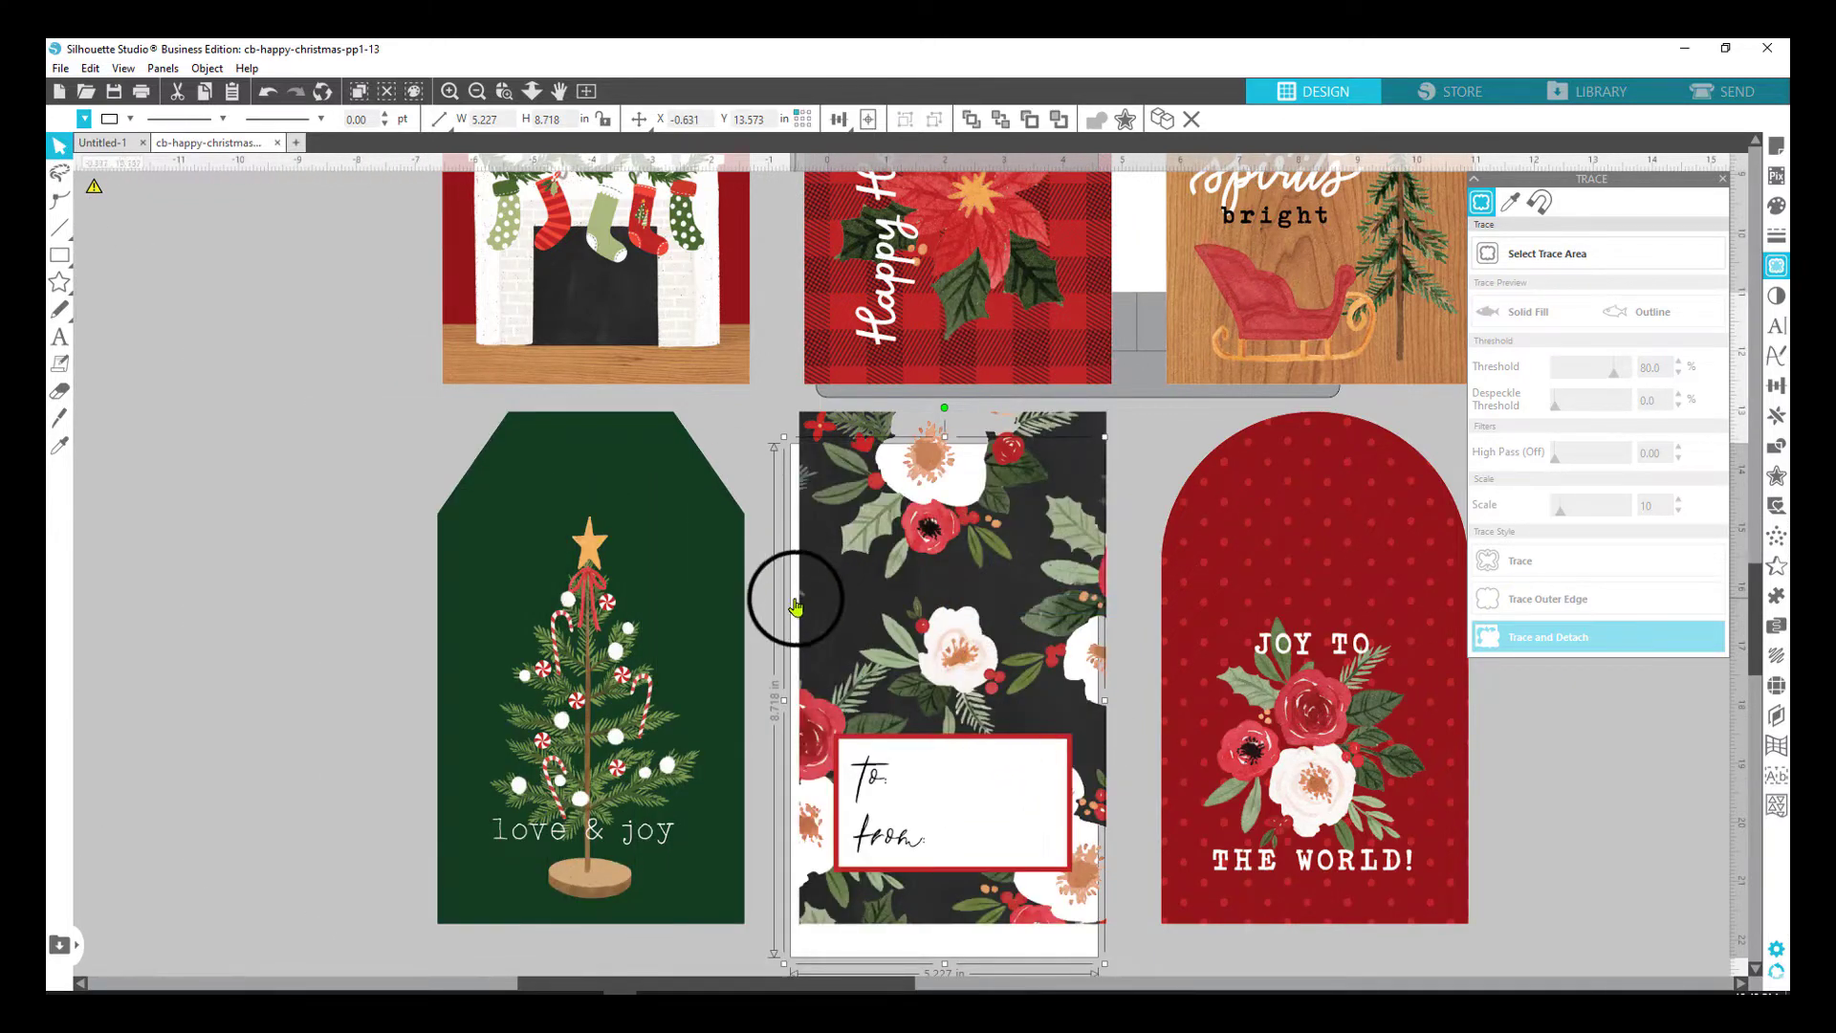
drag(796, 606, 800, 561)
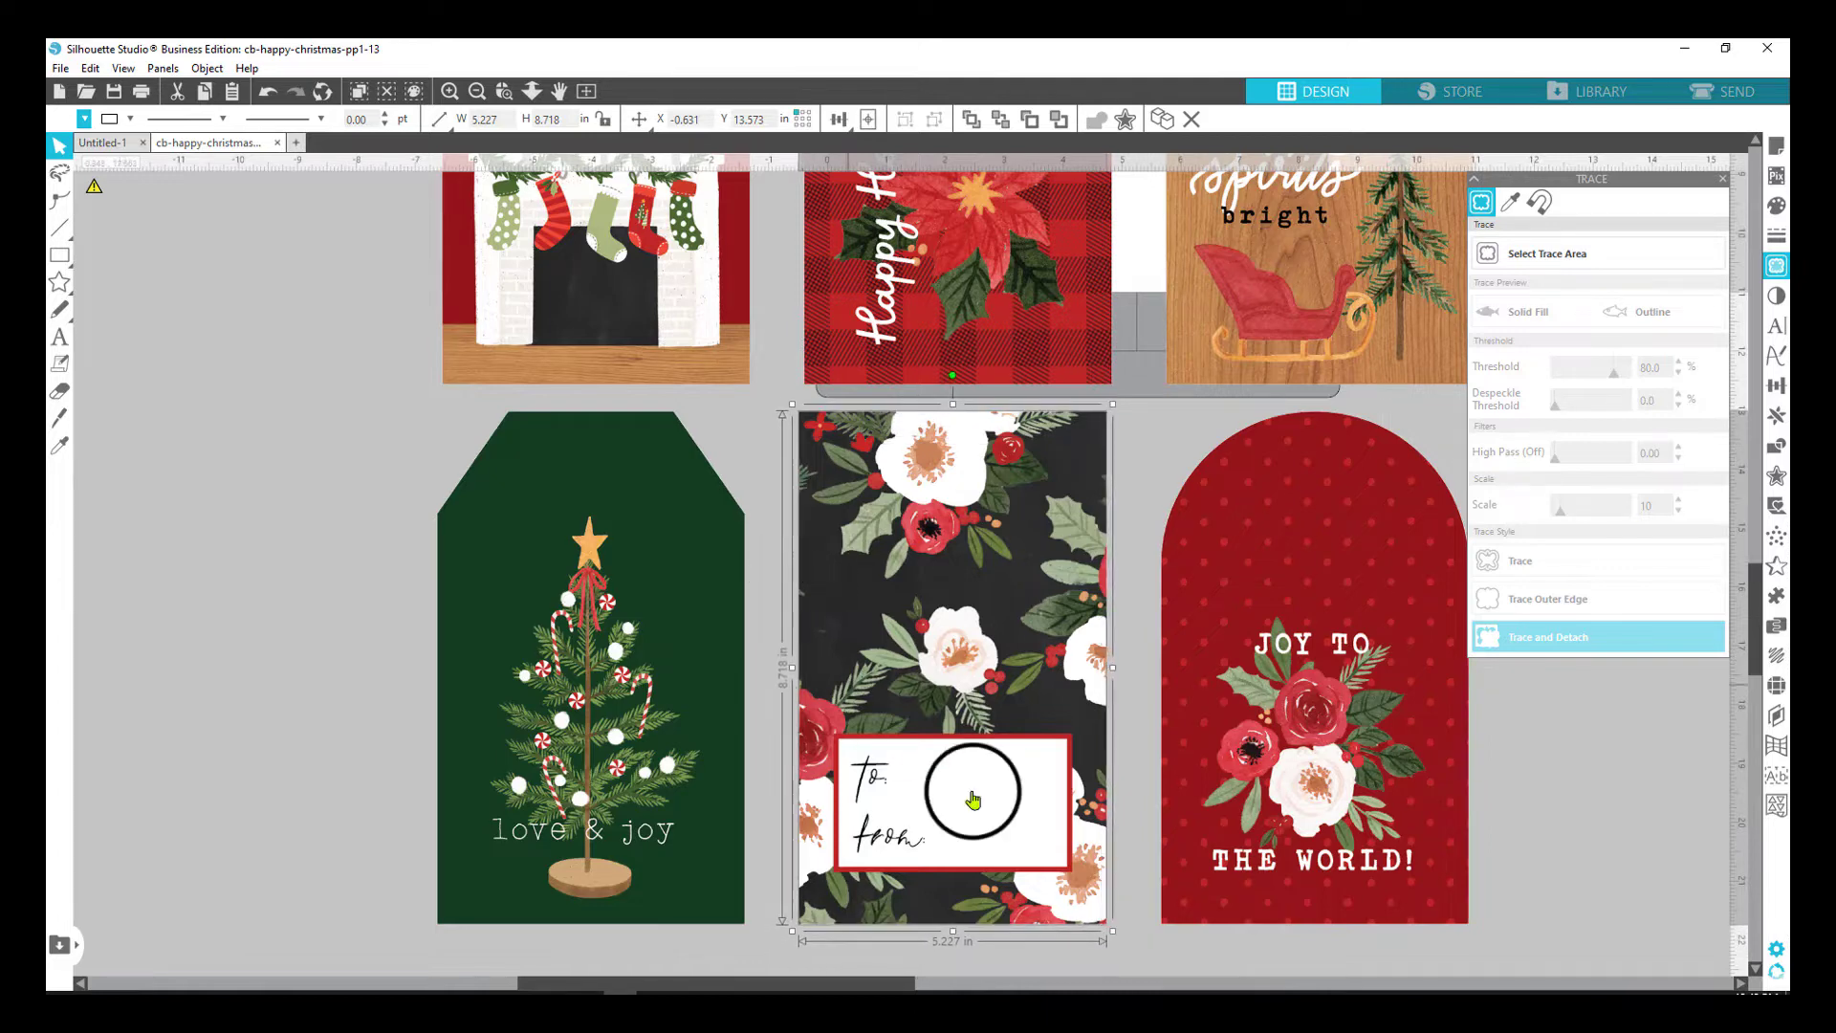
Centre-align the white rectangle with the floral "to/from" tag and group the two together.
drag(1127, 941, 593, 191)
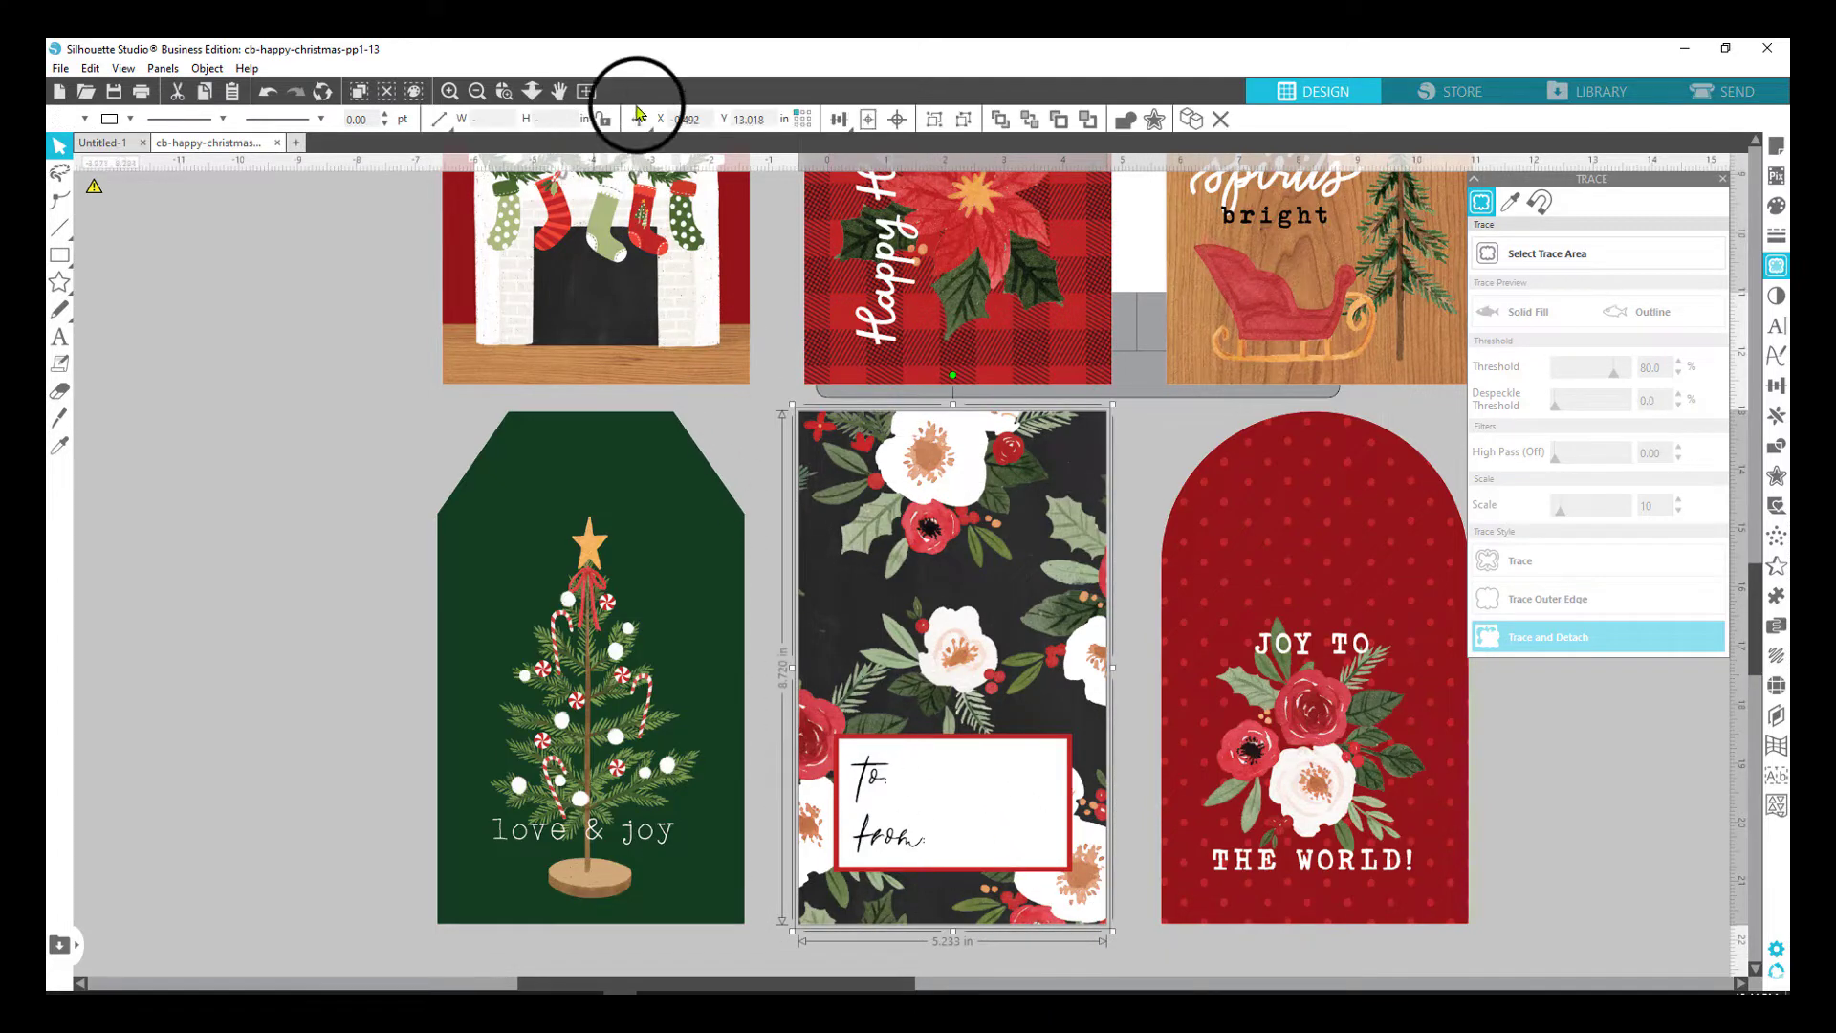
click(899, 121)
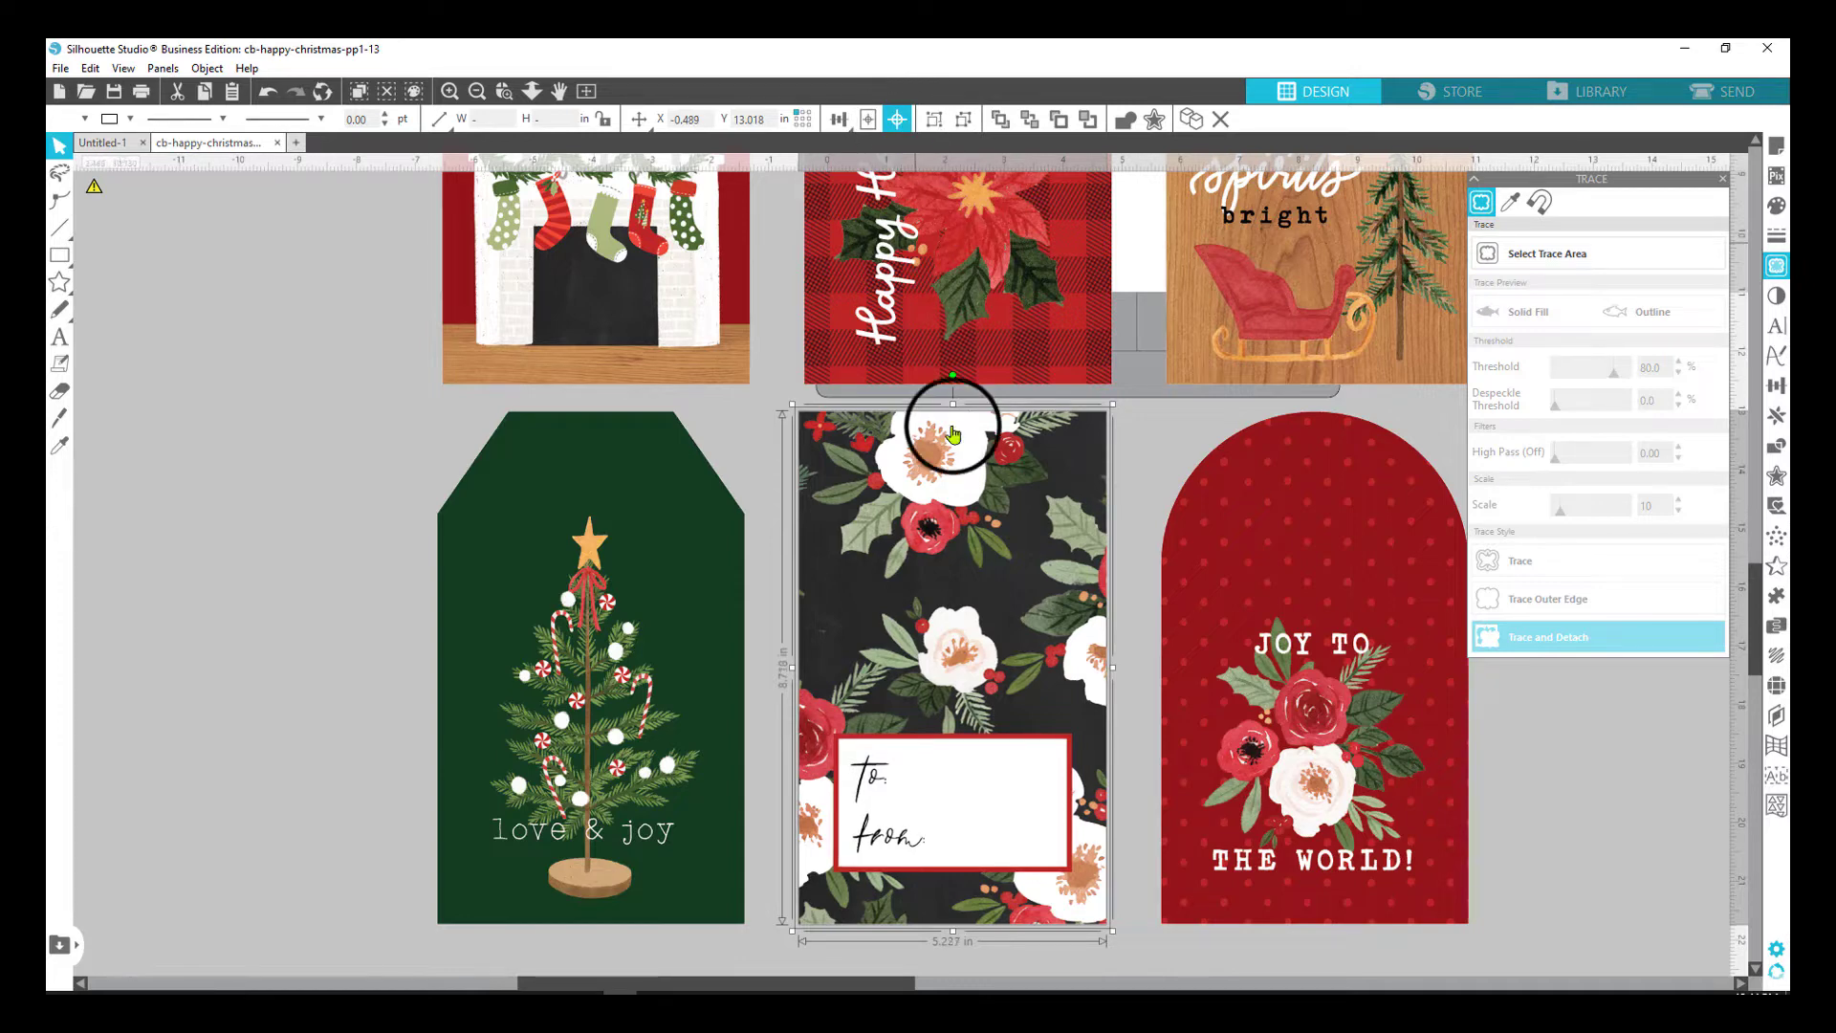
right_click(1033, 517)
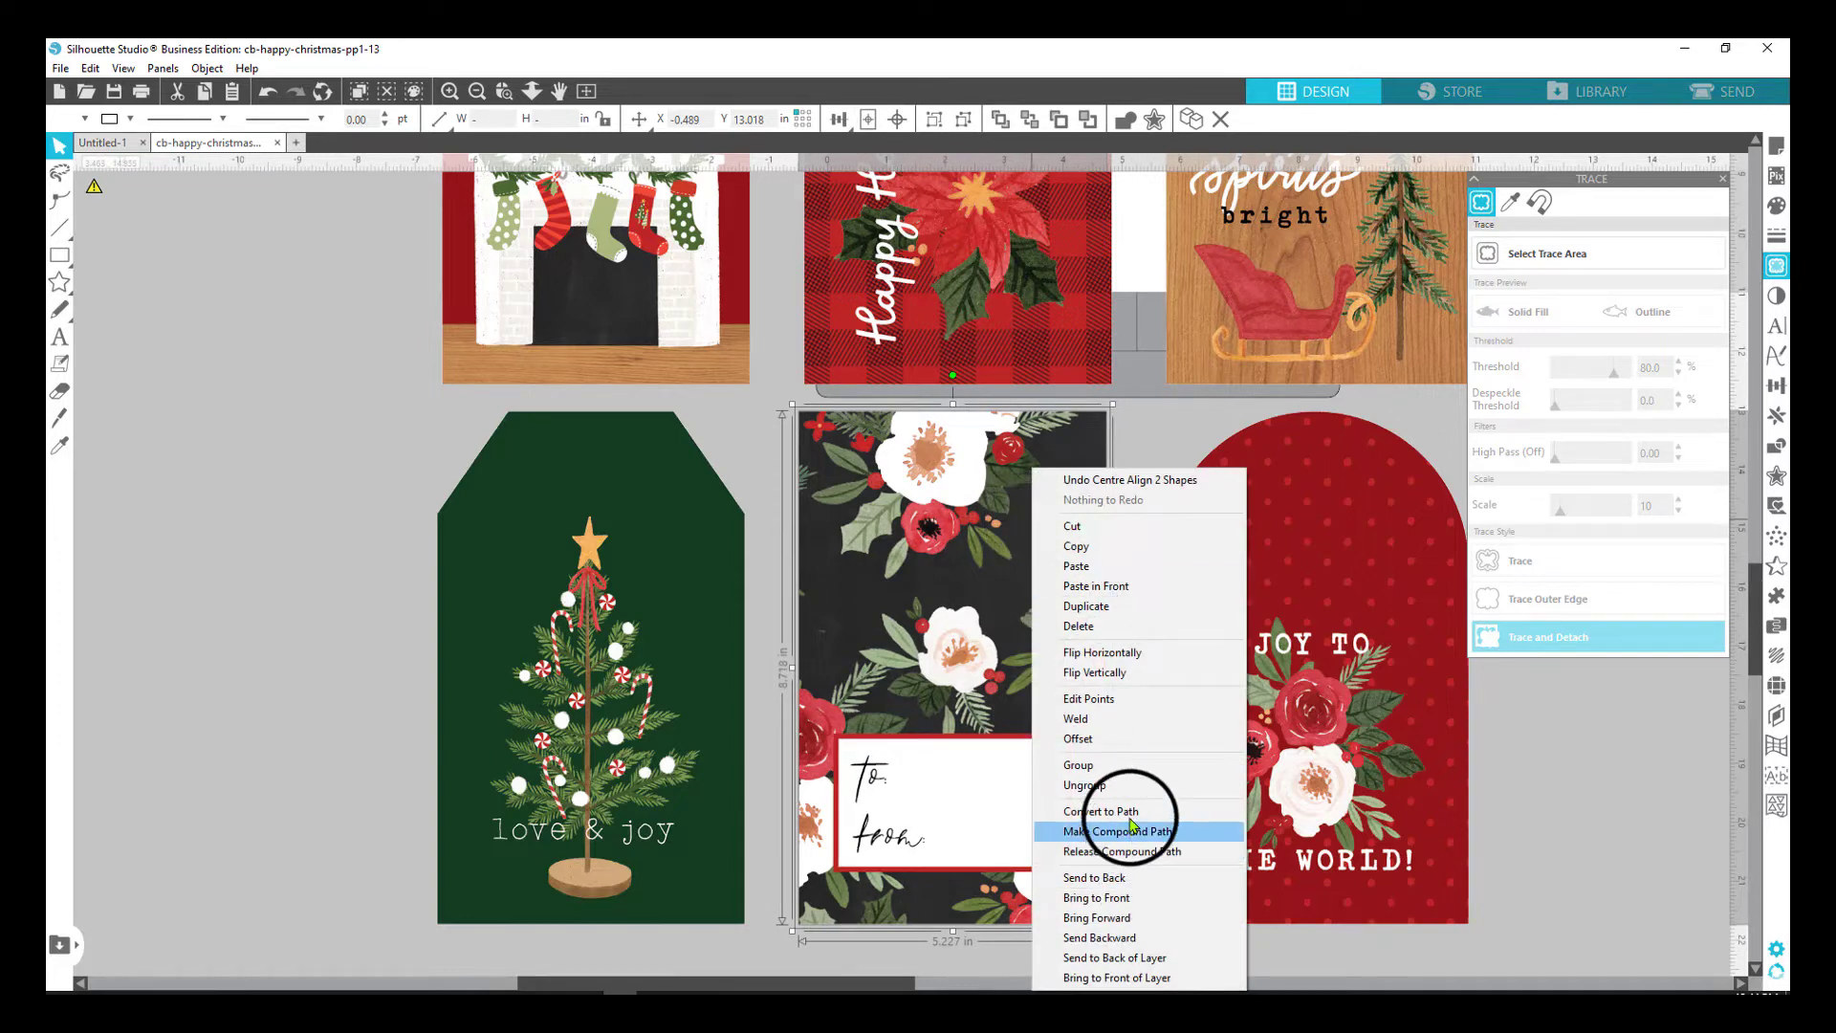
click(1139, 764)
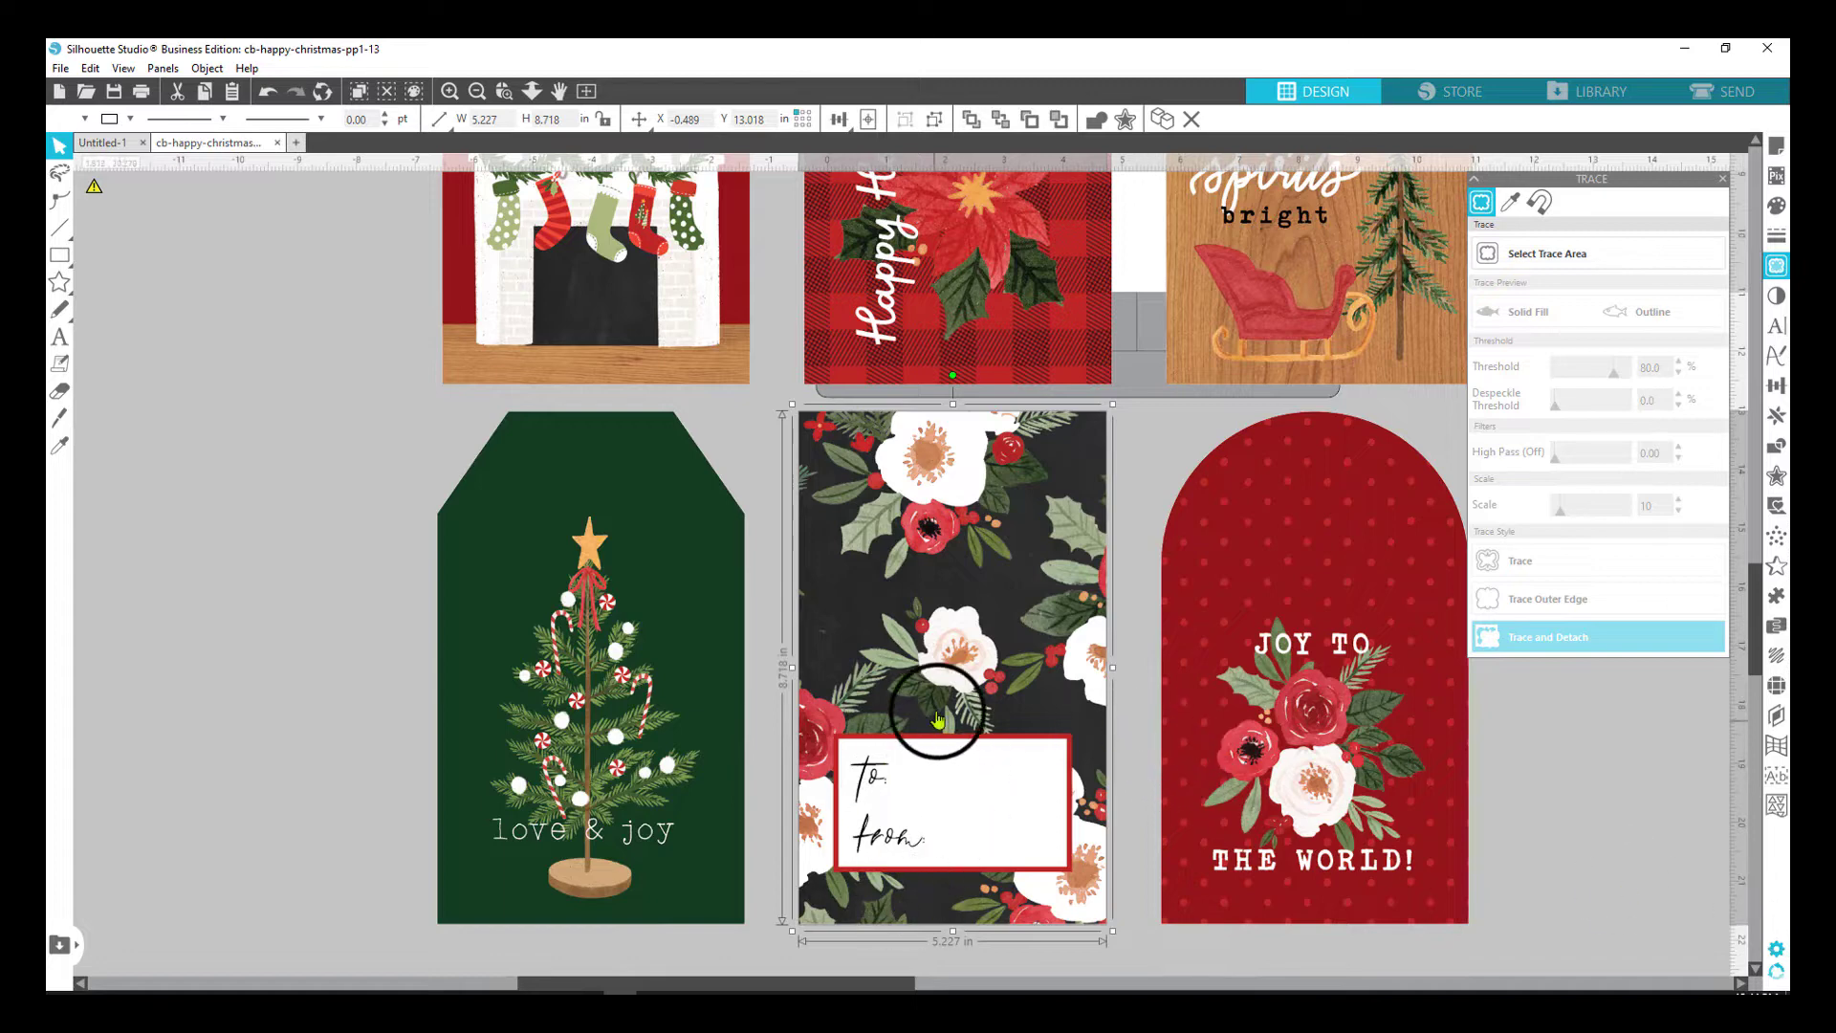
click(263, 517)
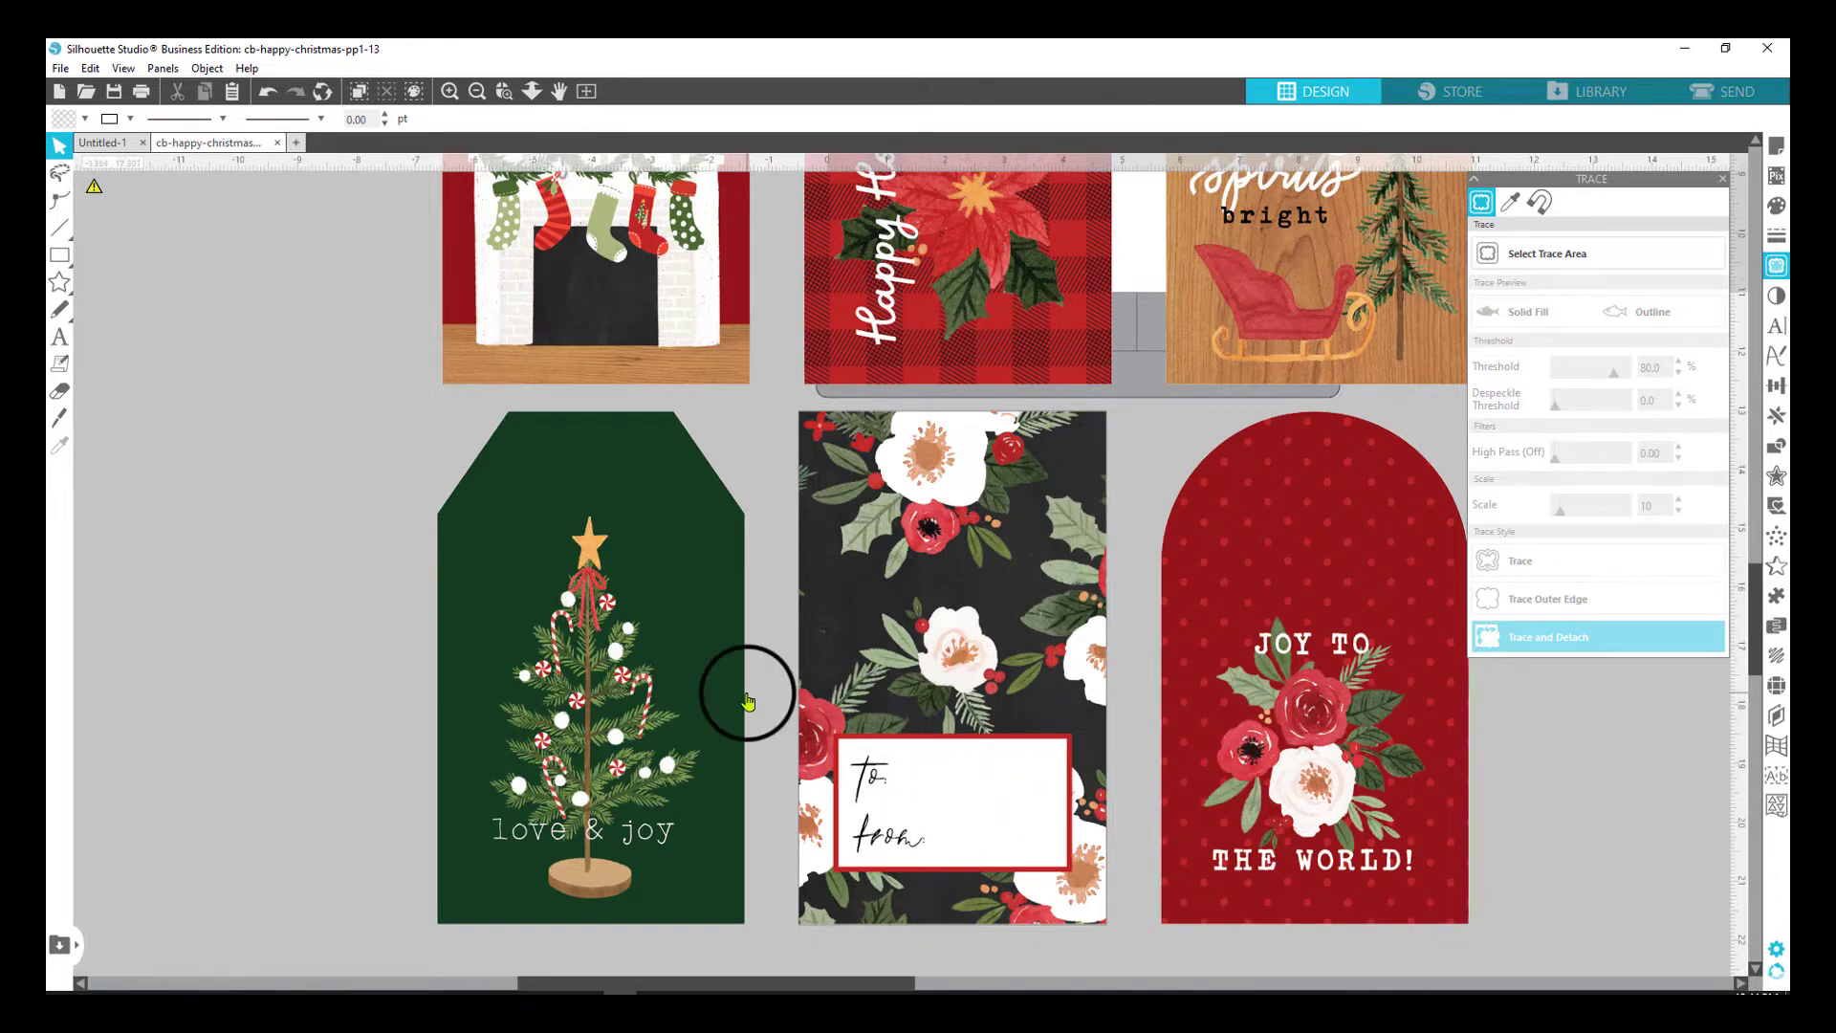
Move the red "Merry Christmas!" fireplace tag slightly up and to the left.
scroll(1153, 660, up, 3)
scroll(1152, 662, up, 5)
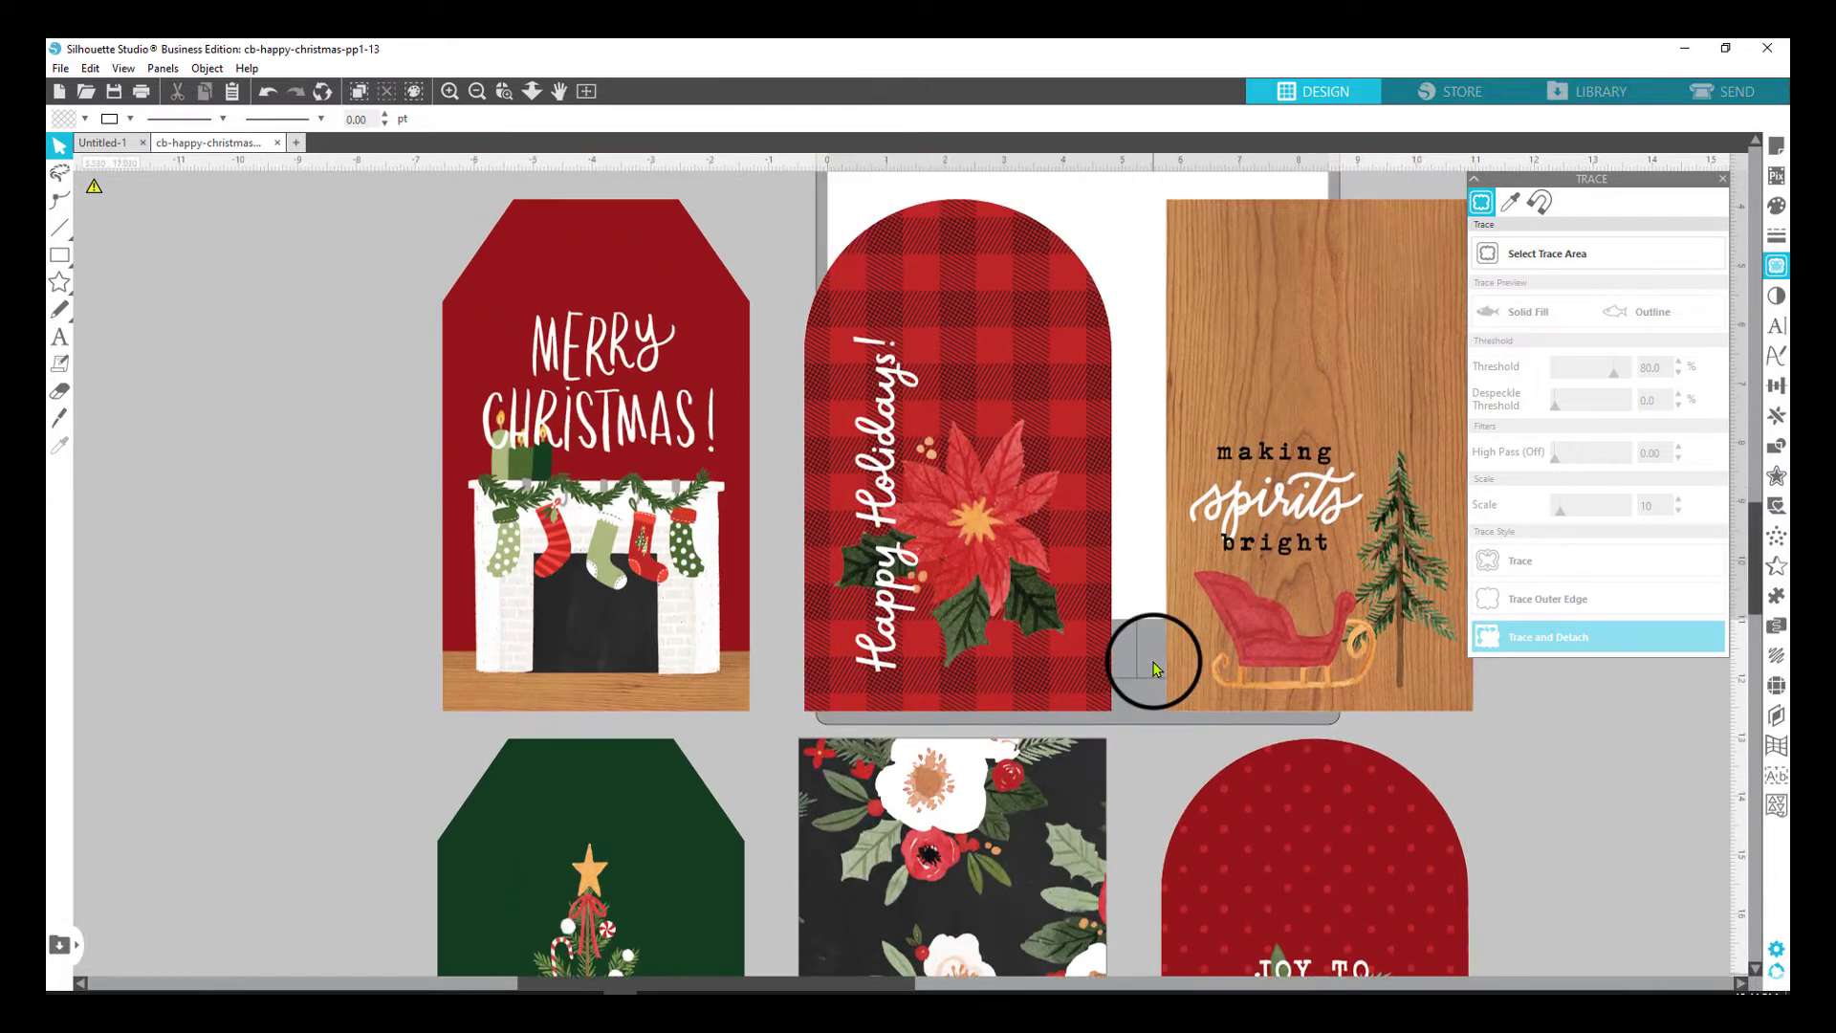
click(594, 306)
drag(594, 306, 589, 294)
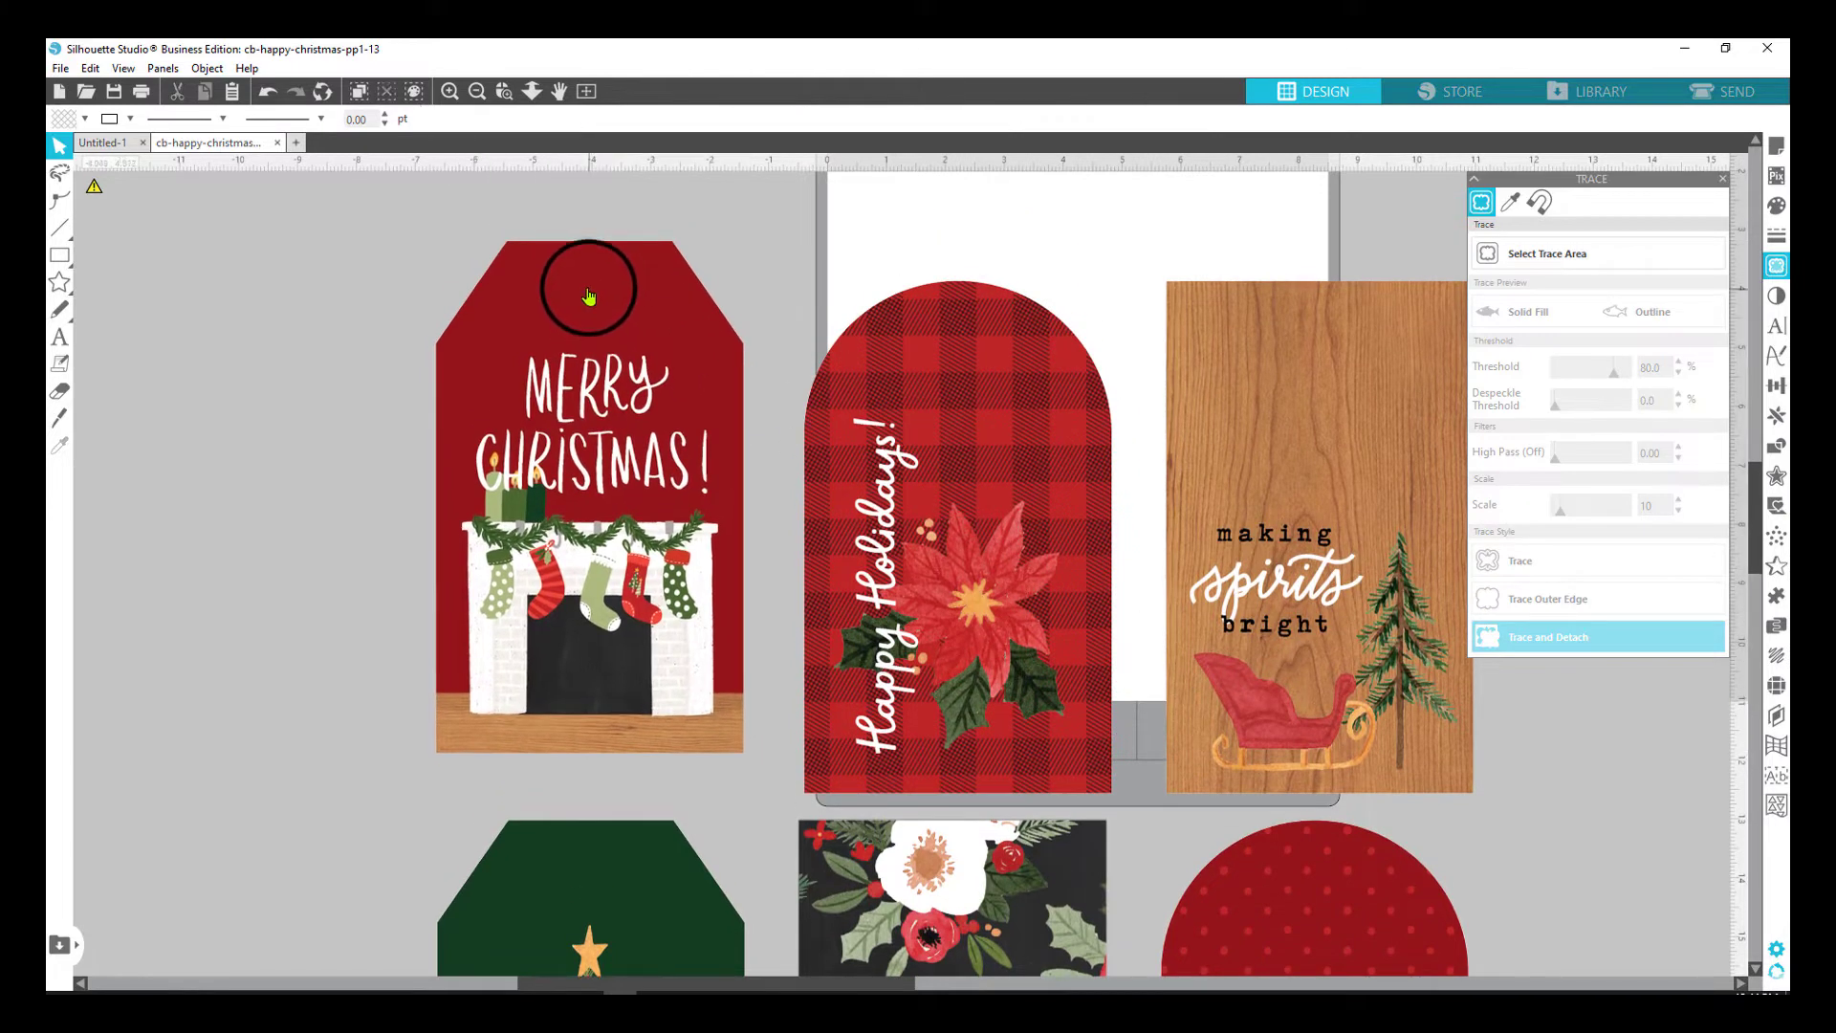
Draw a circle about 0.67 in wide near the top of the "Merry Christmas!" tag and copy it onto the other five tags.
click(60, 256)
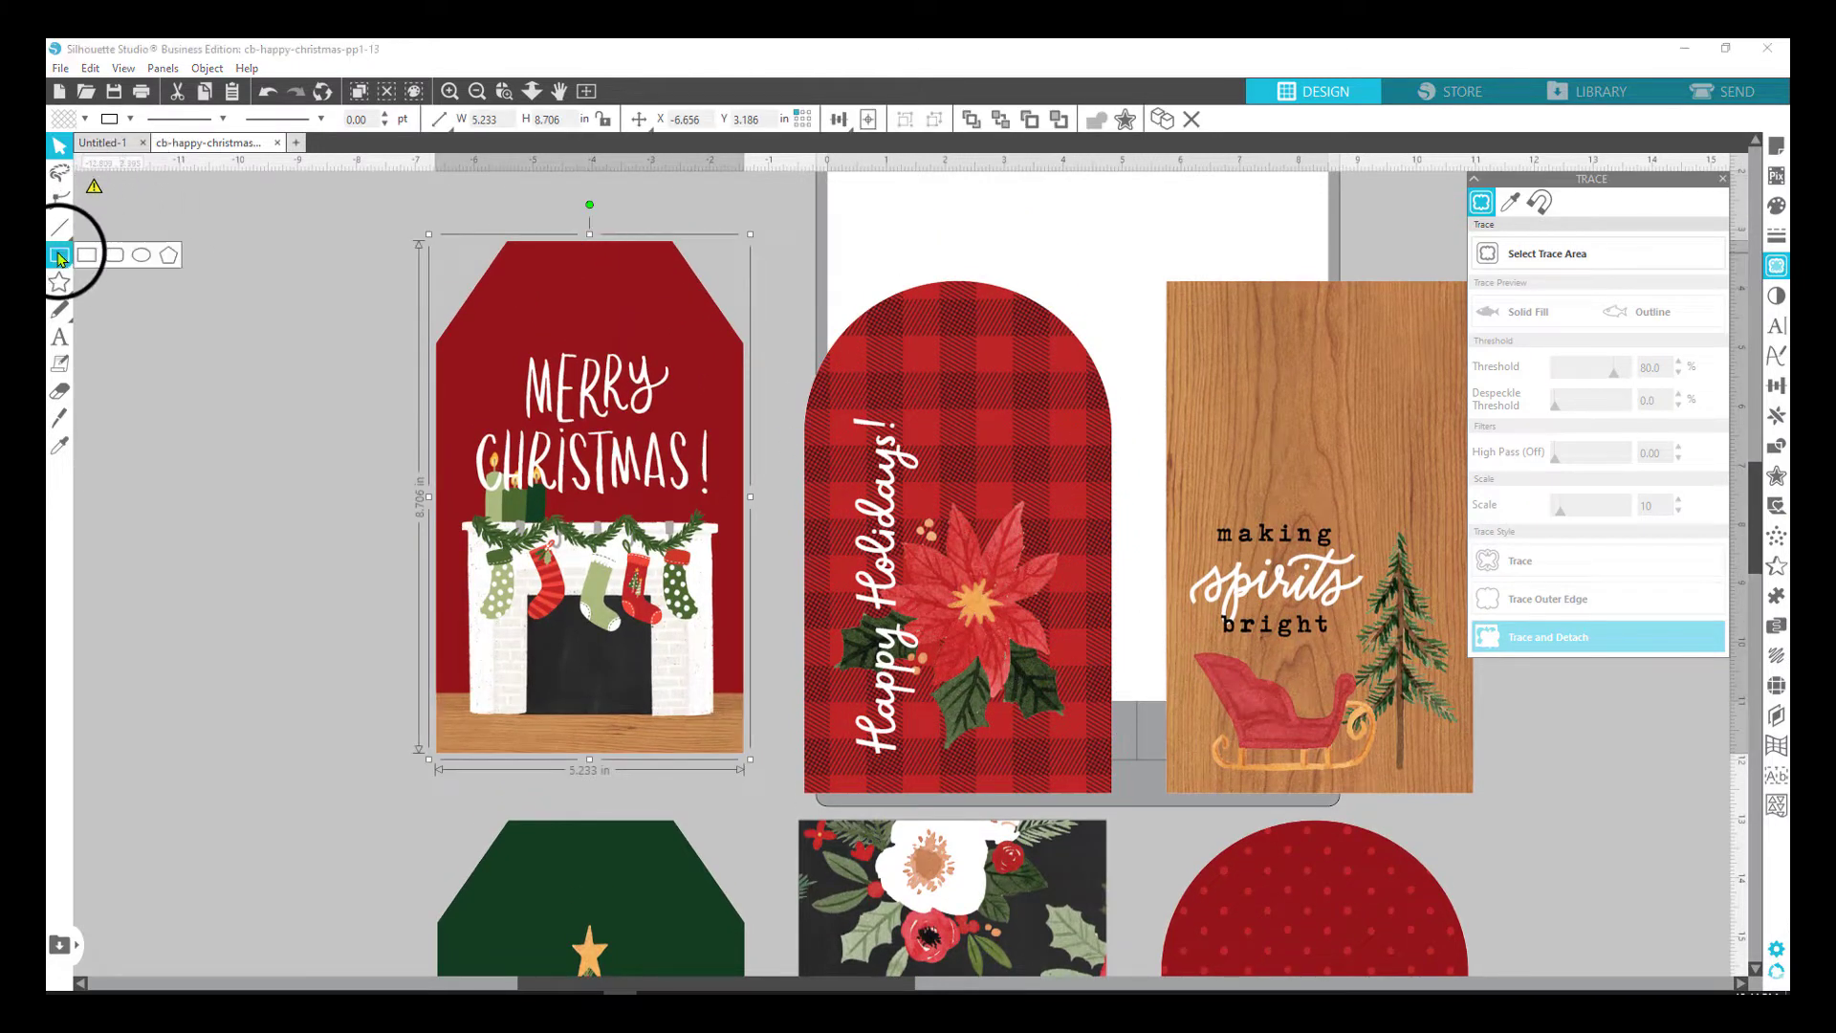
click(142, 254)
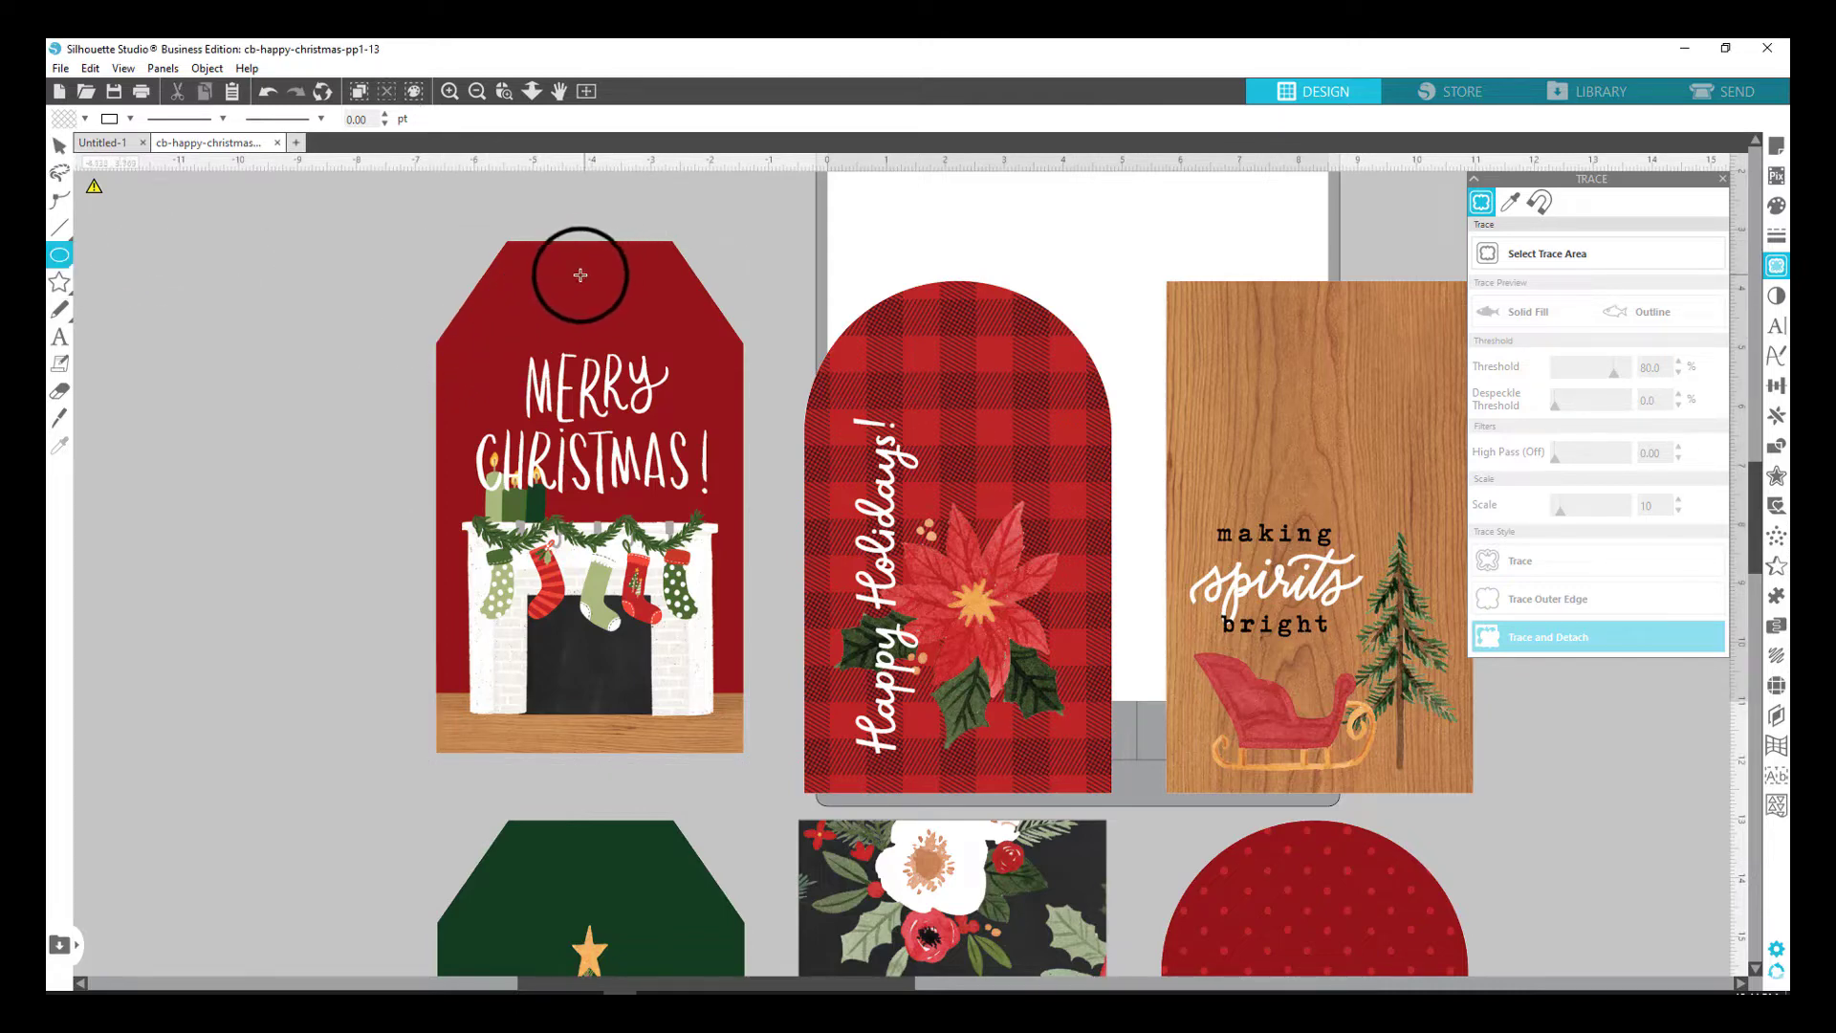
mouse_move(585, 281)
mouse_down()
mouse_move(632, 303)
mouse_move(604, 287)
mouse_up()
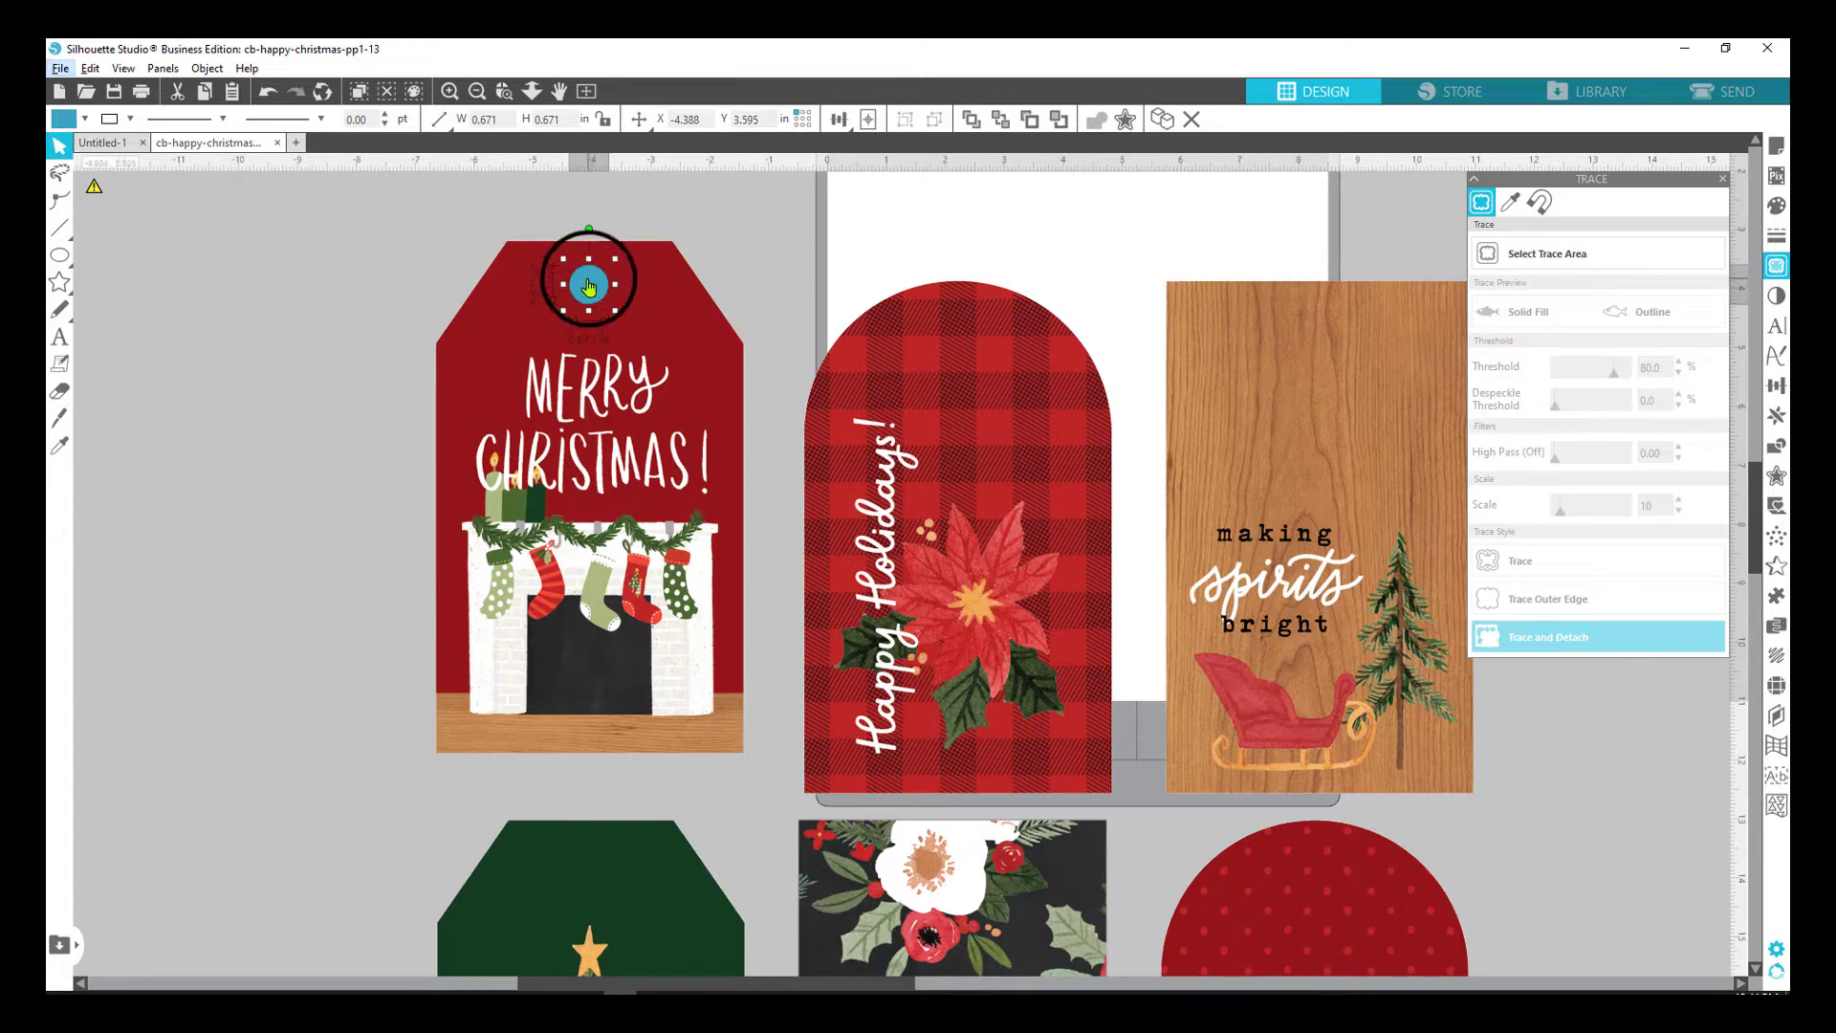
drag(589, 286, 1324, 367)
drag(1273, 424, 1325, 878)
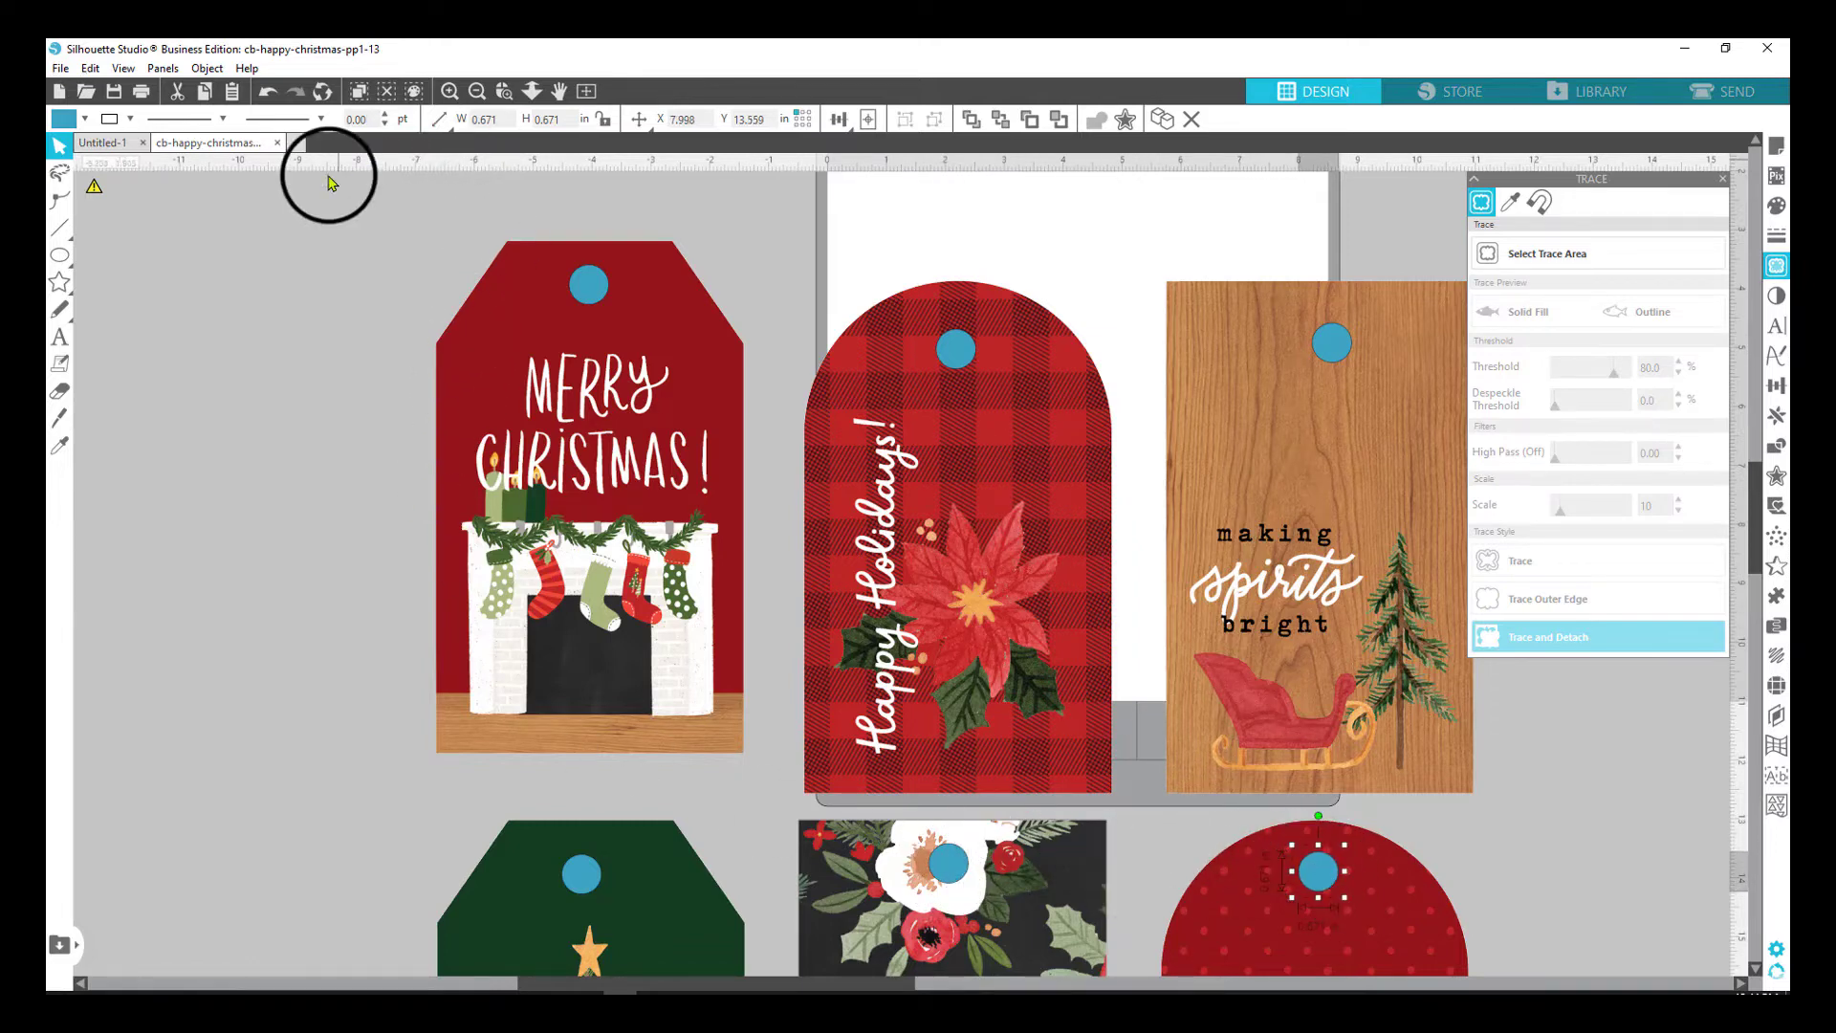
Subtract the circle from the red "Merry Christmas!" tag to make its hanging hole, and move the tag slightly up and left.
drag(415, 205, 638, 335)
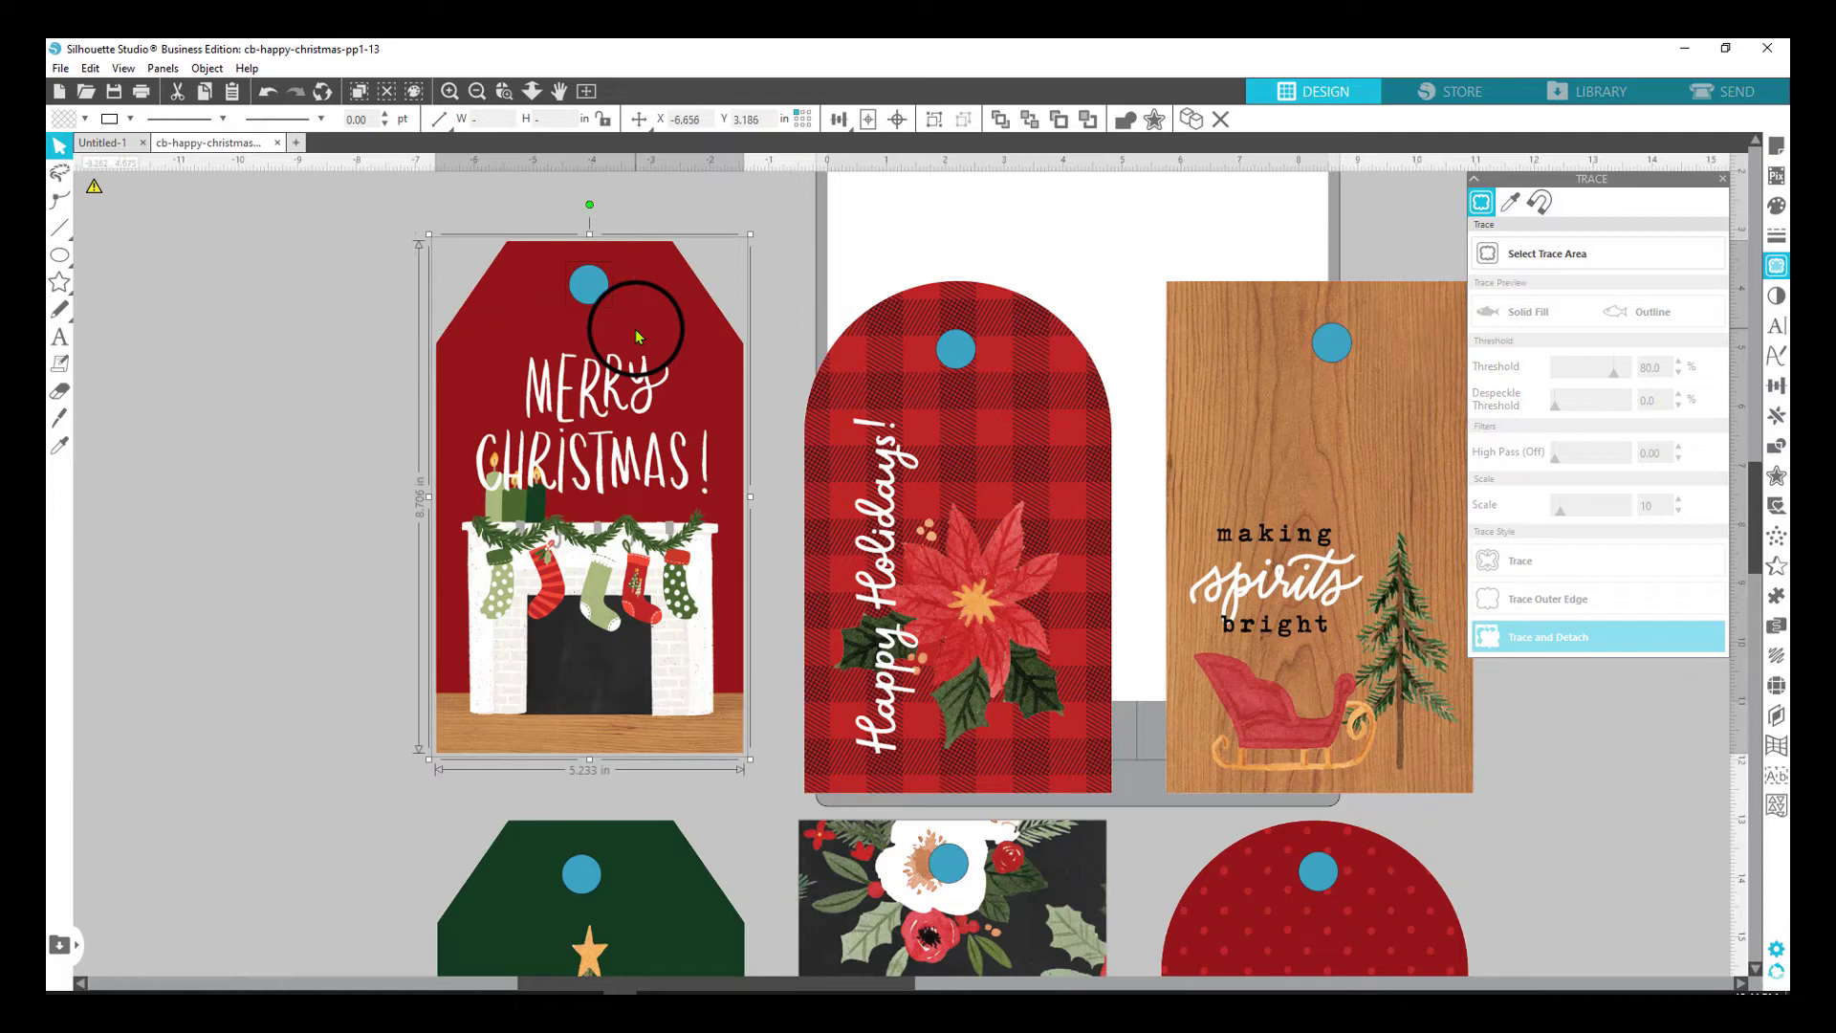
click(705, 192)
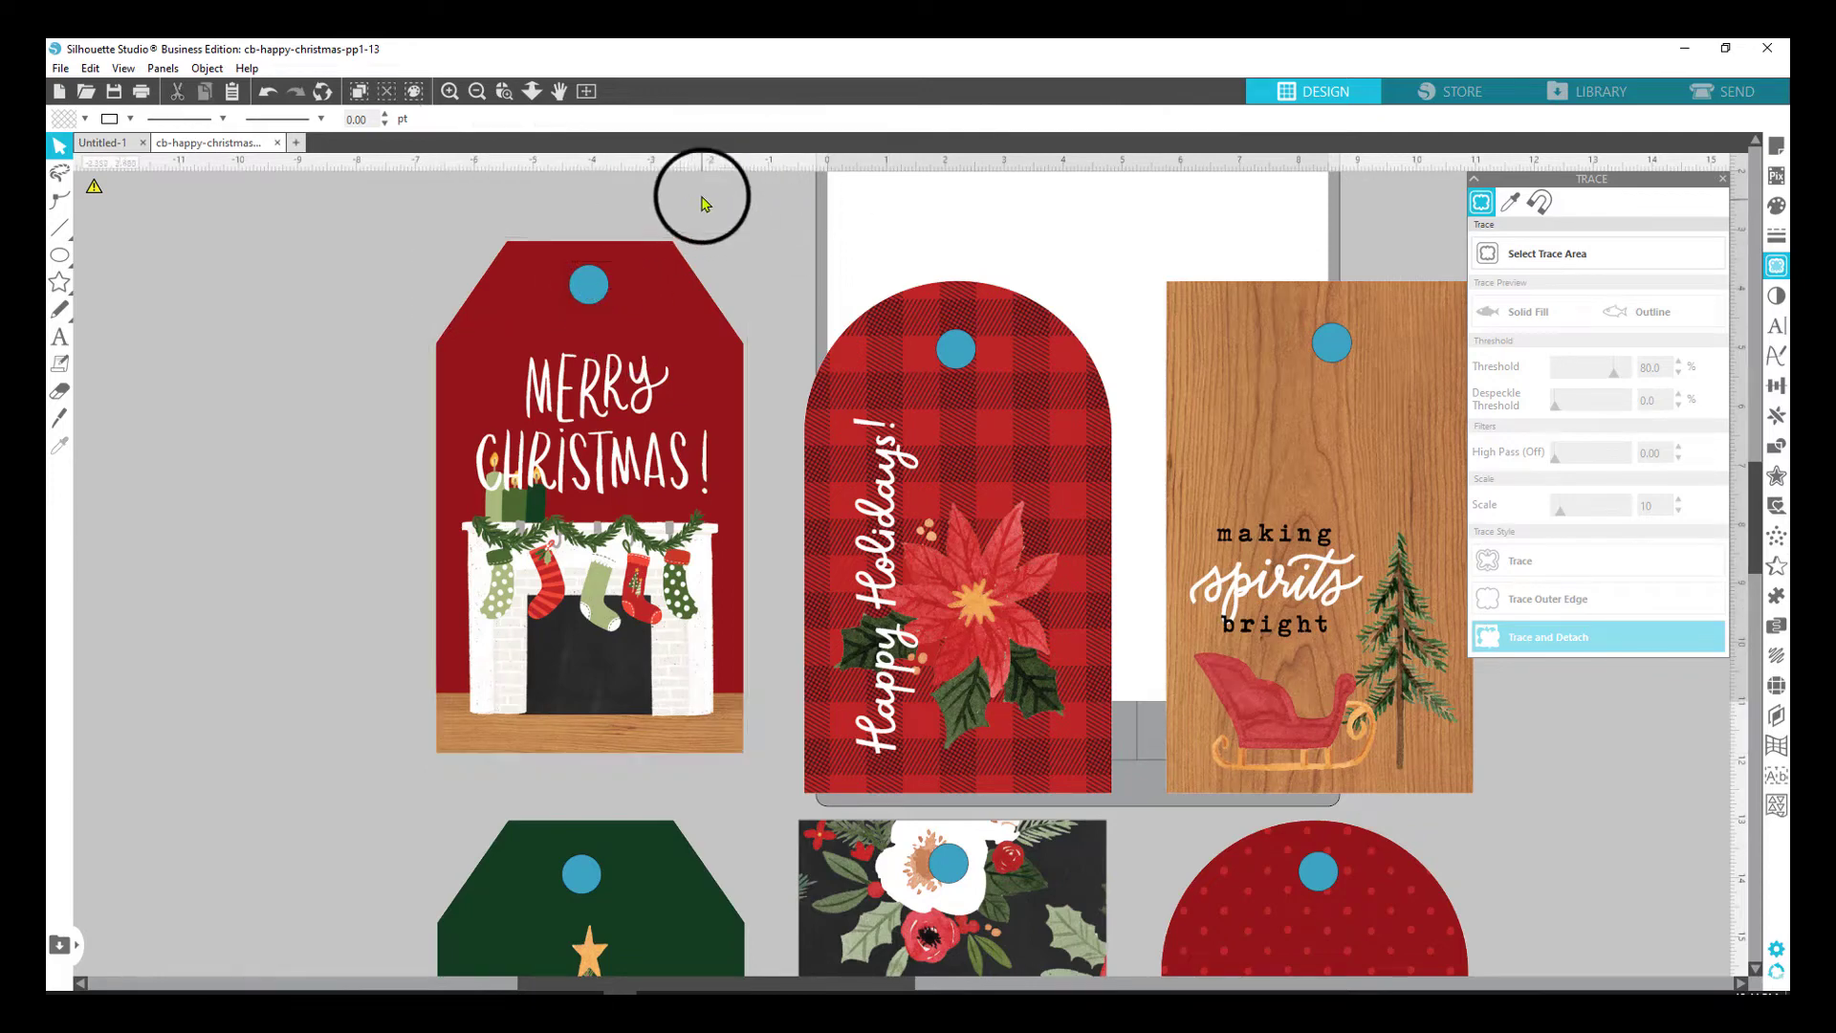
click(591, 280)
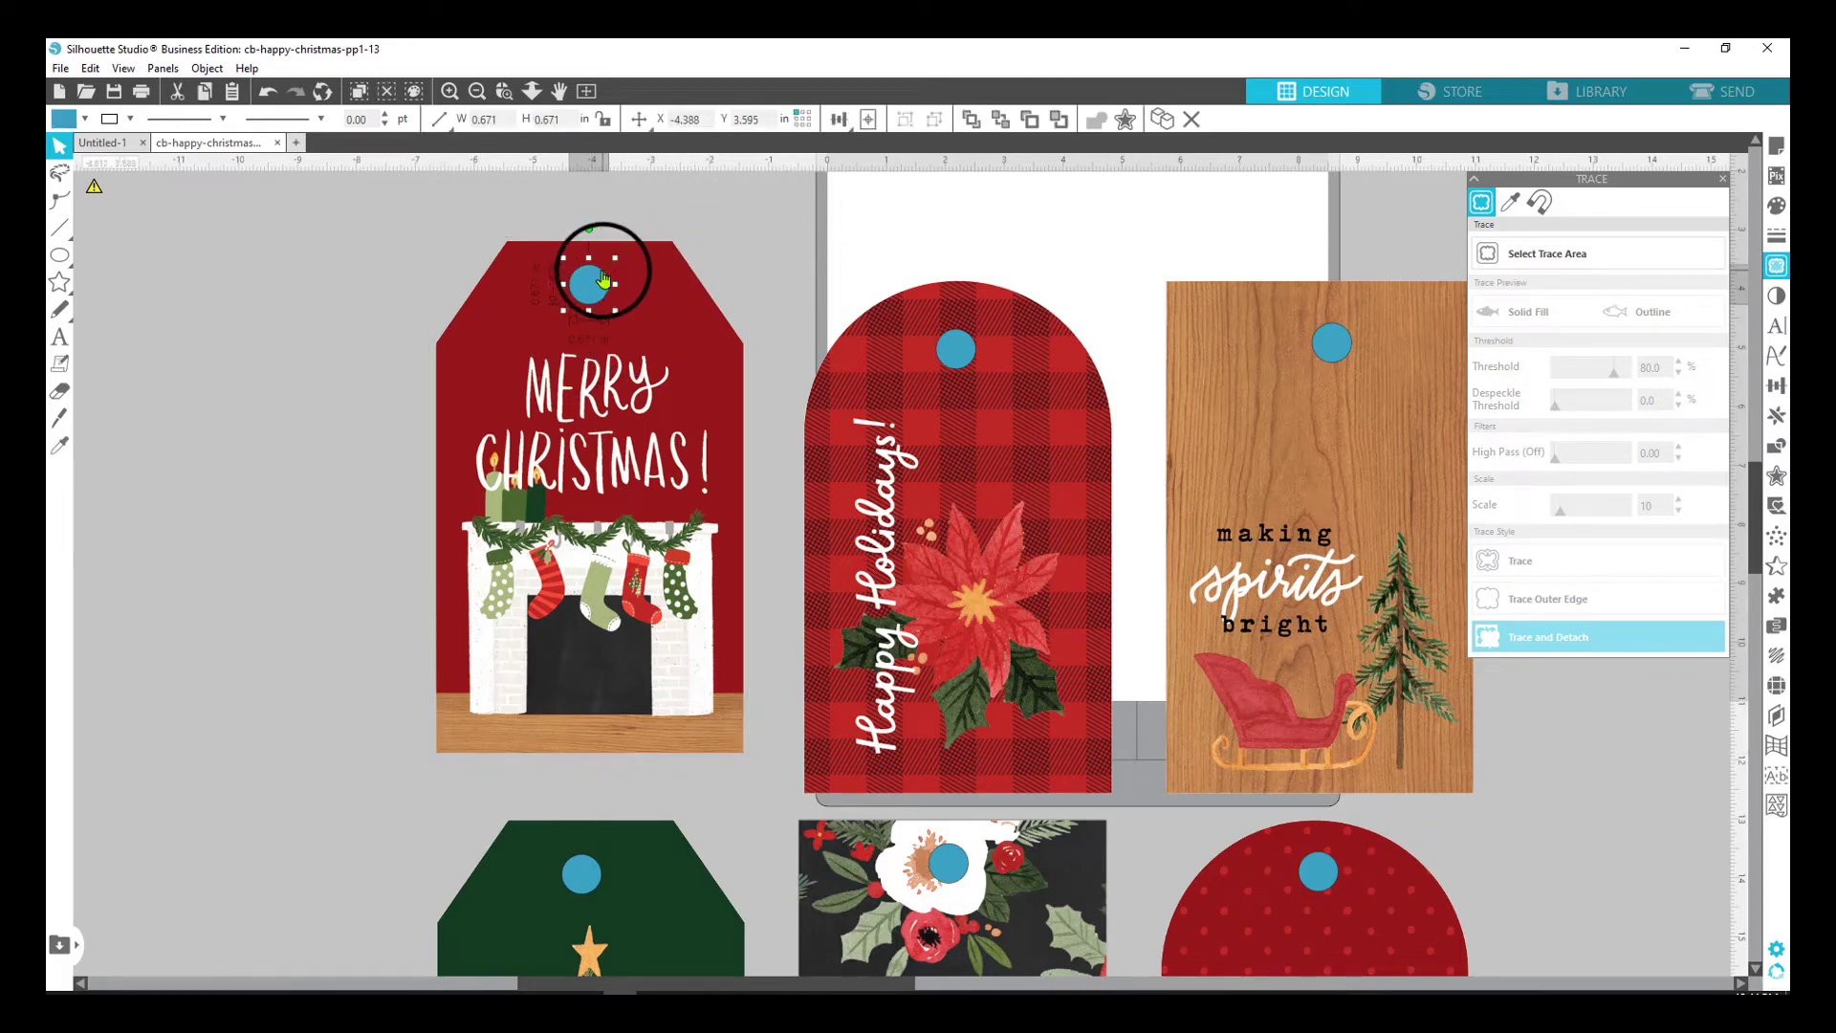
shift+click(680, 315)
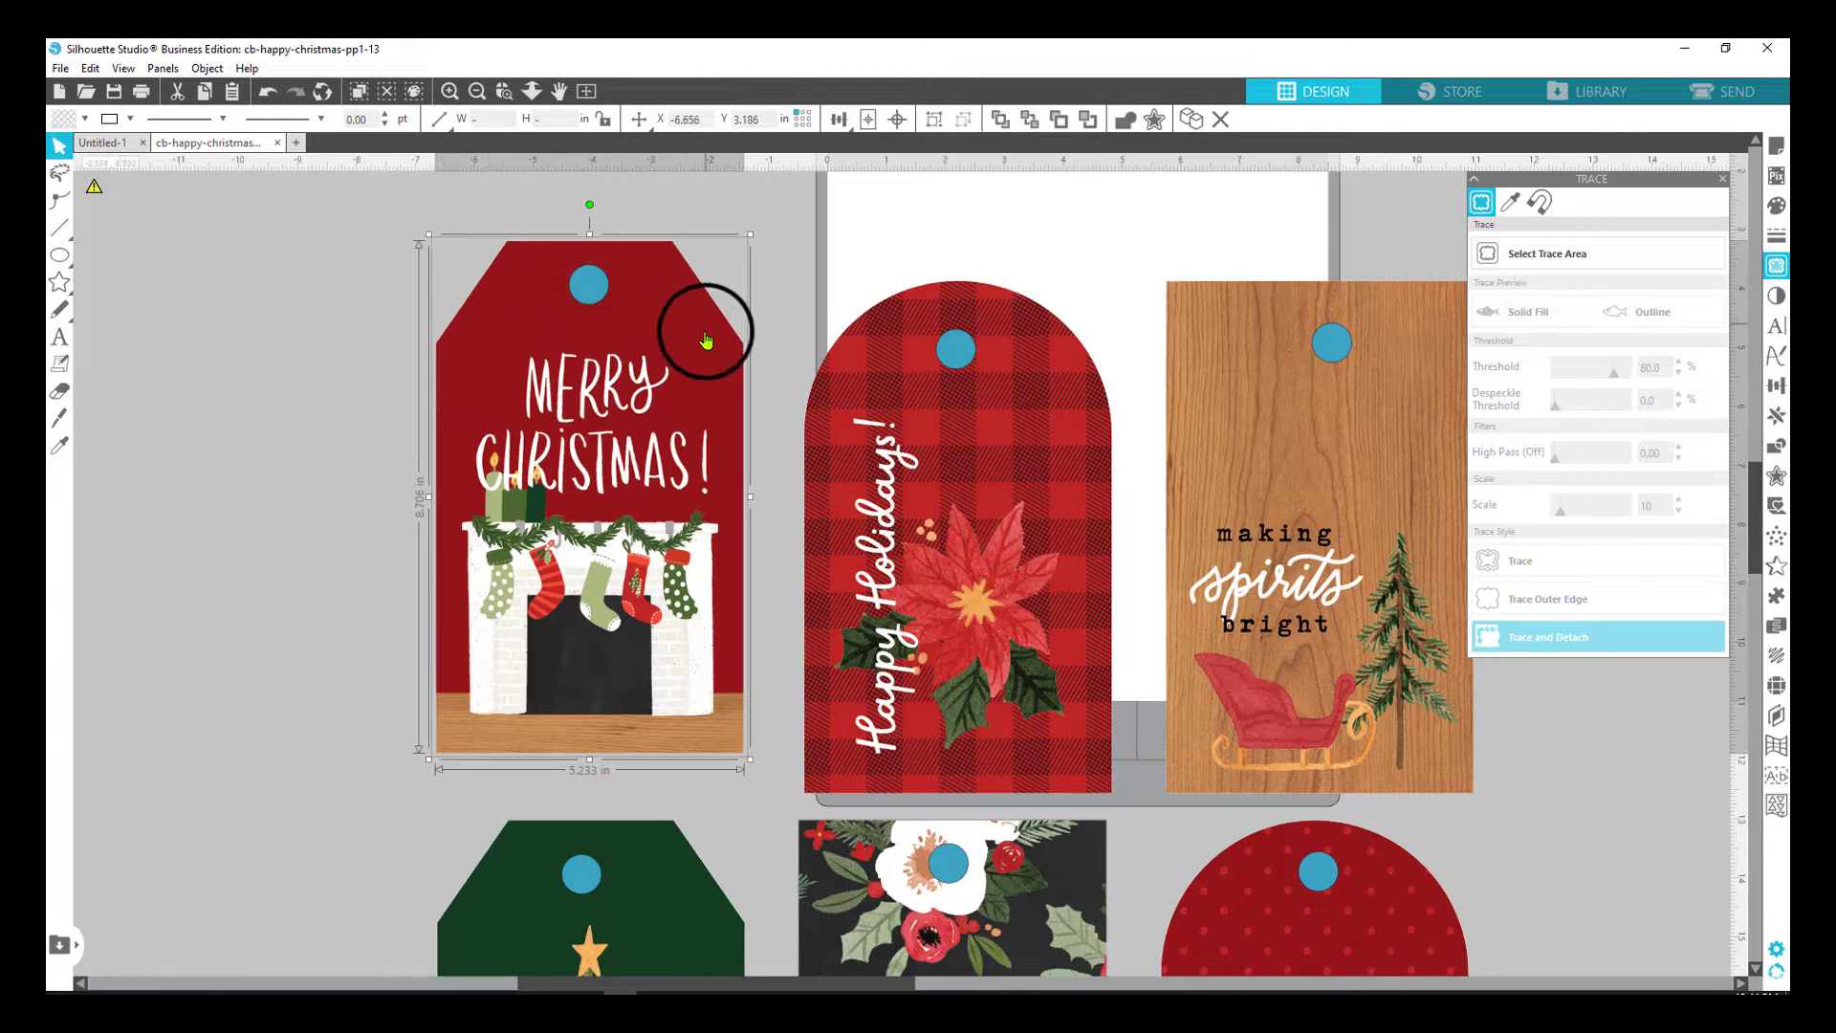
click(1778, 450)
click(1658, 234)
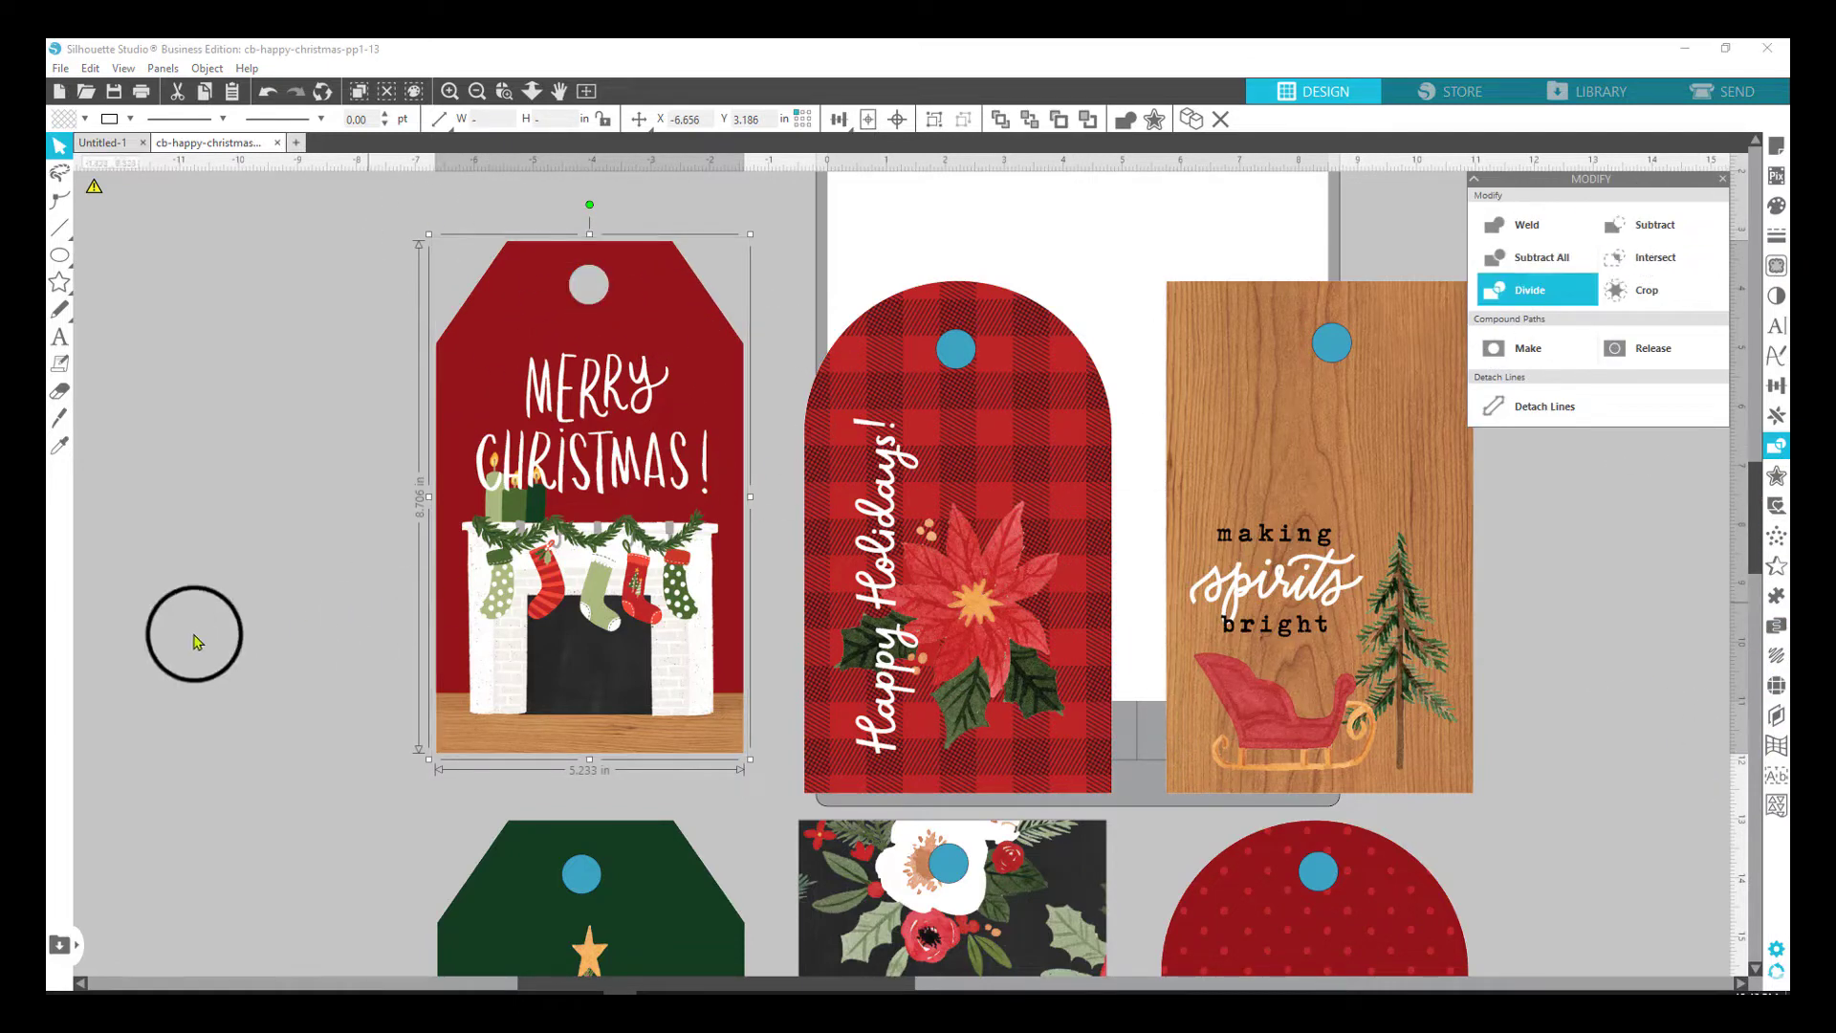
drag(661, 369, 593, 320)
Raise the circle slightly on the plaid "Happy Holidays!" tag and subtract it from the tag to make a hanging hole.
click(941, 365)
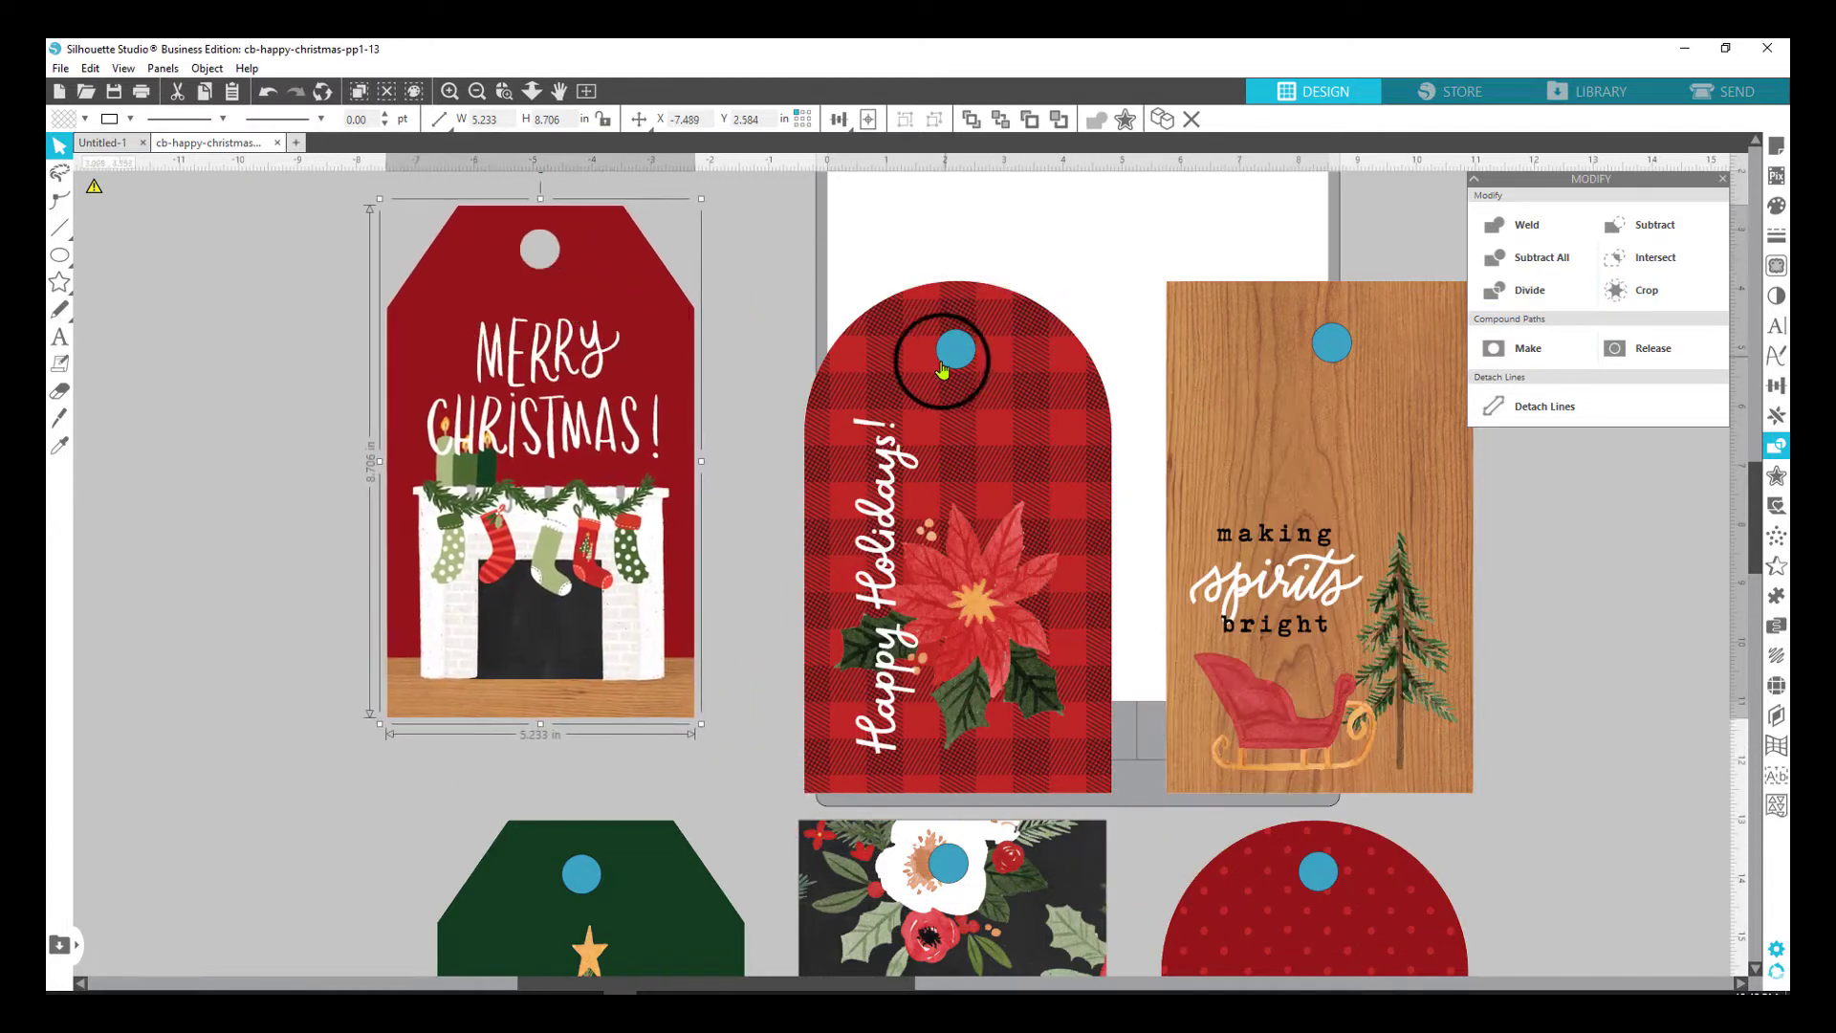
drag(954, 350, 956, 342)
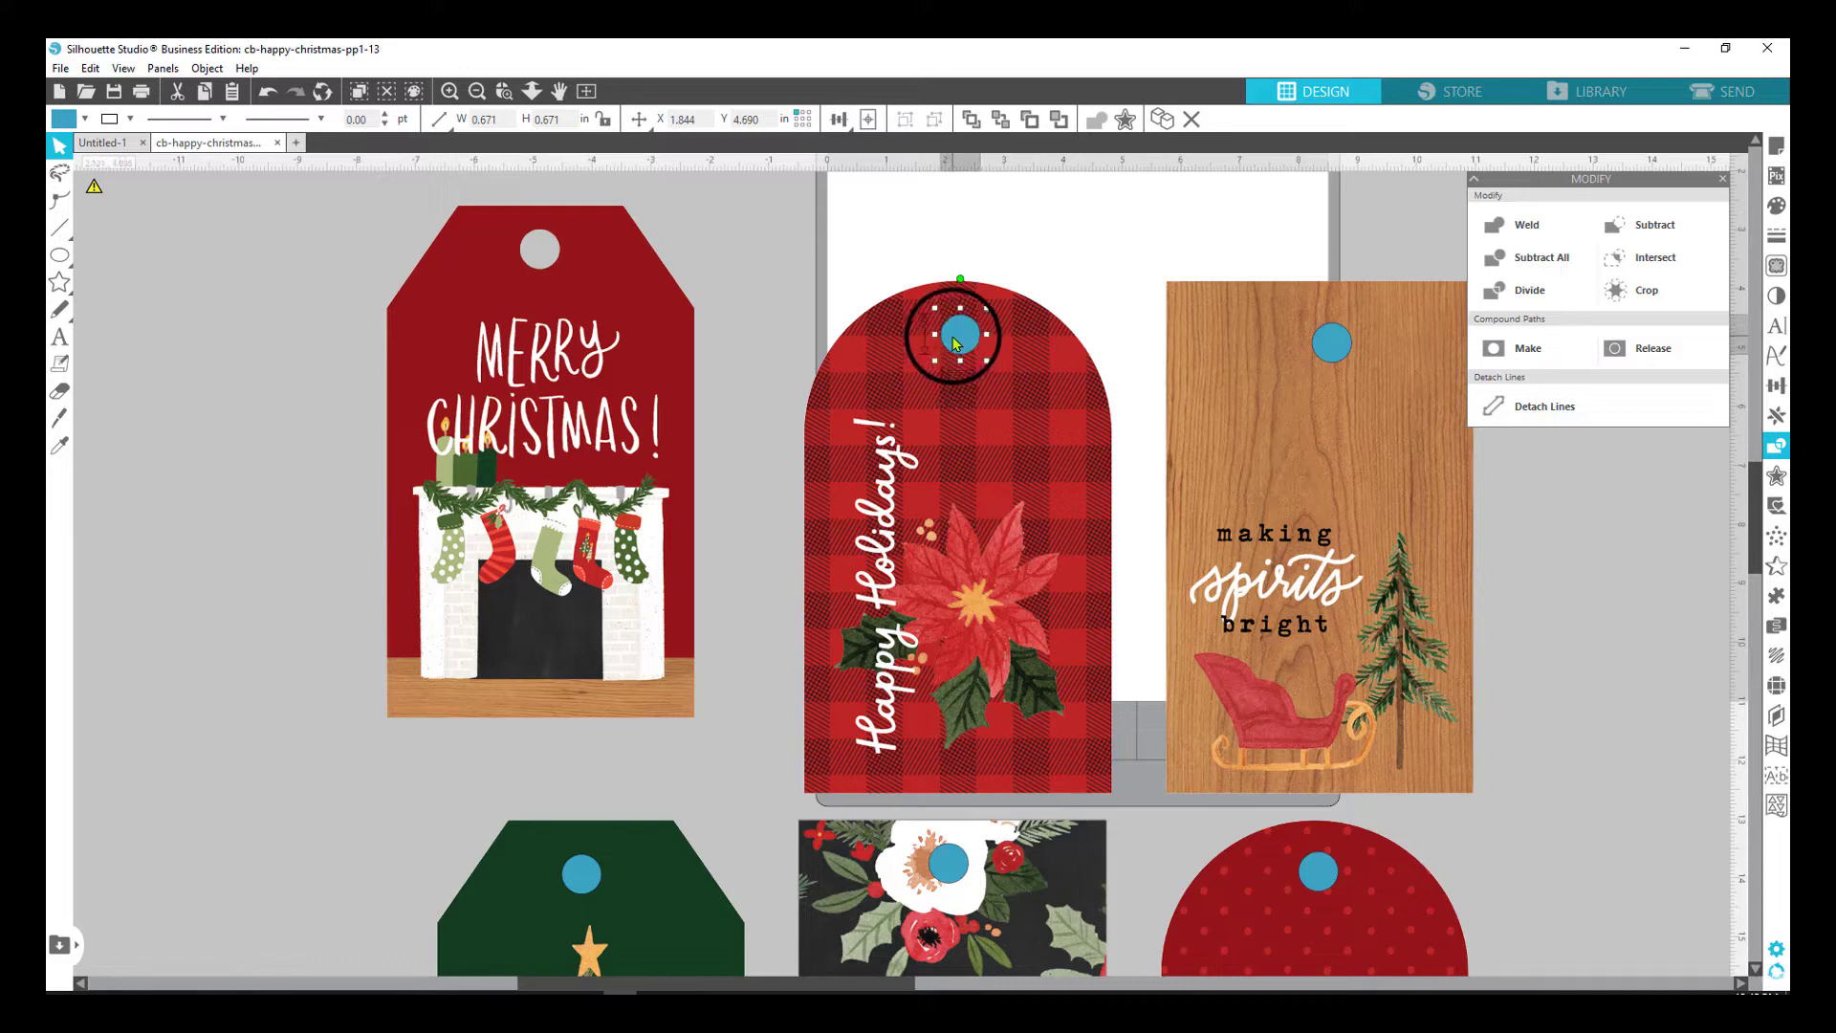
shift+click(1075, 457)
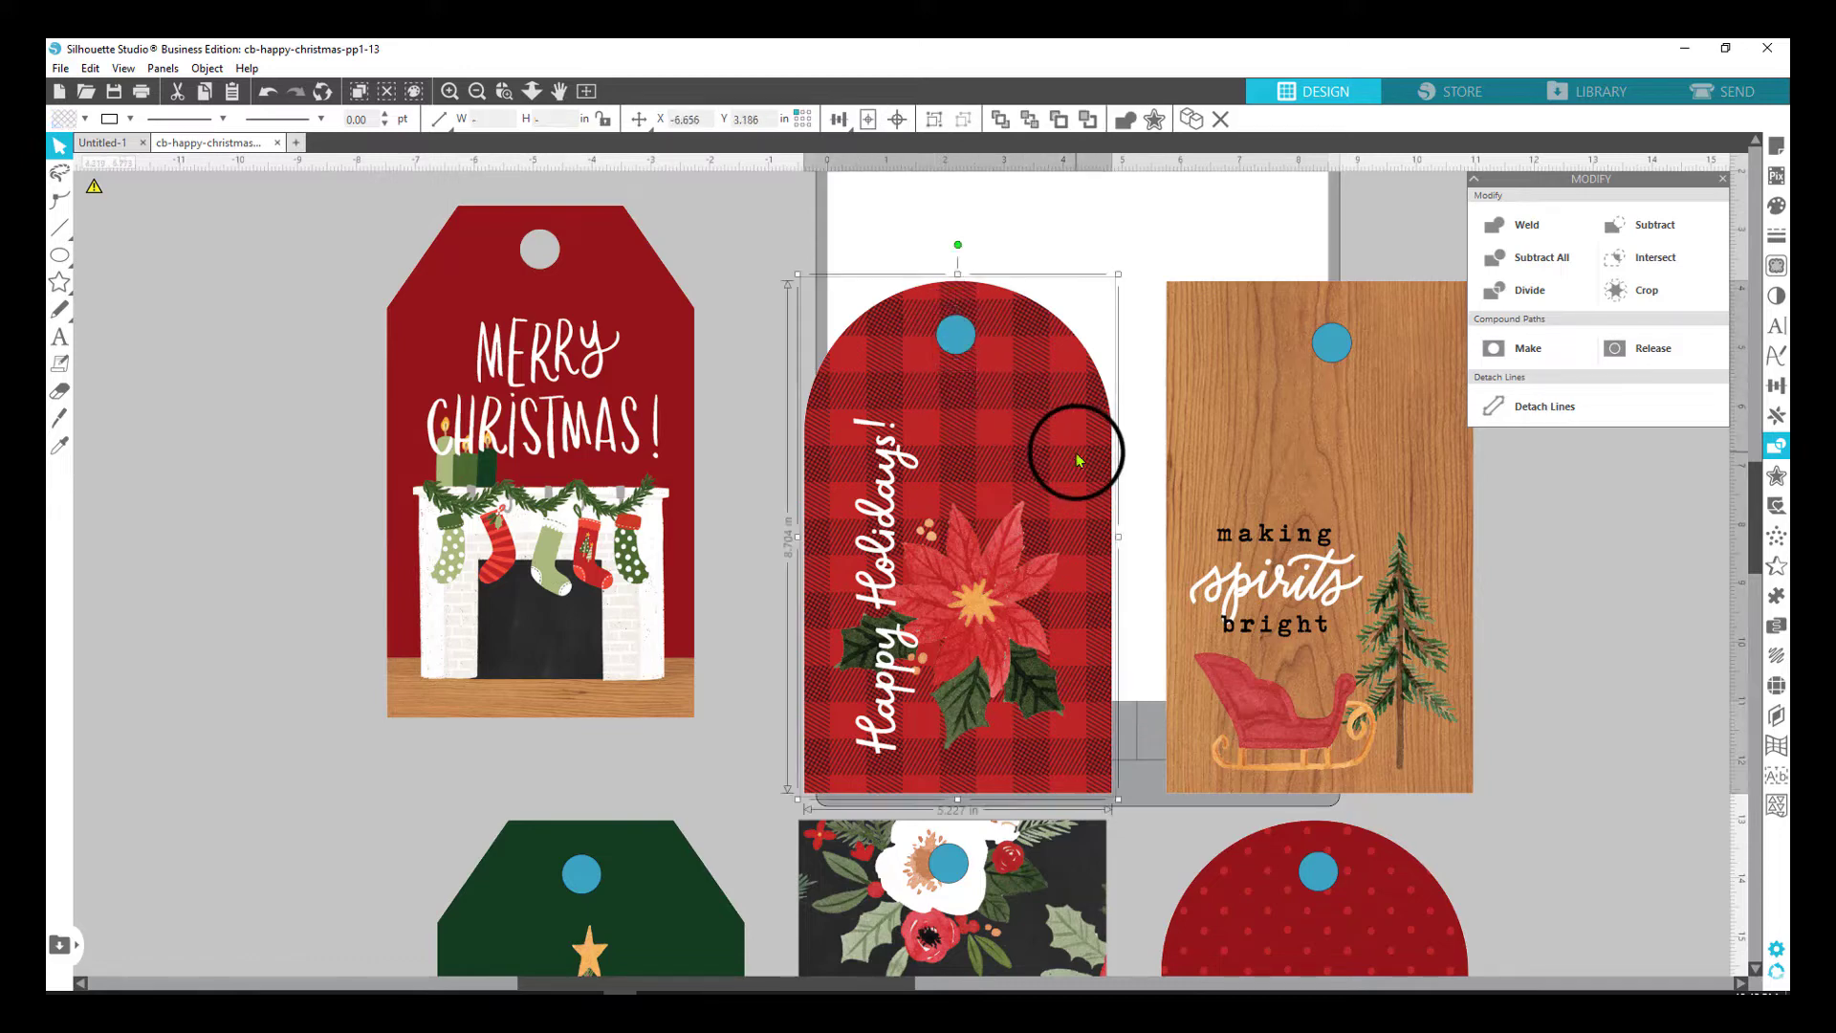
click(1656, 229)
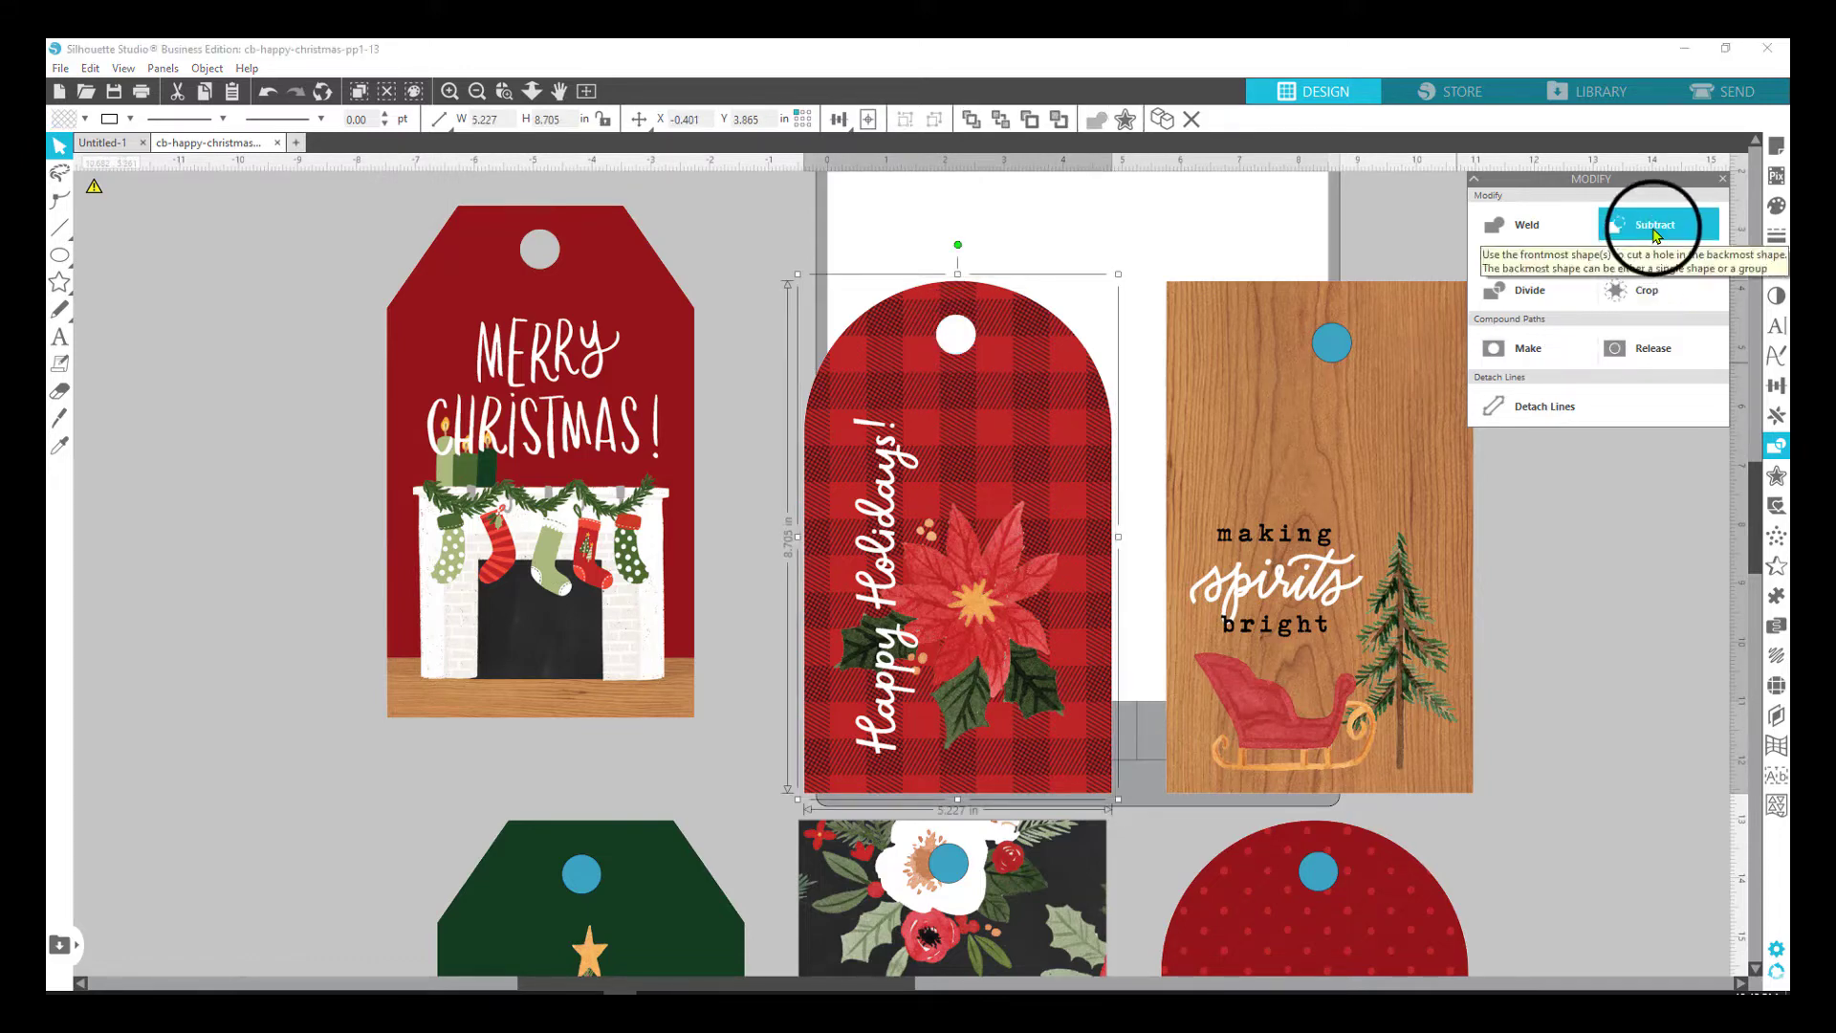
Shift the circle slightly on the wooden "making spirits bright" tag and subtract it from the tag.
click(1331, 342)
click(1332, 344)
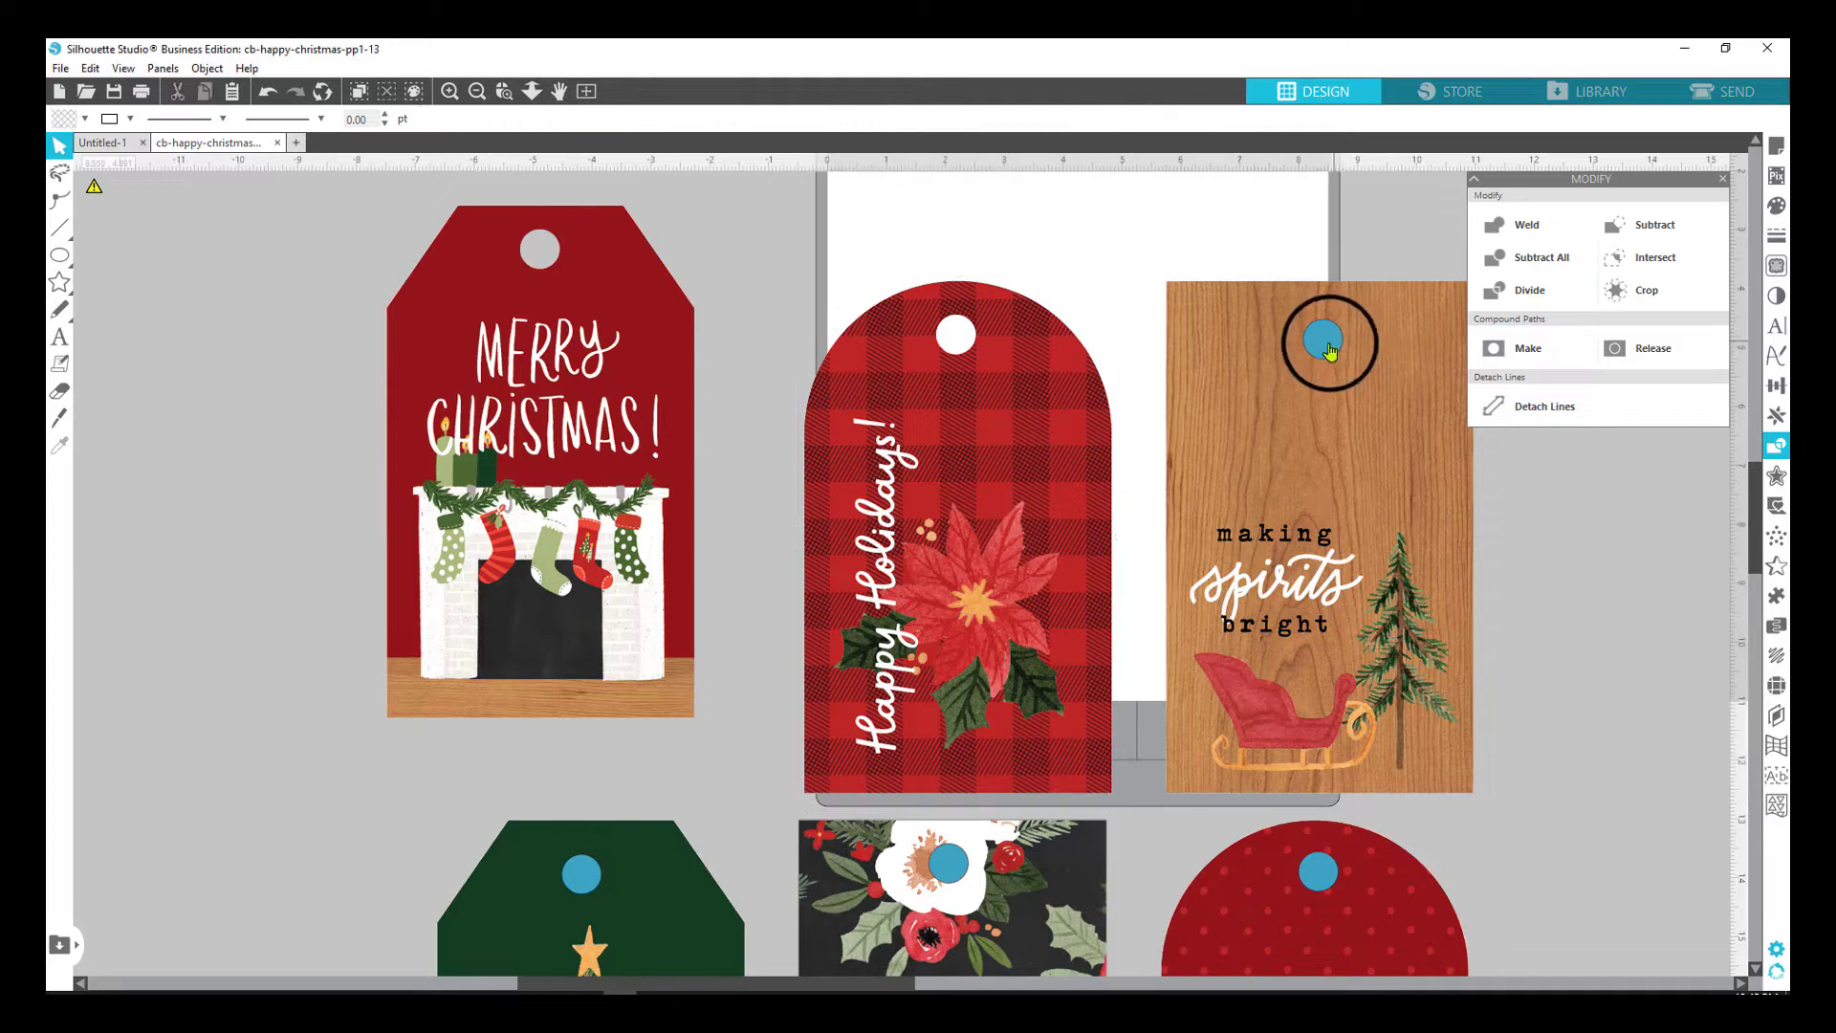
click(1724, 179)
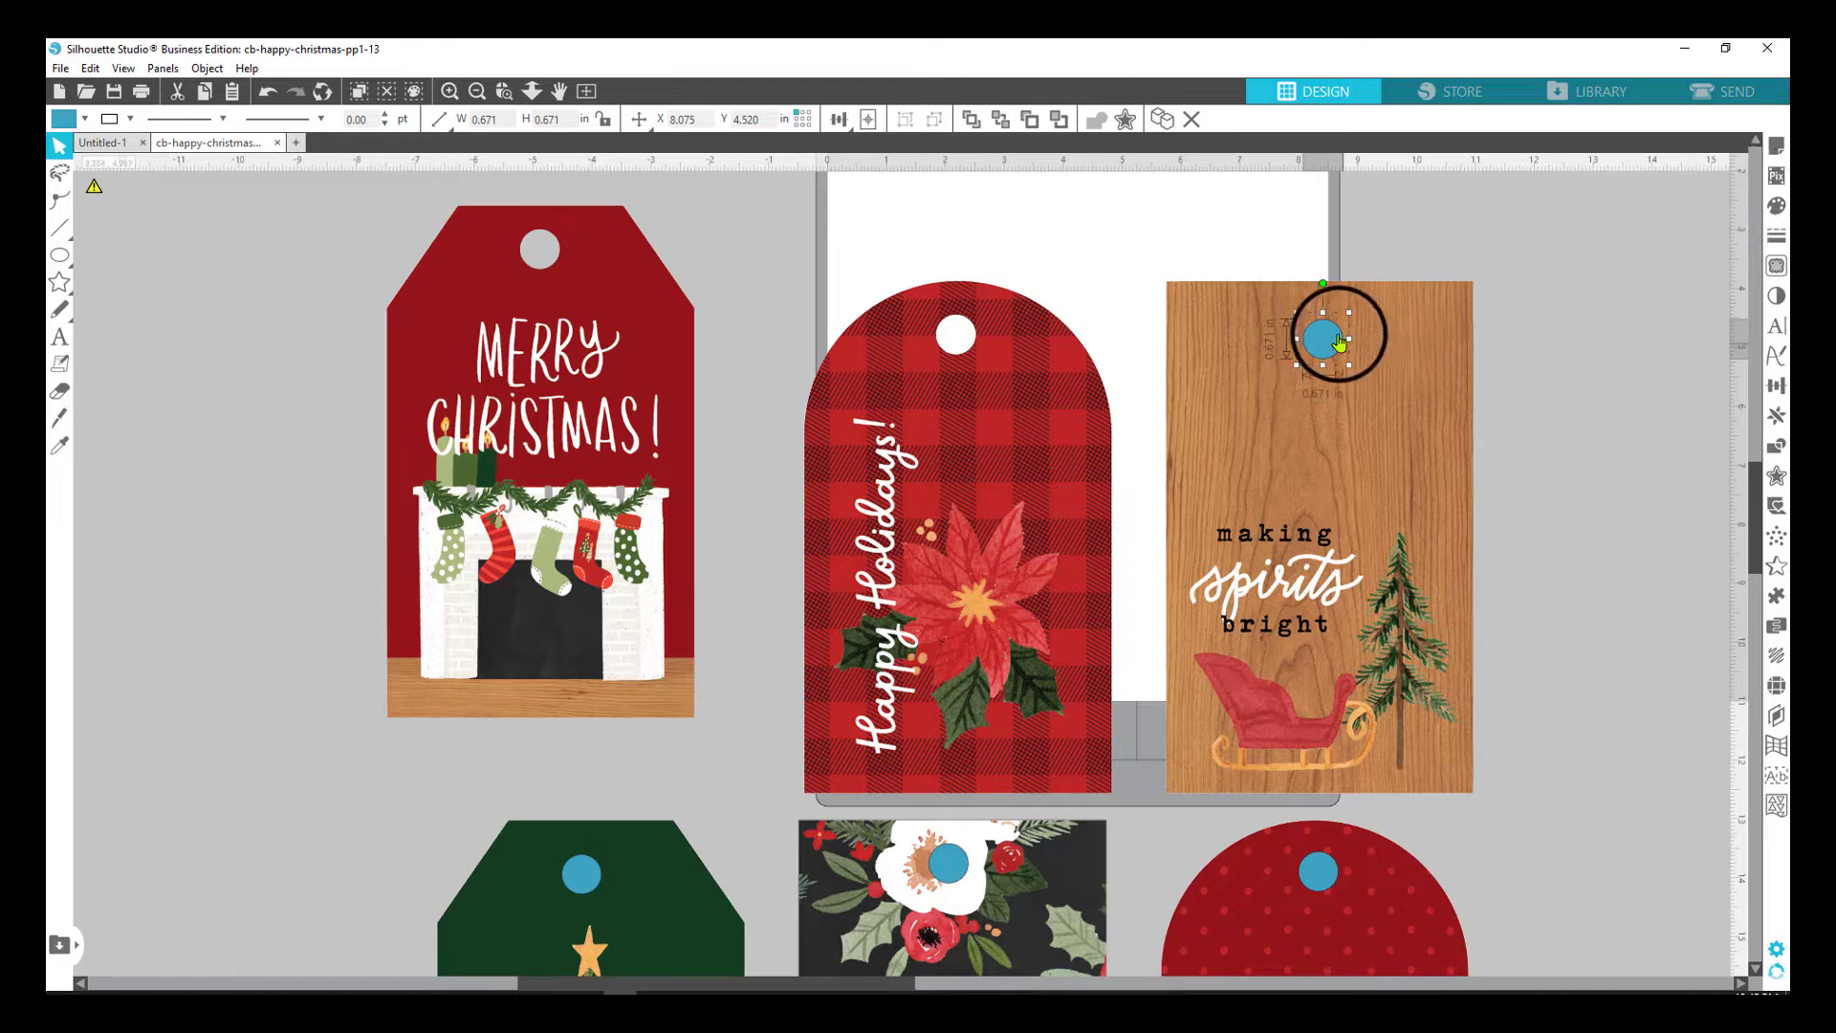
shift+click(1406, 403)
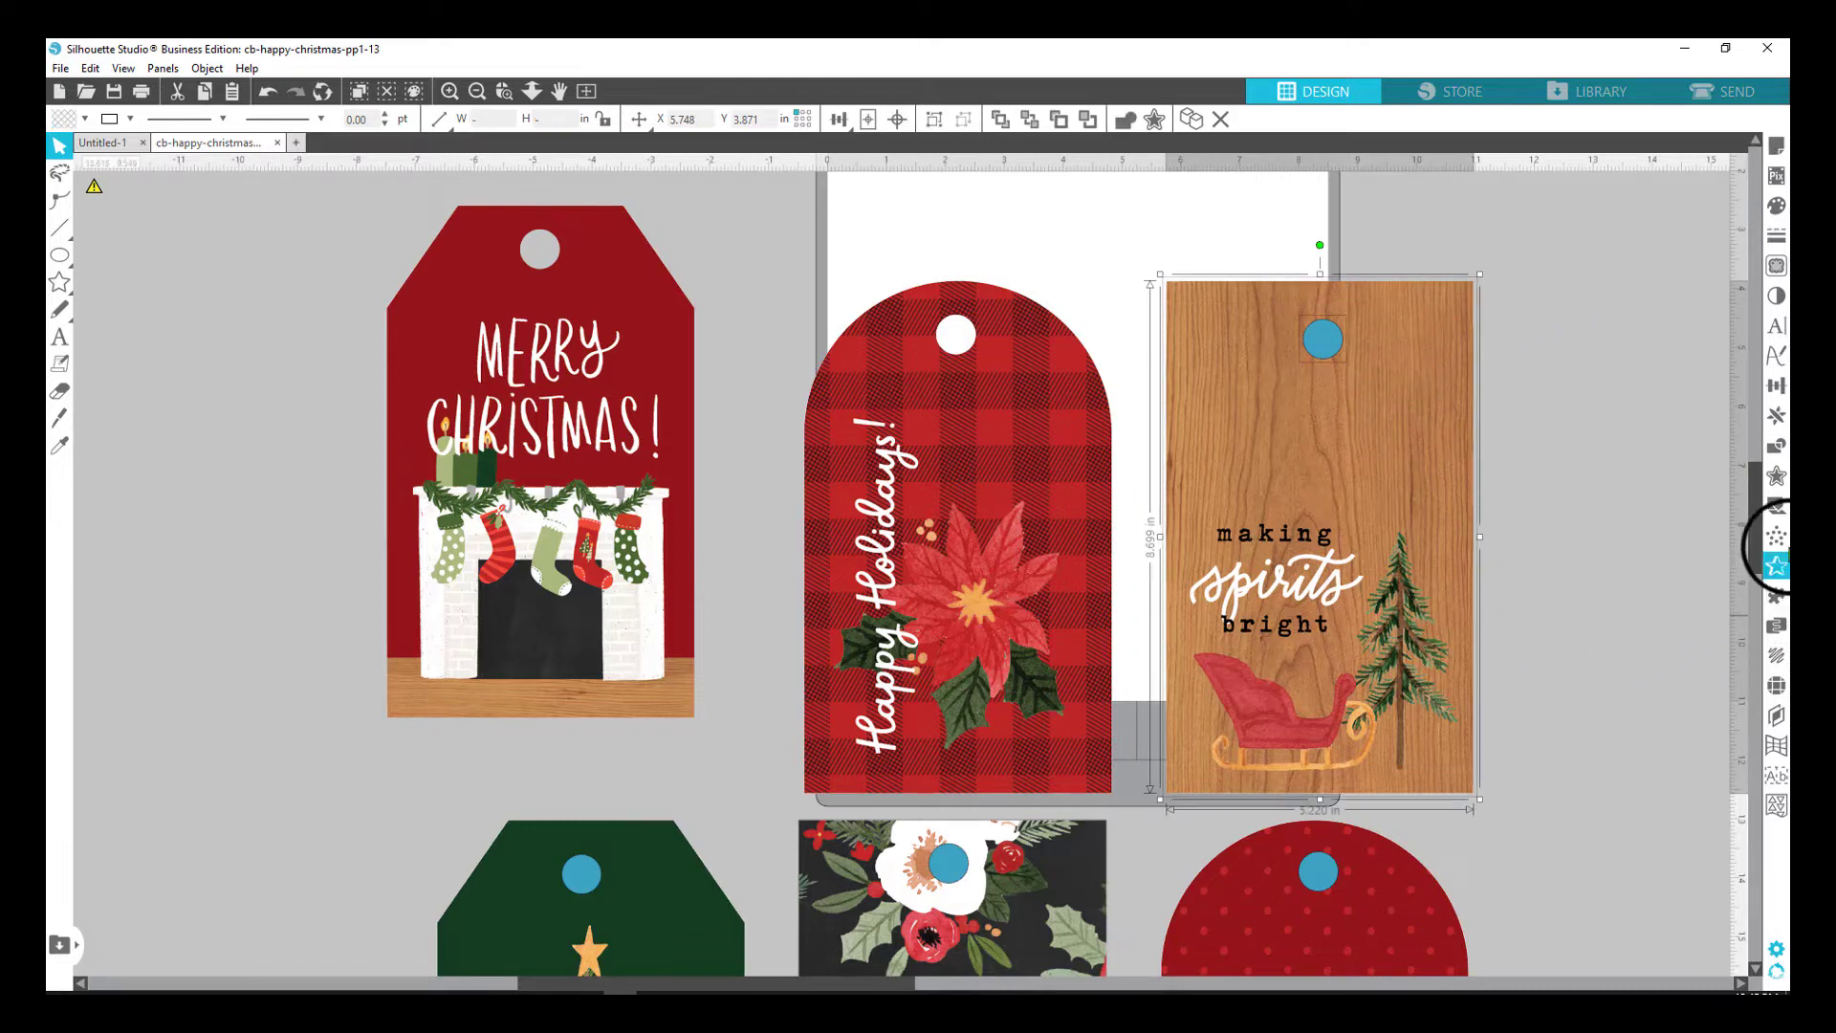
click(1783, 454)
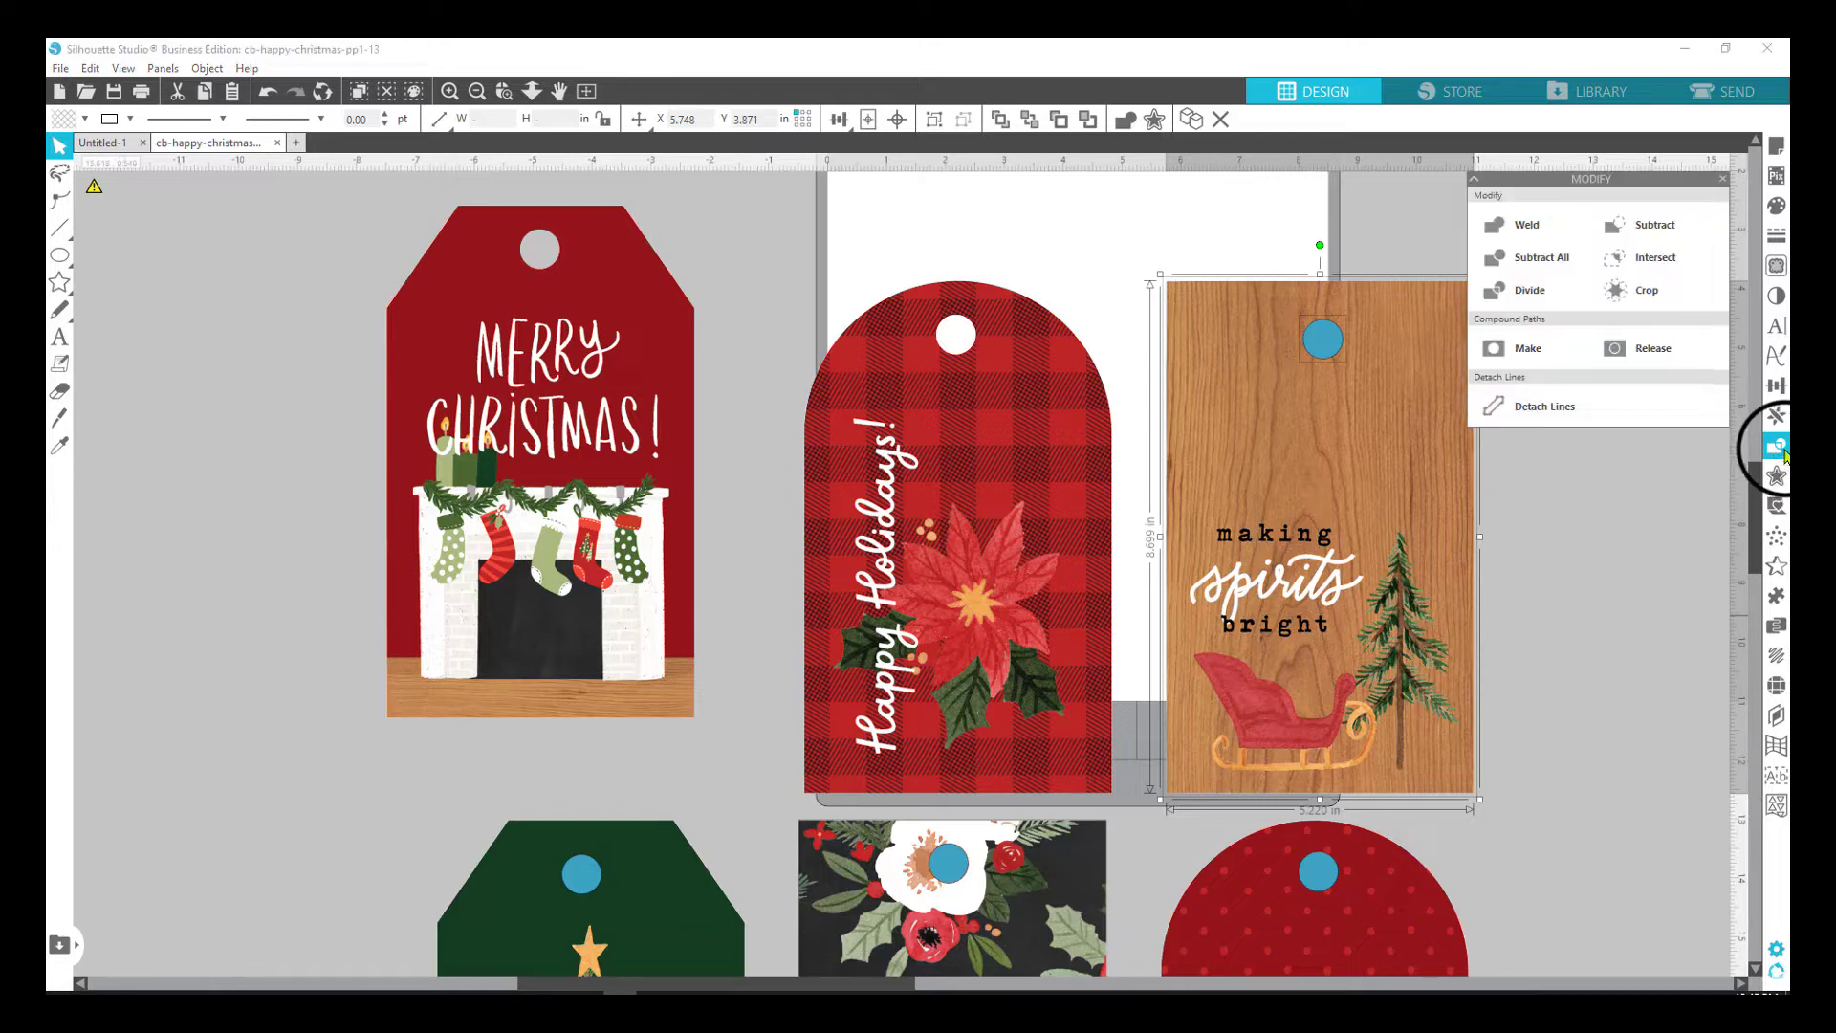
click(1661, 230)
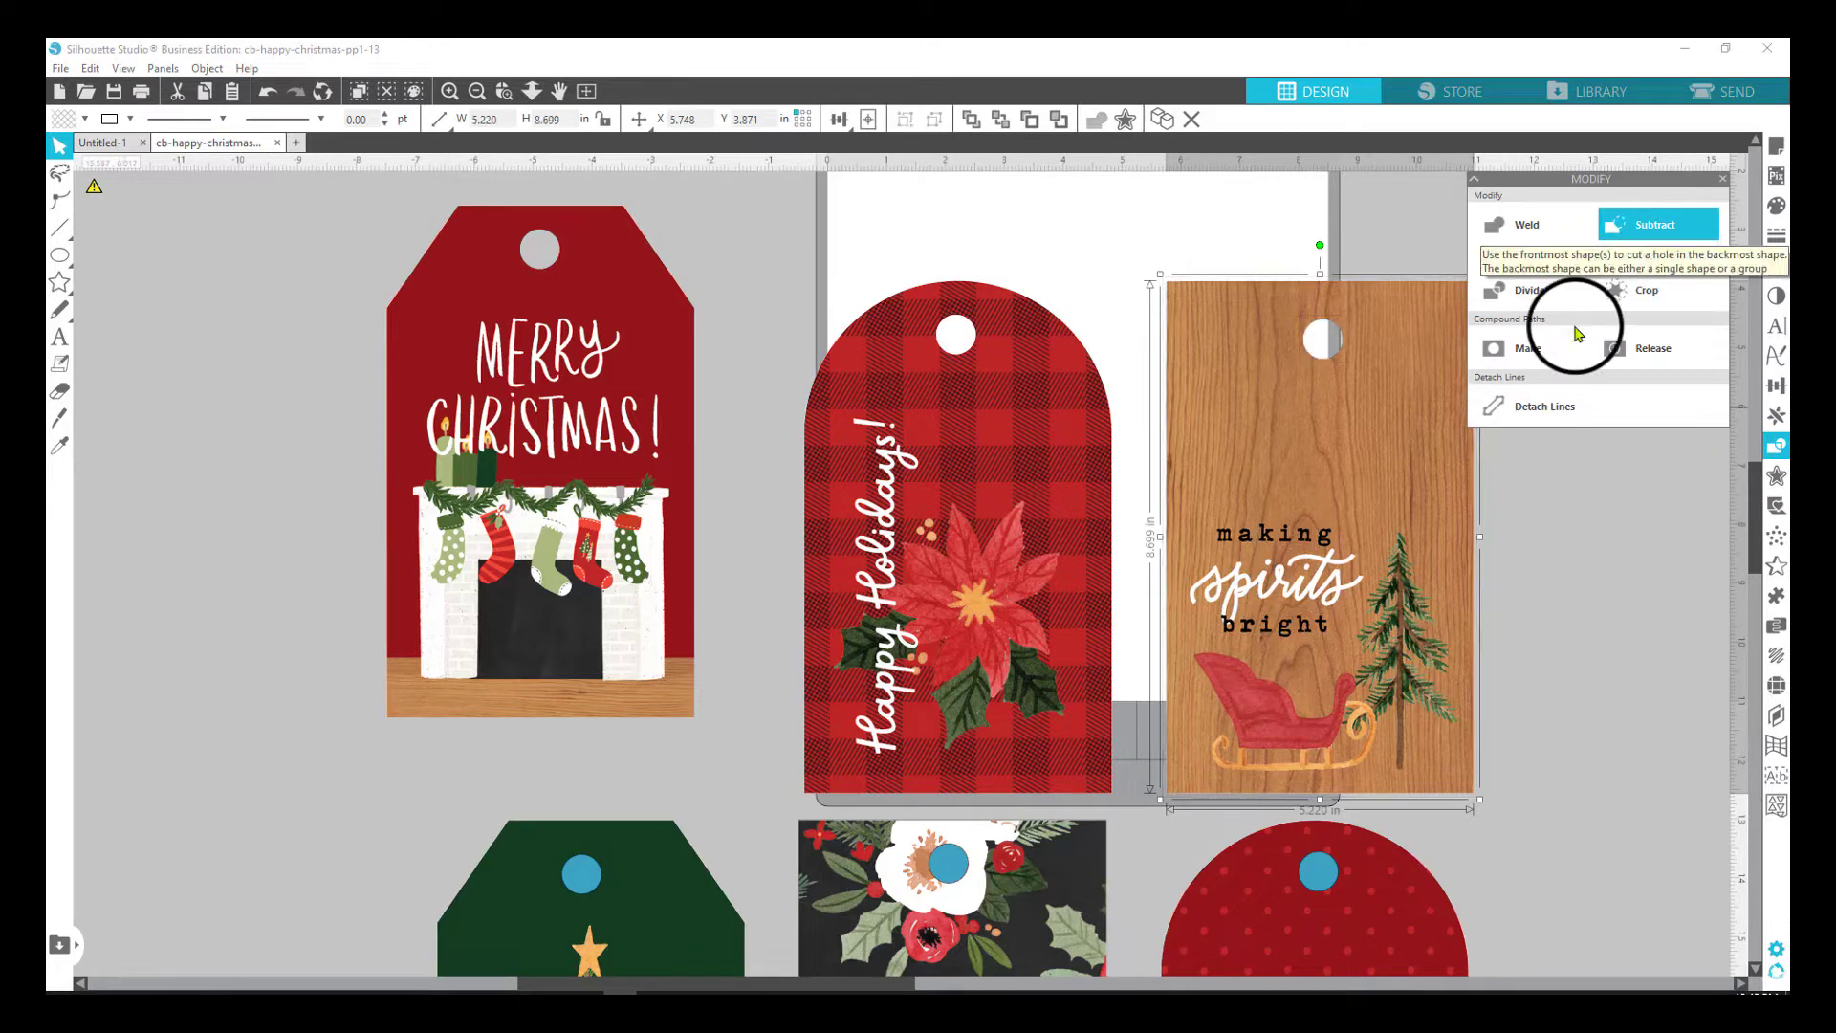
Move the three upper-row tags upward, farther away from the lower row of tags.
drag(1352, 601, 1344, 516)
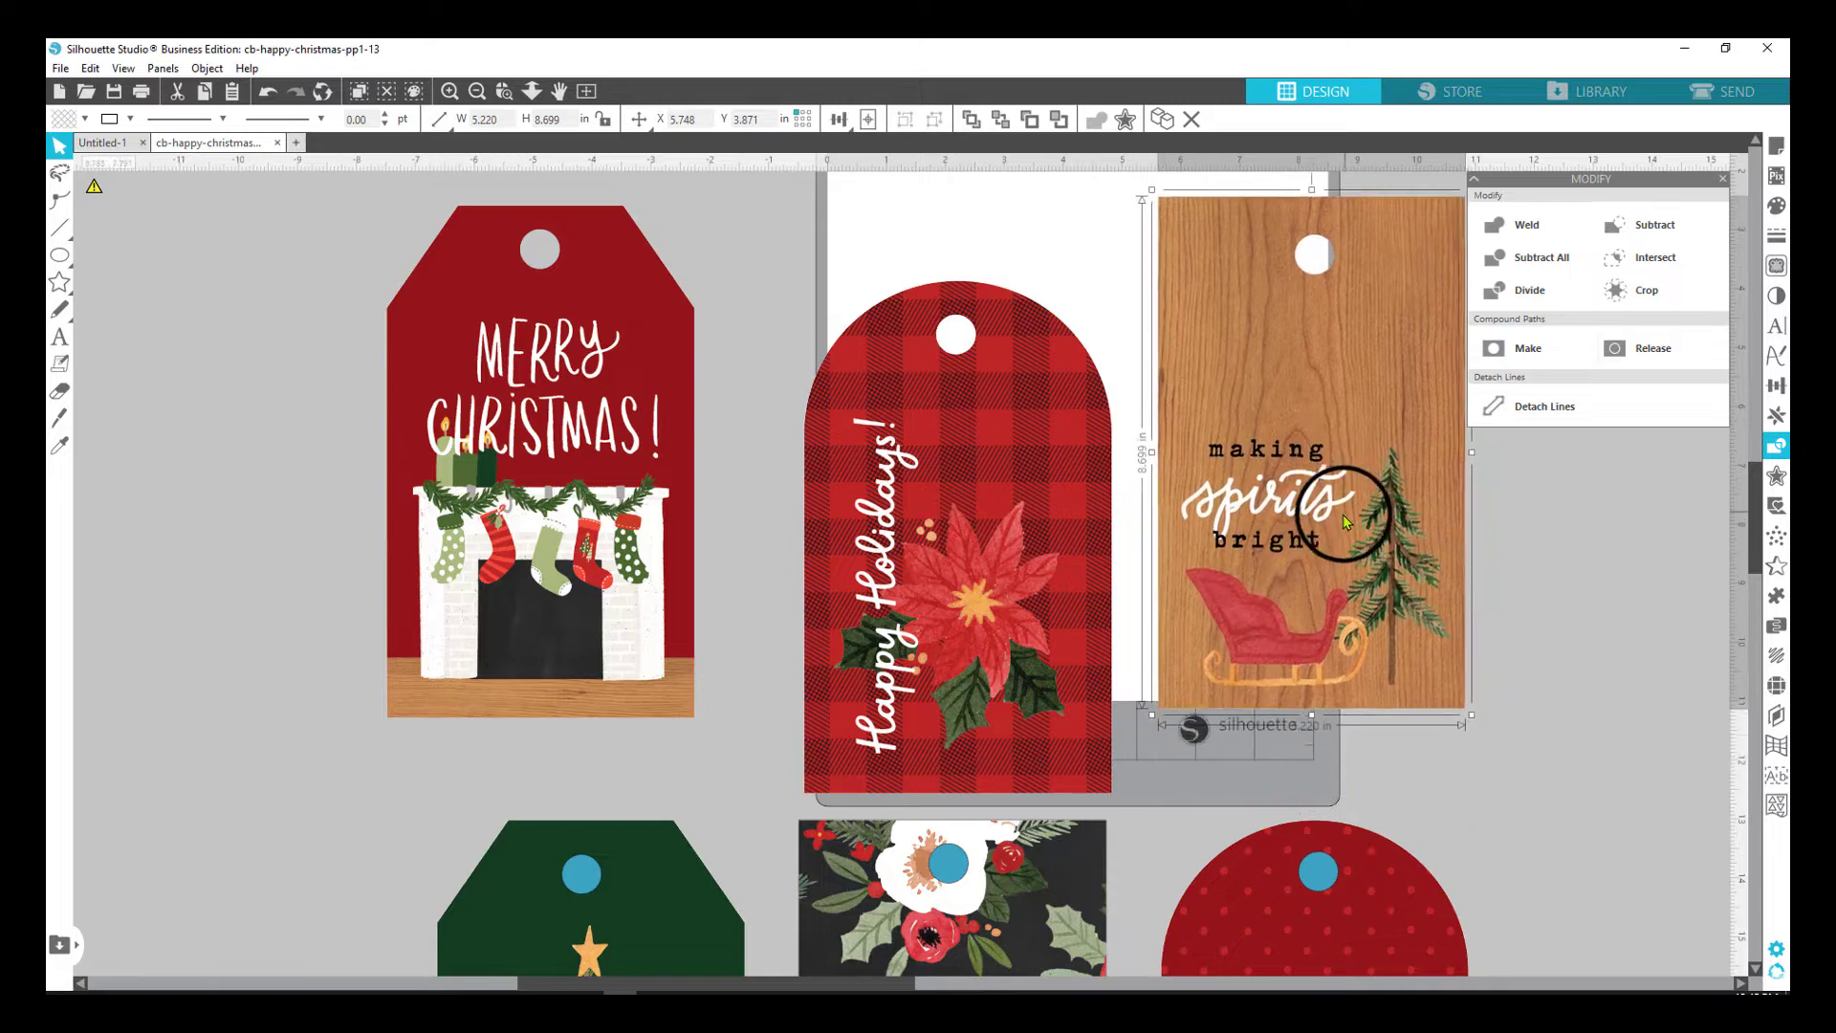
drag(1014, 524, 1003, 415)
drag(571, 507, 561, 466)
Nudge the green "love & joy" tag to centre it under its circle and try to subtract the circle from it.
click(492, 820)
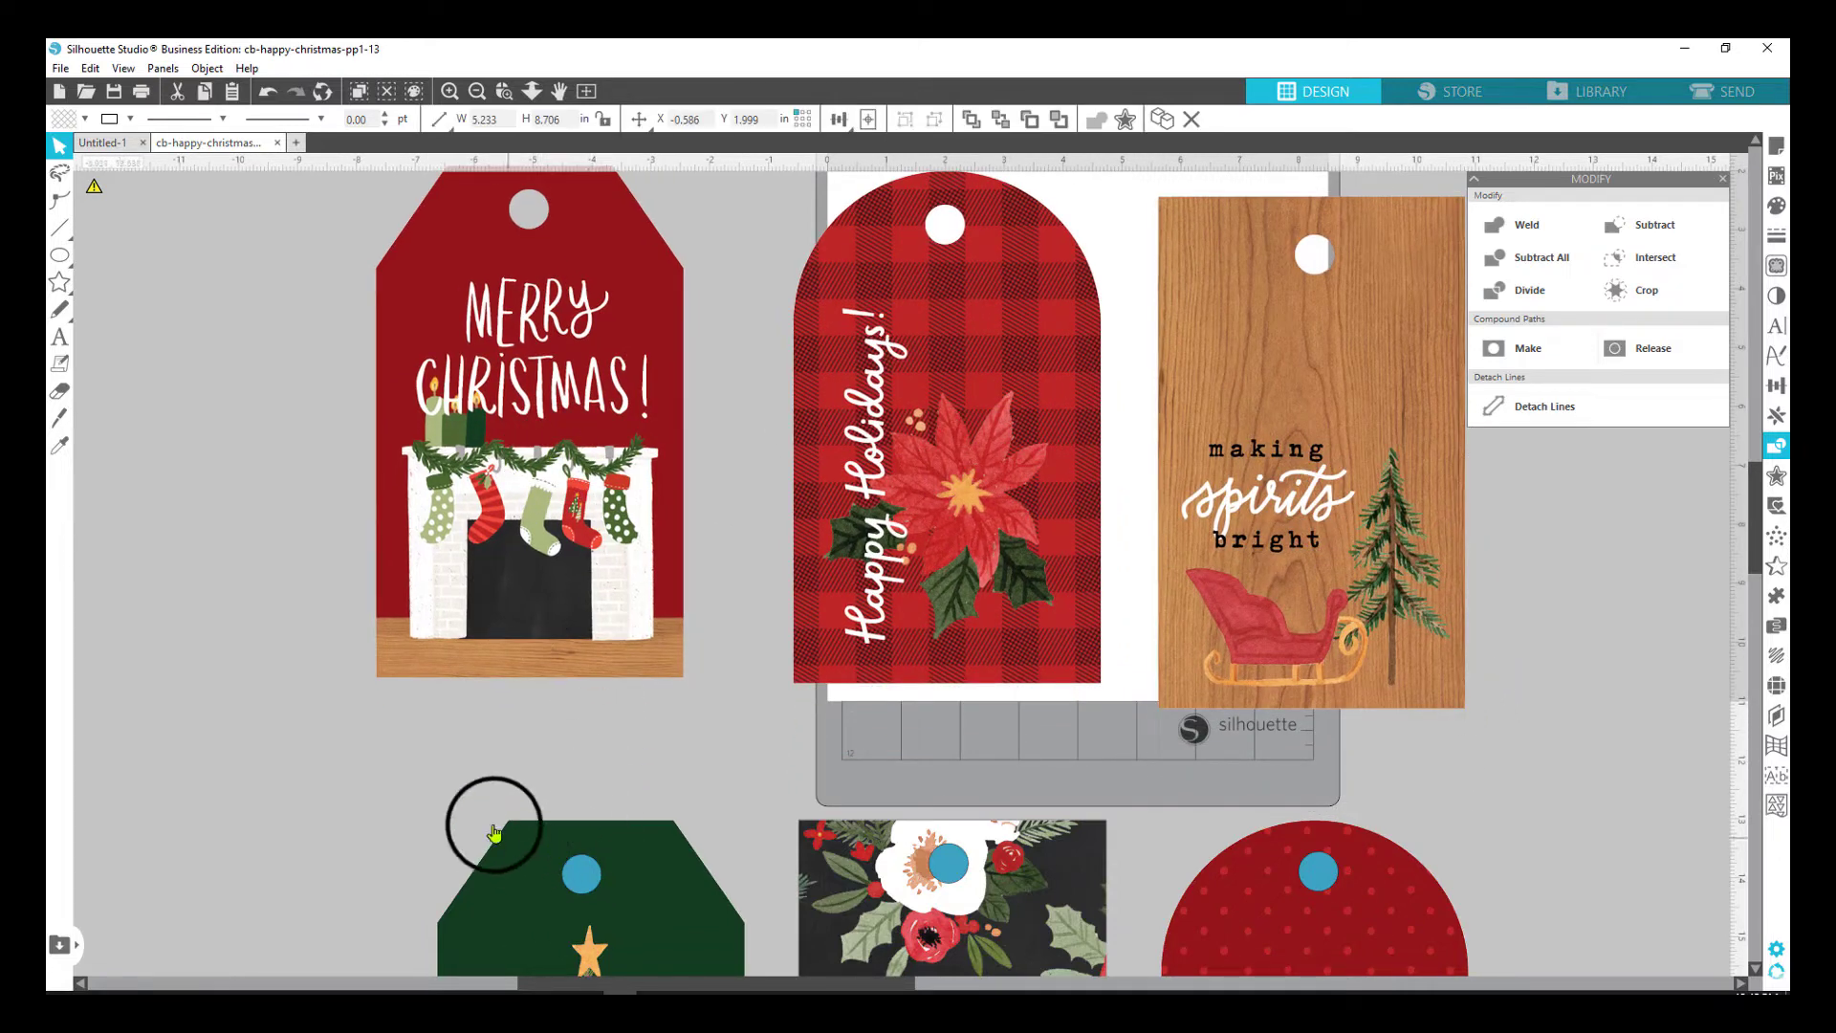
click(591, 876)
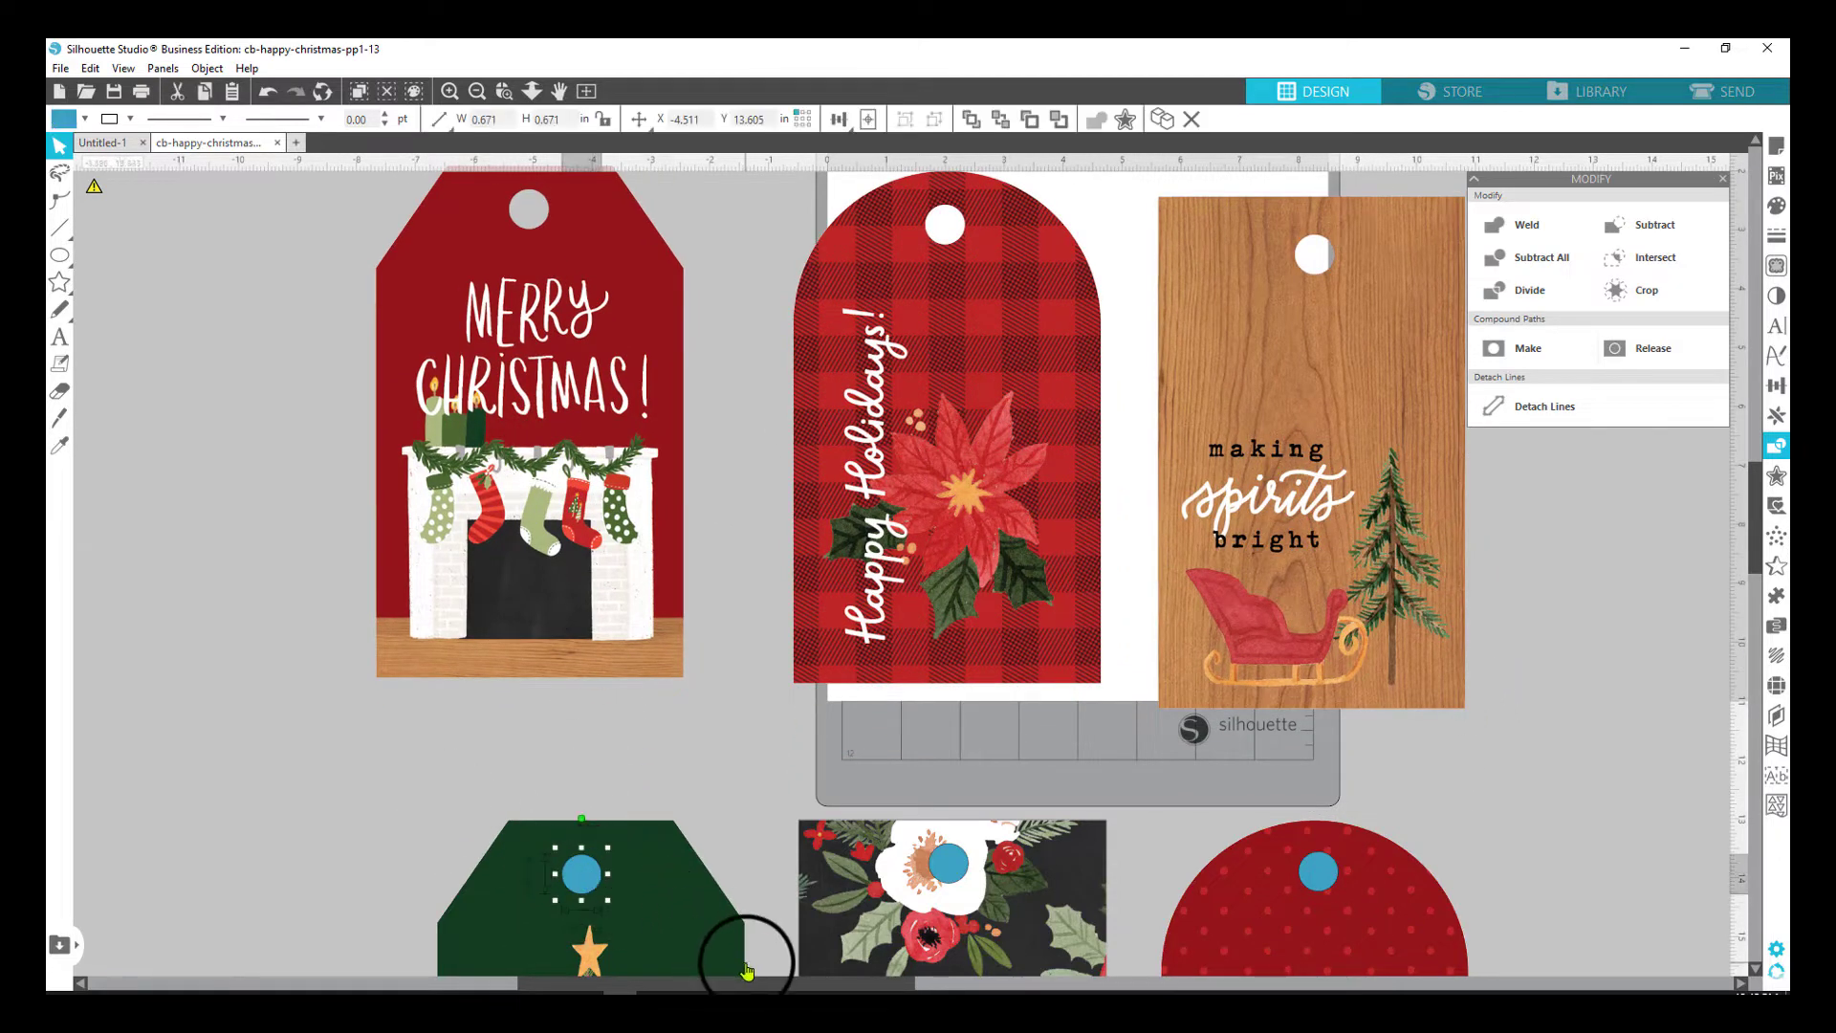
drag(609, 900, 593, 895)
click(582, 881)
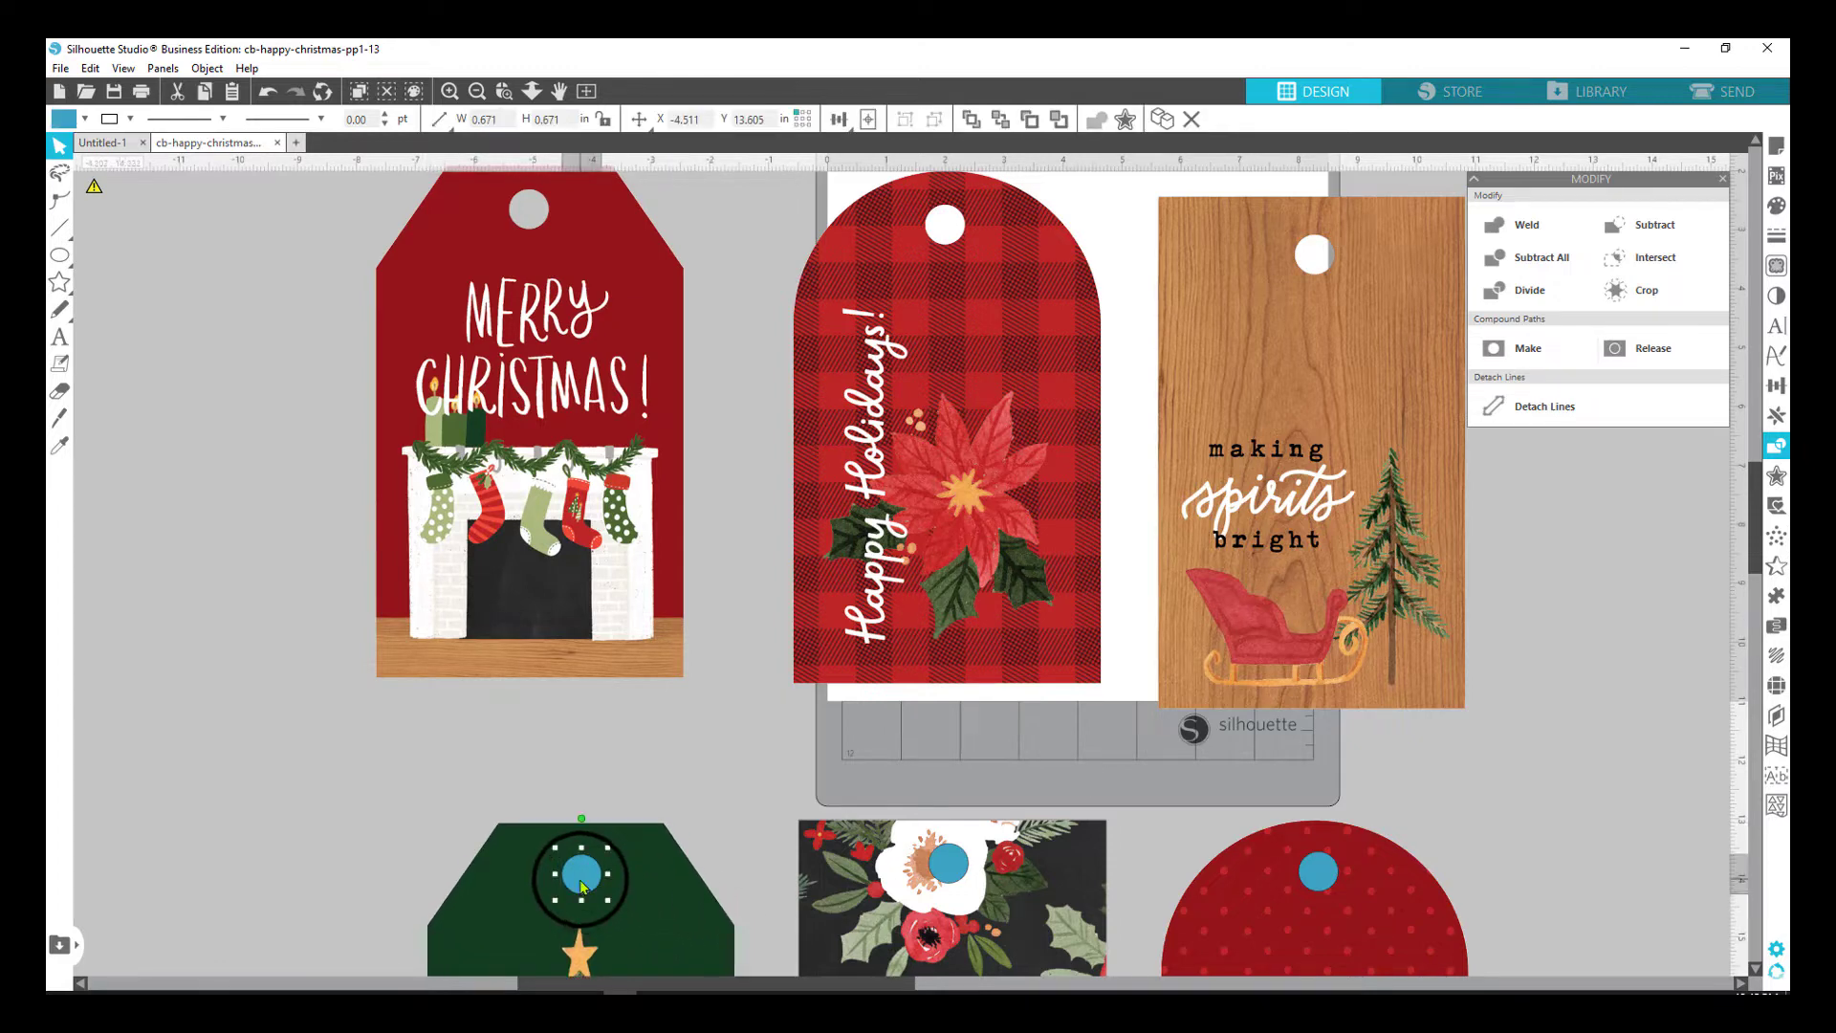
shift+click(649, 924)
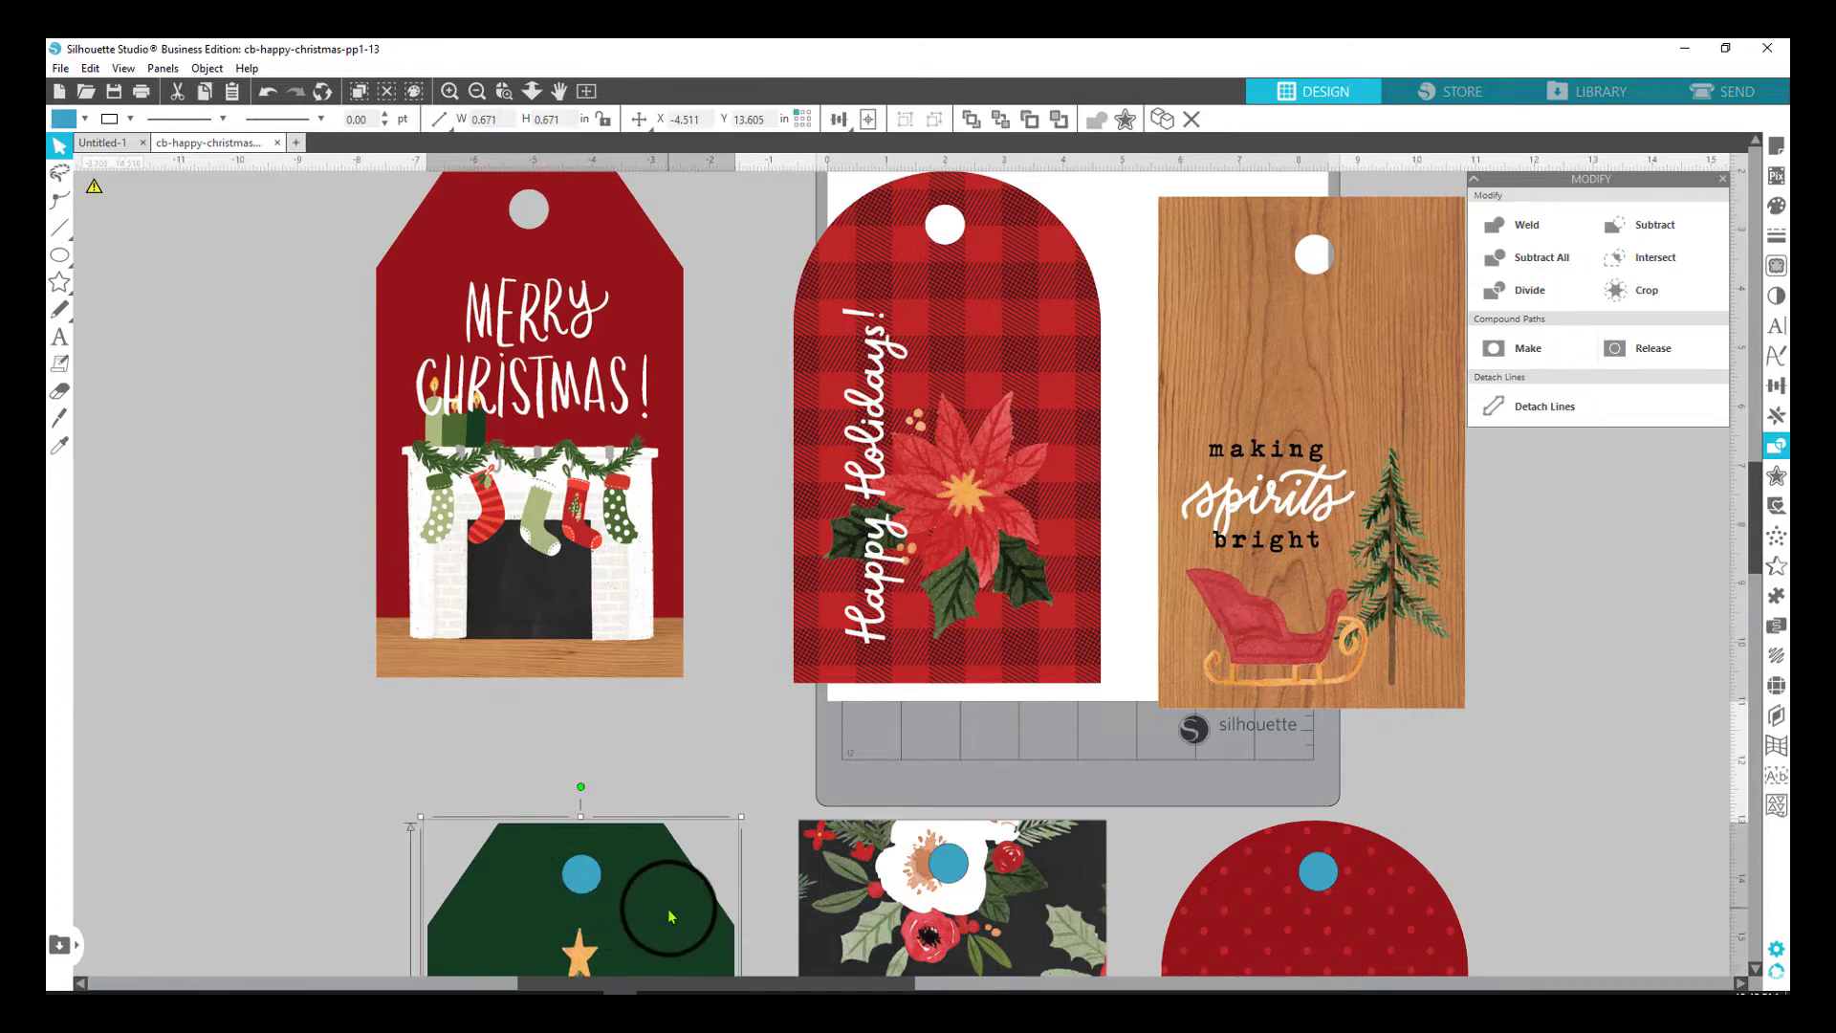
click(1655, 257)
scroll(1592, 722, down, 5)
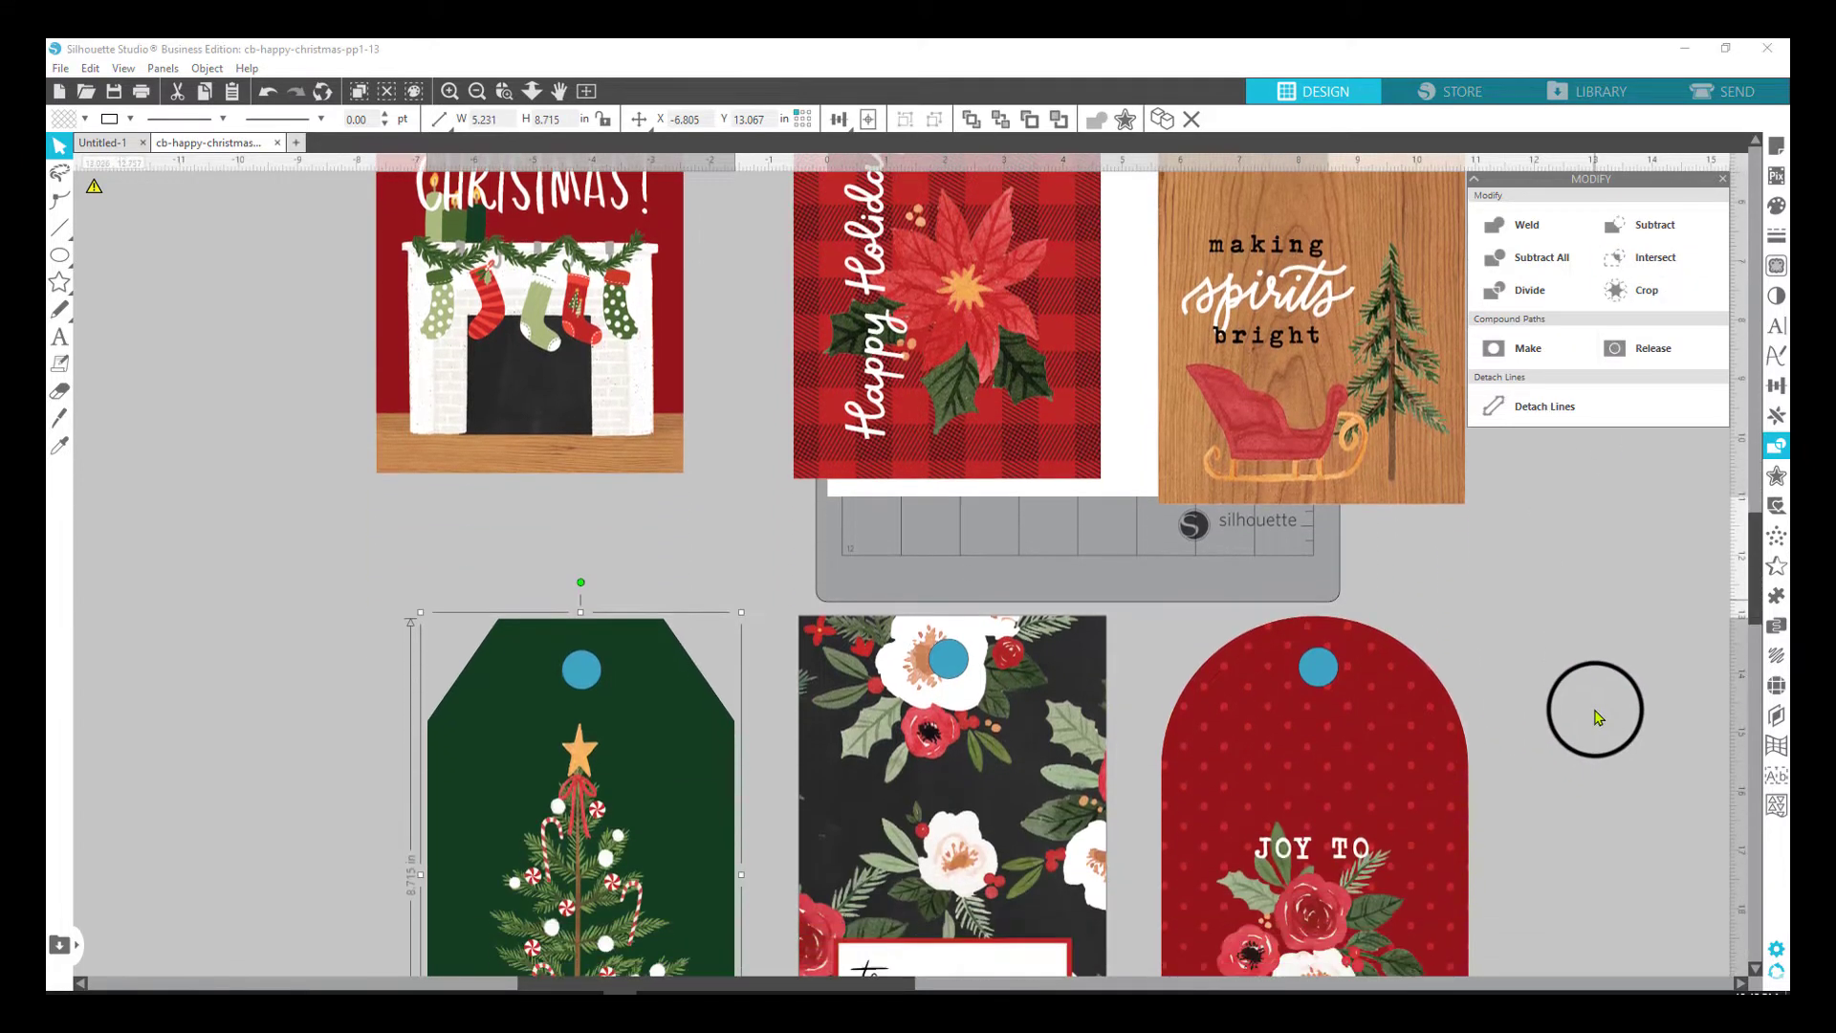
Subtract the circle from the floral "to/from" tag to make its hanging hole.
click(944, 486)
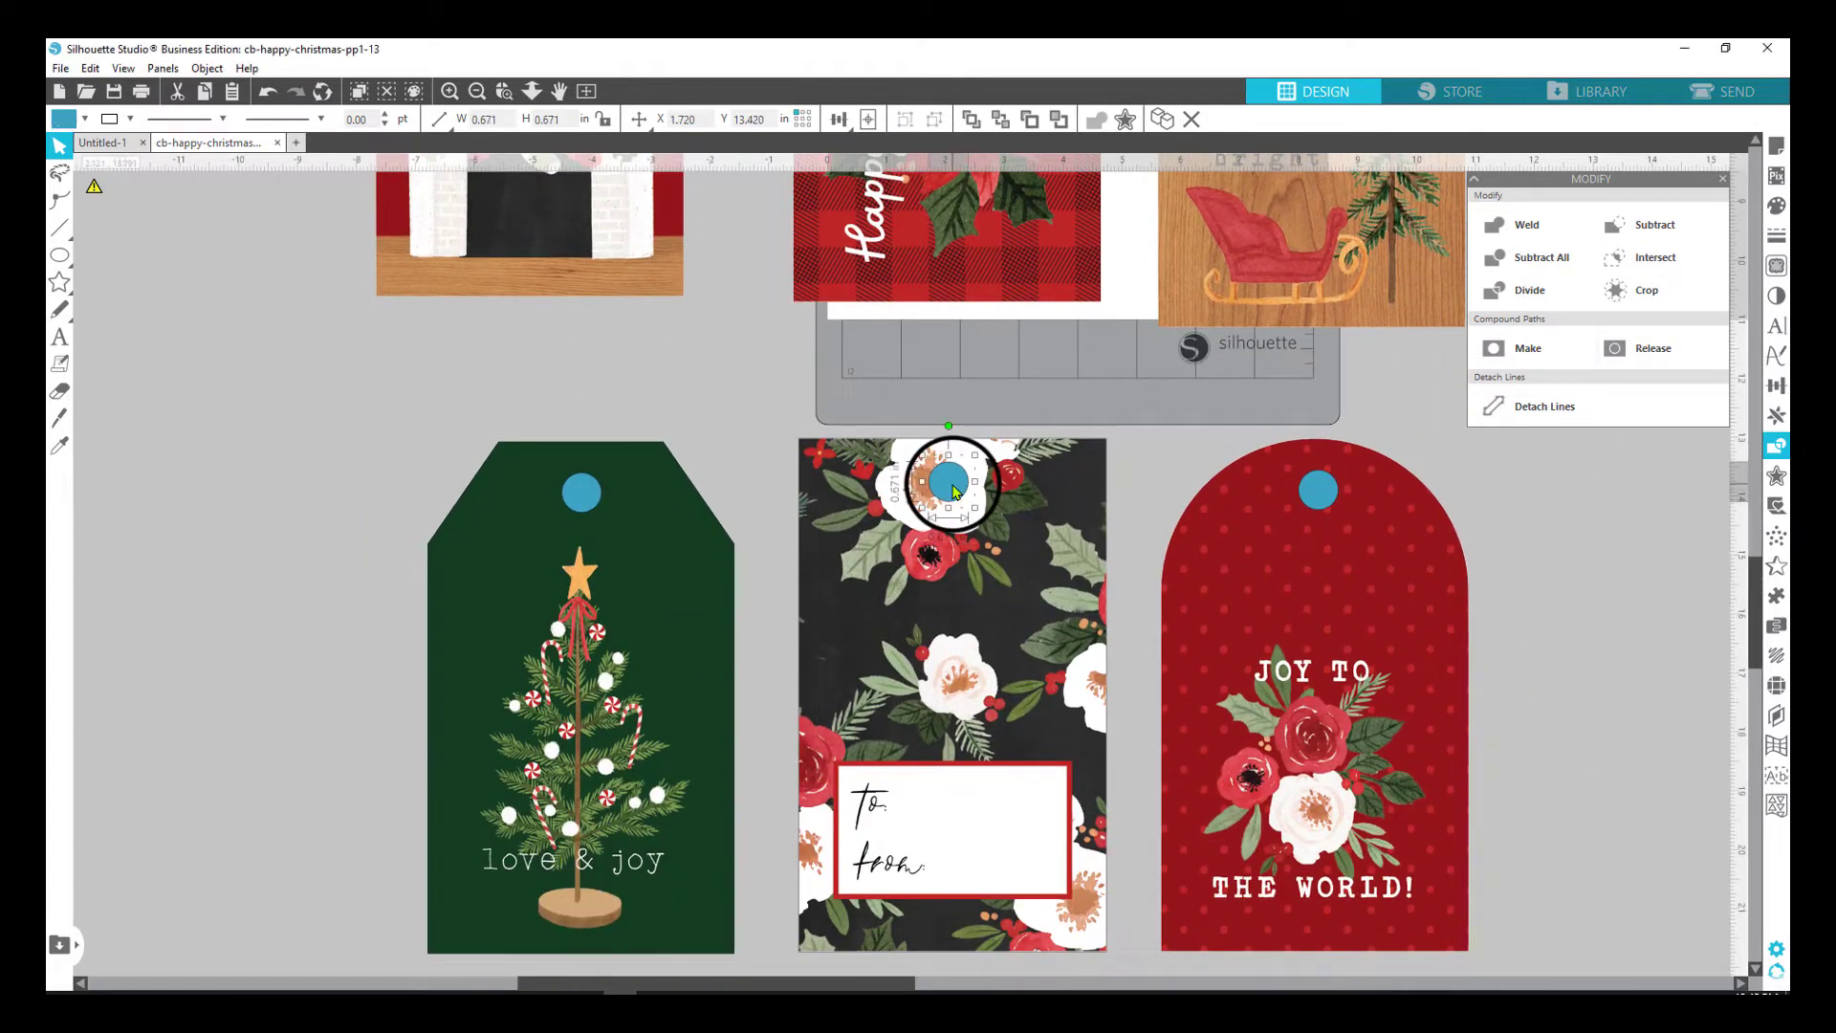
shift+click(1053, 517)
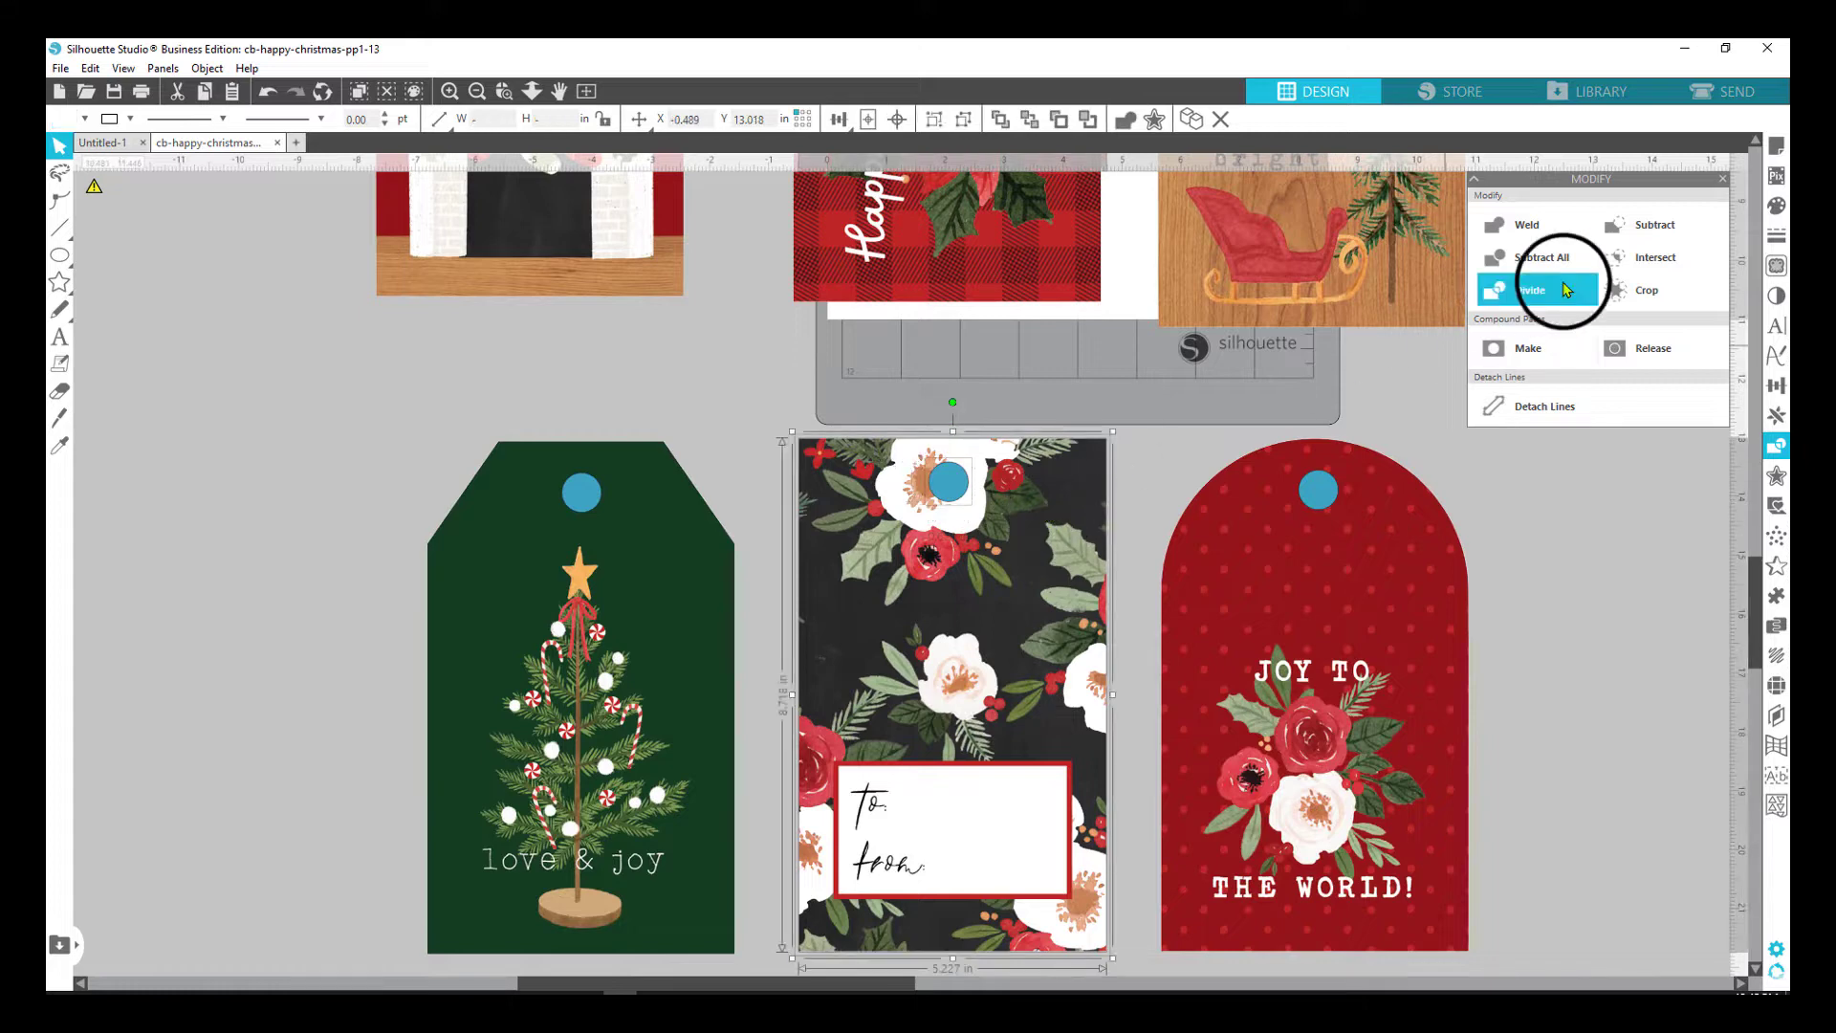
click(1631, 226)
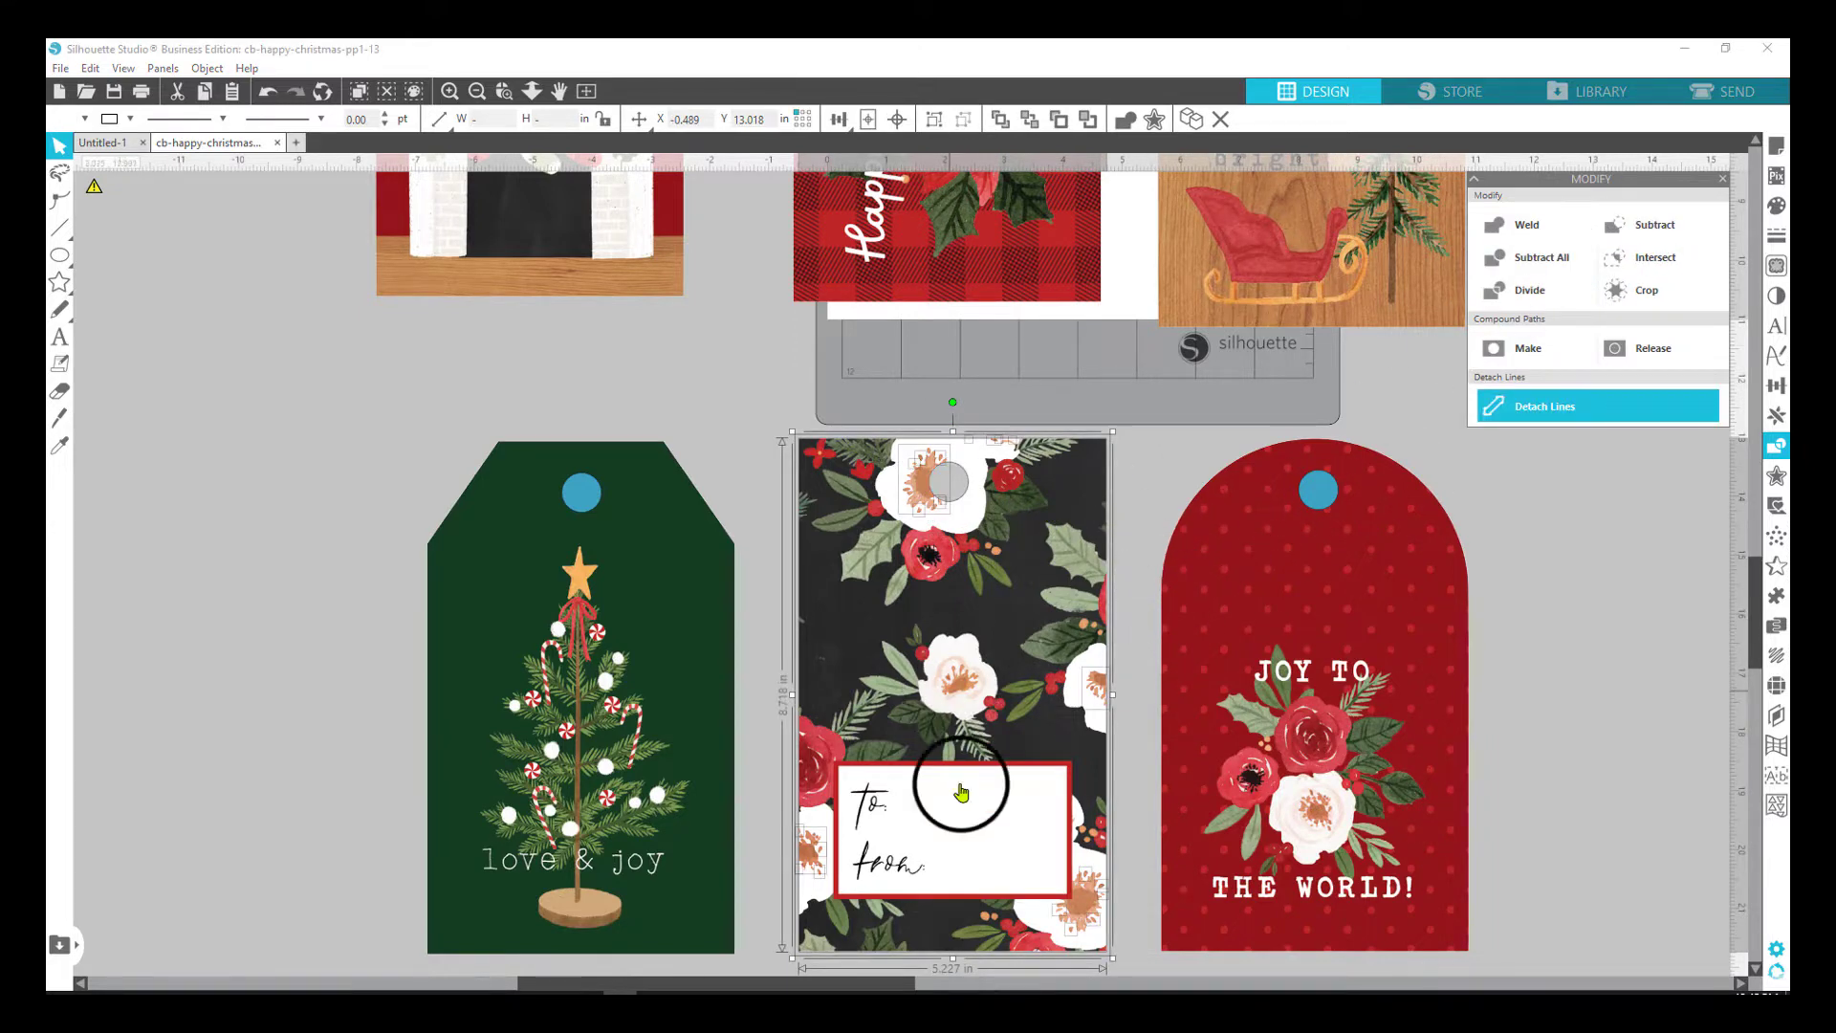
click(1181, 459)
mouse_move(930, 471)
mouse_down()
mouse_move(898, 386)
mouse_move(924, 475)
mouse_up()
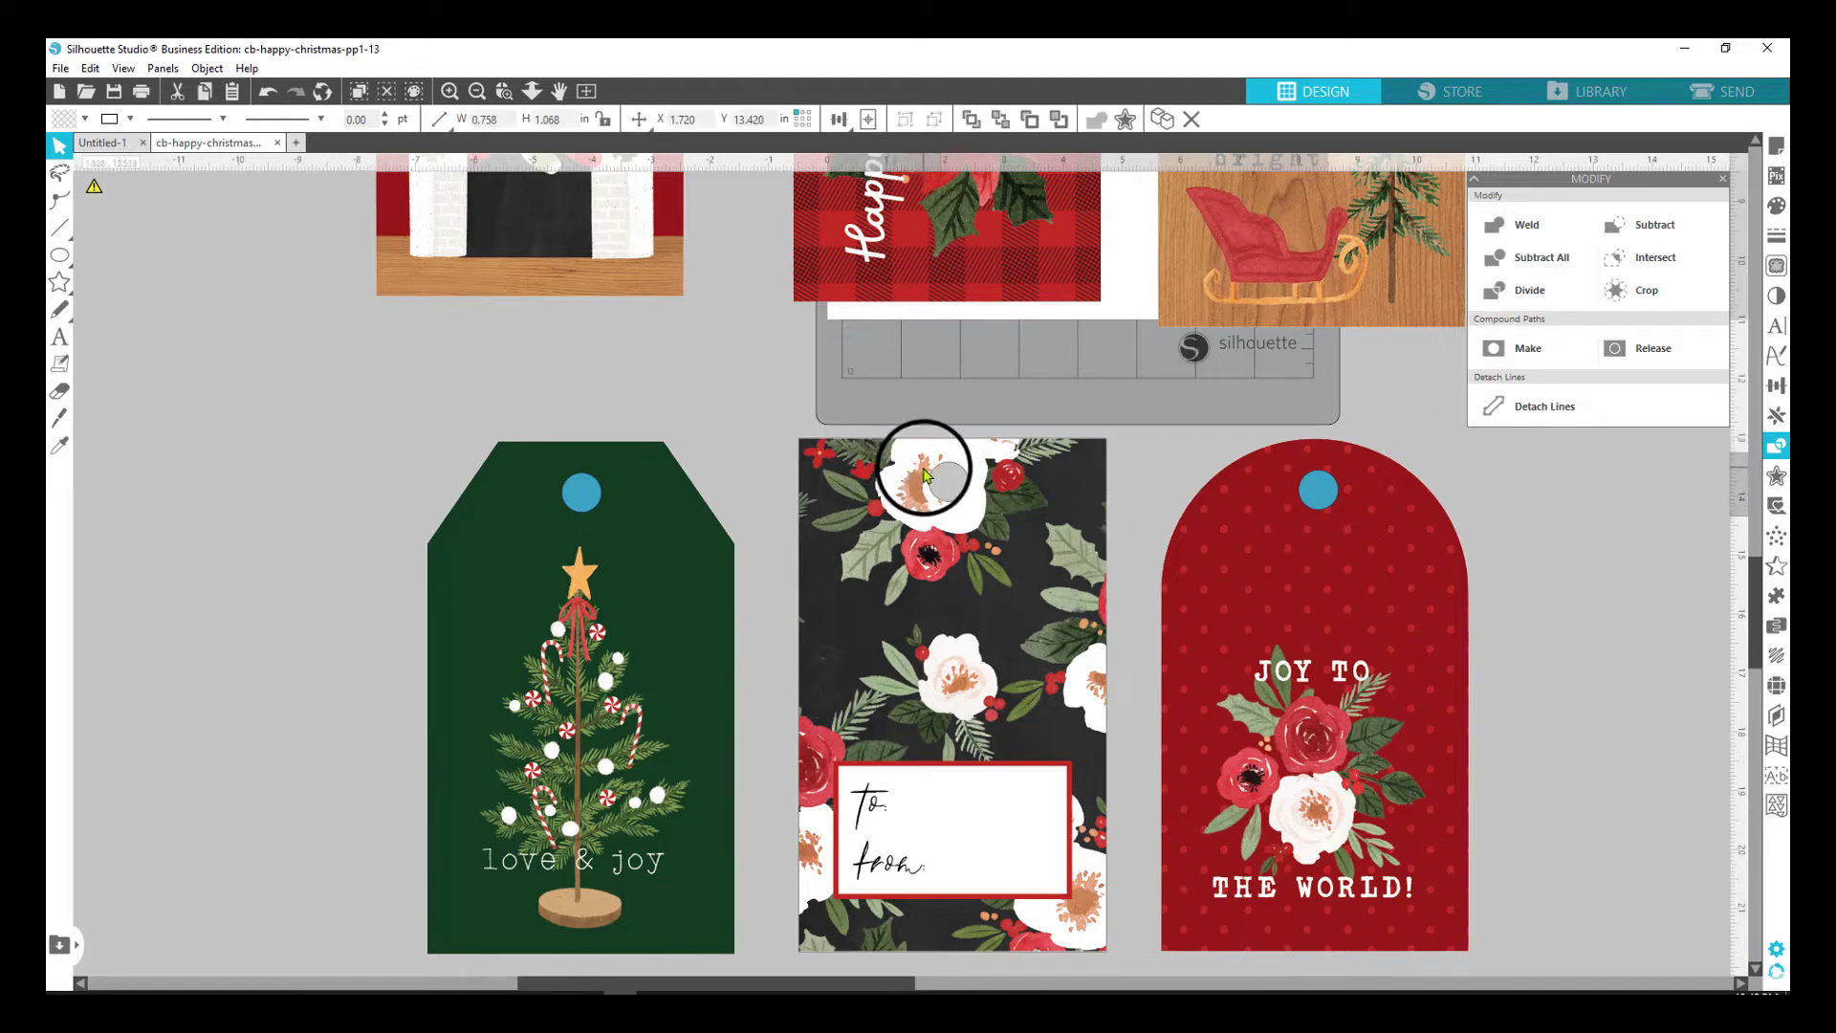
click(268, 91)
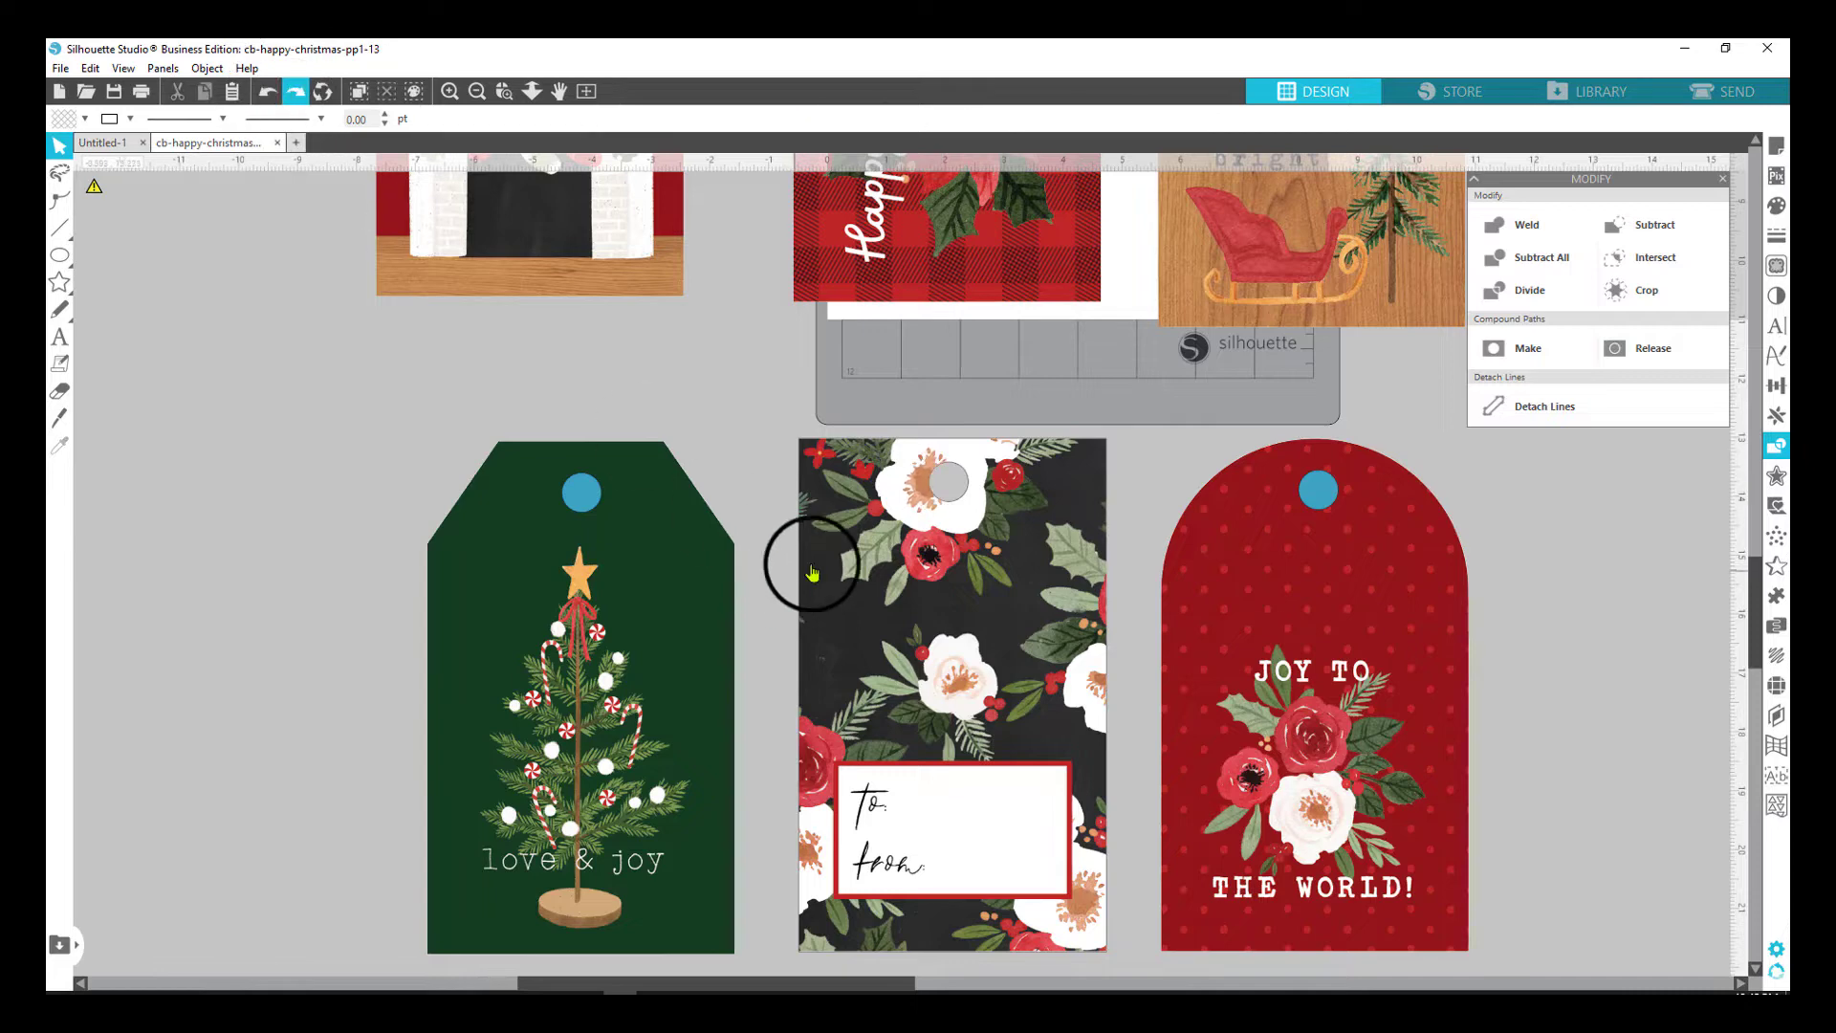
Group all the separate pieces of the floral "to/from" tag.
drag(779, 398, 1134, 989)
right_click(957, 610)
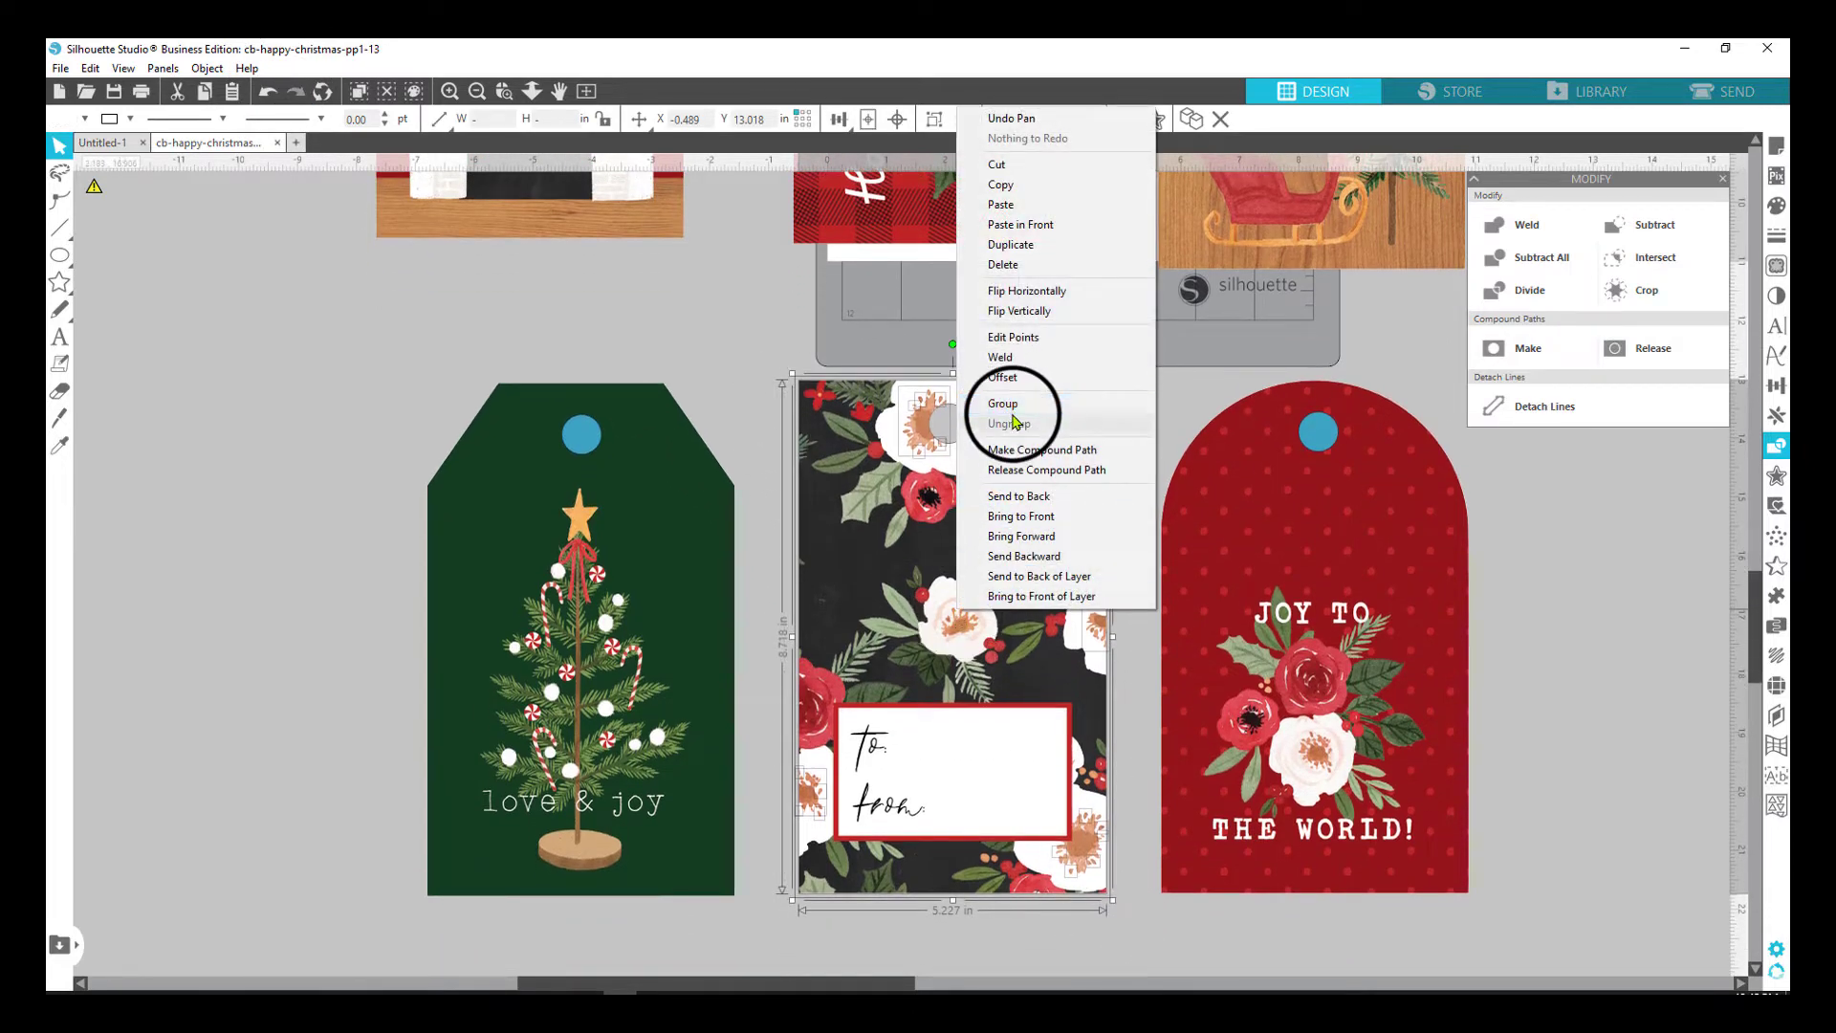
click(1072, 402)
Subtract the circle from the red polka-dot "Joy to the World!" tag to make its hanging hole.
click(1320, 432)
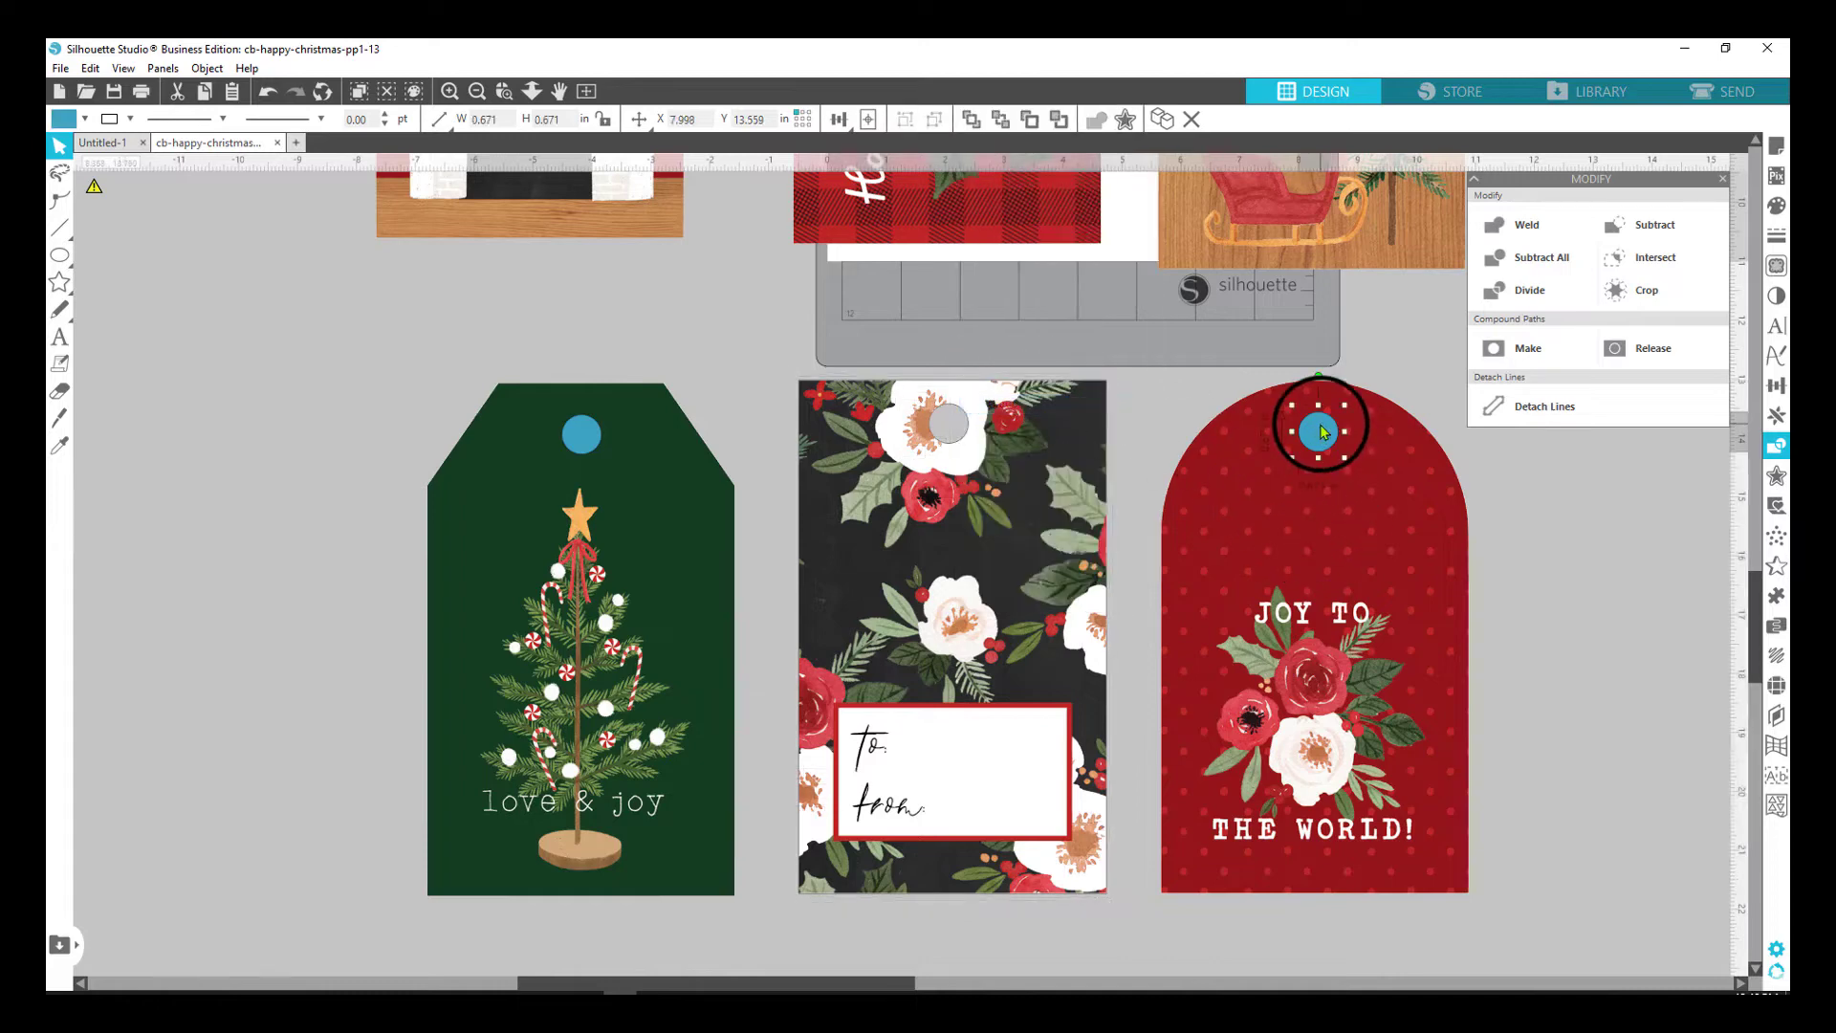
shift+click(1424, 514)
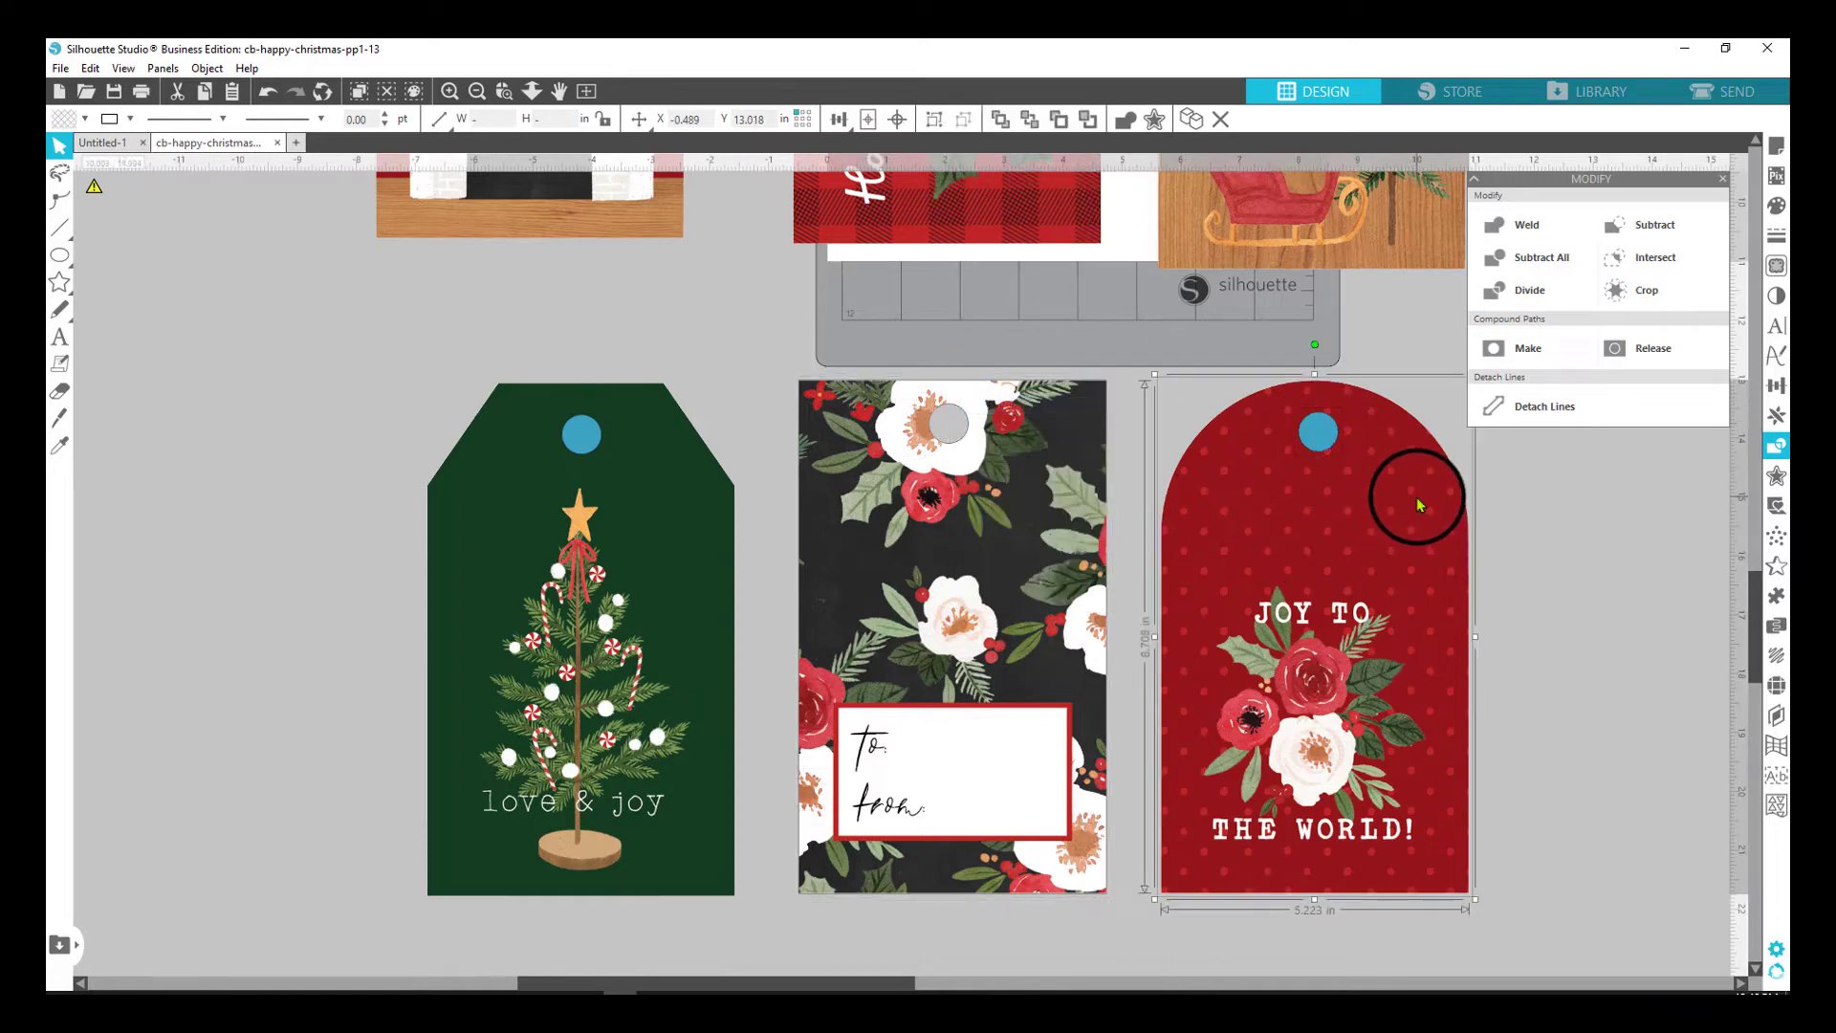
click(1653, 224)
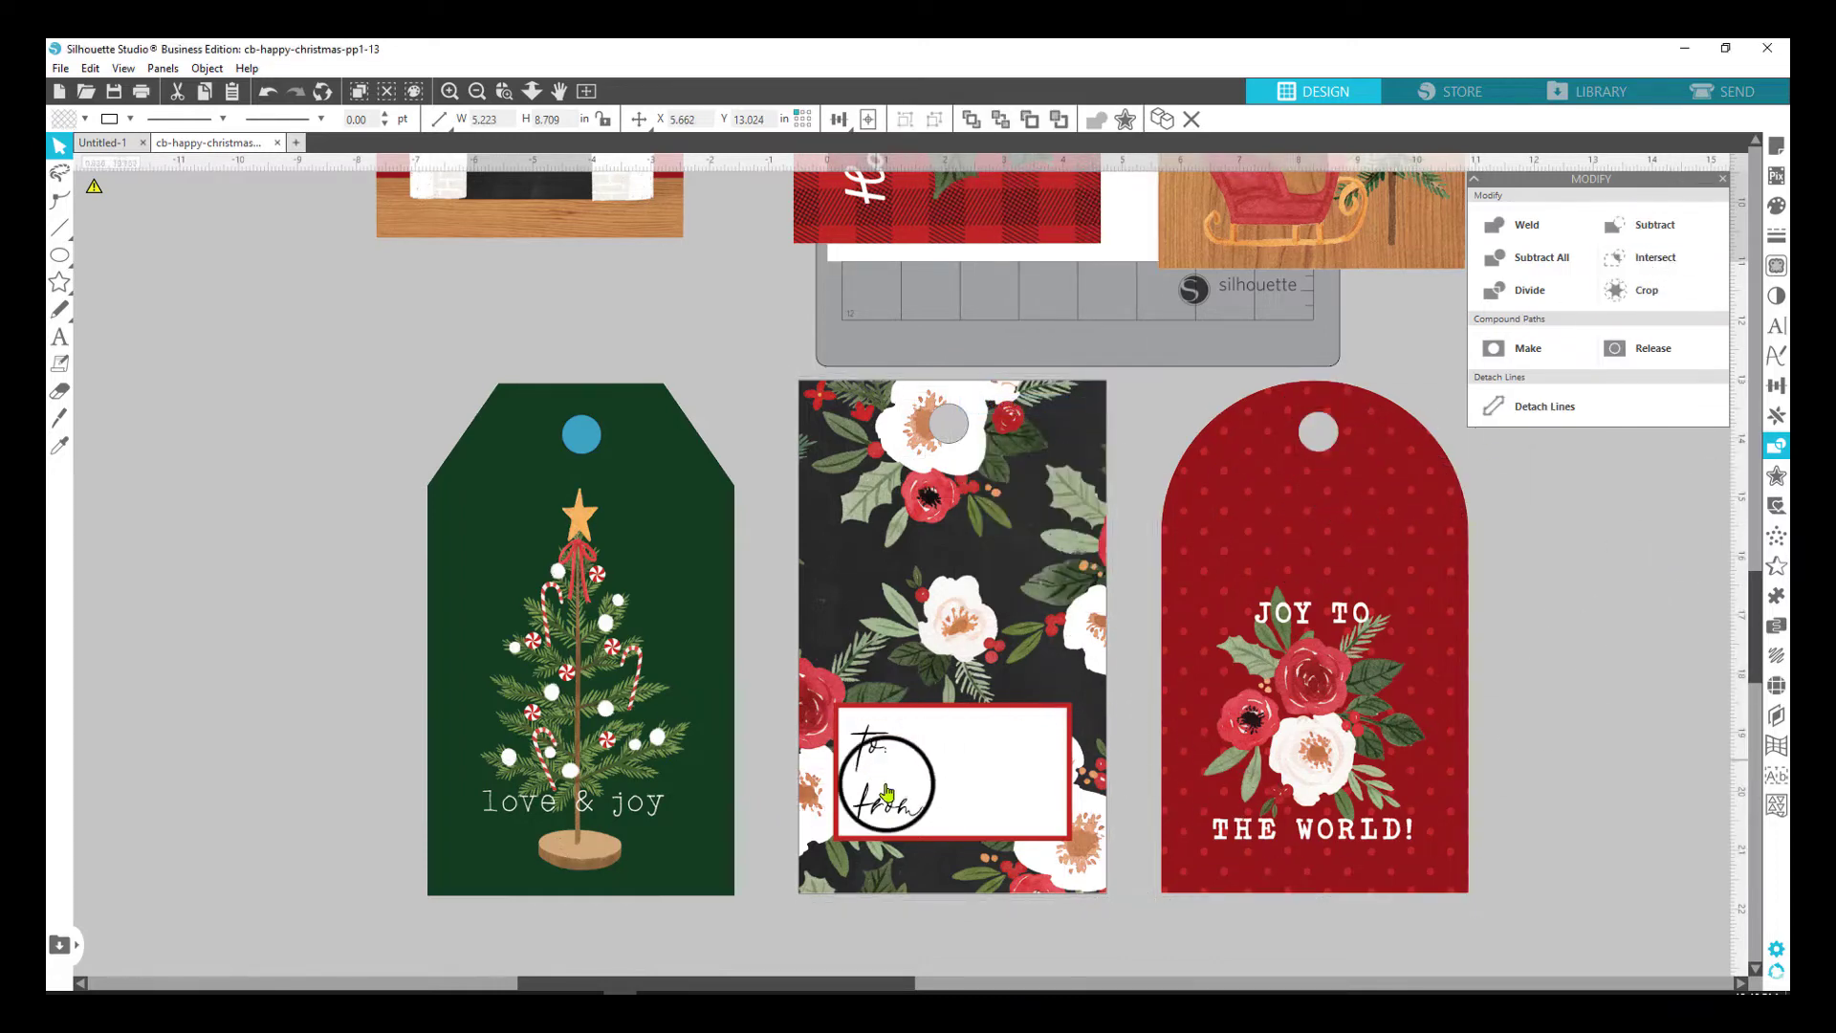
click(796, 401)
Add the recipient's first name as 72 pt Arial text and place it beside "to" on the floral tag.
scroll(966, 347, up, 3)
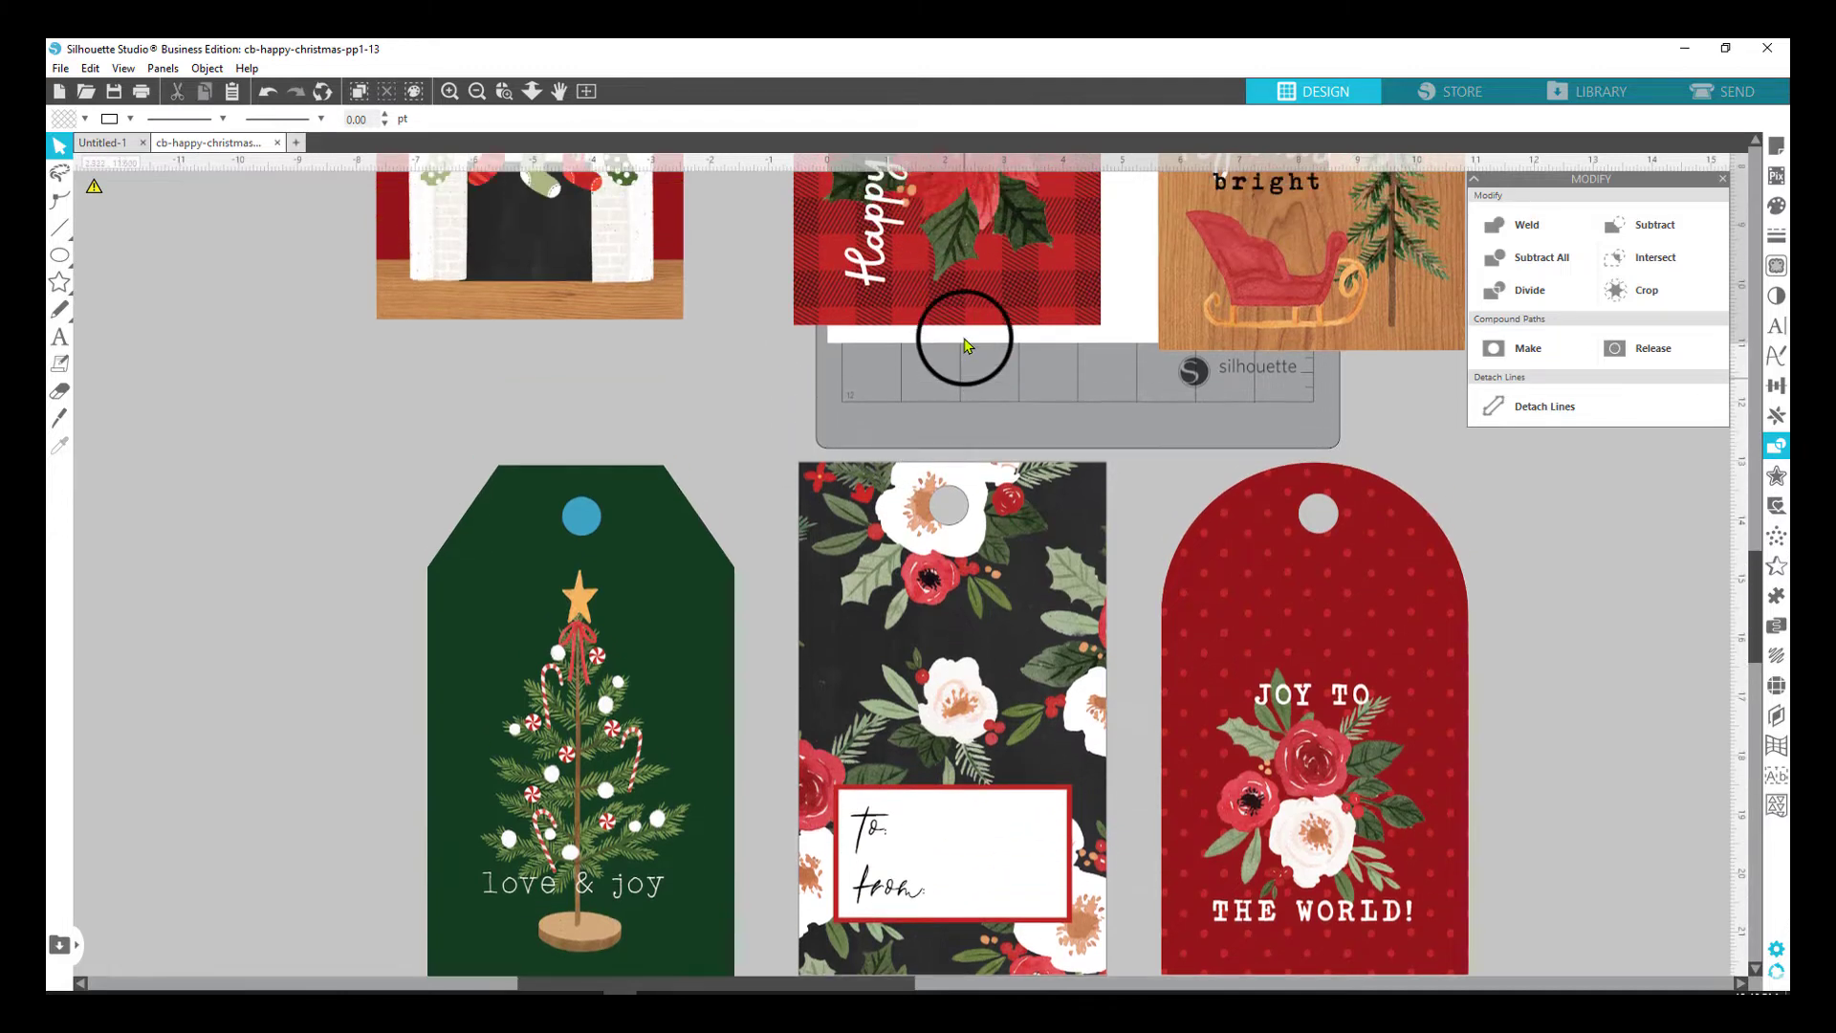
scroll(974, 364, down, 3)
scroll(966, 507, down, 1)
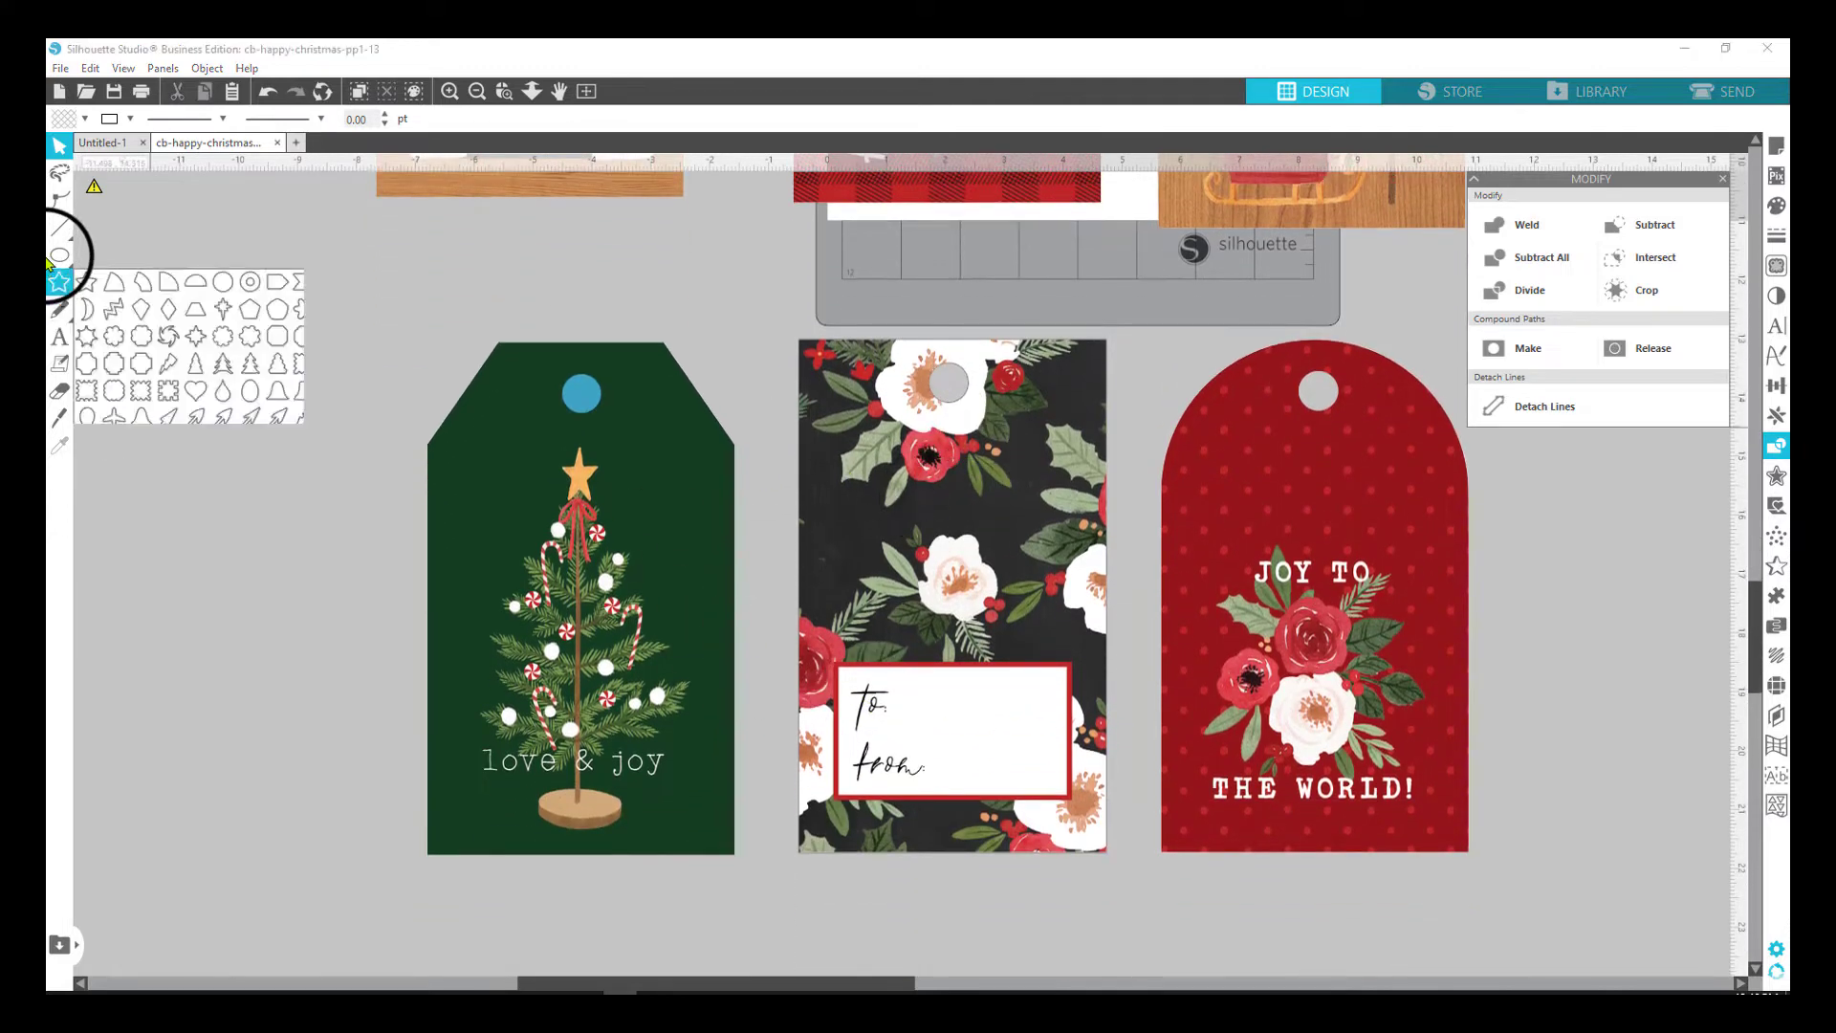
click(65, 344)
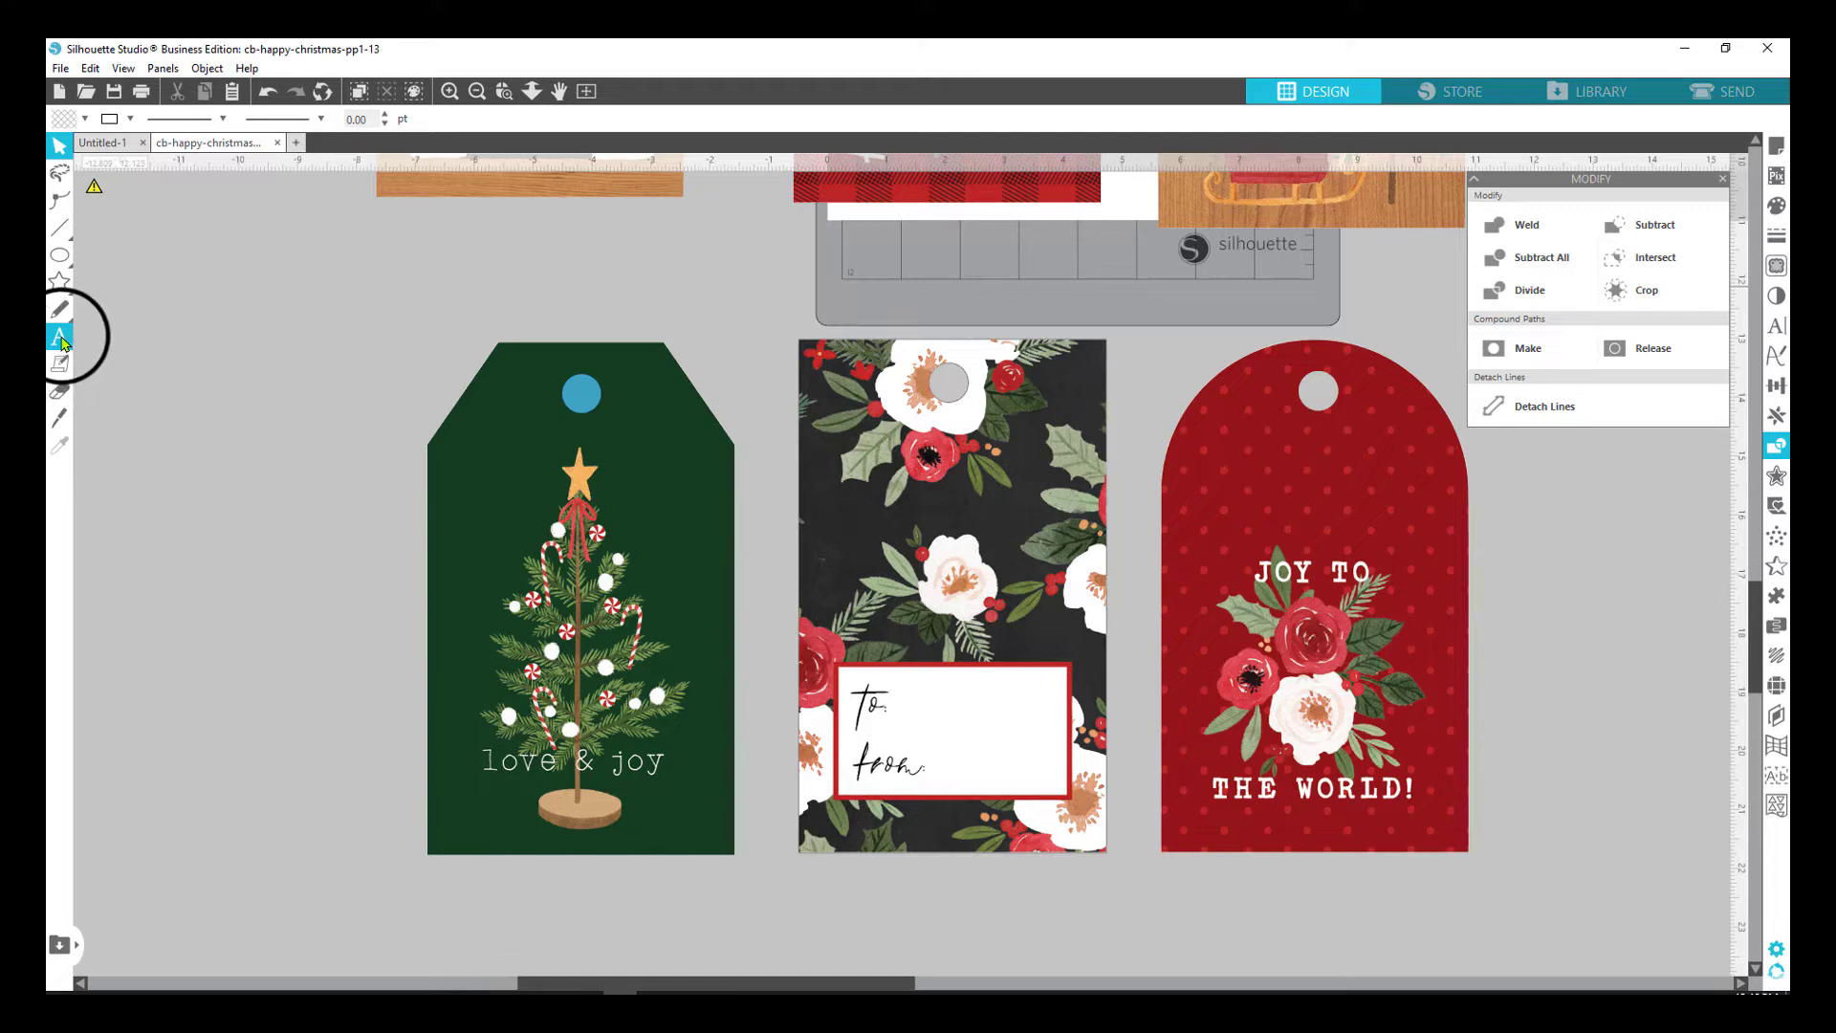
drag(865, 668, 1004, 709)
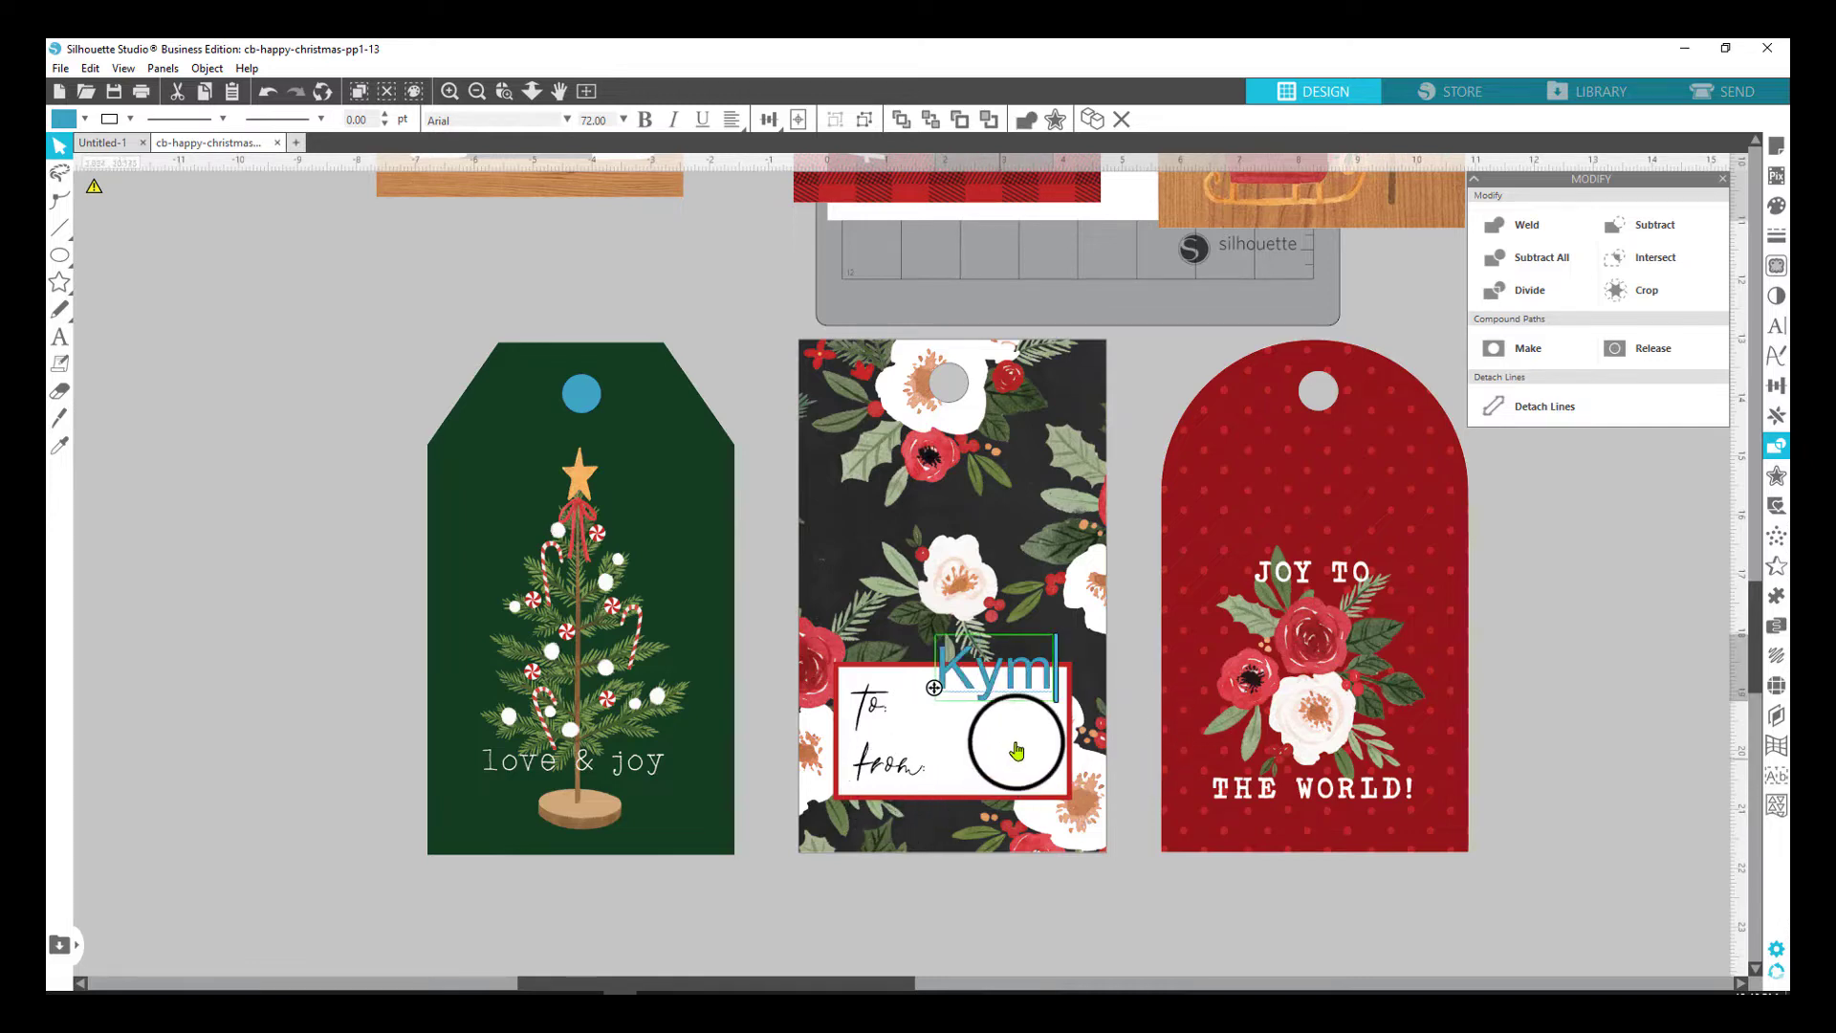
click(942, 777)
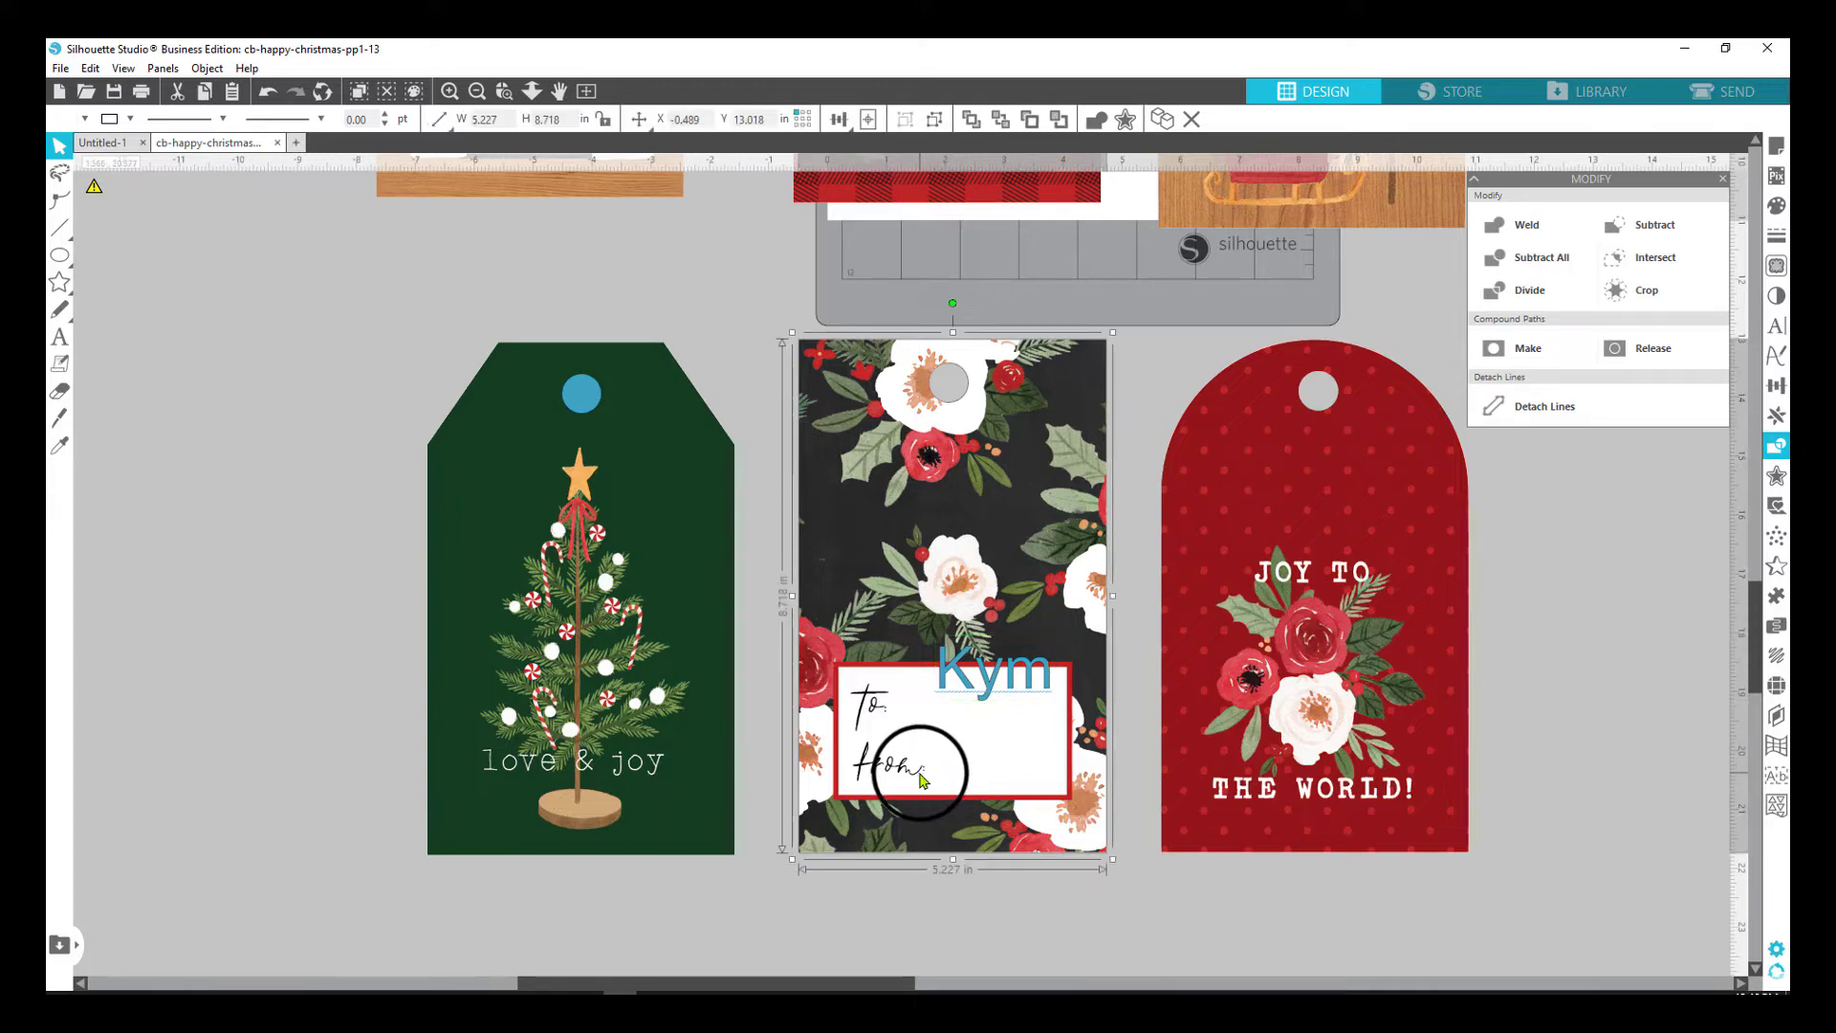
drag(990, 668, 966, 703)
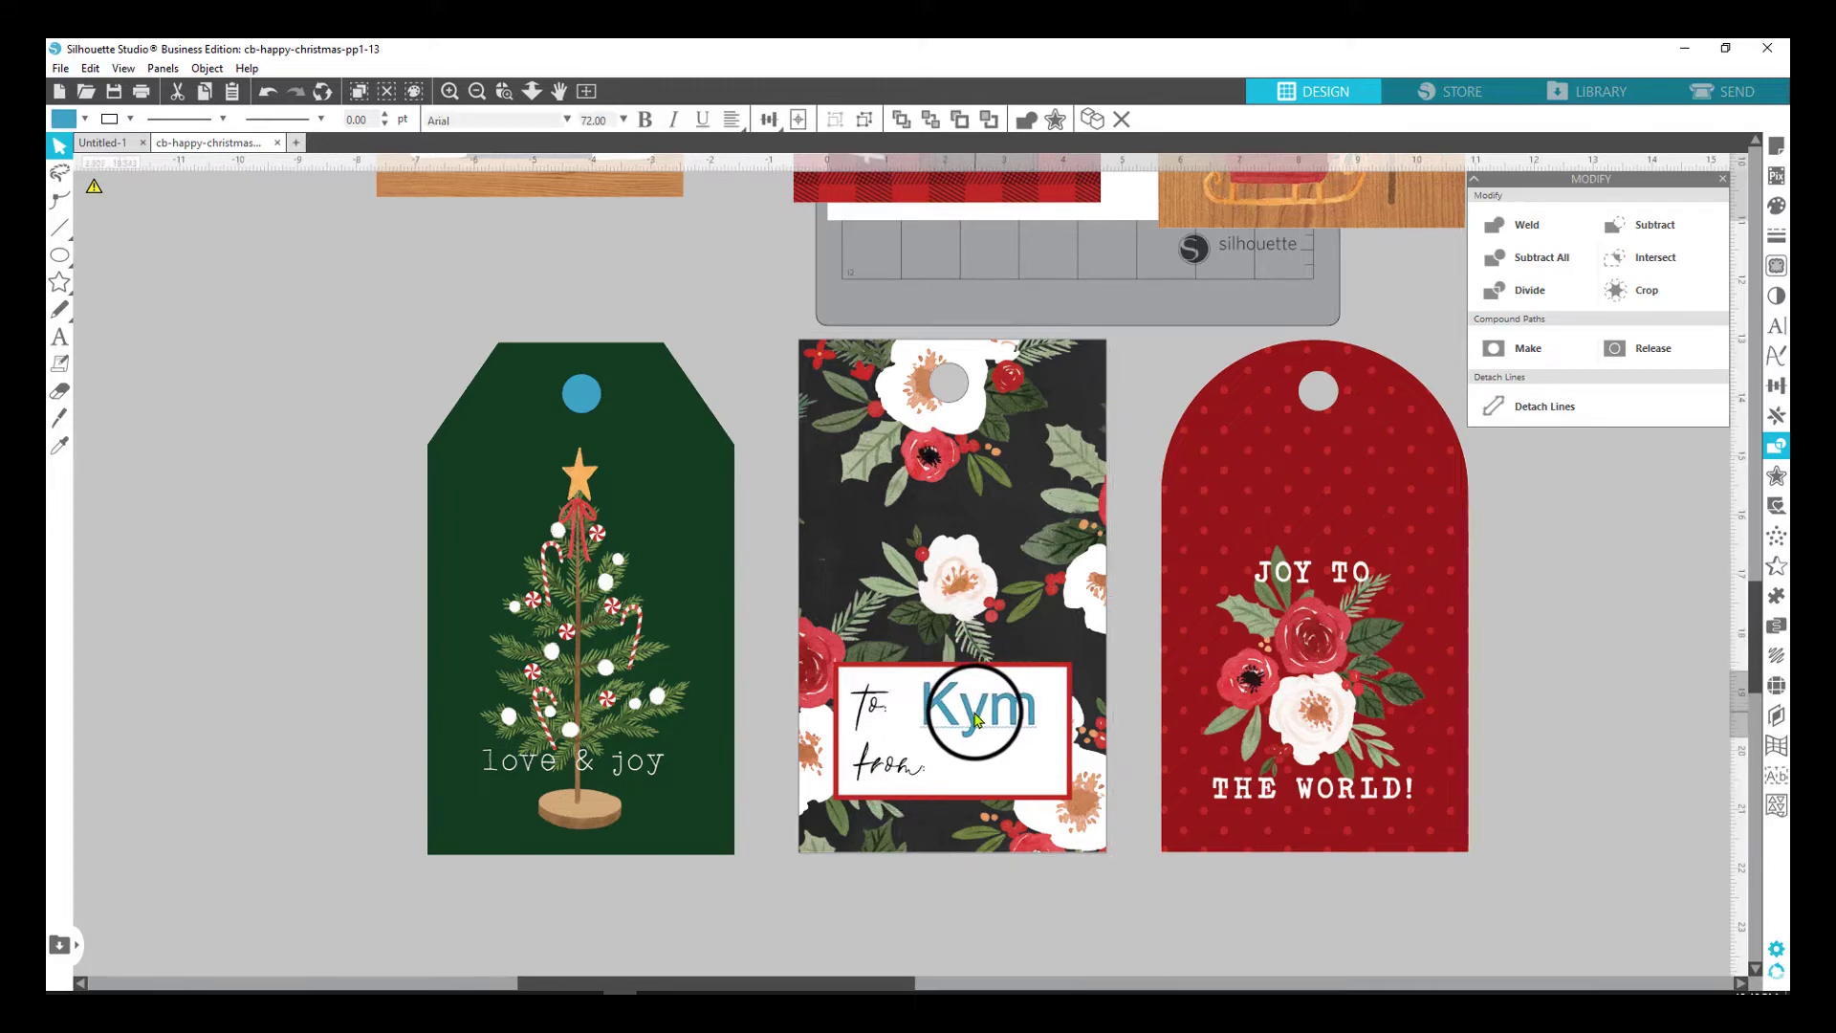
Add "Mom" as 72 pt Arial text and place it beside "from" on the floral tag.
click(259, 346)
click(59, 337)
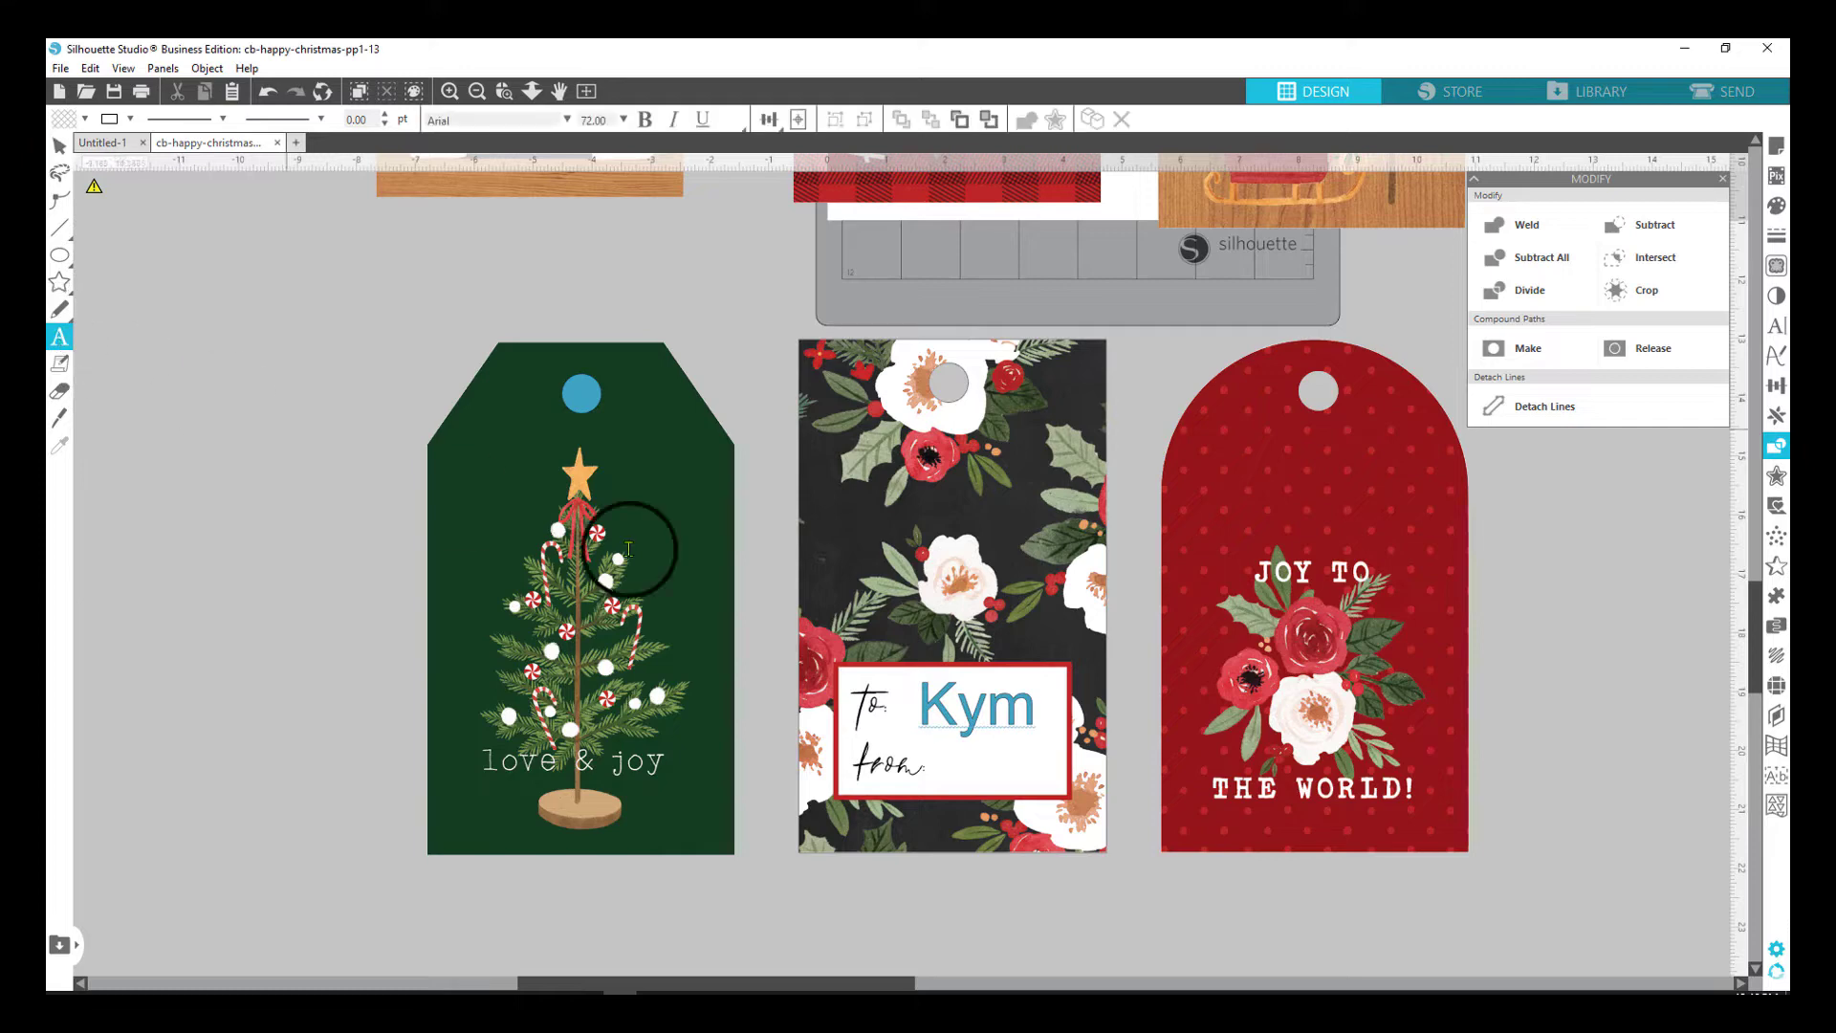
click(935, 772)
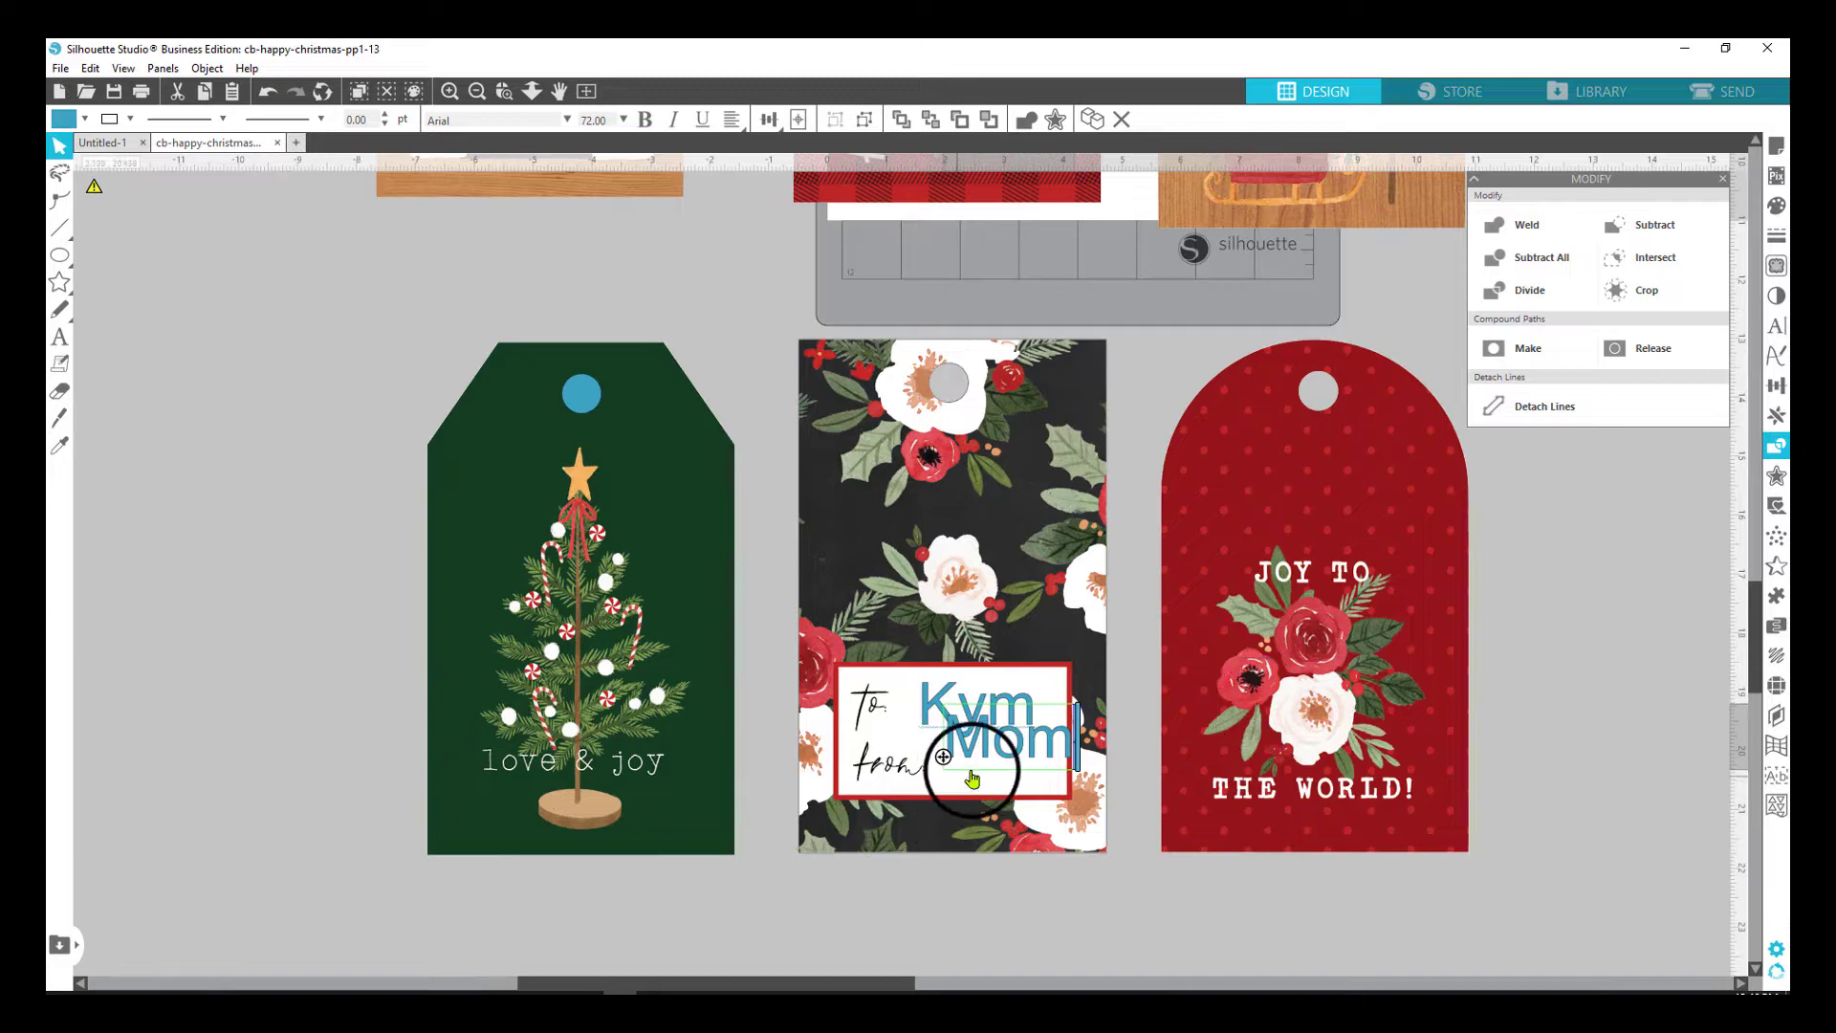
click(1011, 825)
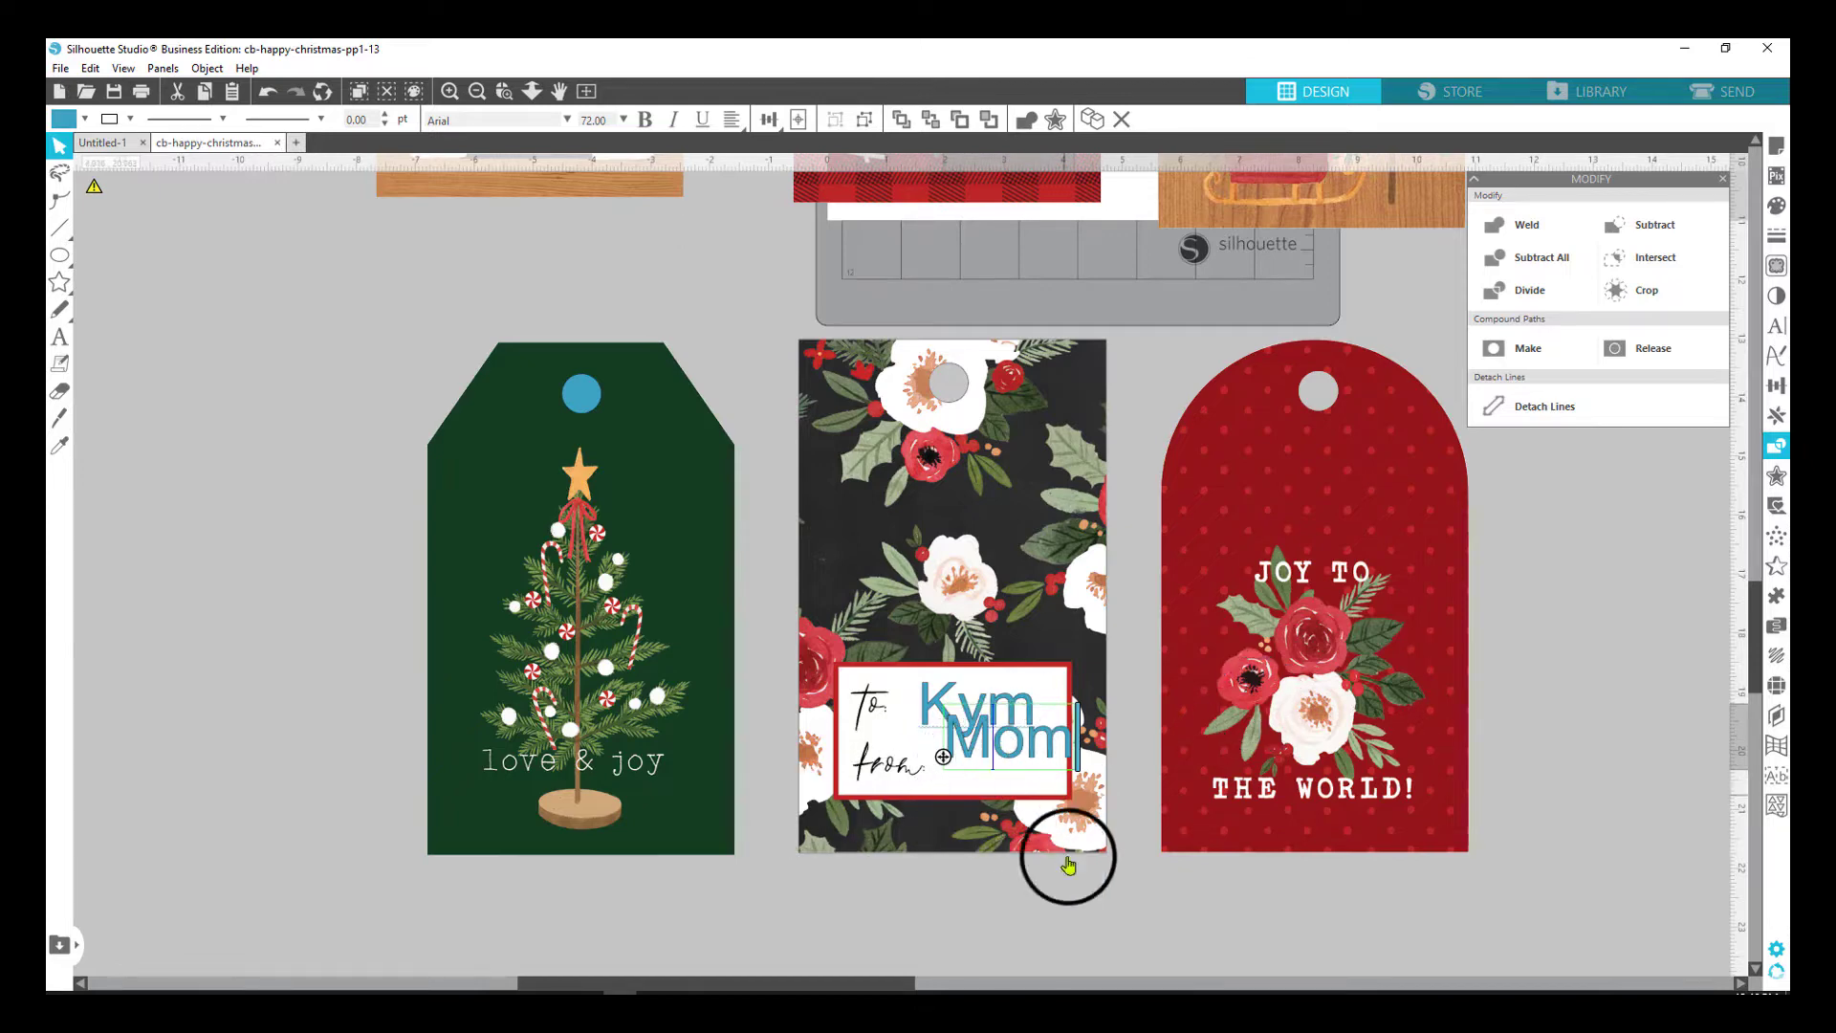
drag(1021, 744, 981, 717)
Fill the recipient's name with a dark red sampled from the floral artwork and set its font to 212 Moon Child Script.
click(981, 718)
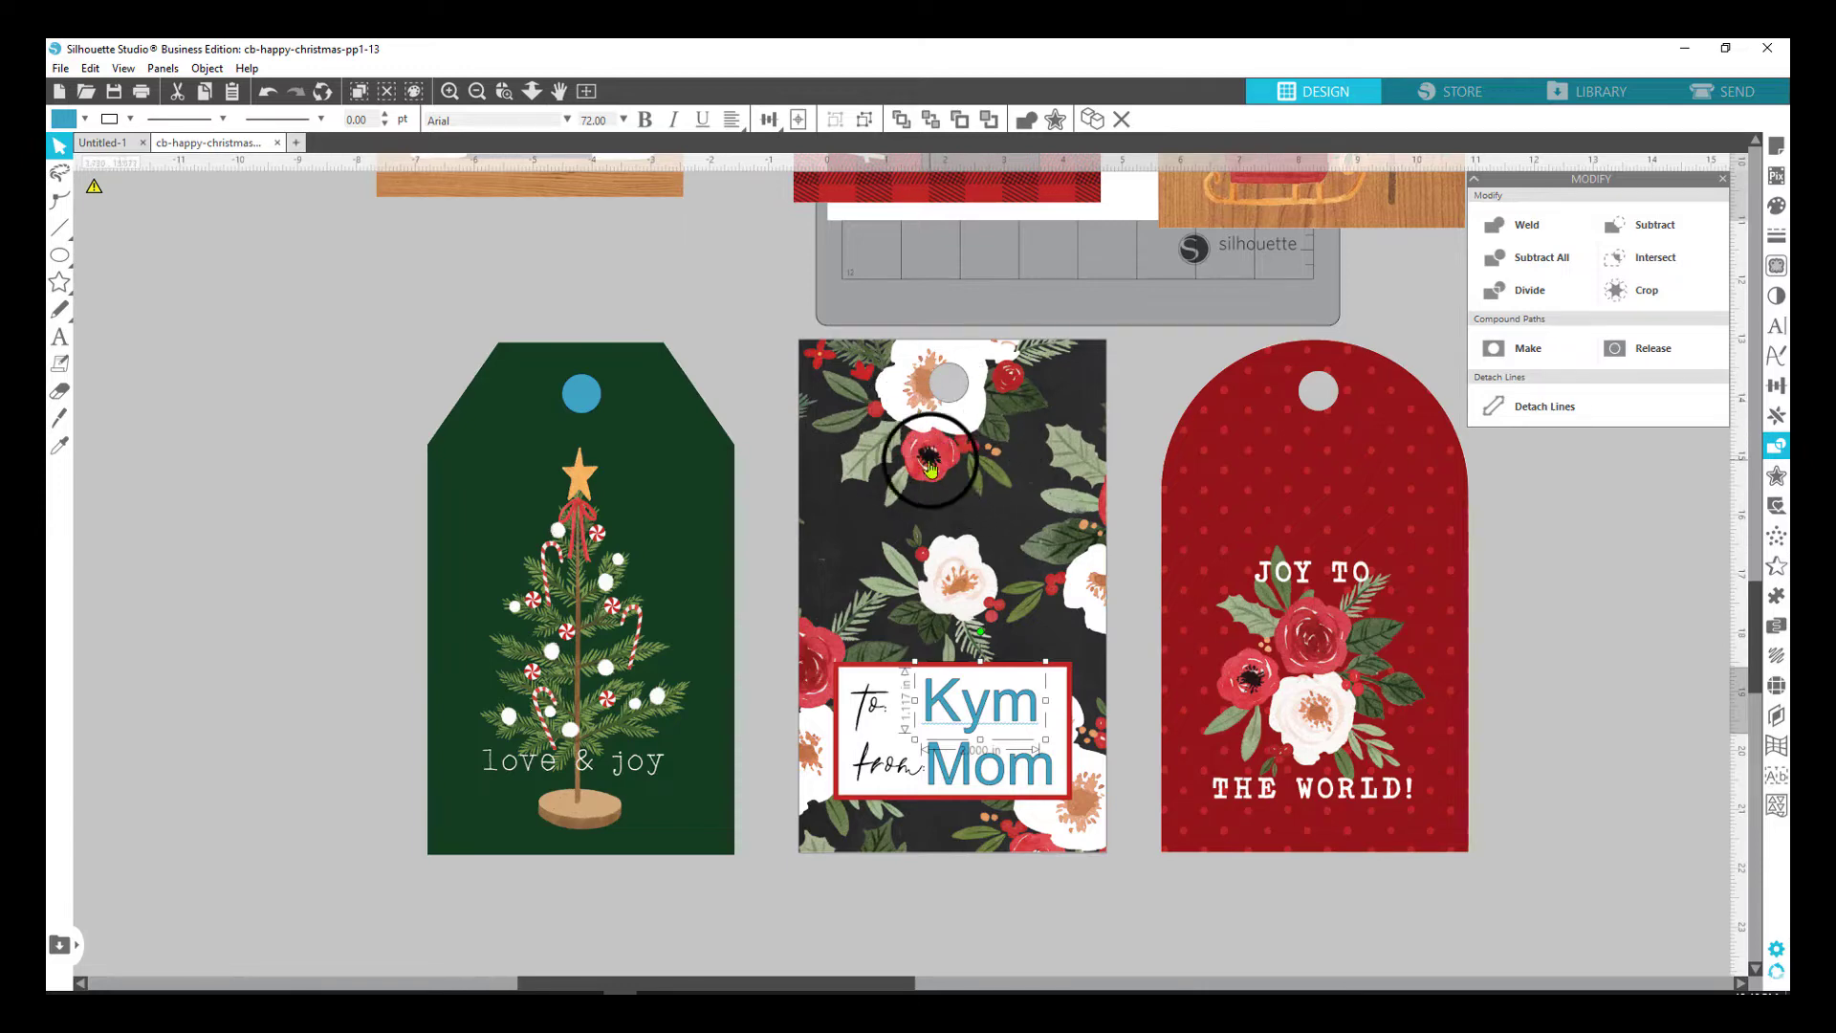
click(65, 123)
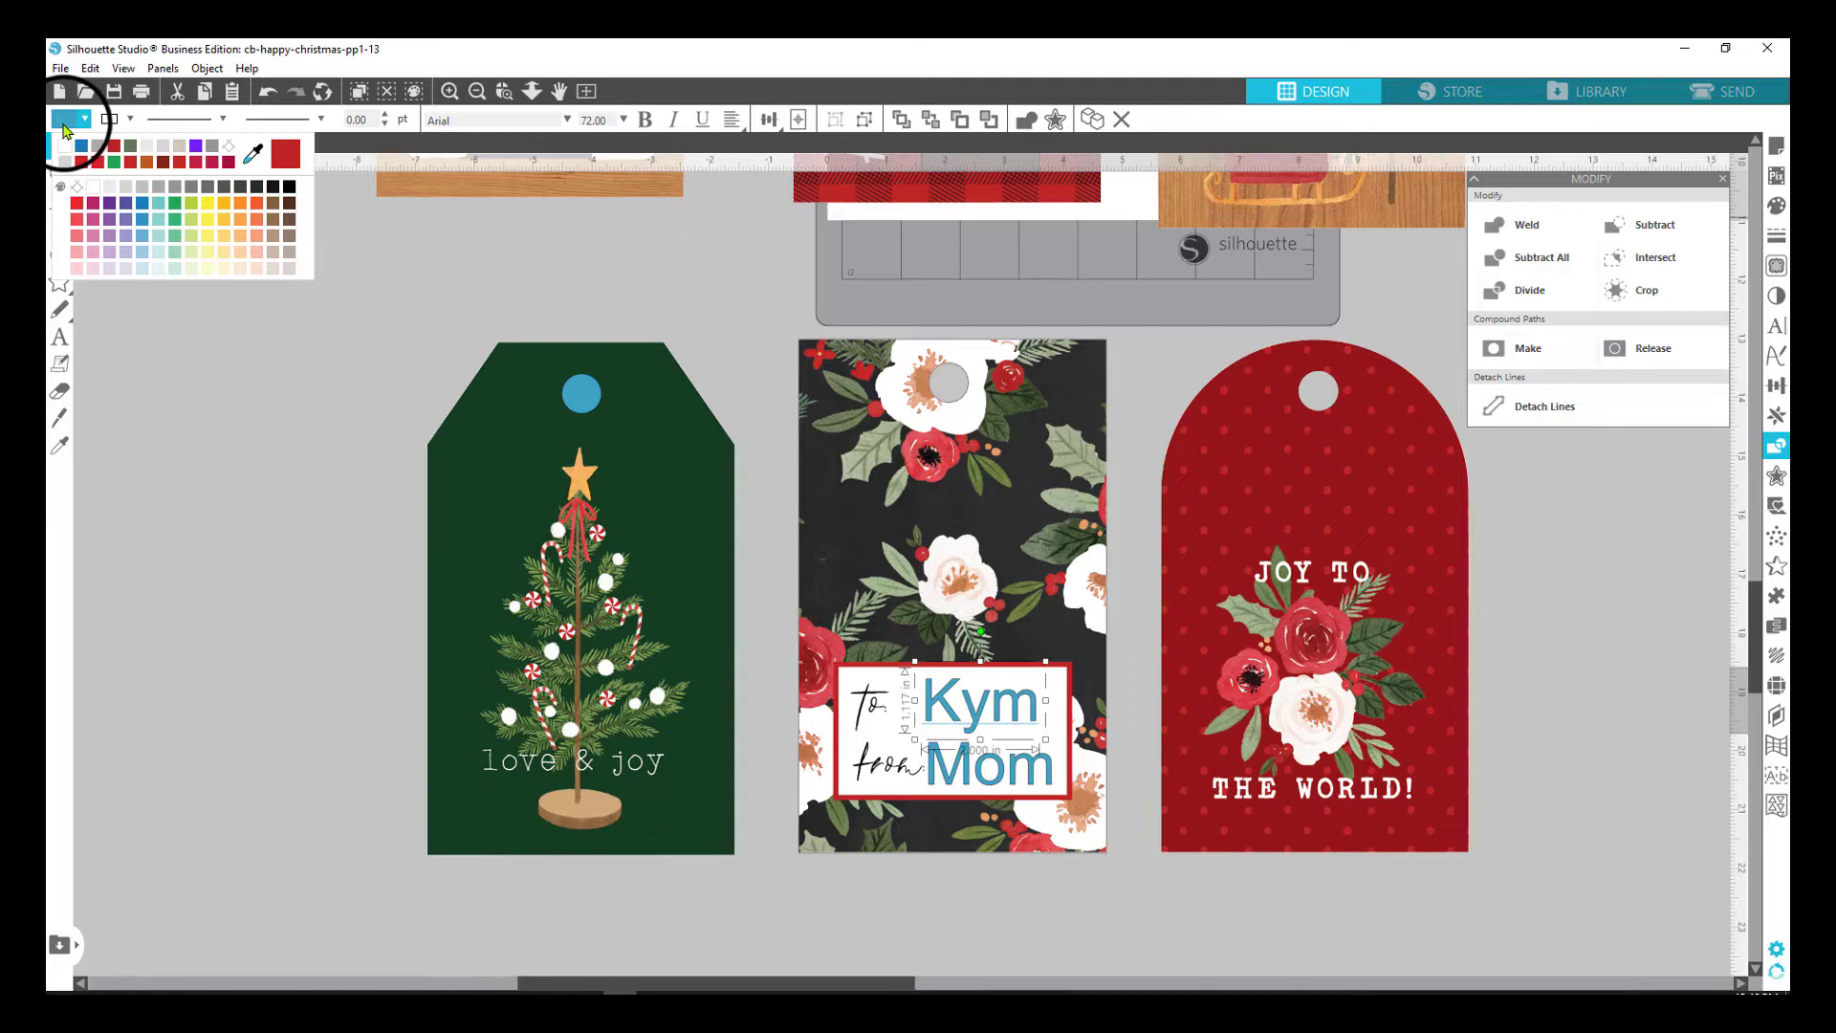
click(254, 155)
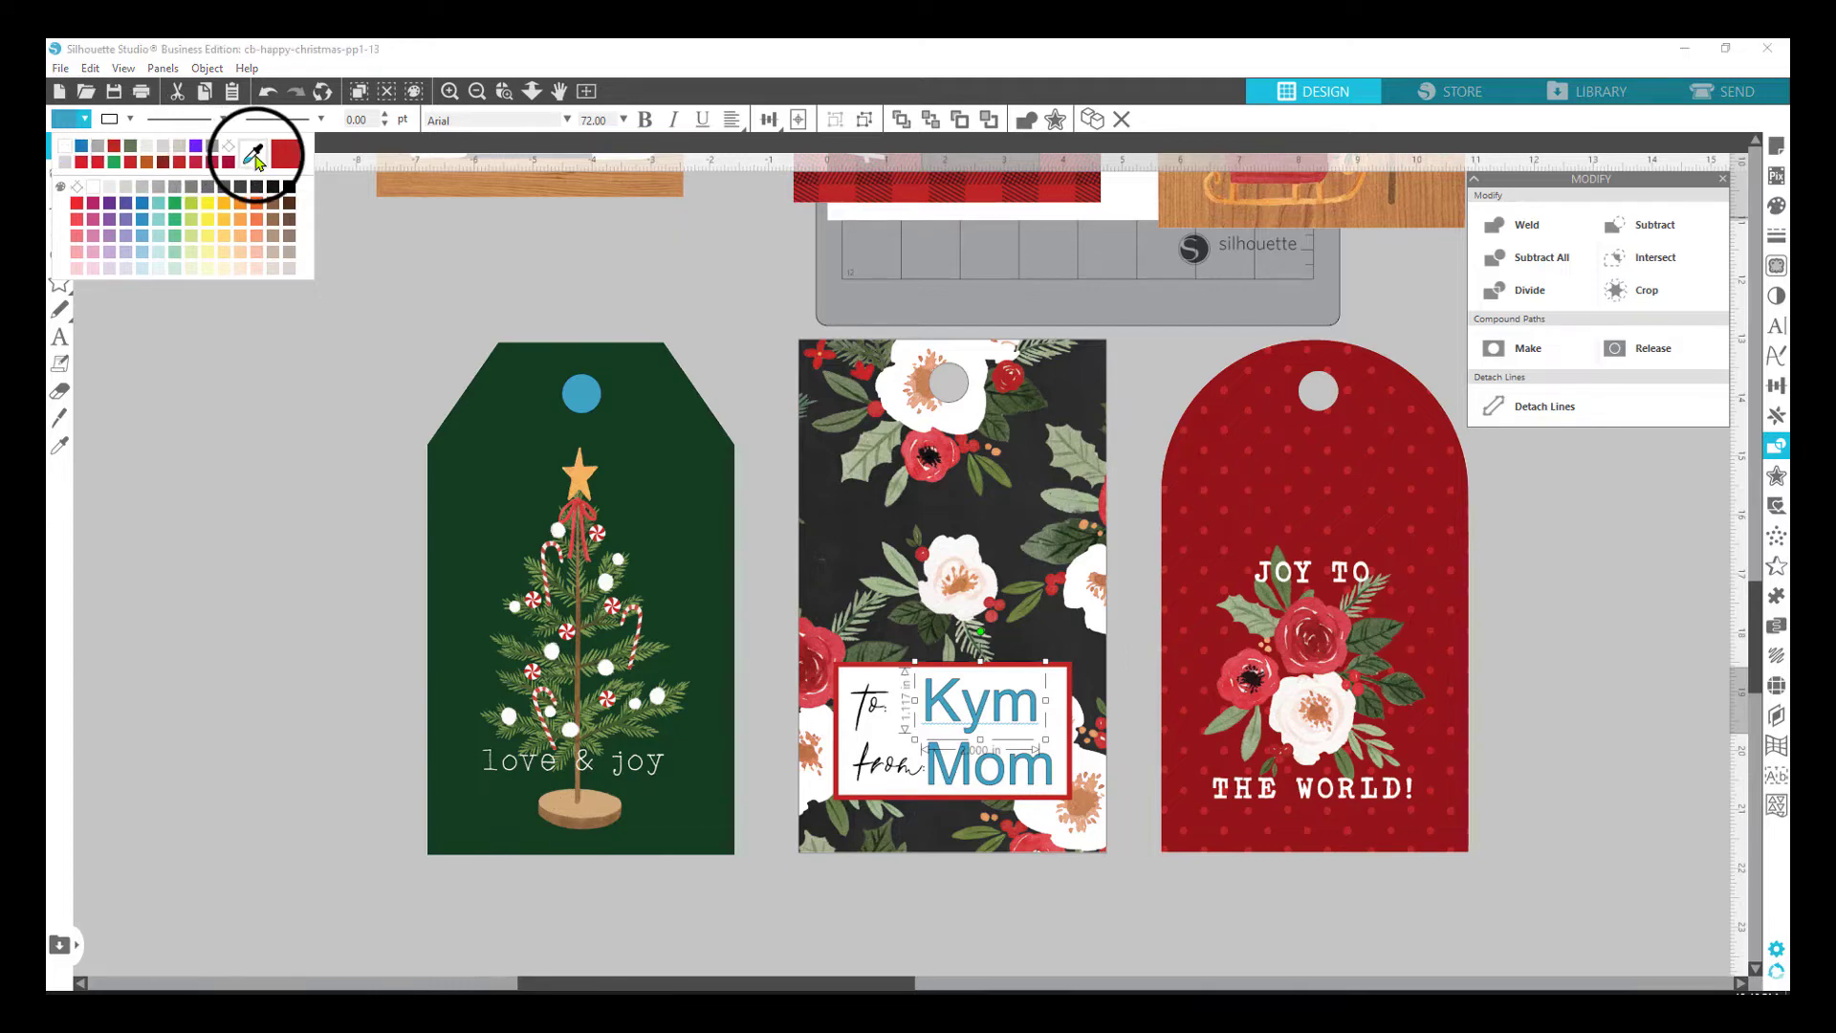
click(818, 658)
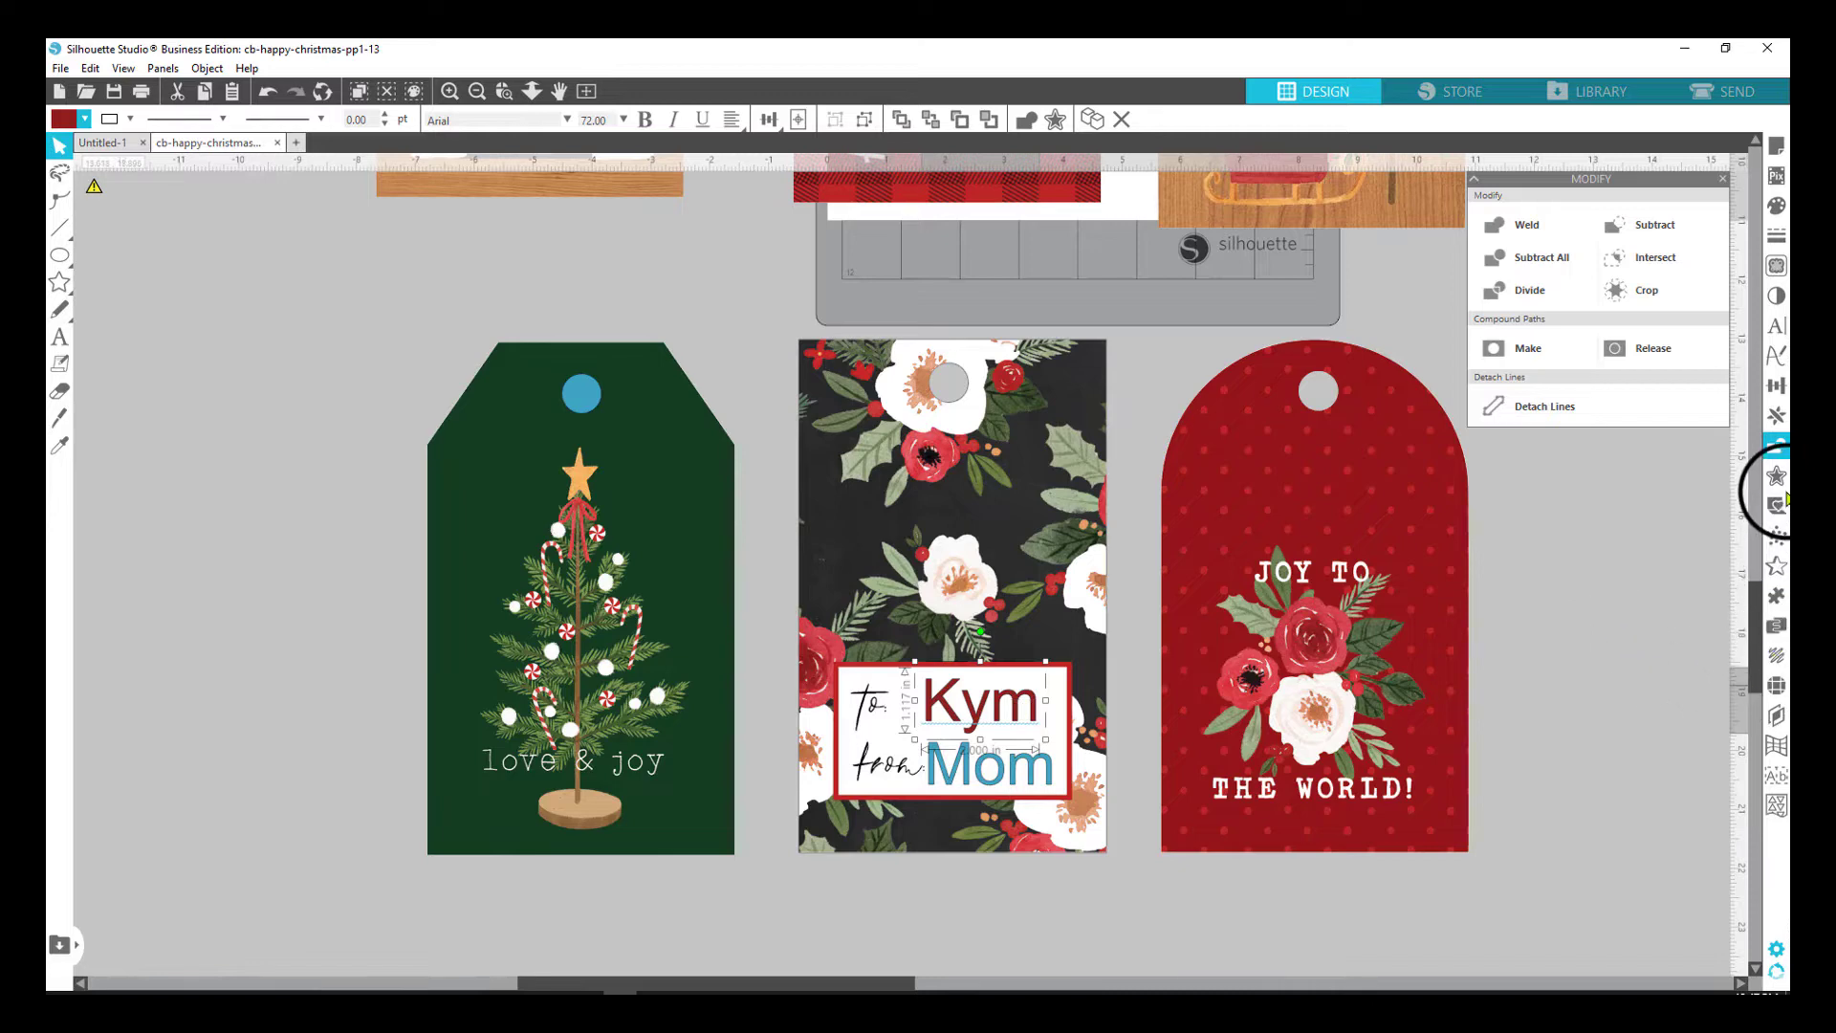
click(1777, 327)
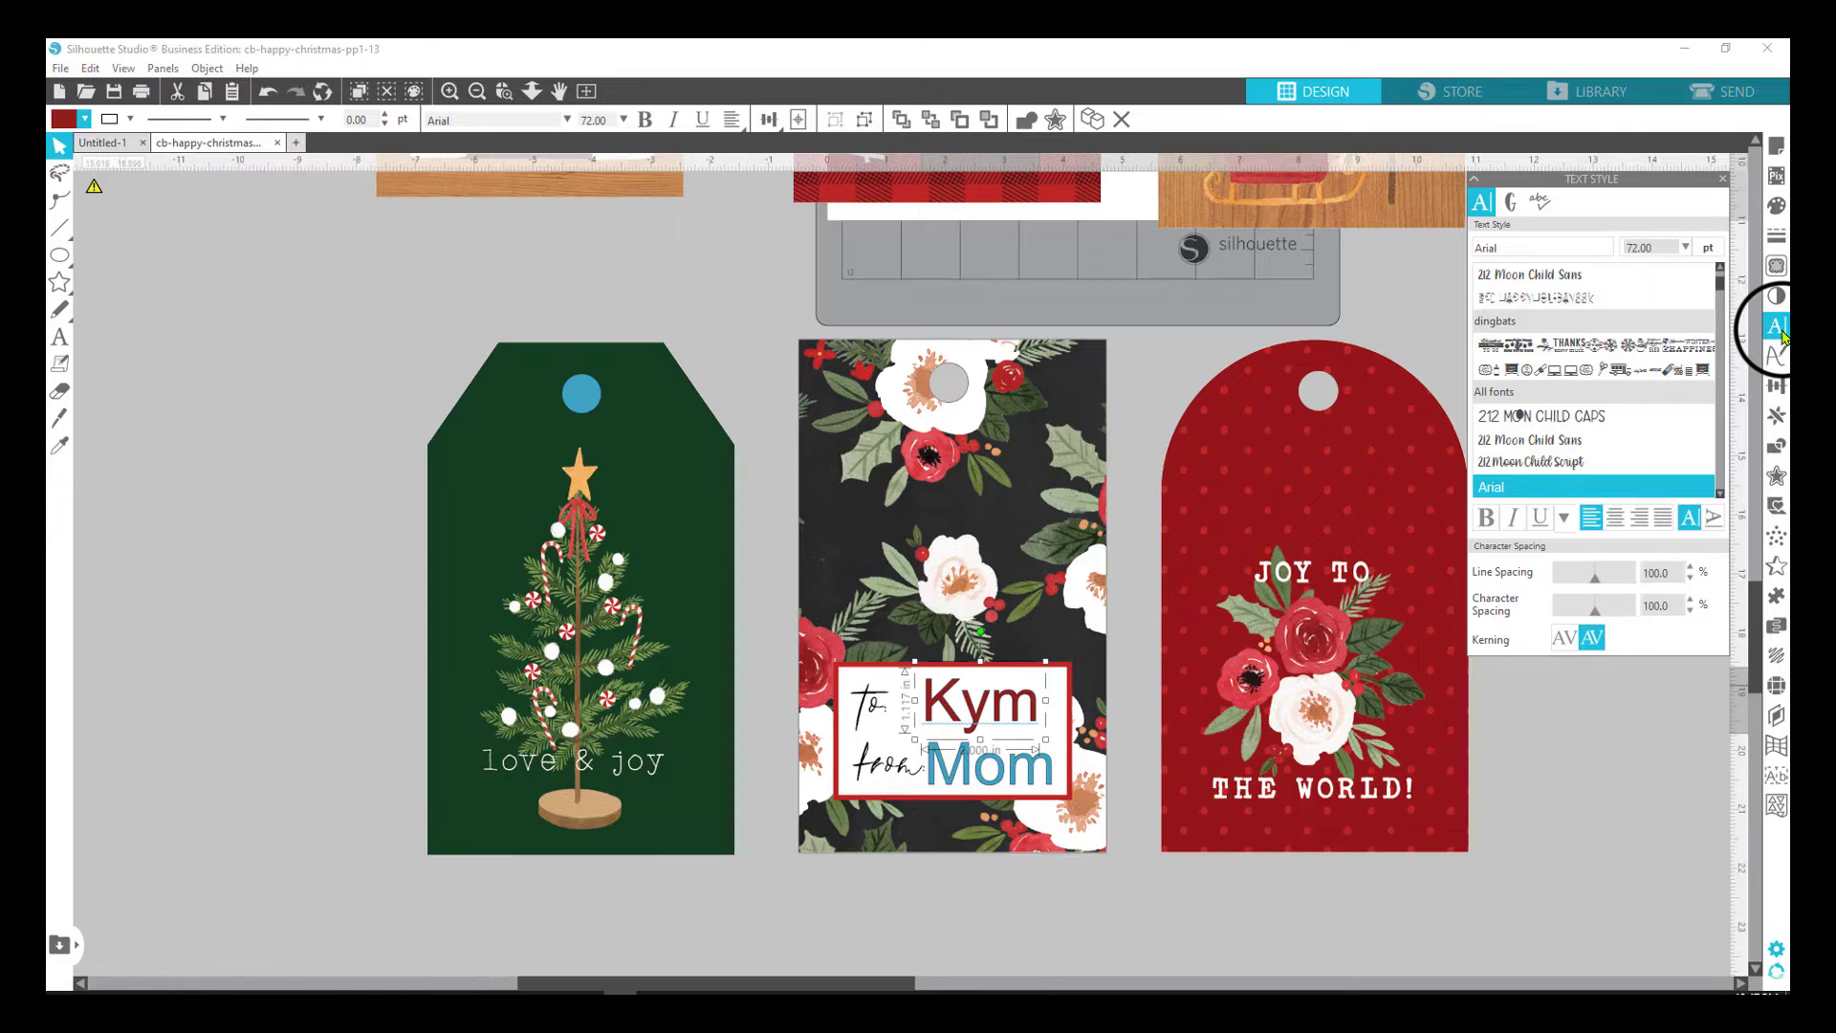
click(1602, 466)
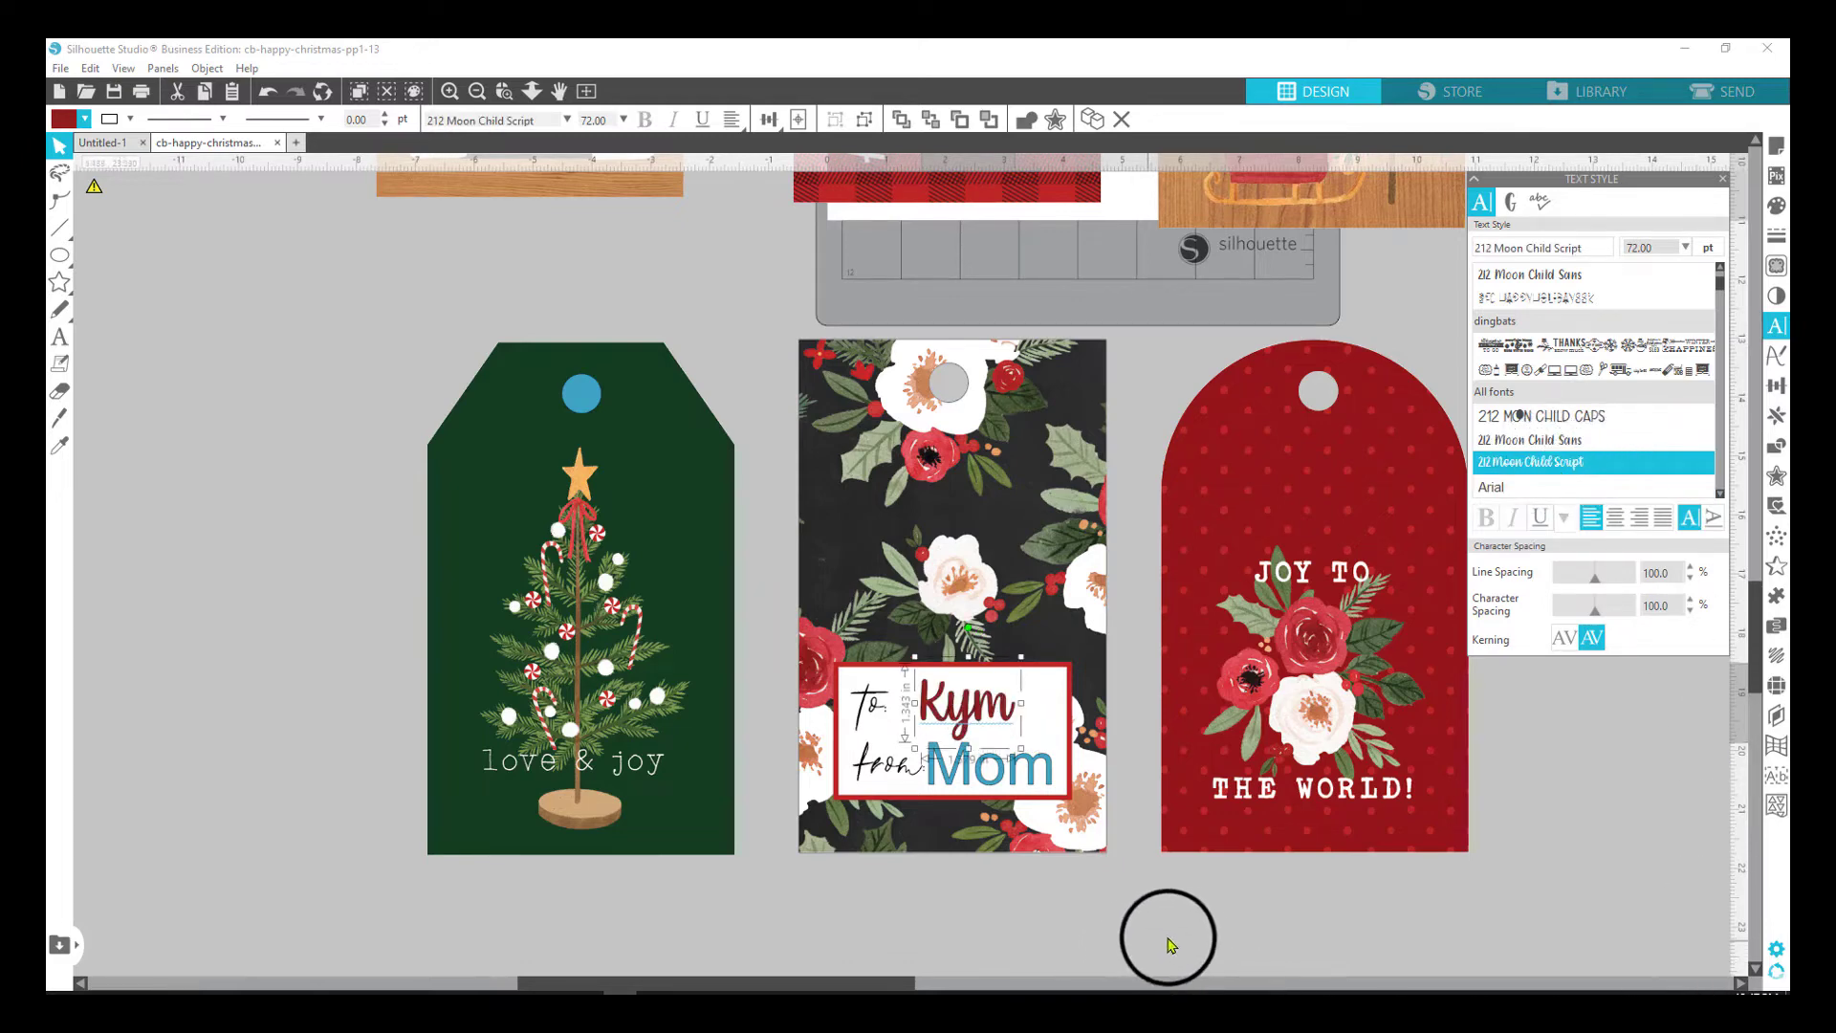
click(1210, 971)
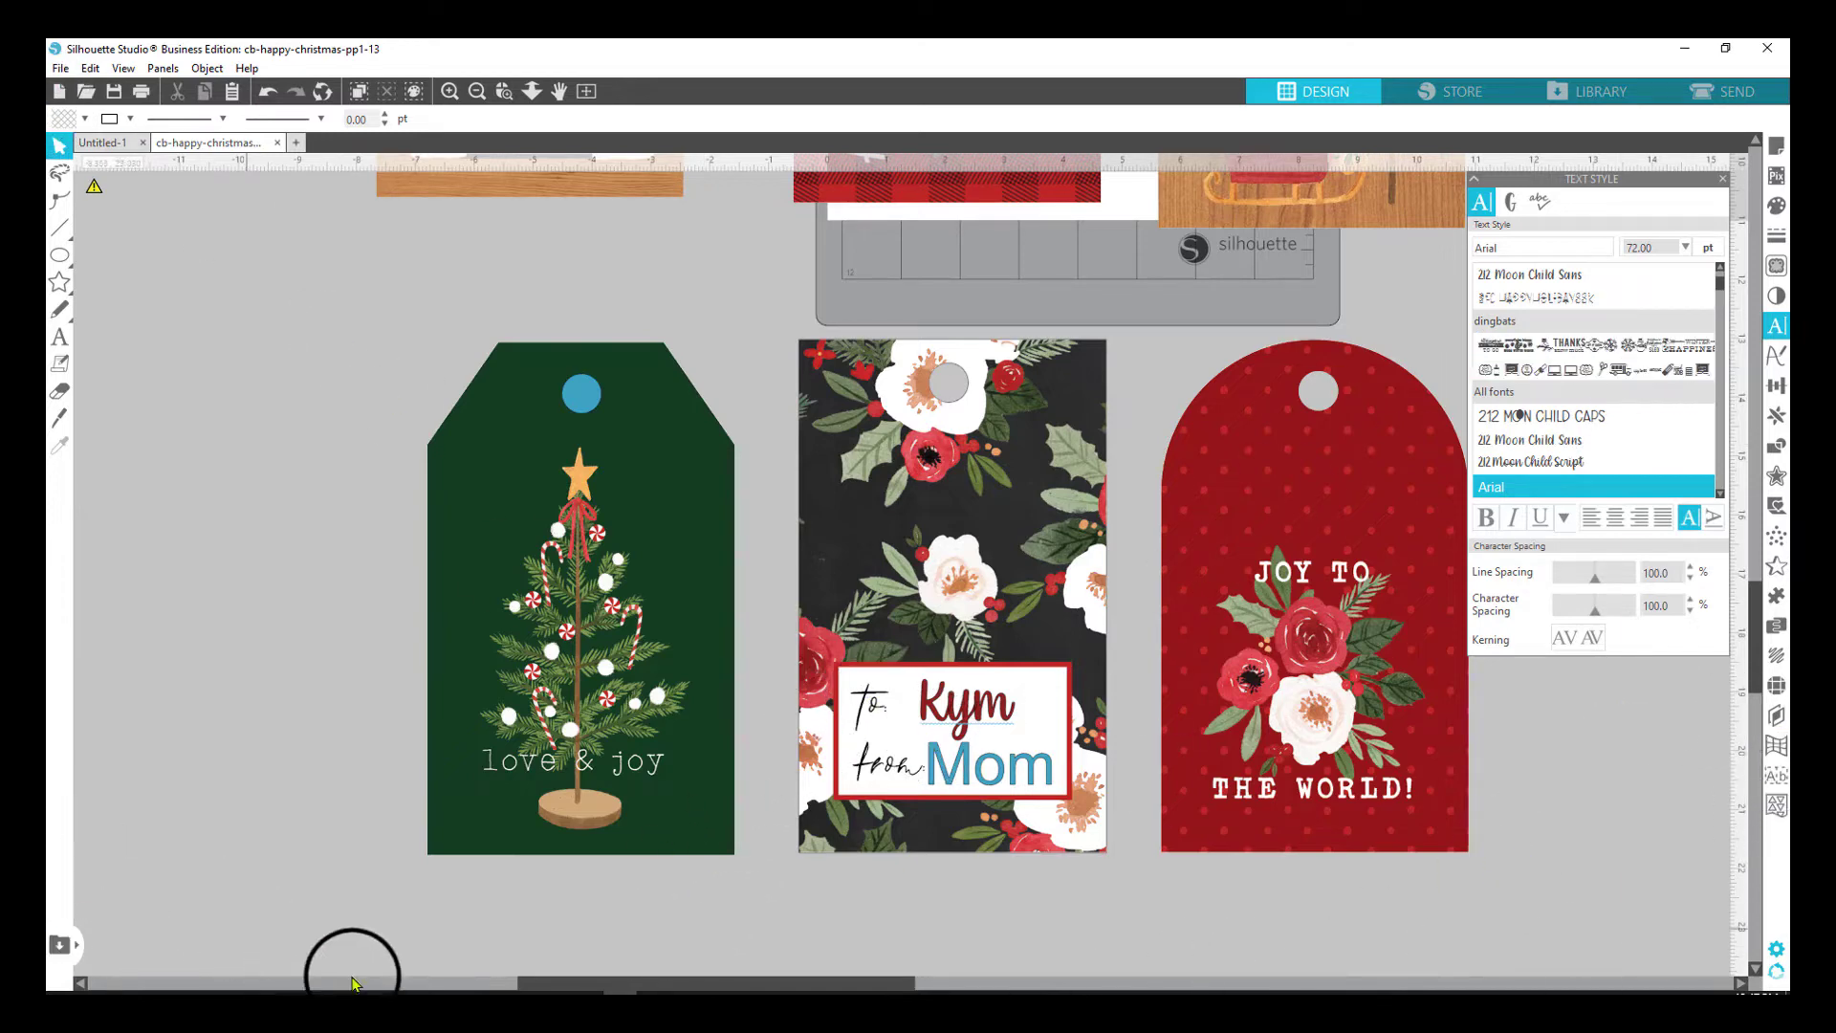
Transfer the font and fill of the recipient's name to the "Mom" text.
click(966, 784)
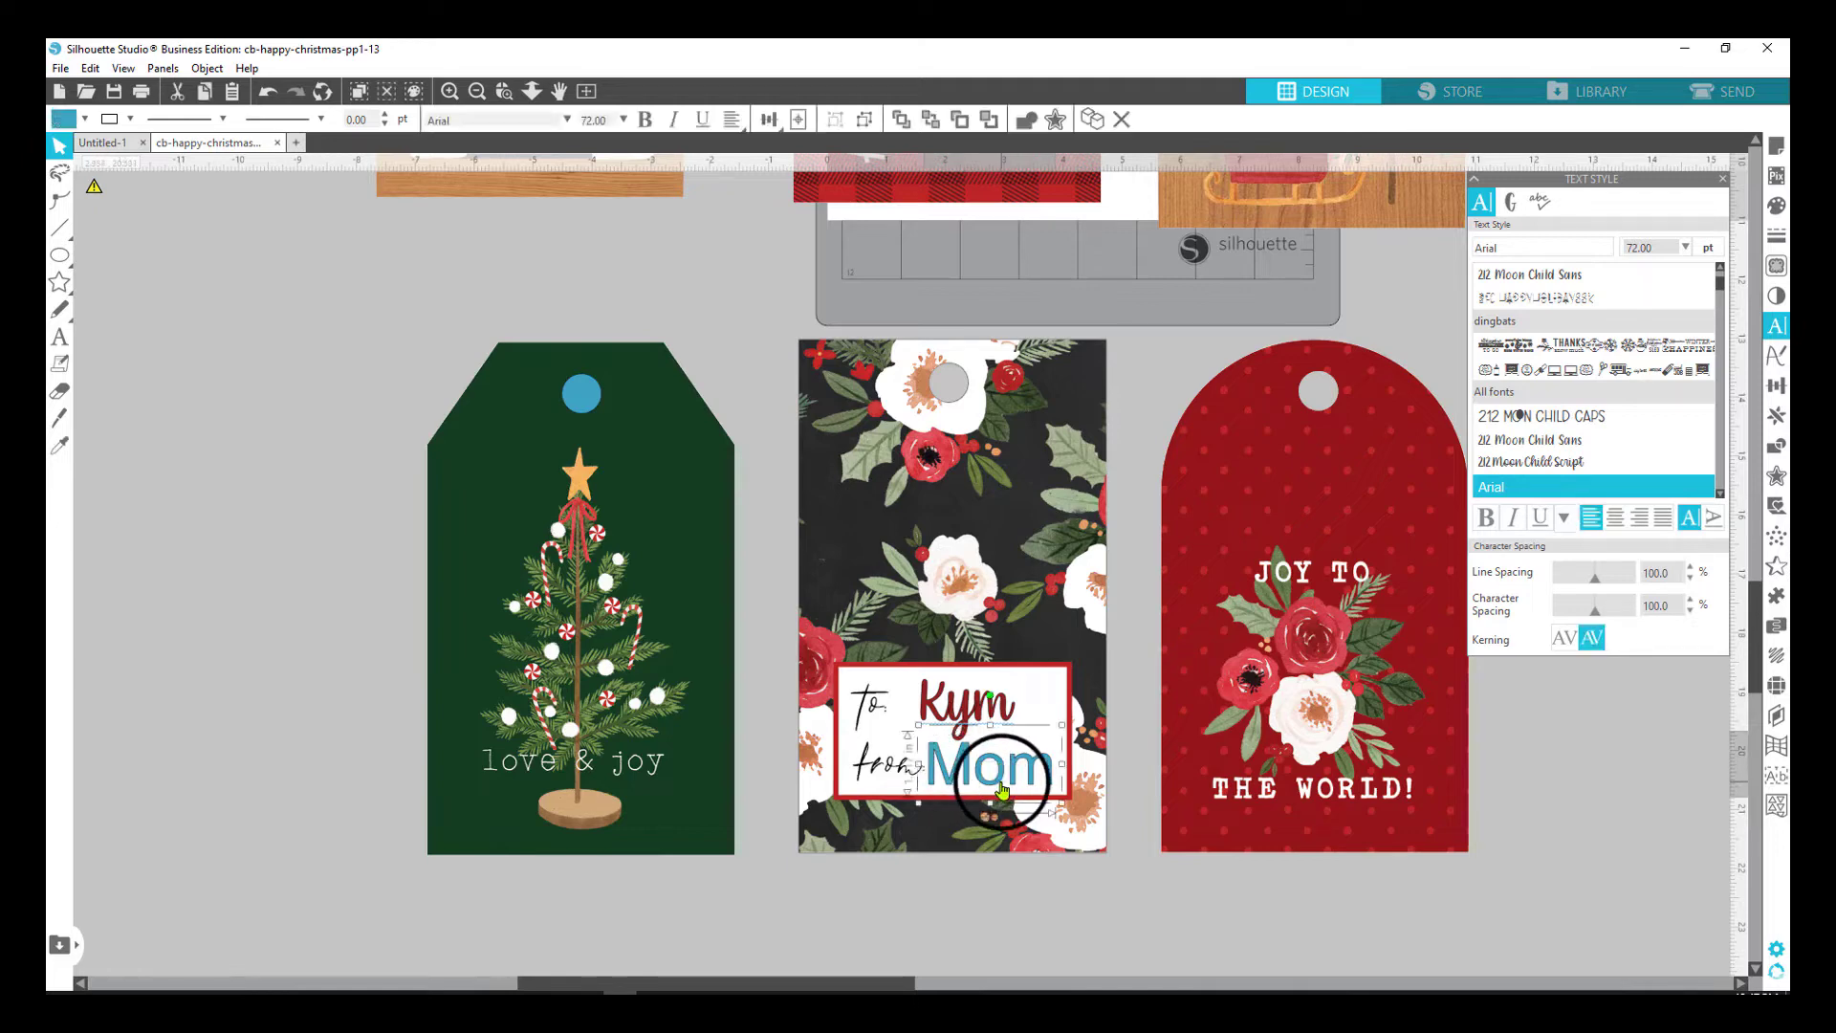
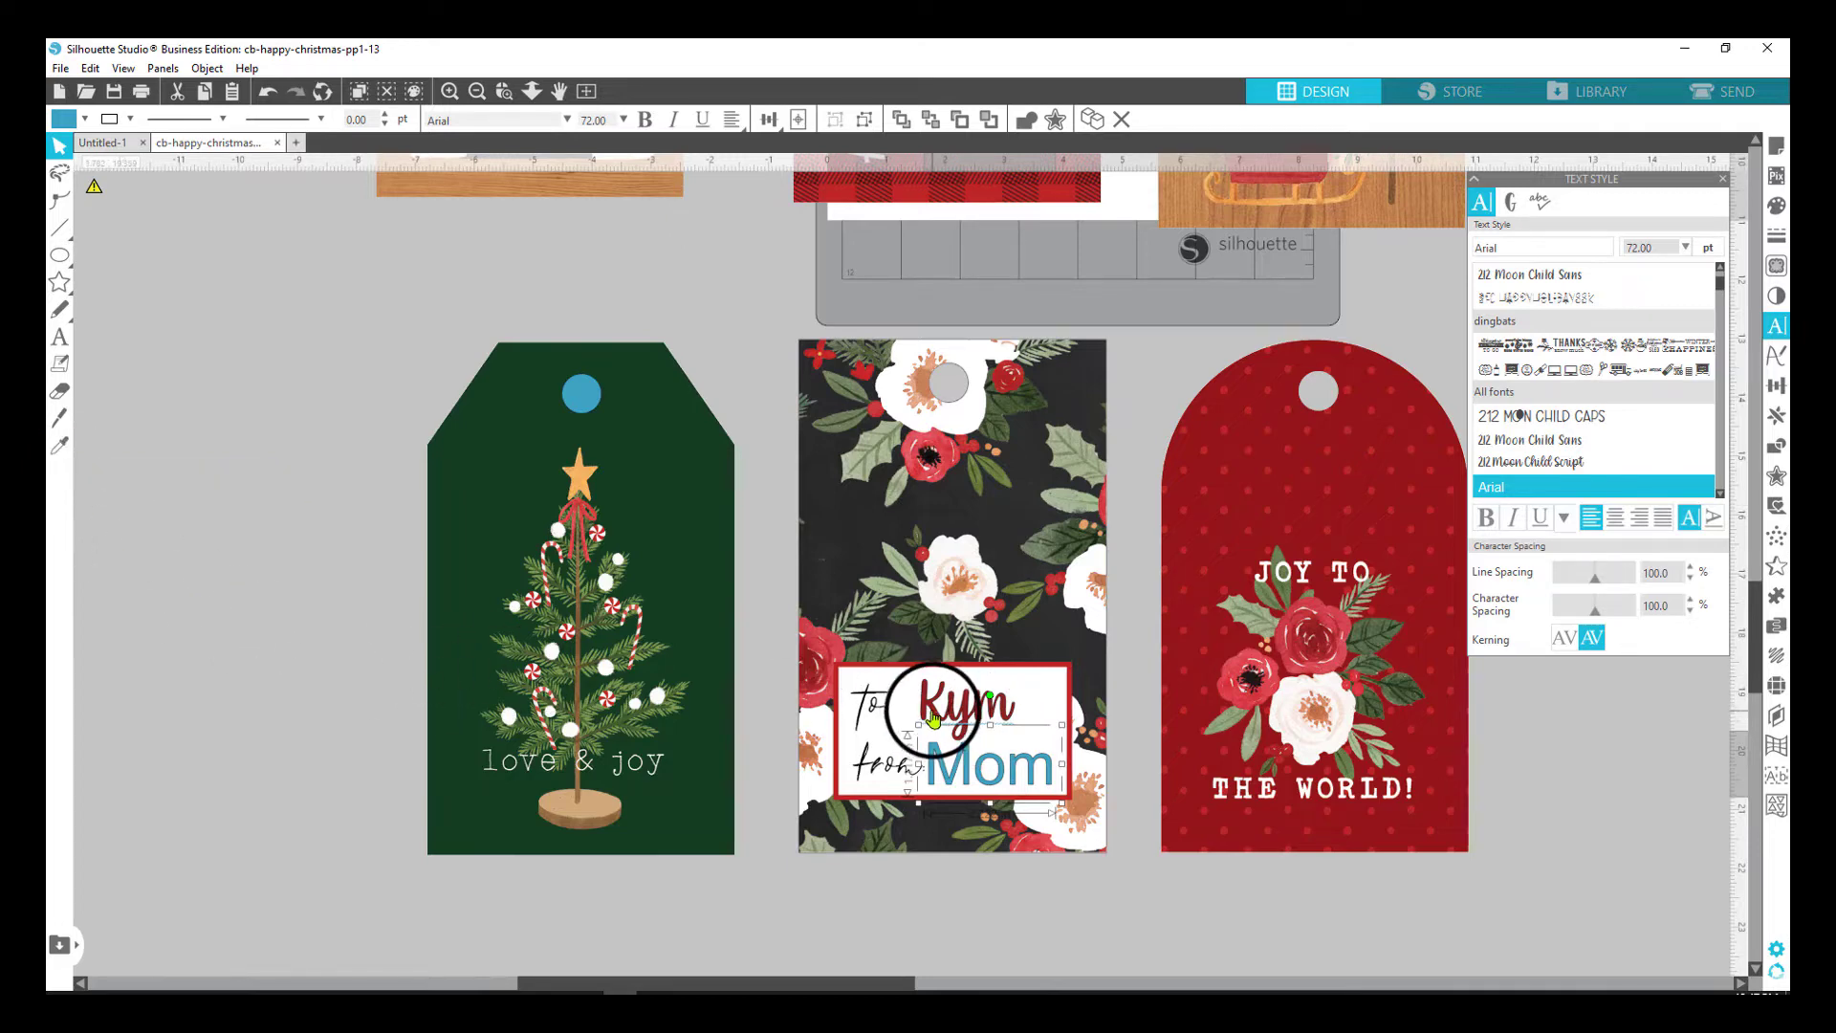
click(1003, 707)
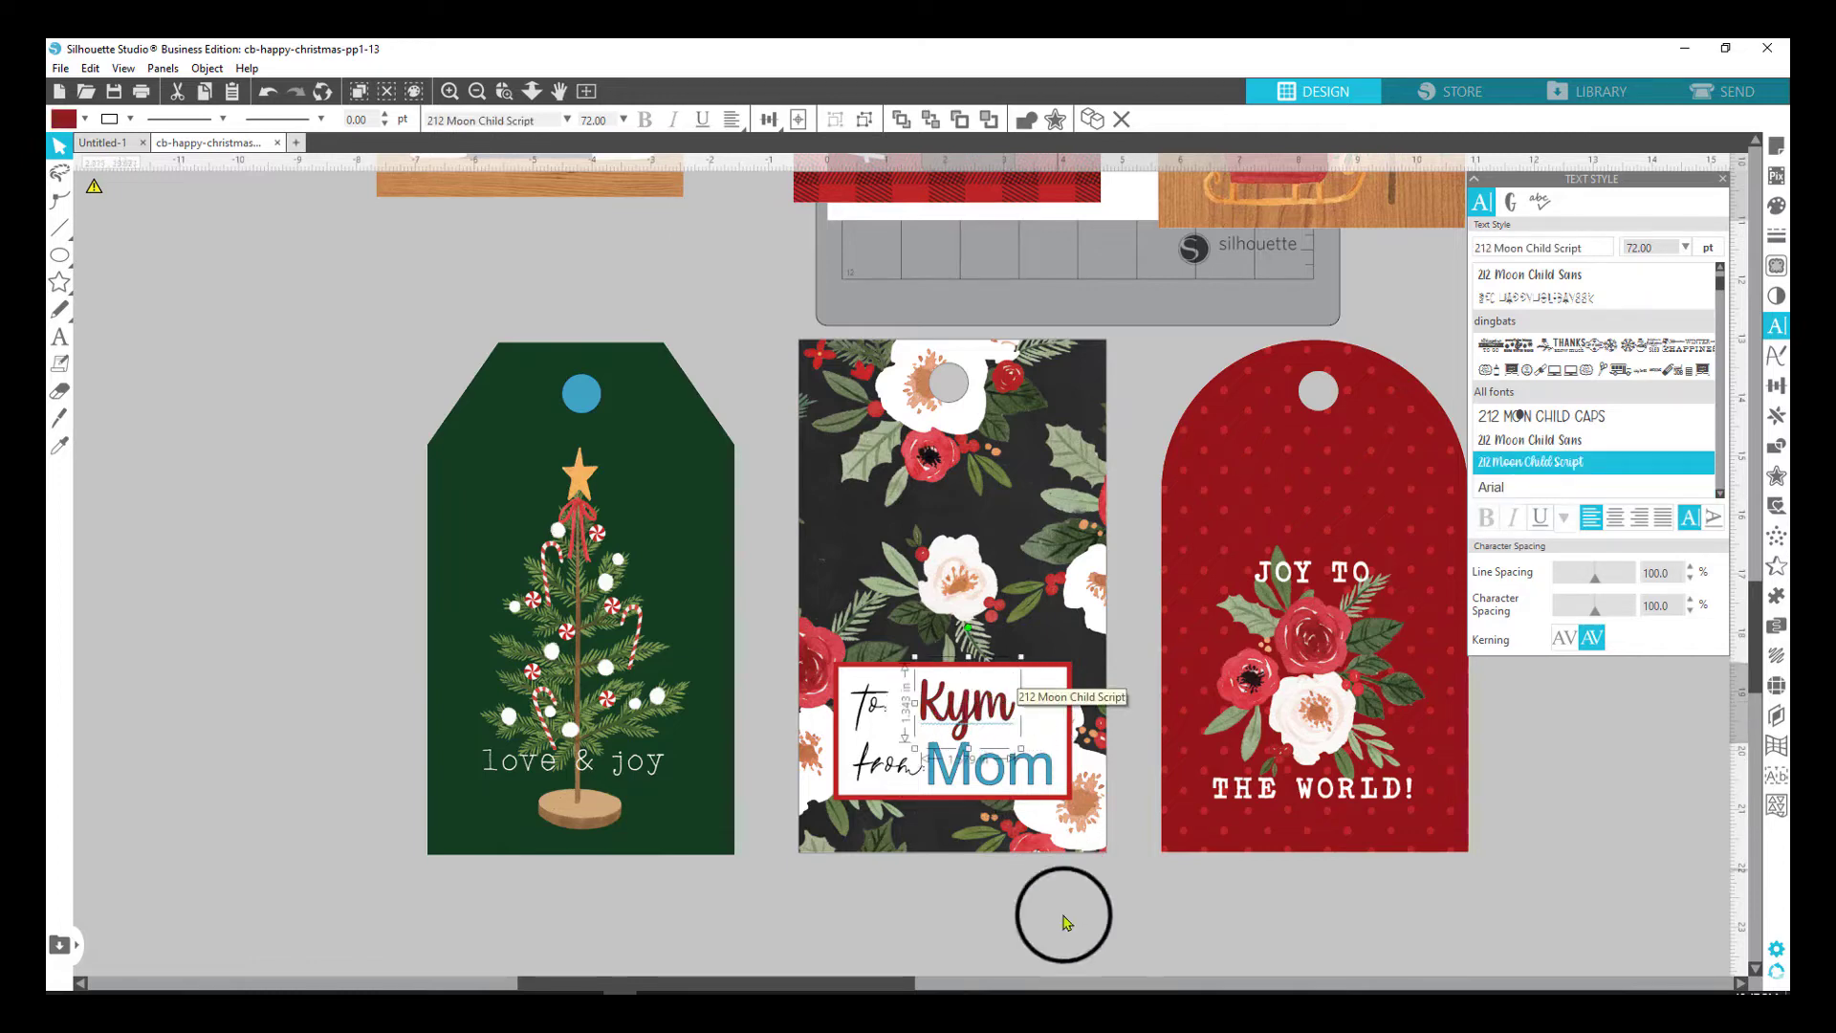
click(996, 792)
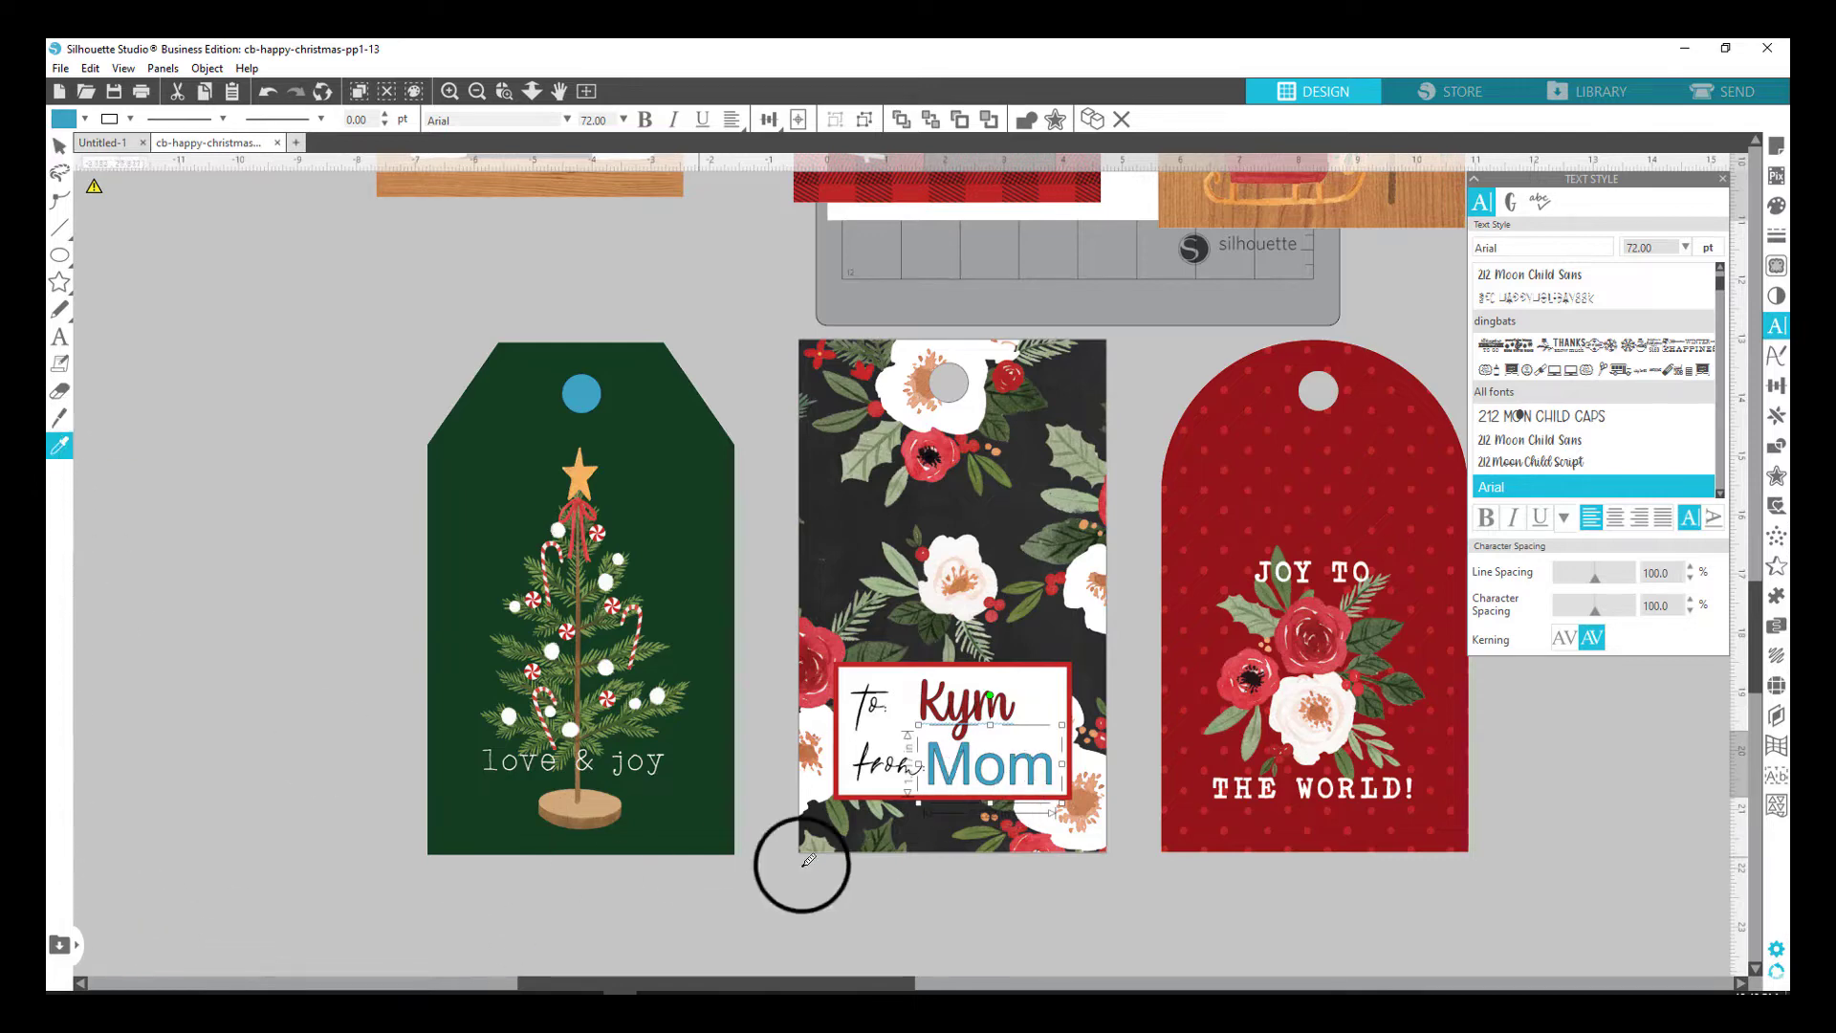
click(972, 698)
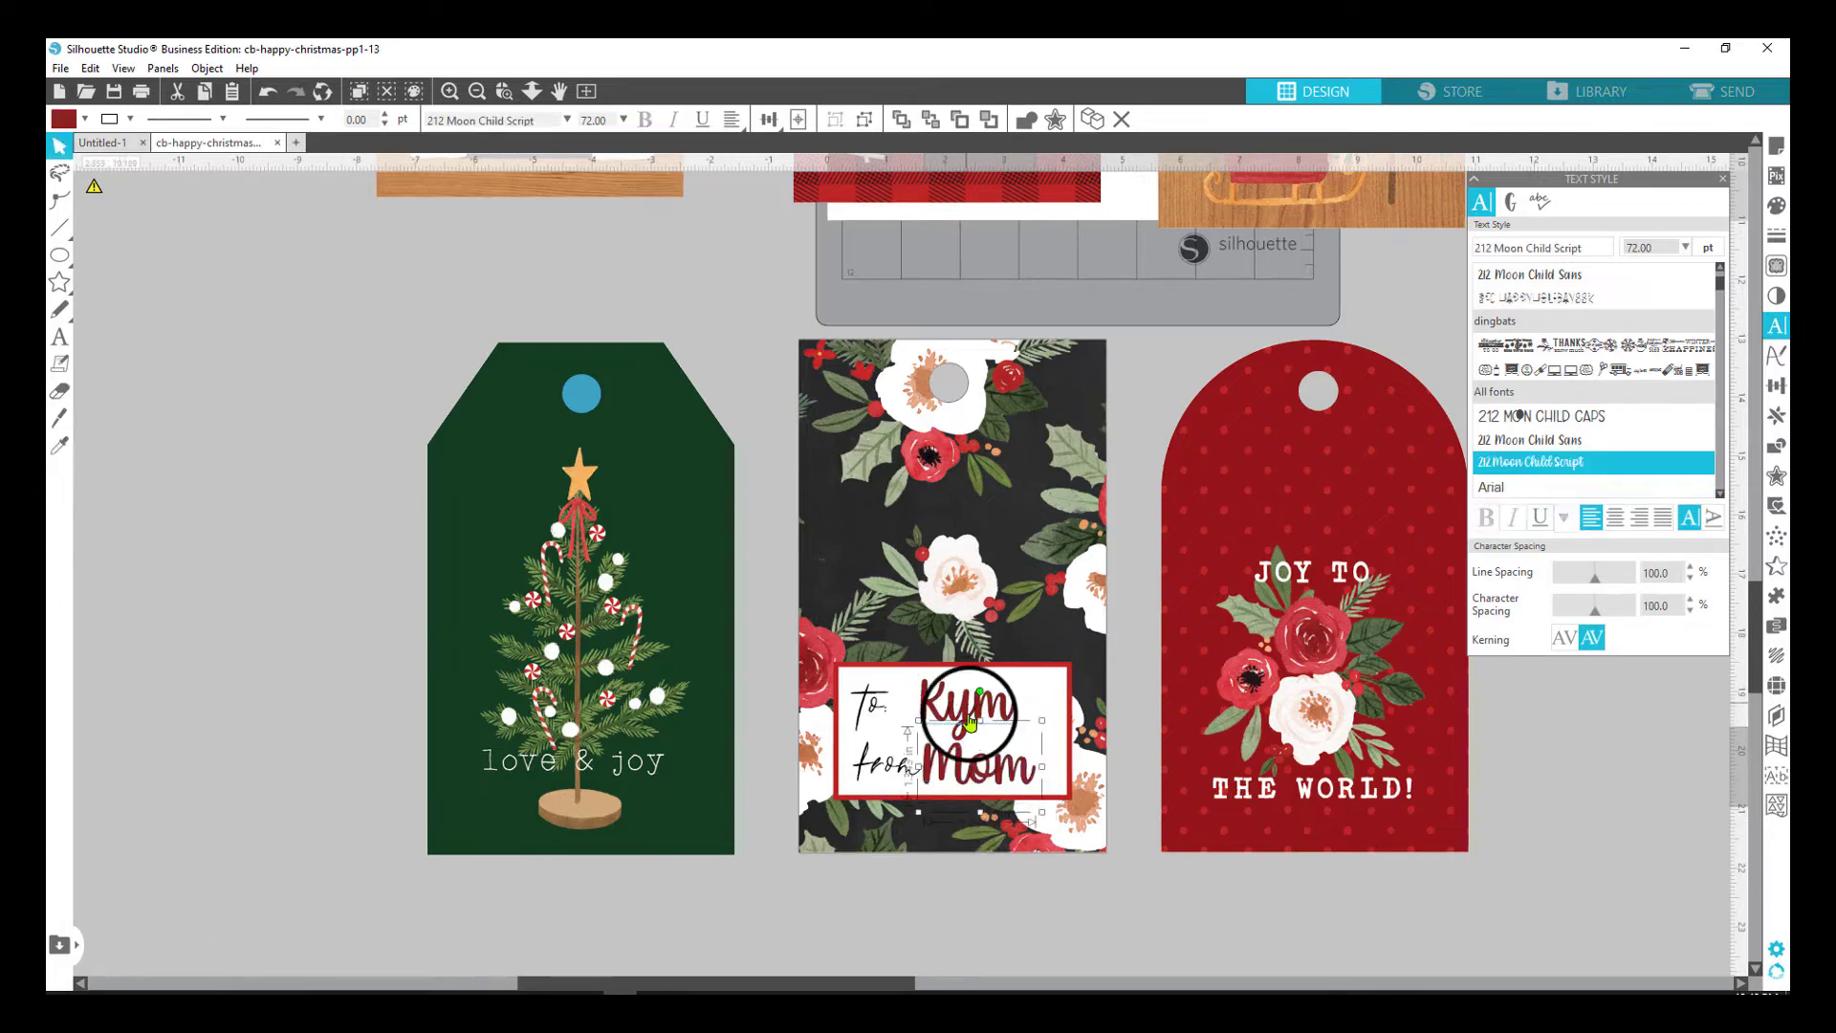
click(1157, 939)
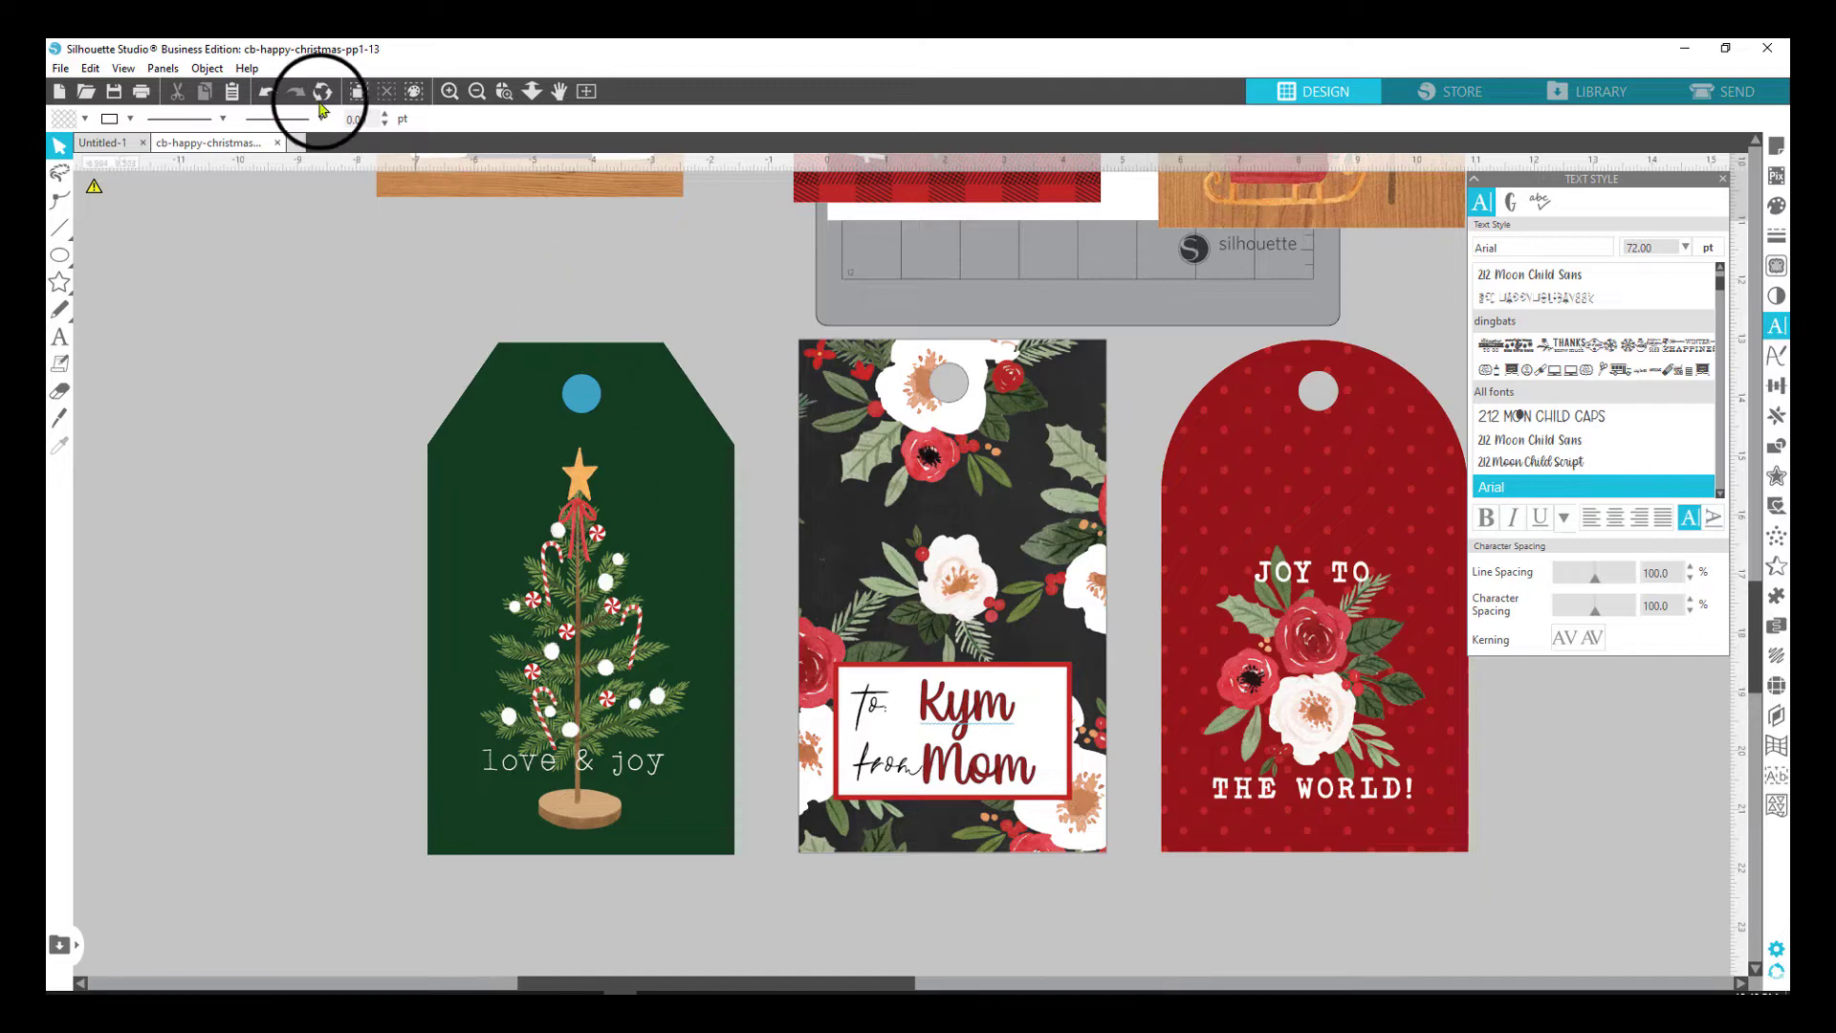
Undo the style transfer onto the "Mom" text and deselect it.
click(272, 92)
click(271, 92)
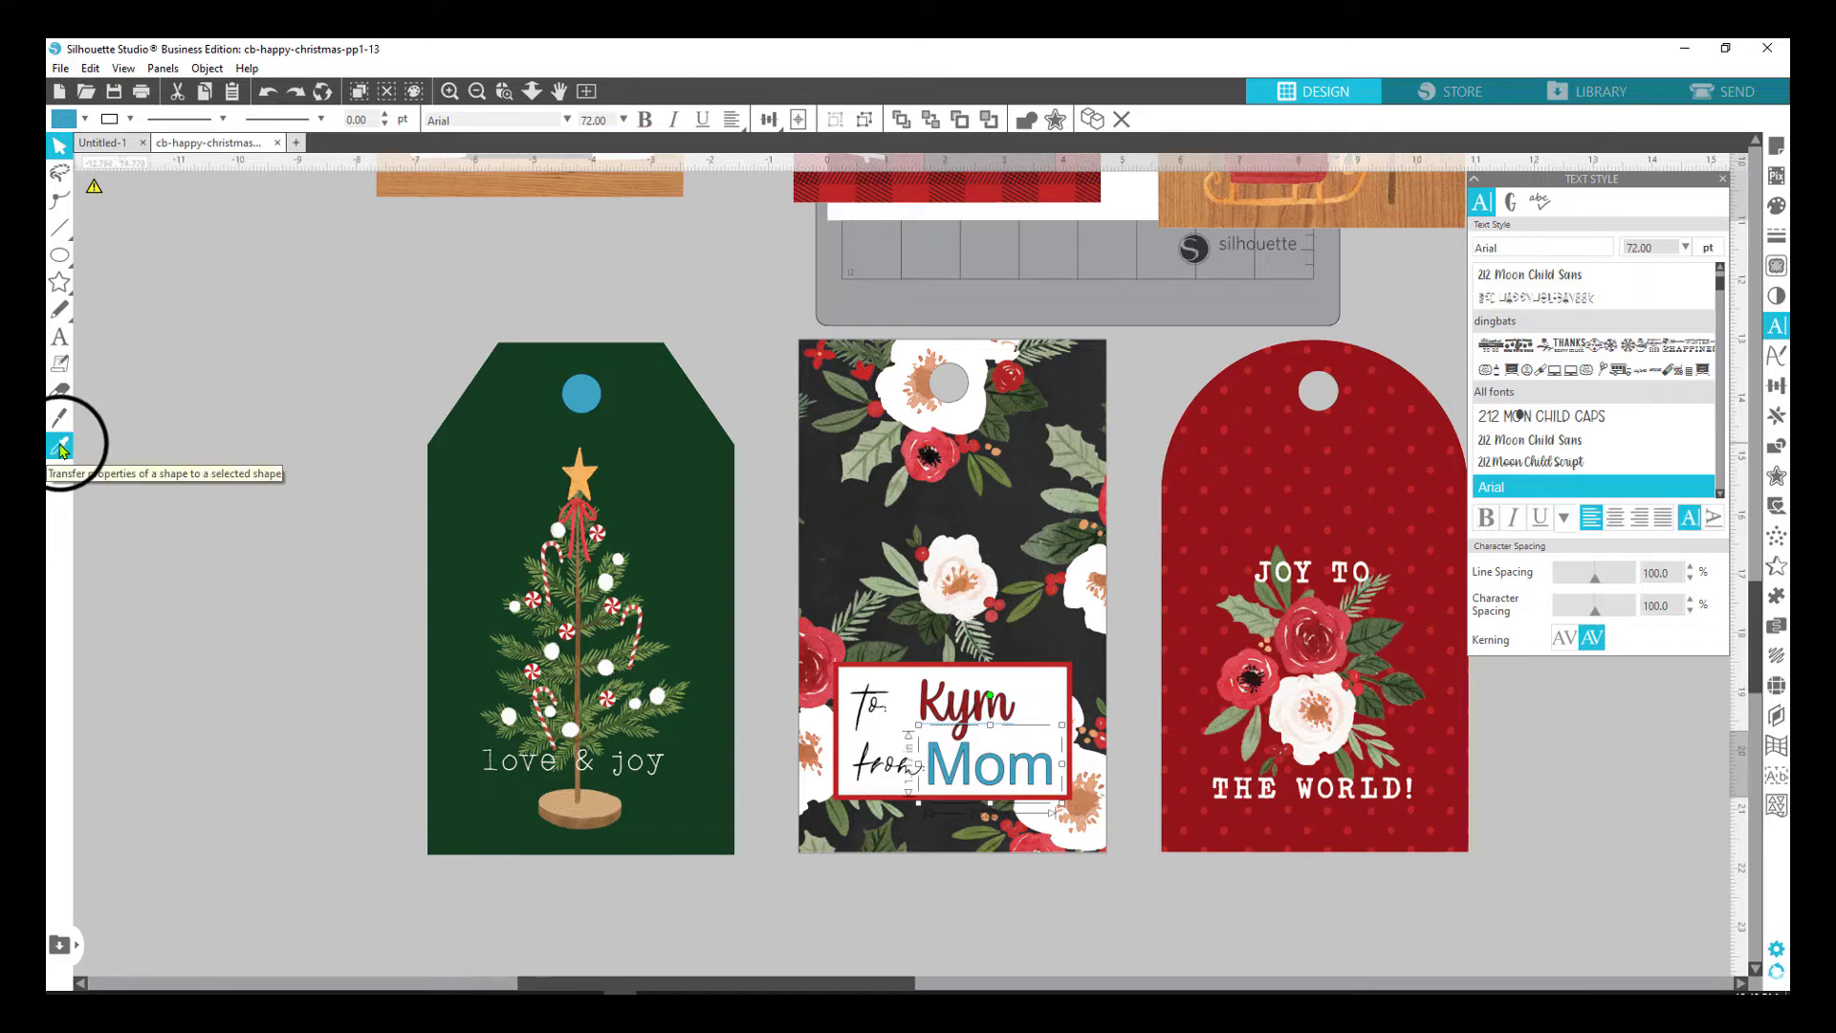
click(1074, 927)
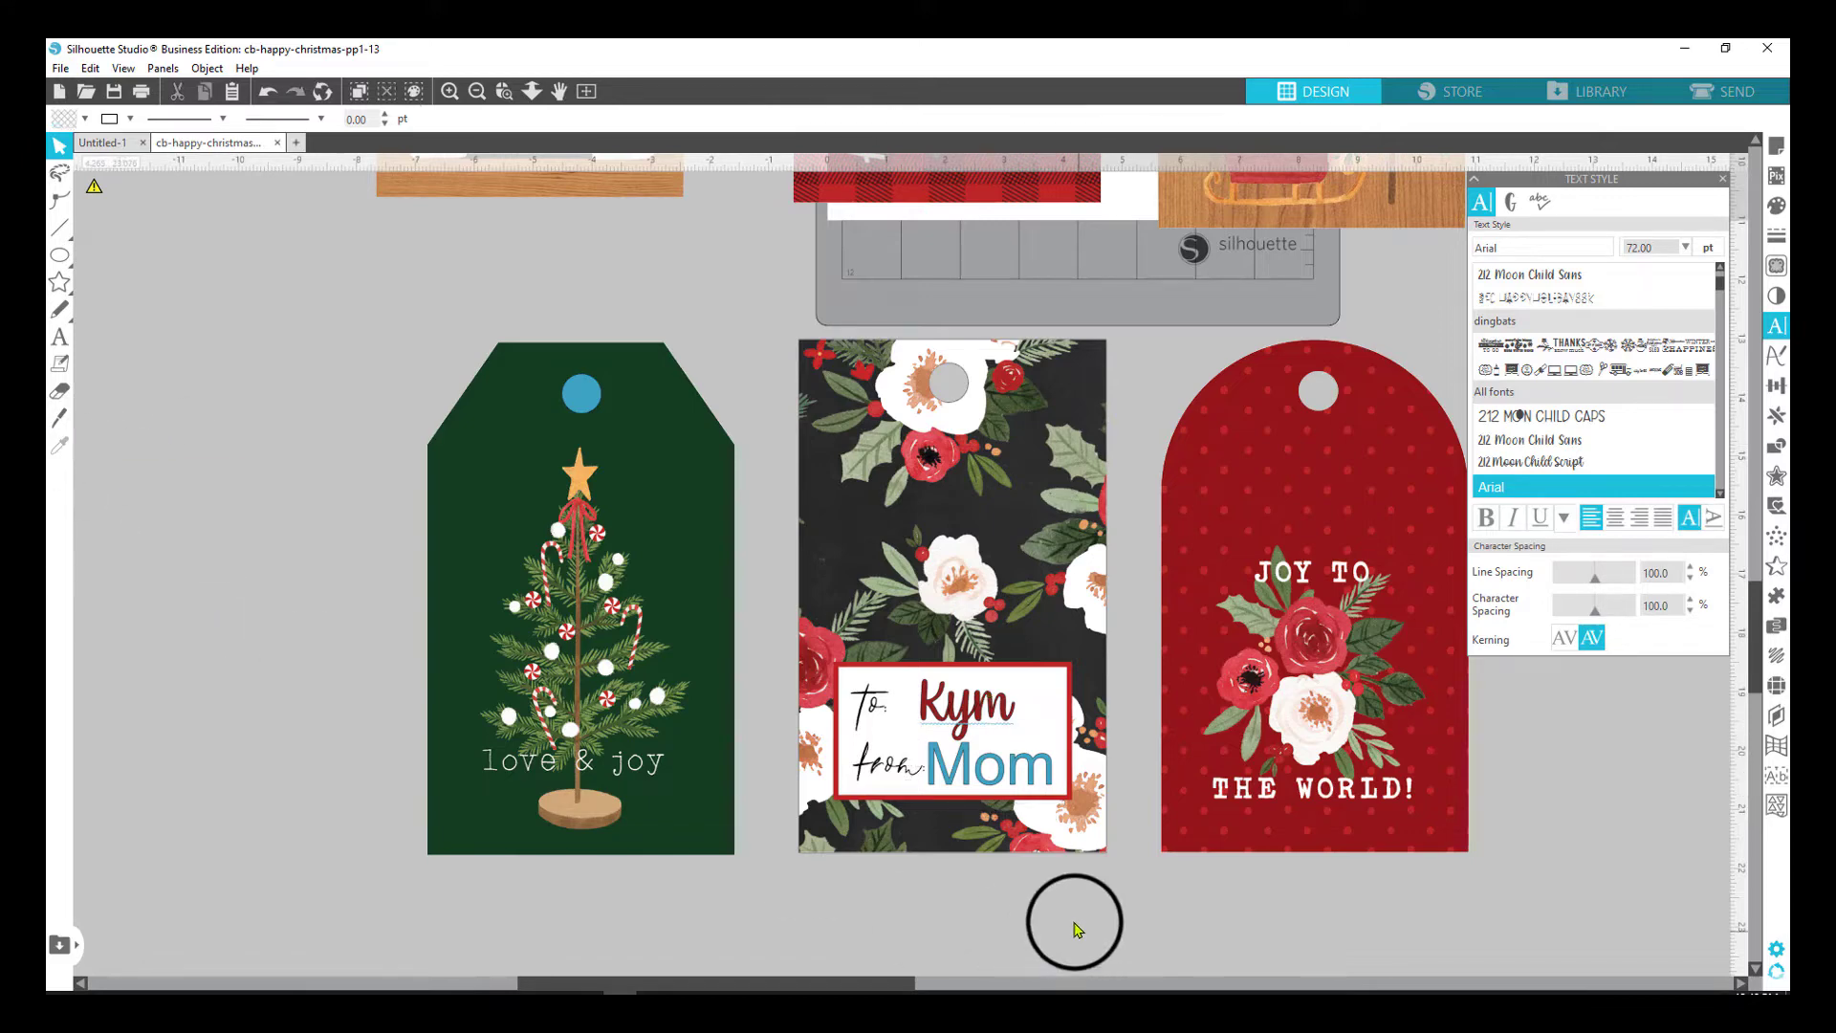
Copy the recipient name's text properties onto "Mom" again.
click(1002, 777)
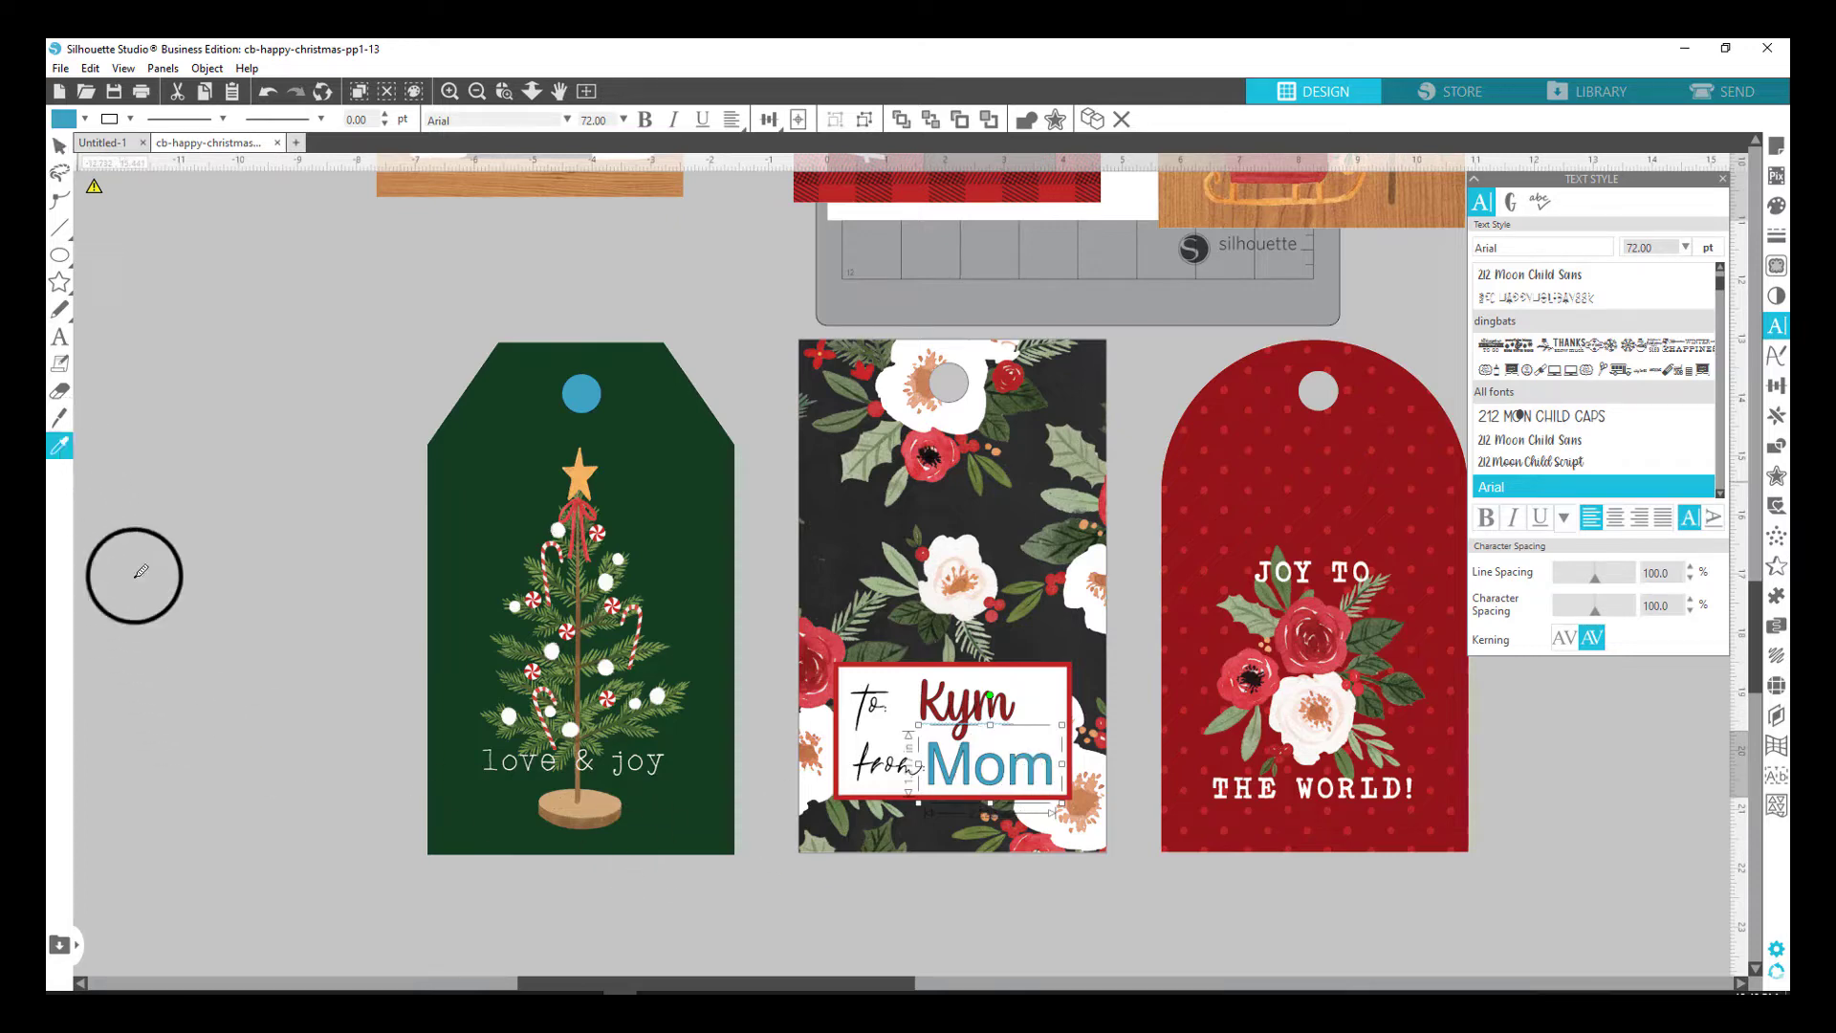
click(943, 708)
click(1205, 966)
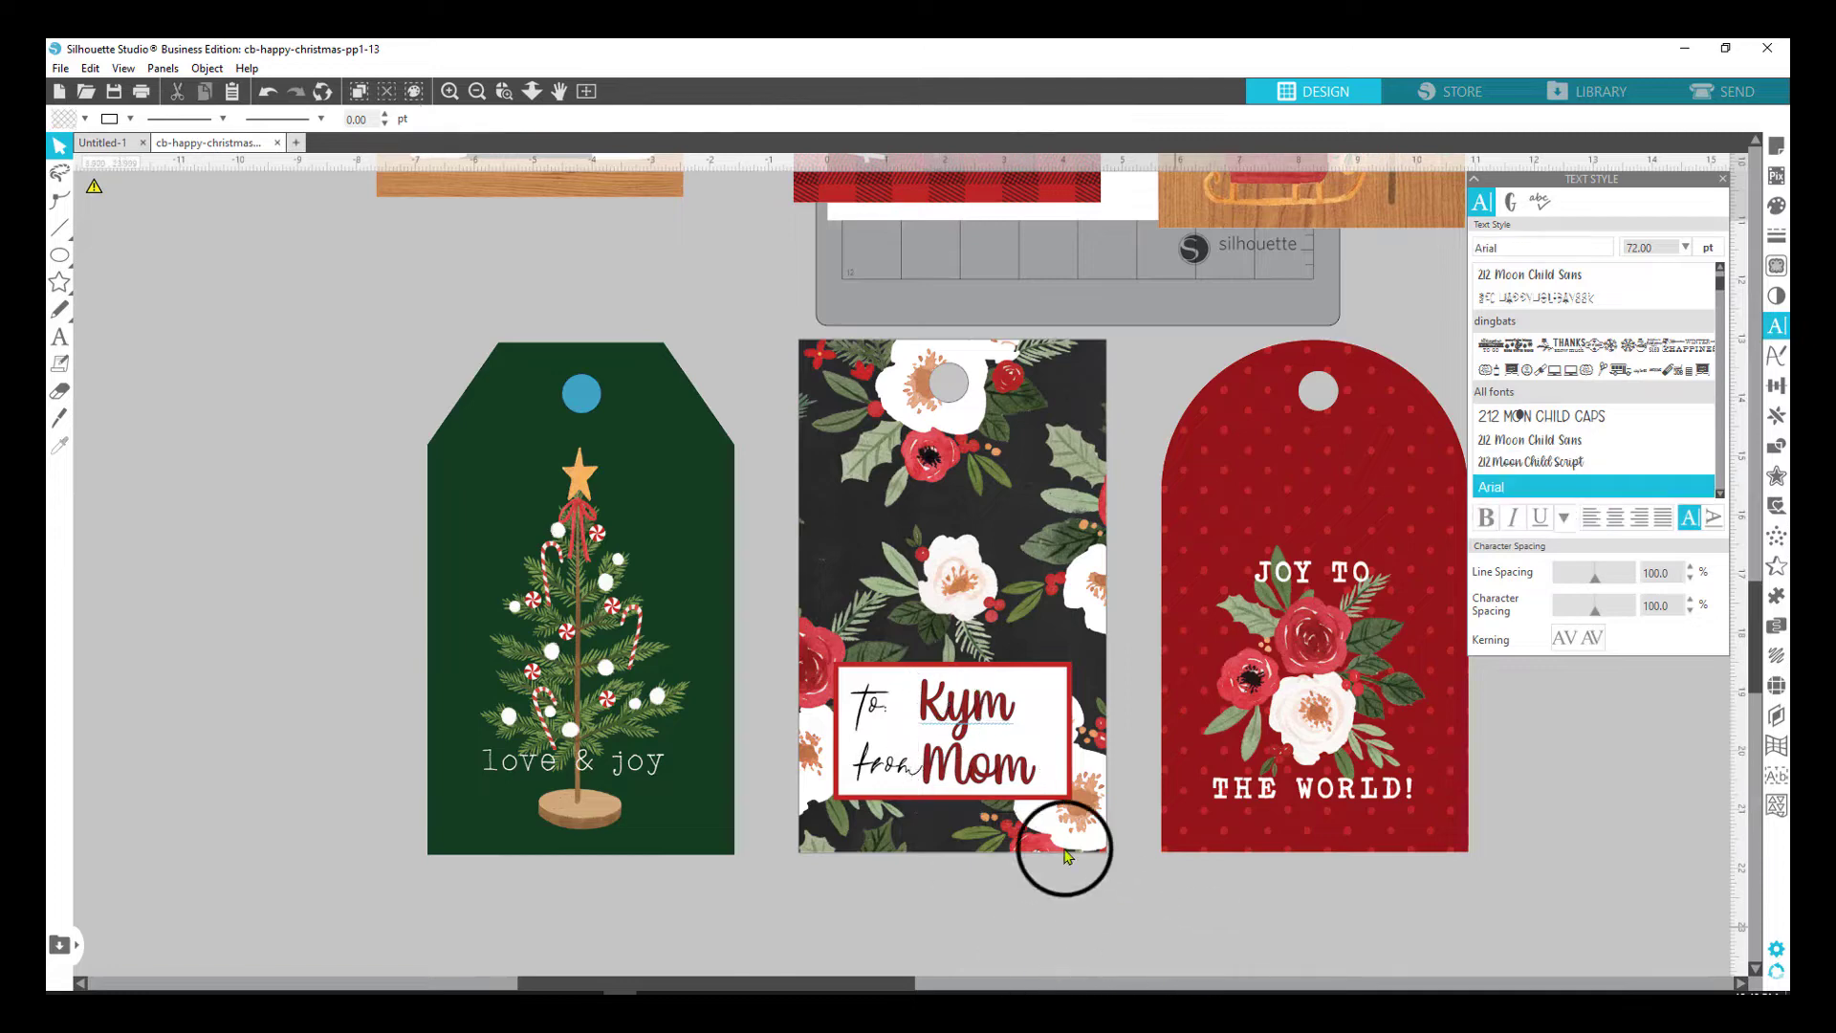
Set the "Mom" text's font to 212 Moon Child Caps and fill it with green.
click(1000, 783)
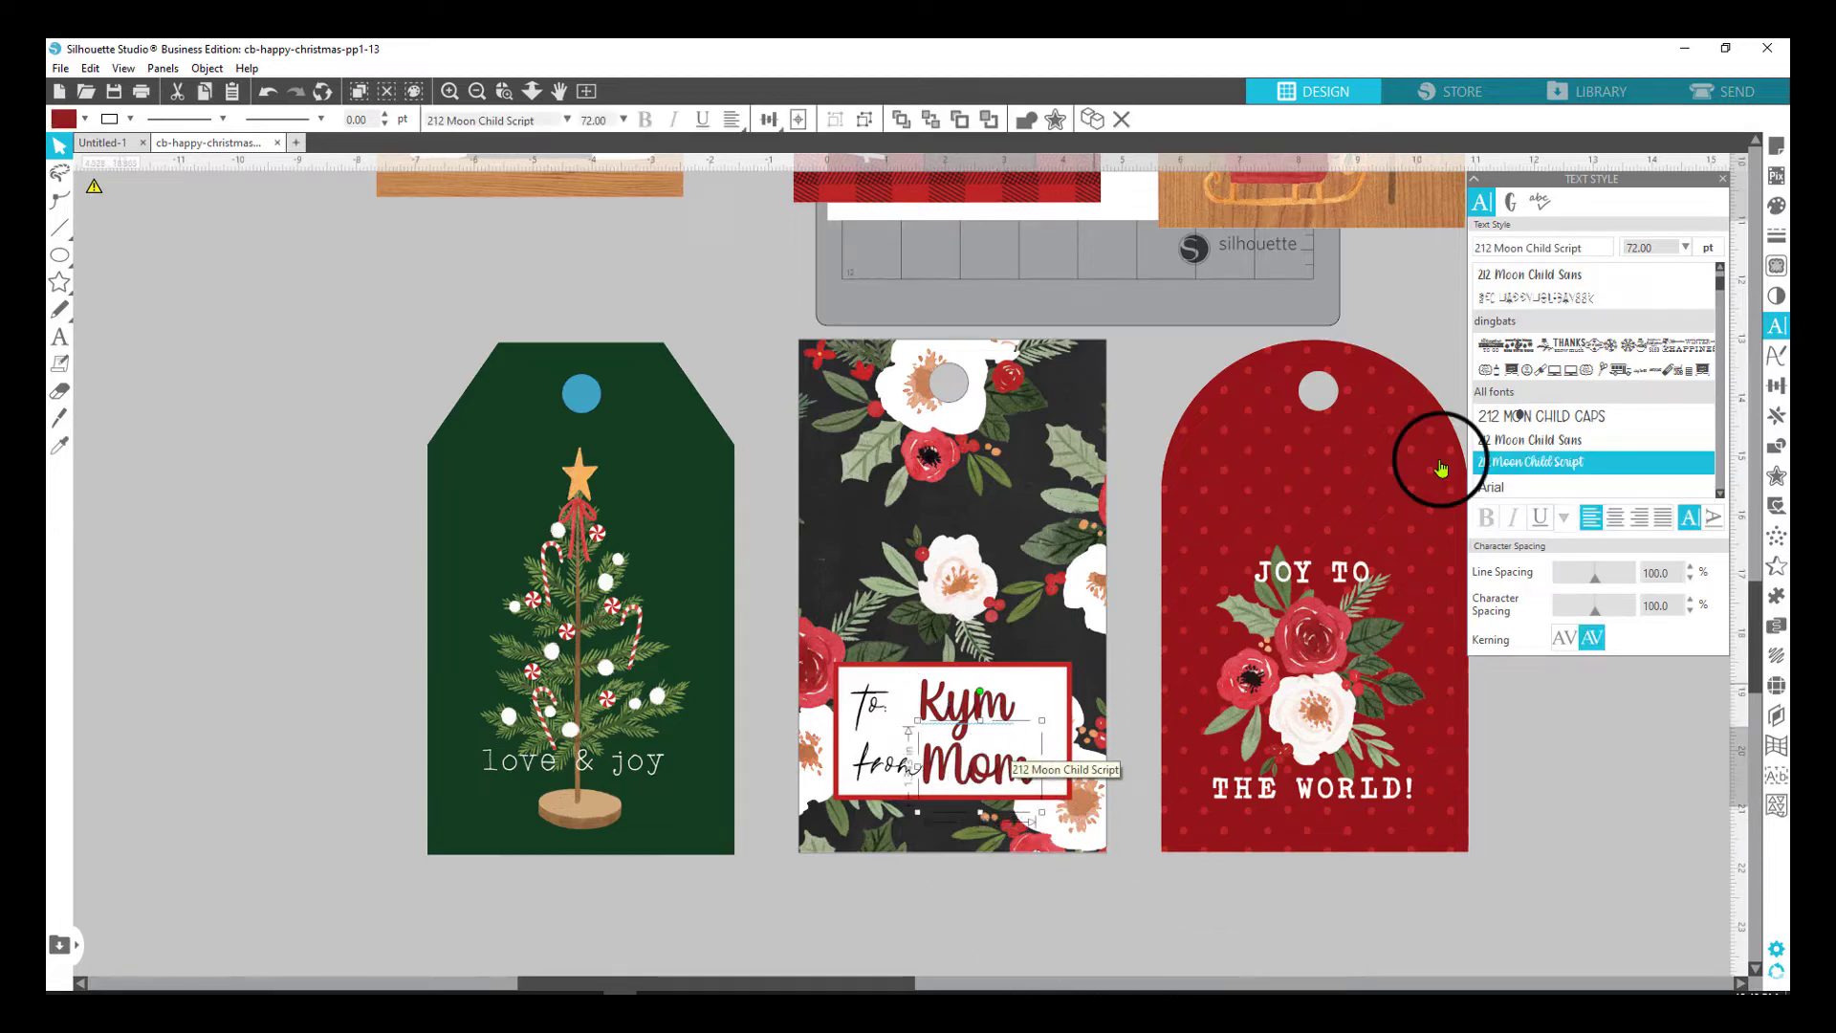
click(1574, 413)
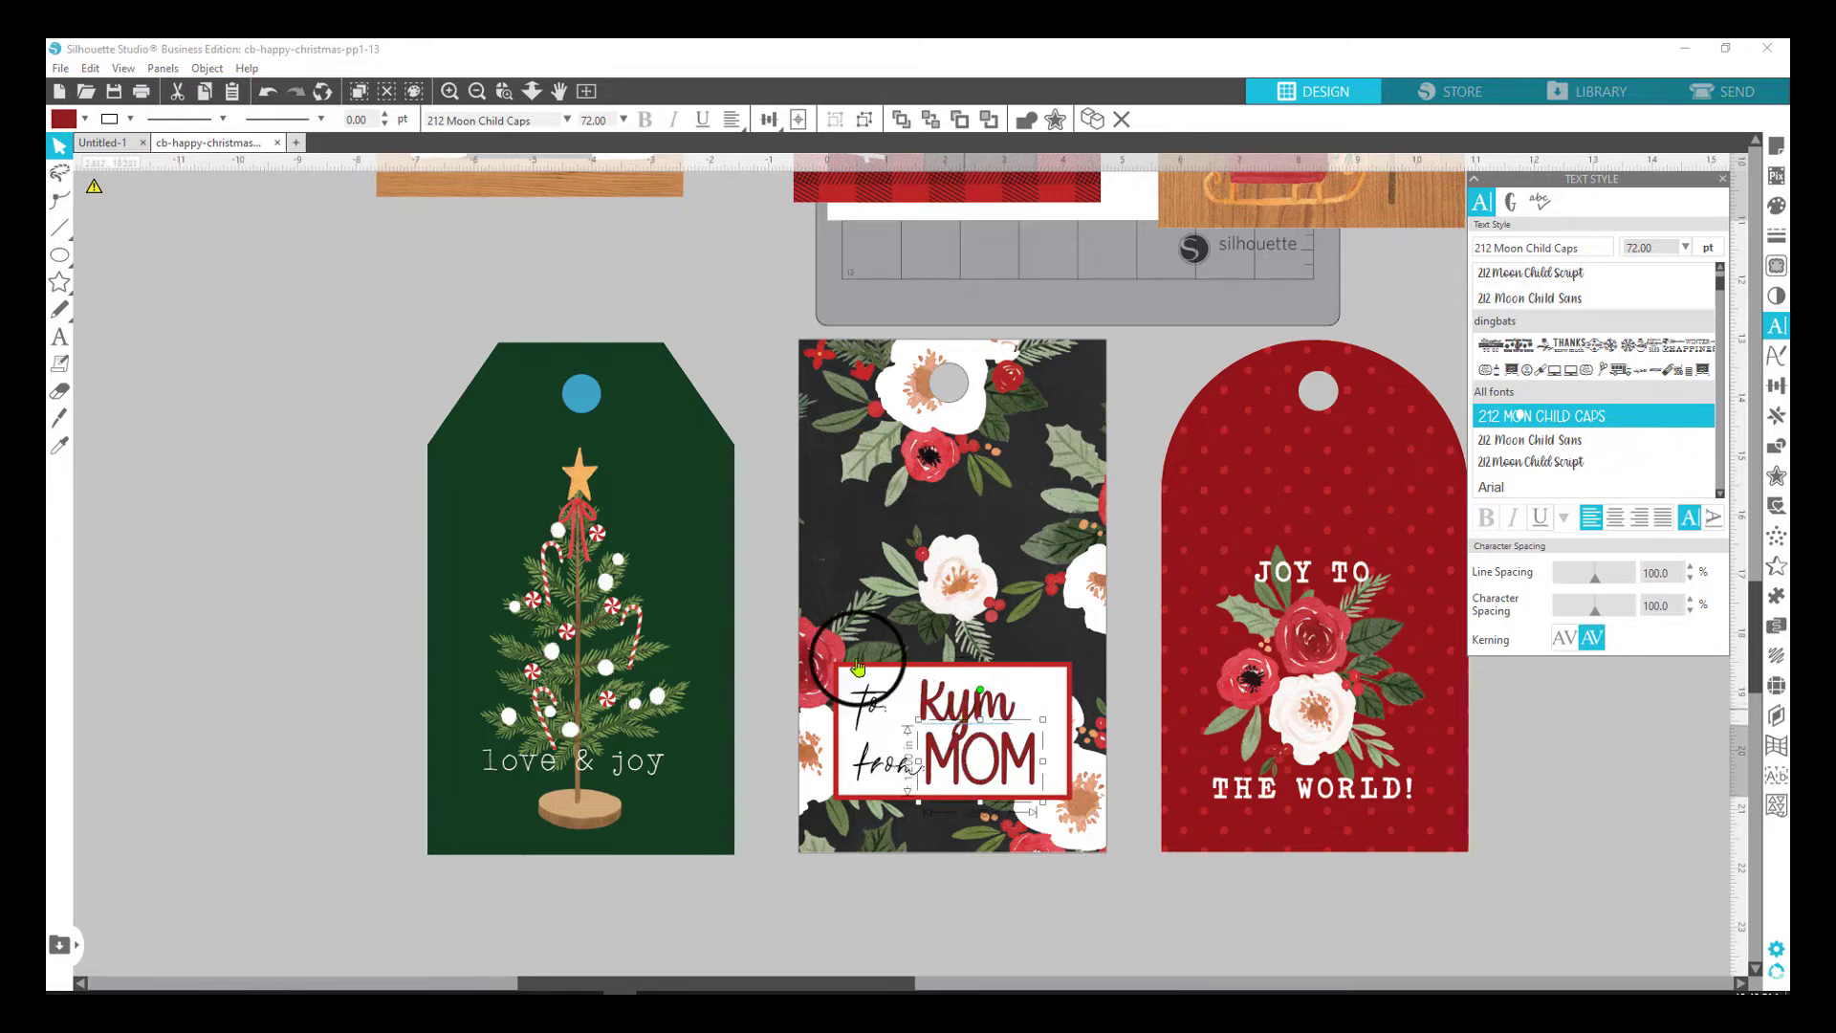
click(64, 120)
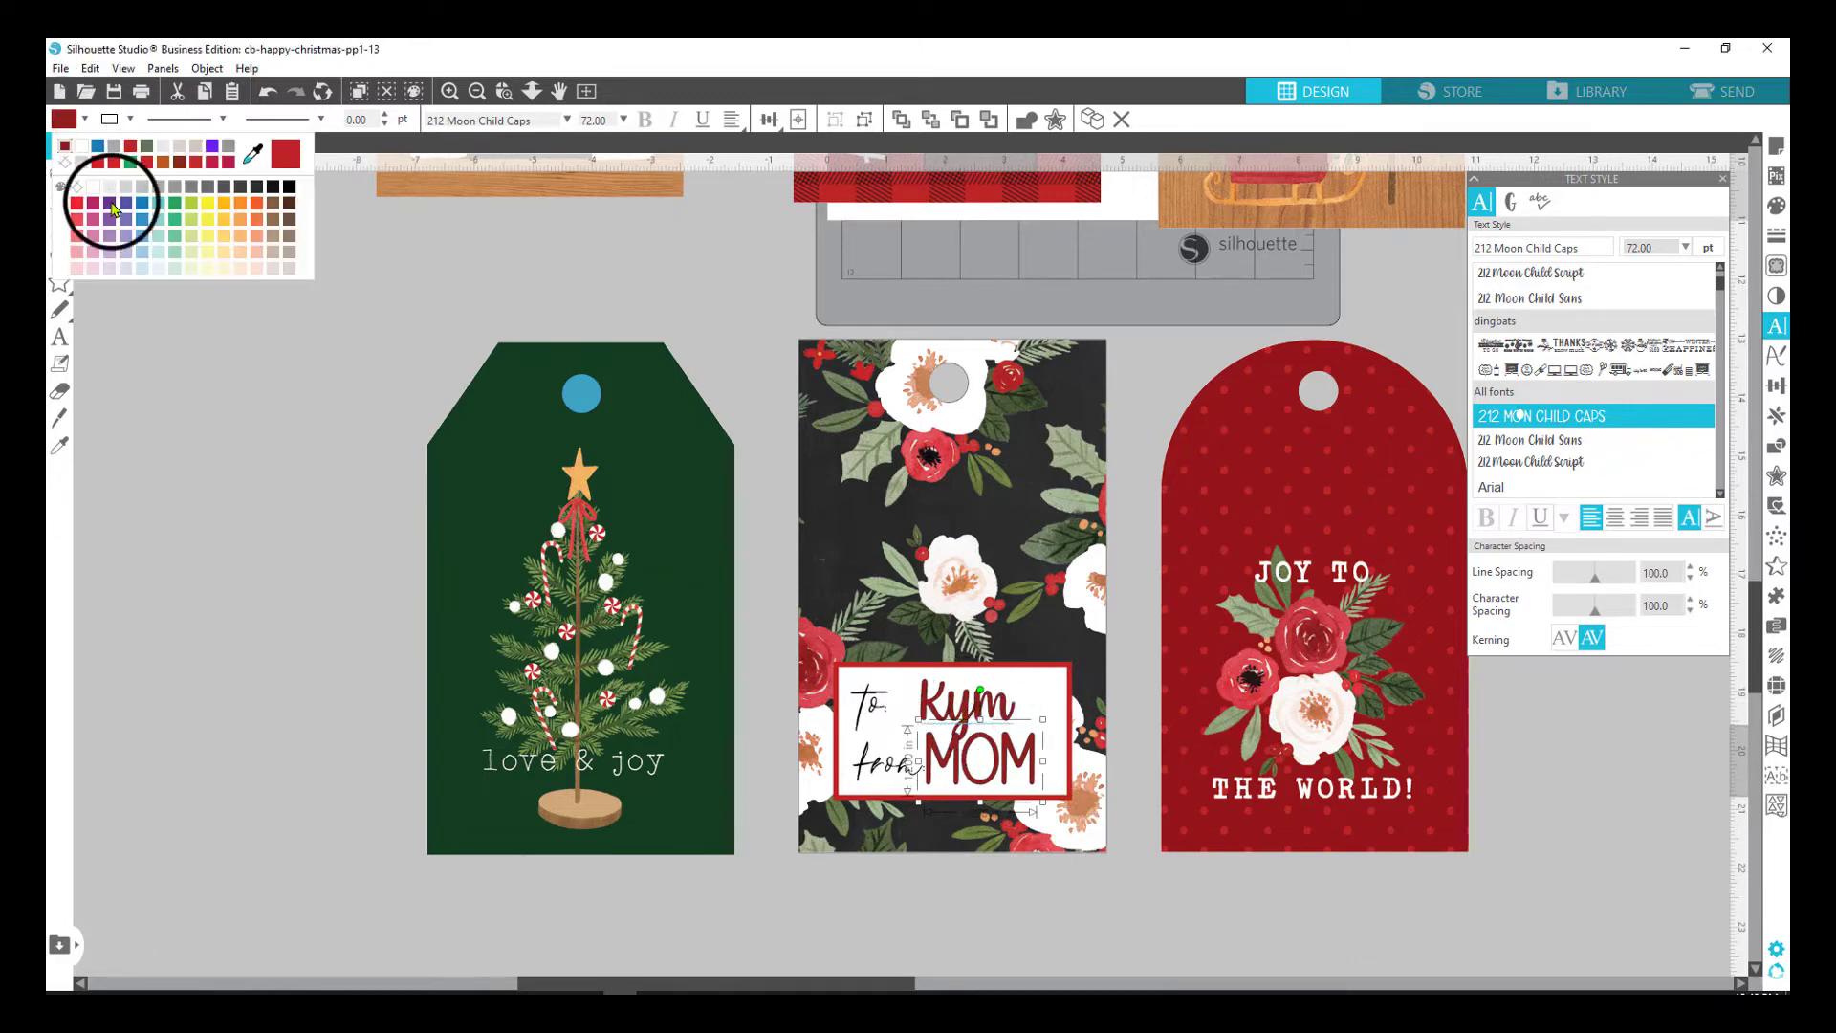
click(184, 216)
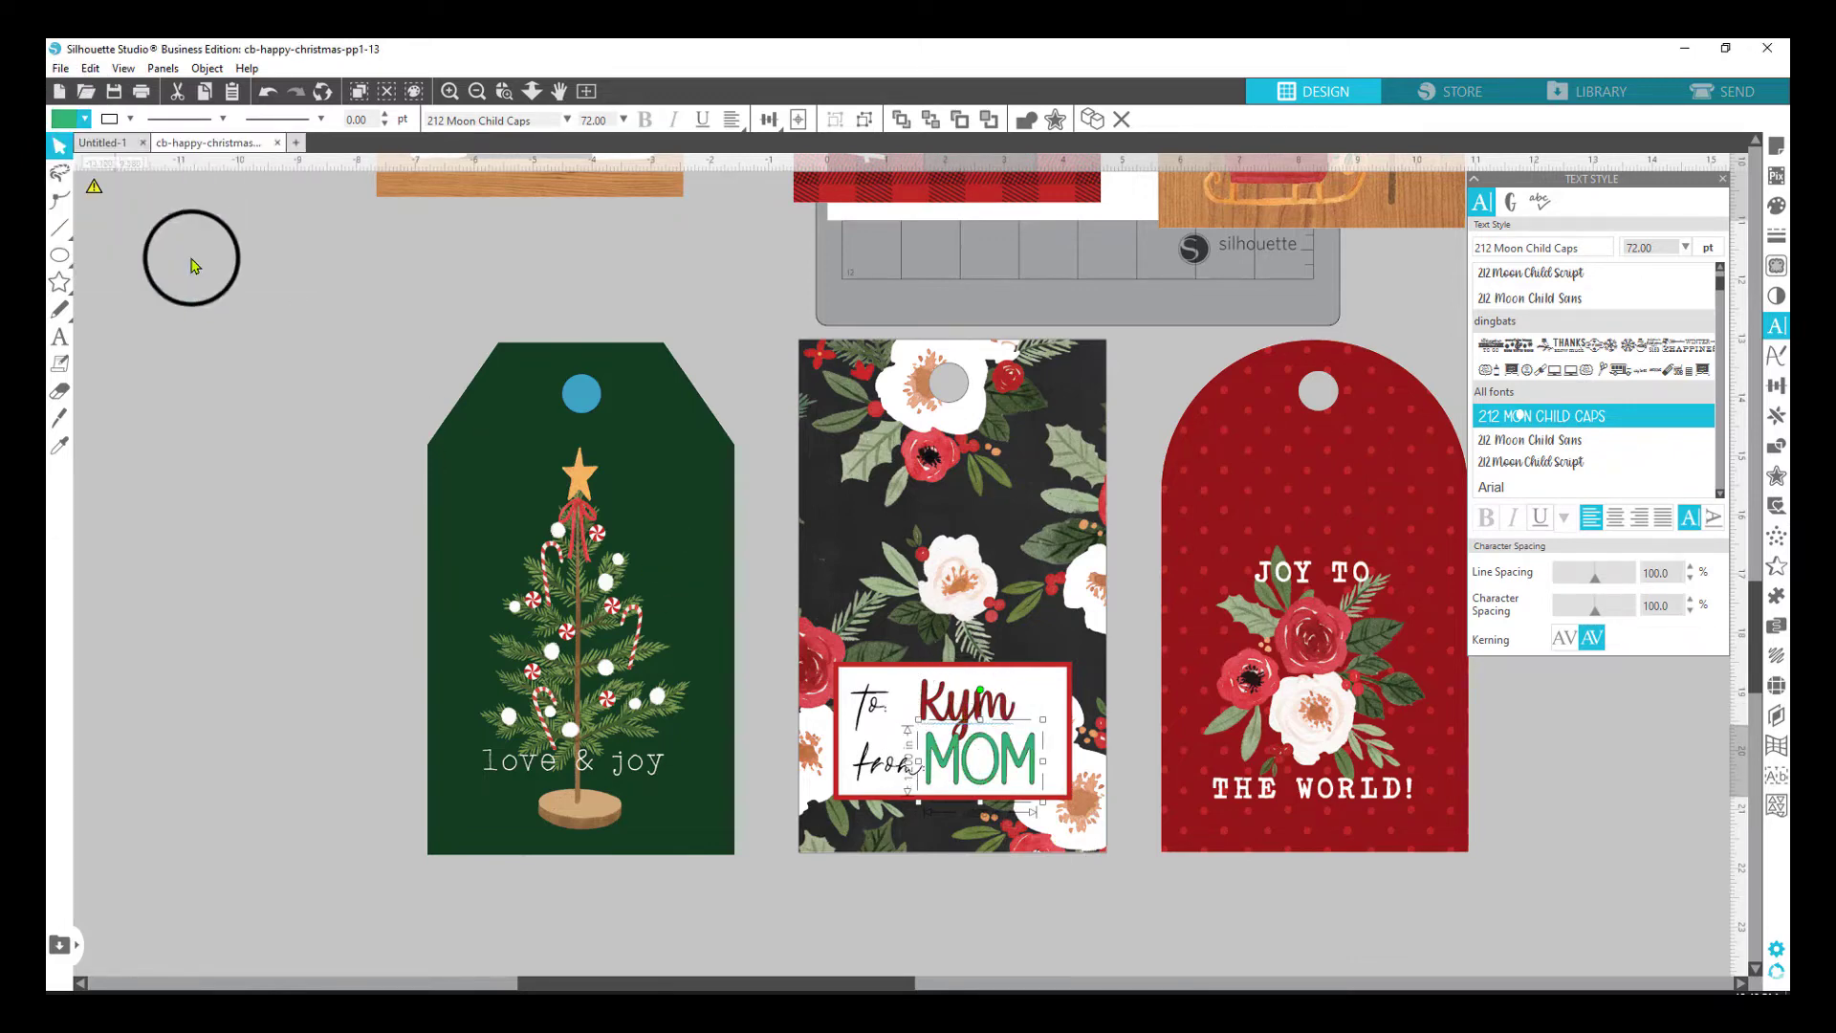
click(916, 947)
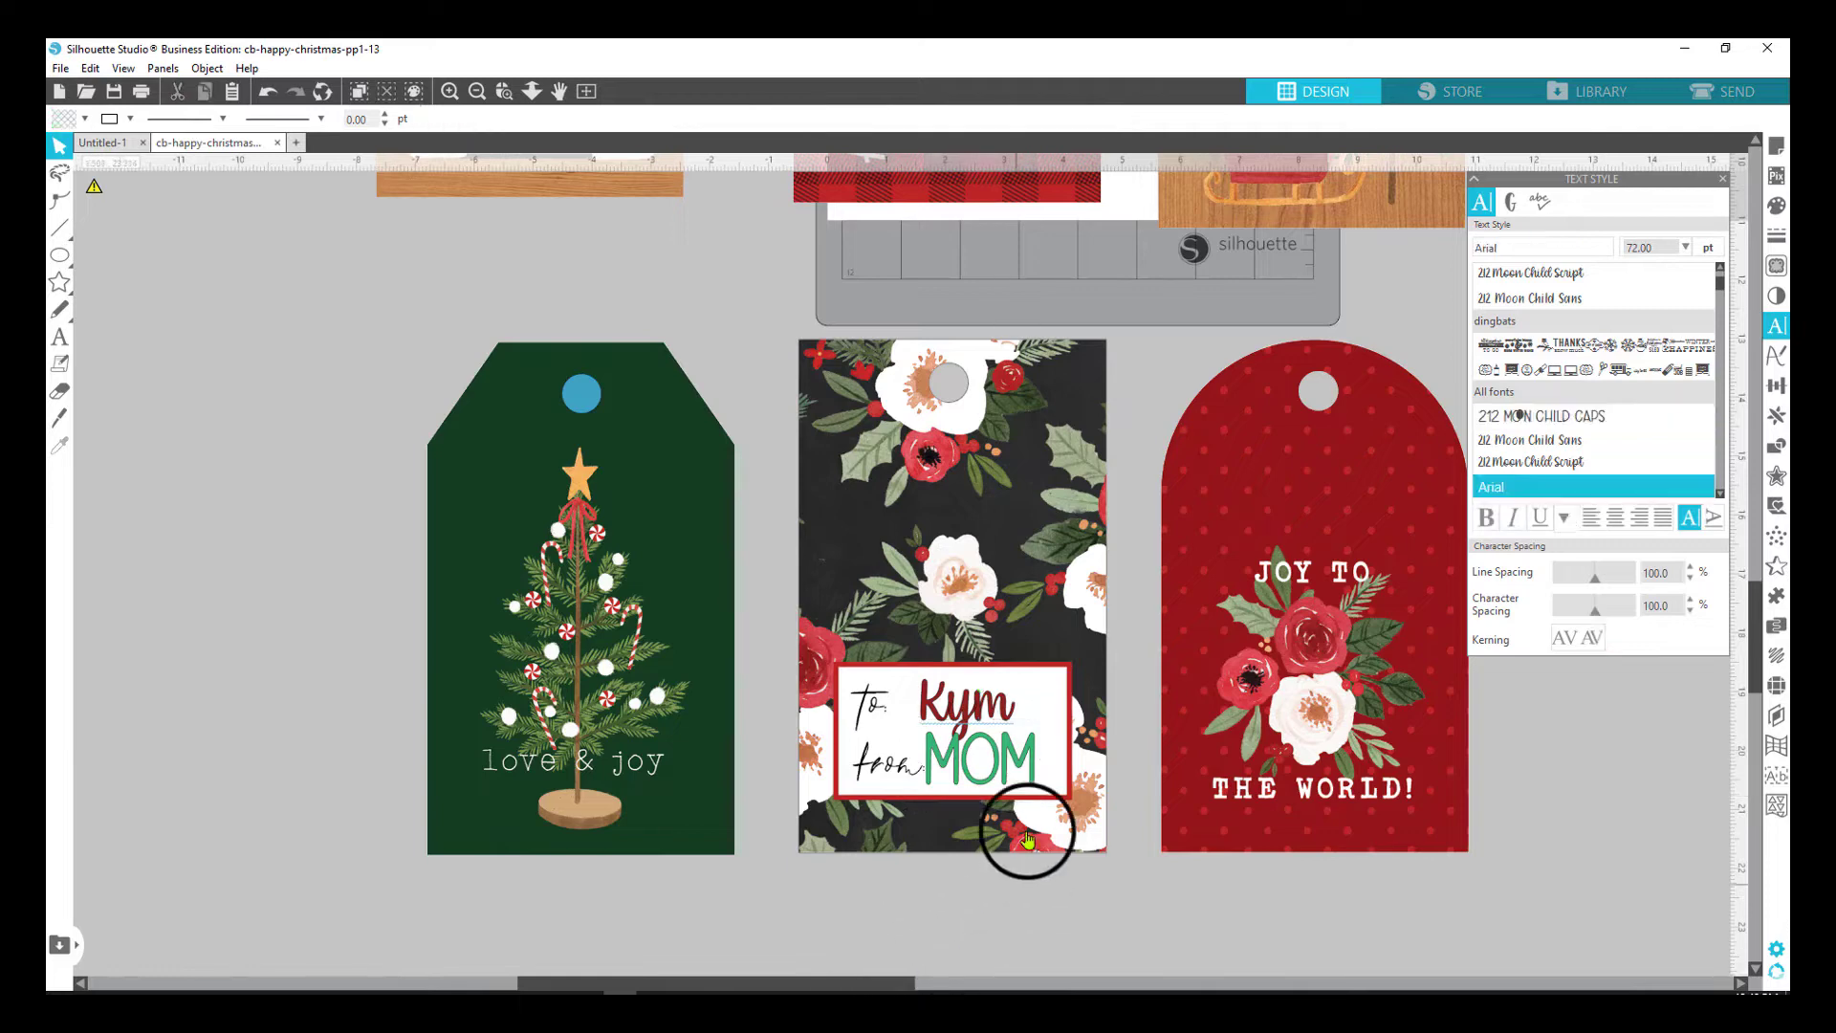
Transfer the green 212 Moon Child Caps style of "Mom" to the recipient's name.
drag(983, 705, 974, 711)
click(969, 713)
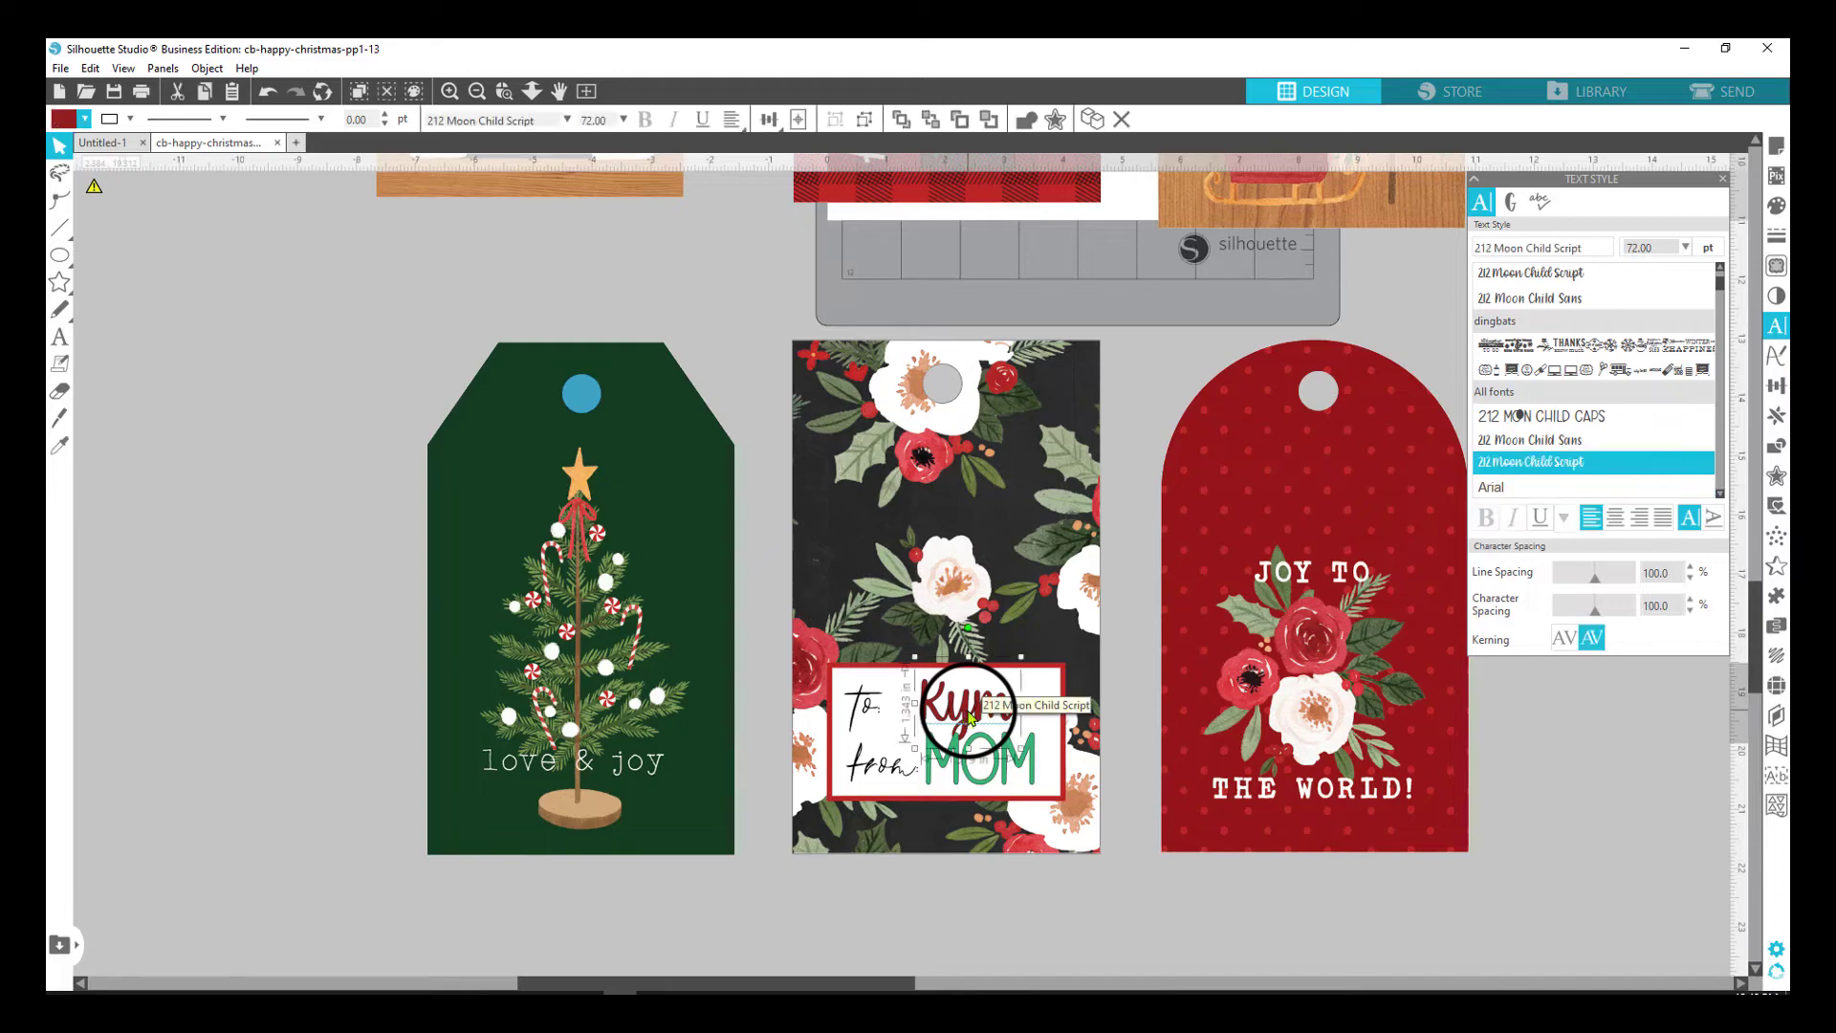
click(58, 448)
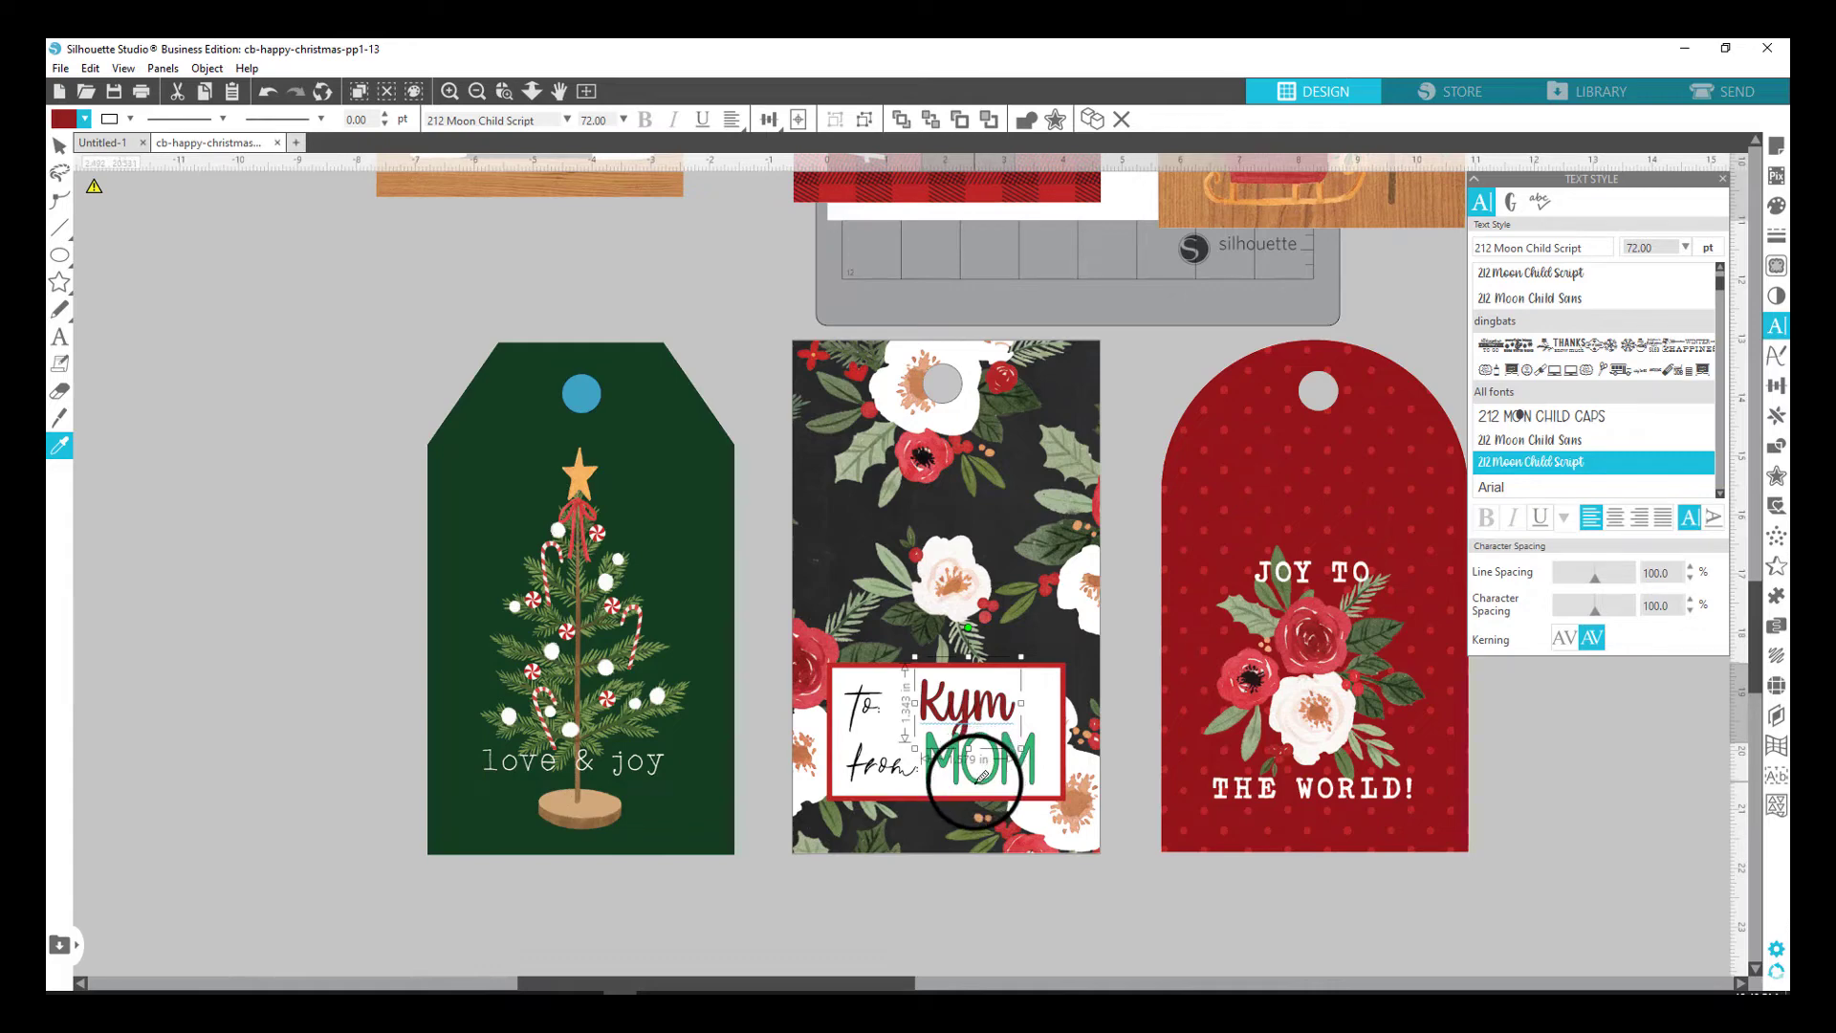
click(980, 777)
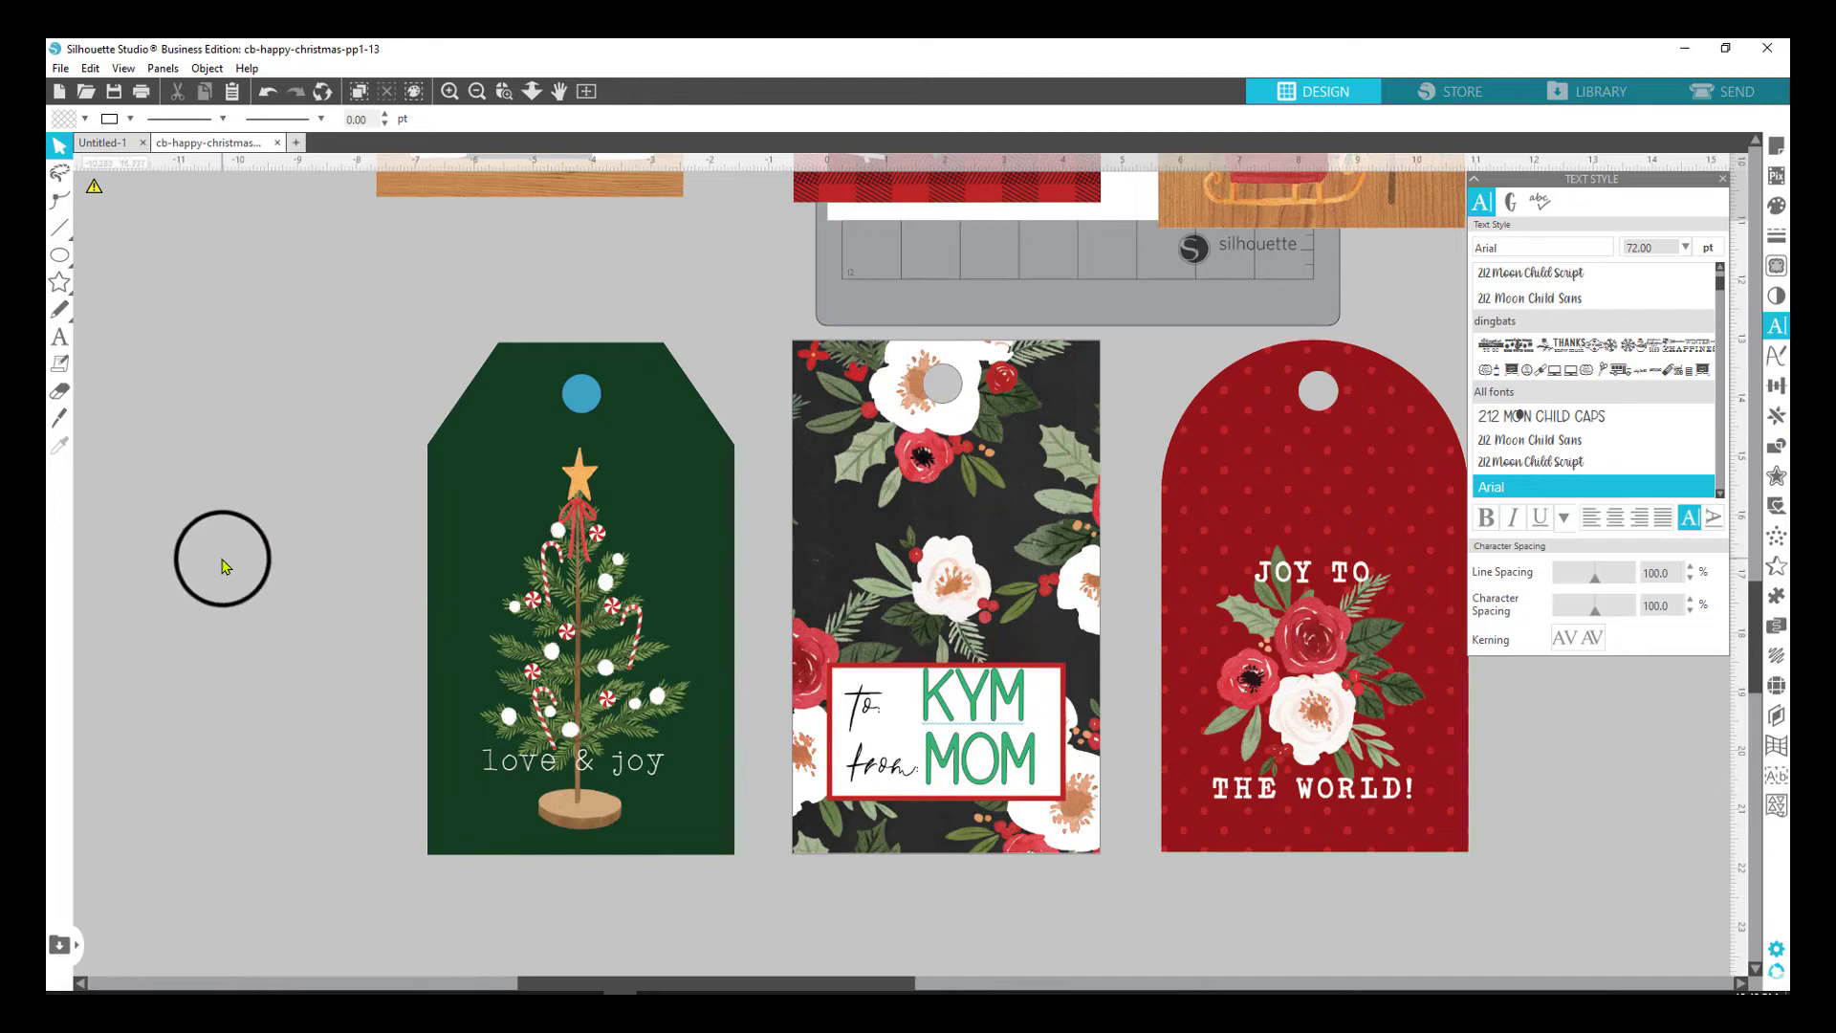
Set the recipient's name to the 212 Moon Child Script font and fill it with dark red.
click(1573, 461)
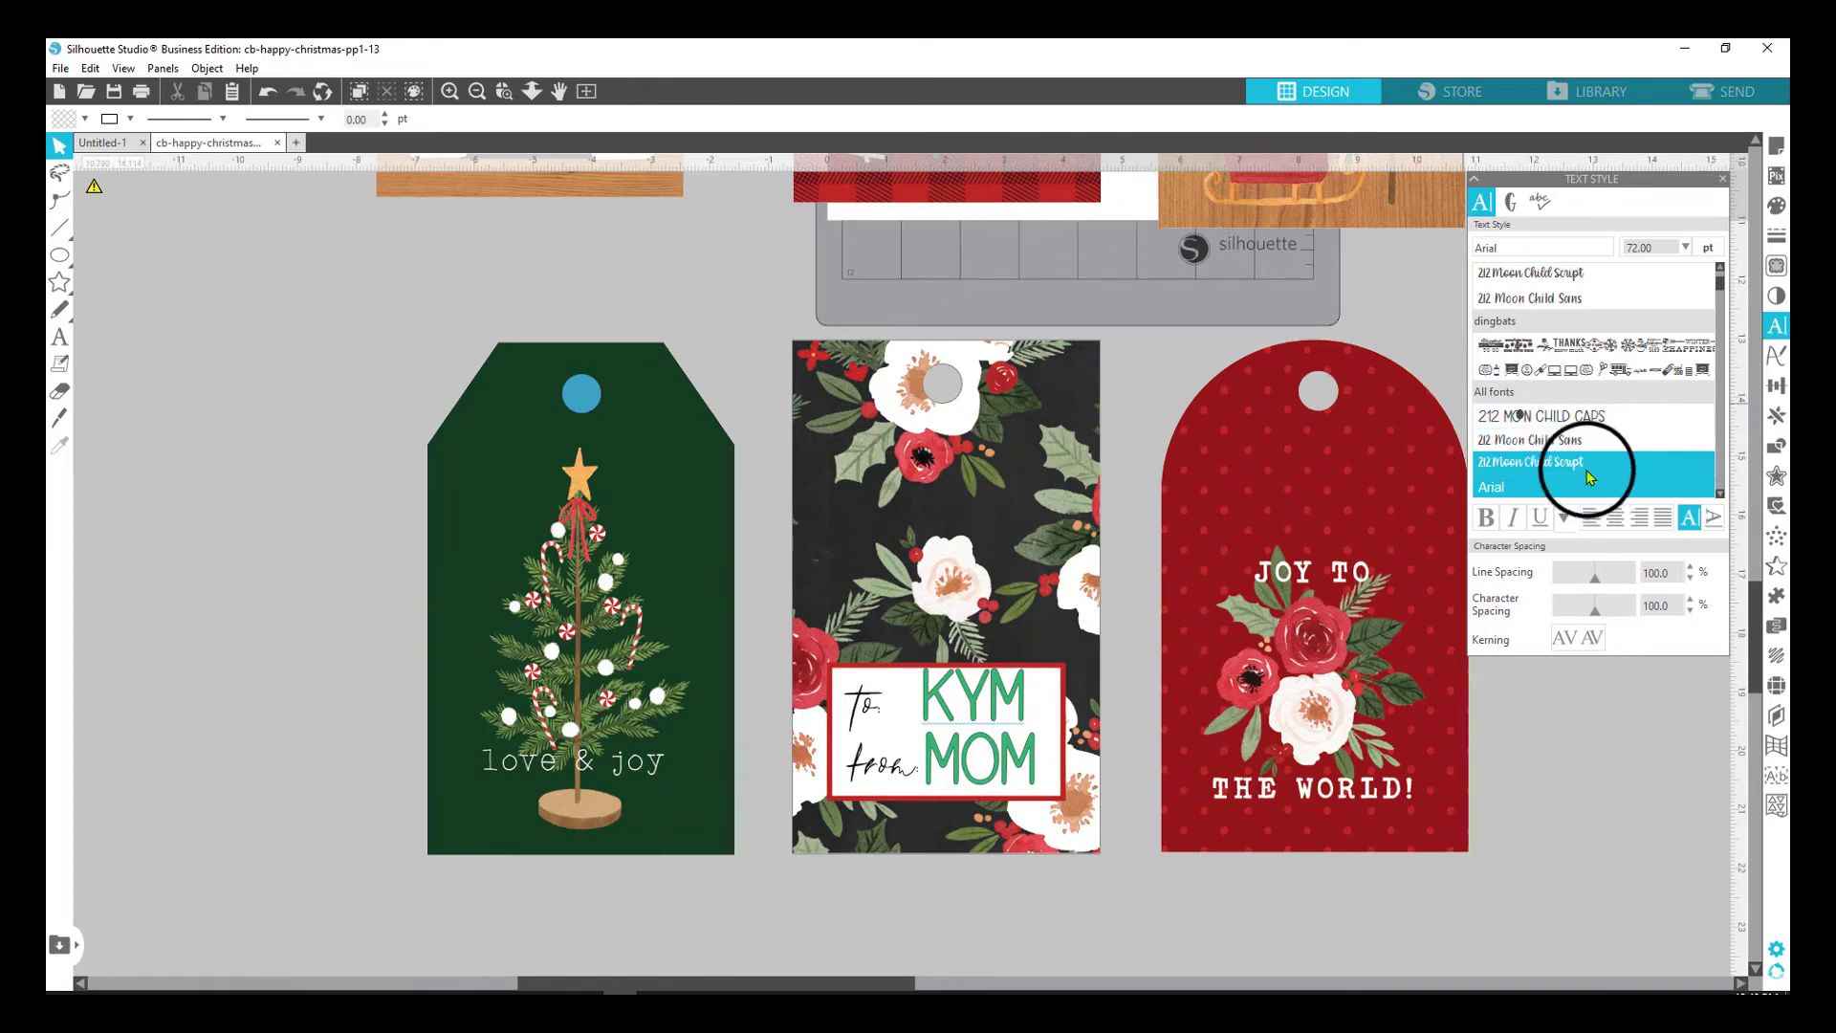
click(1016, 712)
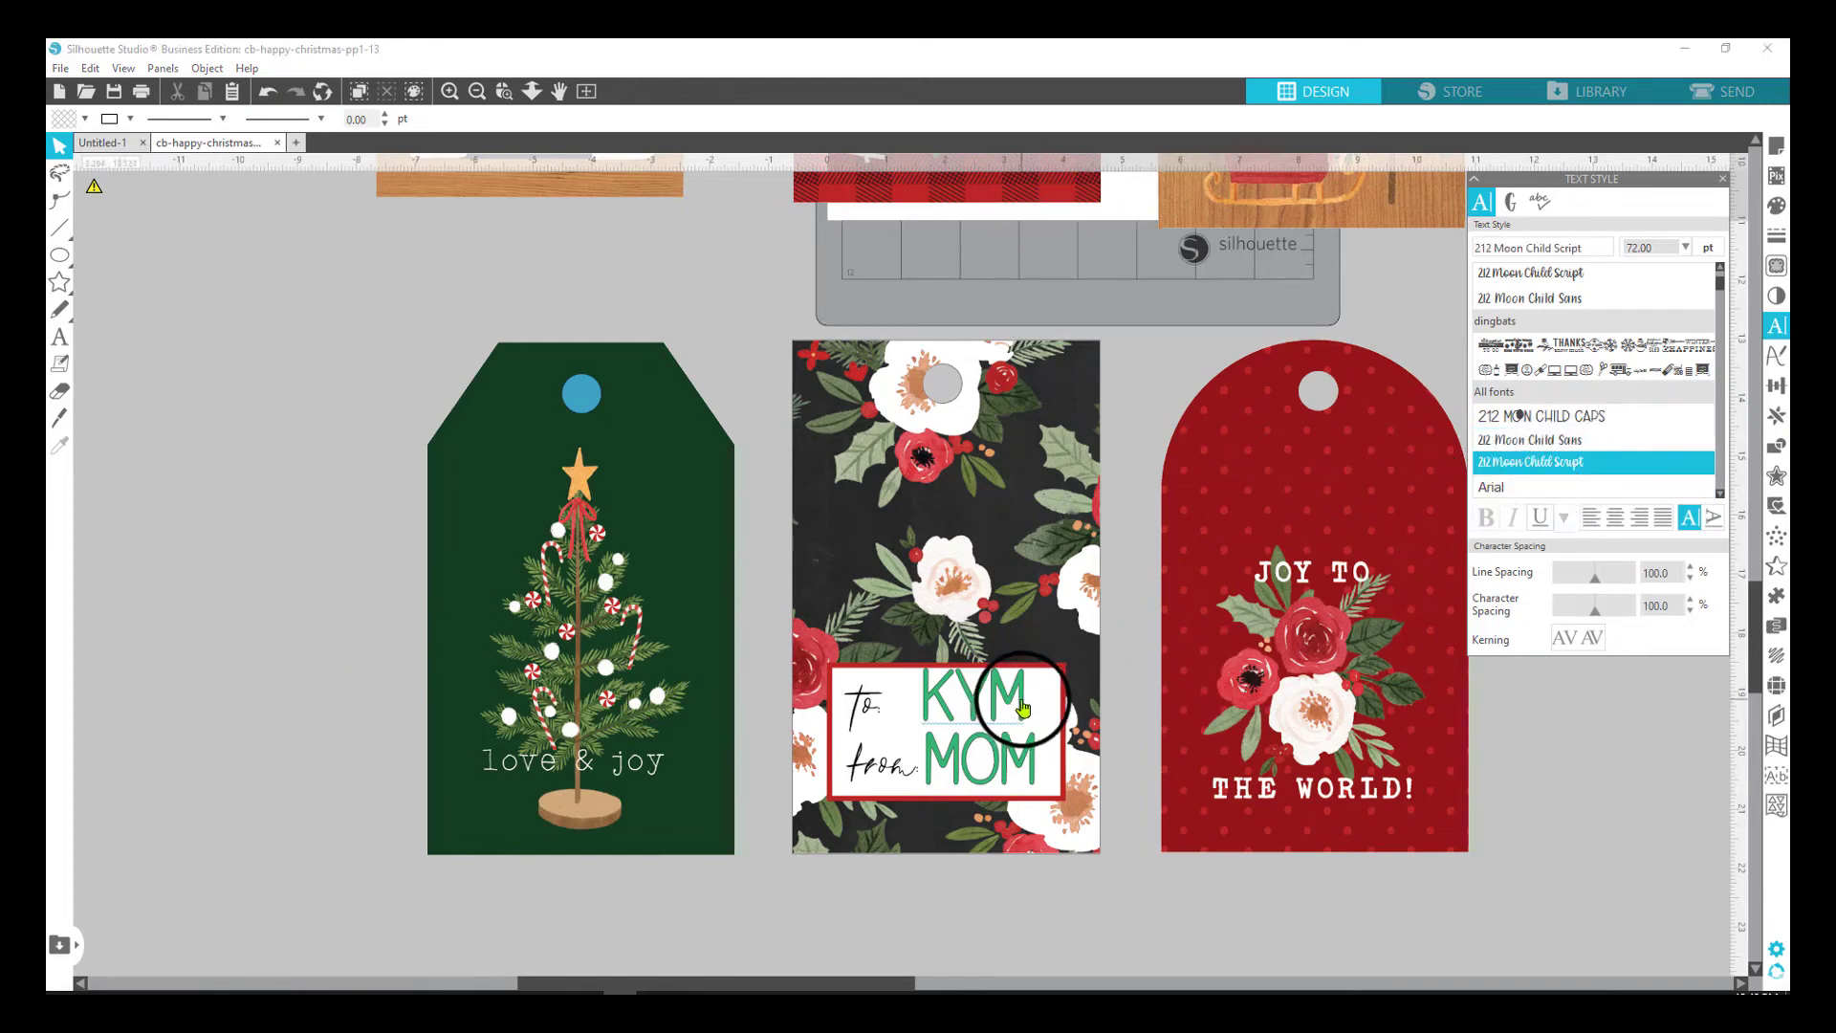
click(1593, 469)
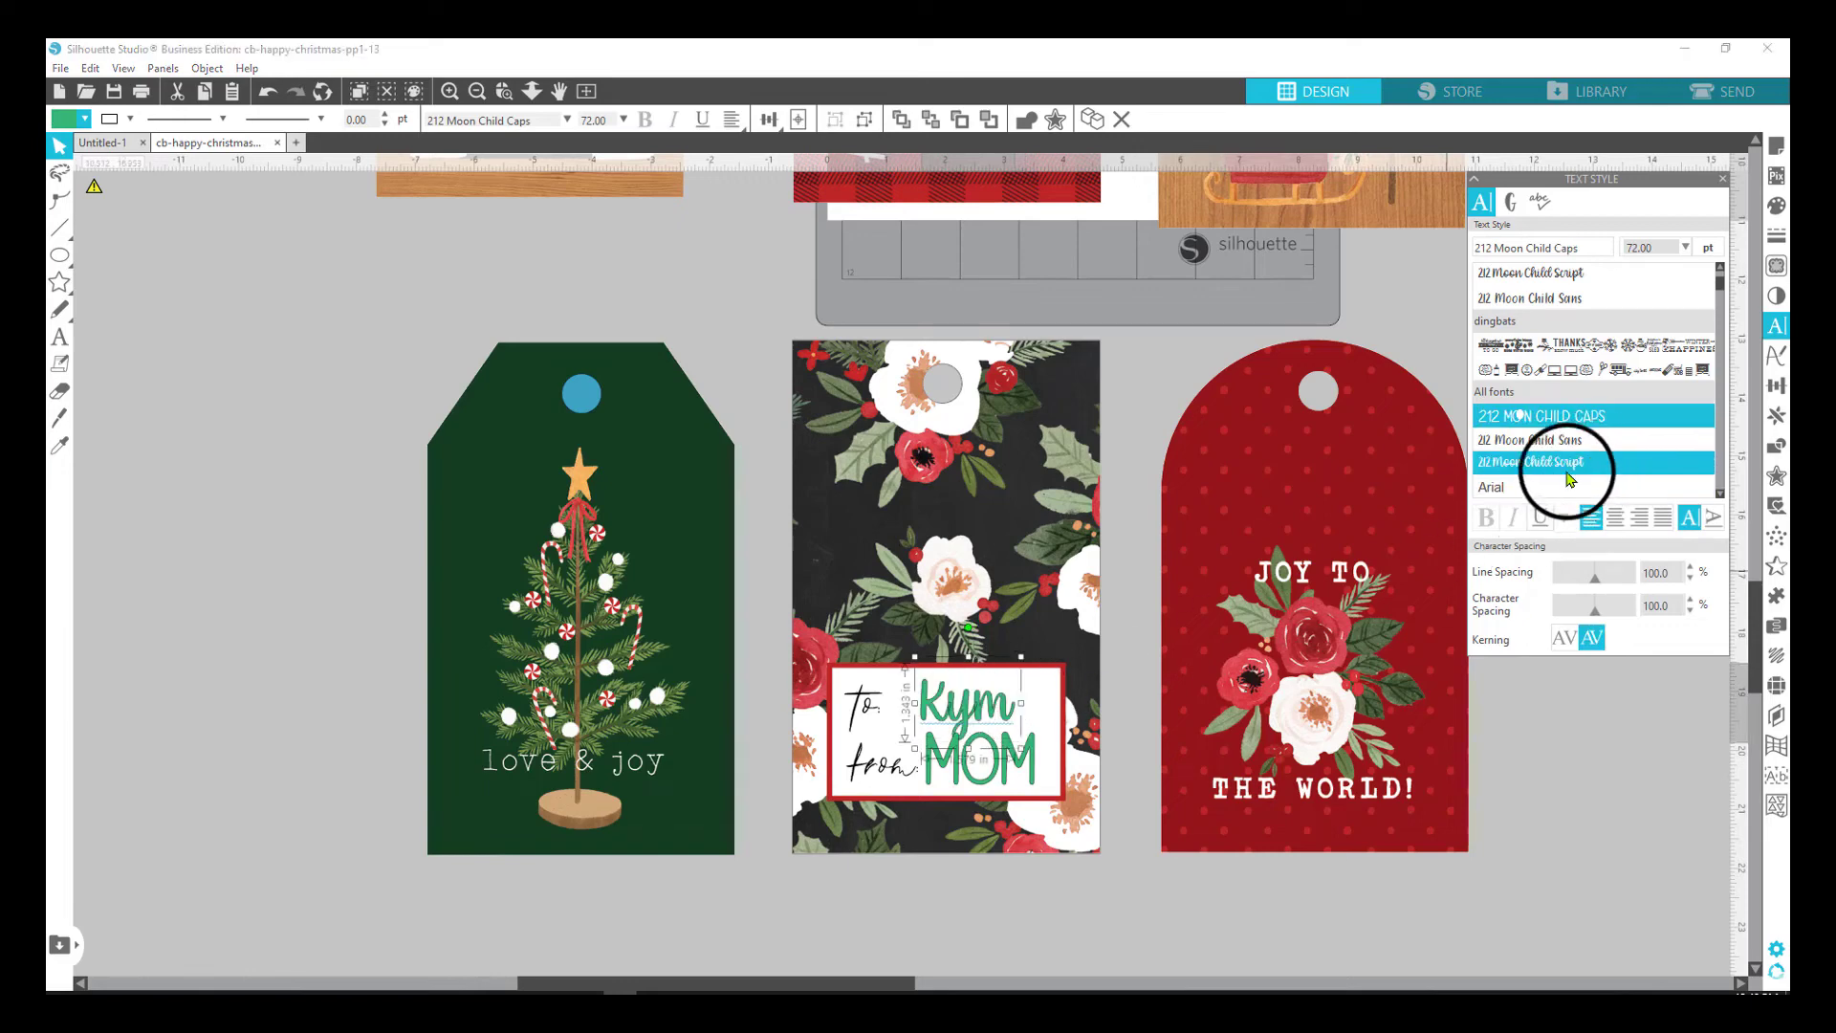
click(63, 120)
click(82, 151)
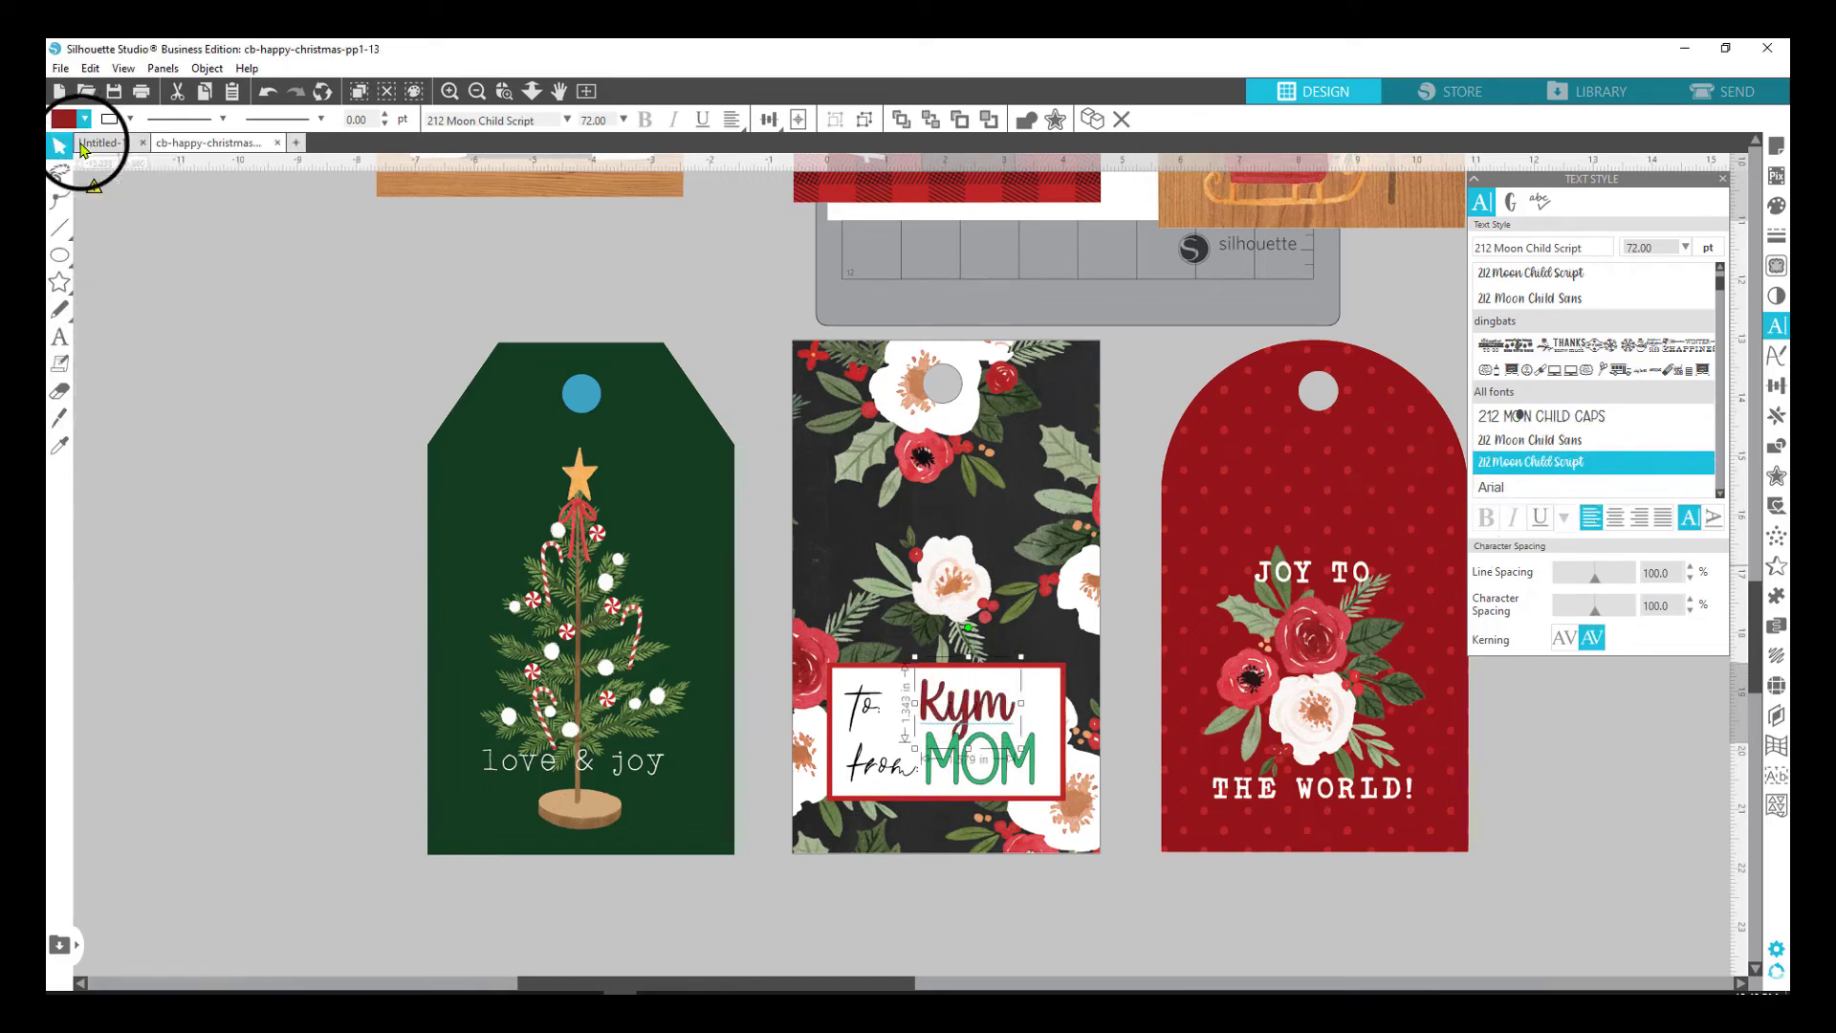
click(1114, 965)
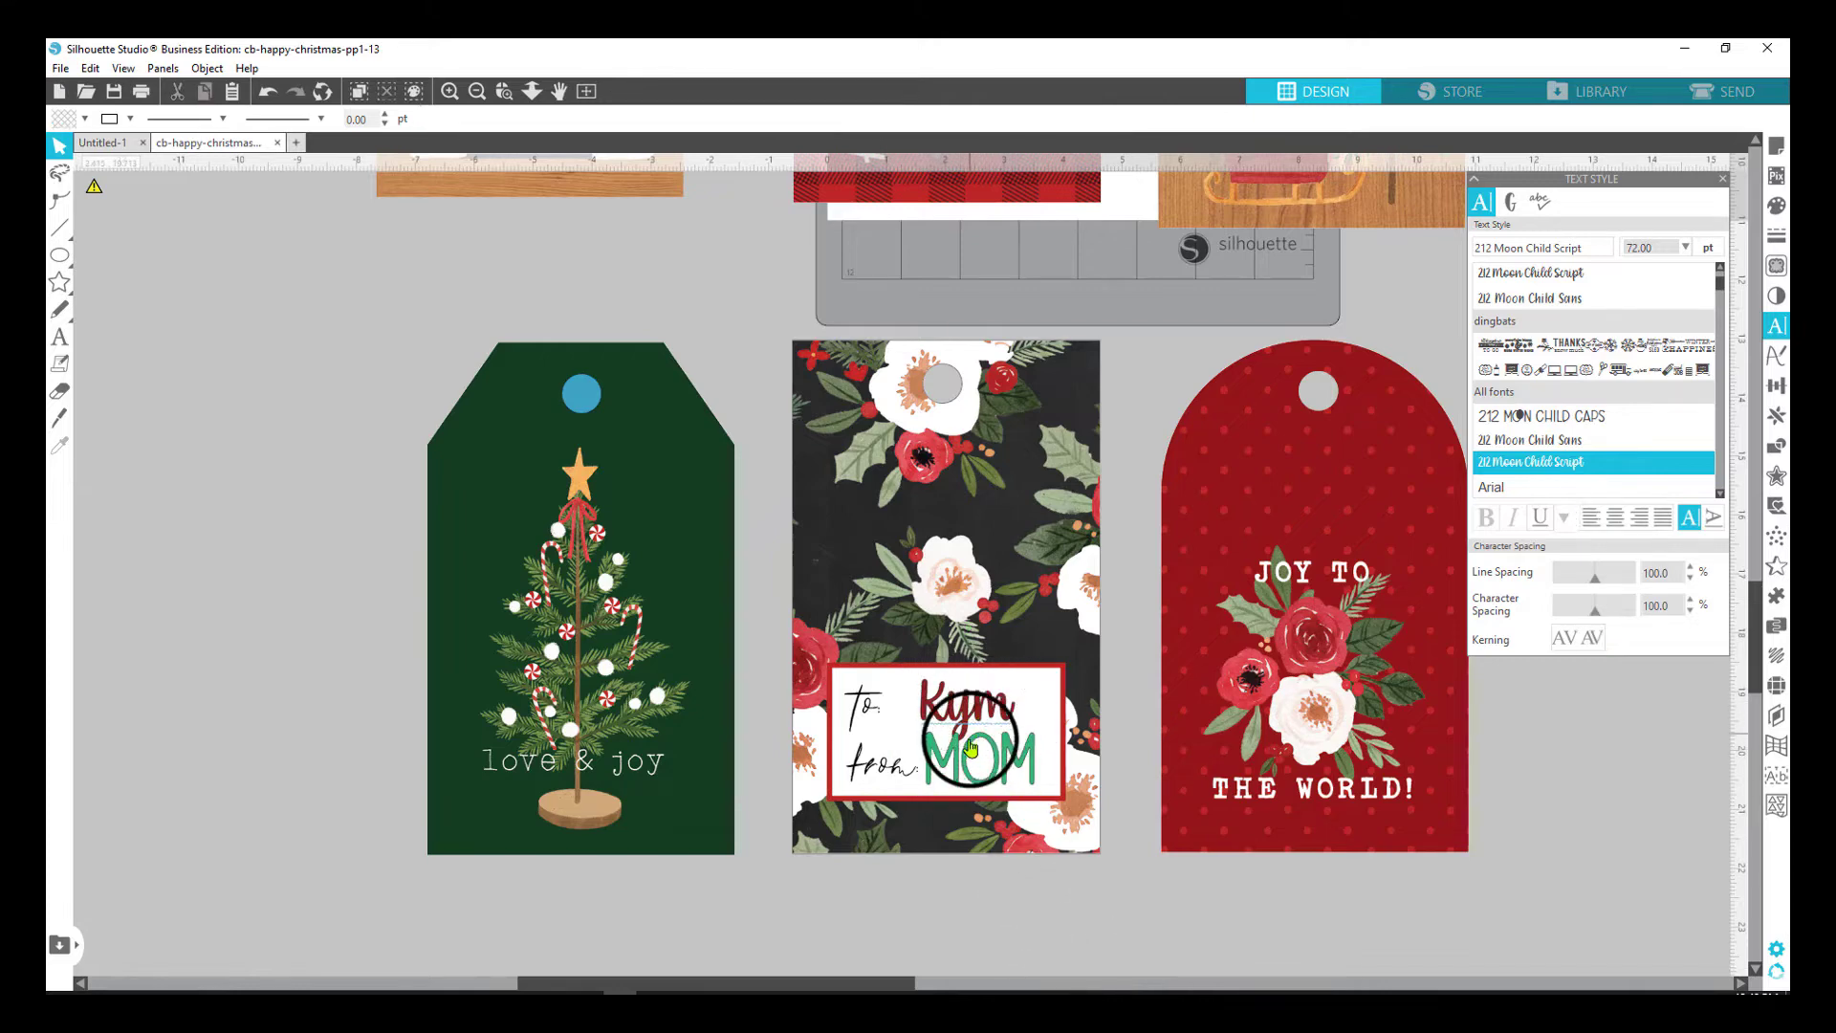
Transfer the dark red 212 Moon Child Script style of the recipient's name to "Mom".
click(958, 776)
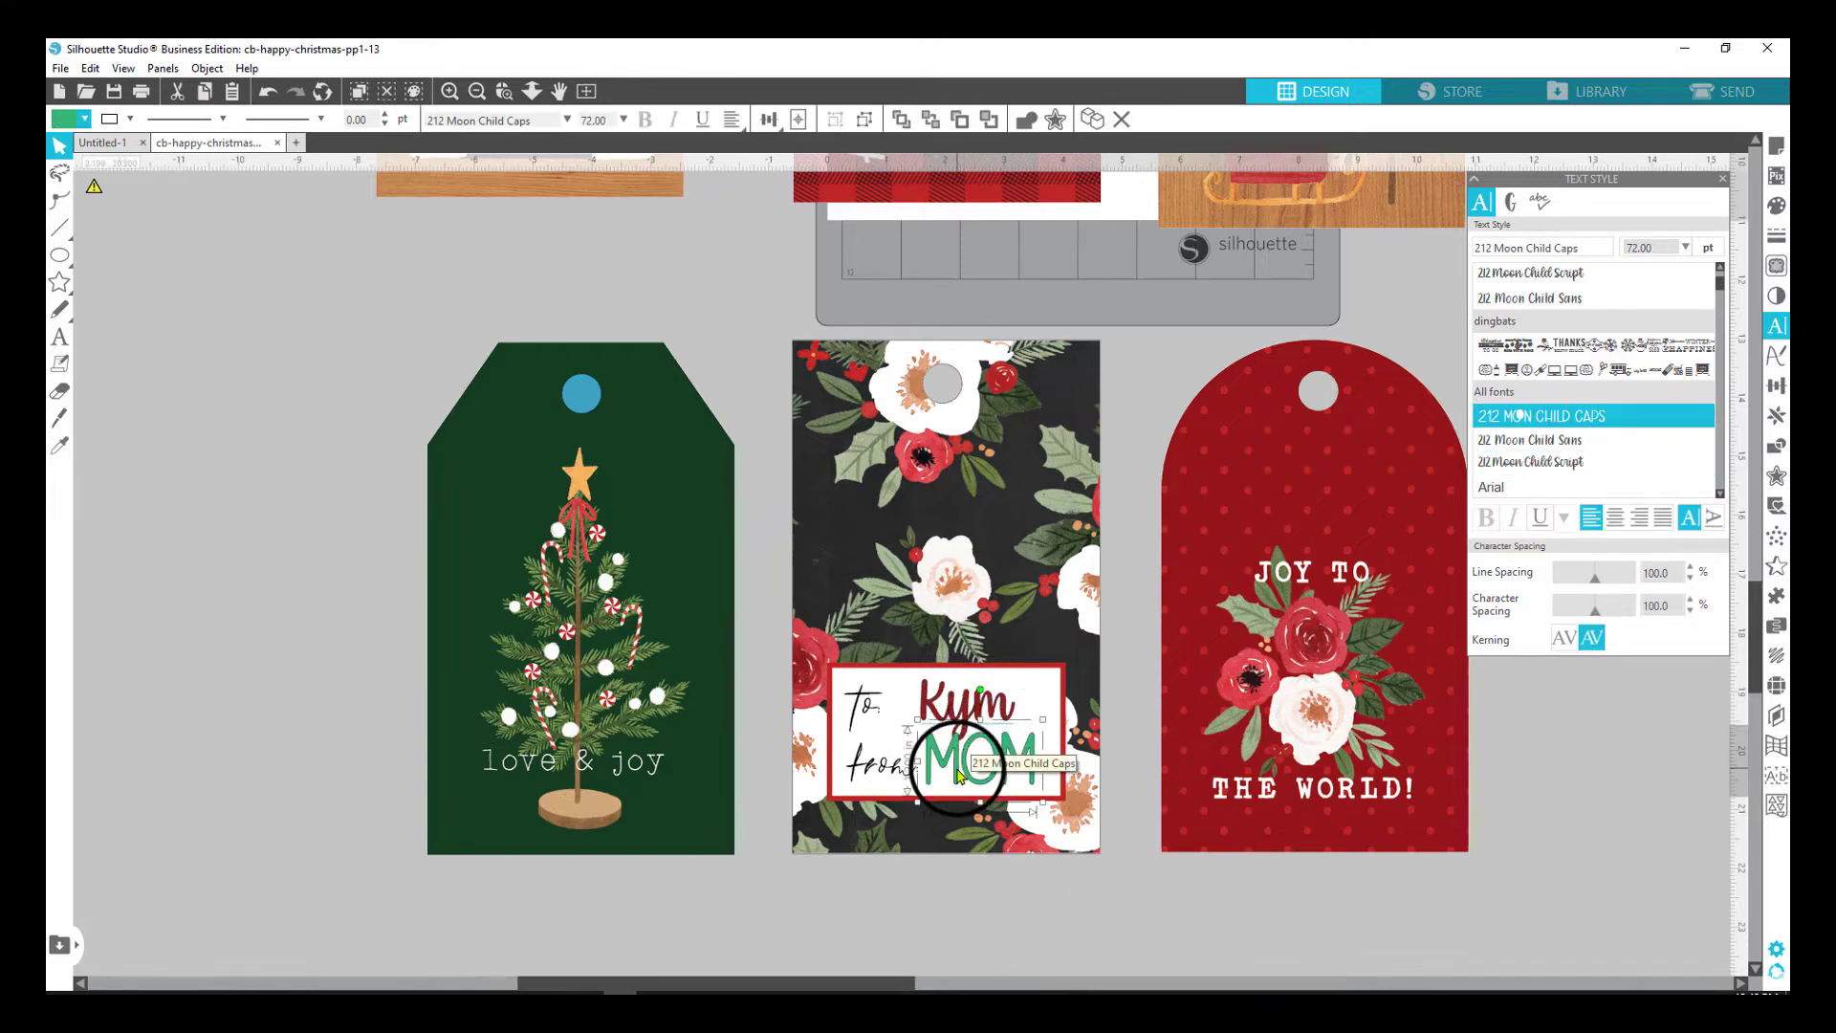
click(60, 448)
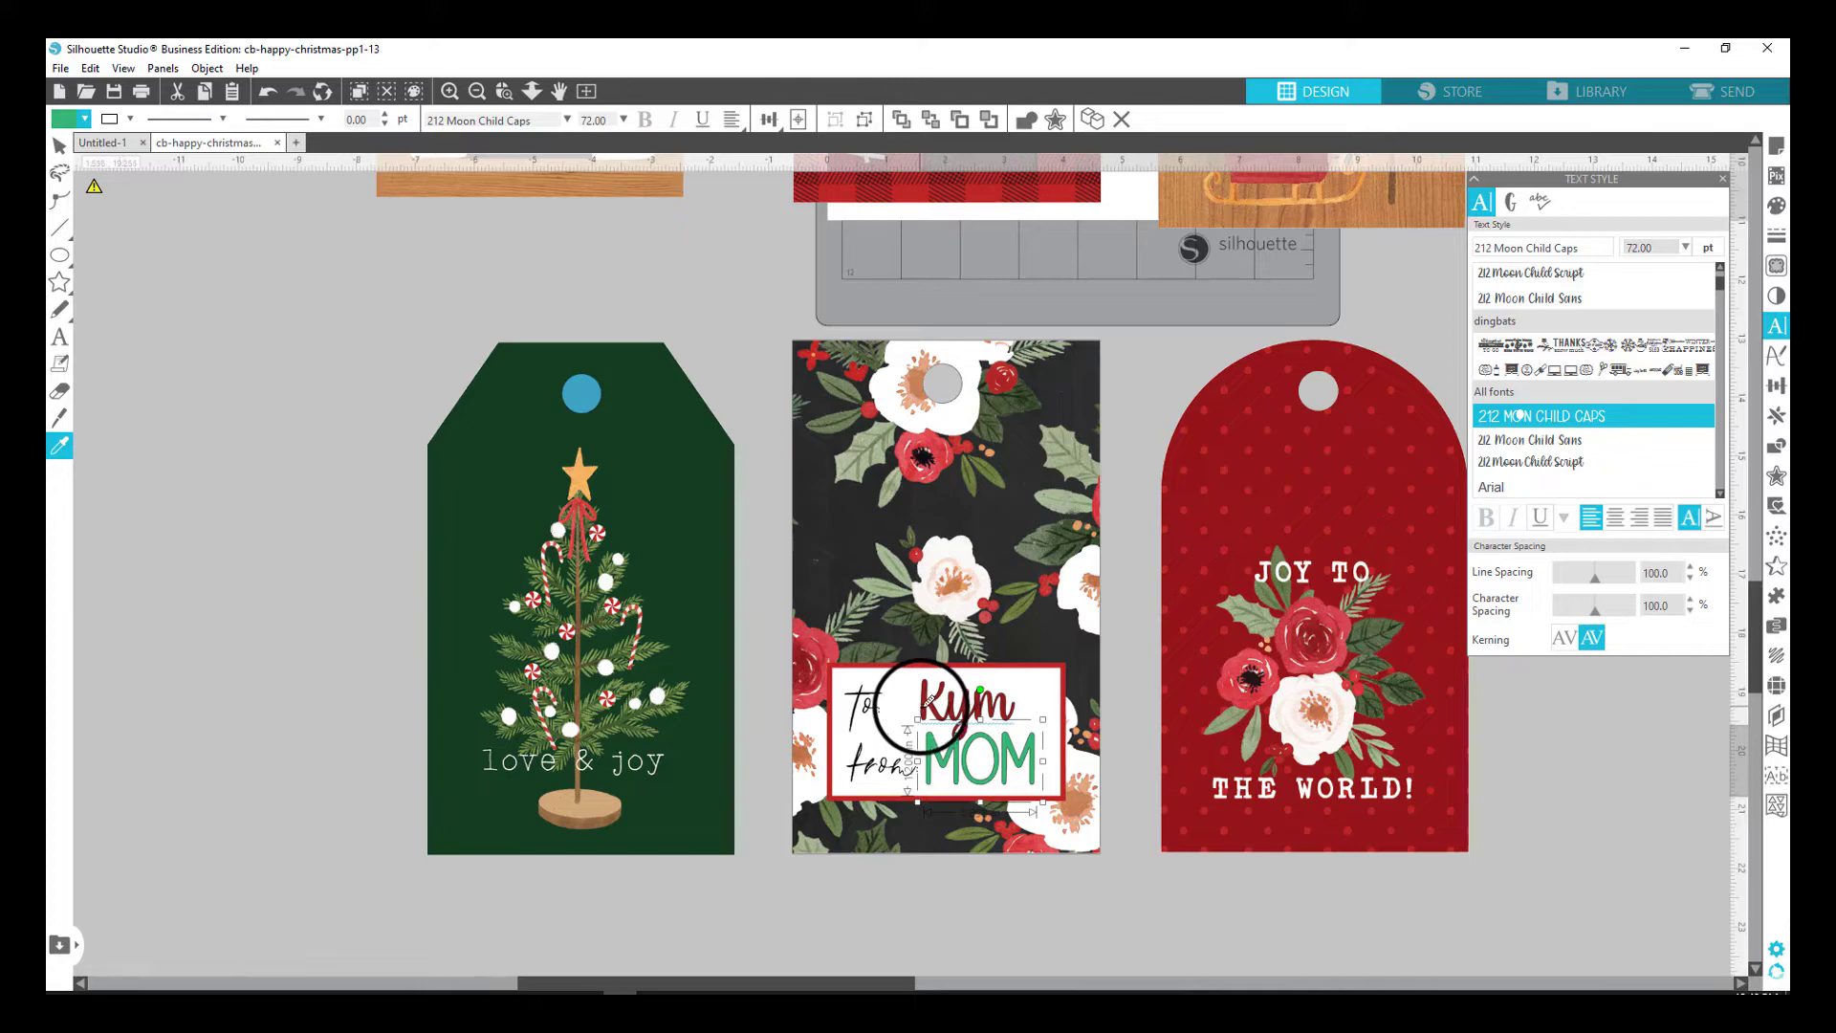
click(928, 703)
click(1110, 919)
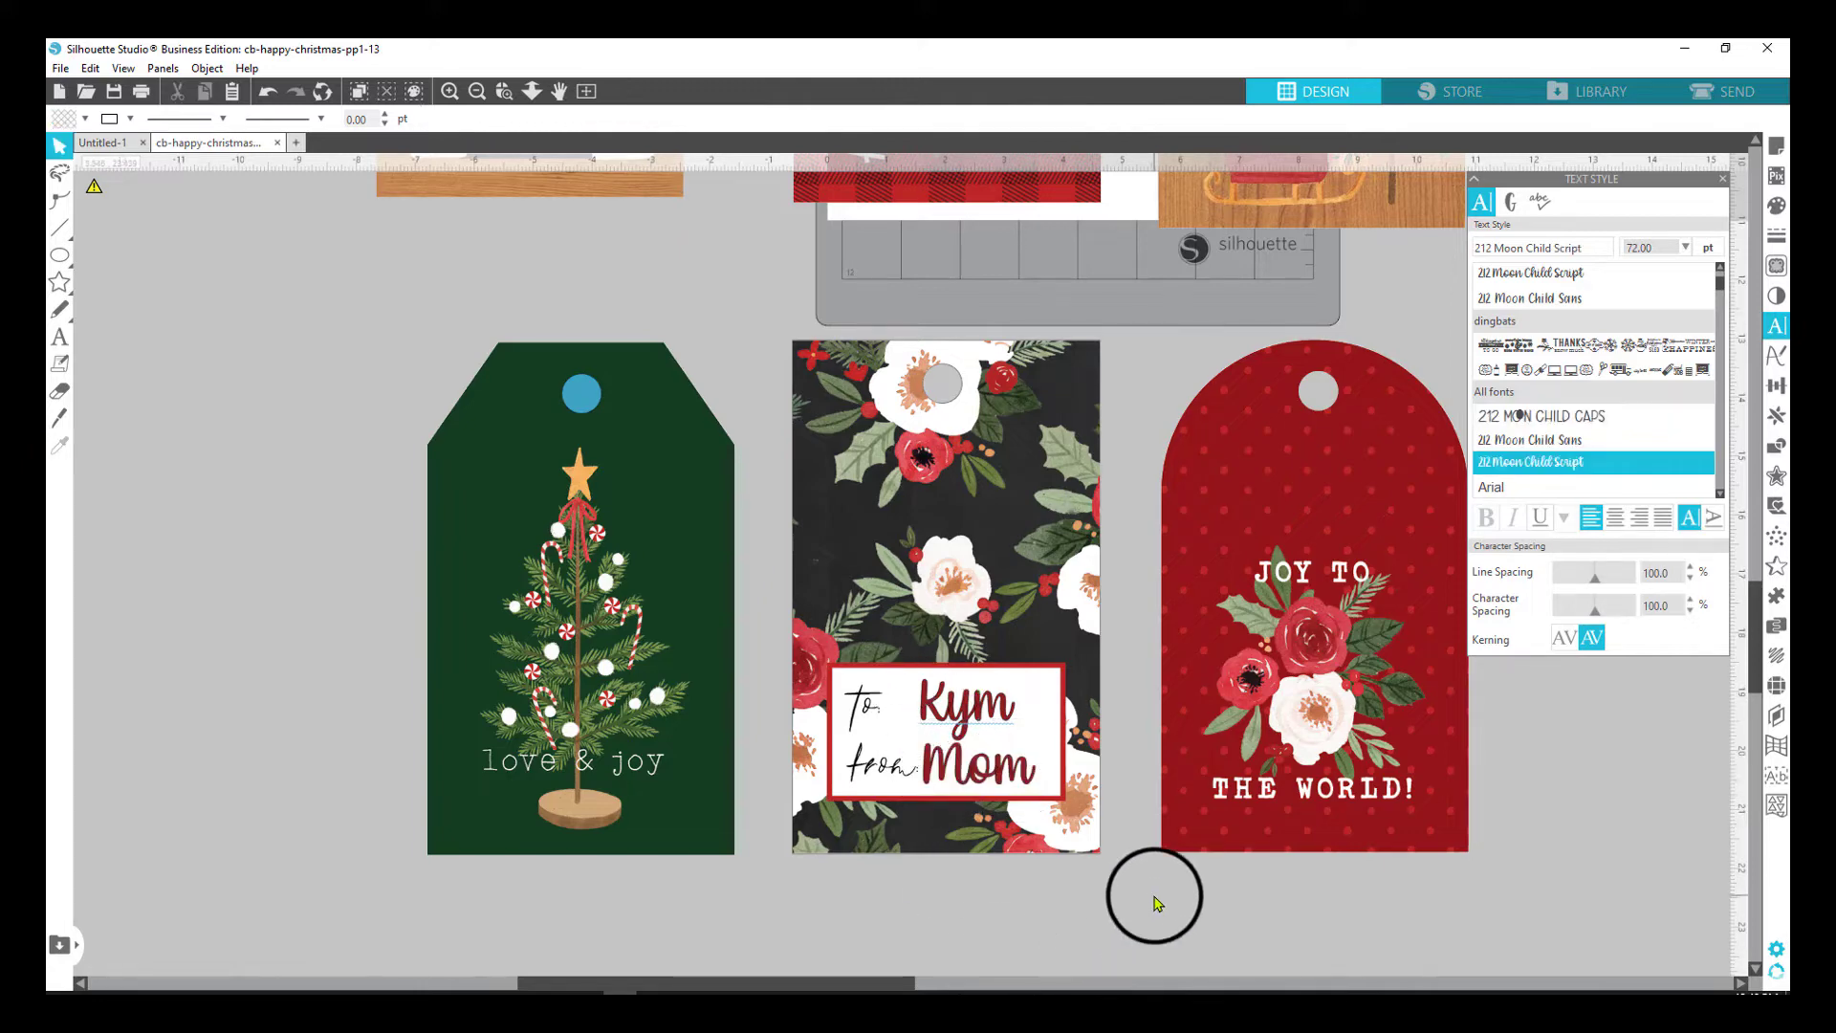
Group the floral tag together with its recipient and sender name texts.
click(1078, 832)
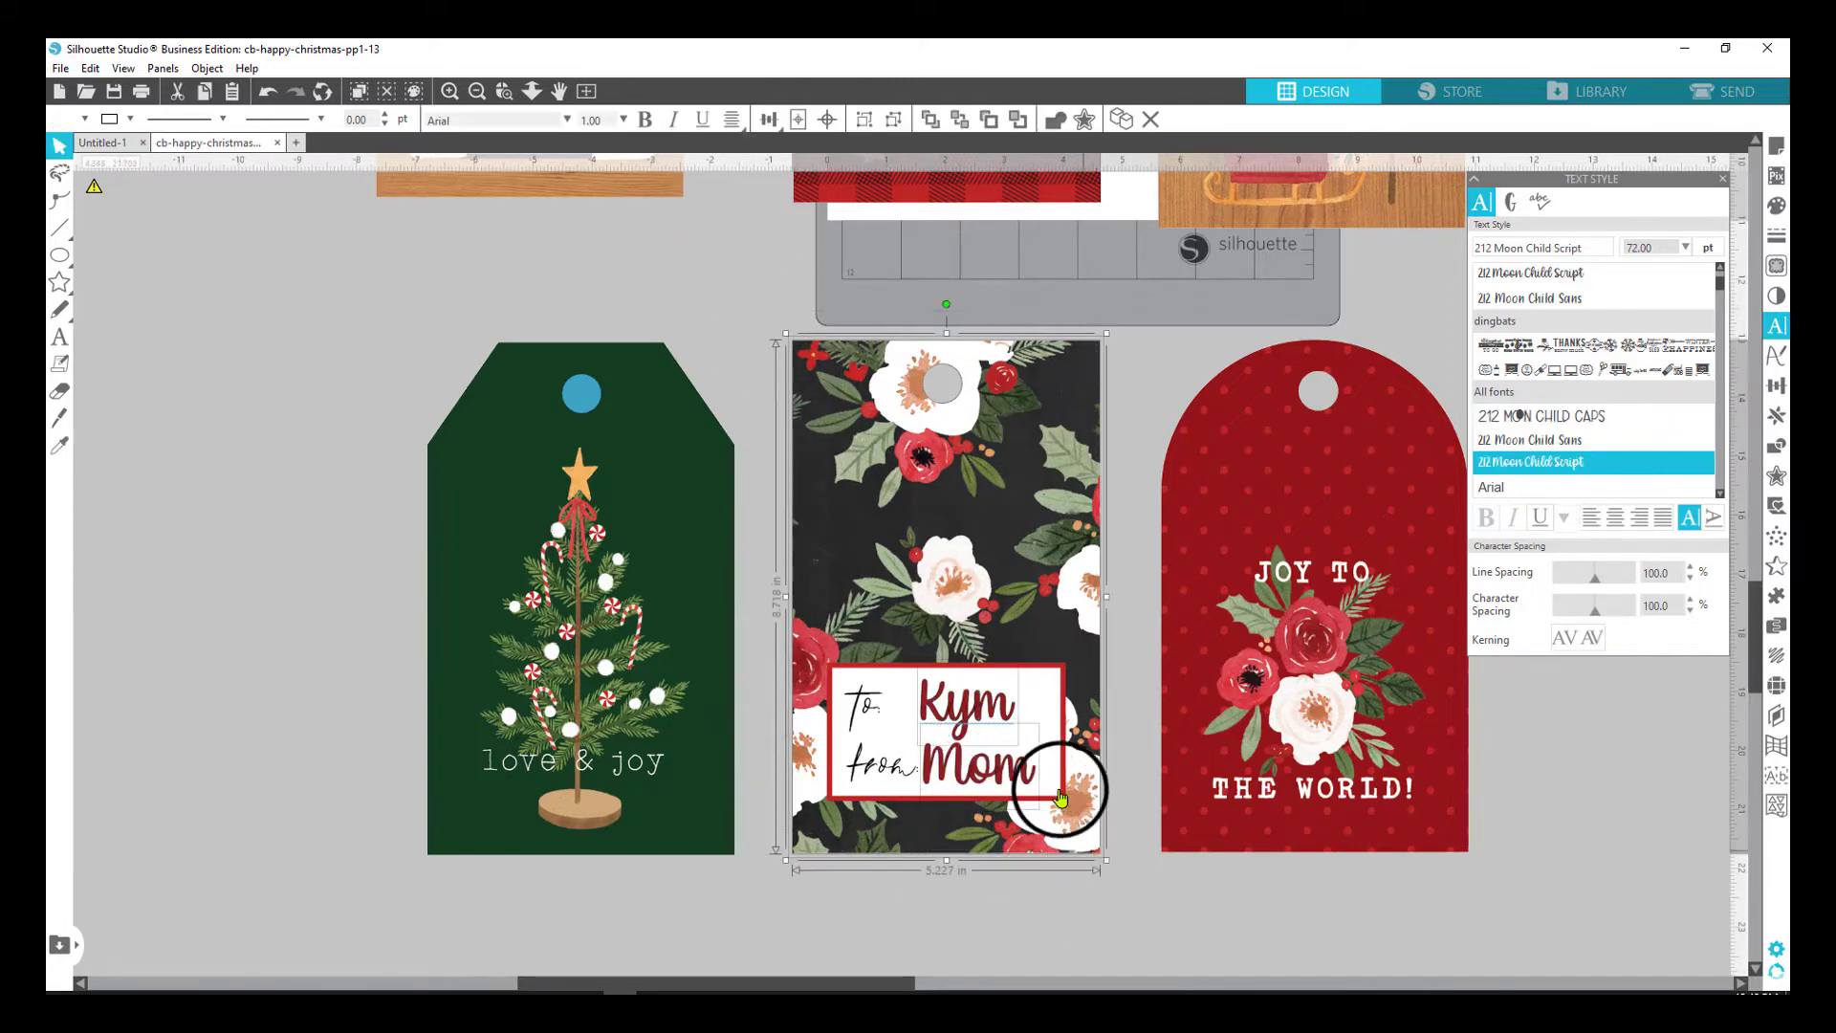
right_click(1024, 780)
click(1108, 613)
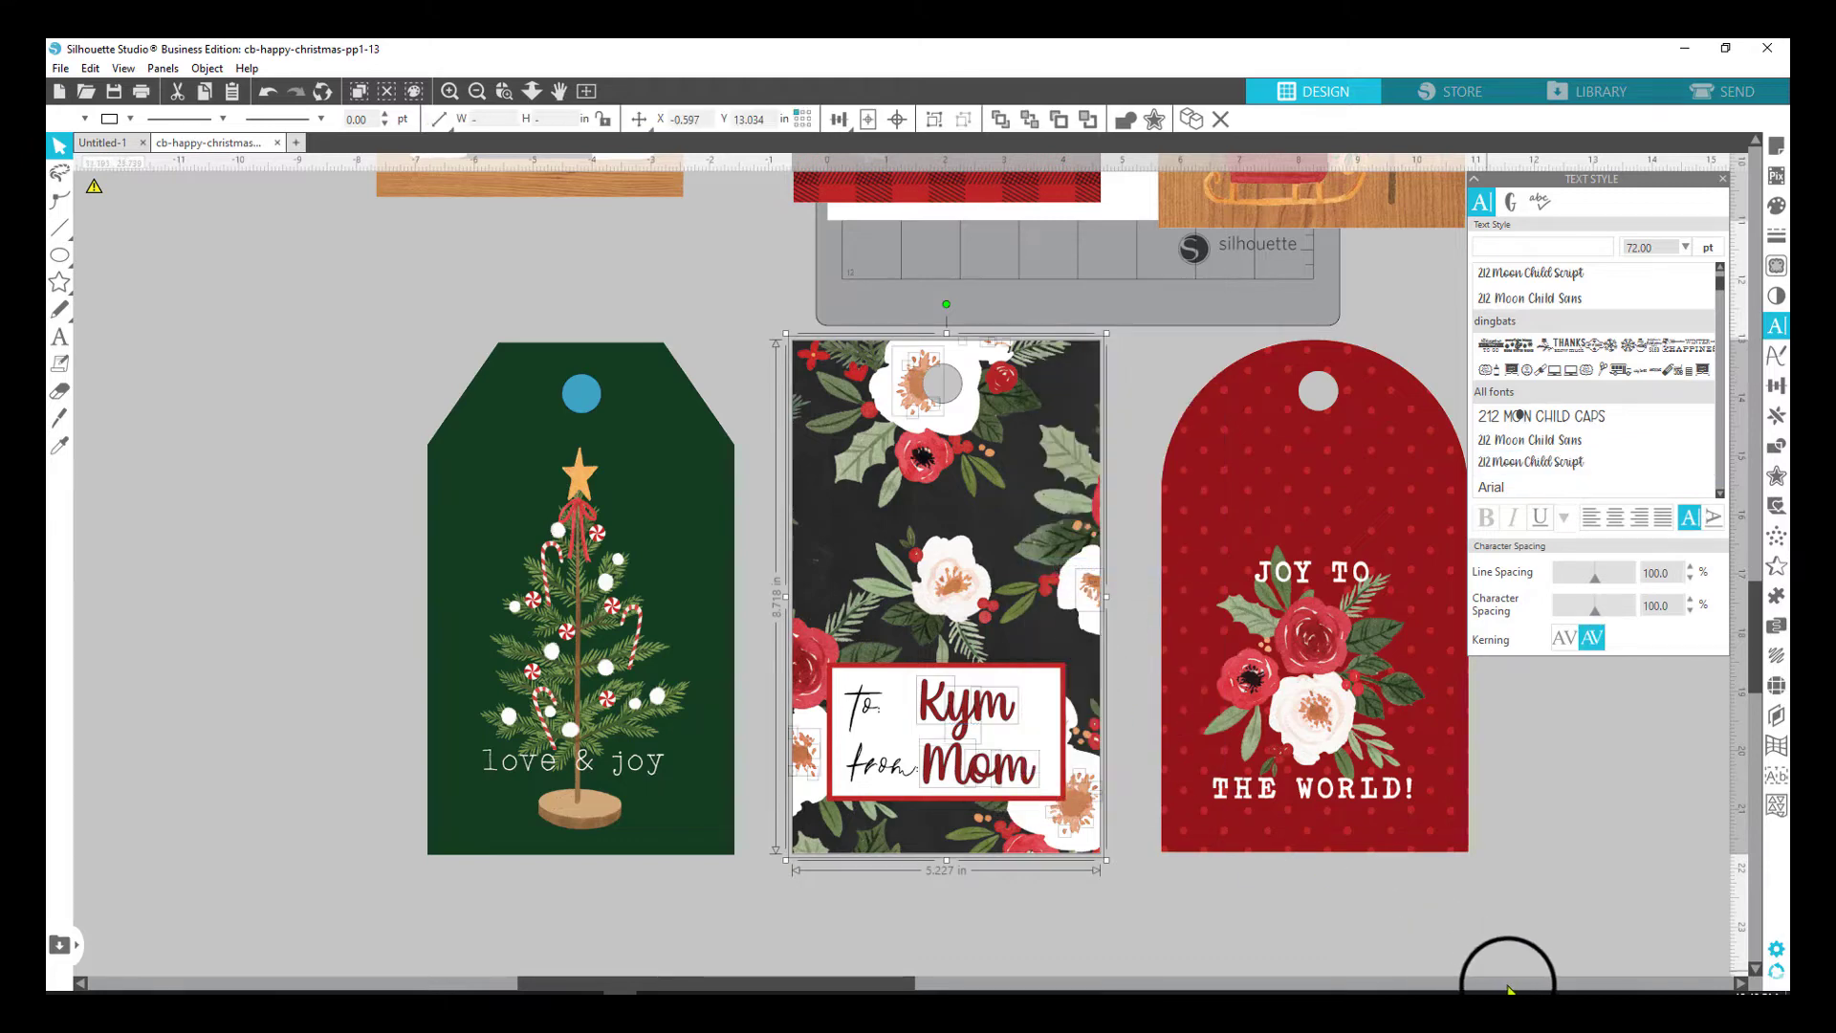
Add the text "2021" in 212 Moon Child Script between the hole and "JOY TO" on the red tag.
scroll(1504, 972, up, 1)
scroll(1503, 972, up, 3)
scroll(1502, 947, up, 2)
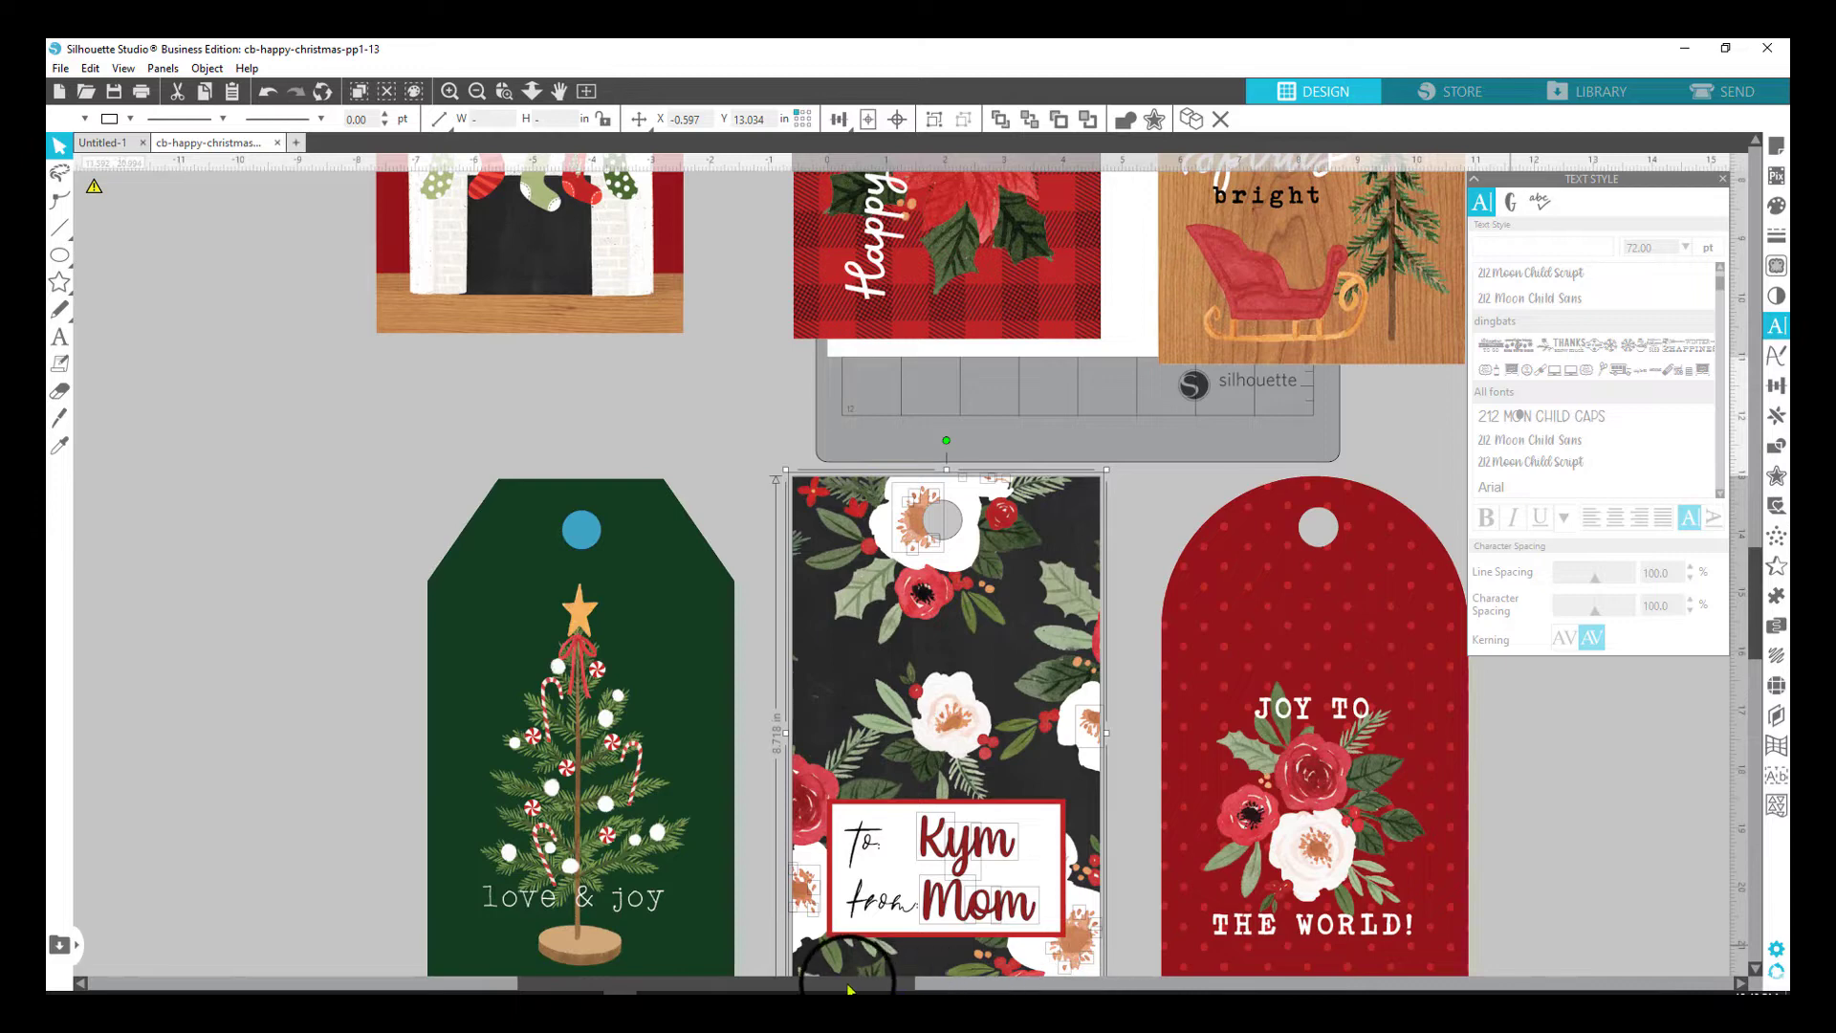
drag(848, 988, 1029, 988)
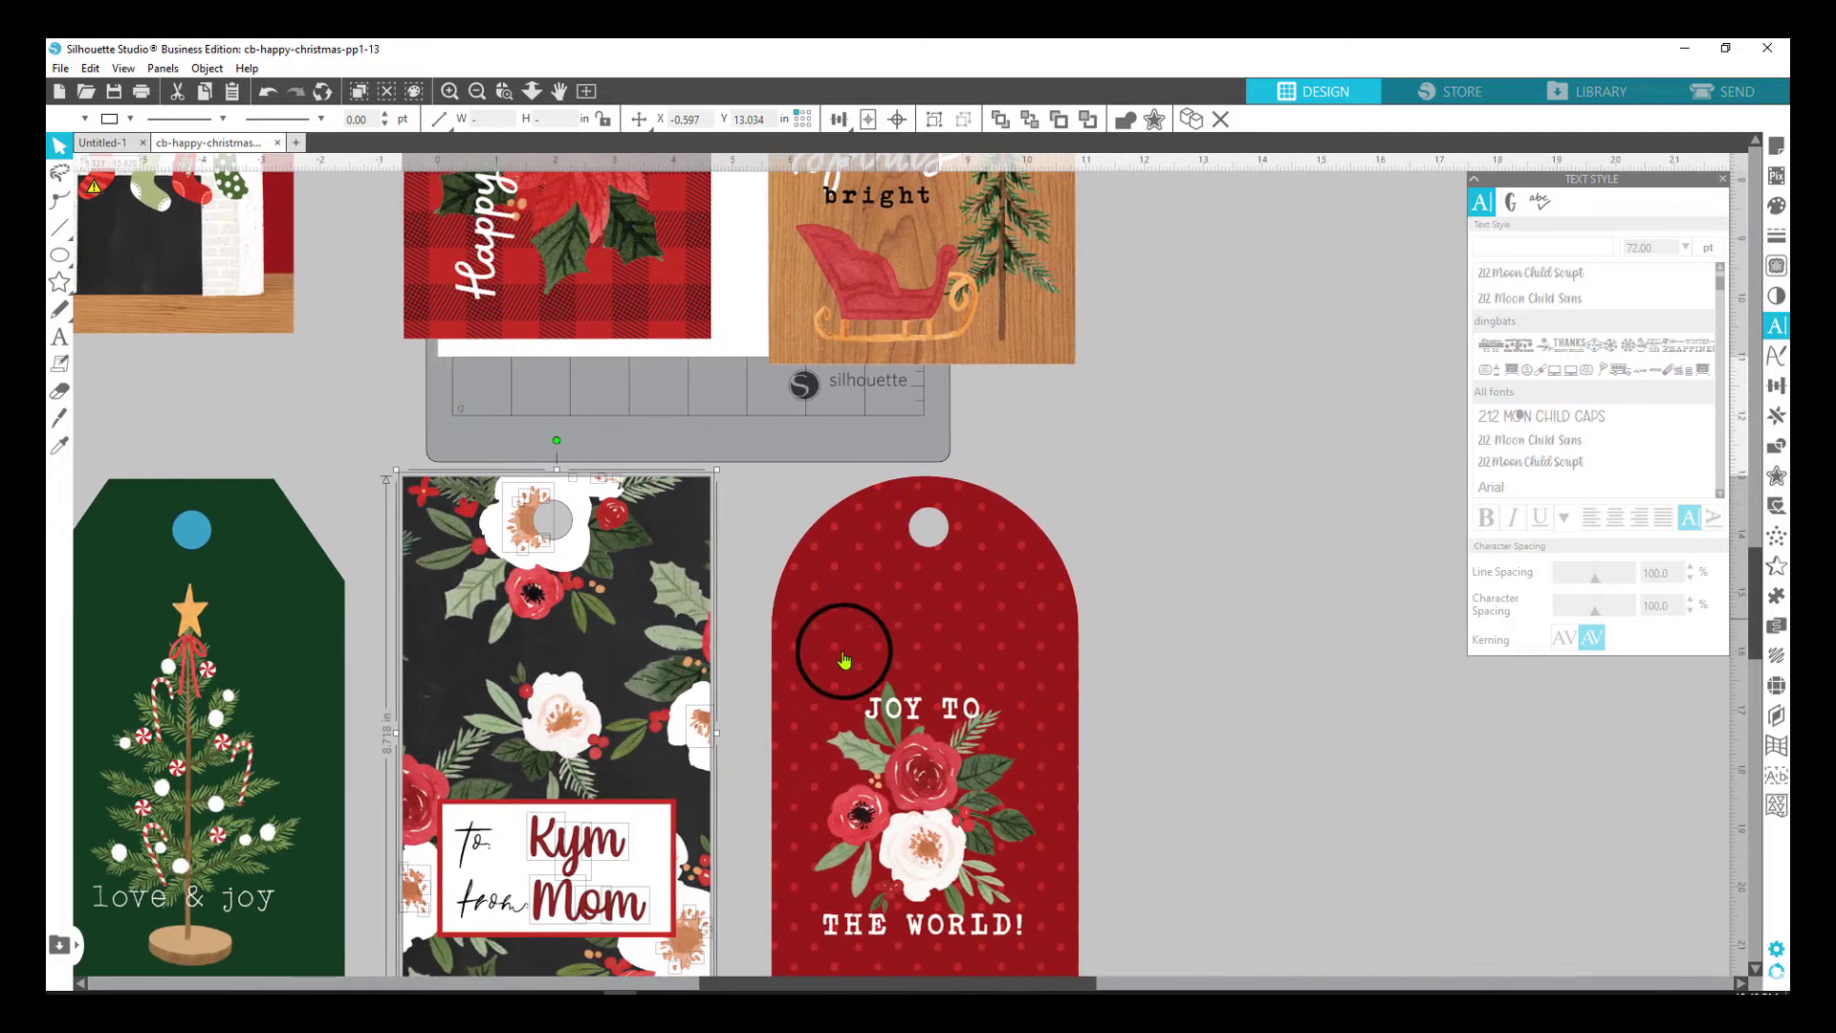
scroll(1358, 584, down, 2)
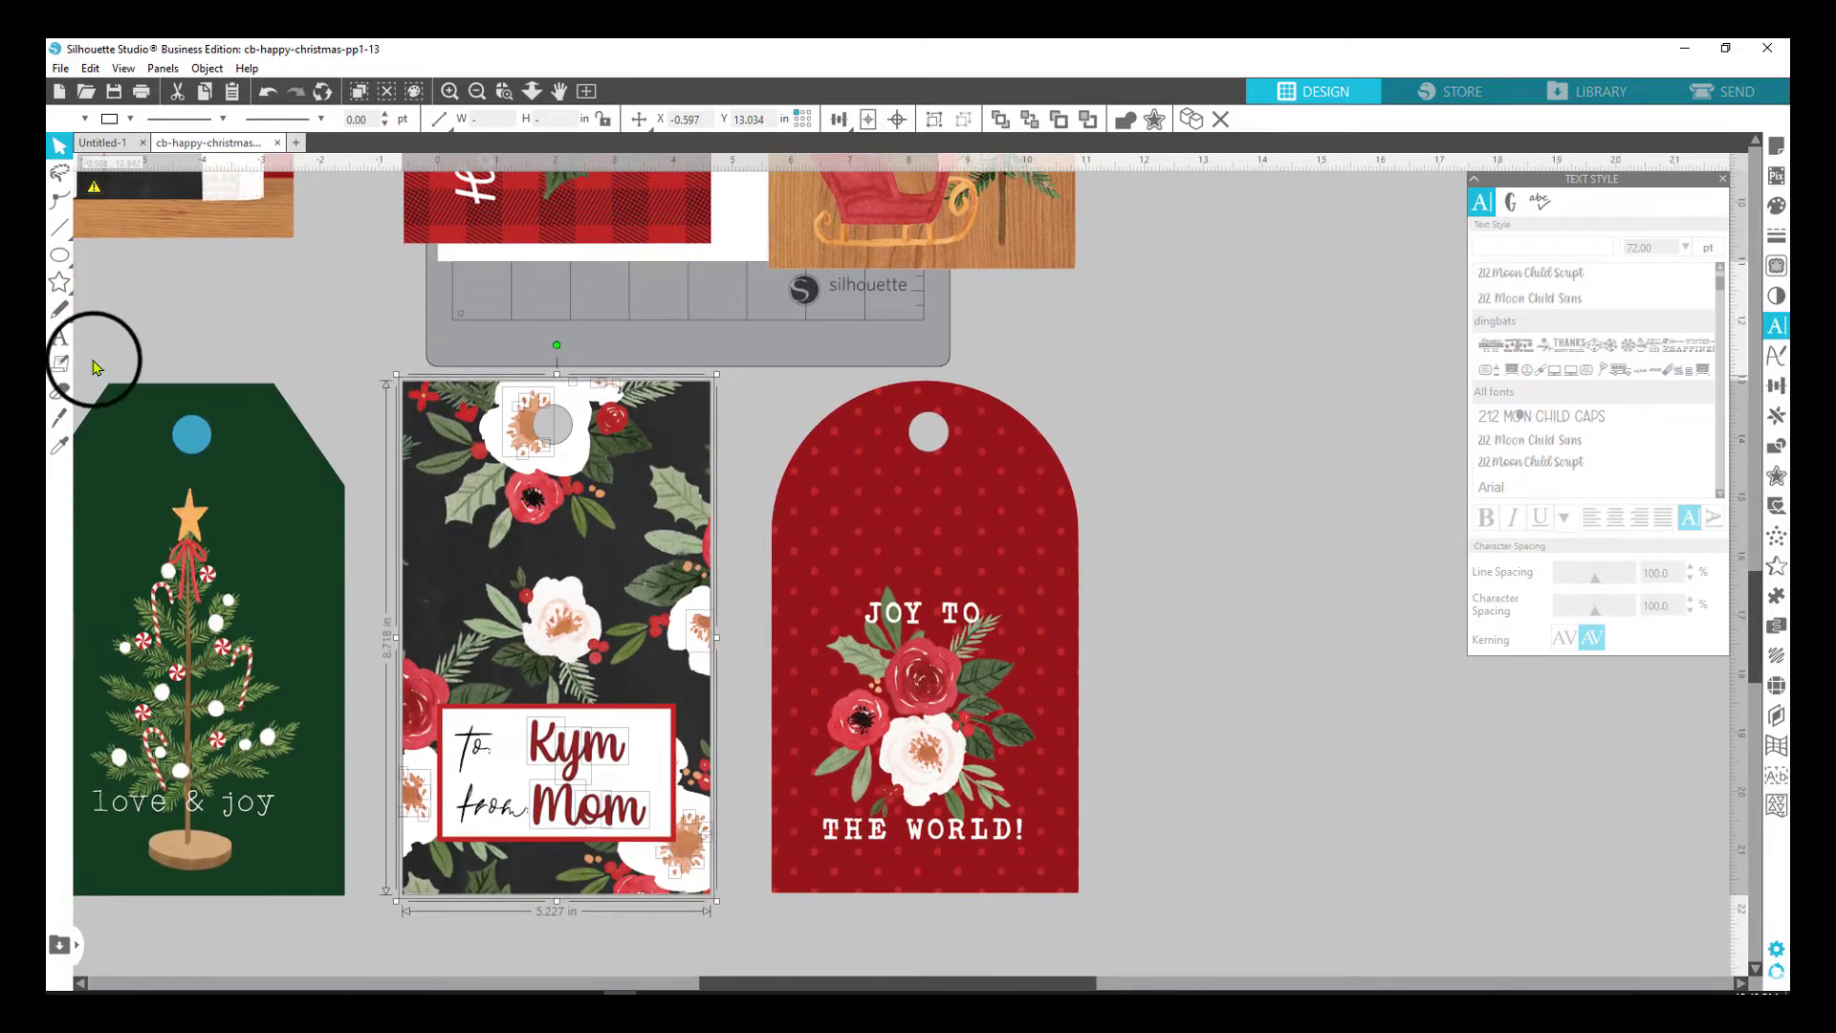
click(60, 338)
click(821, 546)
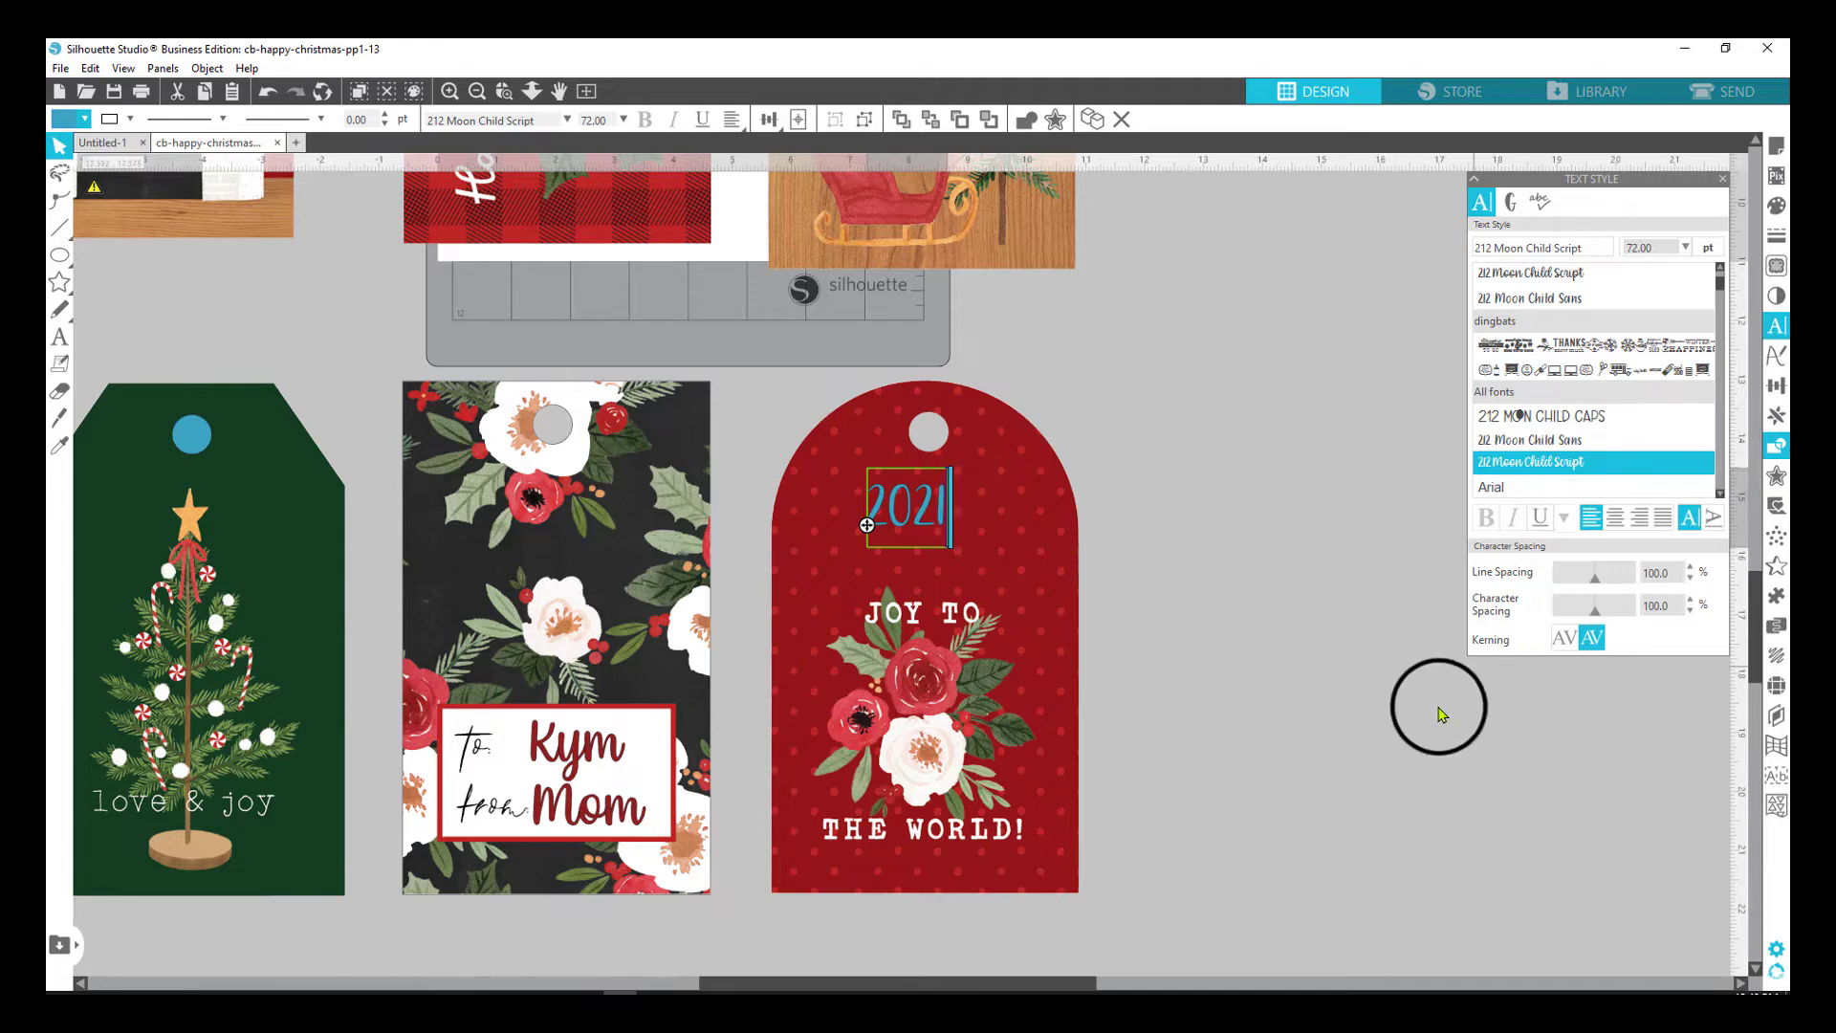
click(1303, 563)
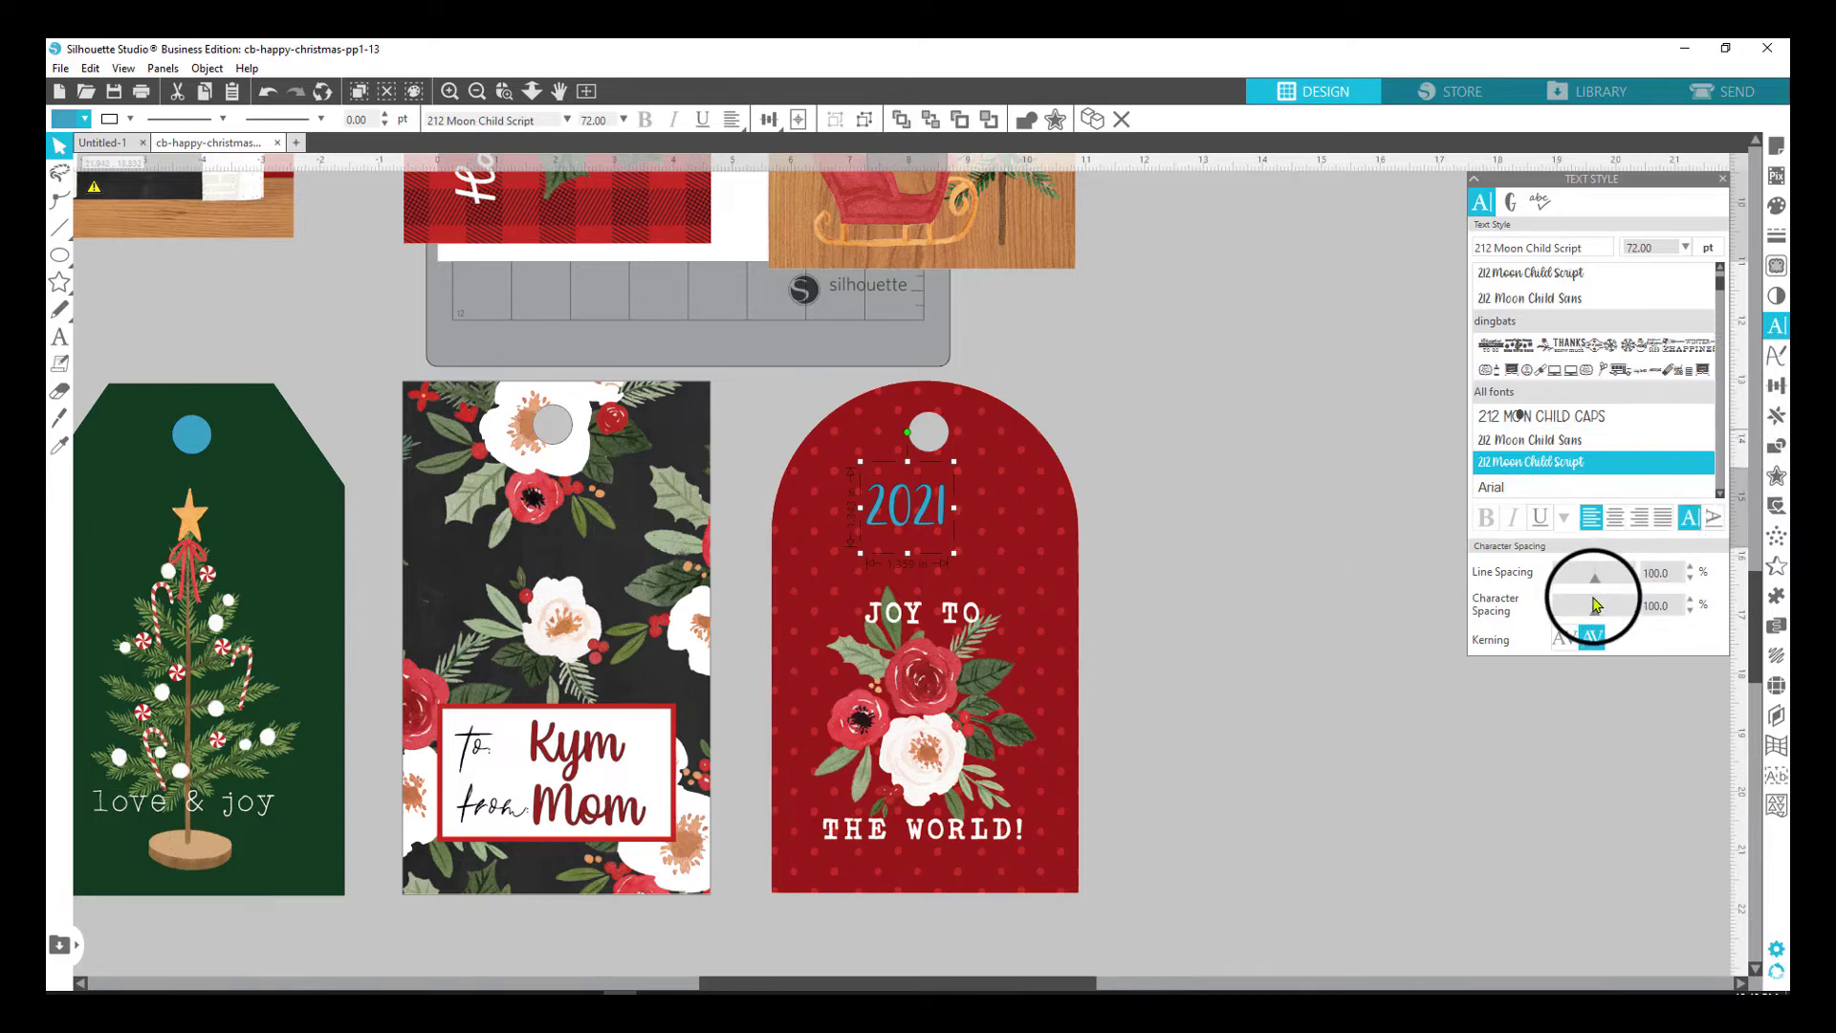
Set the "2021" text size to 144 pt and centre it above "JOY TO" on the red tag.
click(1686, 248)
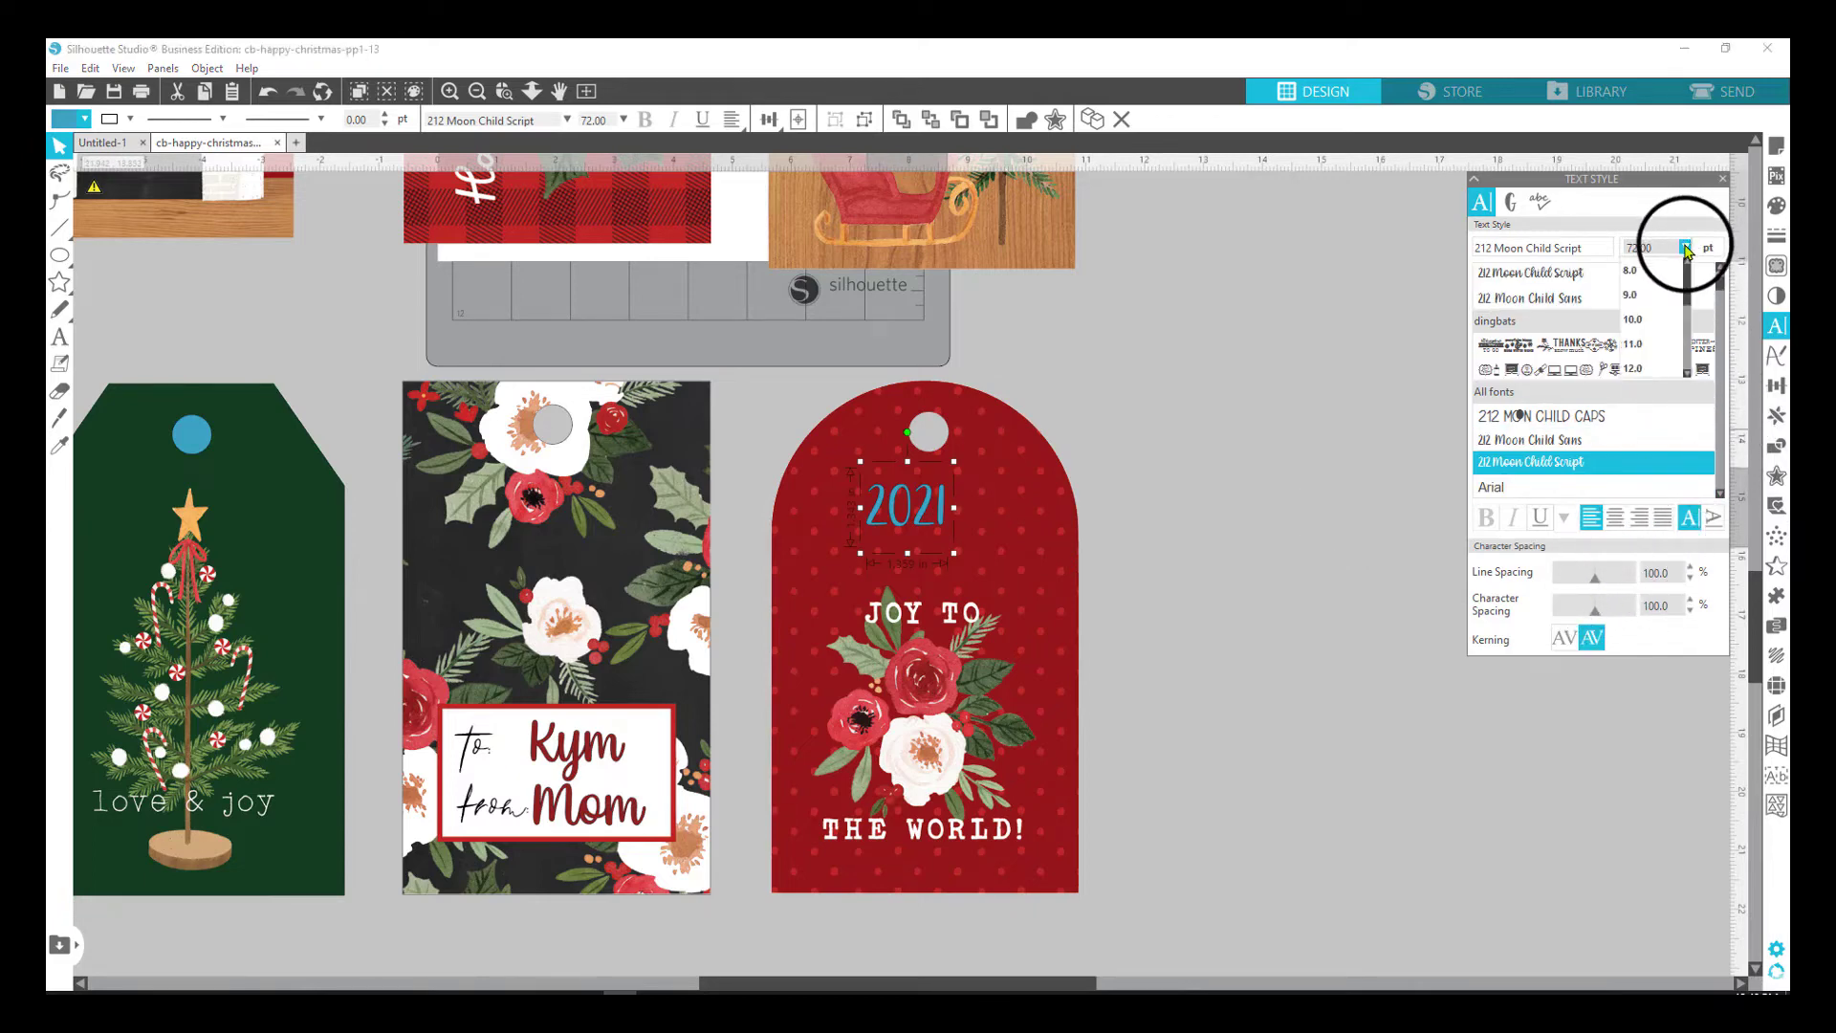
scroll(1656, 340, down, 2)
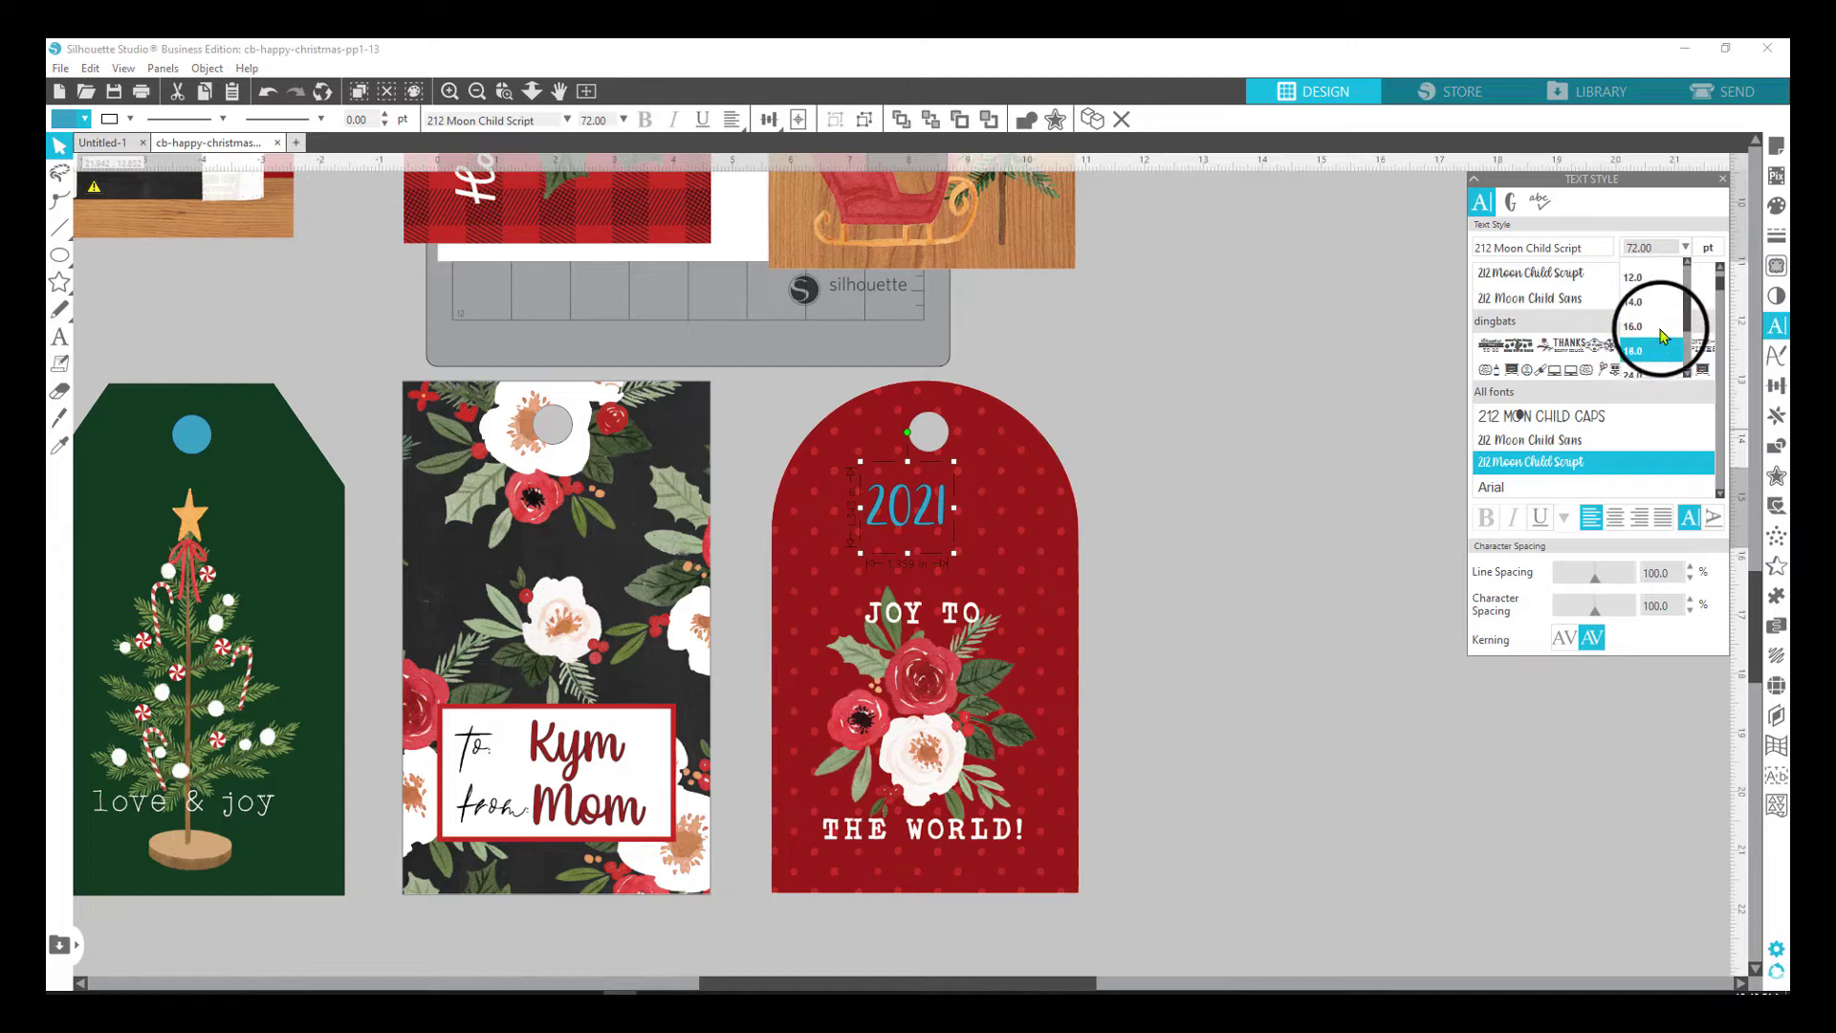
scroll(1659, 340, down, 3)
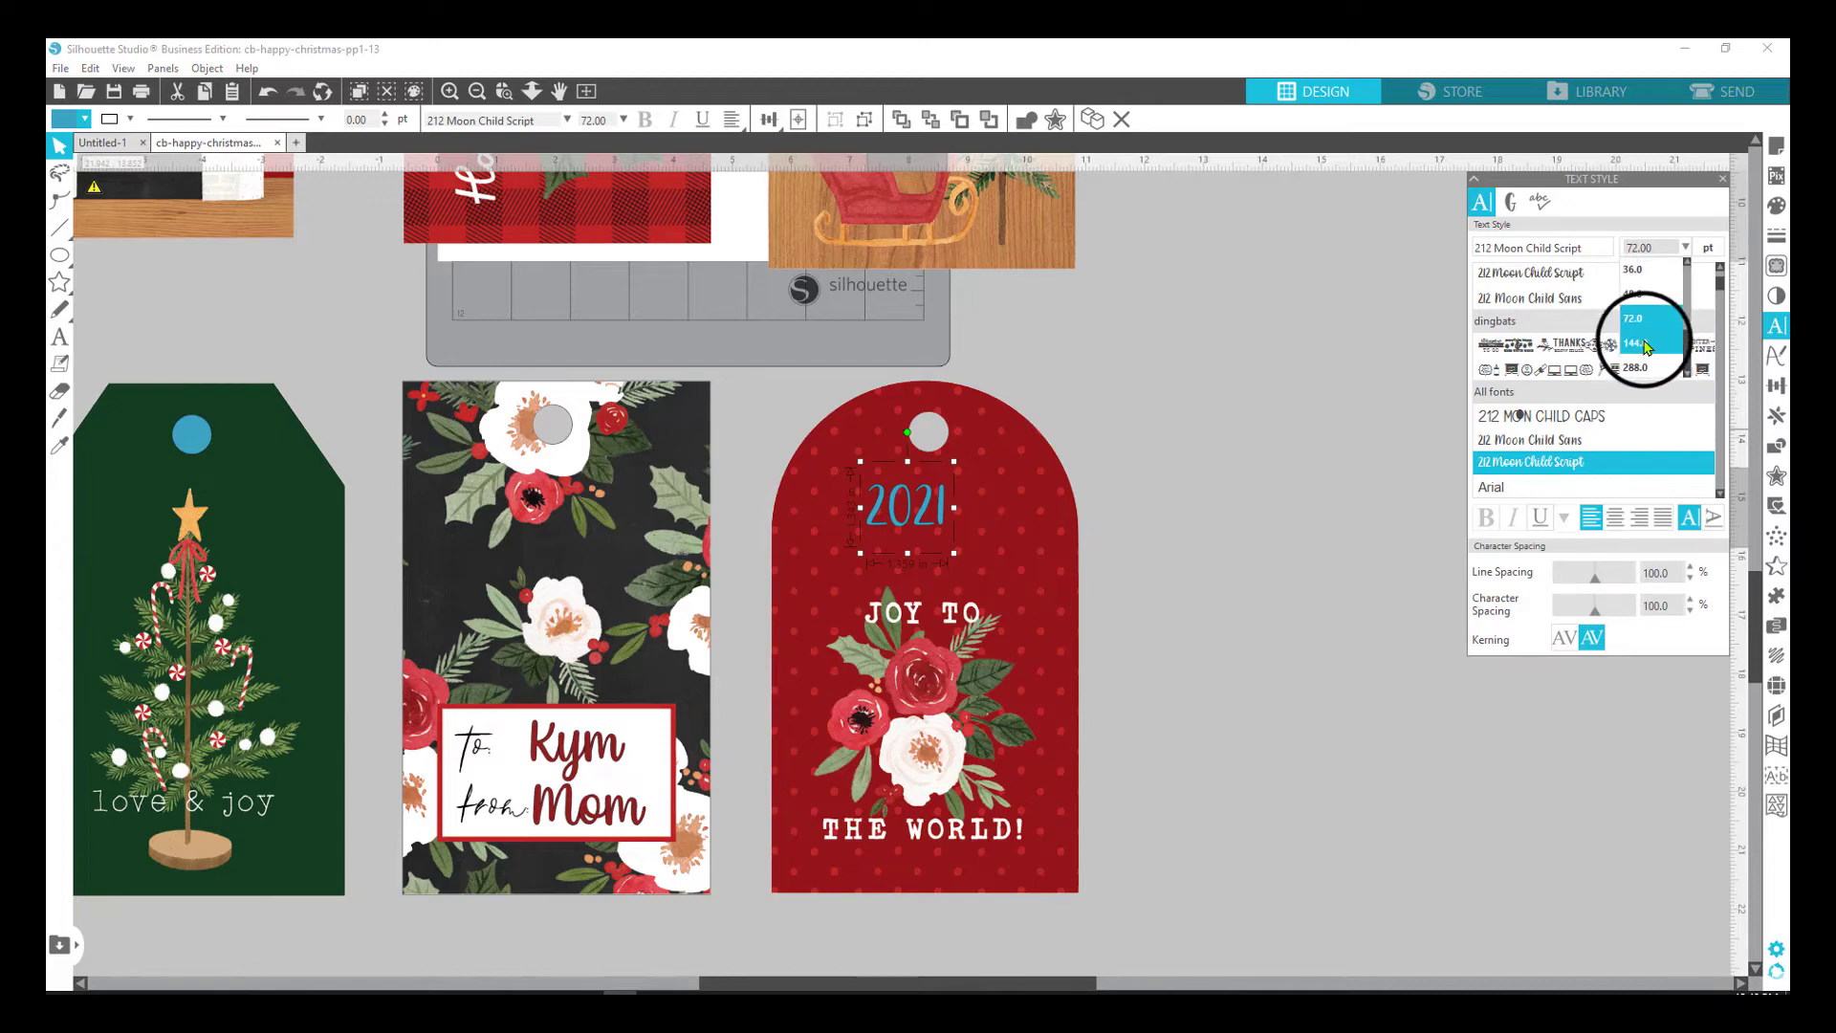
click(1647, 347)
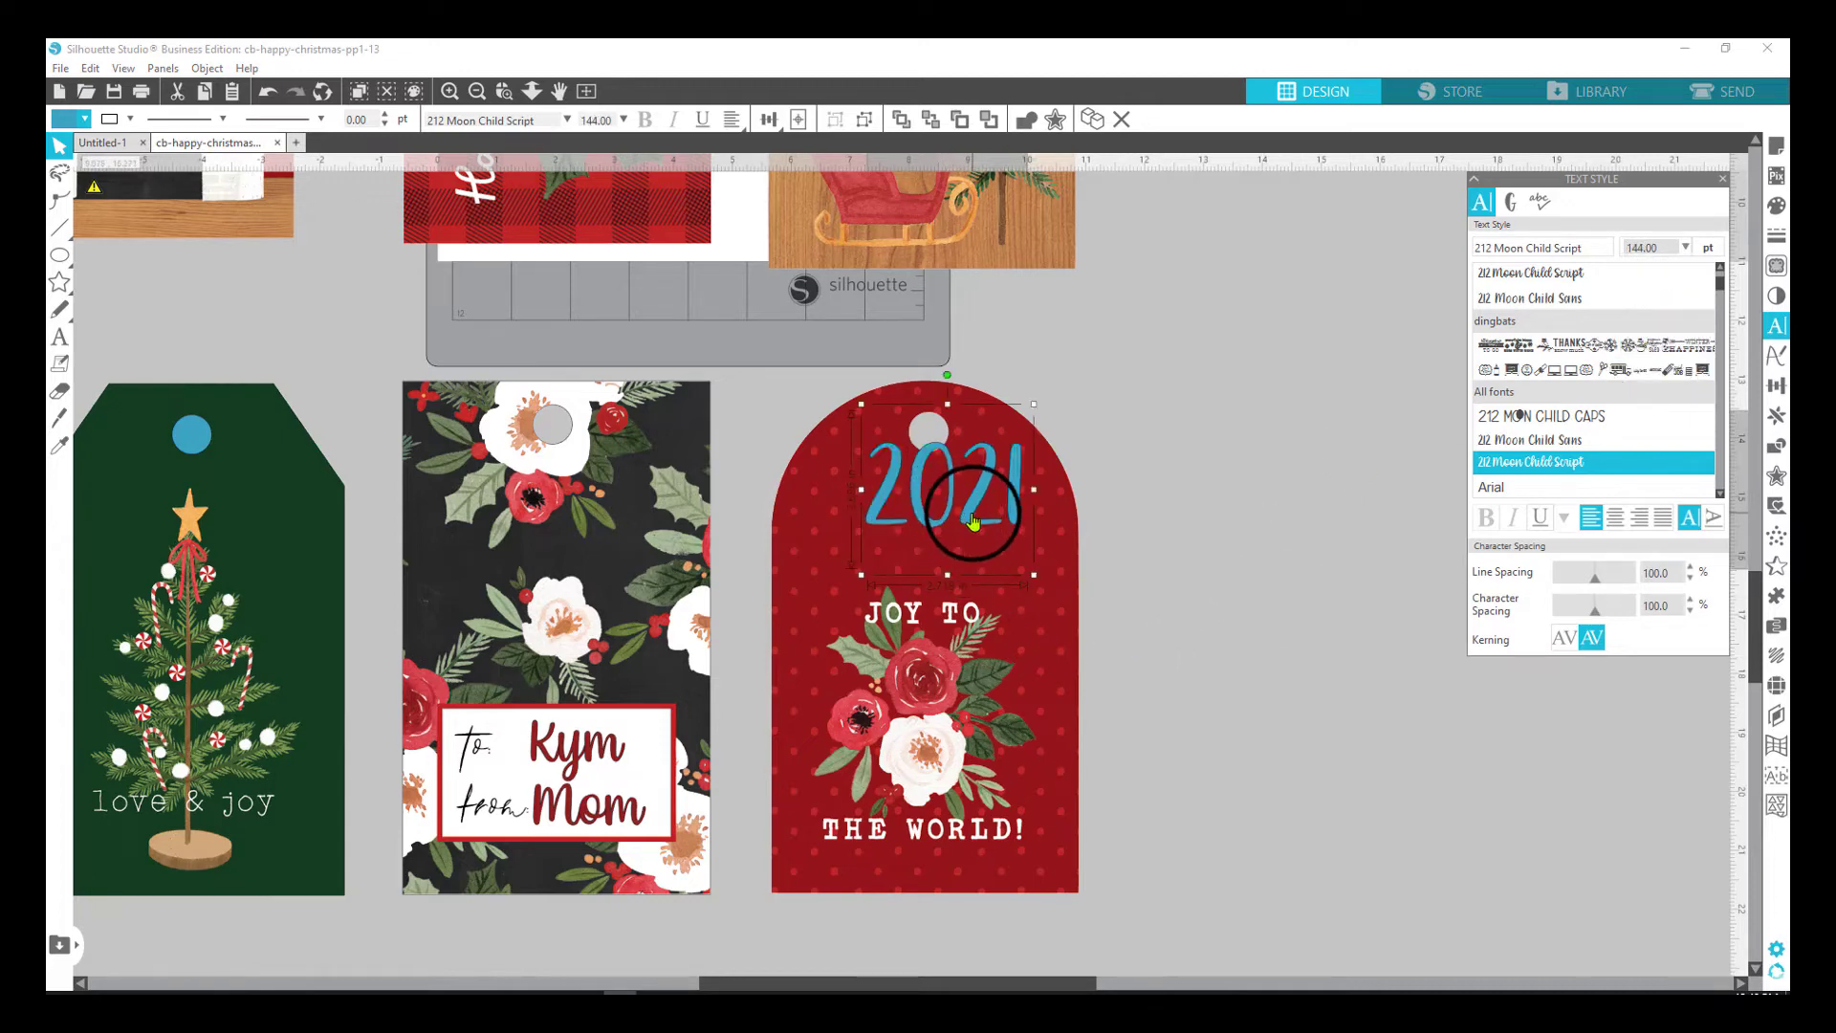
drag(973, 521, 950, 560)
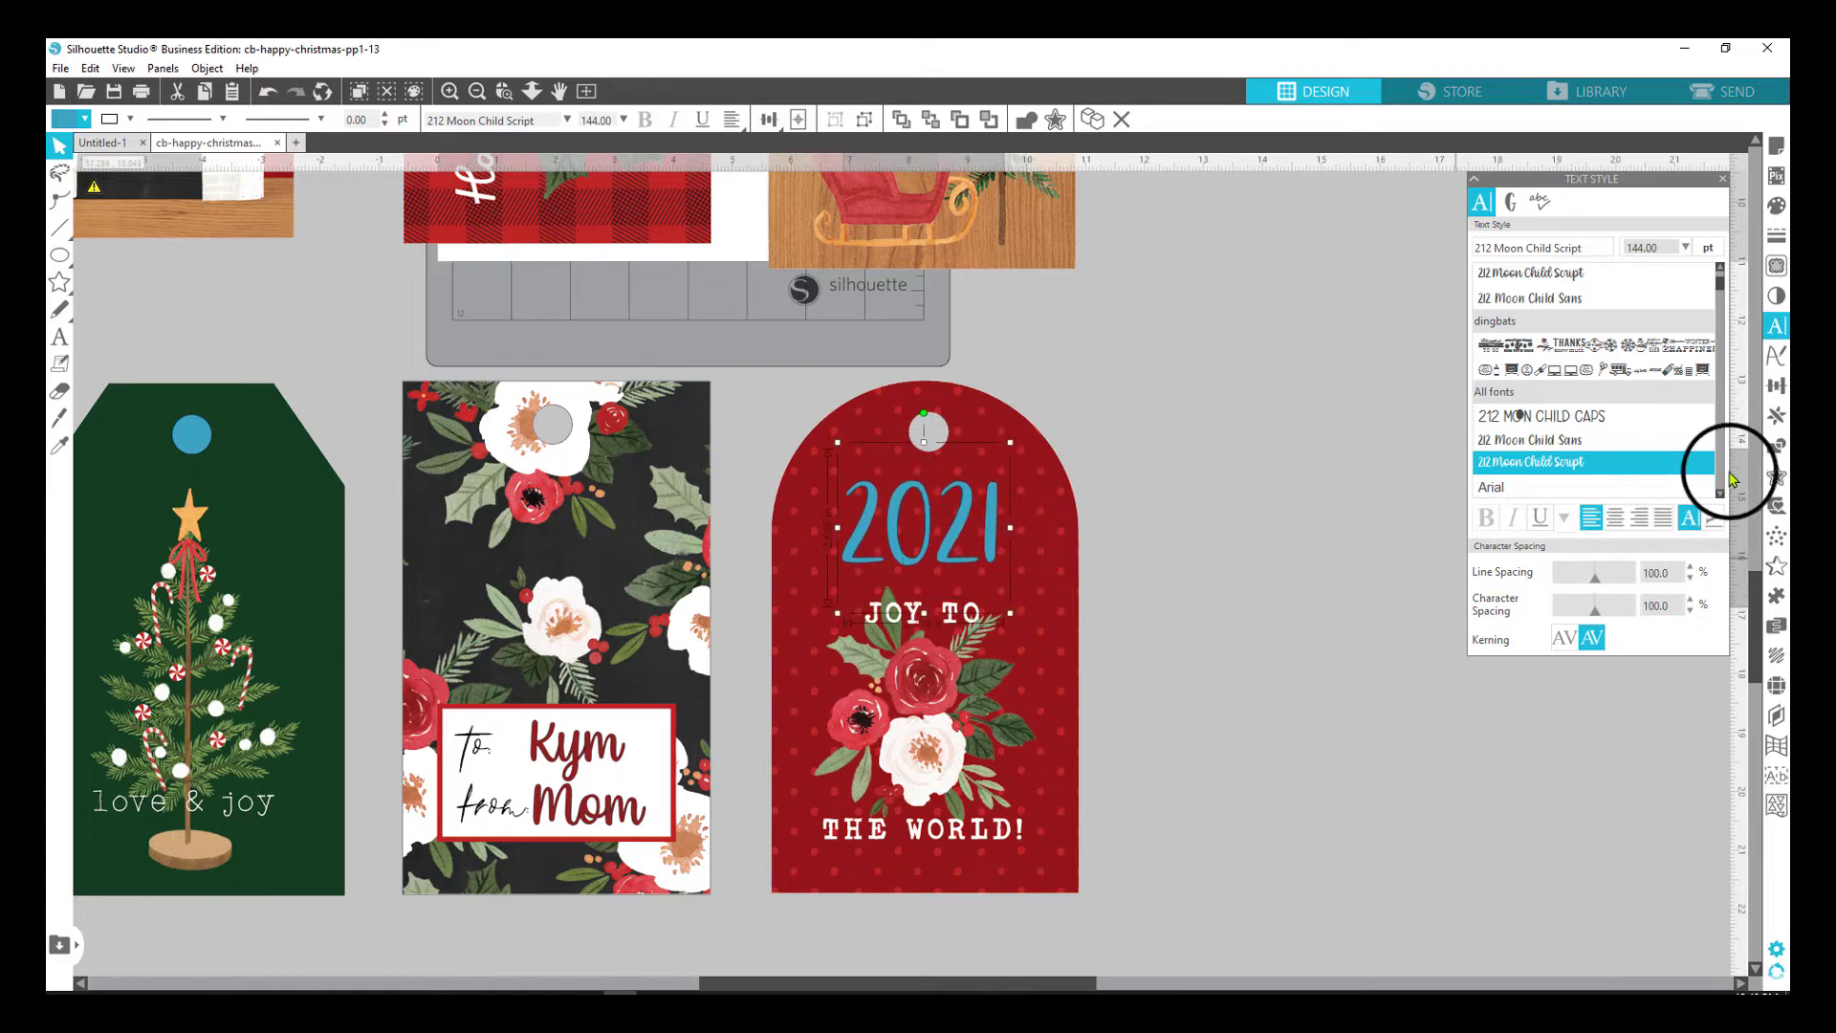
Change the "2021" text's font to Arial and keep the text selected.
scroll(1640, 443, down, 2)
click(1570, 378)
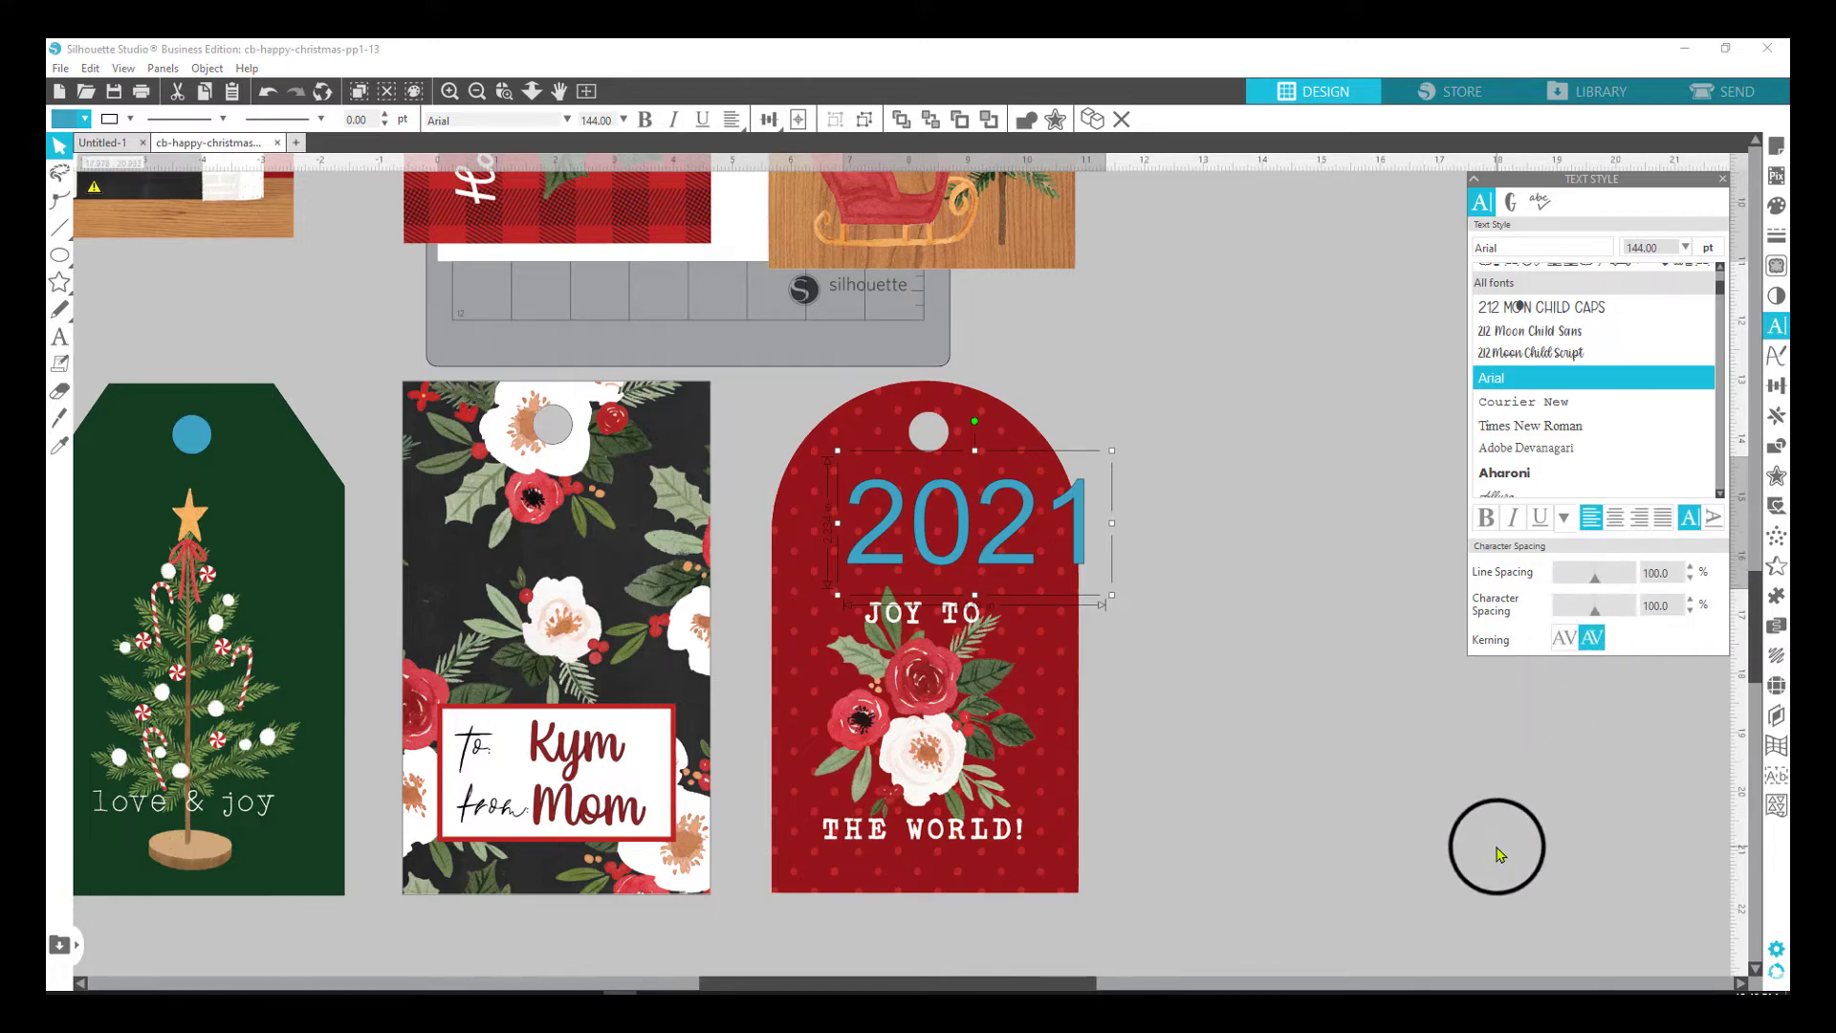
click(1415, 780)
click(1000, 554)
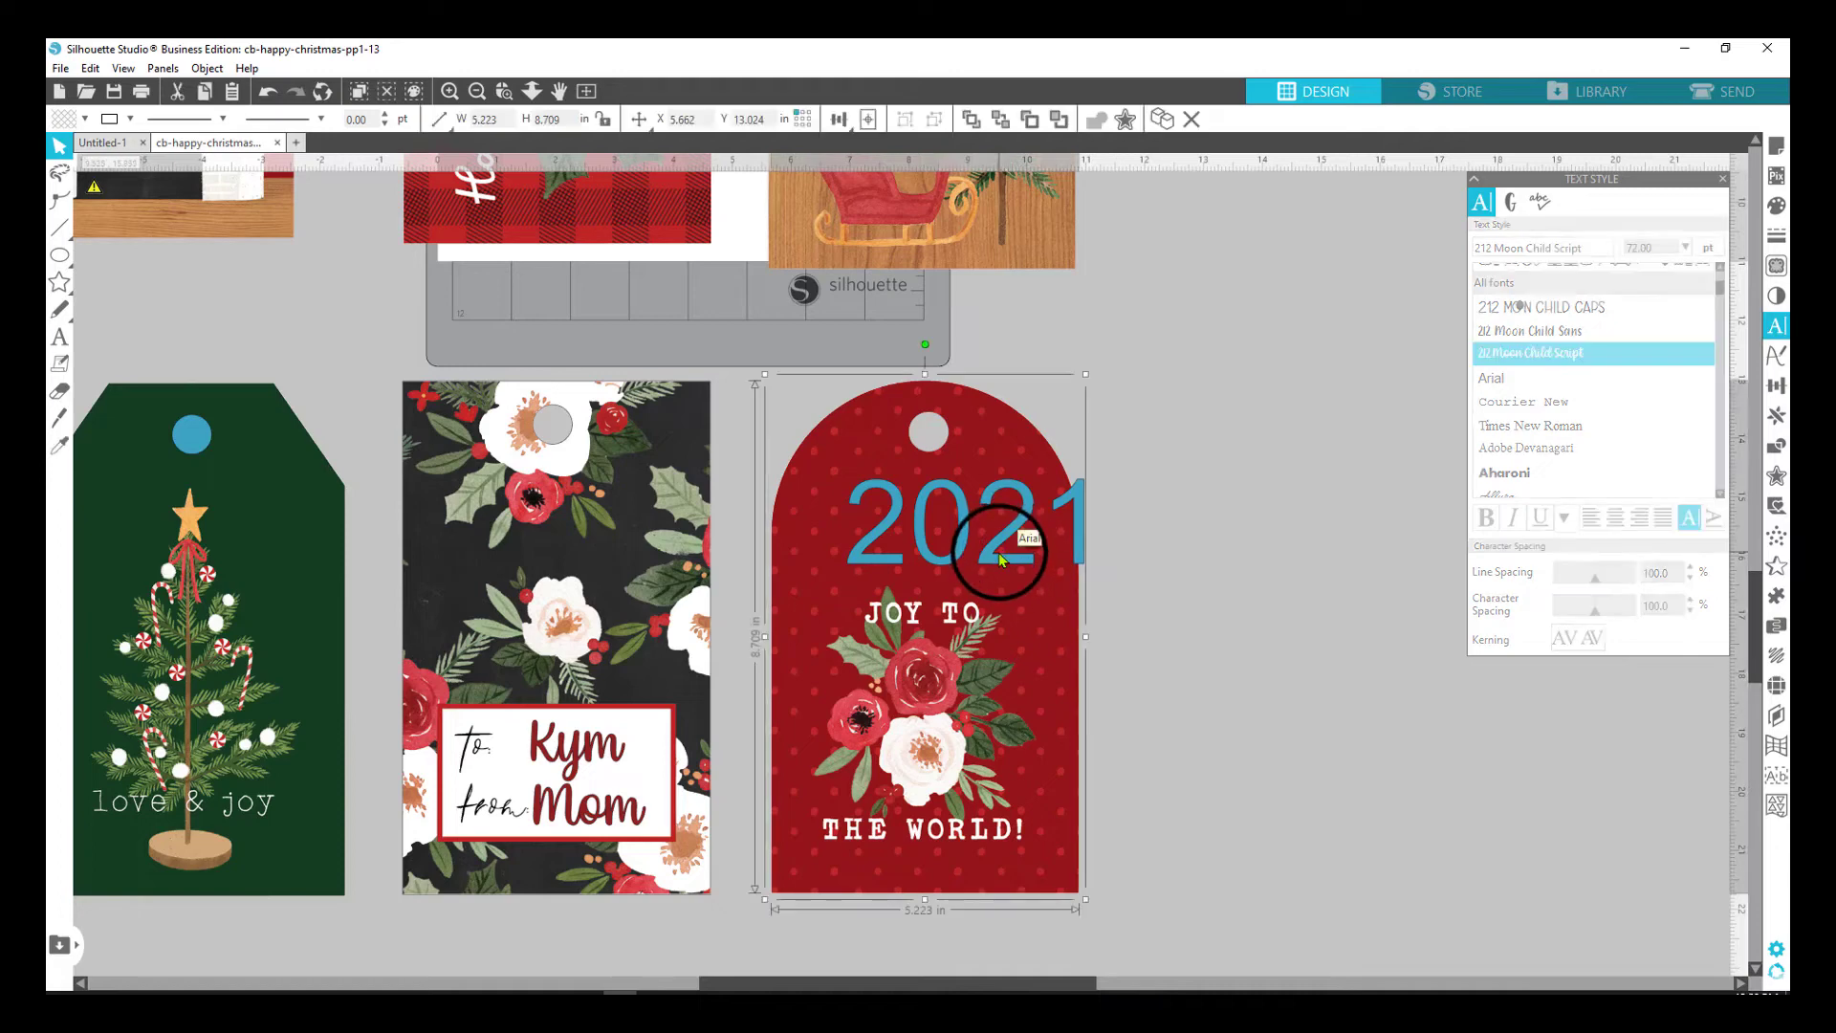
click(995, 562)
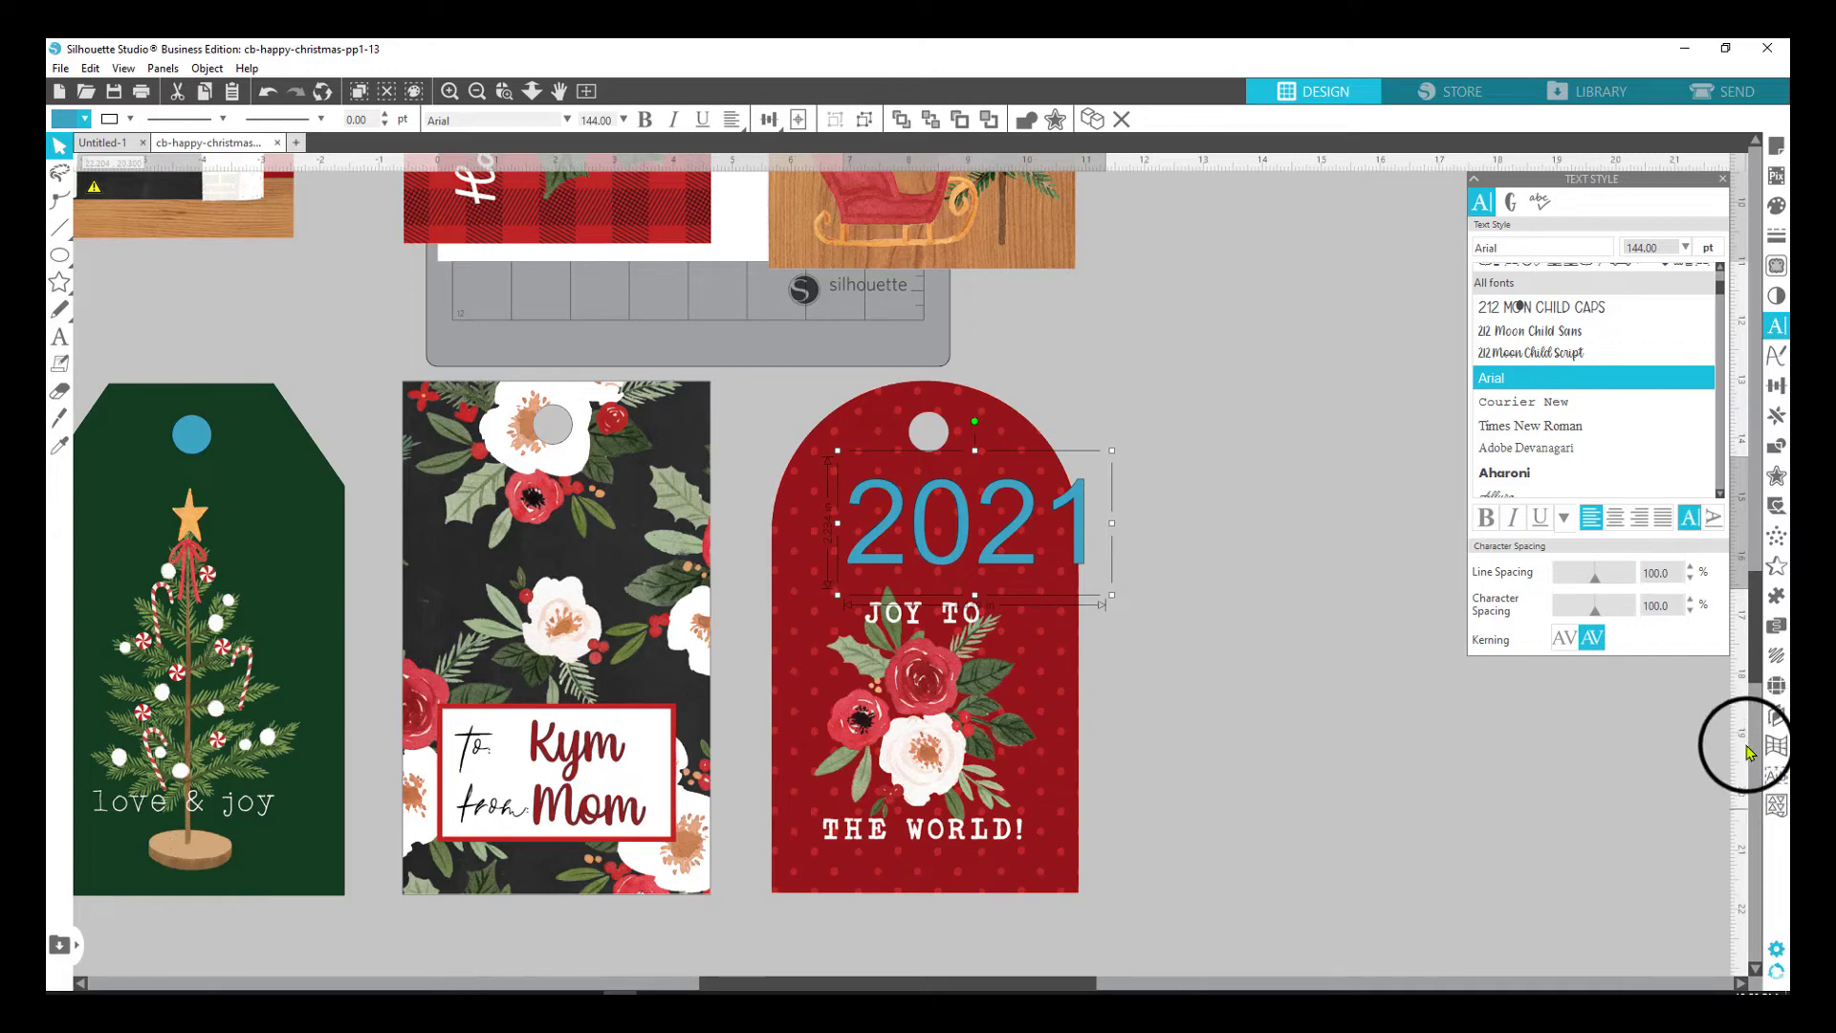
Apply the arch warp template to the "2021" text.
click(1783, 753)
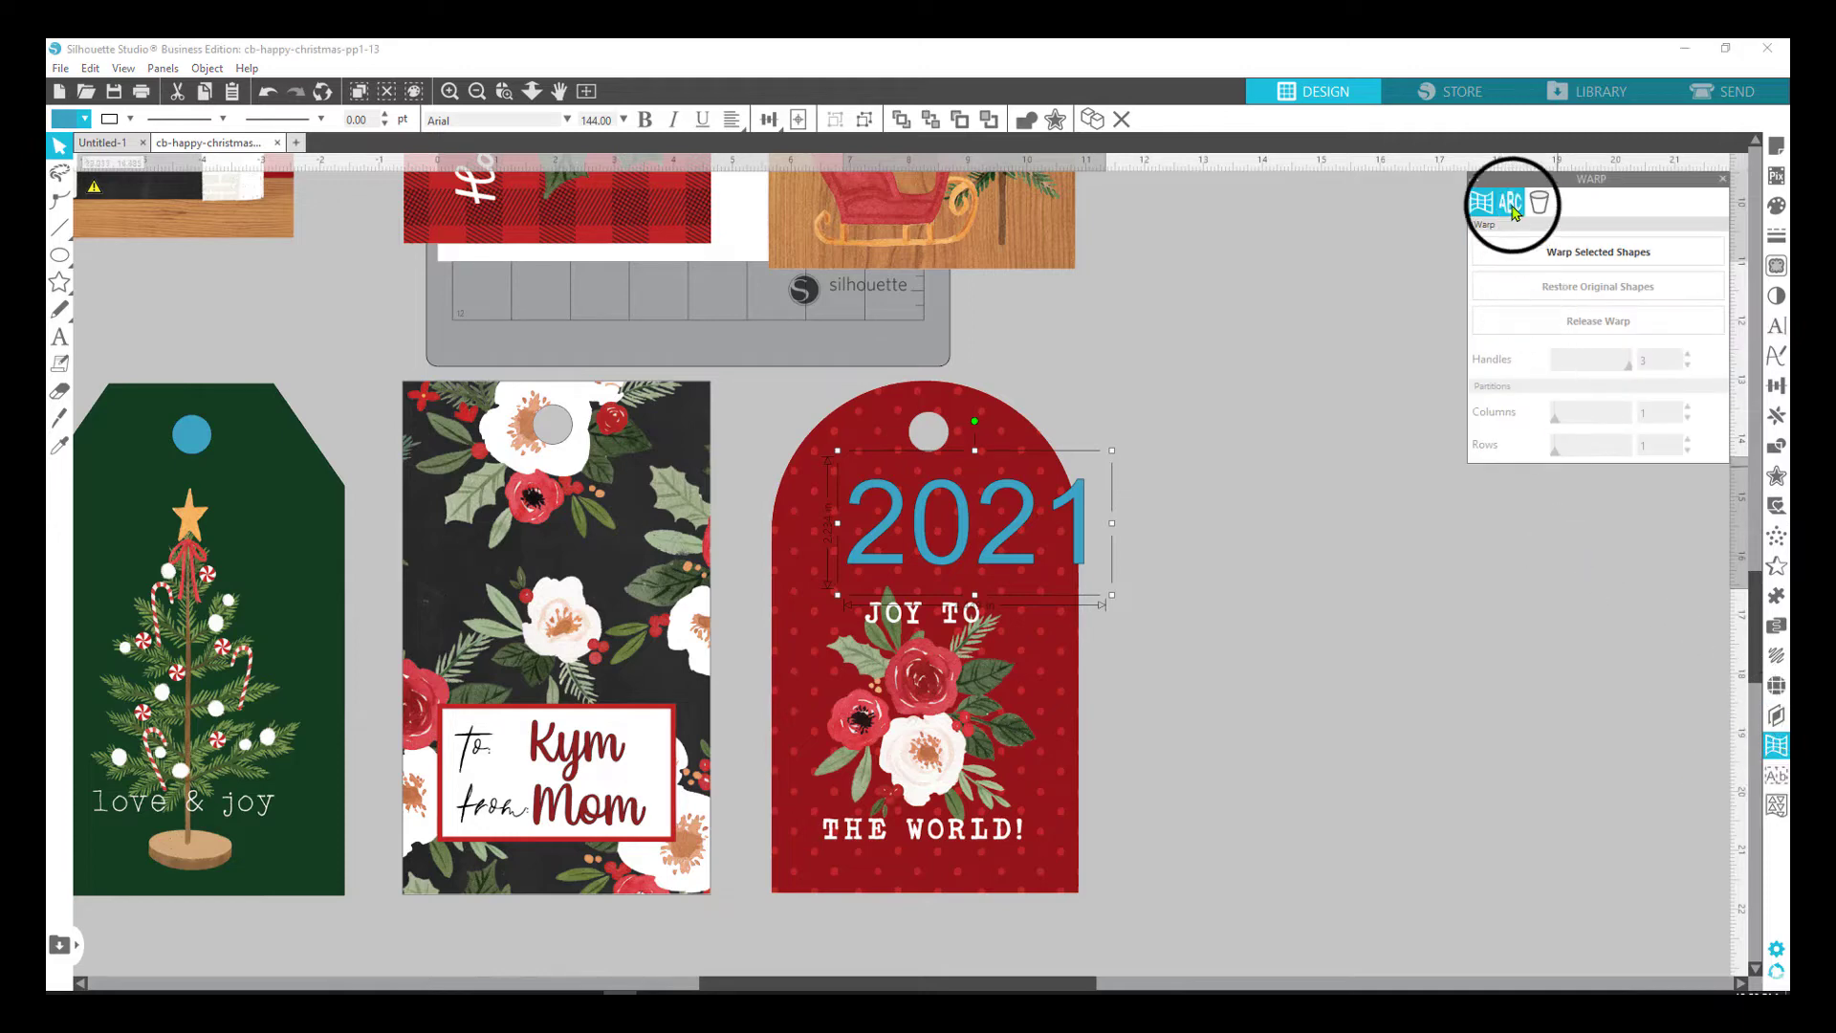
click(992, 511)
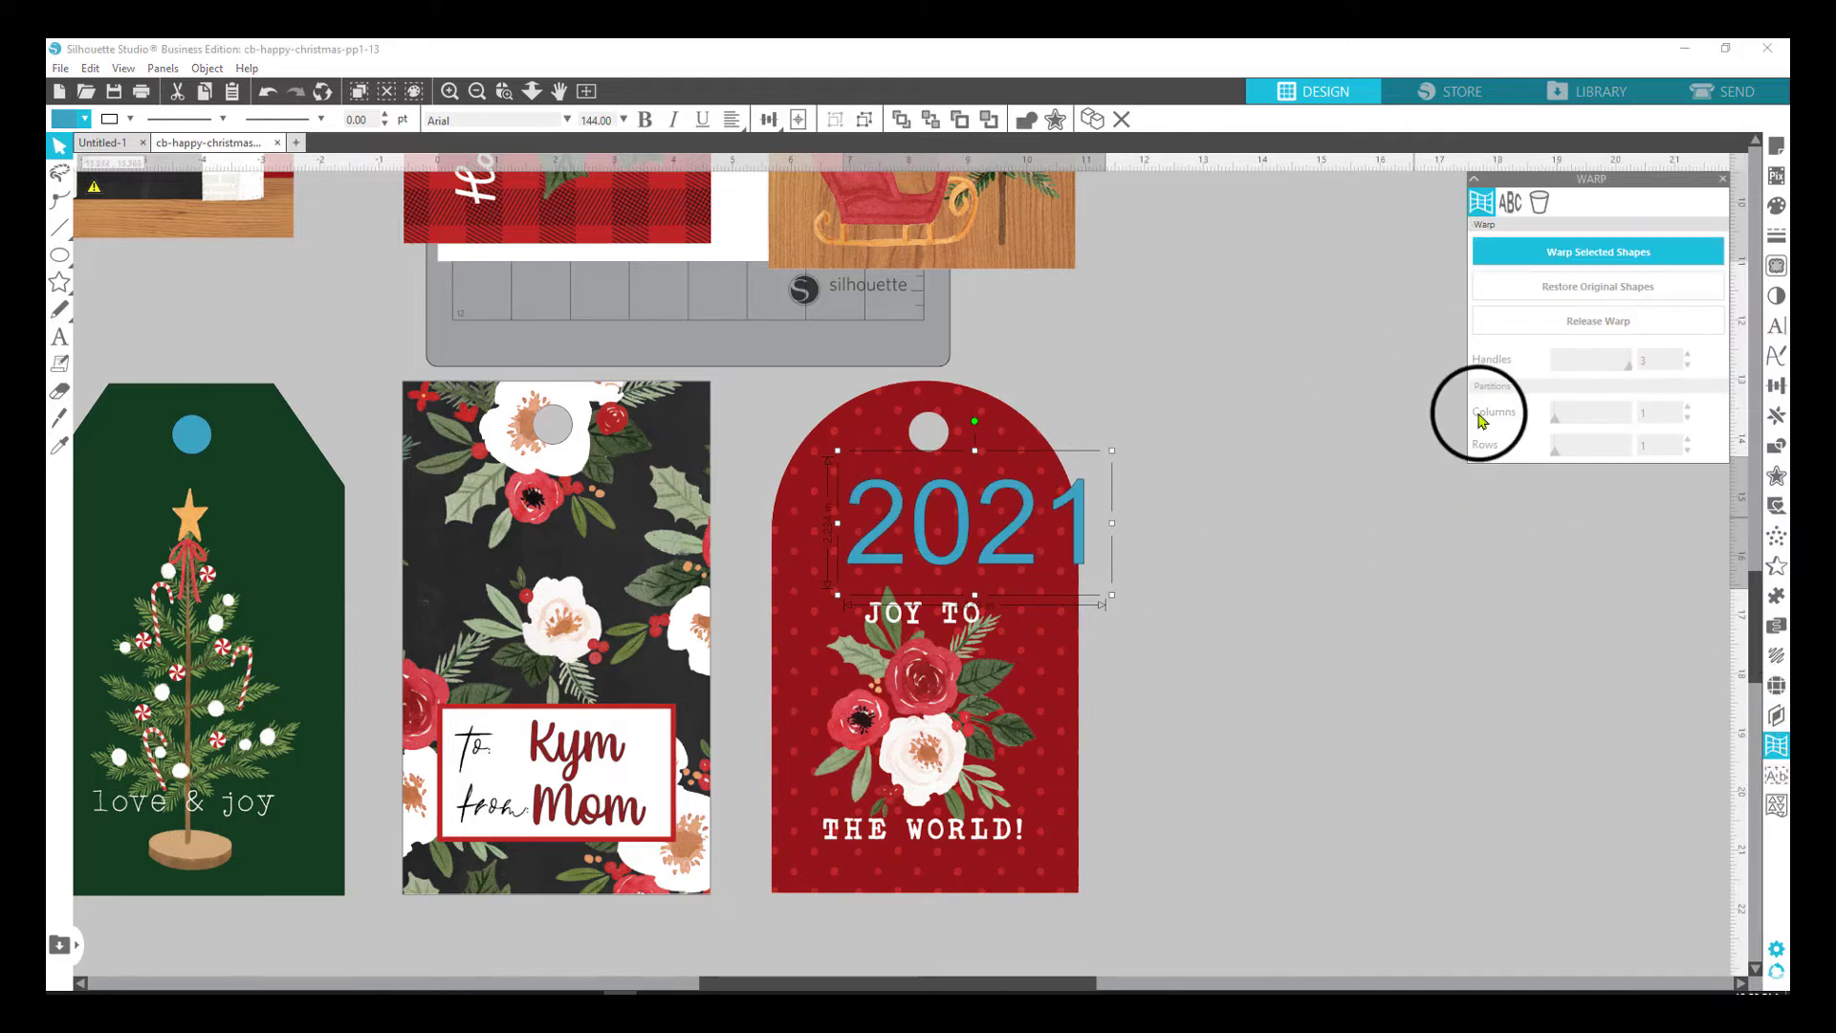
click(1511, 204)
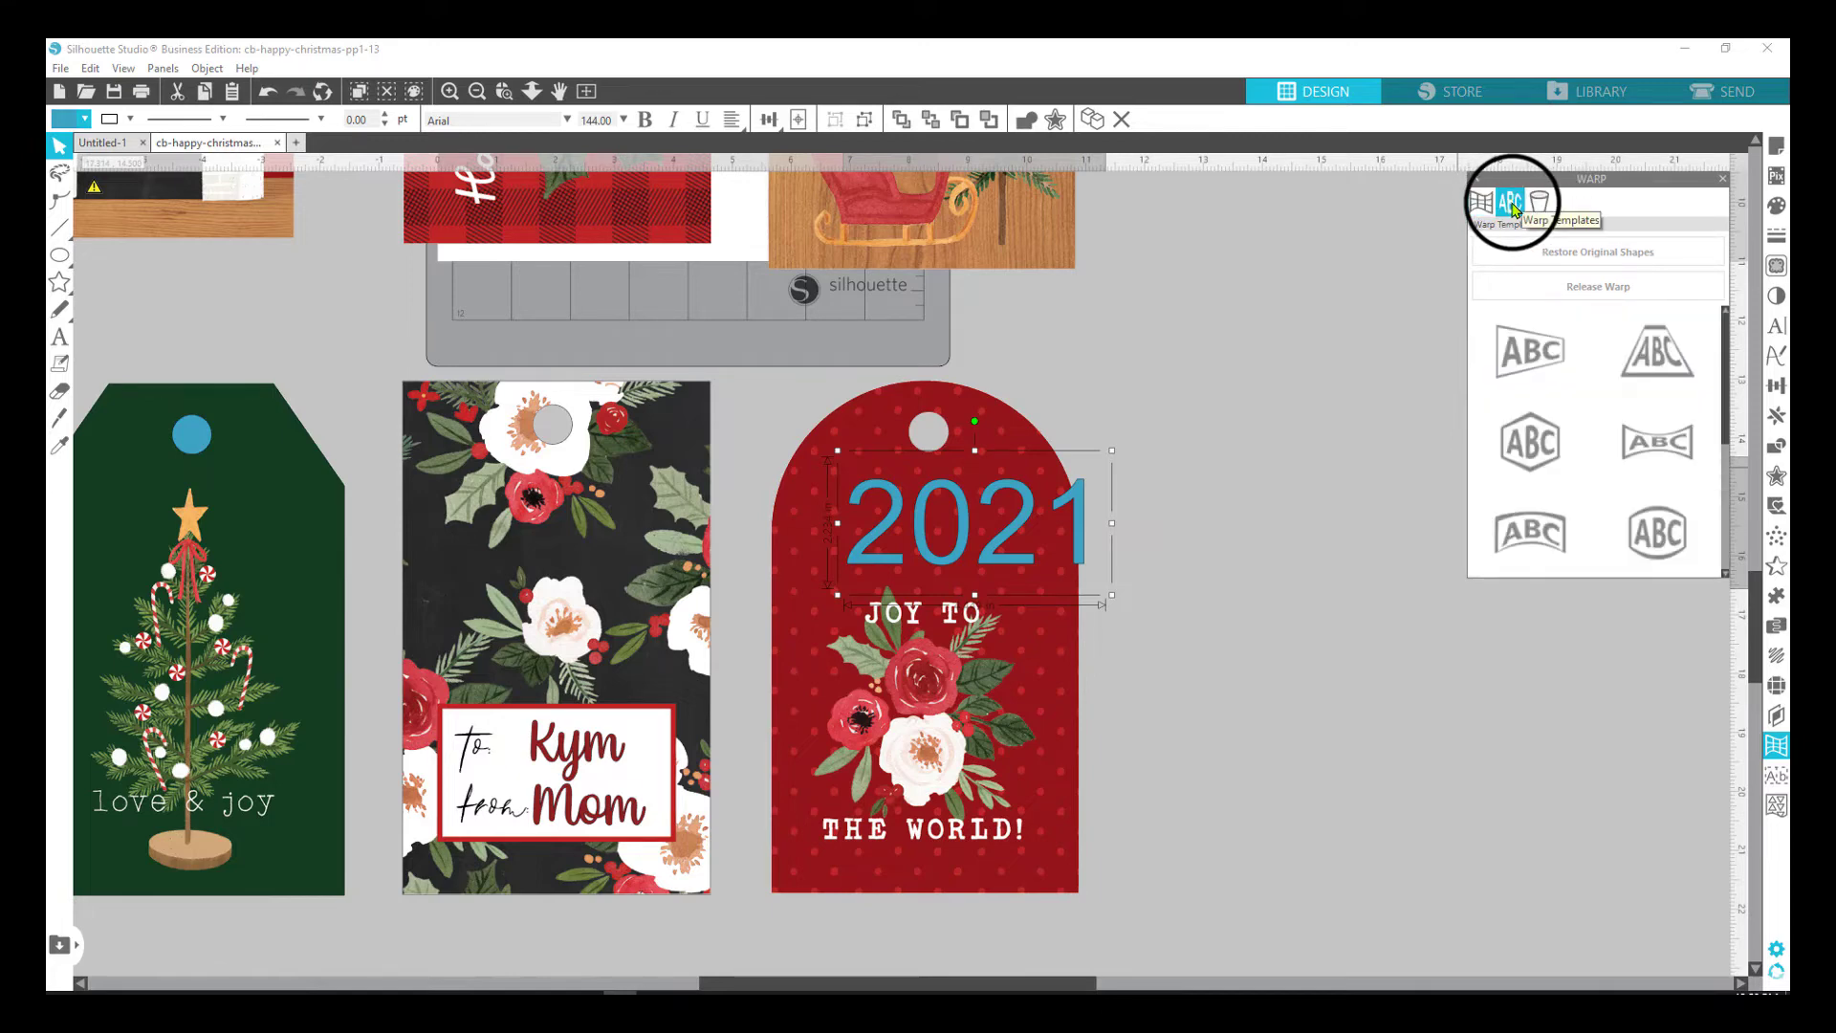
click(1518, 543)
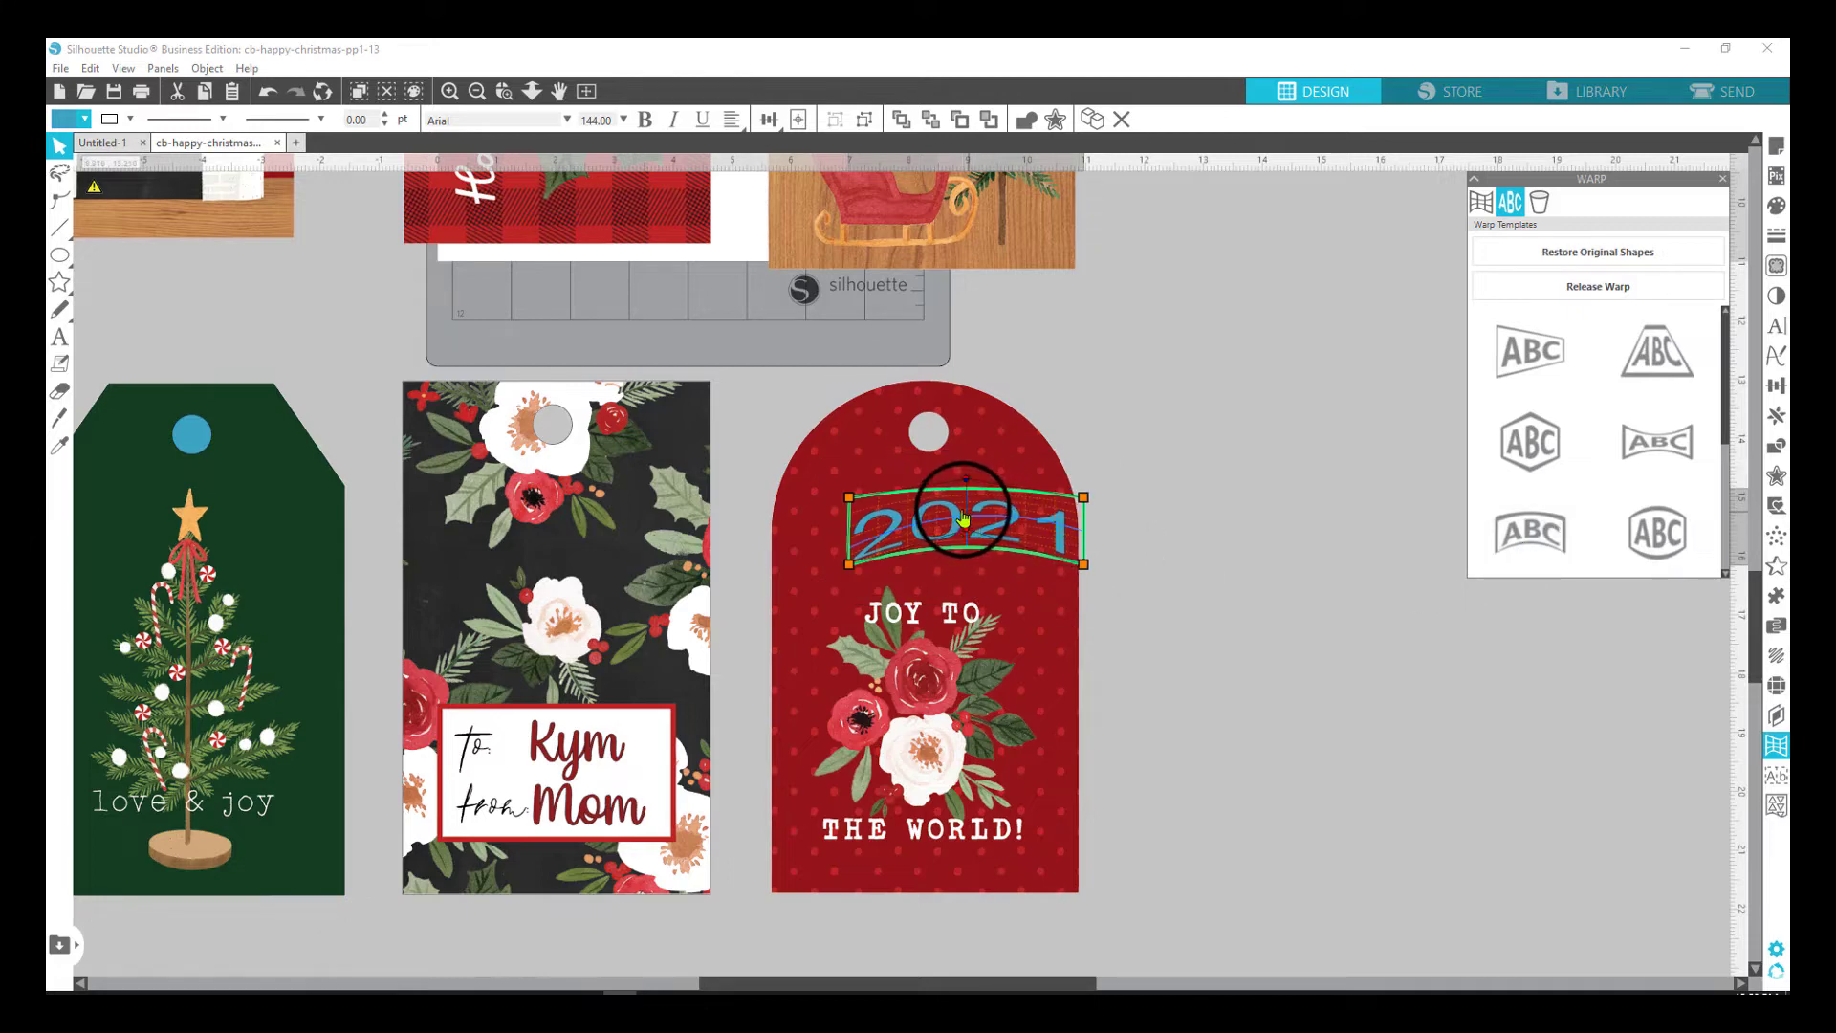
Centre the arched "2021" above "JOY TO" and pull the warp's upper curve higher for a stronger arch.
drag(958, 523, 924, 555)
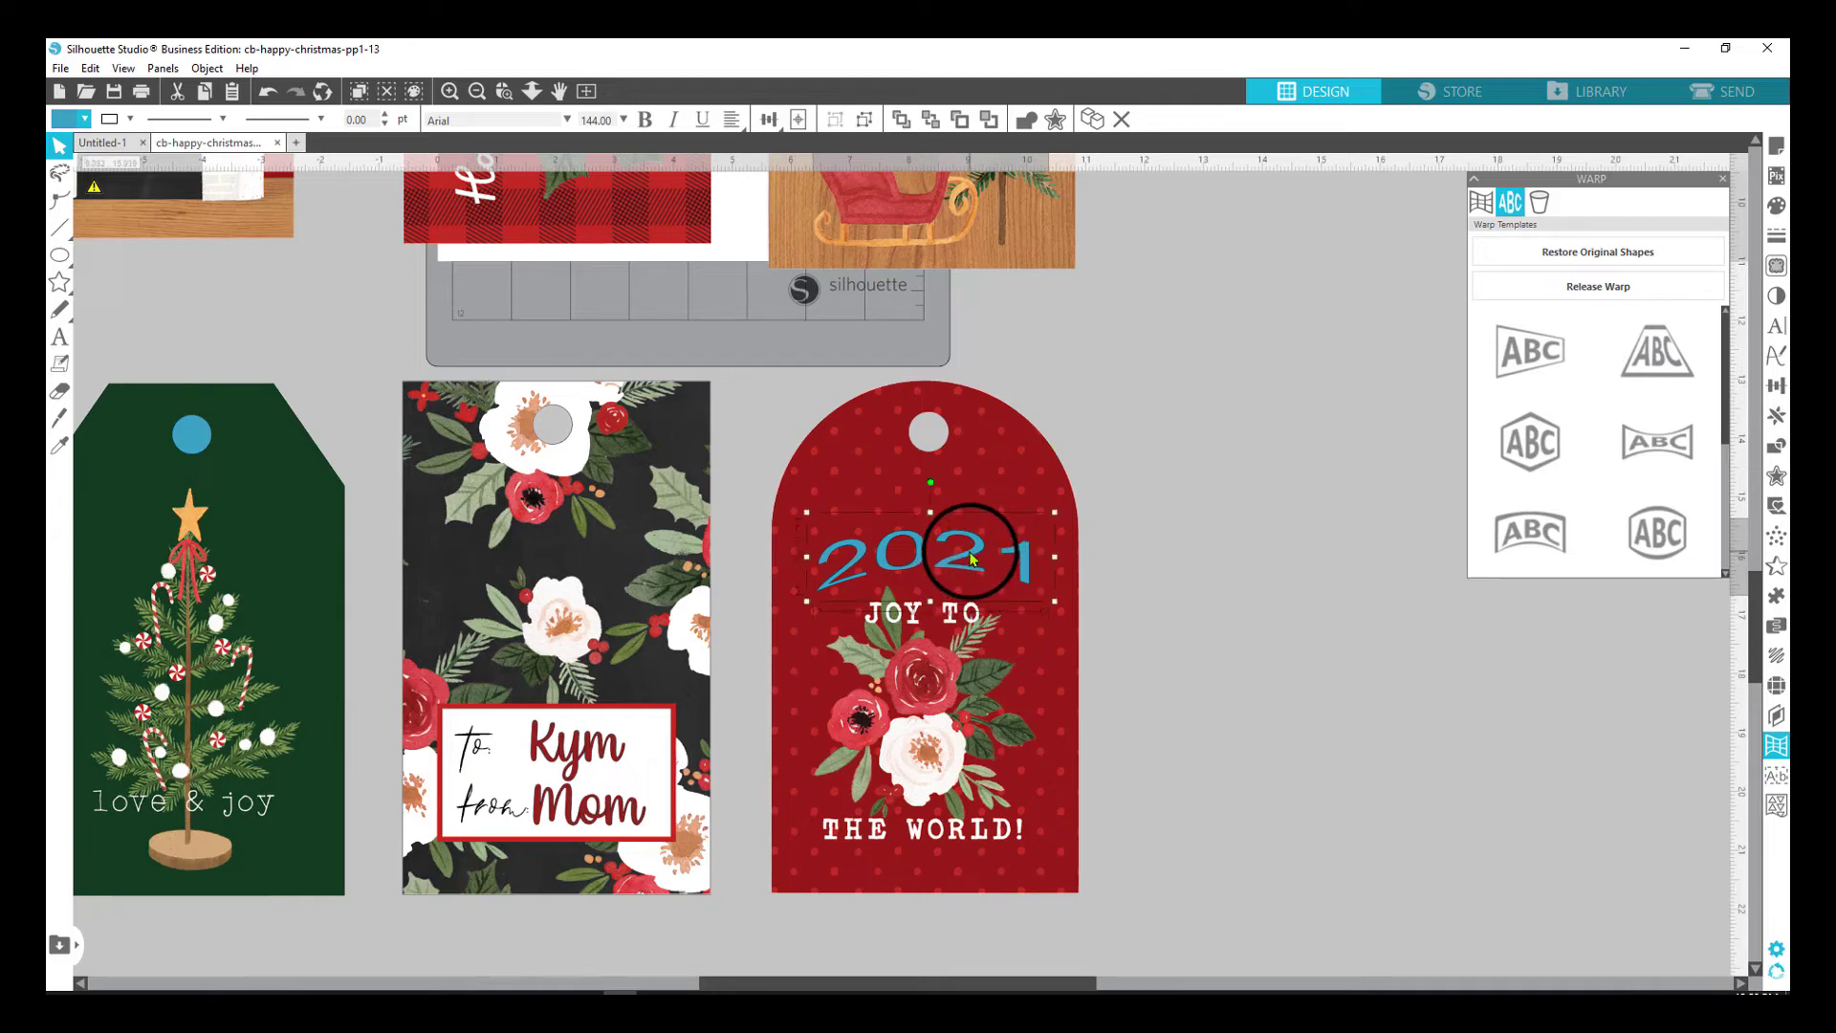
click(1243, 622)
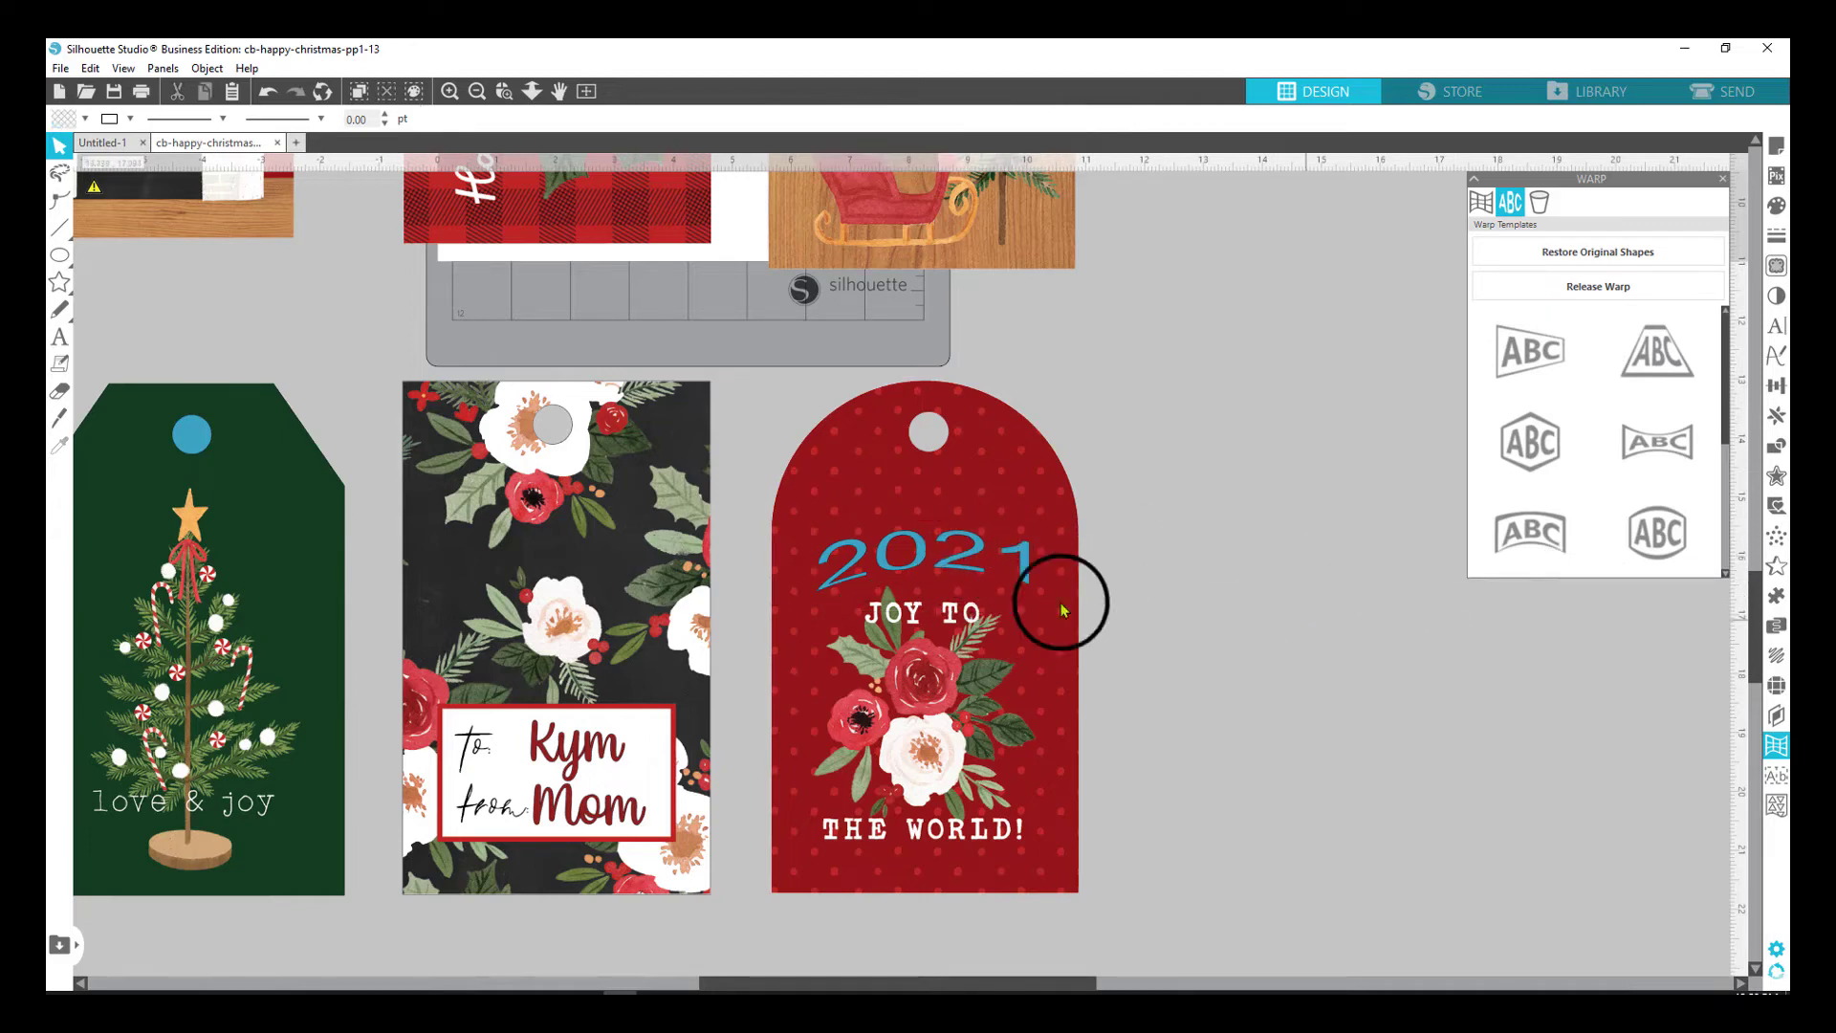
click(964, 566)
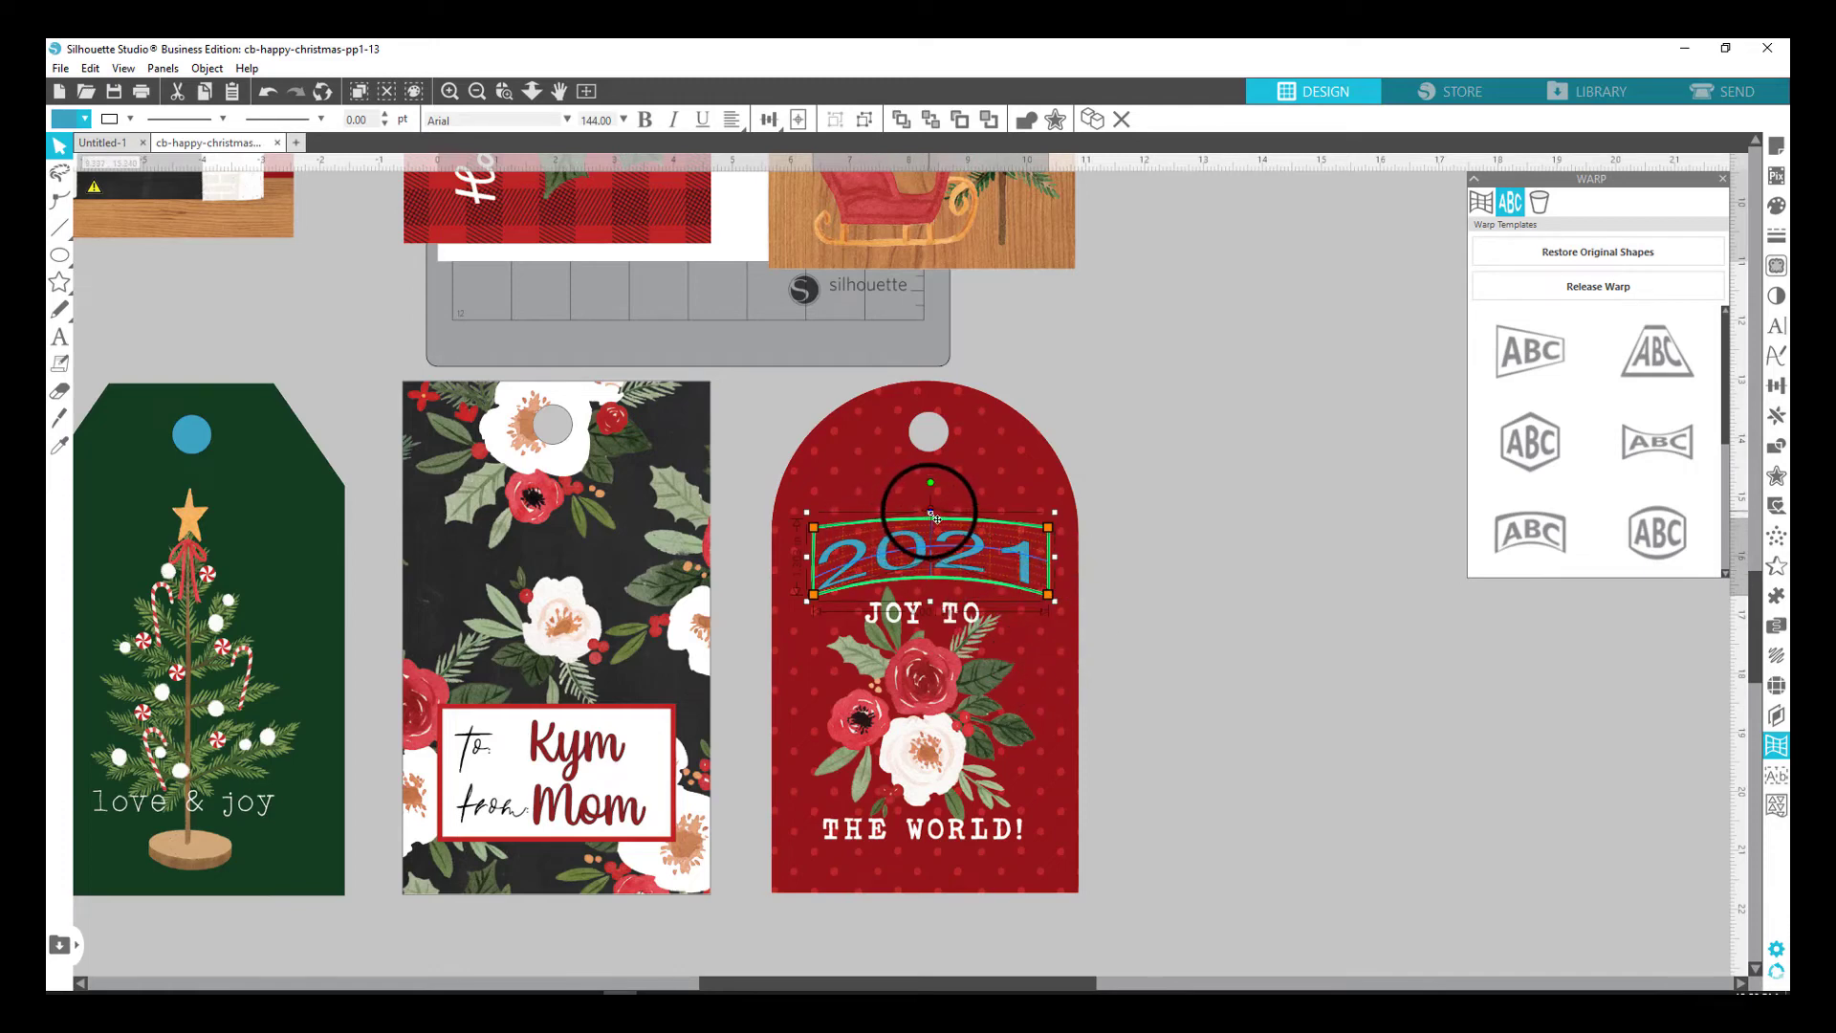
drag(931, 502, 924, 437)
click(1187, 680)
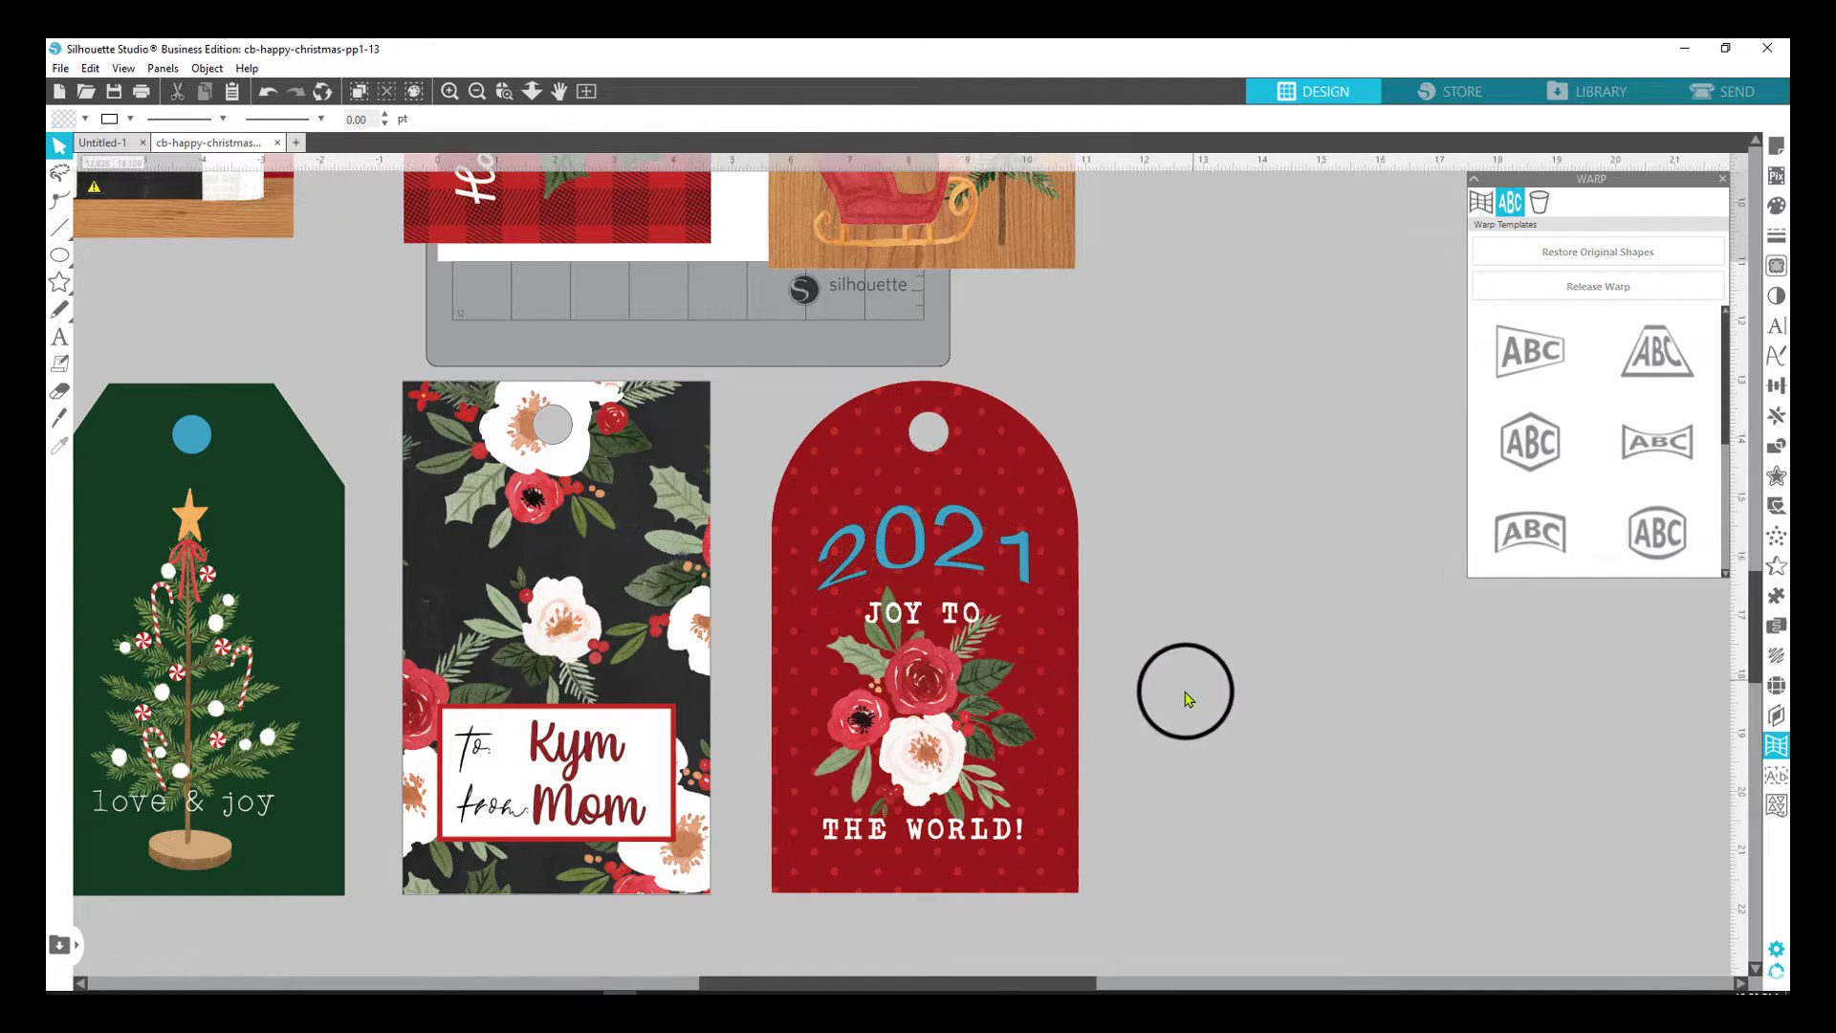
Fill the arched "2021" text with white.
click(969, 572)
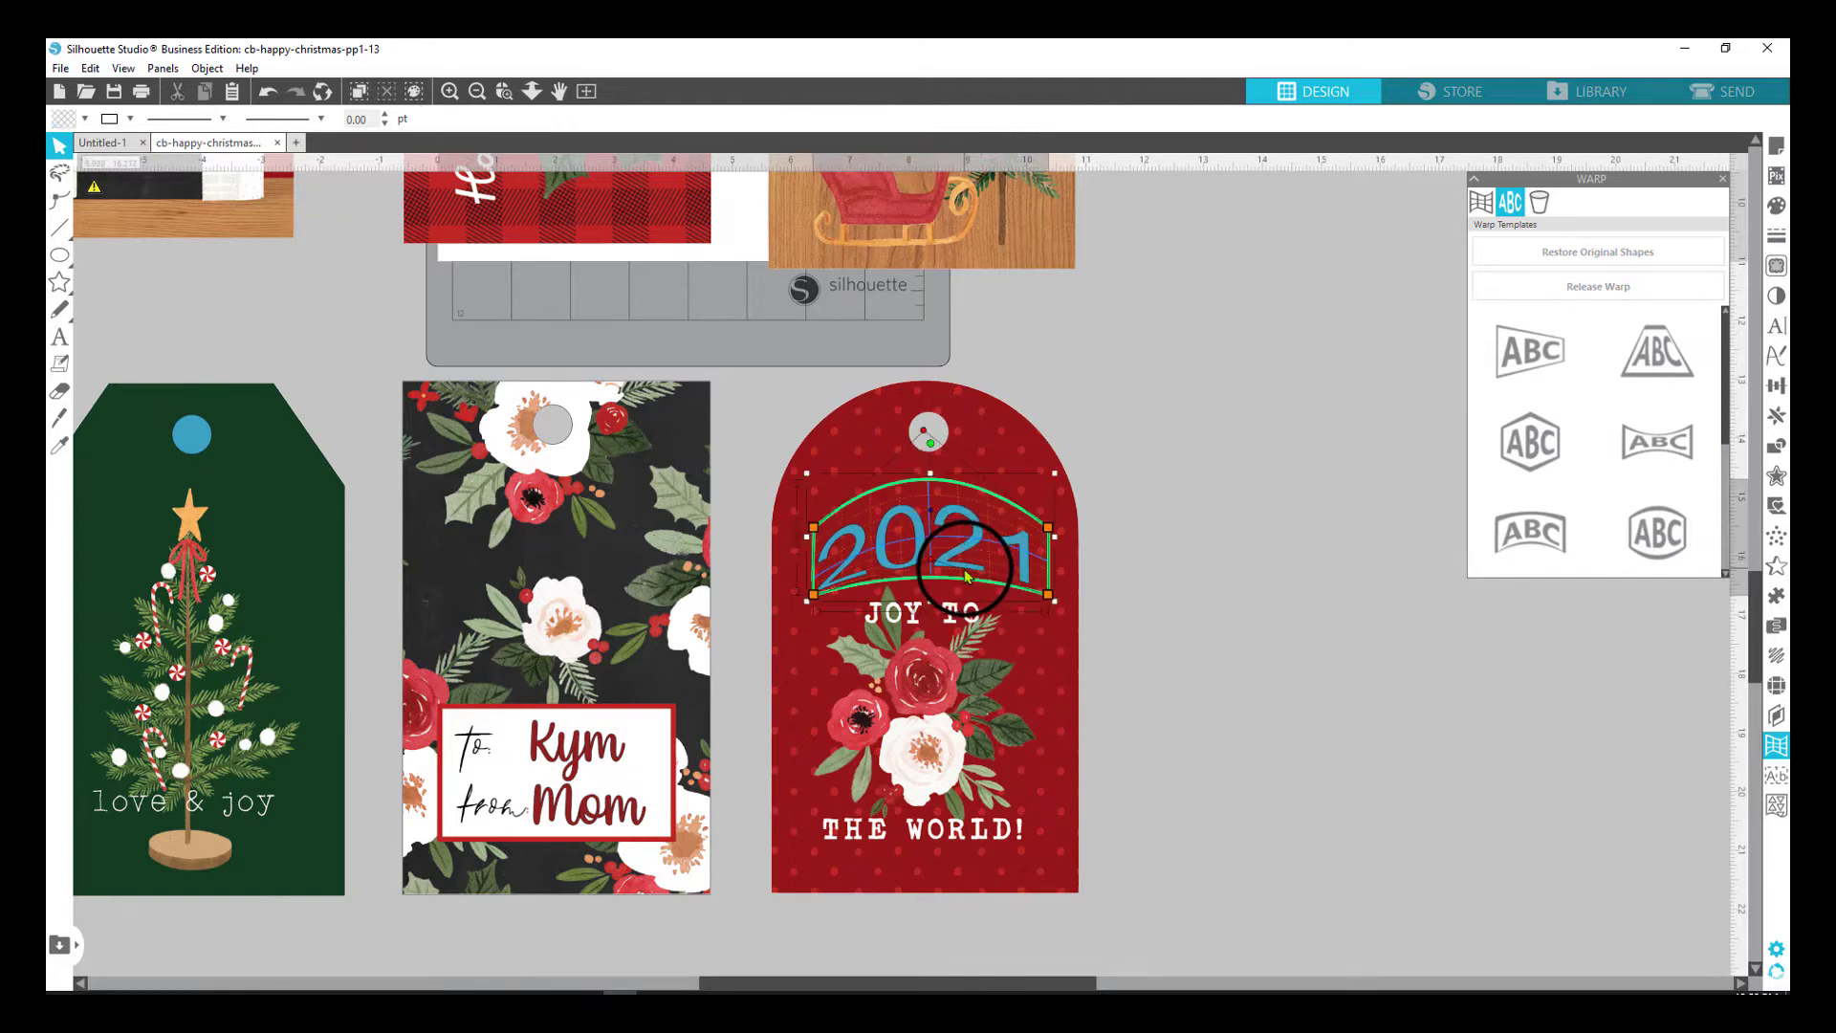
click(66, 121)
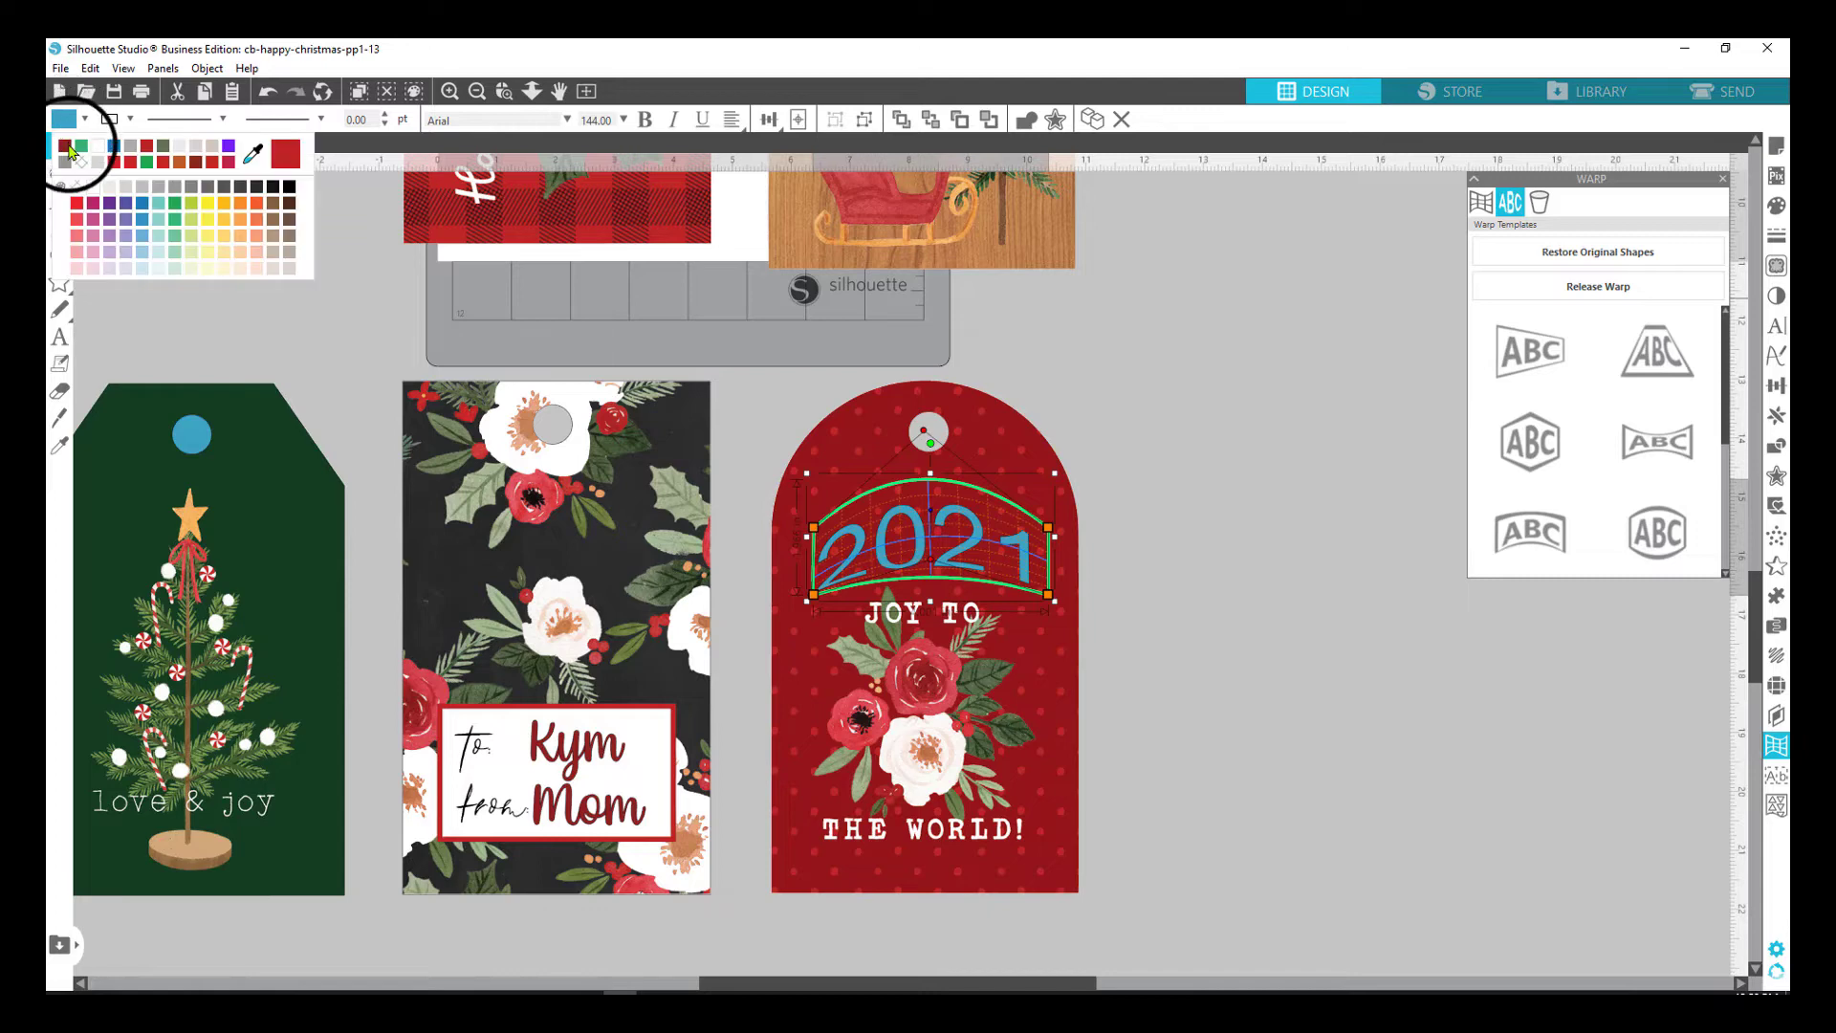
click(98, 148)
click(1138, 564)
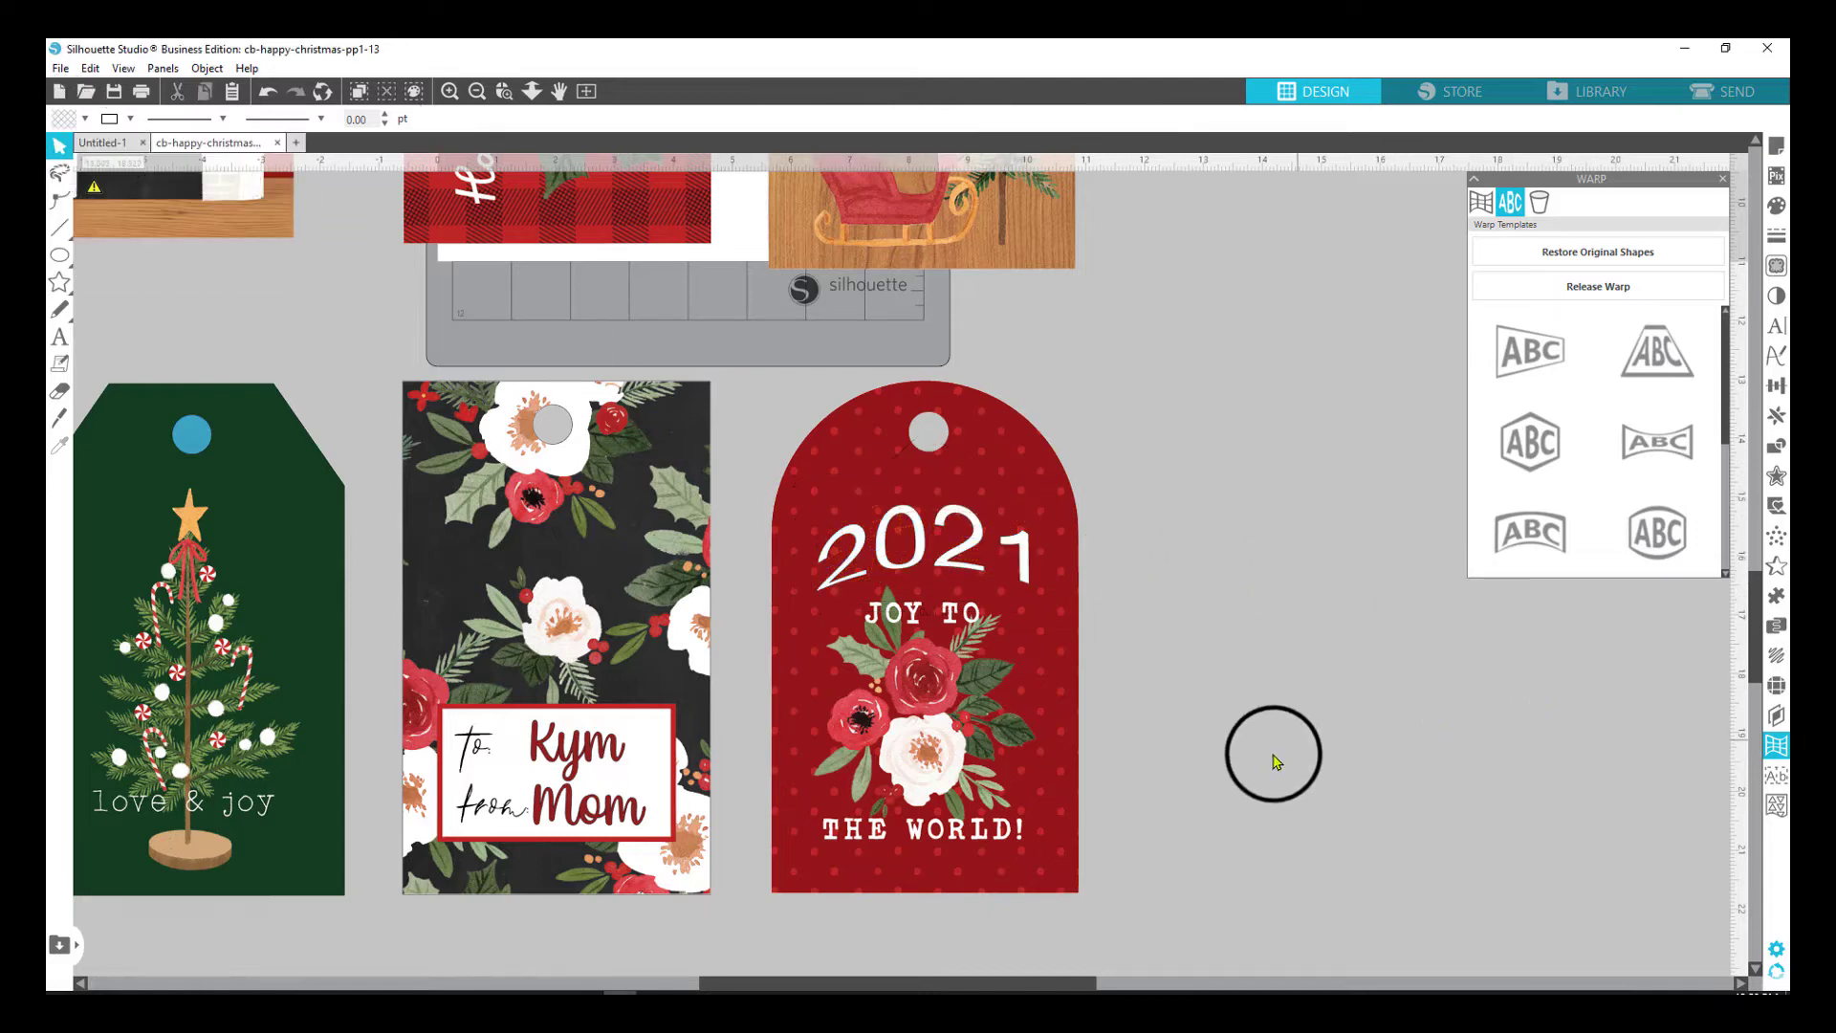
Scale the arched "2021" down to about 98 pt and shift the red tag so the text sits between hole and "JOY TO".
click(920, 566)
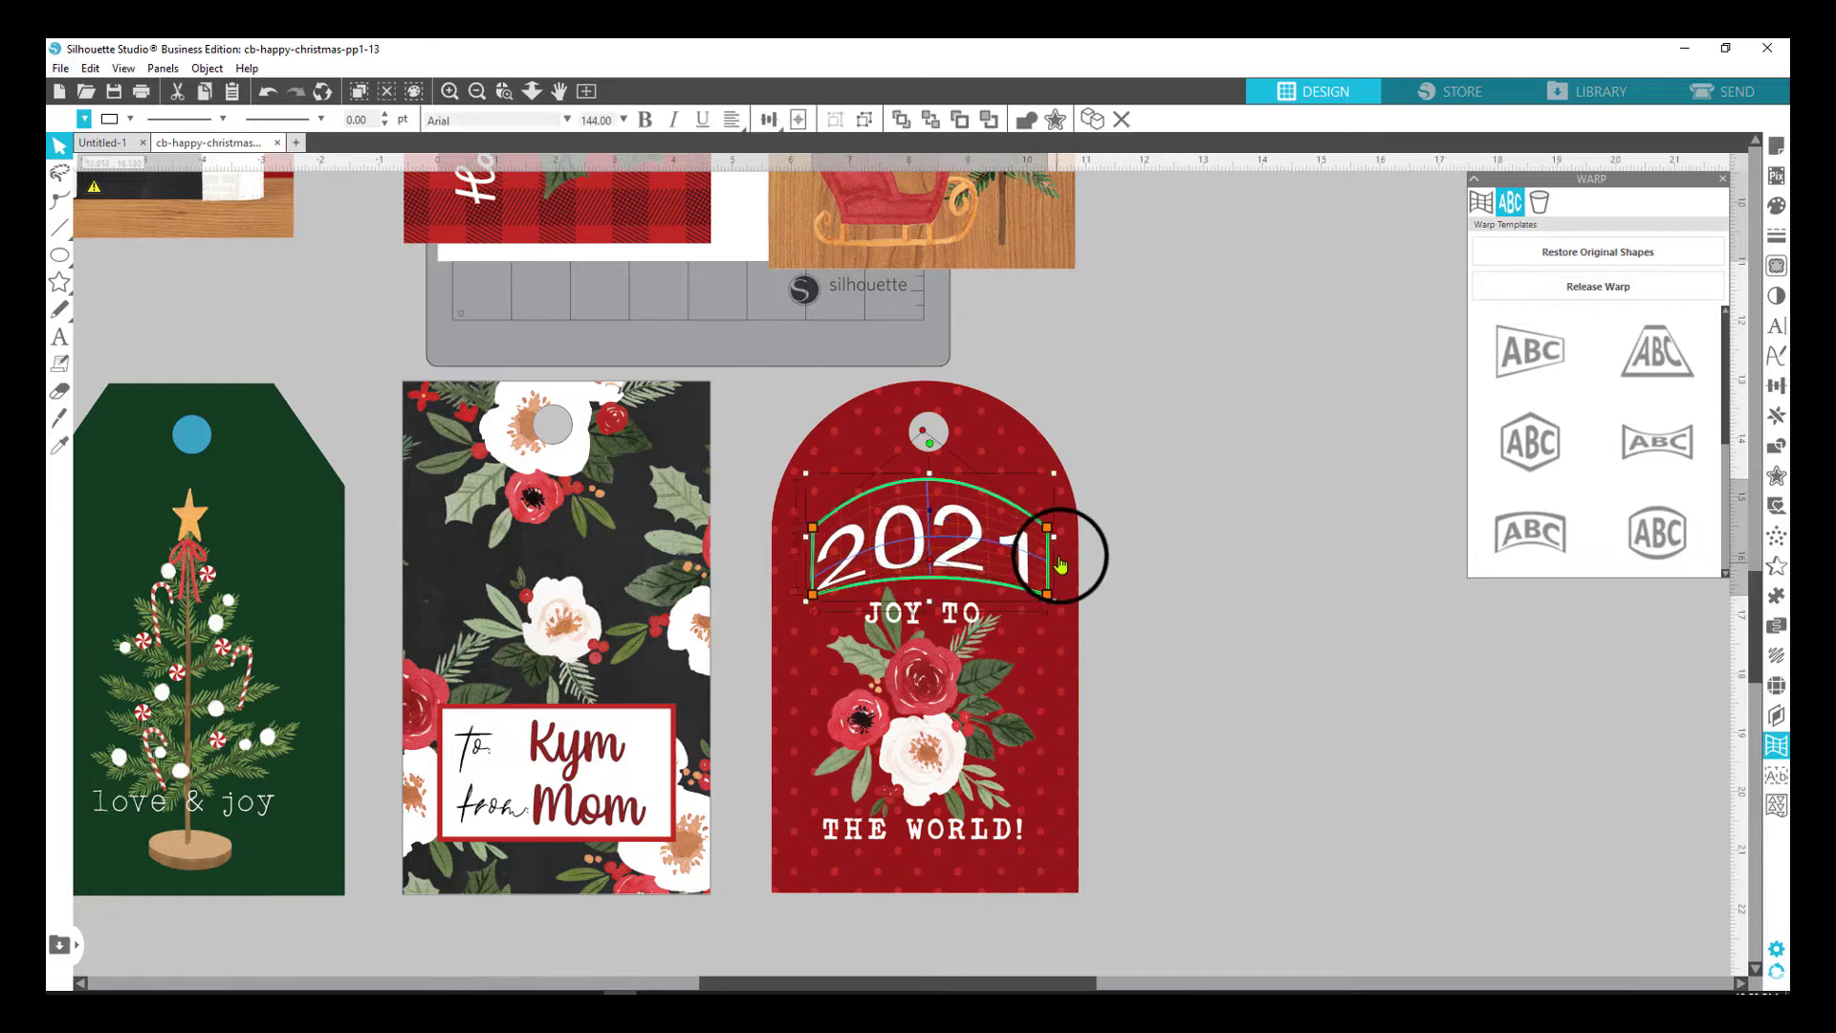
drag(1056, 604, 945, 569)
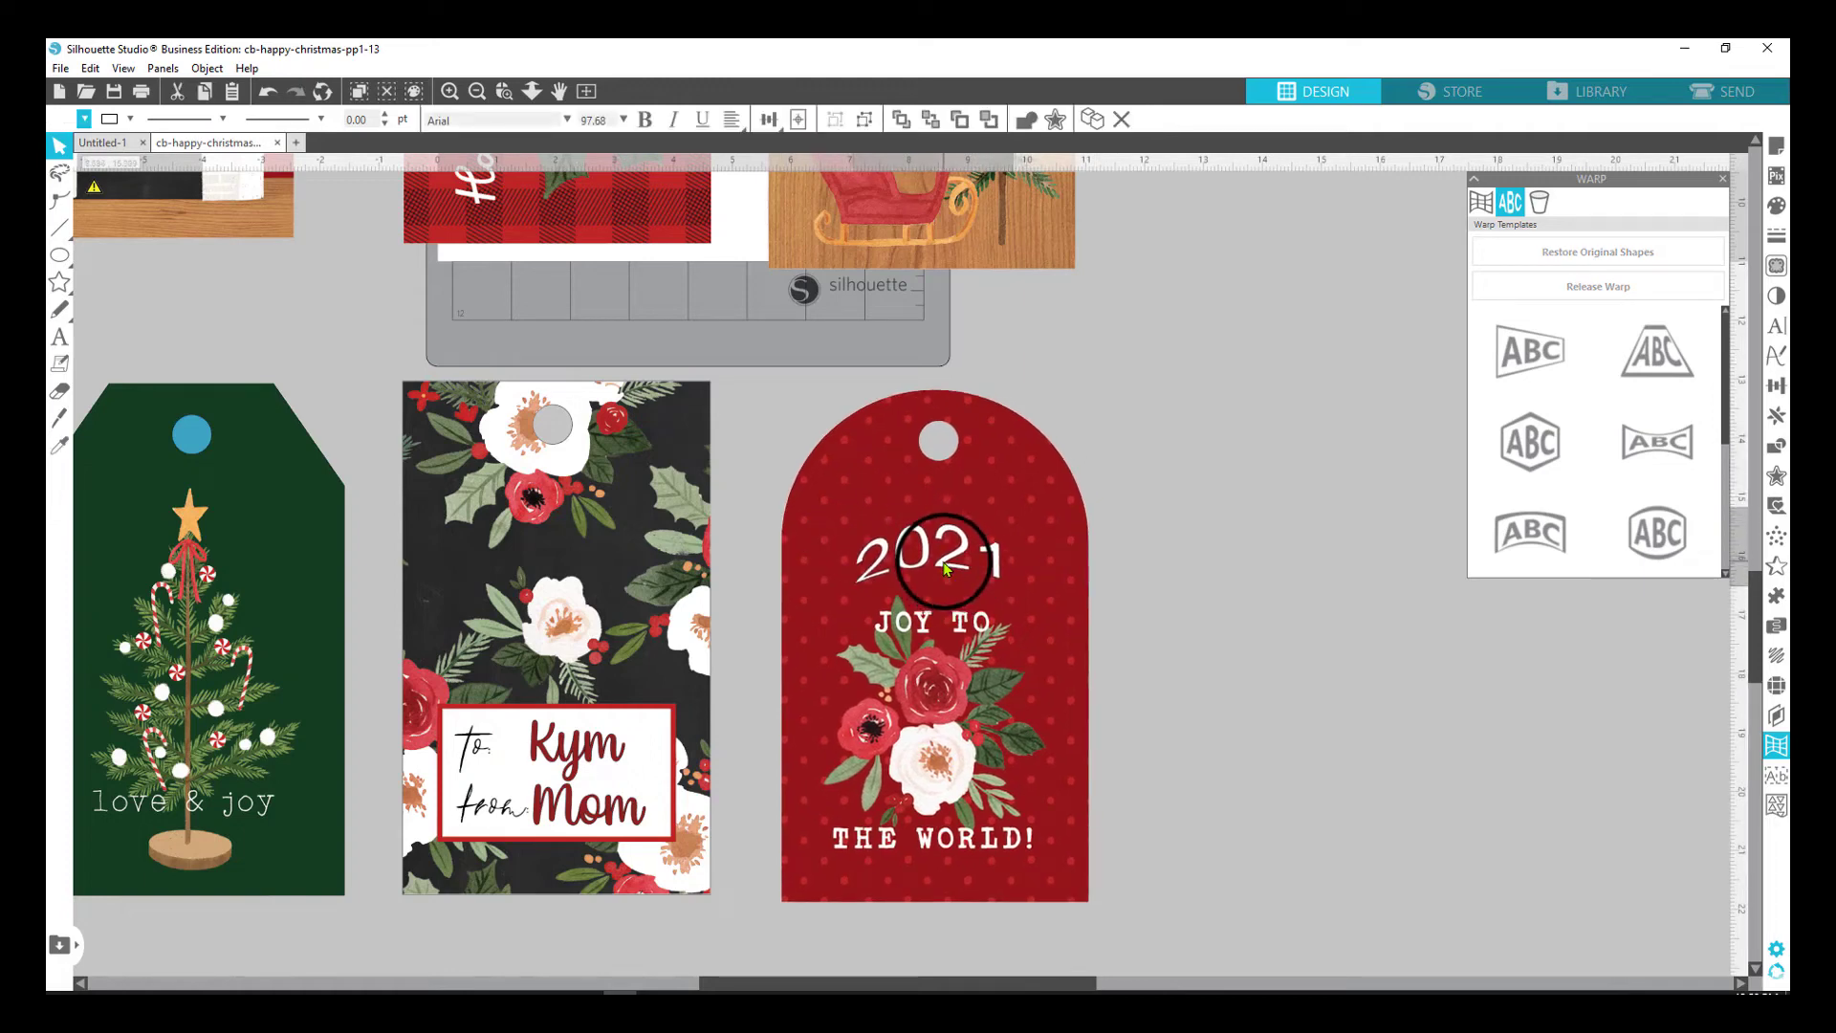
click(1002, 576)
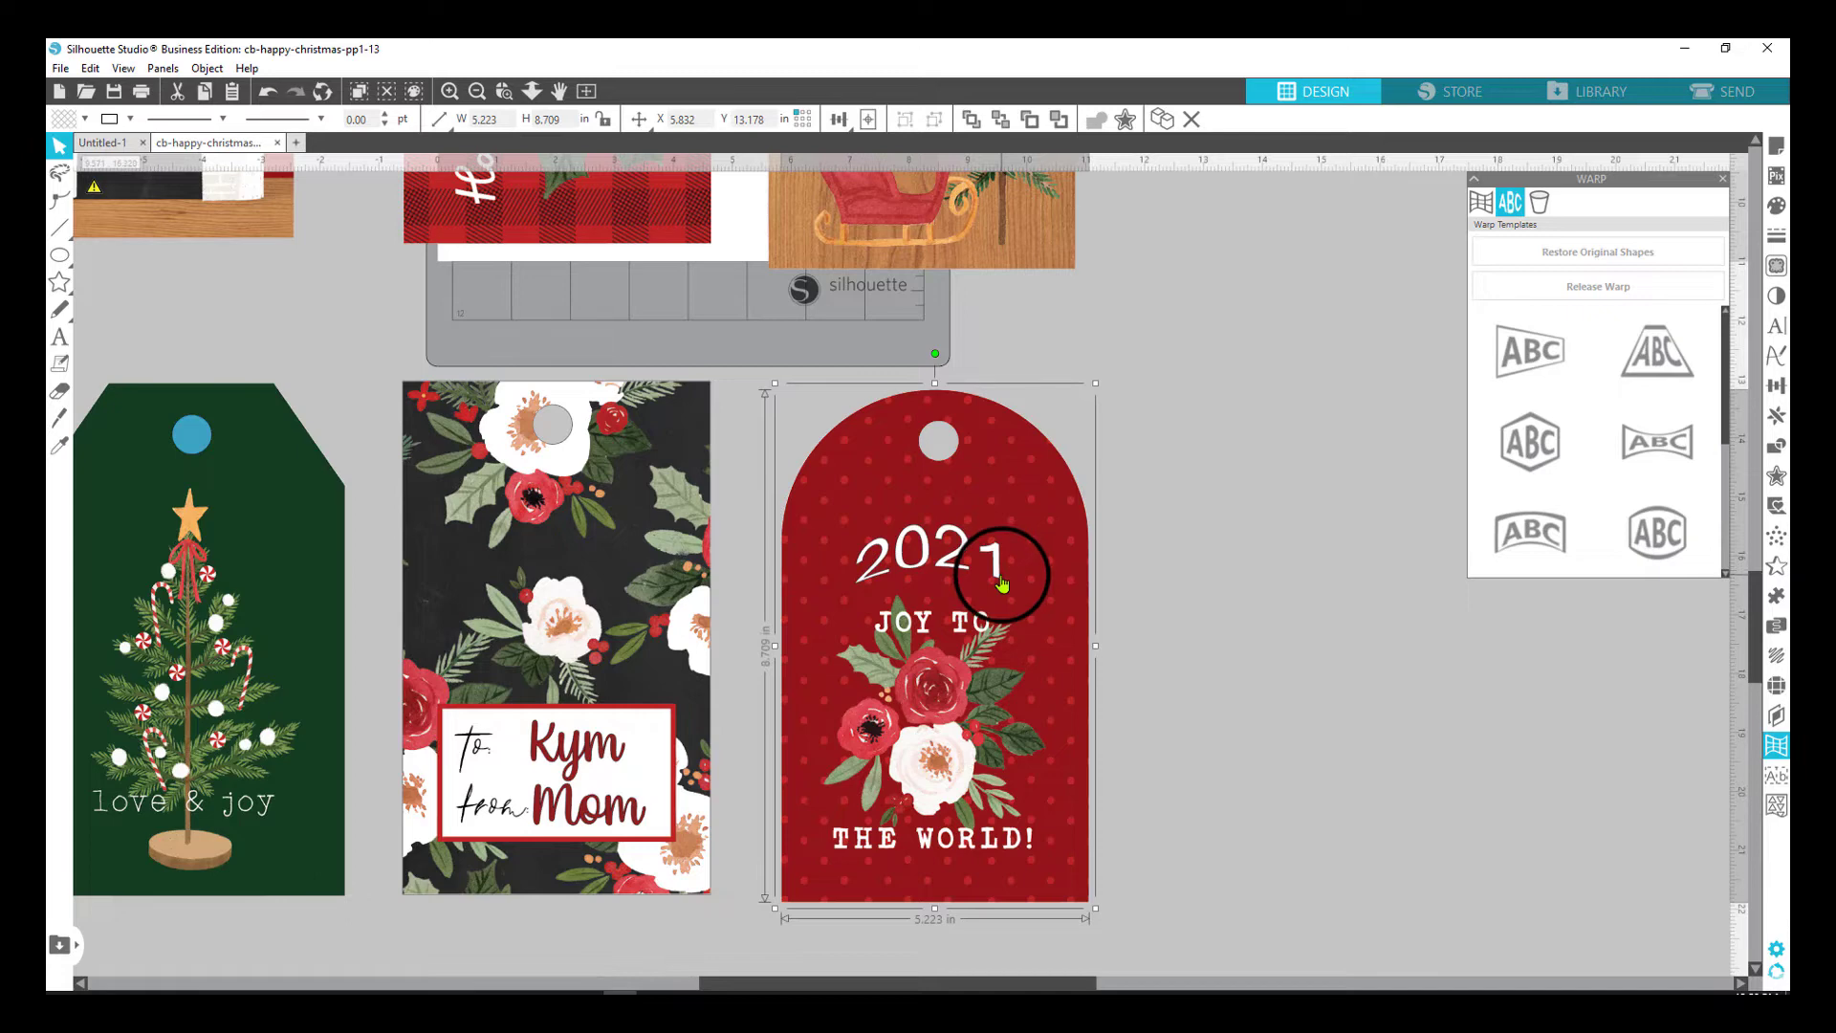
drag(995, 580, 979, 487)
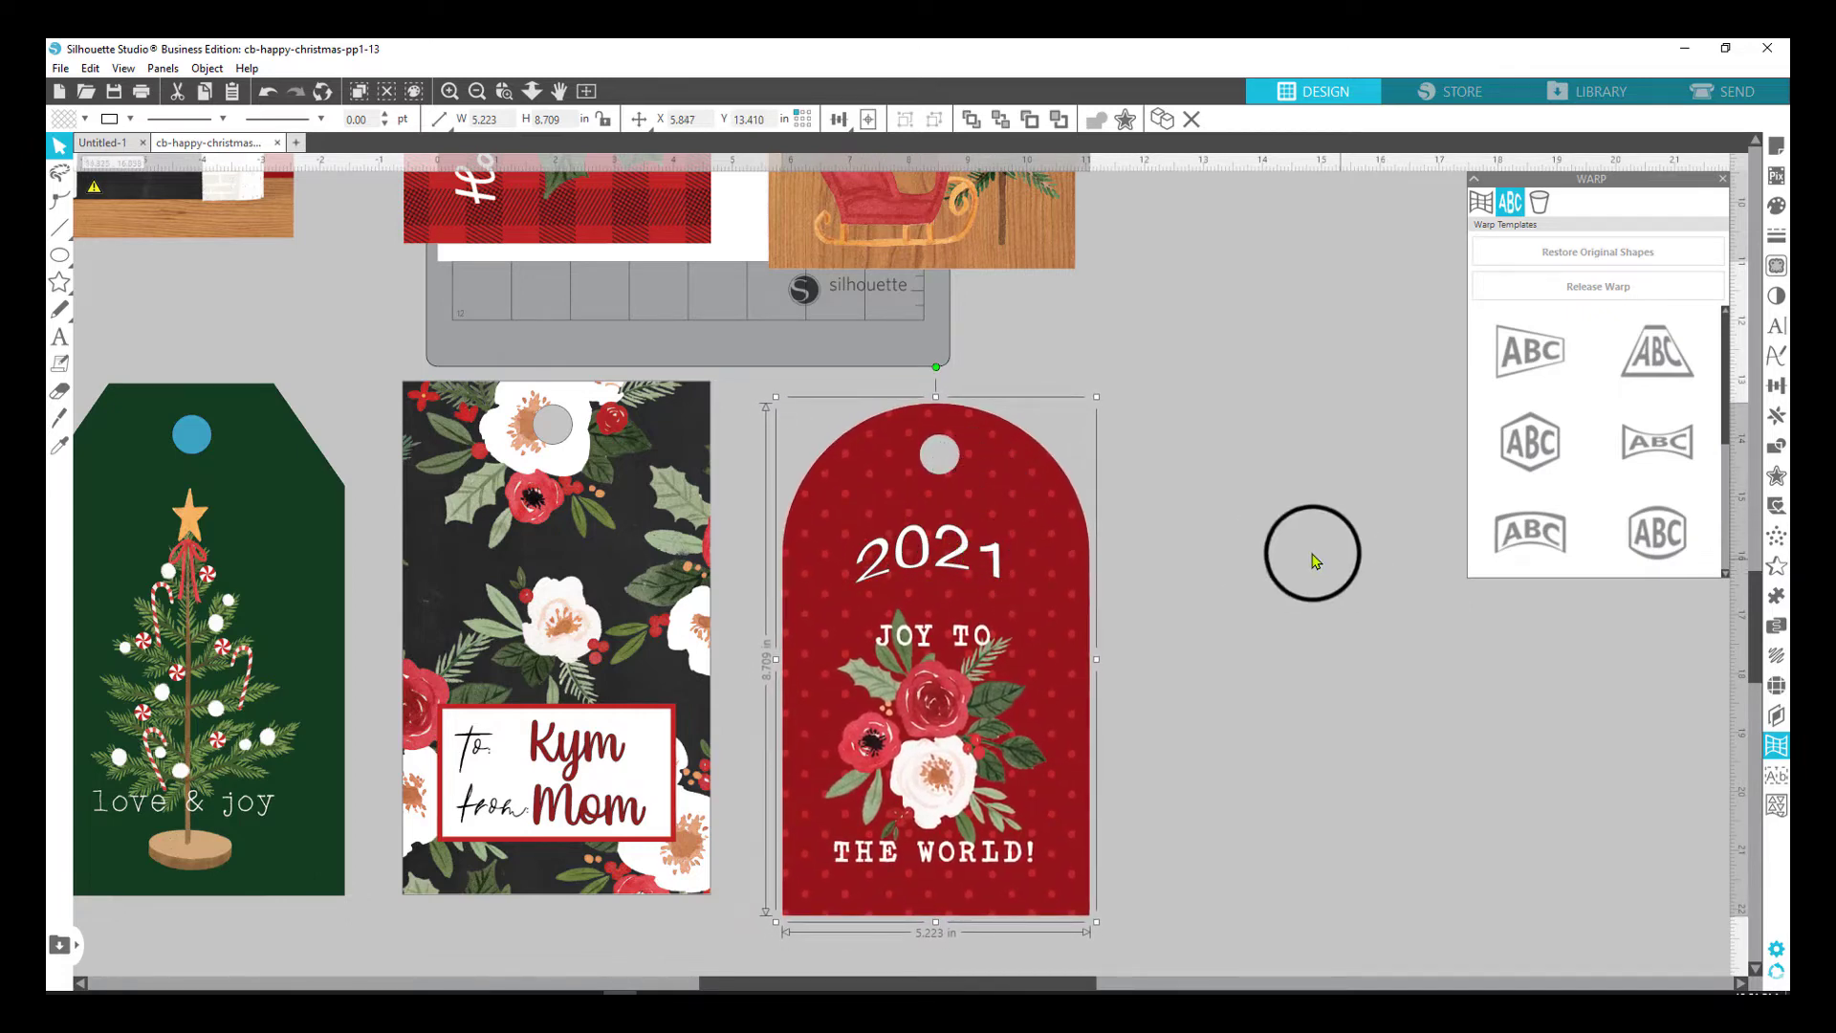
Group the arched "2021" text with the red polka-dot "JOY TO THE WORLD!" tag.
click(1335, 526)
click(934, 554)
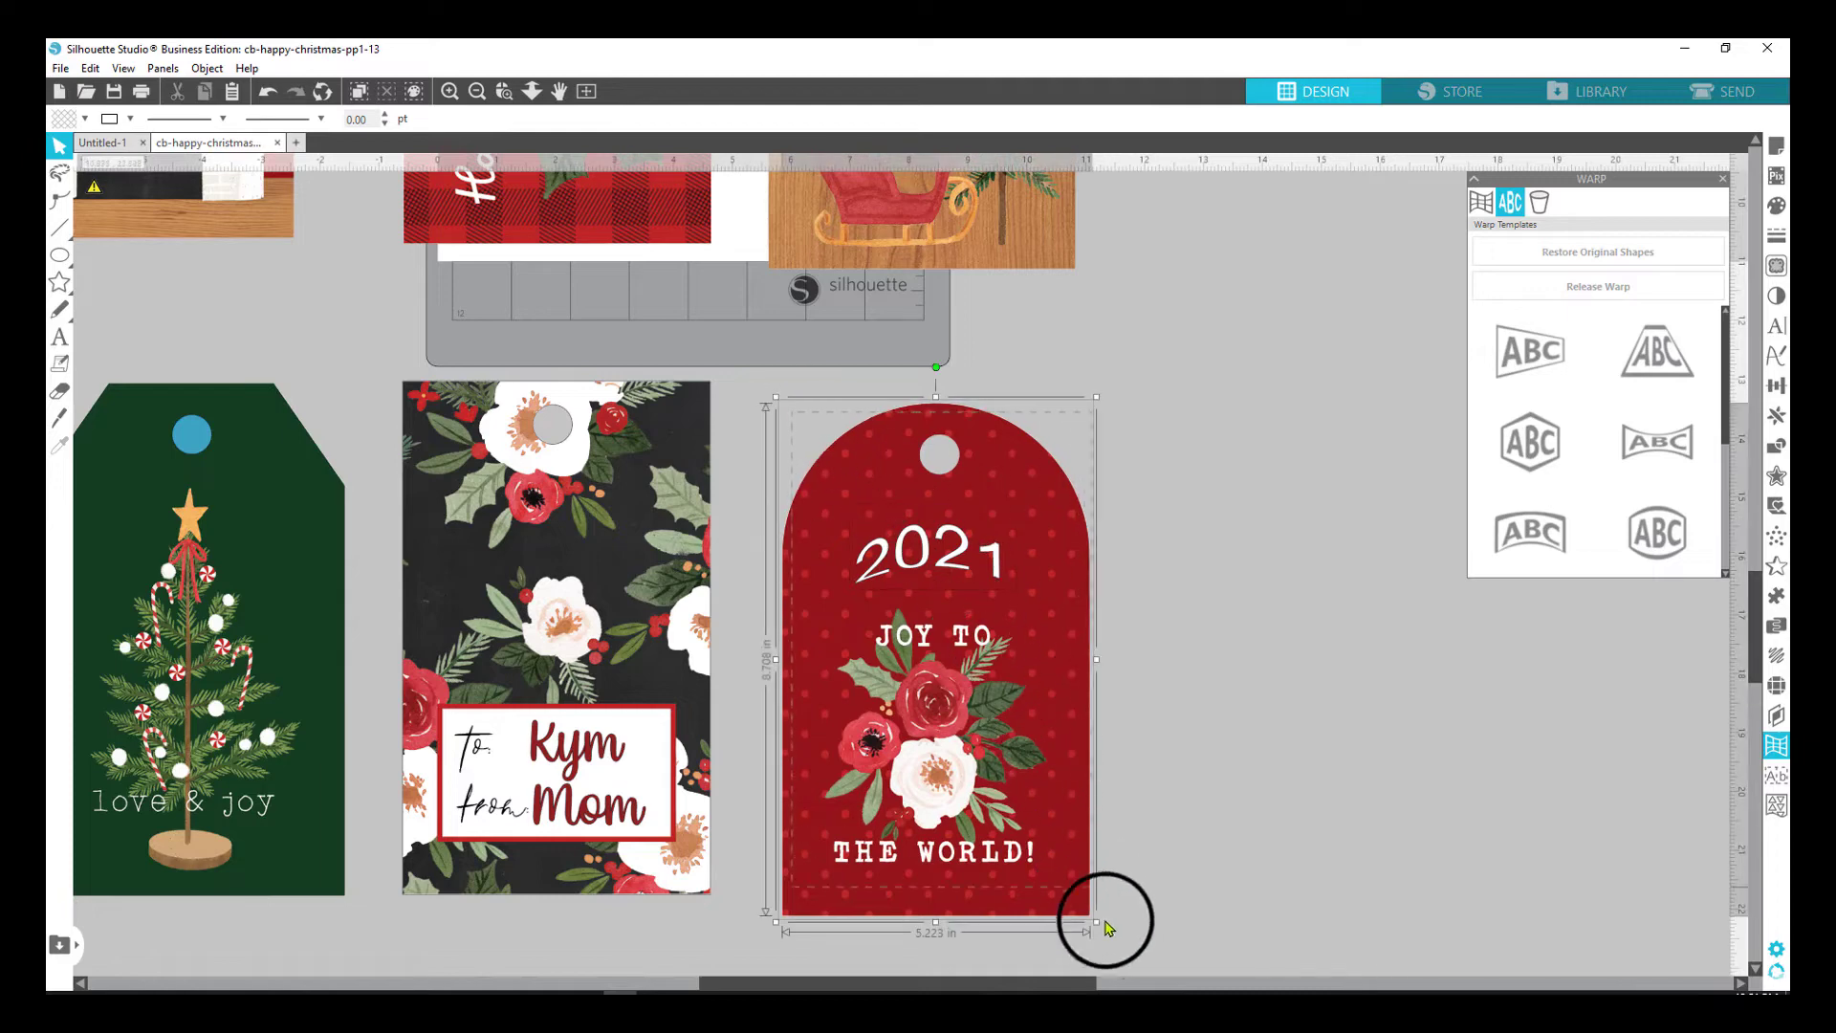
right_click(917, 708)
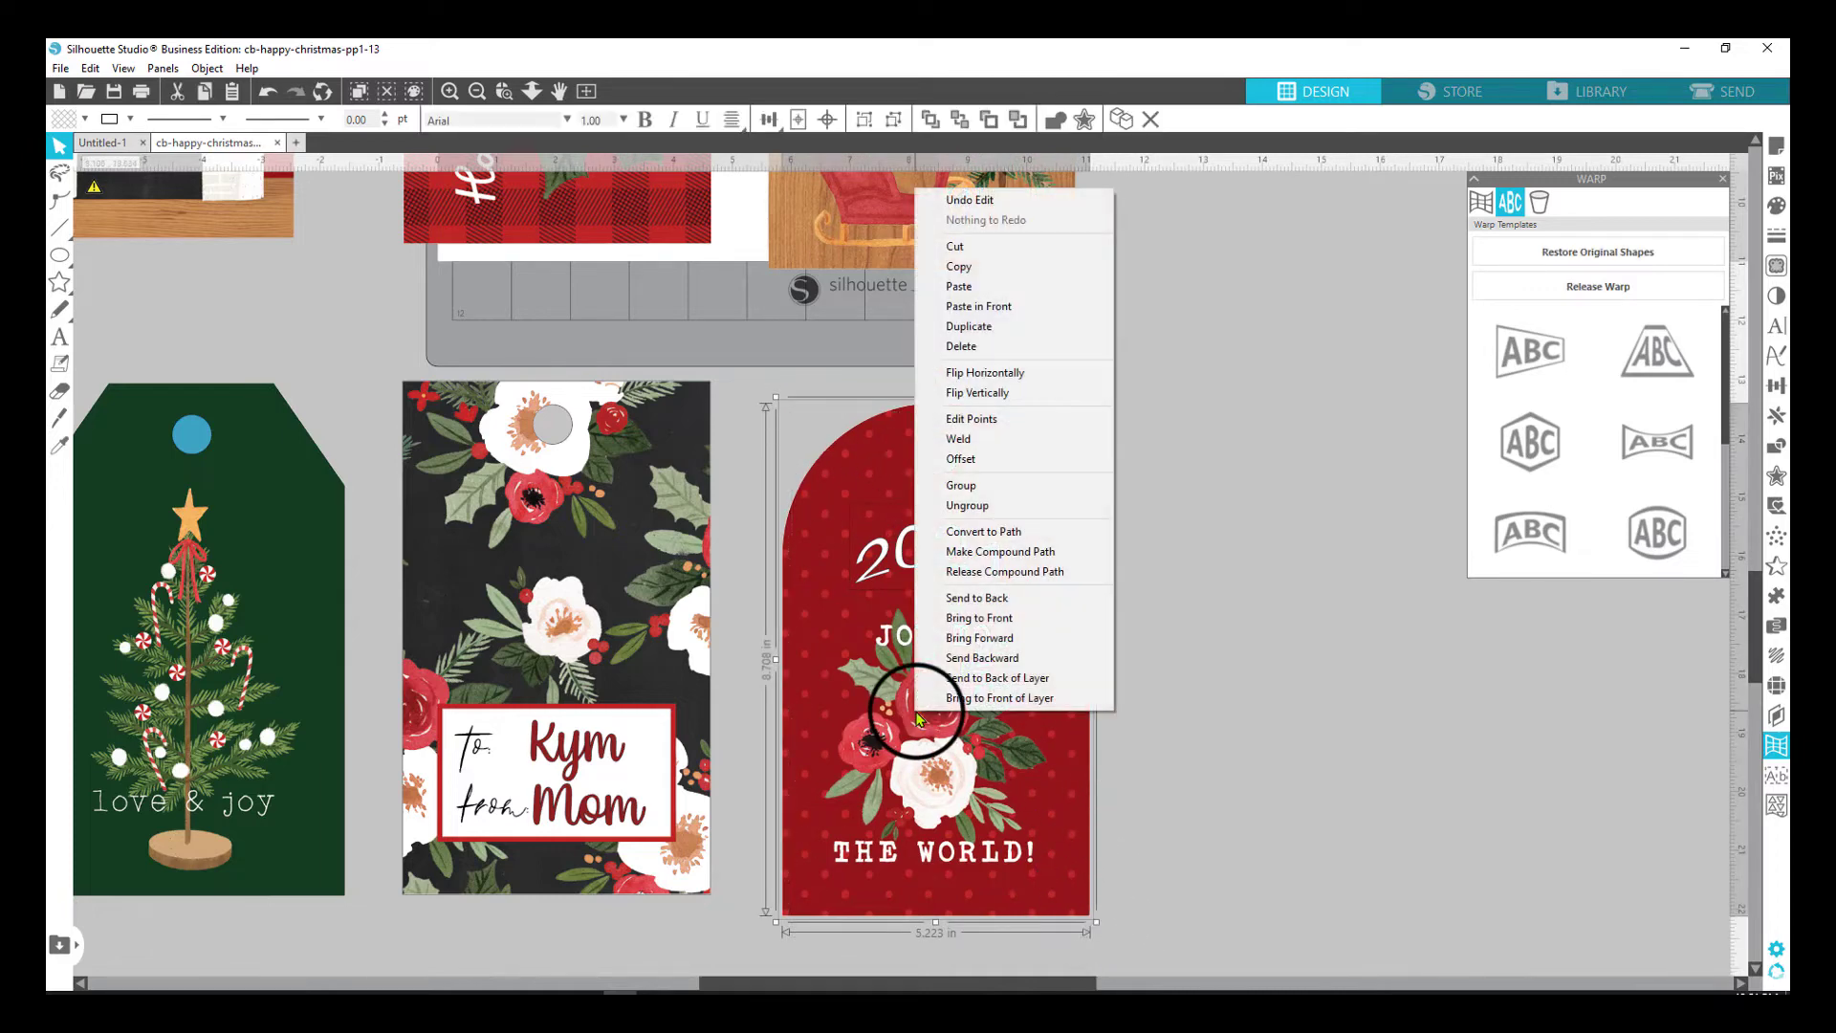
click(981, 494)
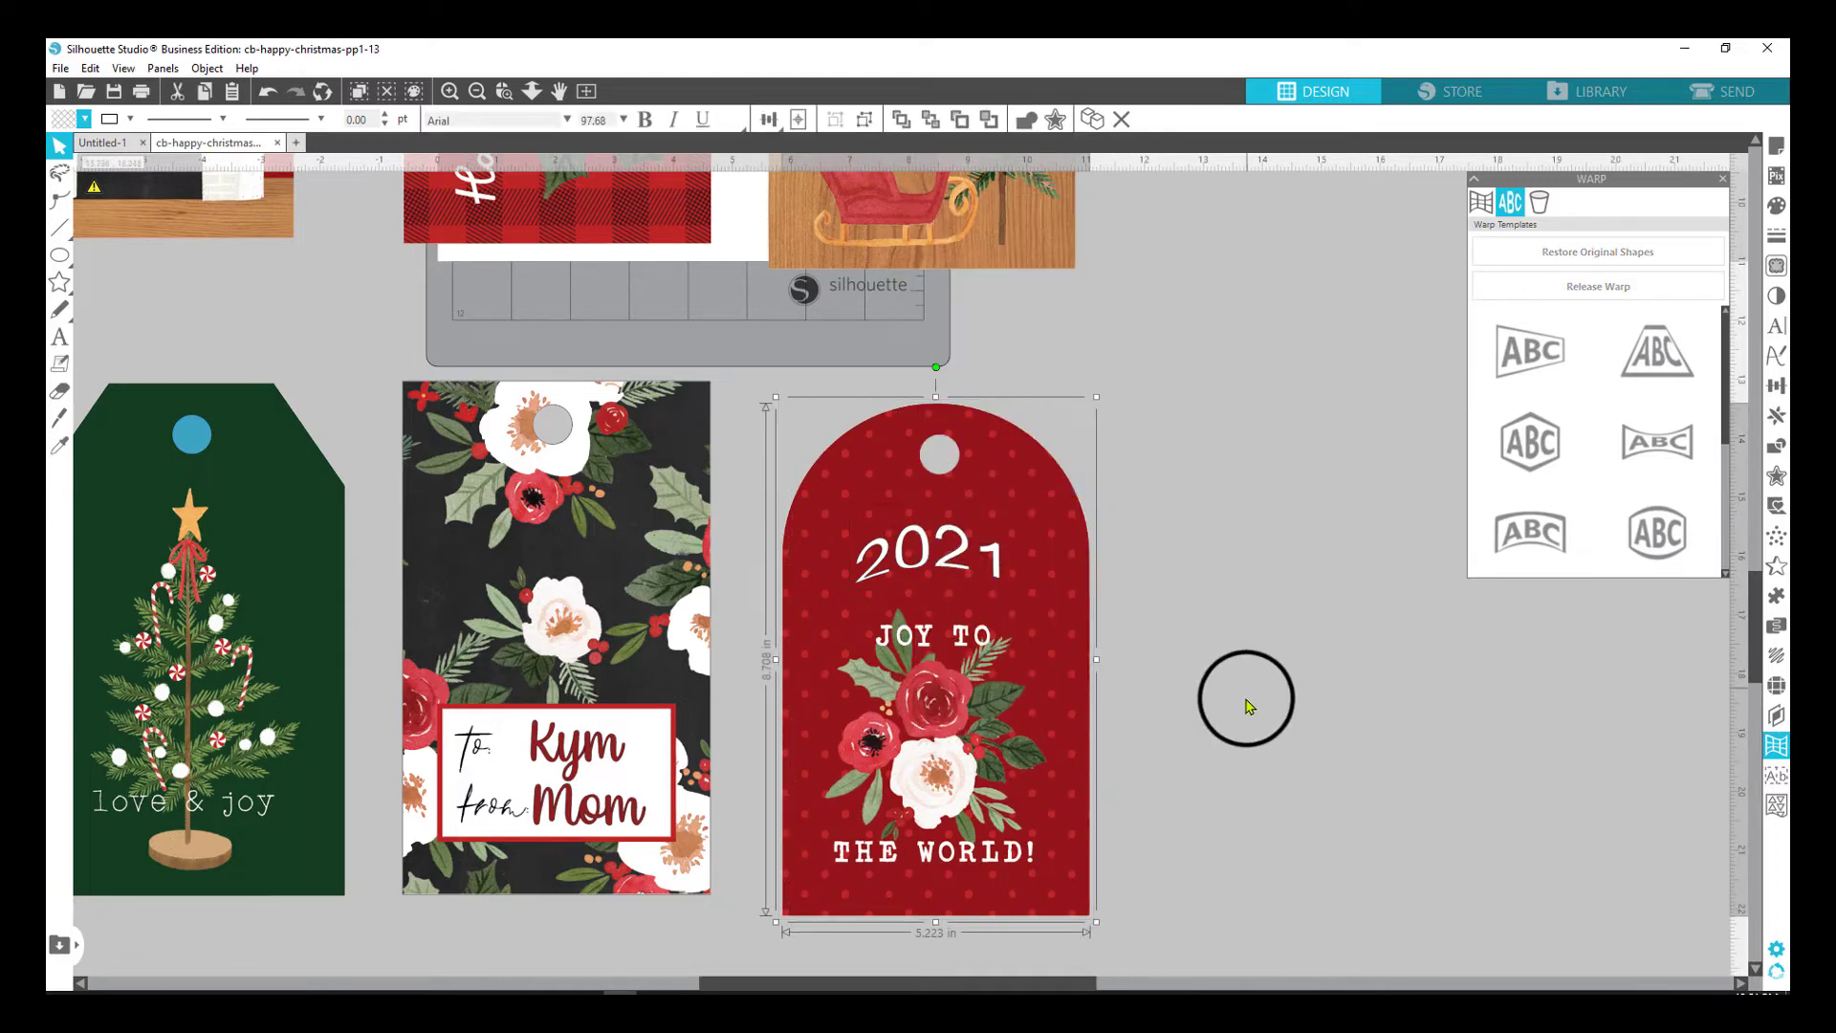
Scale all six tags down together proportionally until the whole set is about 7.25 in wide.
click(478, 92)
click(482, 95)
click(482, 94)
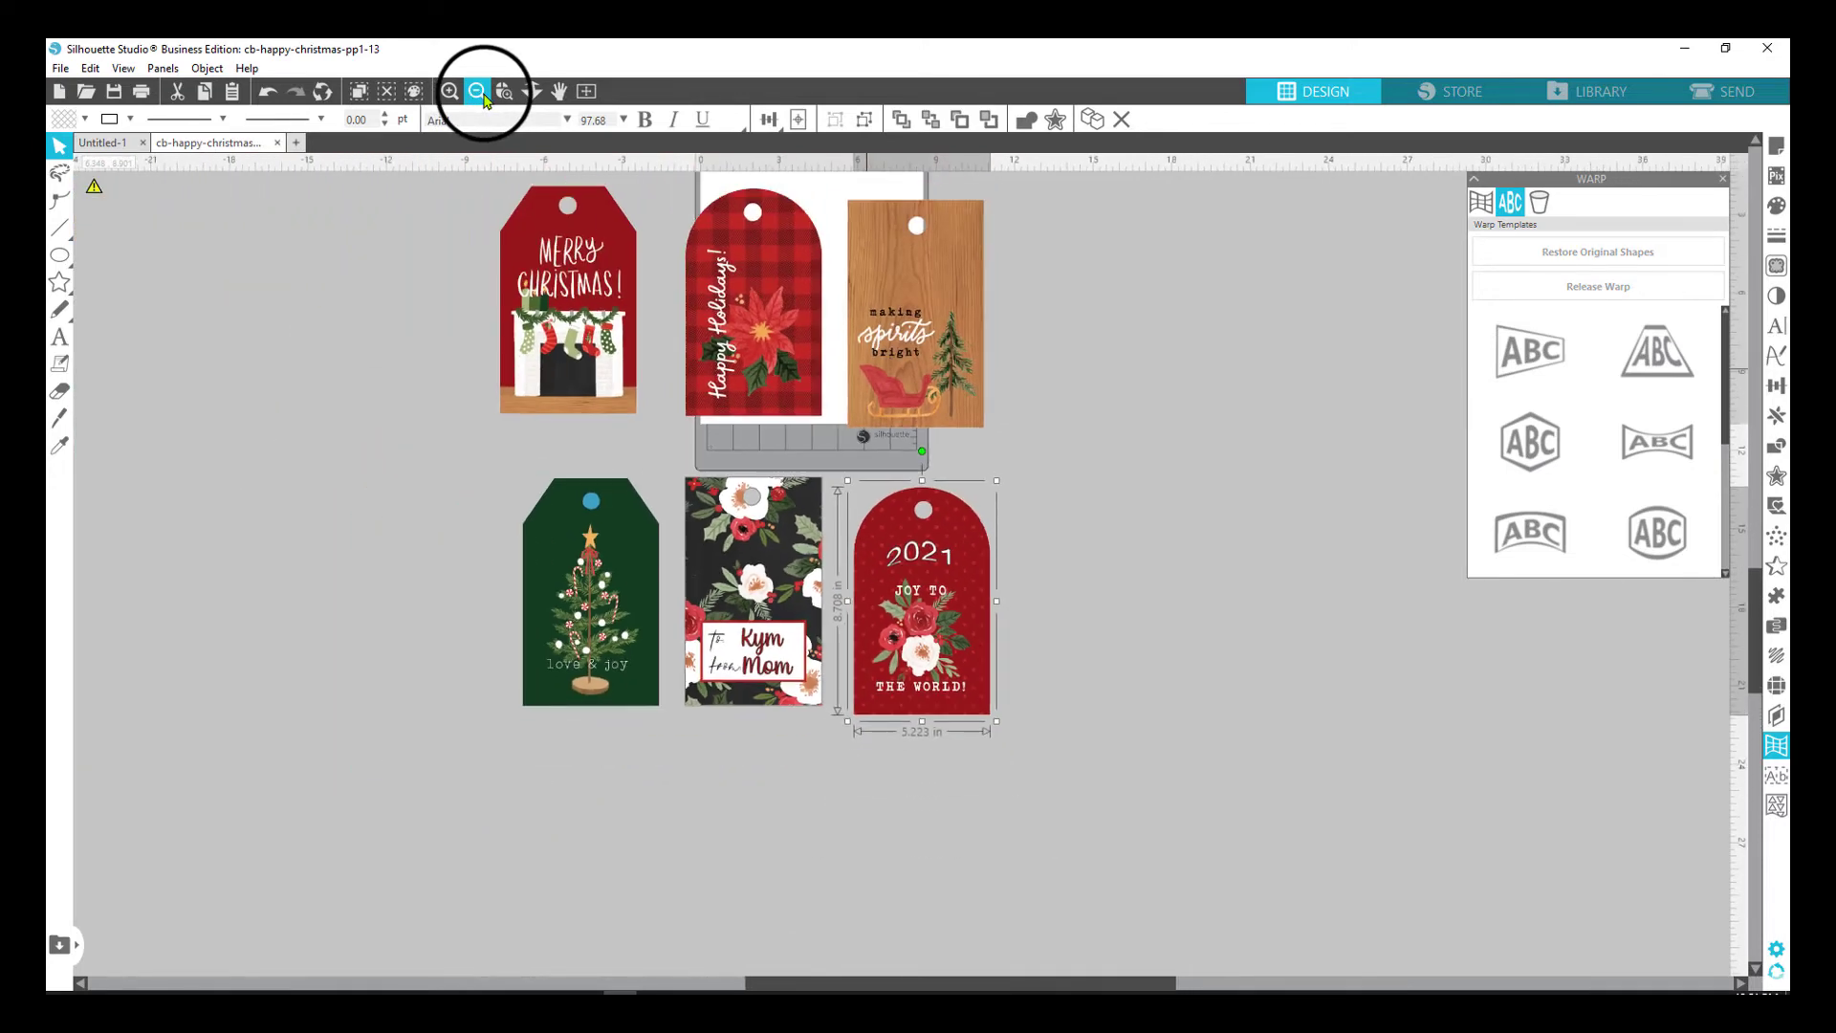
click(482, 94)
drag(907, 752, 537, 283)
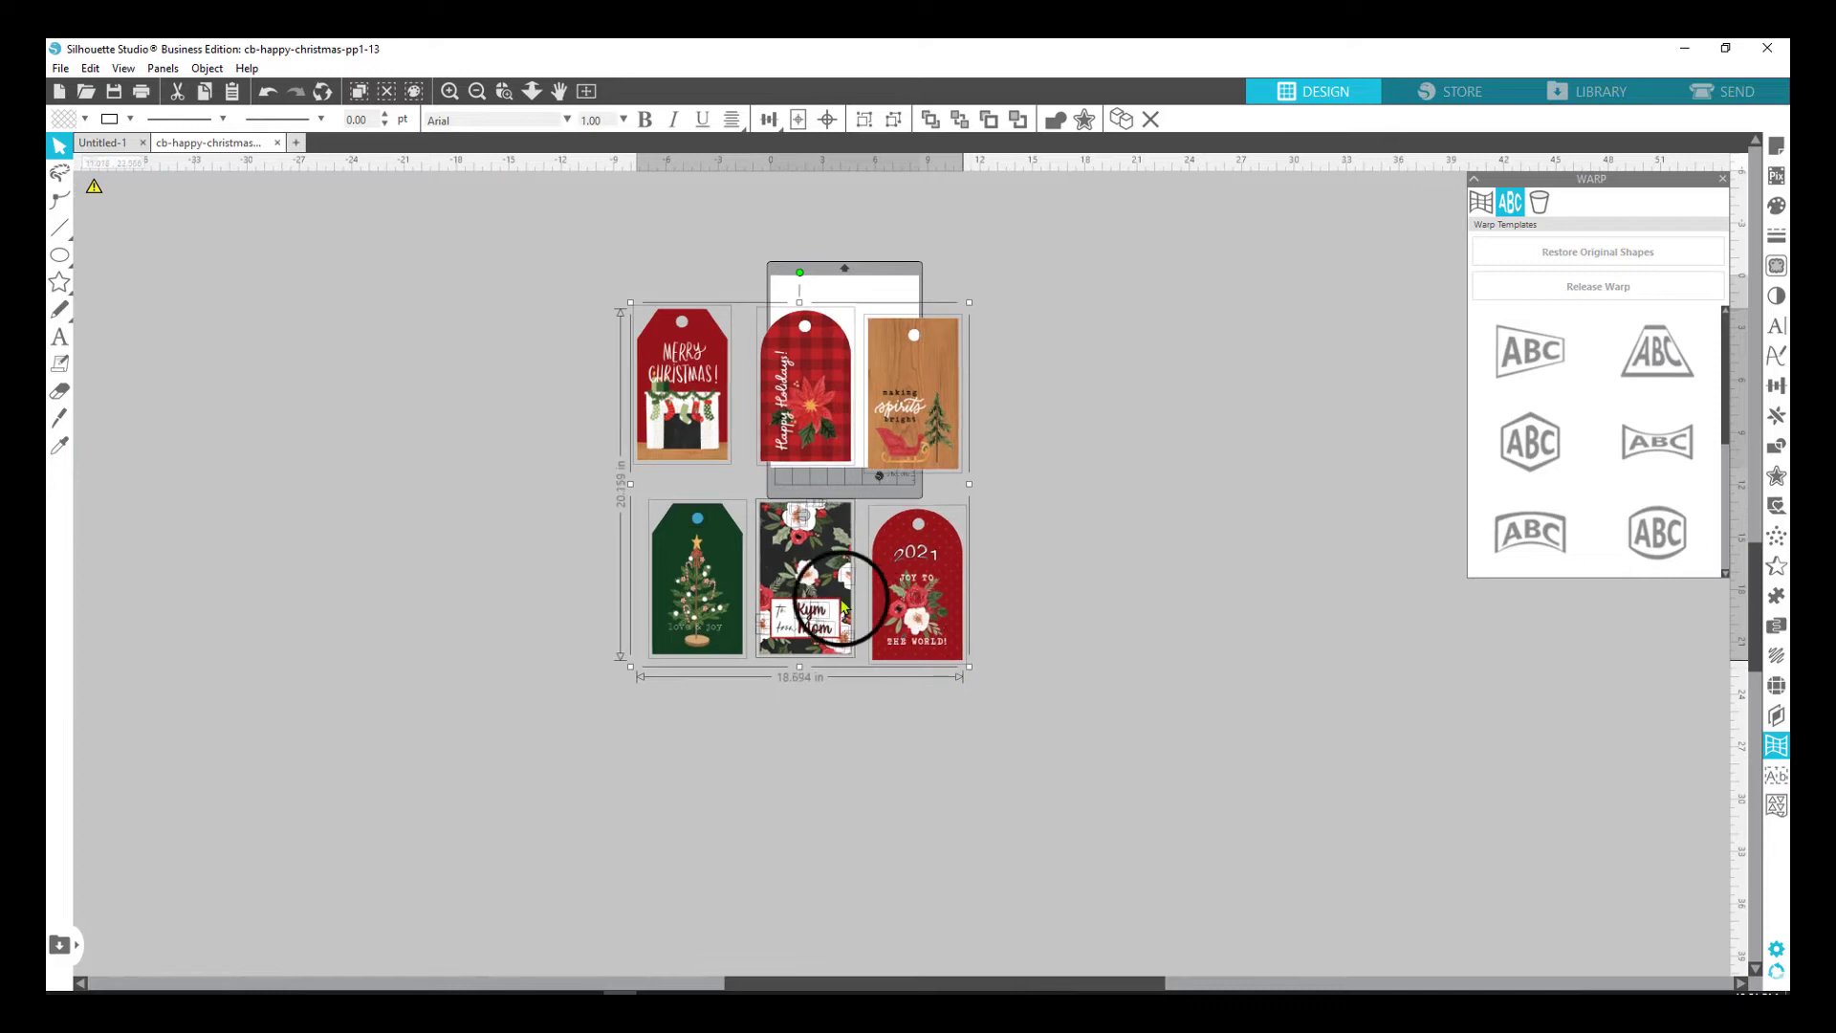
drag(970, 667, 709, 518)
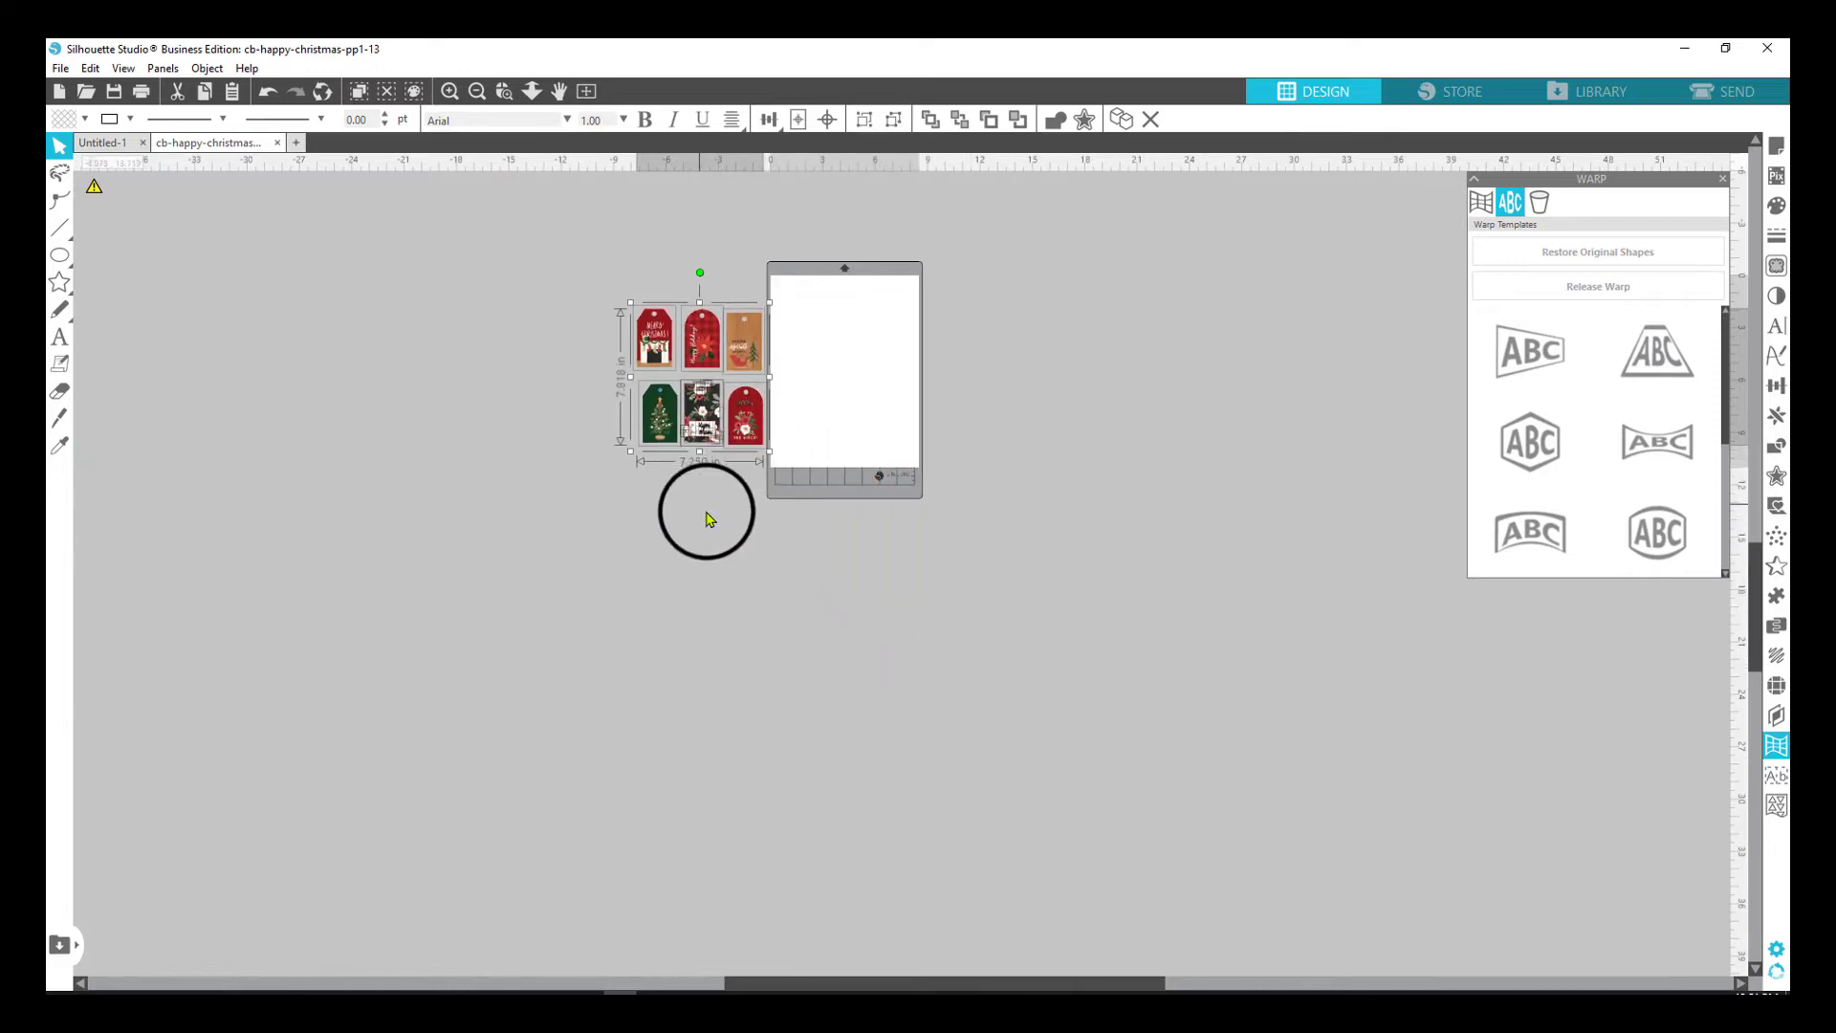
Try to move the black floral tag together with its to/from label.
click(890, 524)
click(750, 436)
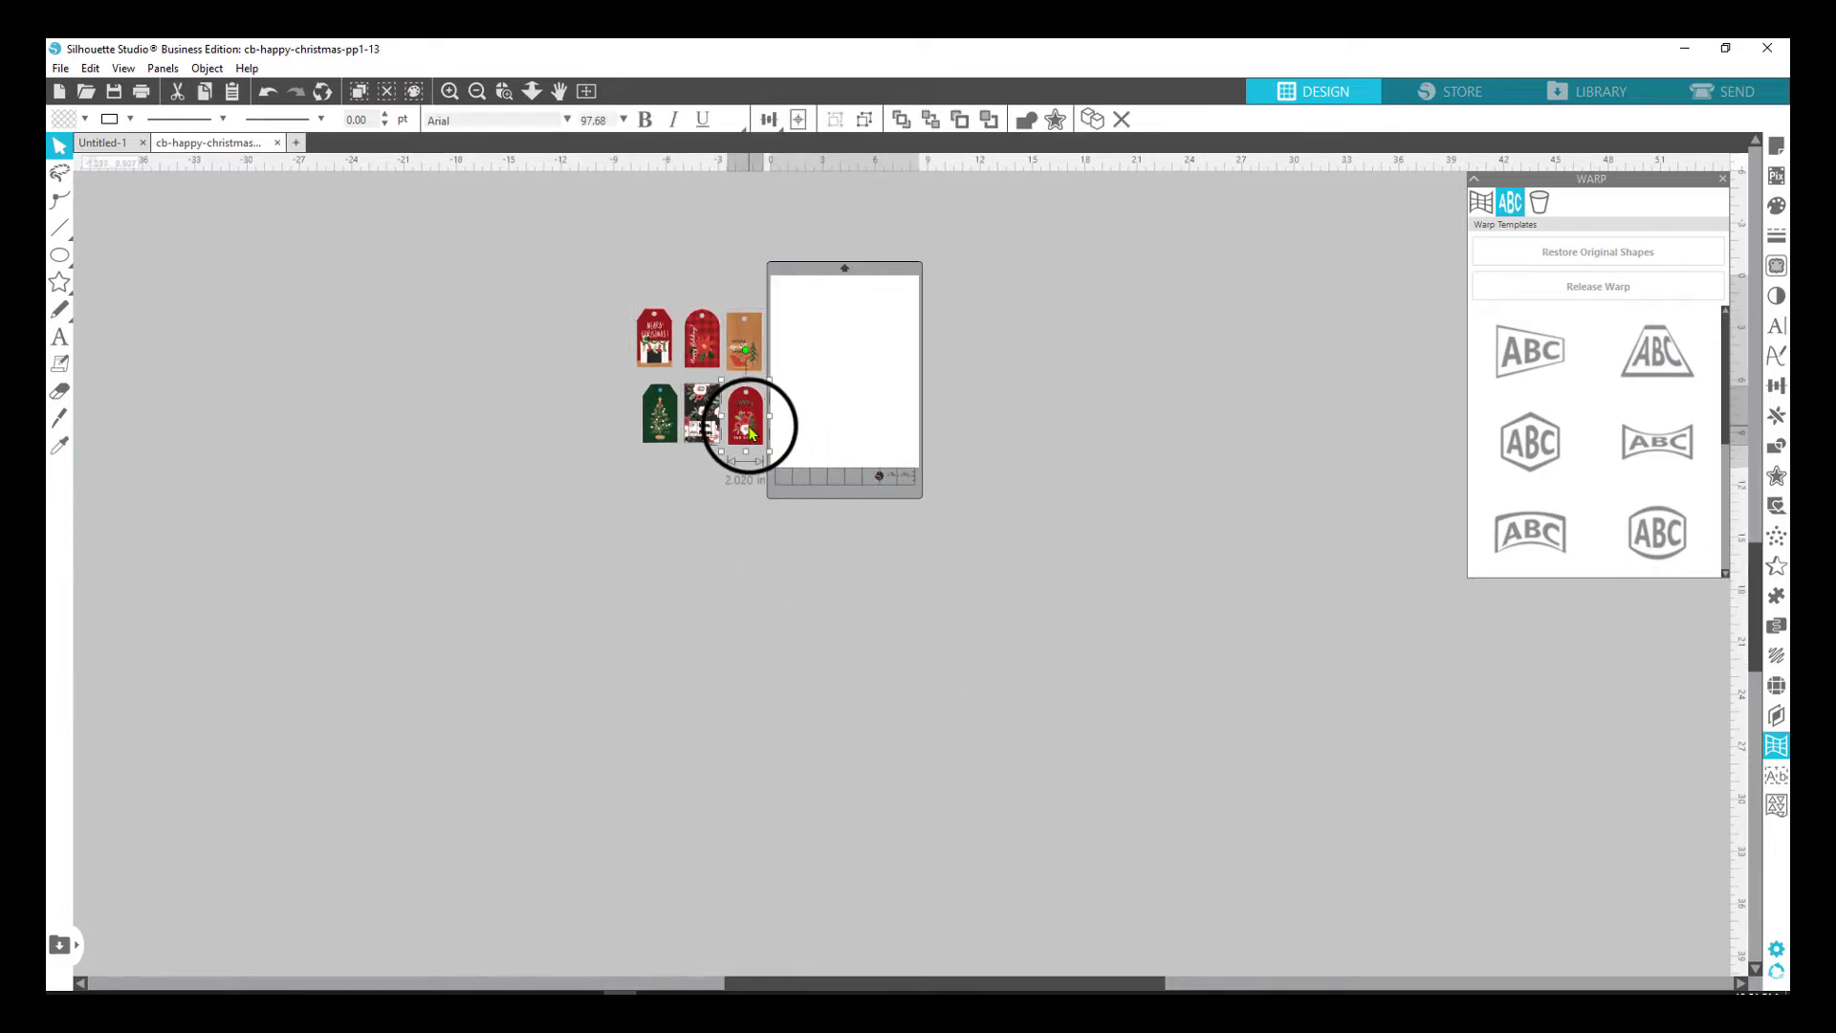
click(504, 91)
drag(587, 308, 1205, 582)
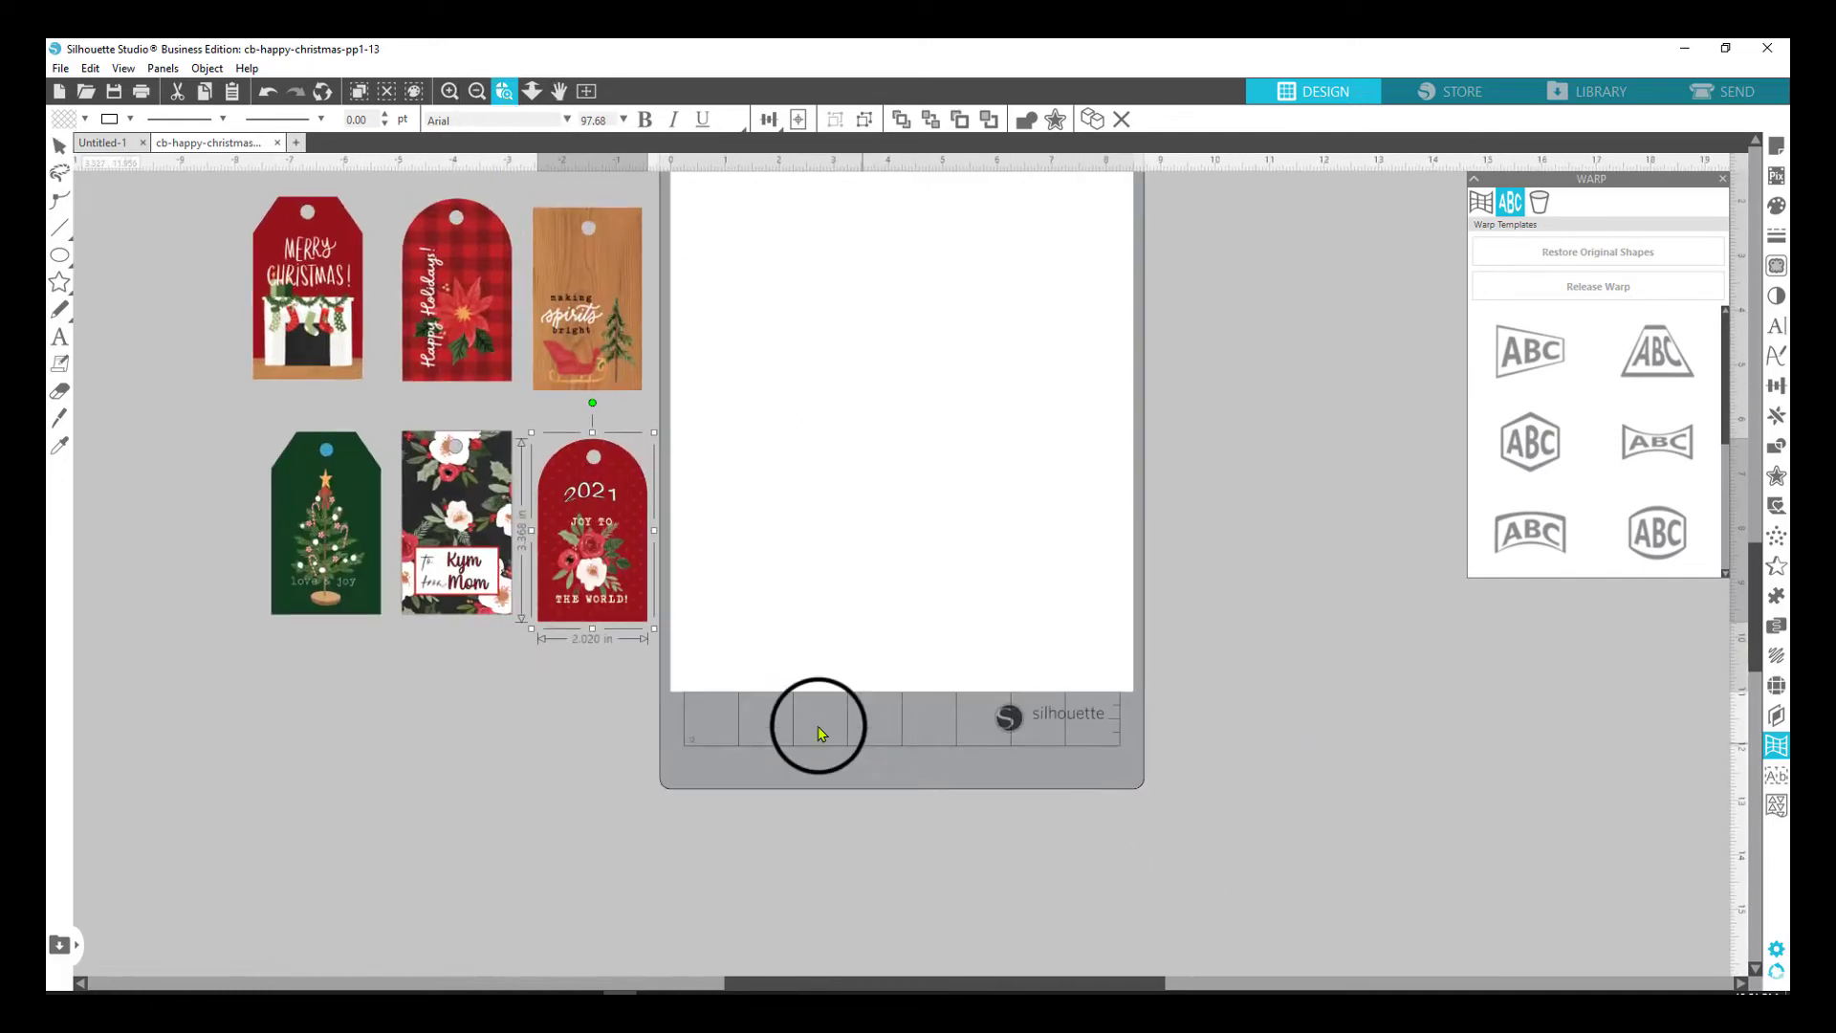
click(494, 577)
mouse_move(462, 455)
mouse_down()
mouse_move(498, 451)
mouse_move(465, 465)
mouse_up()
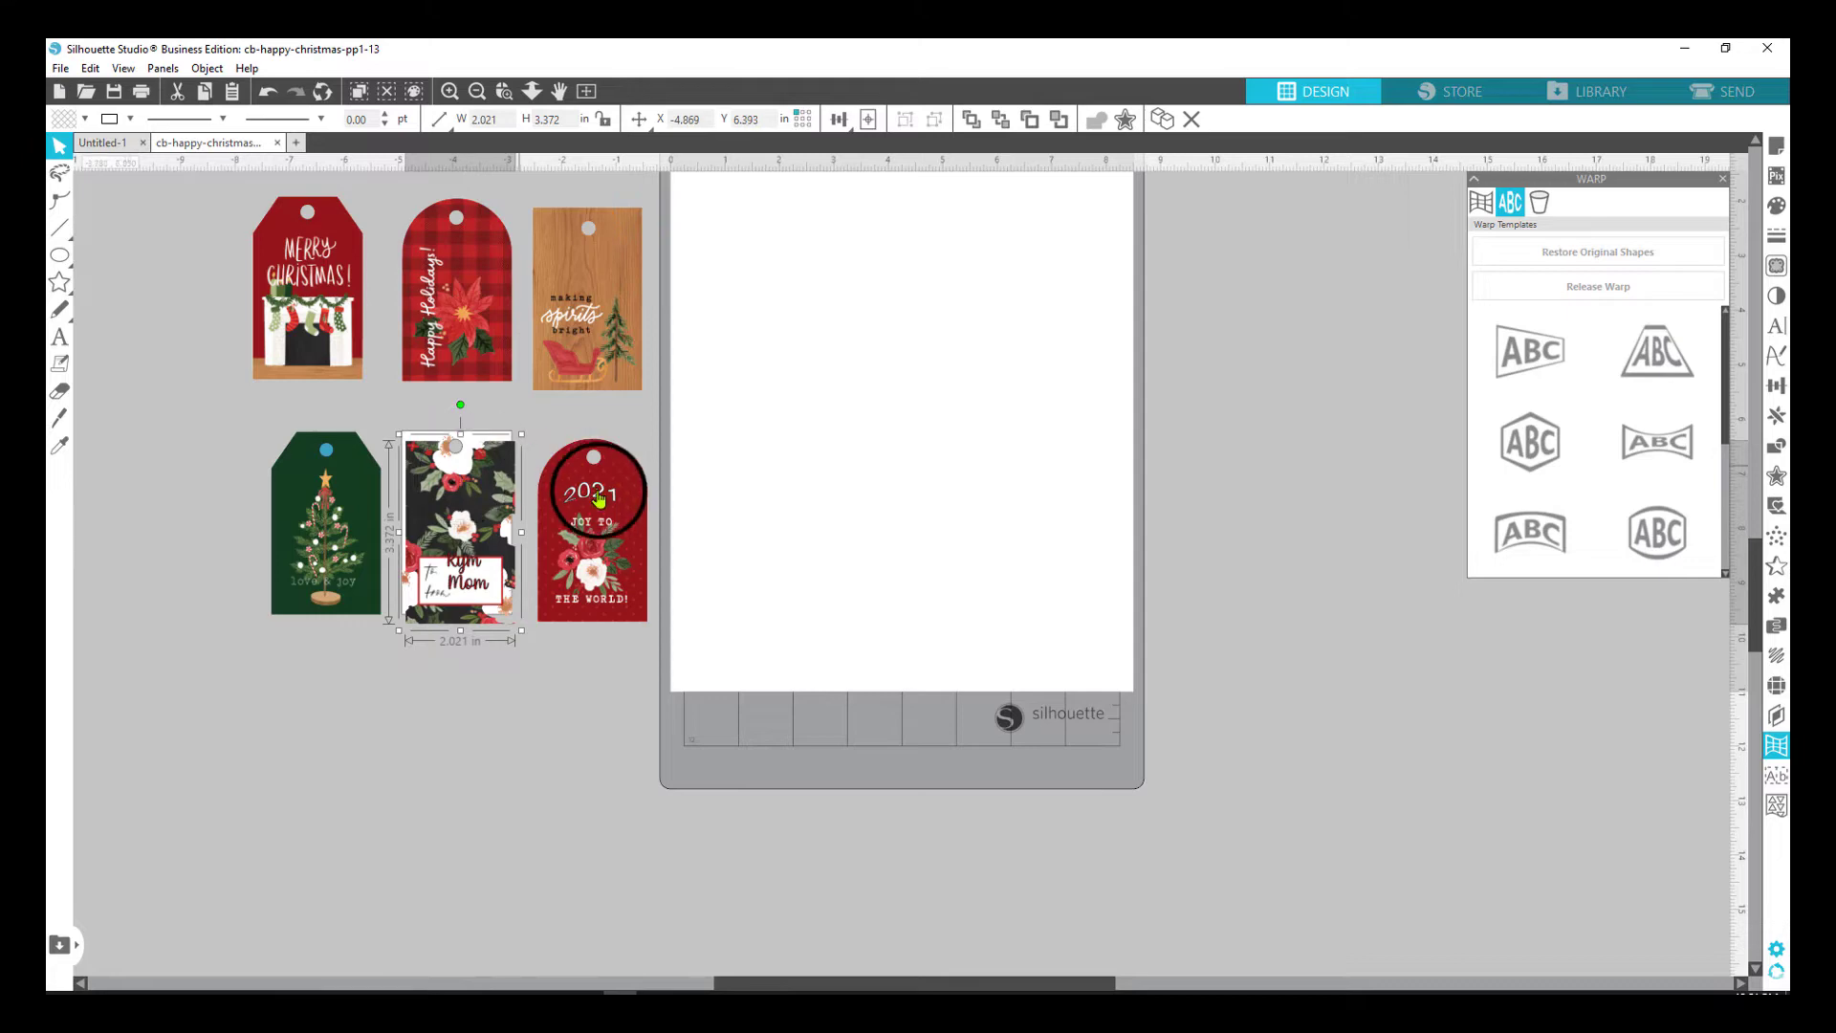
click(270, 93)
Move the green tree tag away from the floral tag and clear the leftover blue circle from its hanging hole.
drag(377, 583, 349, 613)
drag(325, 450, 354, 757)
click(353, 757)
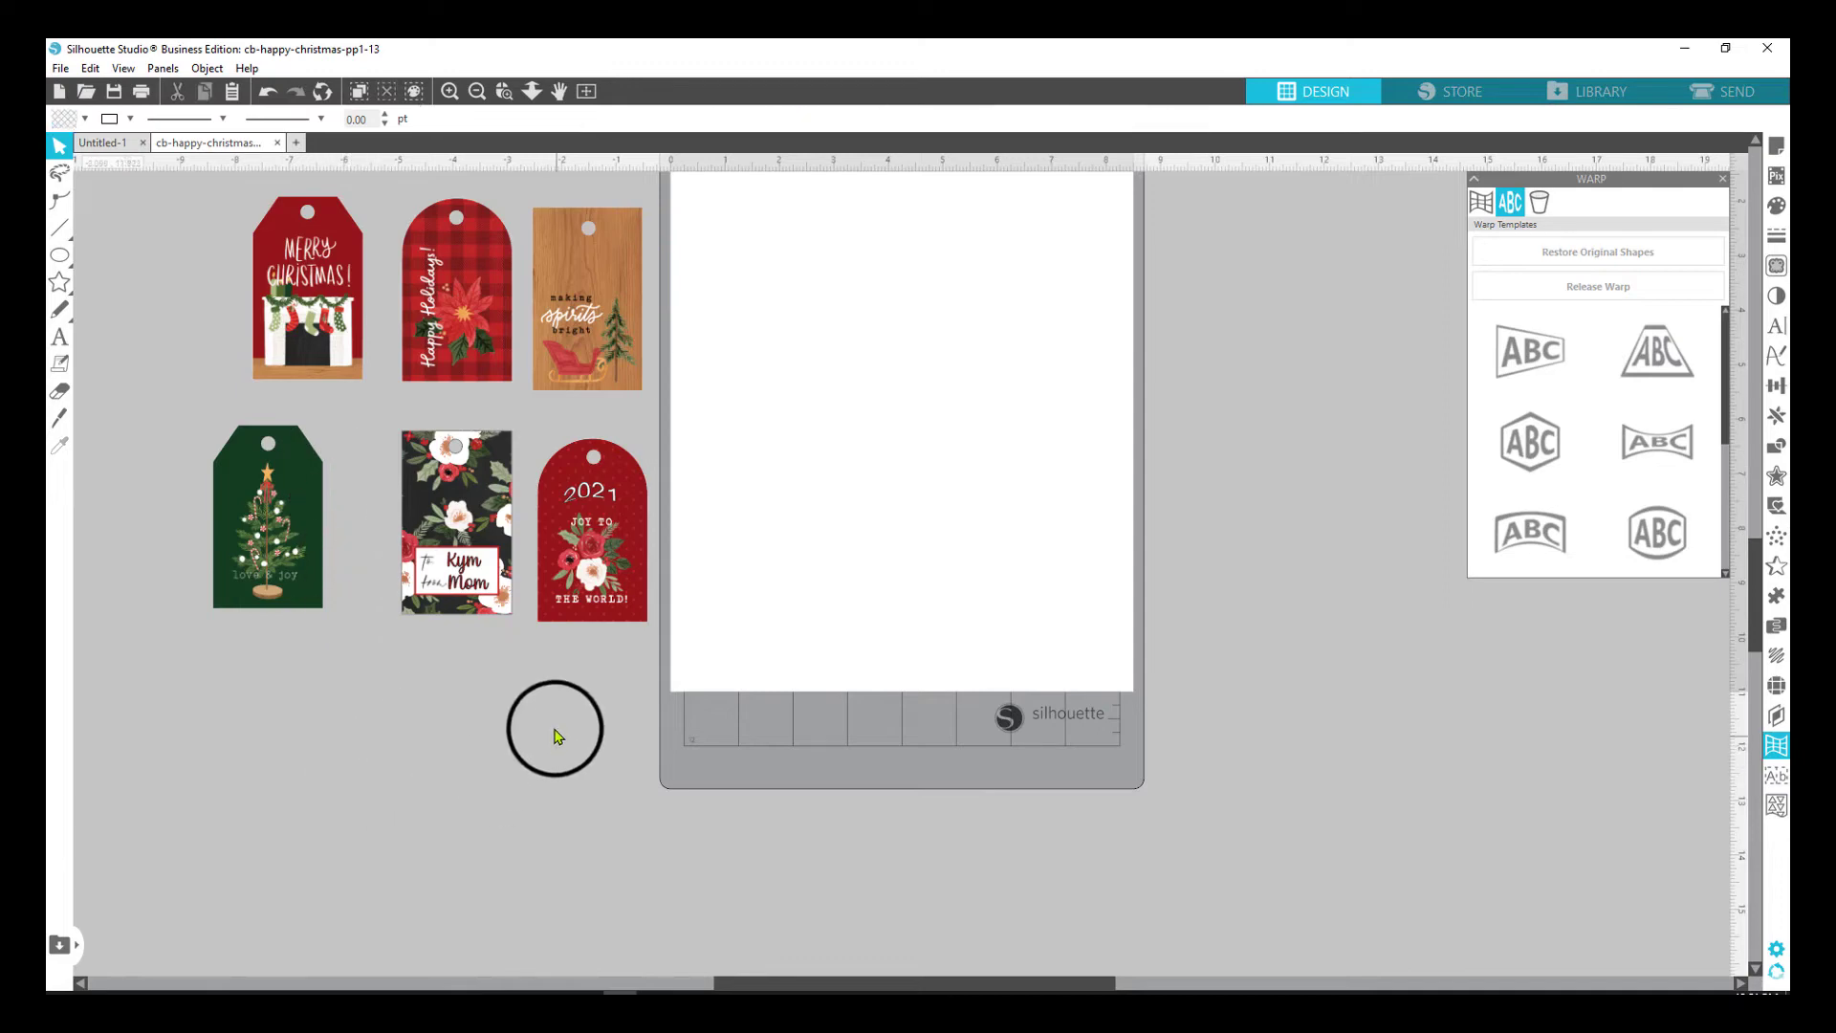
Turn on registration marks and arrange every tag except the black floral one in two rows on the page.
drag(553, 724, 496, 622)
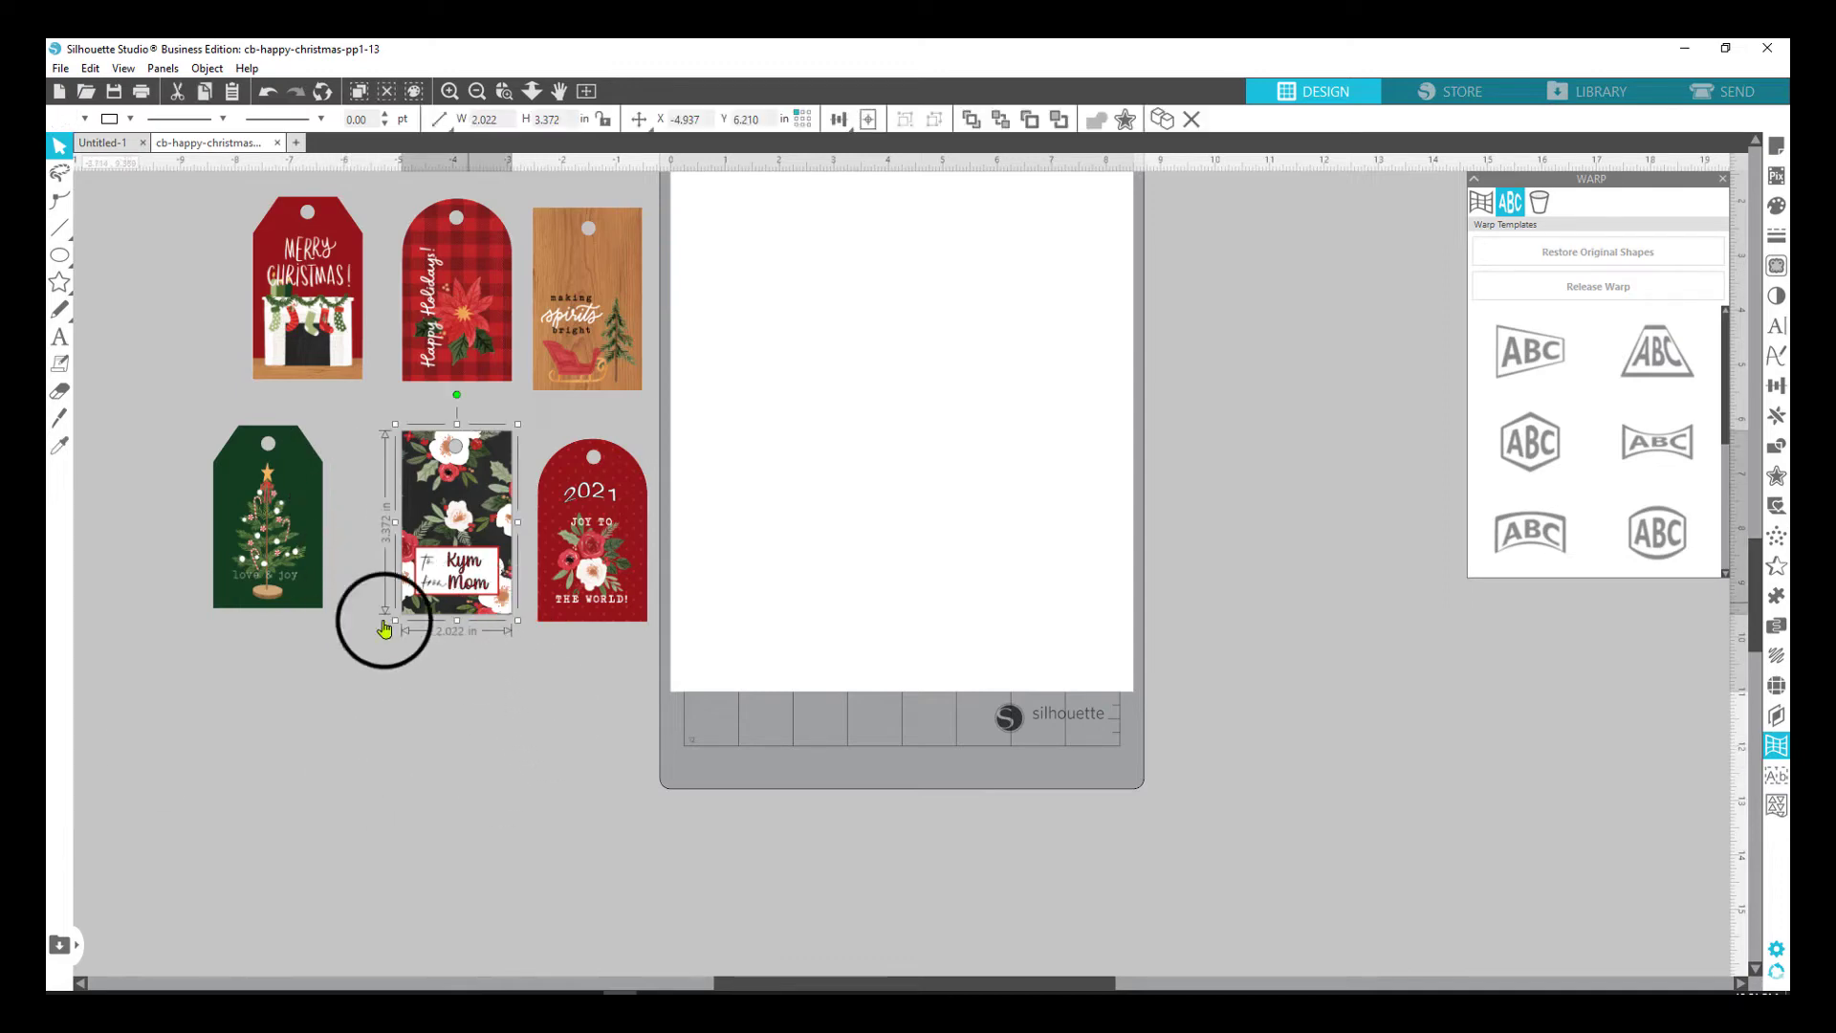
click(638, 119)
drag(359, 375, 369, 395)
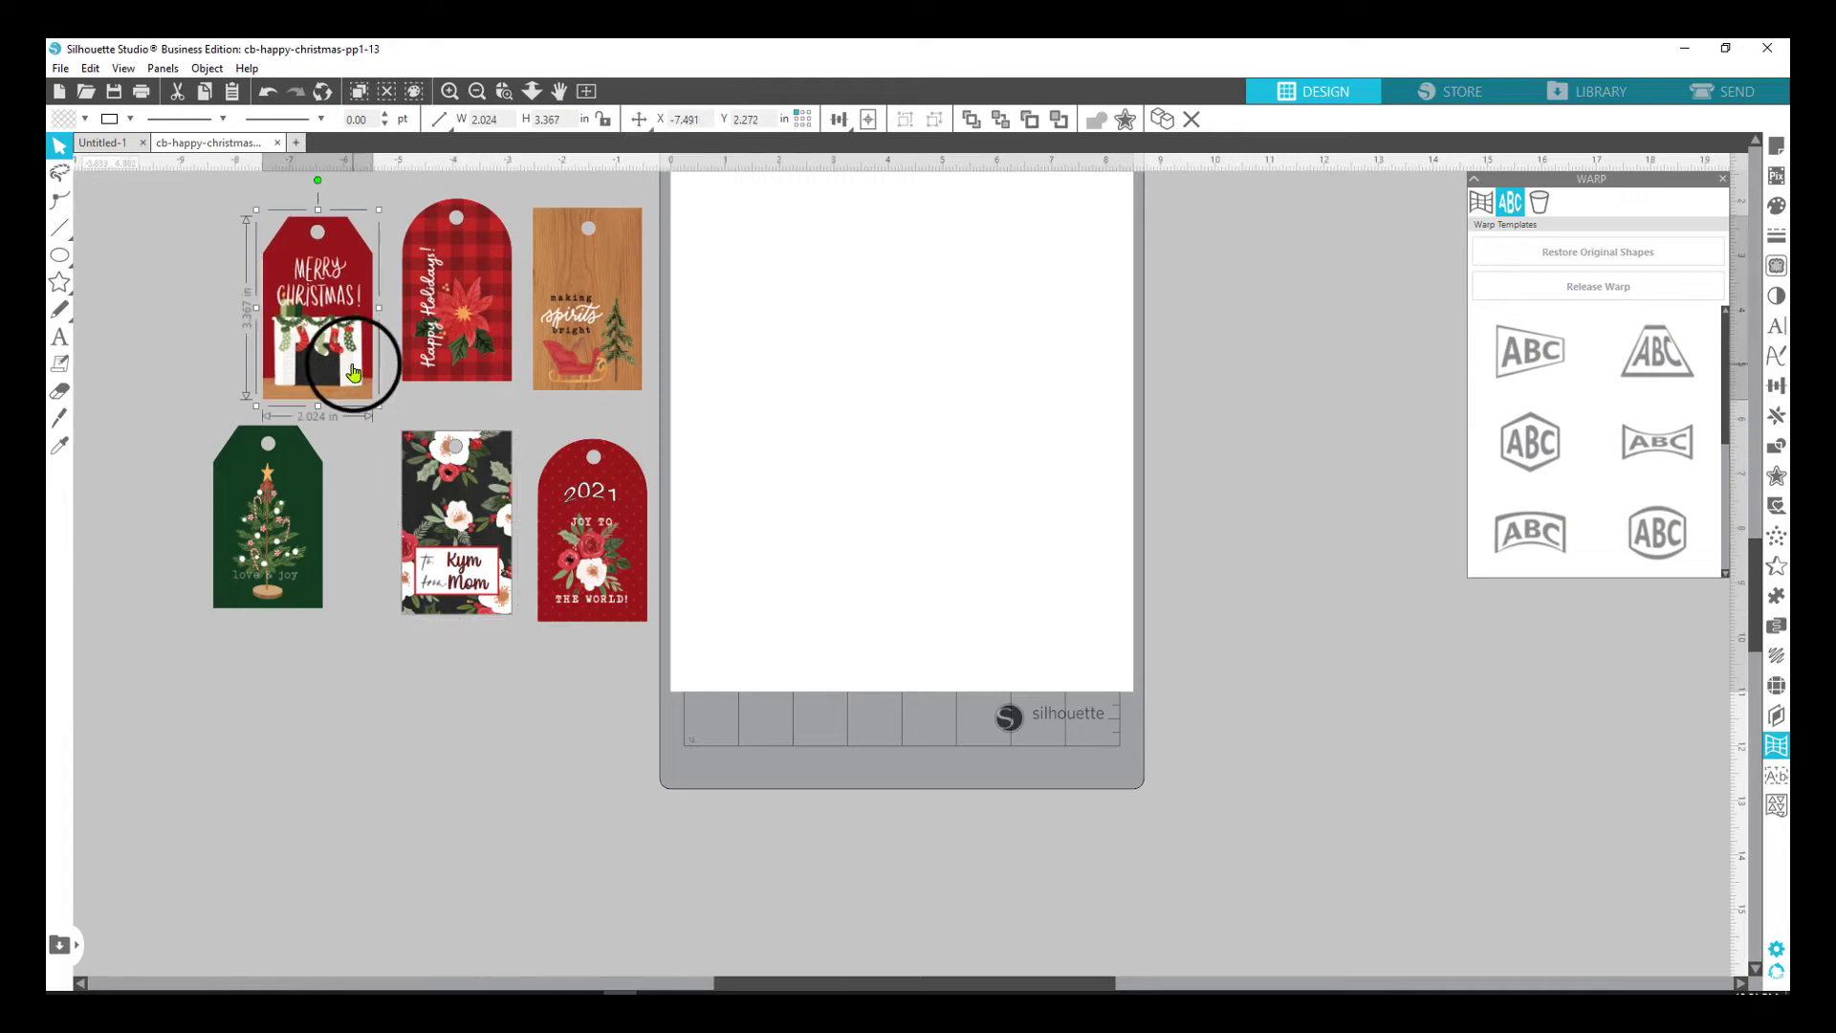
drag(298, 332, 724, 341)
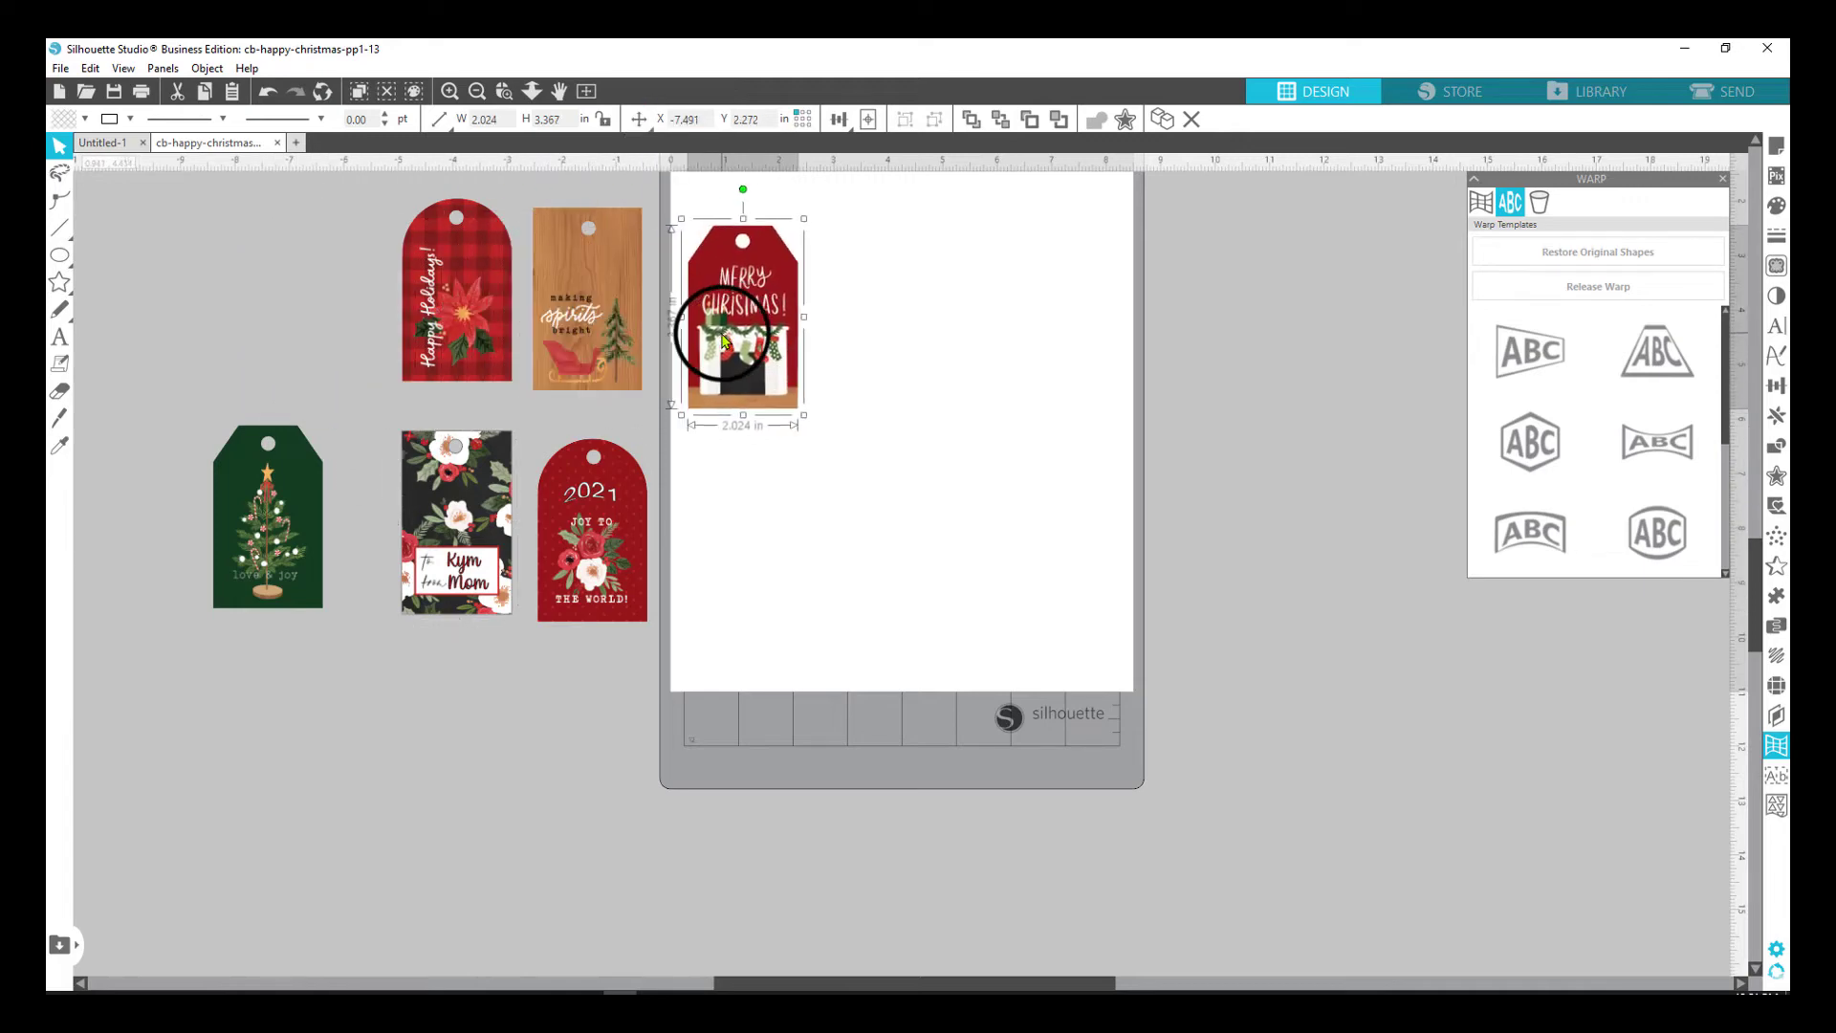
click(839, 340)
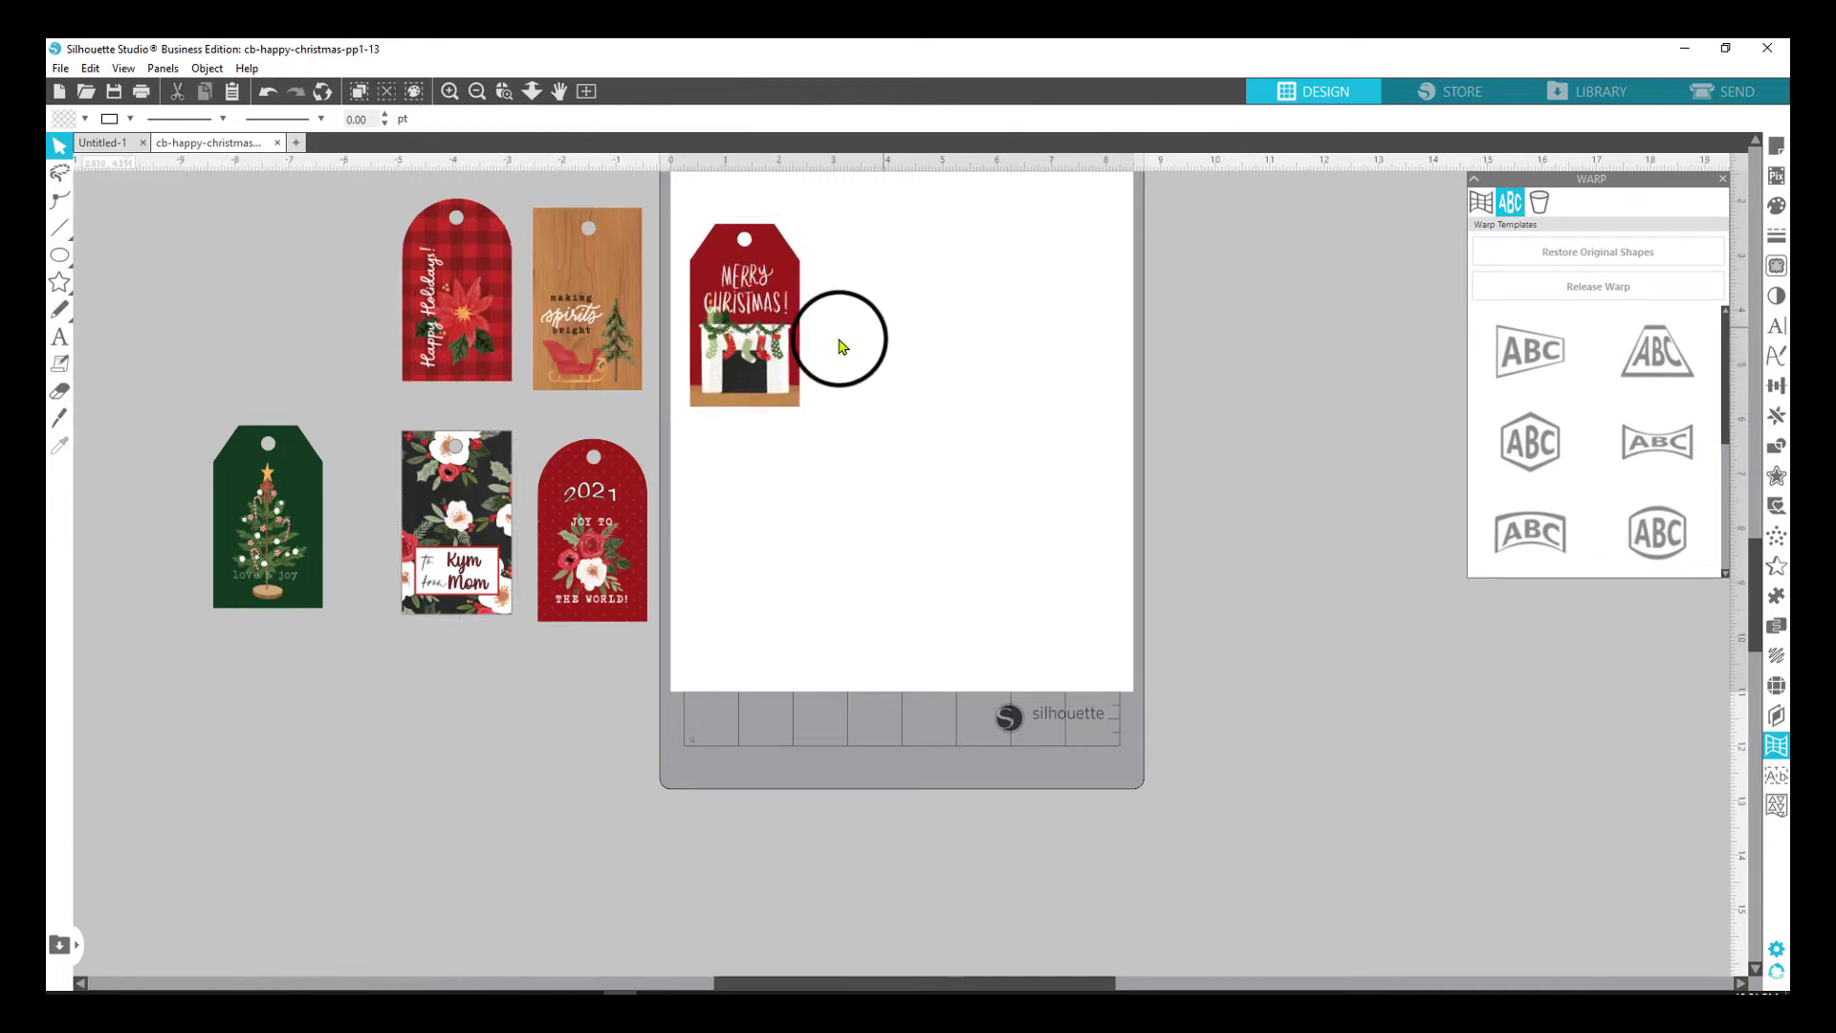
drag(914, 316, 850, 319)
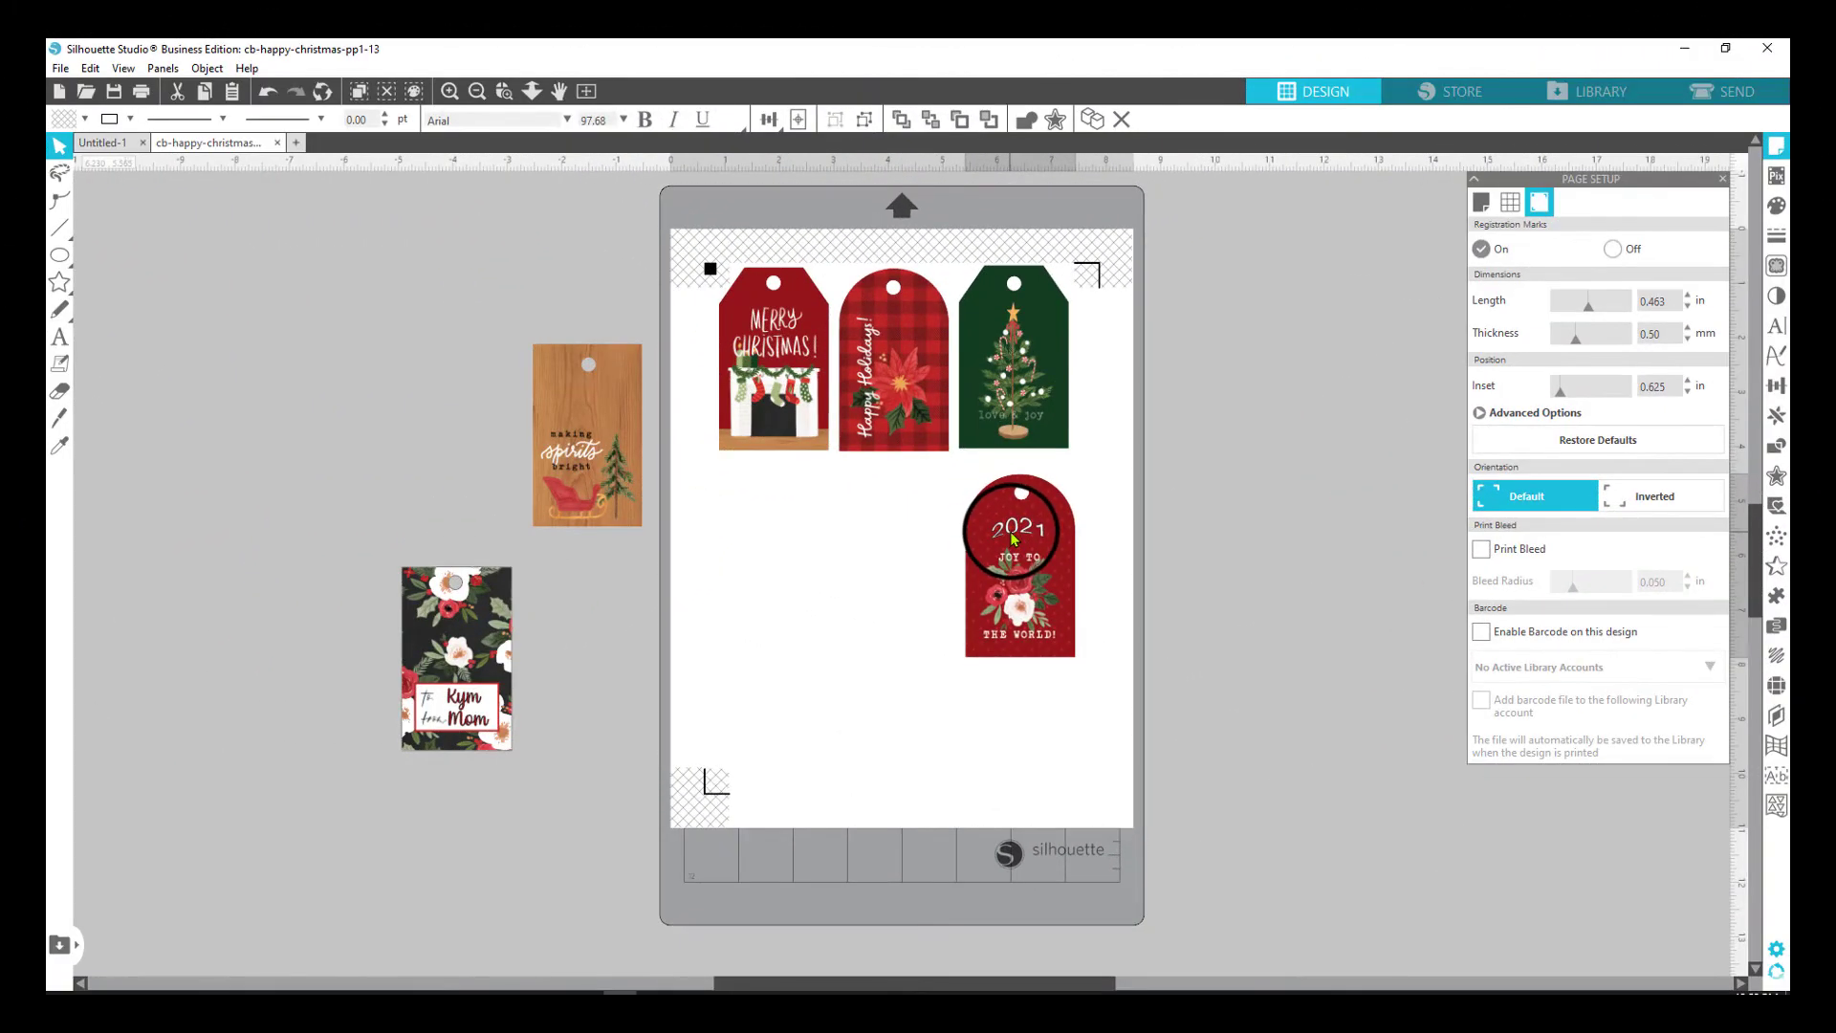
drag(563, 443, 868, 576)
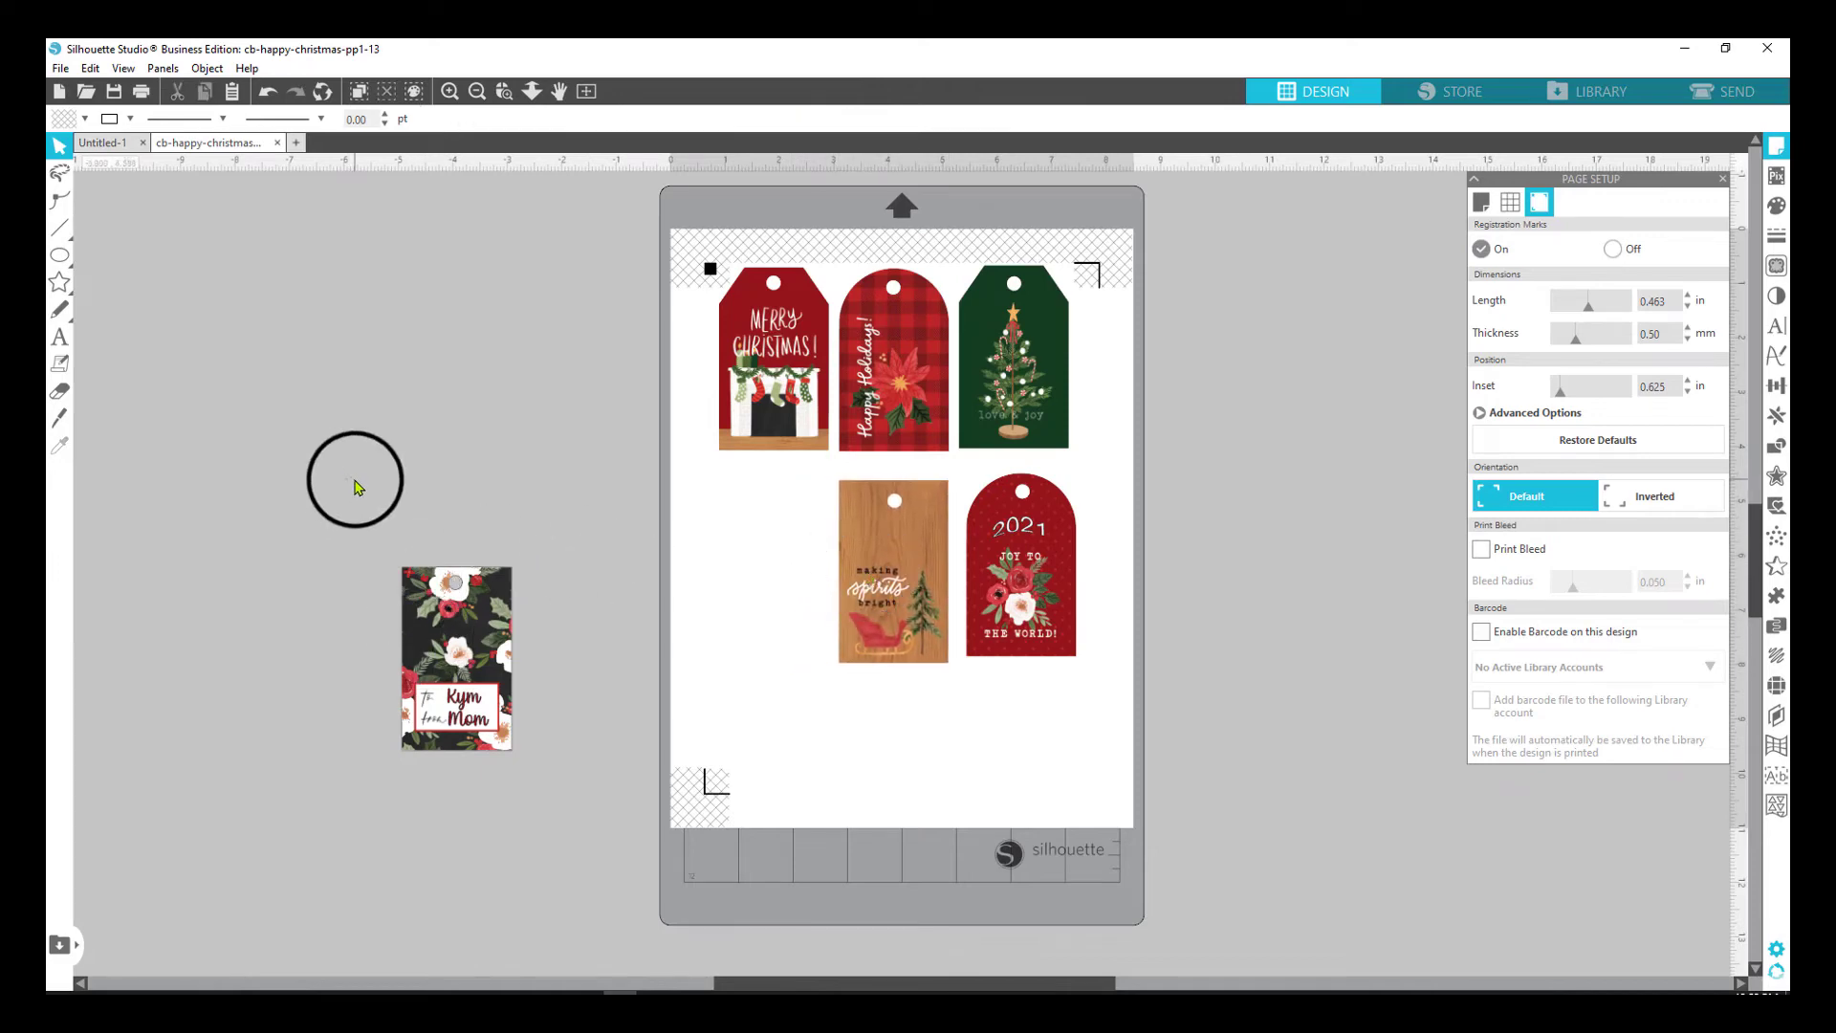
Group the black floral tag with its to/from text and place it on the page beside the wood tag.
drag(351, 479, 587, 872)
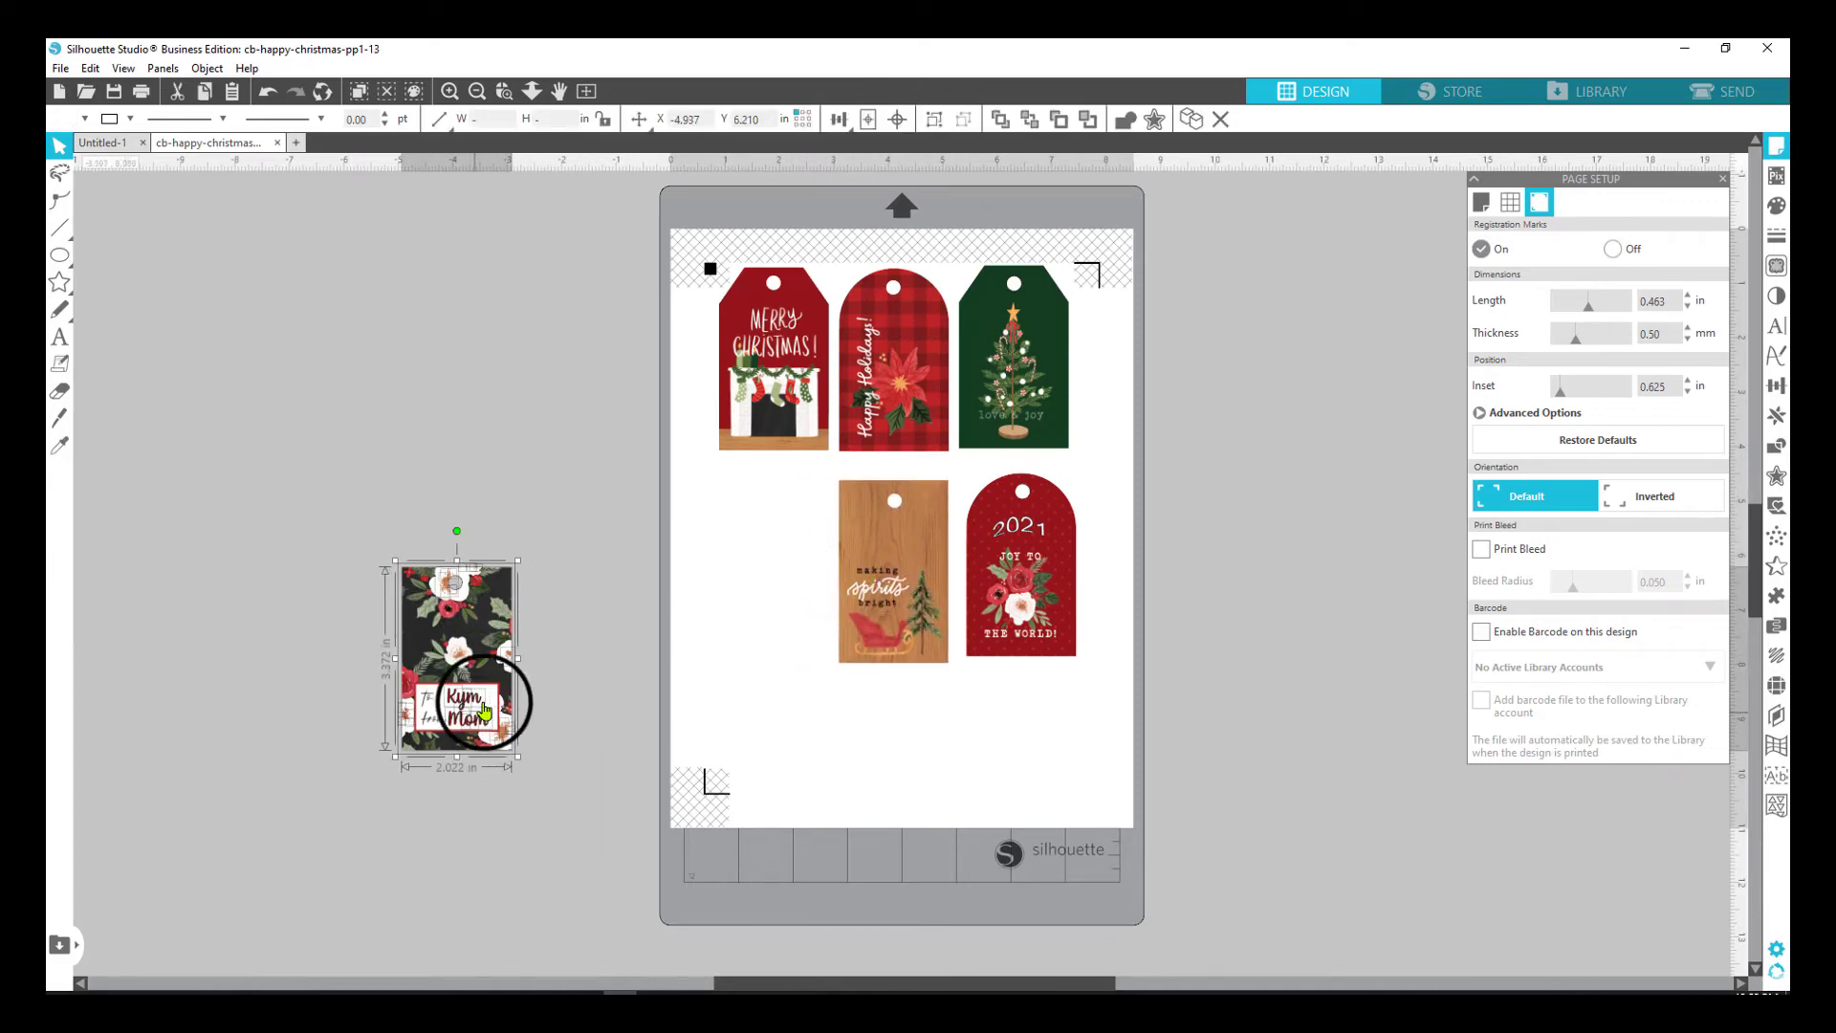
right_click(440, 712)
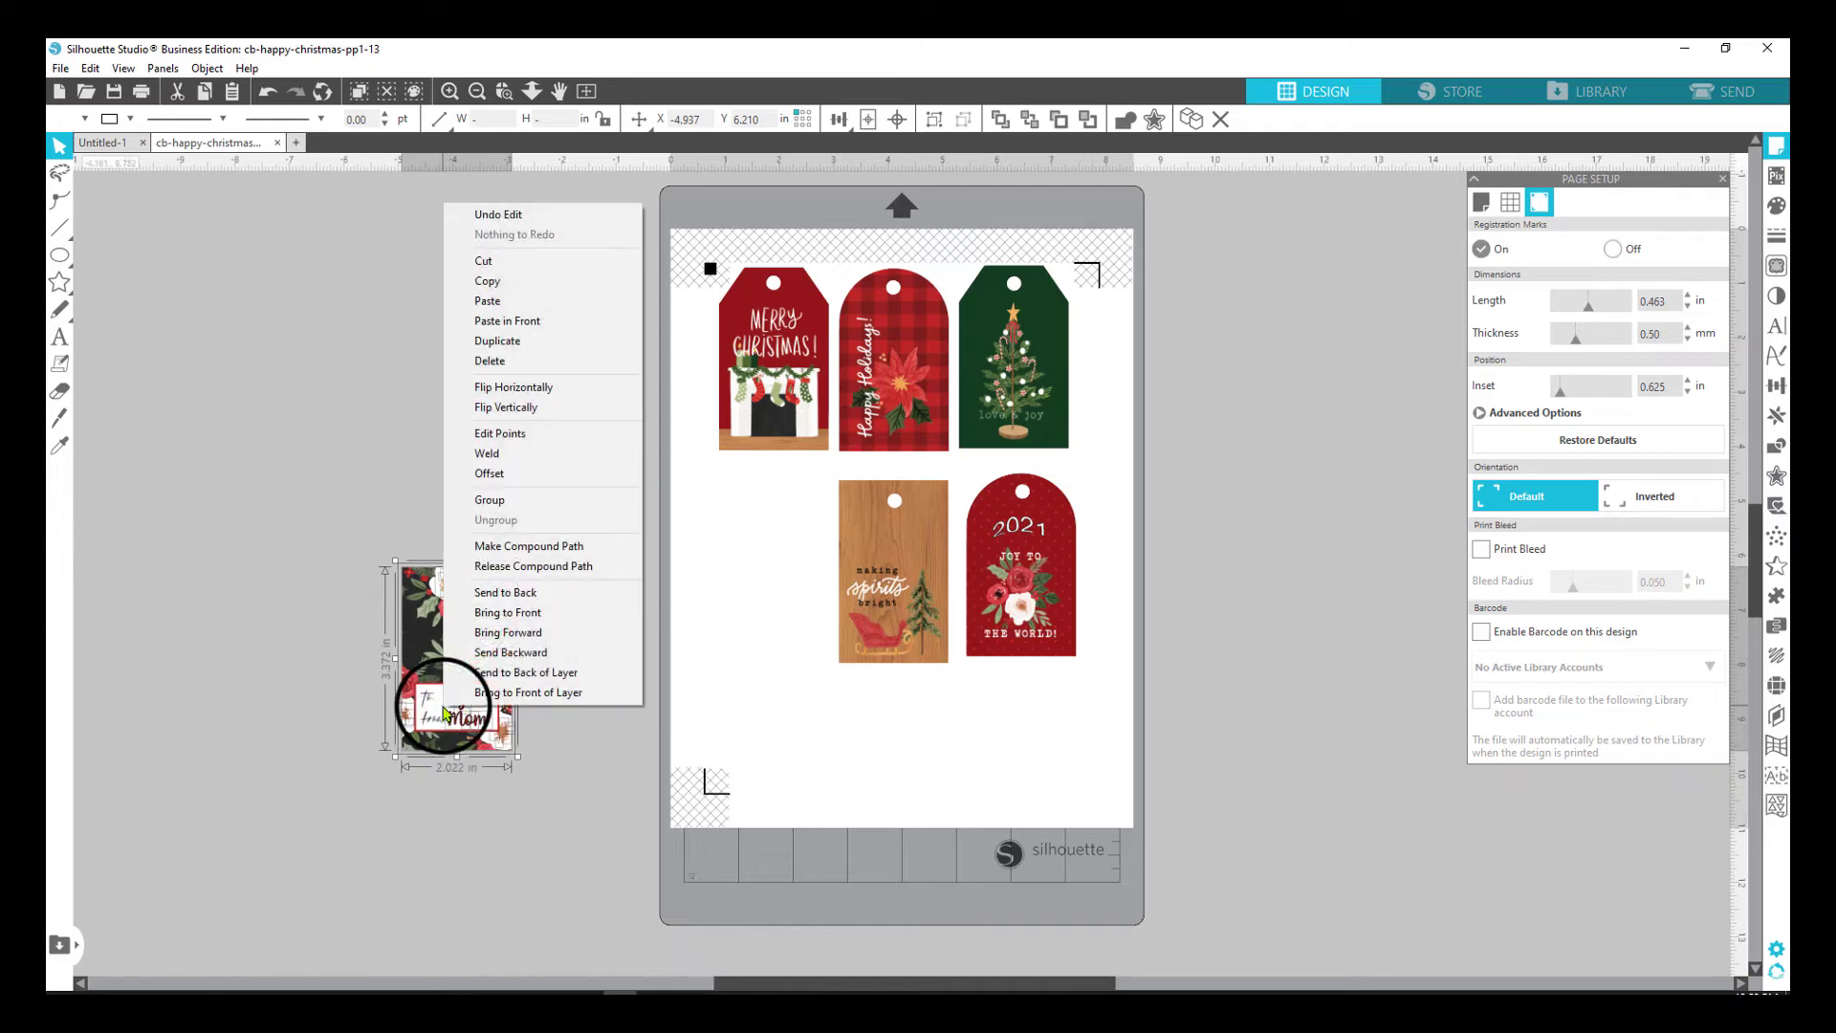
click(514, 508)
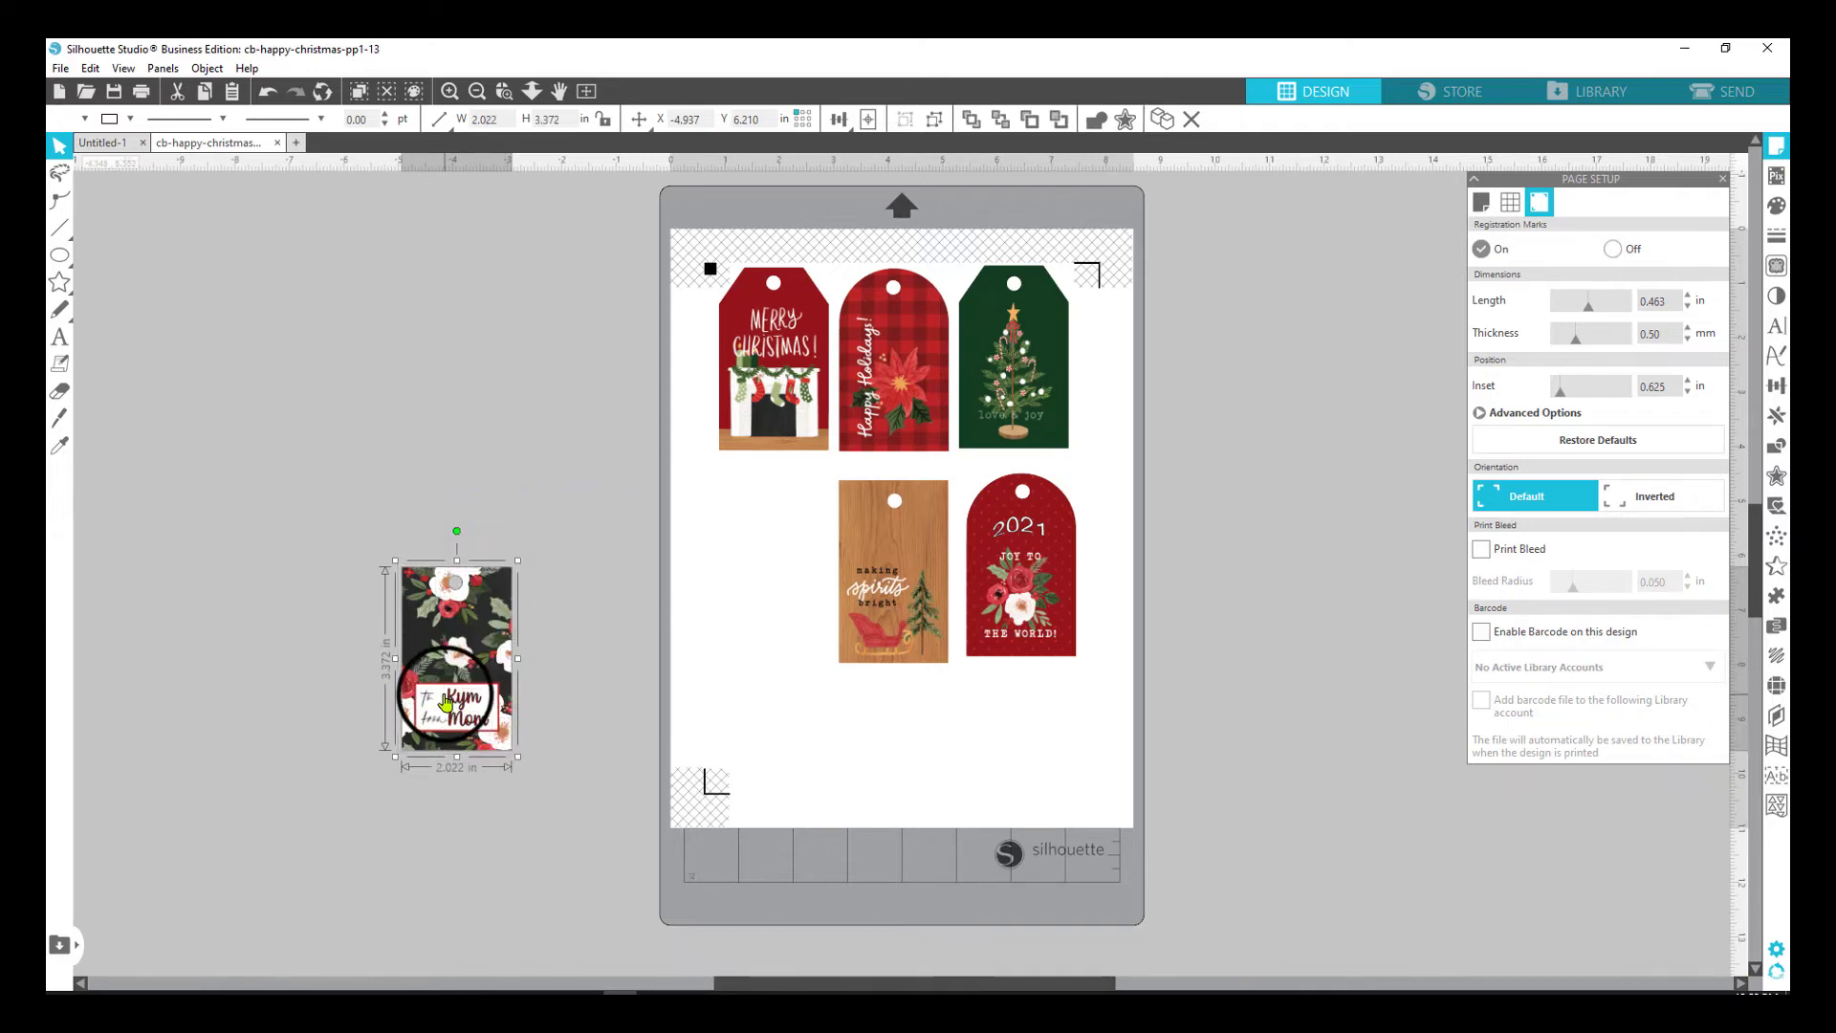
drag(459, 701, 760, 605)
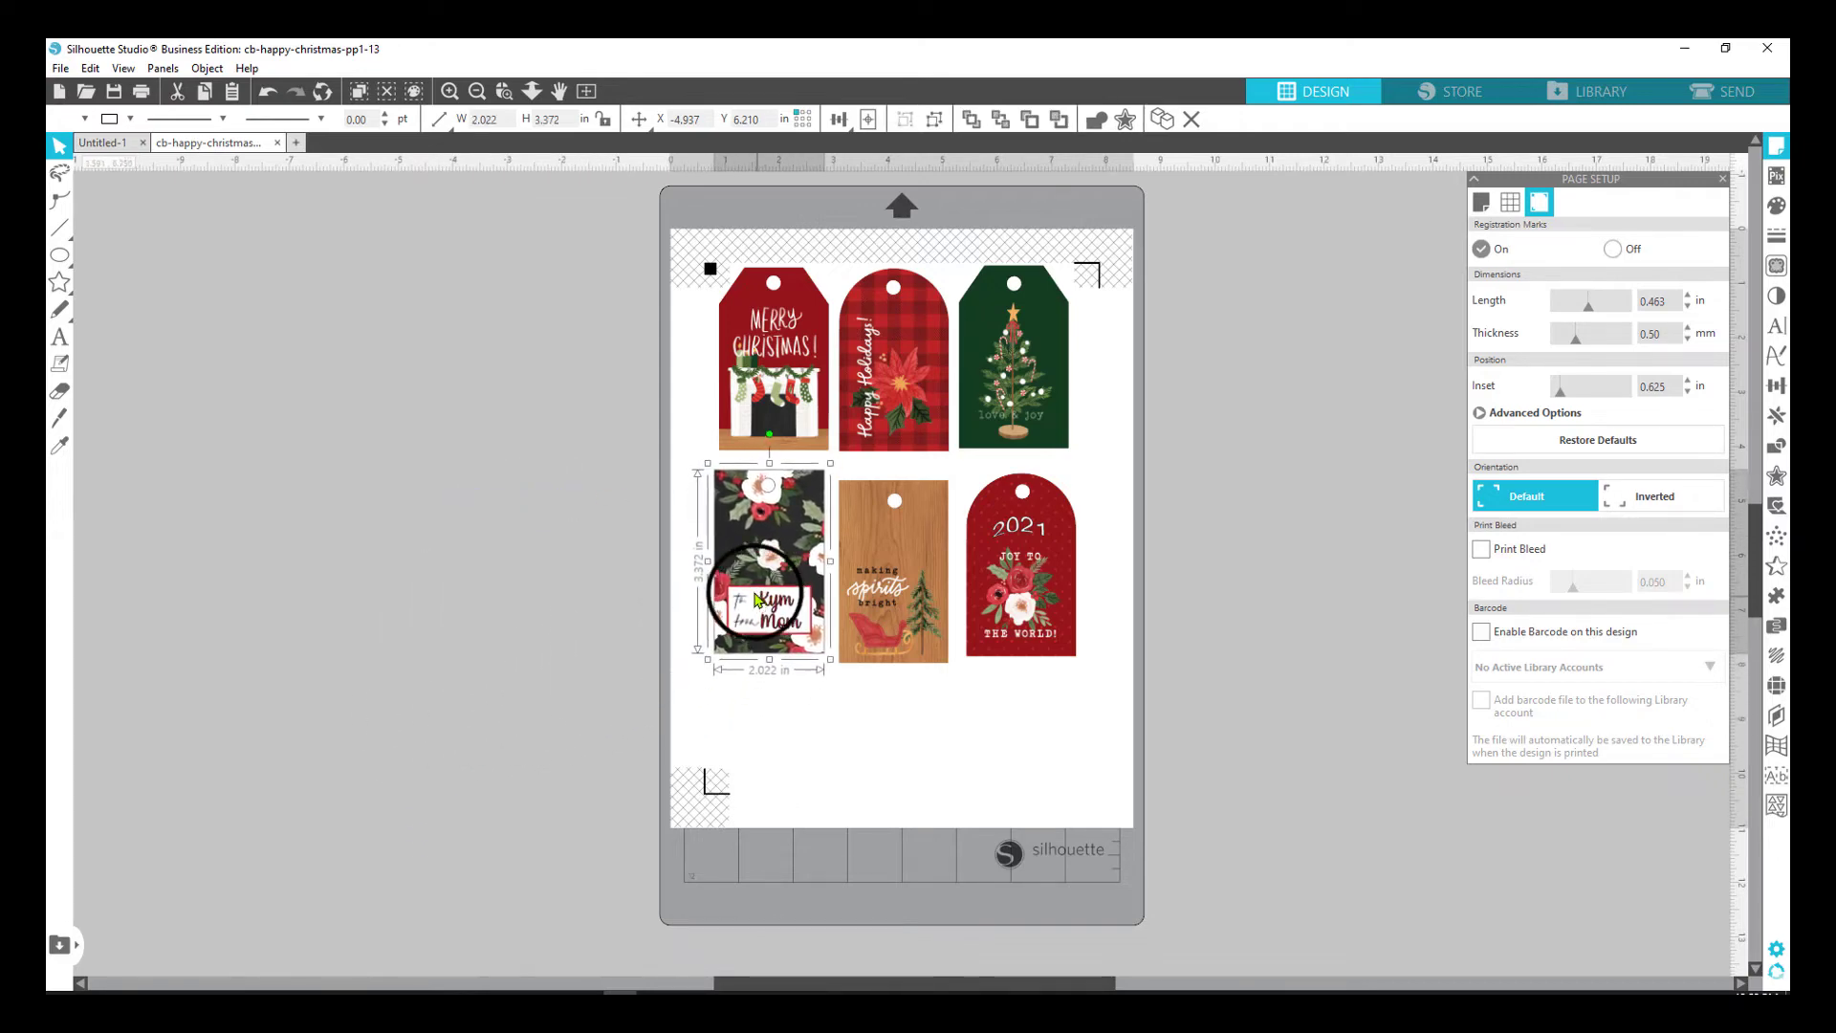
Nudge the wood and "2021" tags upward to tighten the second row.
drag(890, 626, 889, 615)
drag(1009, 618, 1012, 609)
click(918, 603)
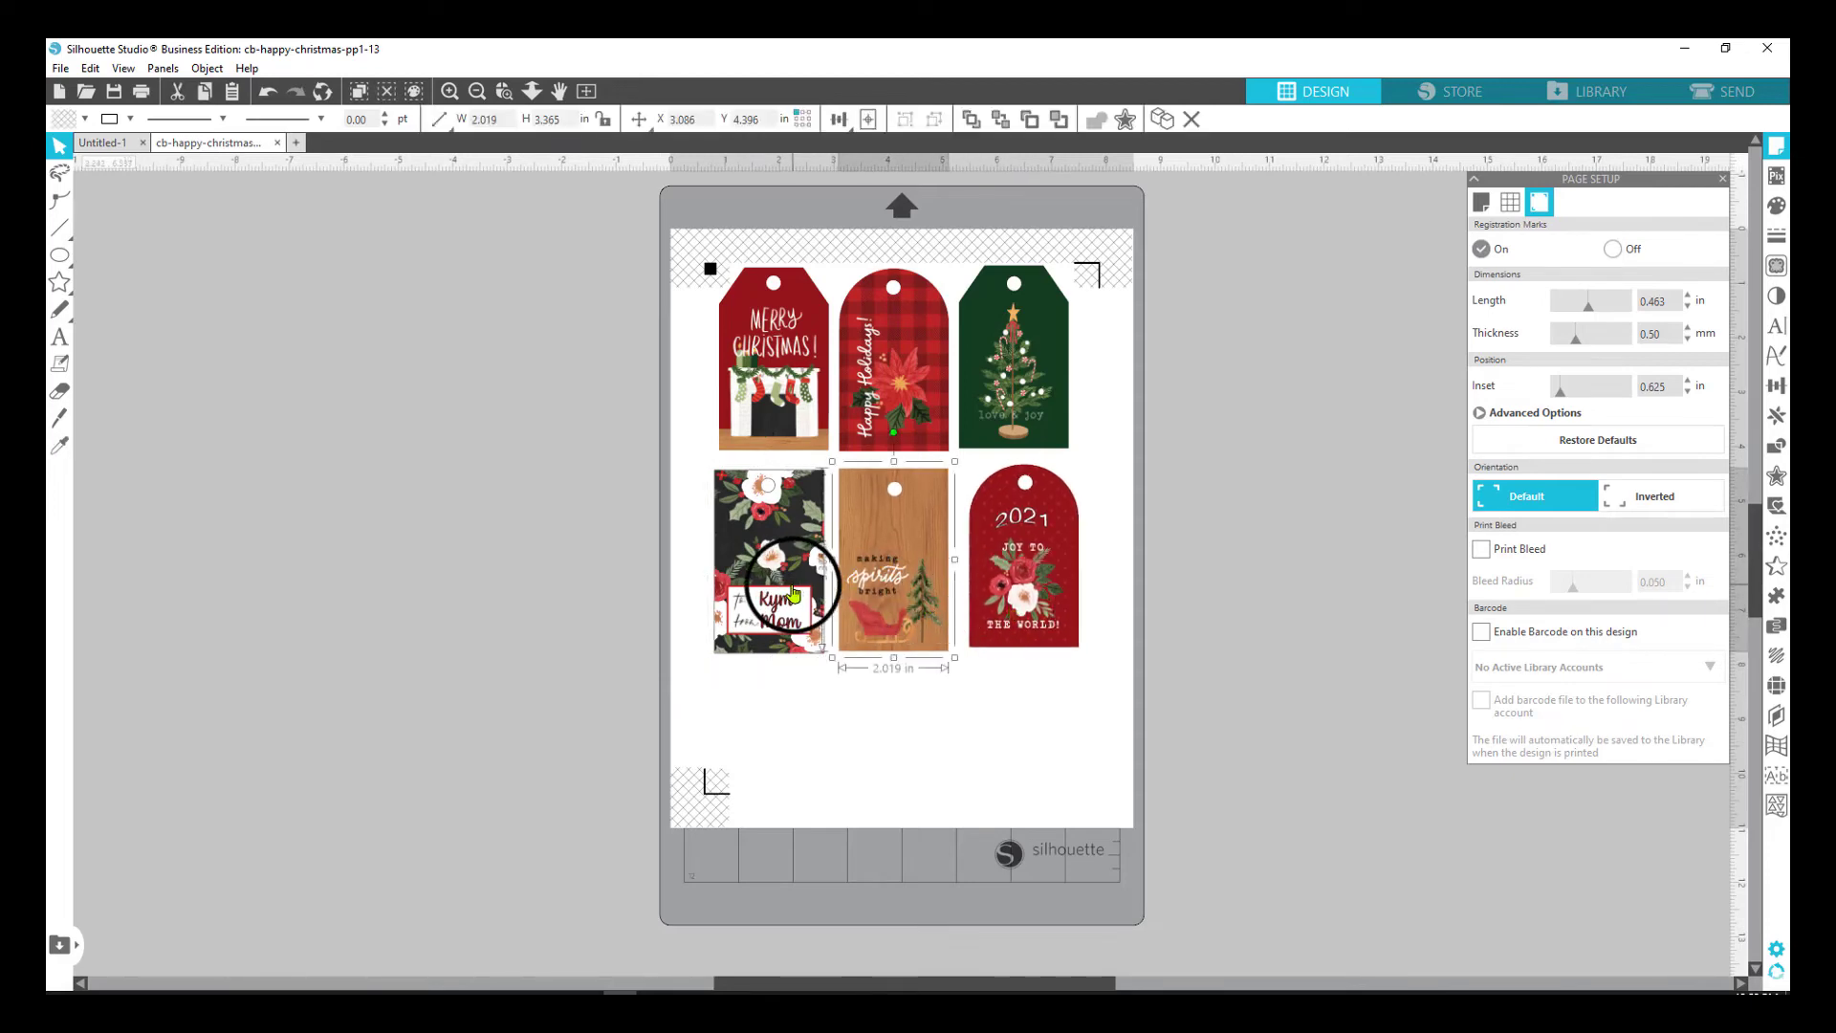
click(793, 595)
Place a copy of the "Merry Christmas!" tag rotated 90° below the second row, and nudge the "2021" tag closer to the green tag.
click(774, 391)
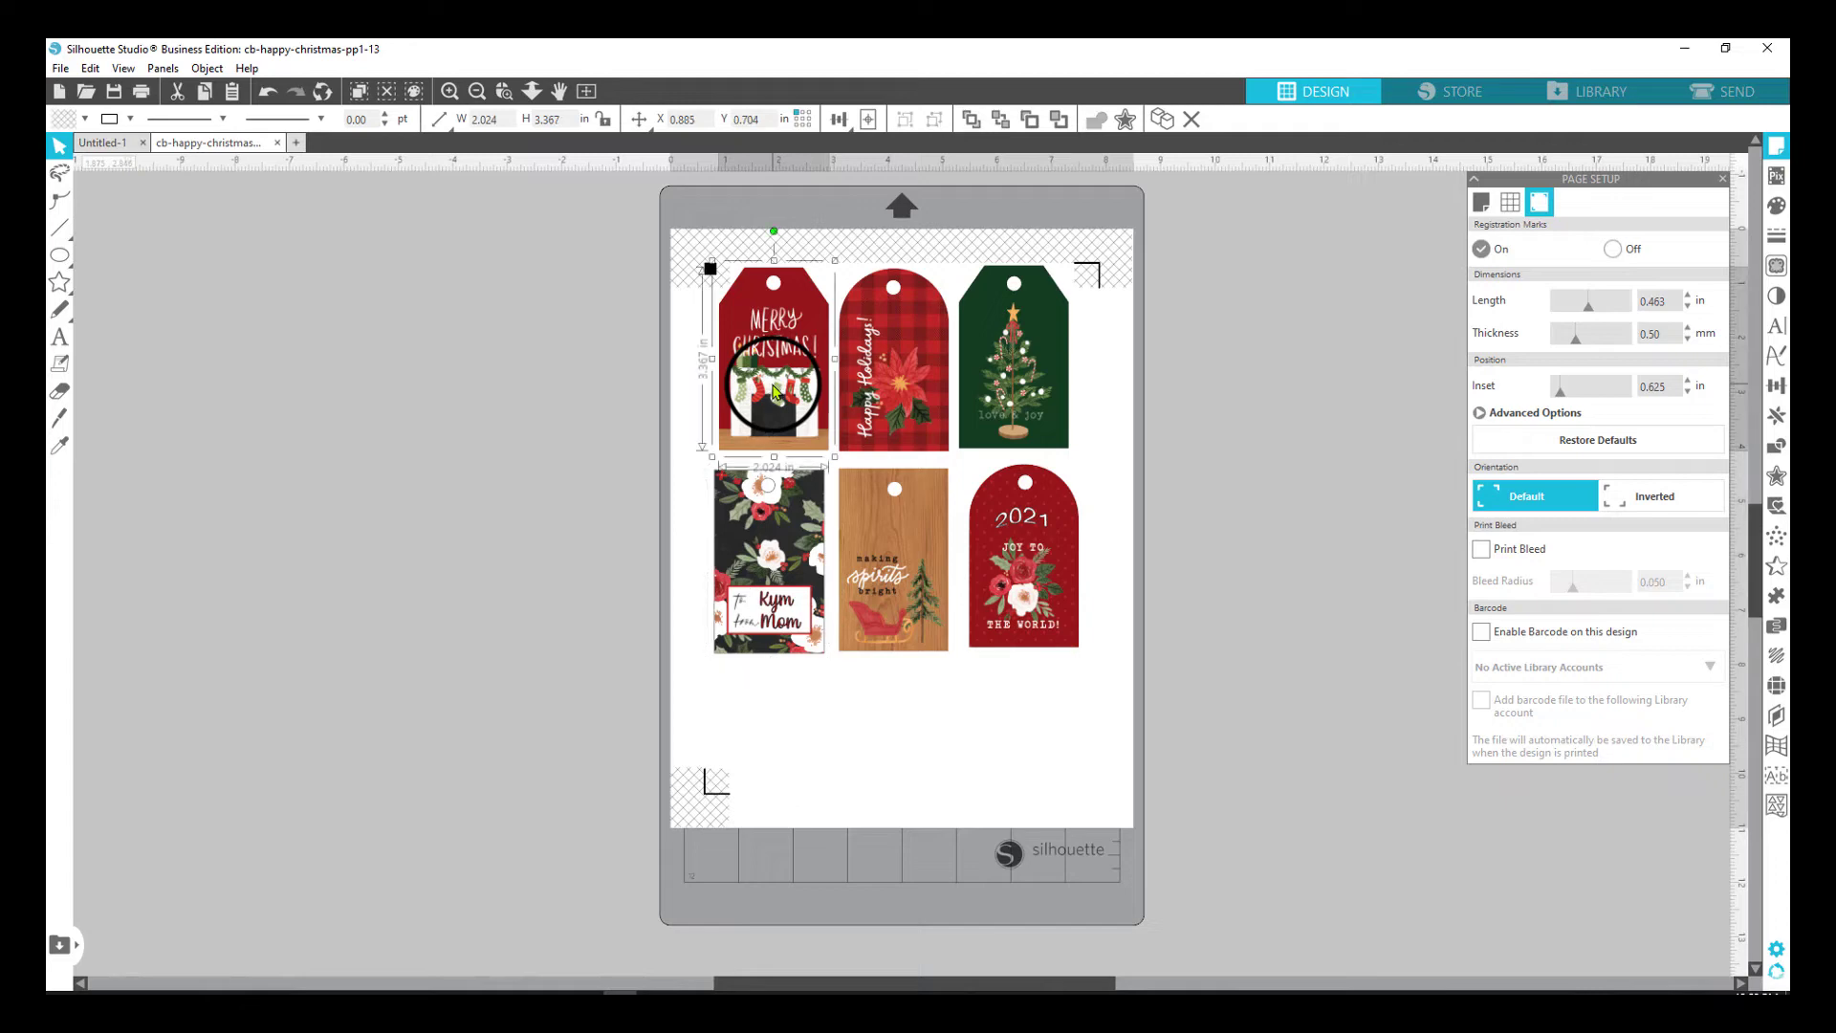
drag(774, 385, 829, 696)
drag(840, 621, 989, 758)
drag(877, 754, 861, 736)
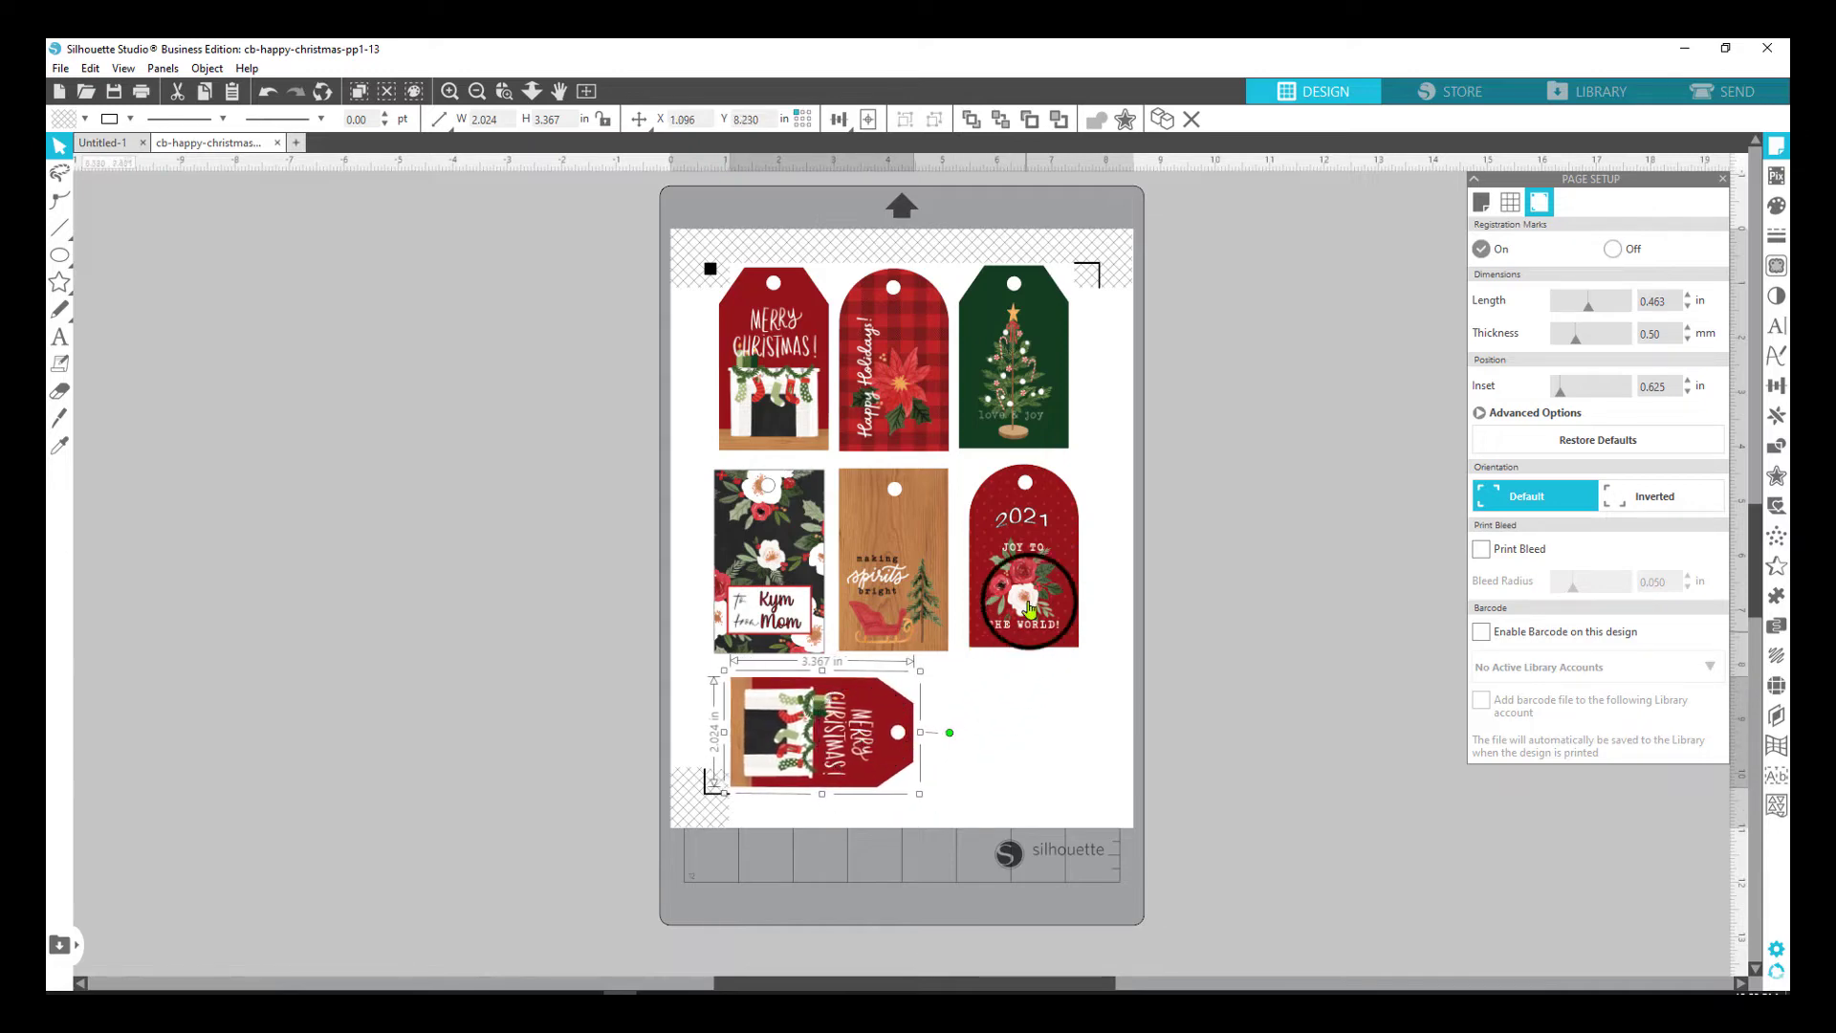
drag(1025, 583, 1020, 577)
click(939, 704)
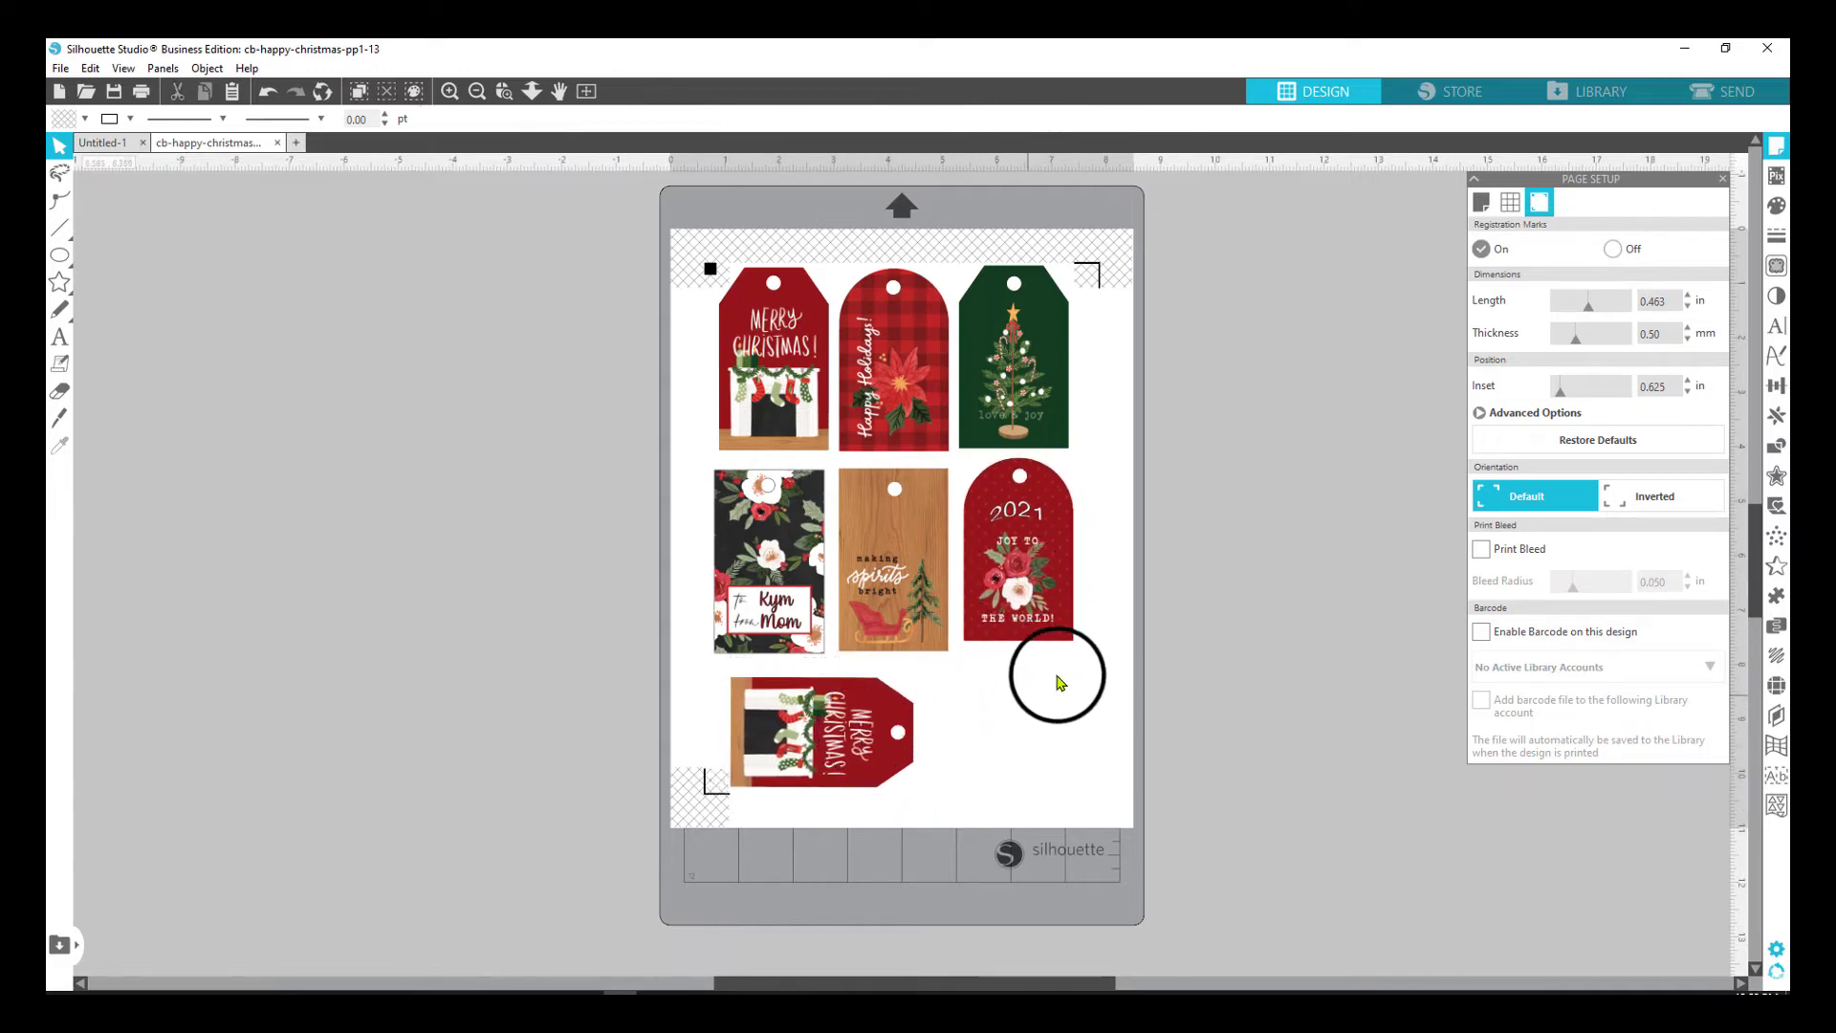
Duplicate the green tree tag, rotate the copy 90°, and place it beside the sideways "Merry Christmas!" tag.
click(1002, 386)
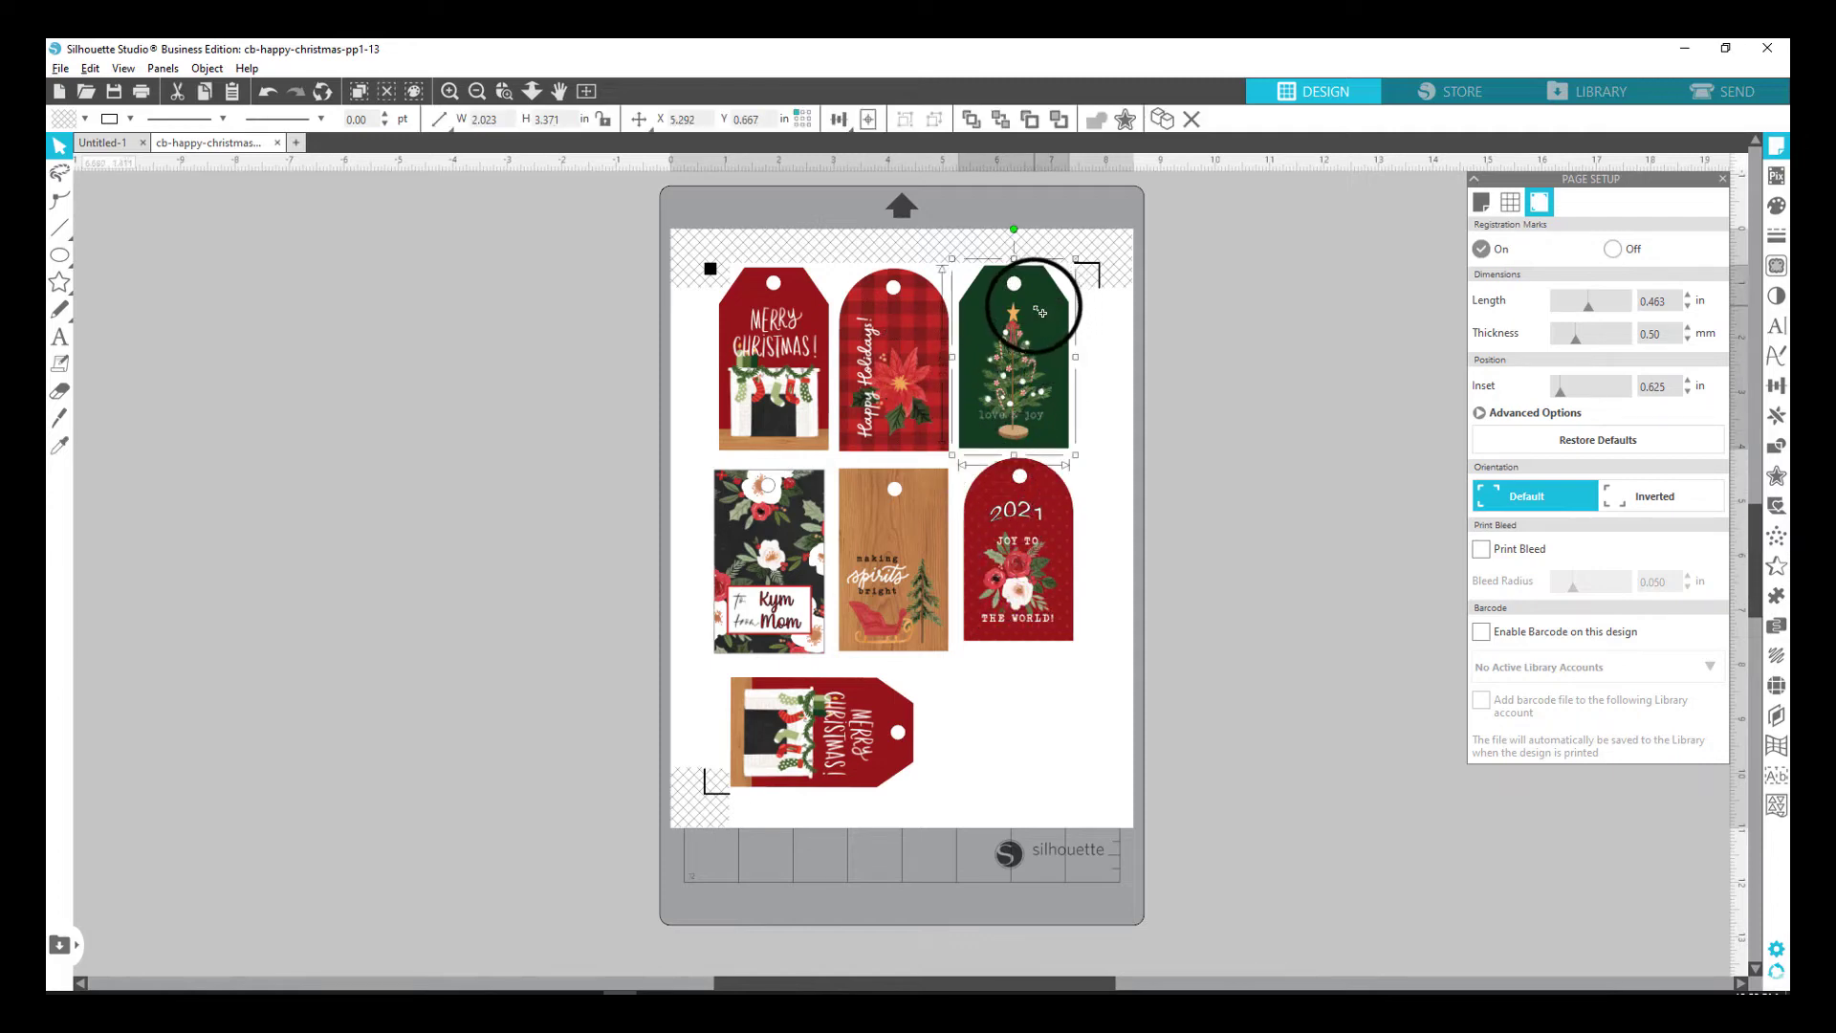
drag(1042, 313, 1381, 739)
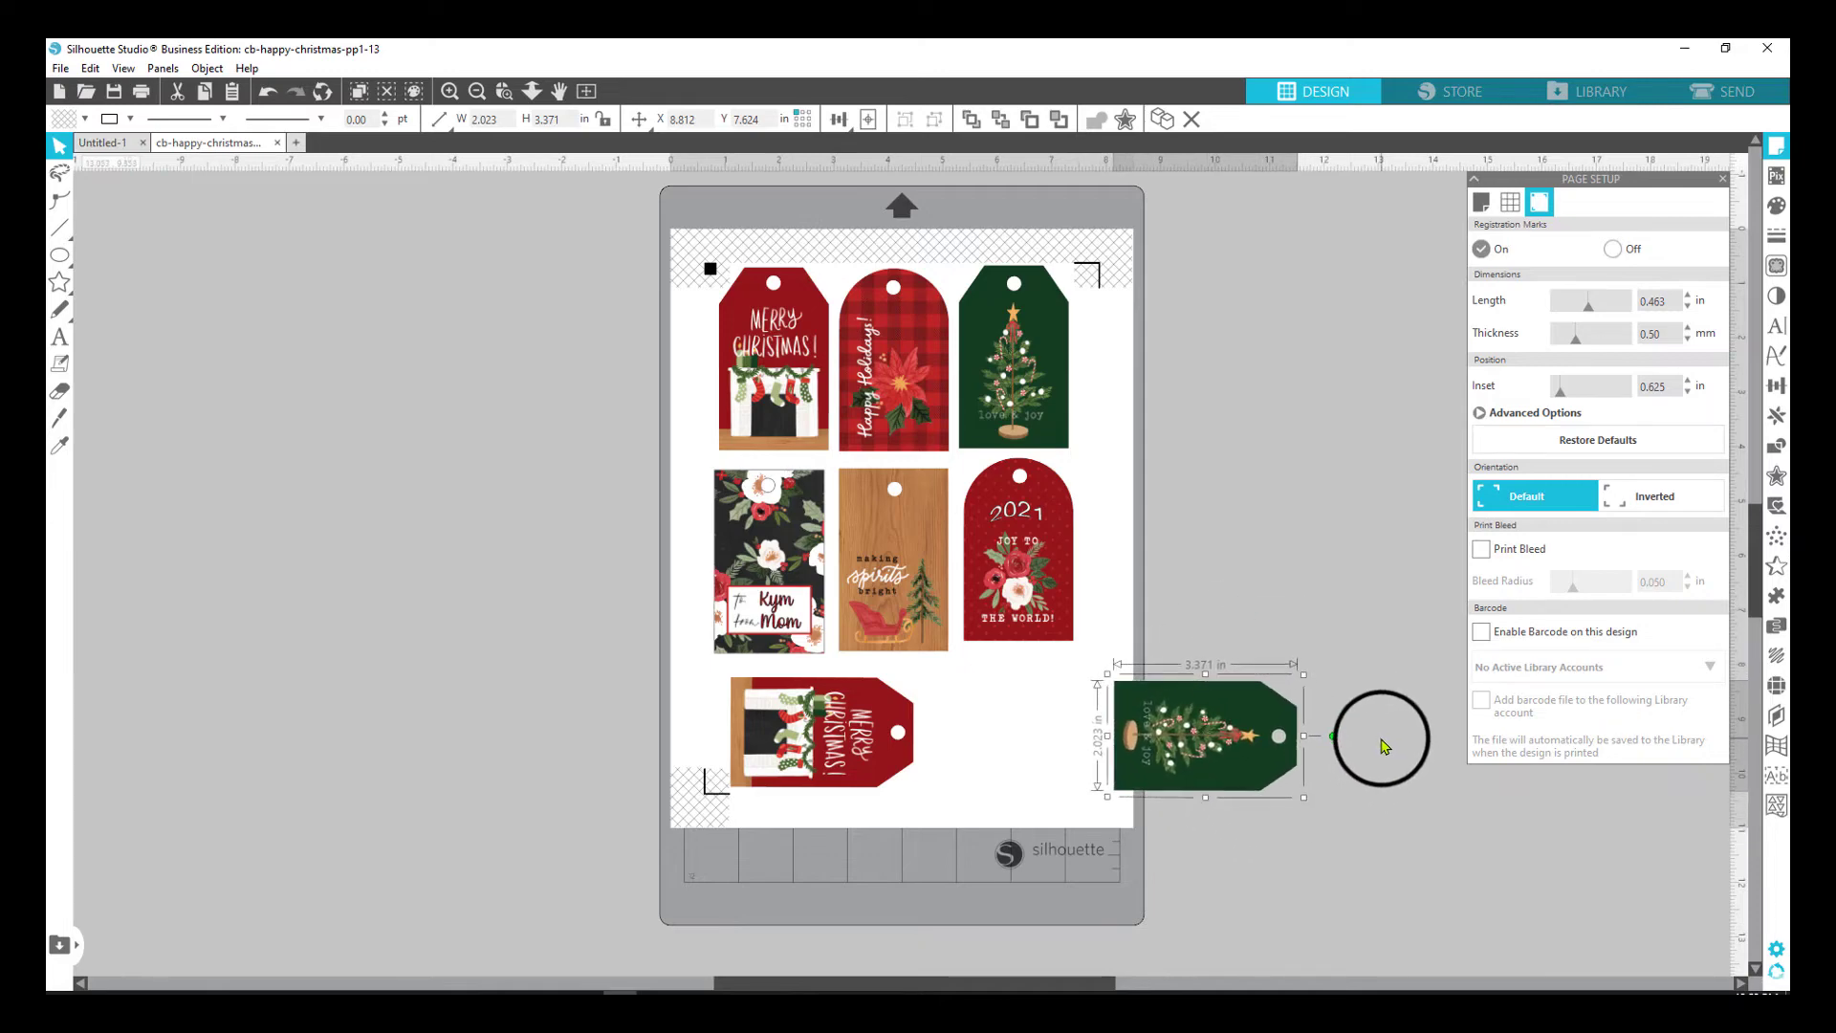
drag(1185, 762, 988, 752)
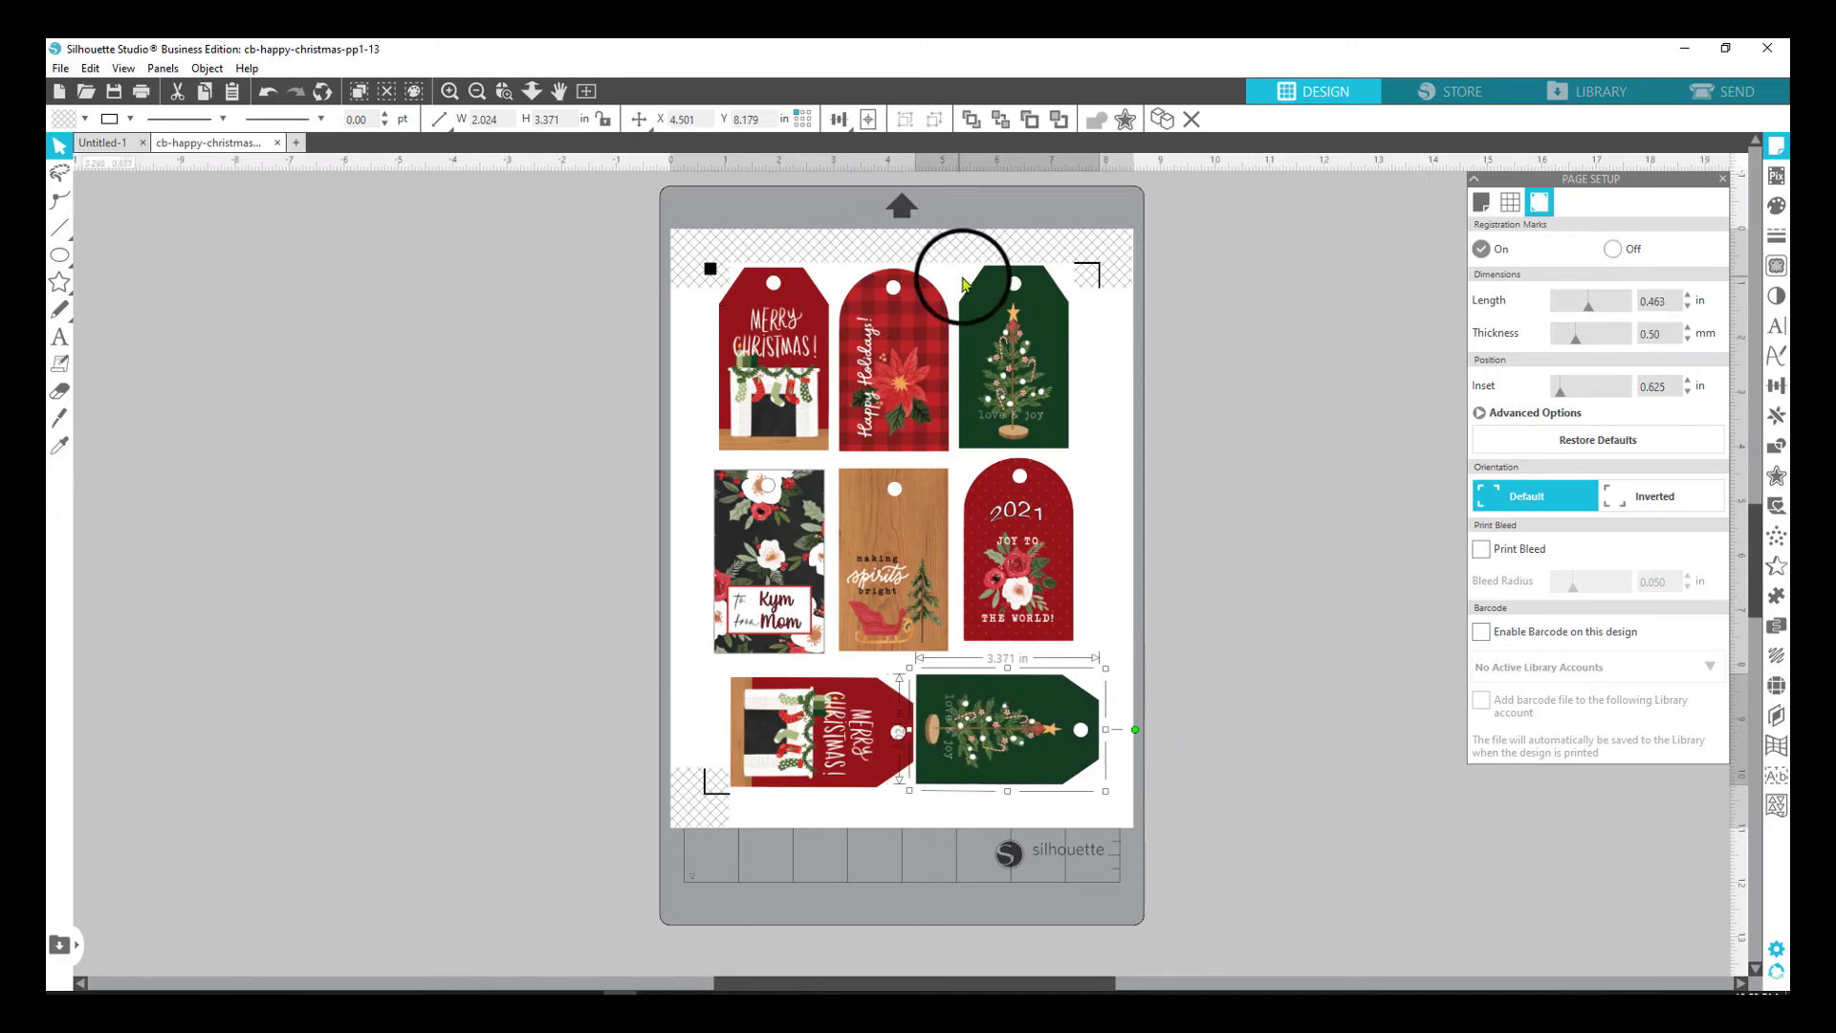
Show the cut border and nudge the two sideways tags so they sit inside it.
click(1481, 205)
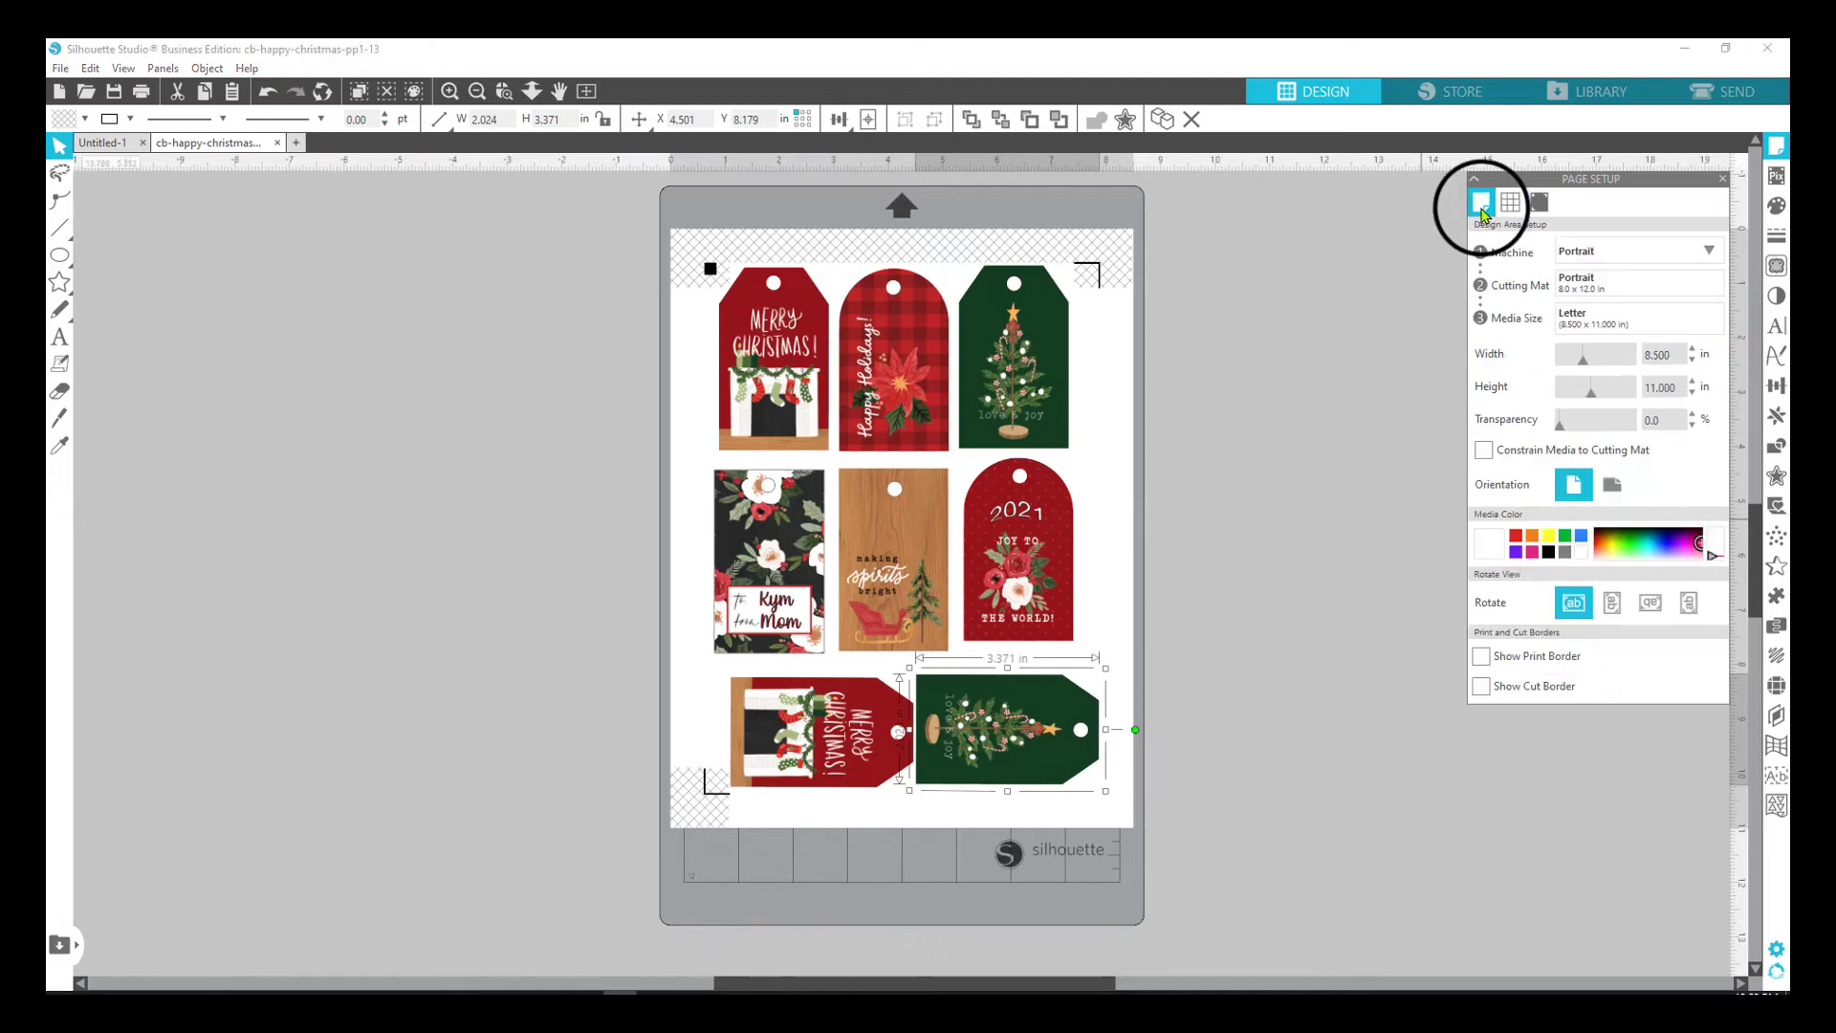
click(1482, 687)
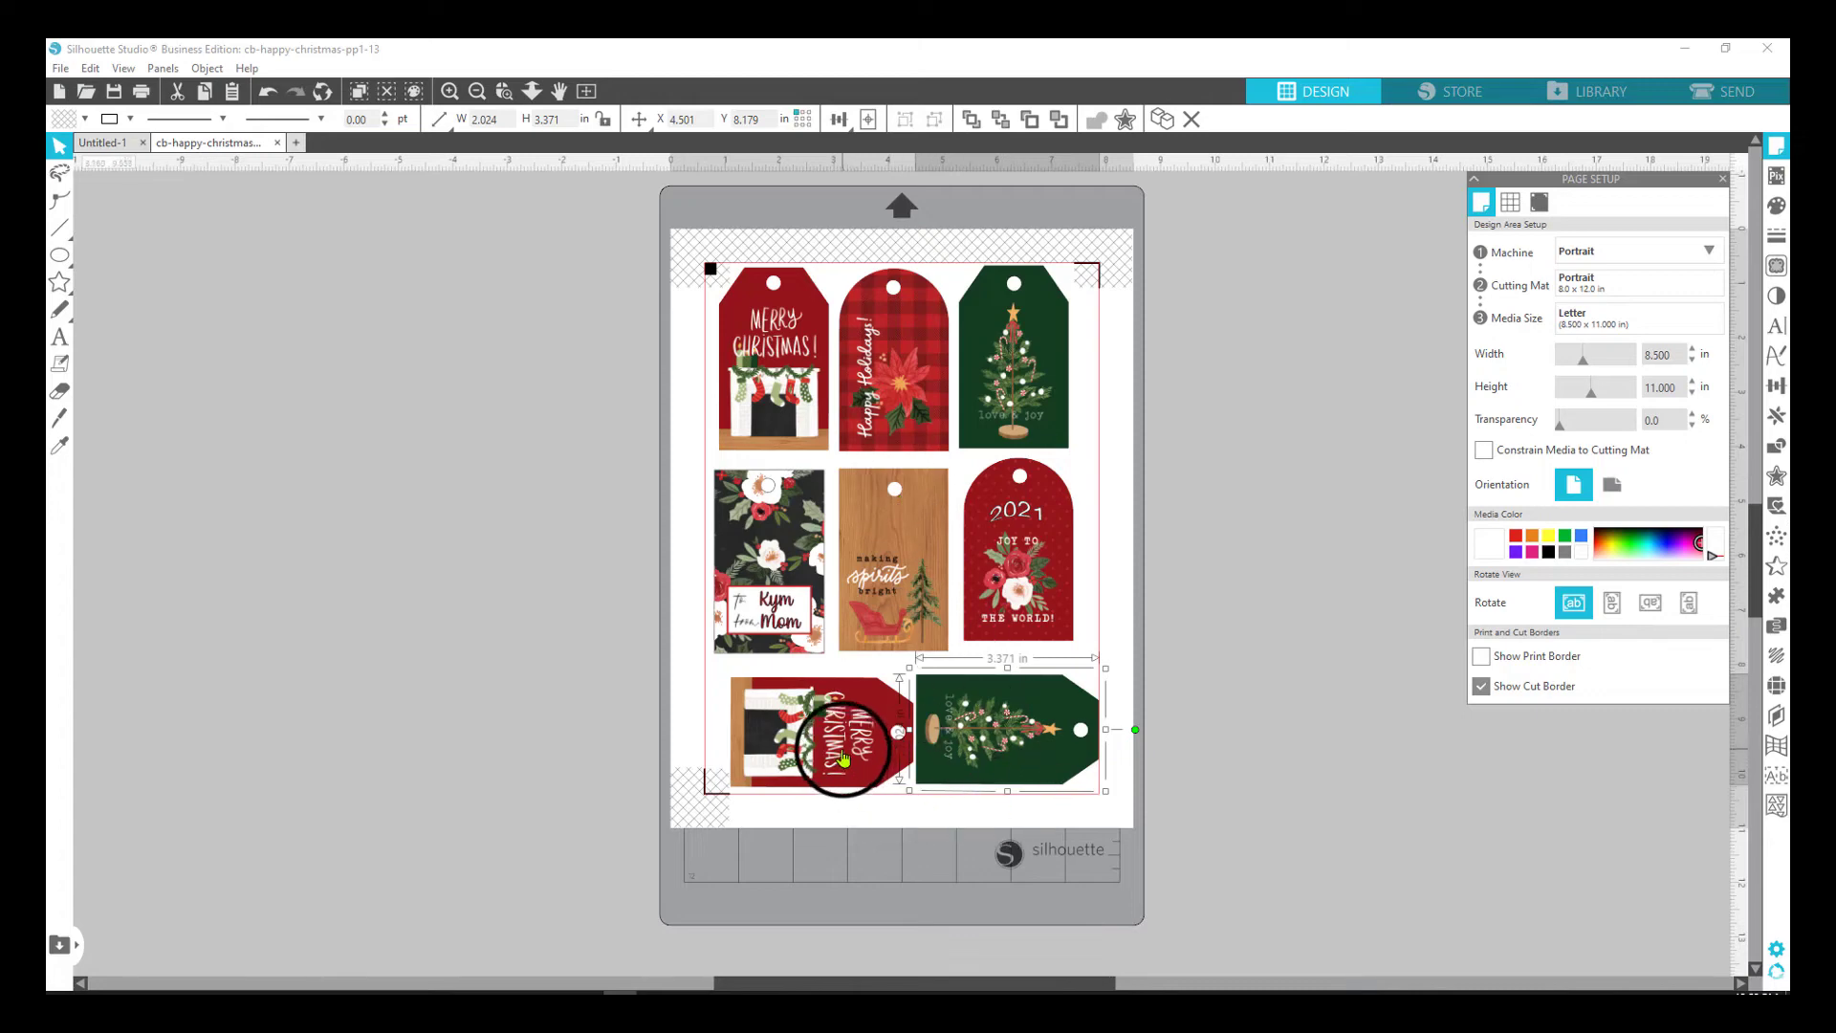
drag(844, 758, 841, 759)
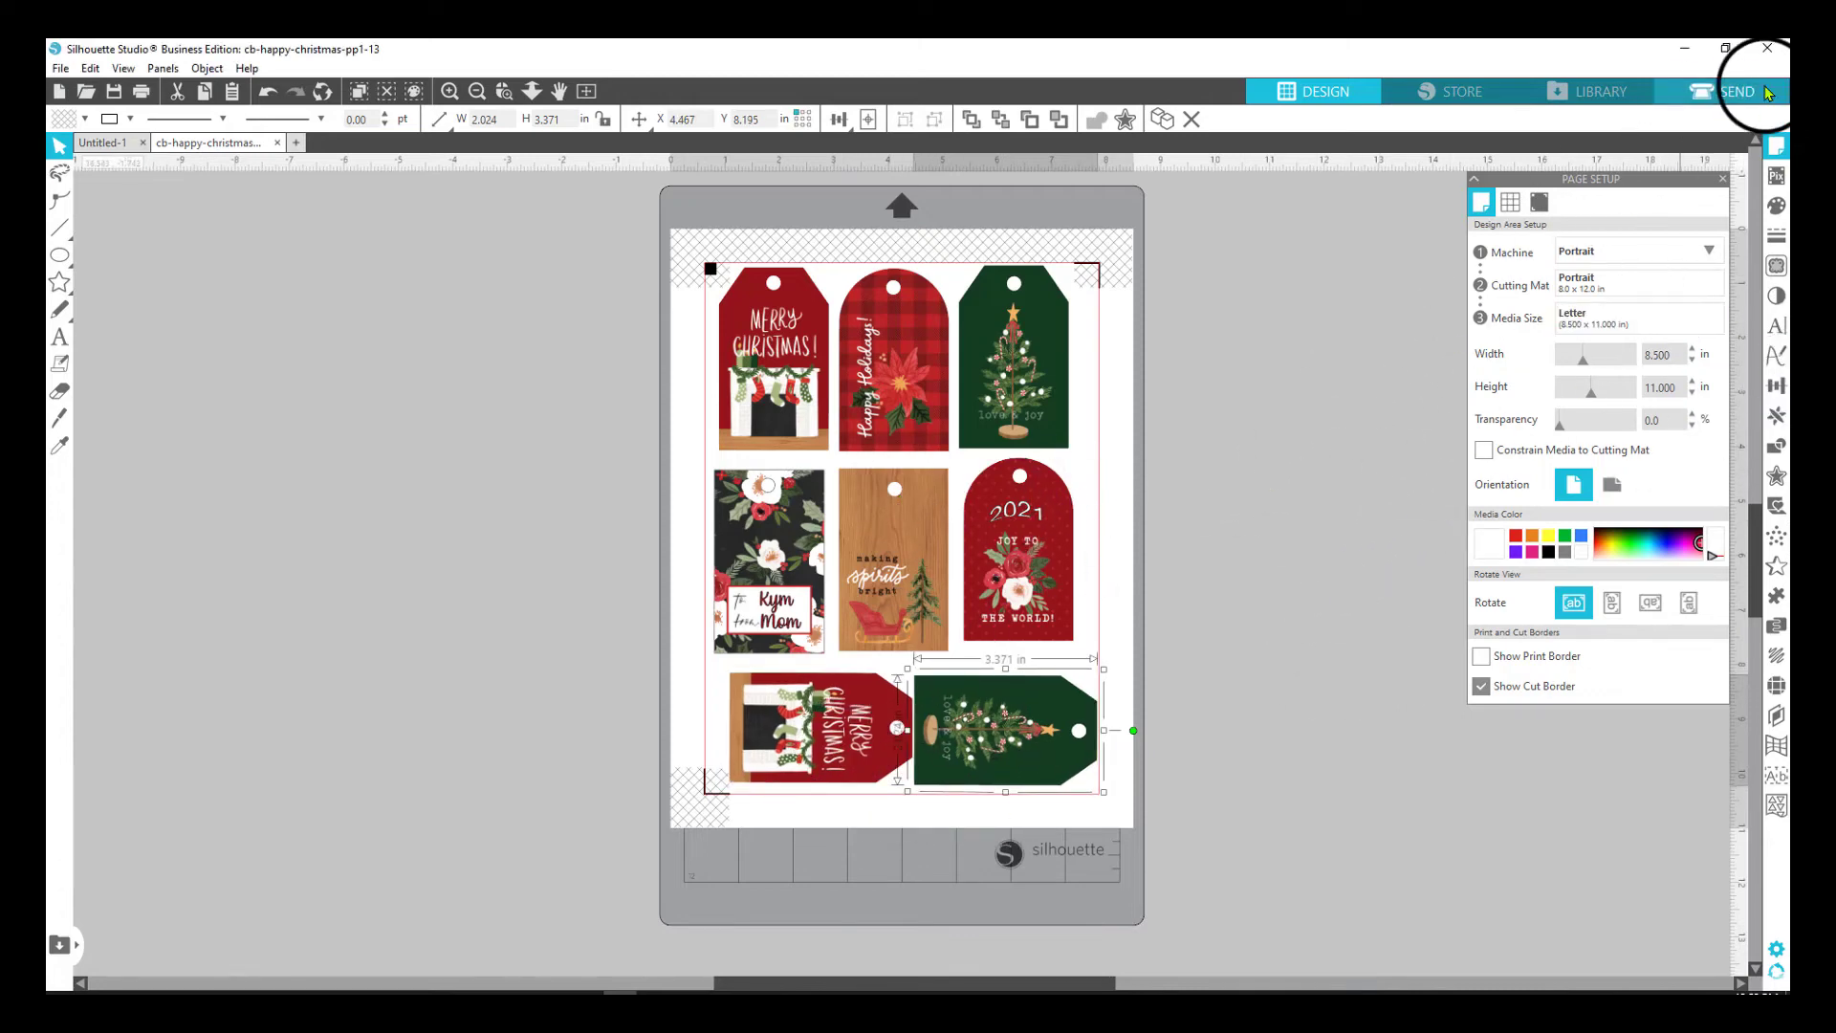
Open the cutting setup and set all tags on the page to Cut Edge.
click(1739, 92)
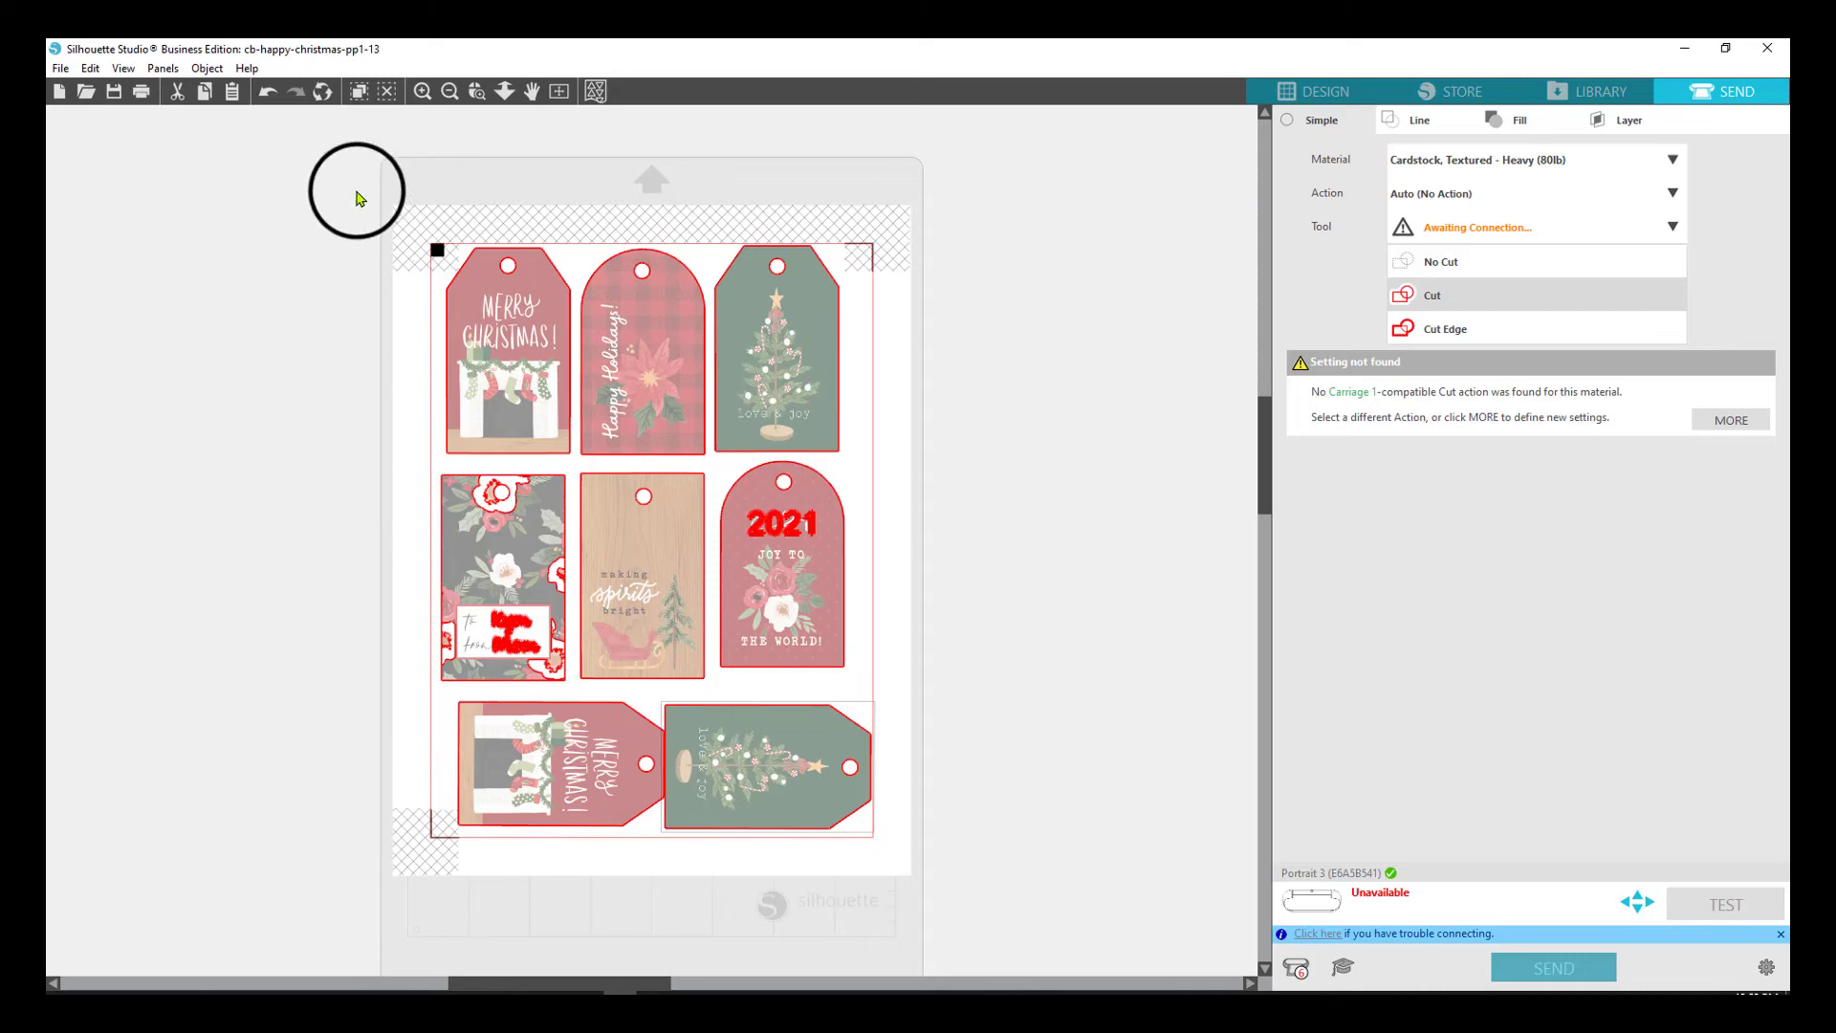
drag(357, 188, 849, 796)
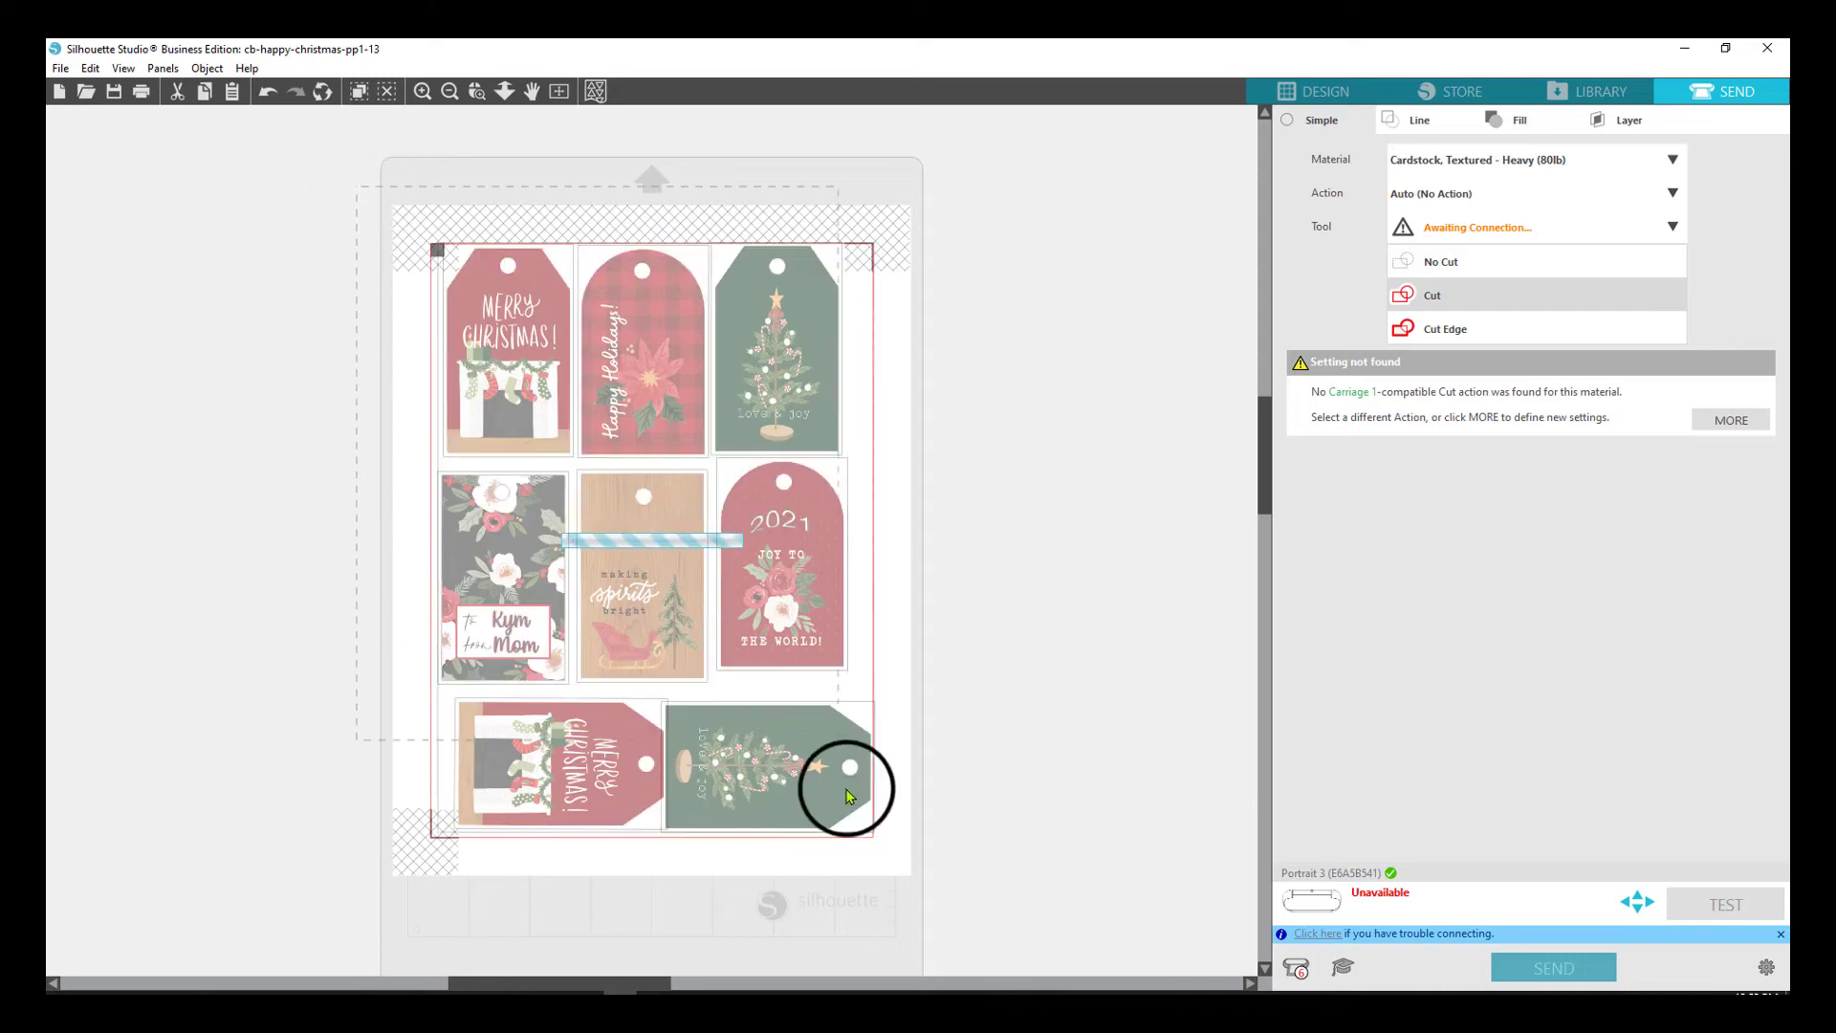
click(1480, 330)
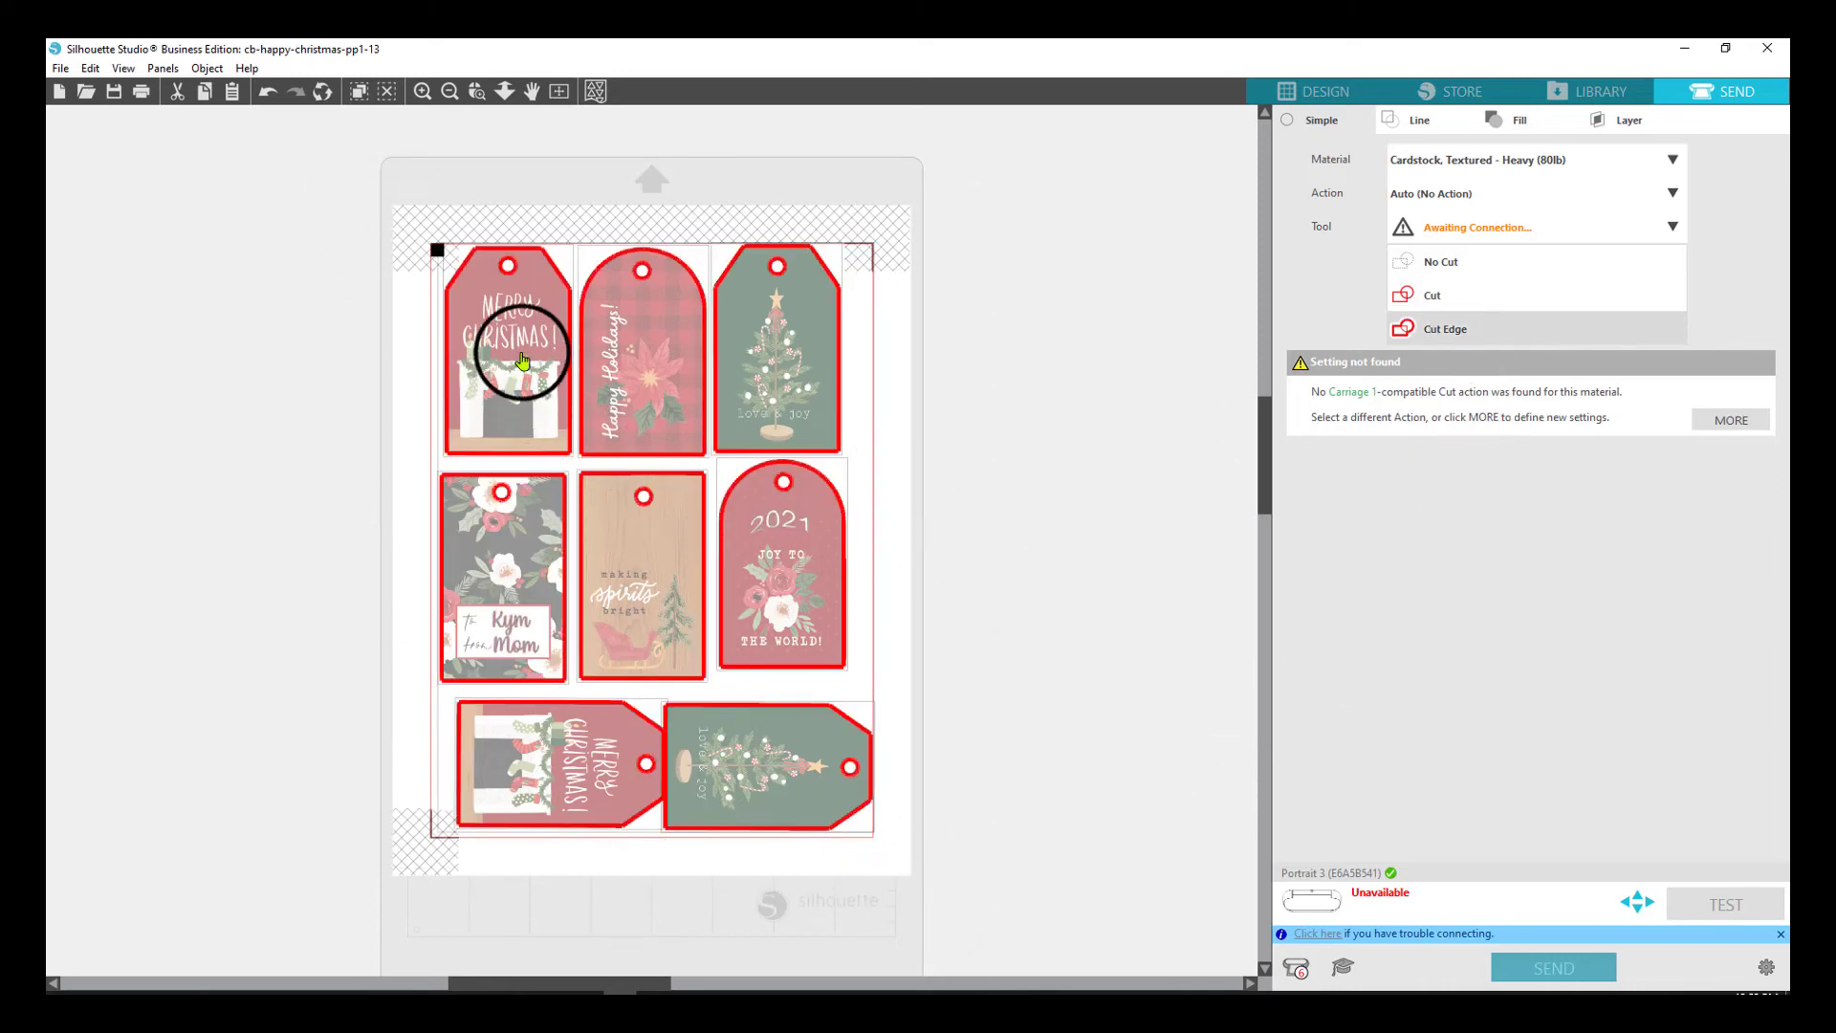